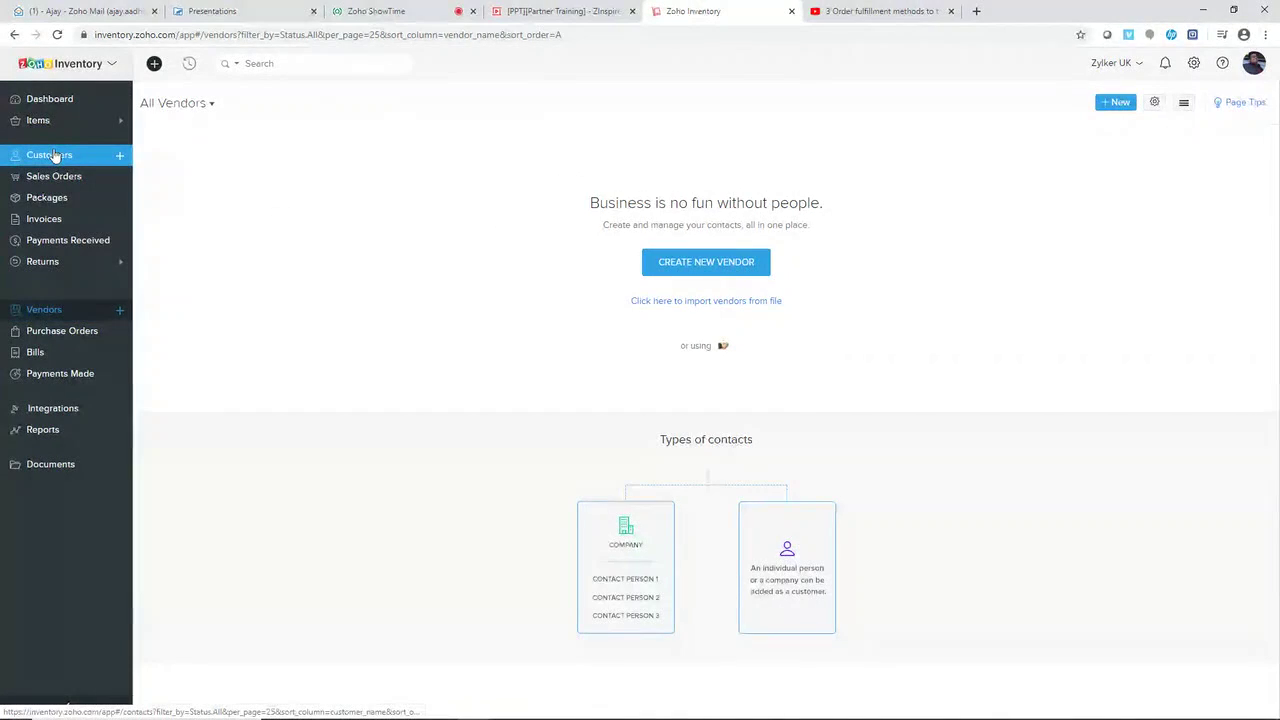
Start a new customer with salutation Mr., enter the contact's first and last name, and use the full name as display name
{"action": "left_click", "coordinate": [55, 156]}
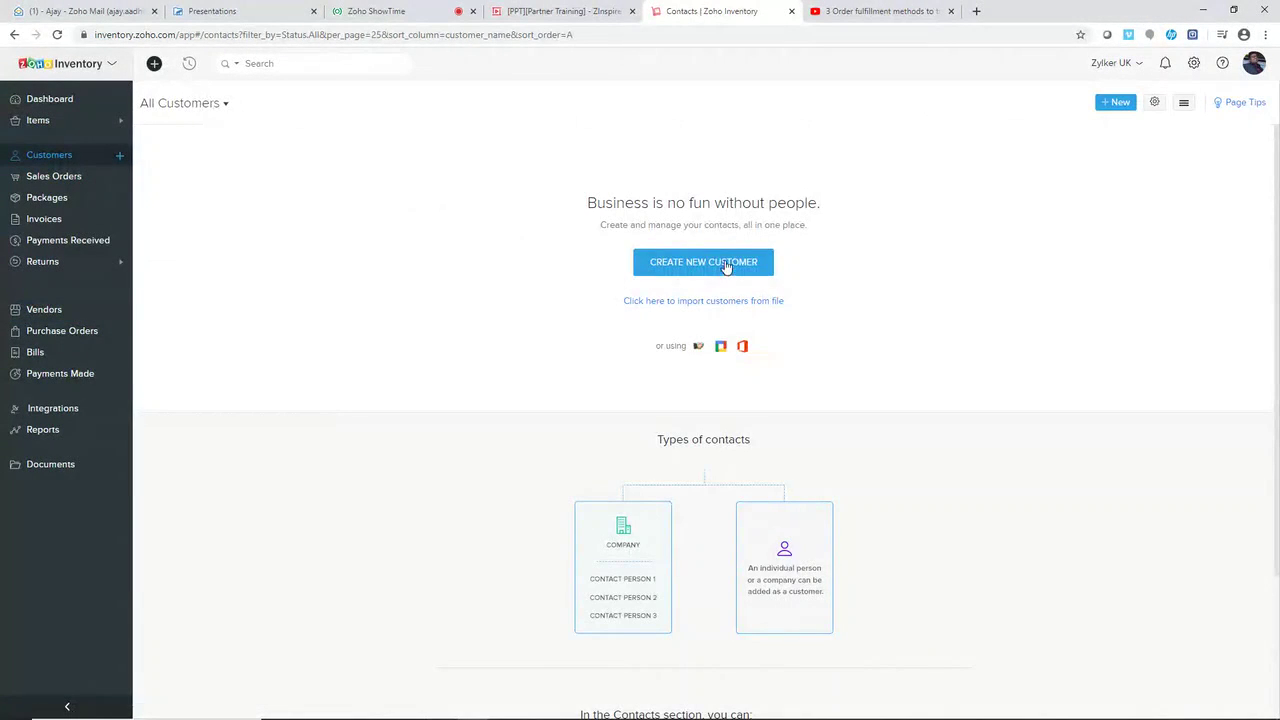
{"action": "left_click", "coordinate": [726, 267]}
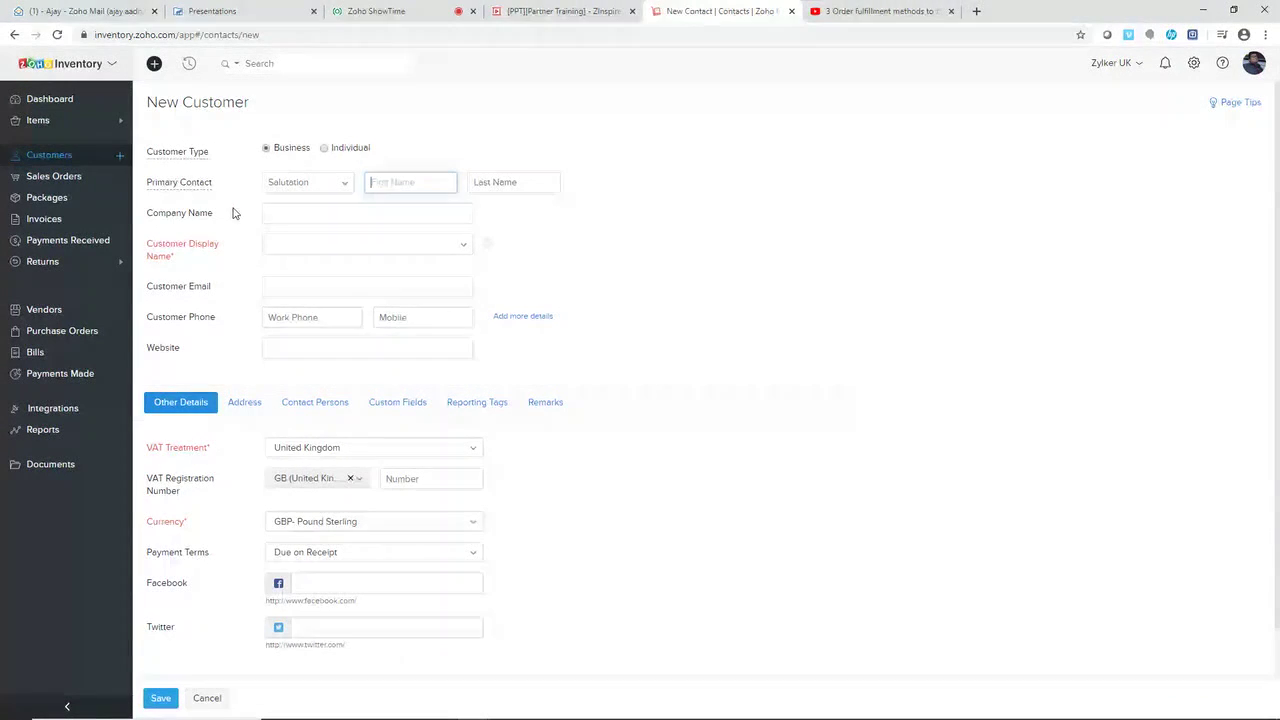
{"action": "left_click", "coordinate": [340, 184]}
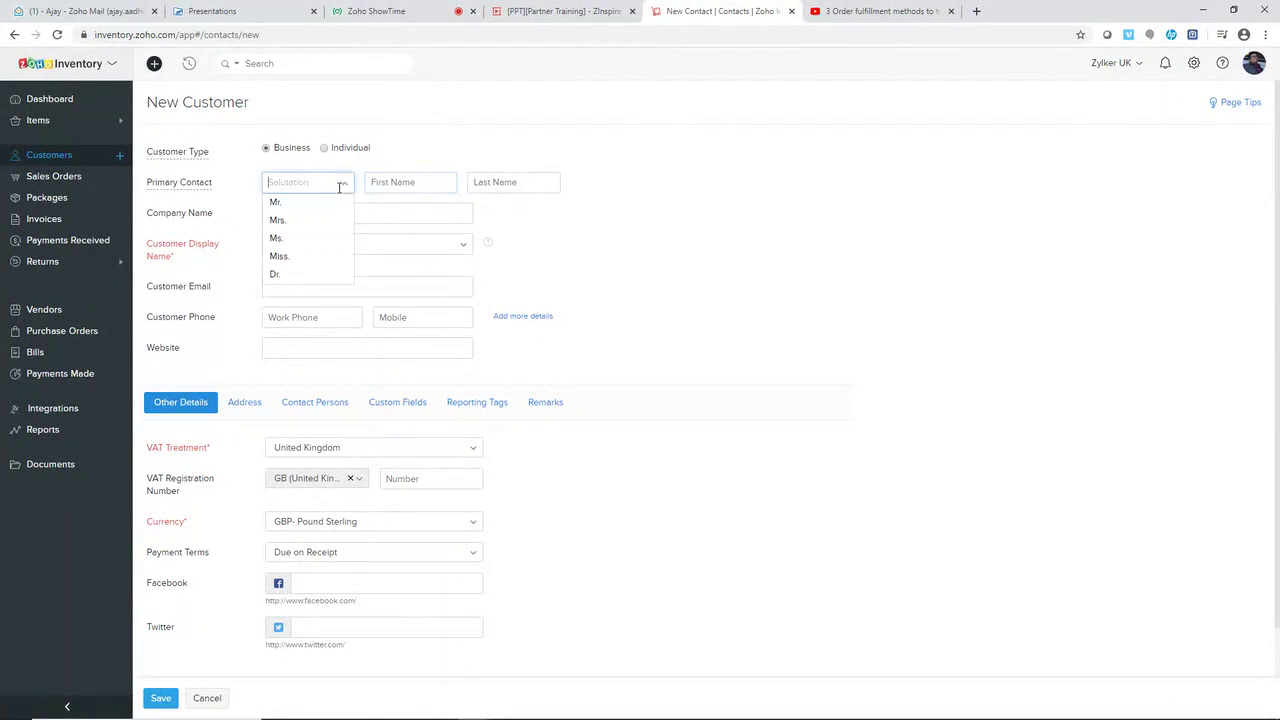
{"action": "left_click", "coordinate": [285, 202]}
{"action": "left_click", "coordinate": [404, 181]}
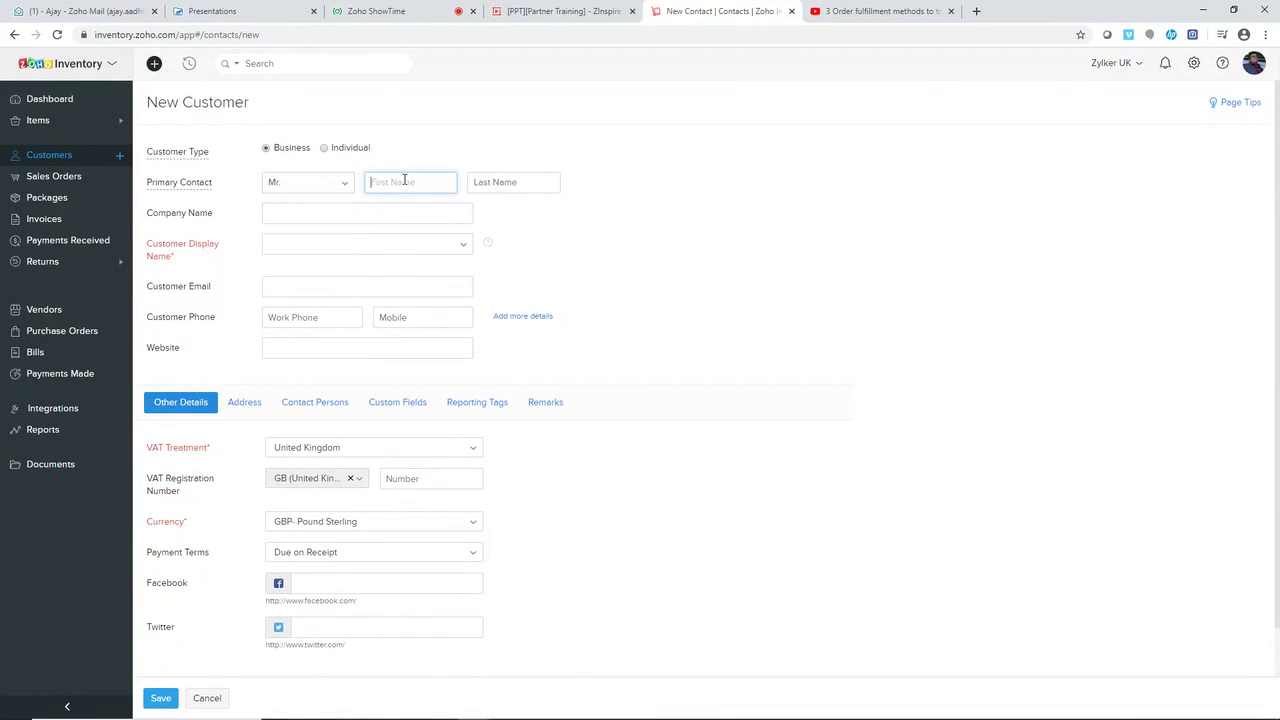
{"action": "type", "text": "Ban"}
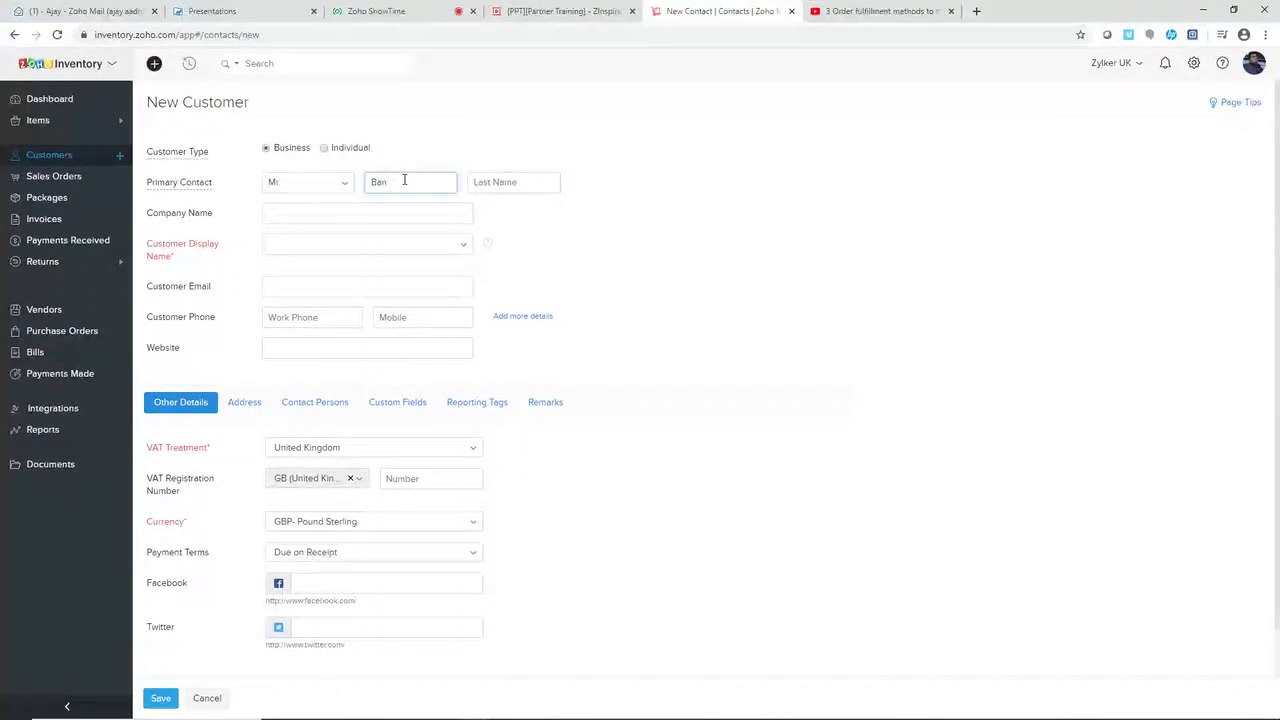
{"action": "left_click", "coordinate": [476, 179]}
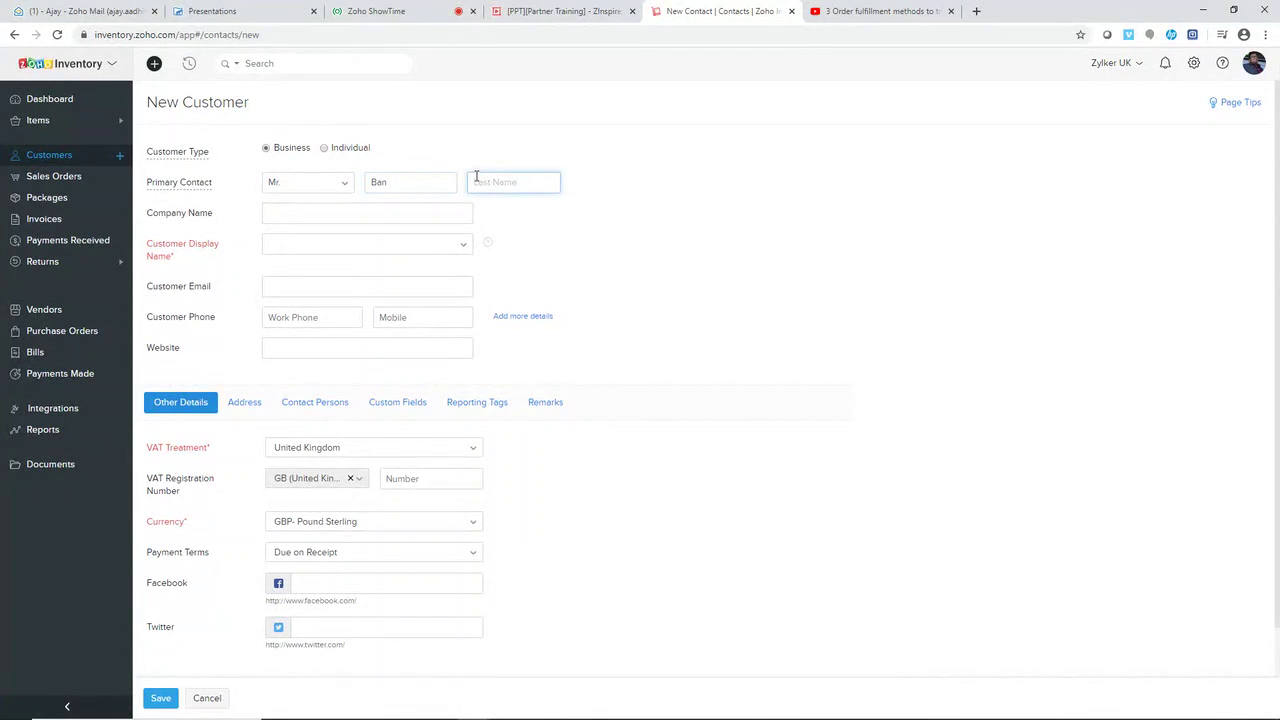
{"action": "type", "text": "Tiegen"}
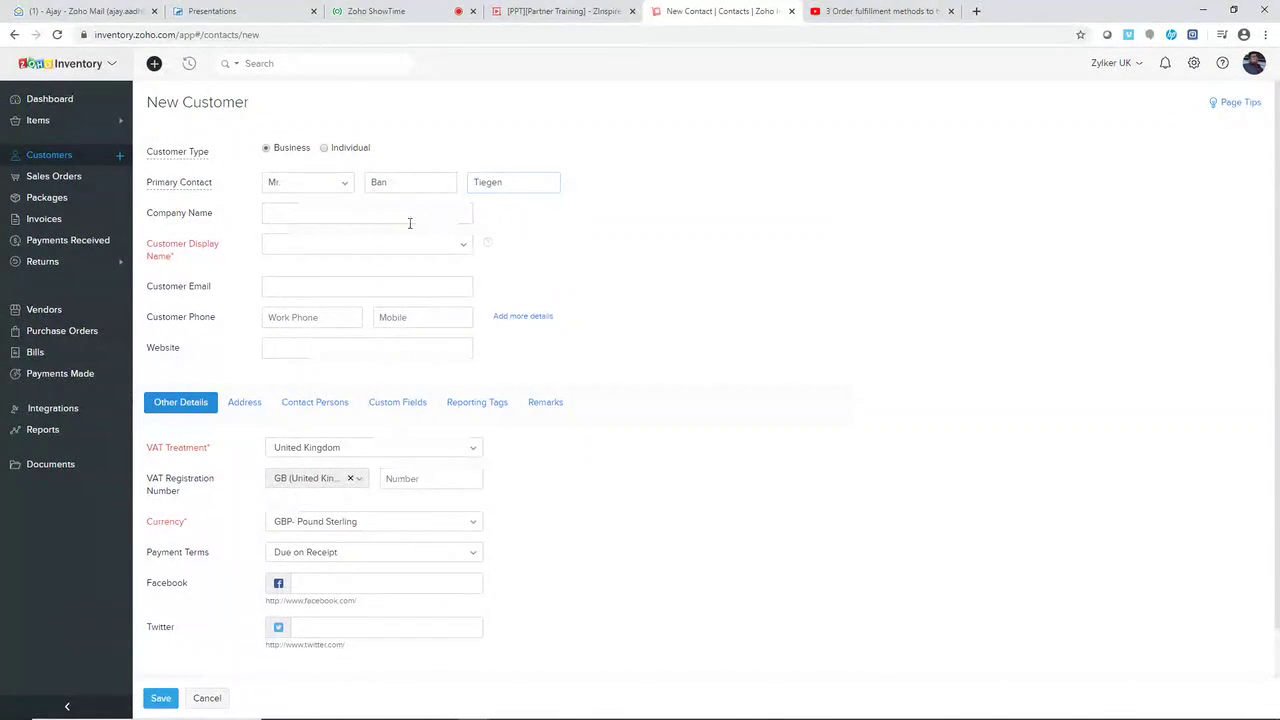
{"action": "left_click", "coordinate": [390, 244]}
{"action": "left_click", "coordinate": [385, 263]}
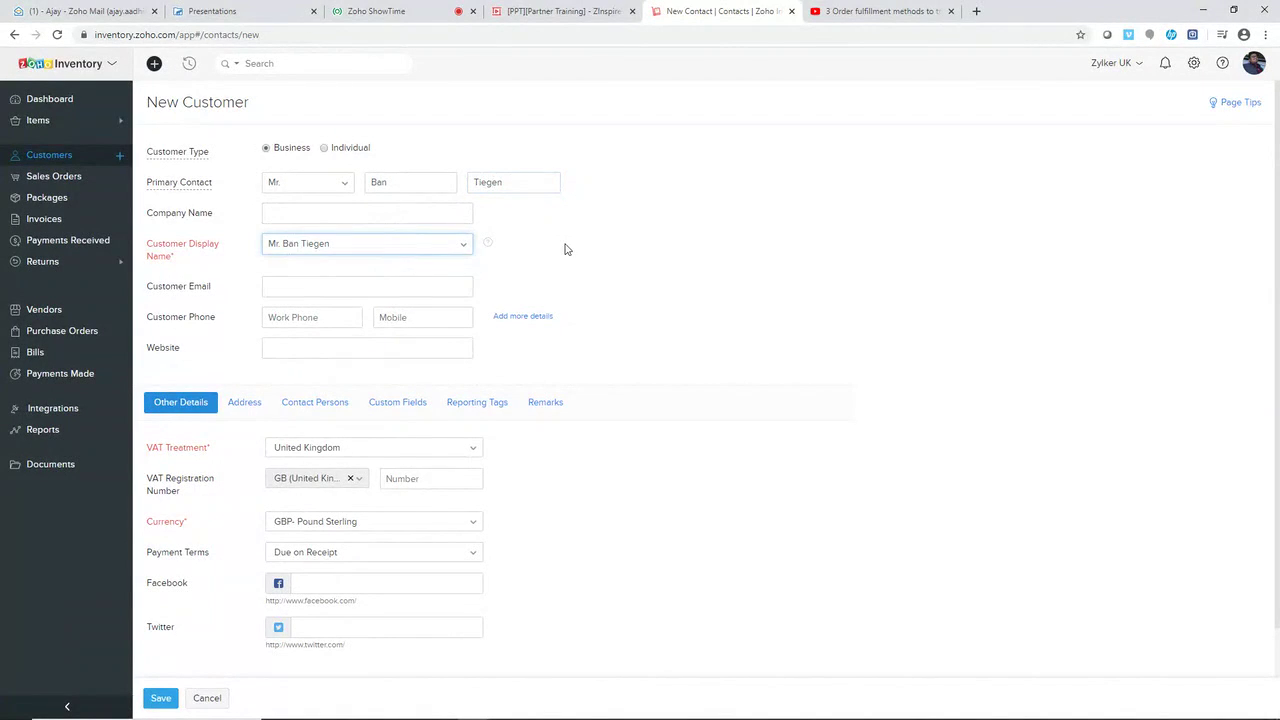
Set the customer's VAT treatment to EU - Non VAT Registered and the customer type to Individual
{"action": "scroll", "coordinate": [309, 349], "scroll_direction": "down", "scroll_amount": 1}
{"action": "left_click", "coordinate": [338, 394]}
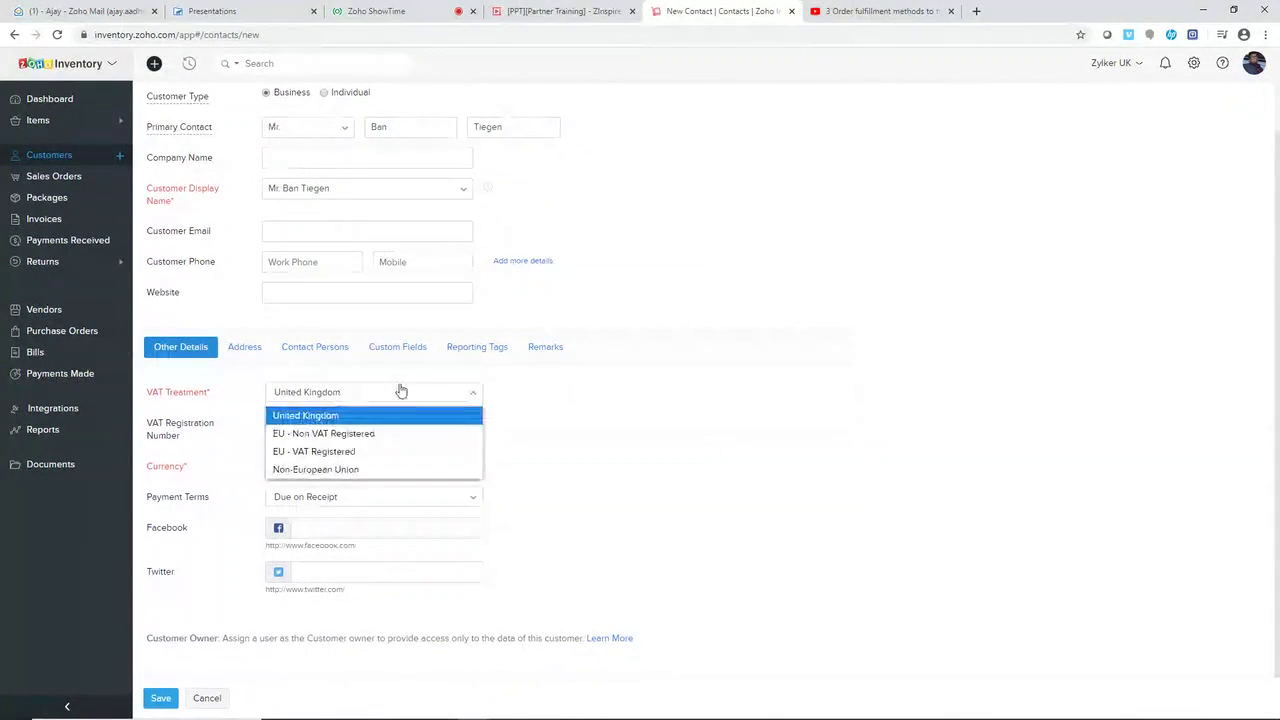
{"action": "left_click", "coordinate": [410, 441]}
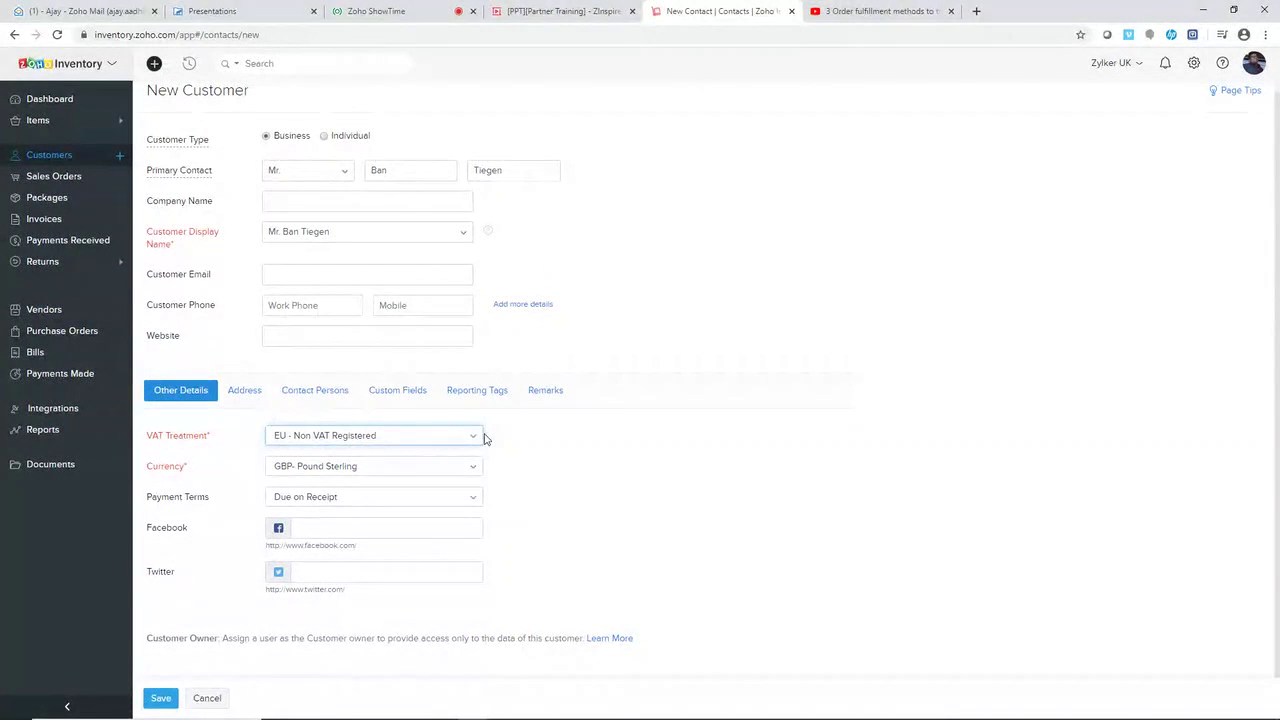
{"action": "left_click", "coordinate": [324, 138]}
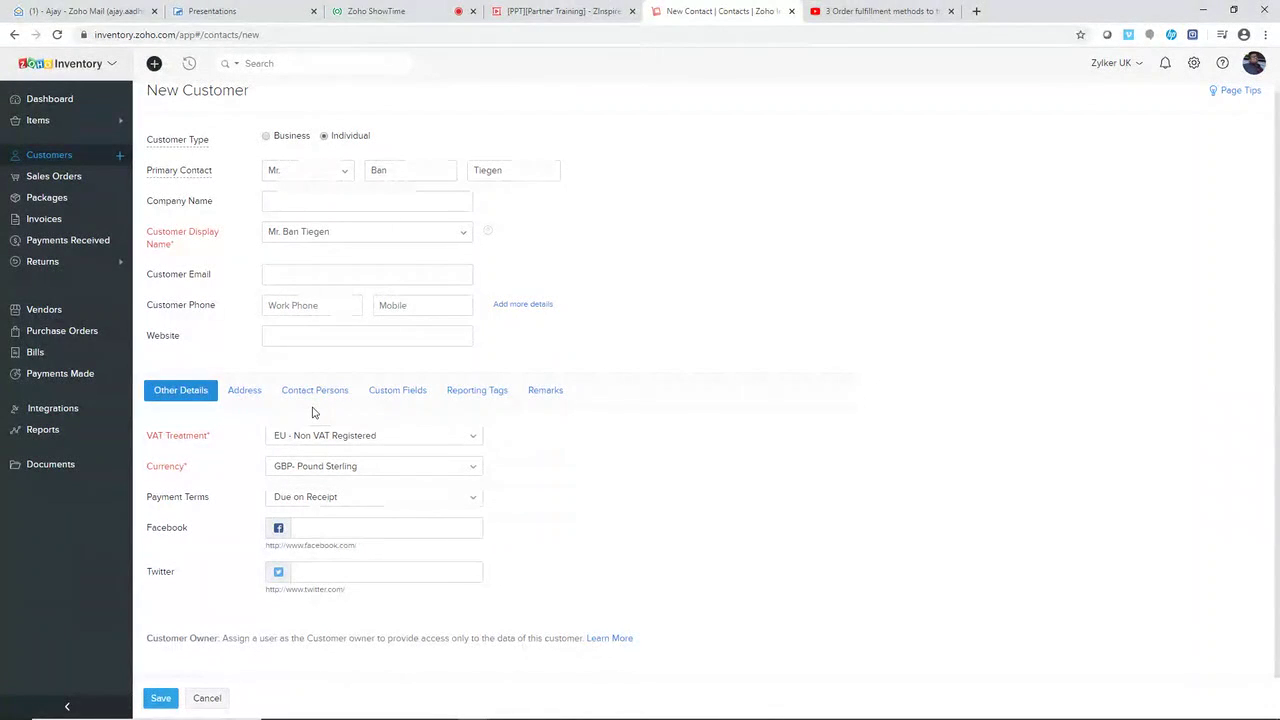
Examine the contact persons, other details, and billing and shipping address fields of the new customer form
{"action": "left_click", "coordinate": [320, 390]}
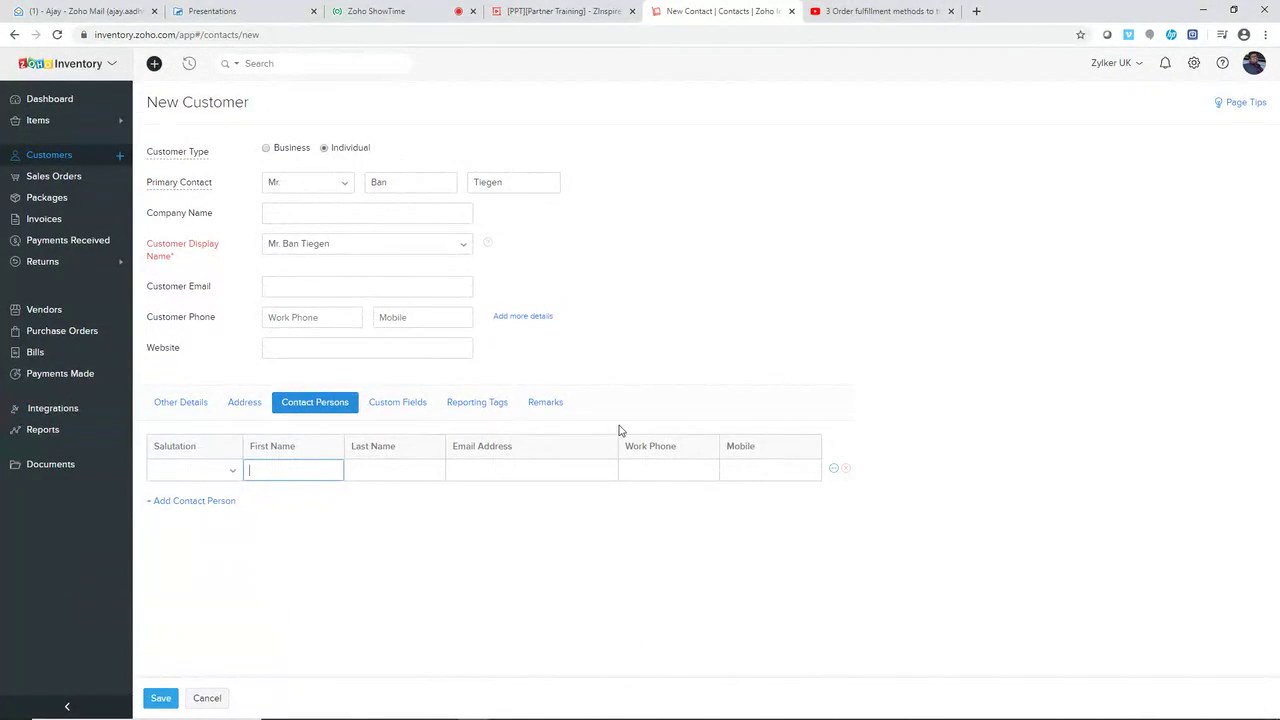
{"action": "left_click", "coordinate": [446, 554]}
{"action": "left_click", "coordinate": [273, 292]}
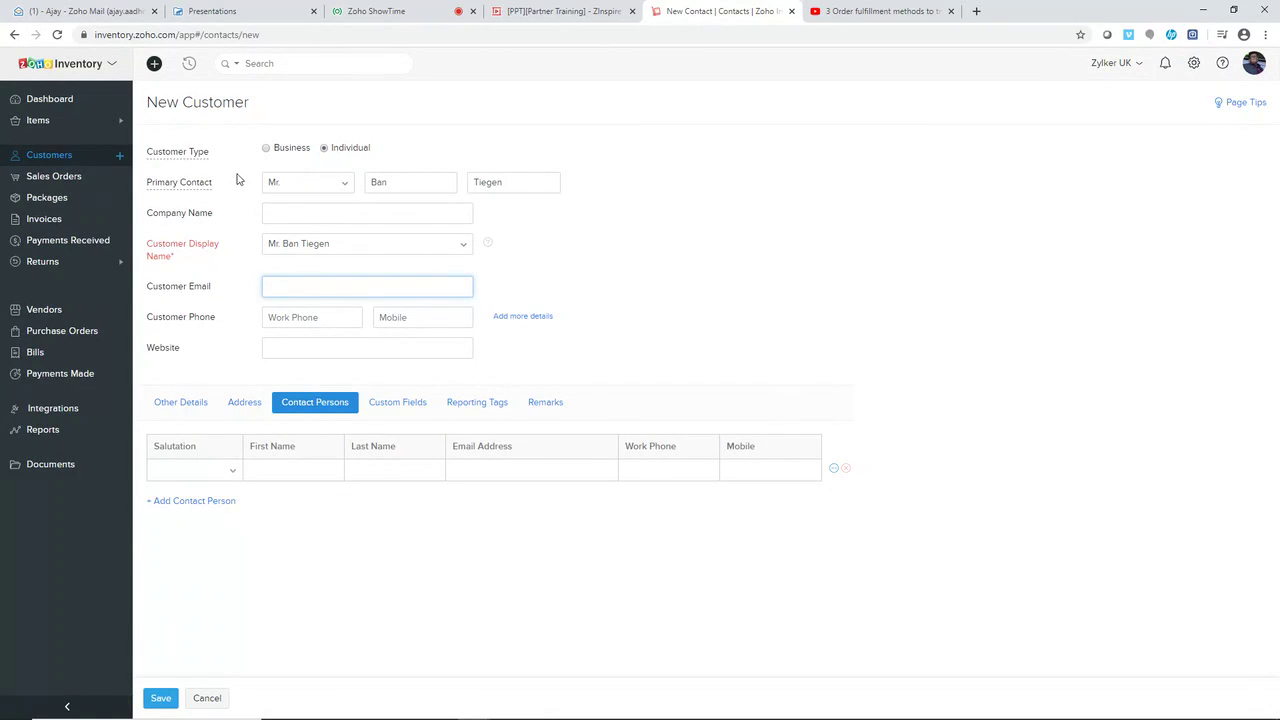
{"action": "left_click", "coordinate": [184, 410]}
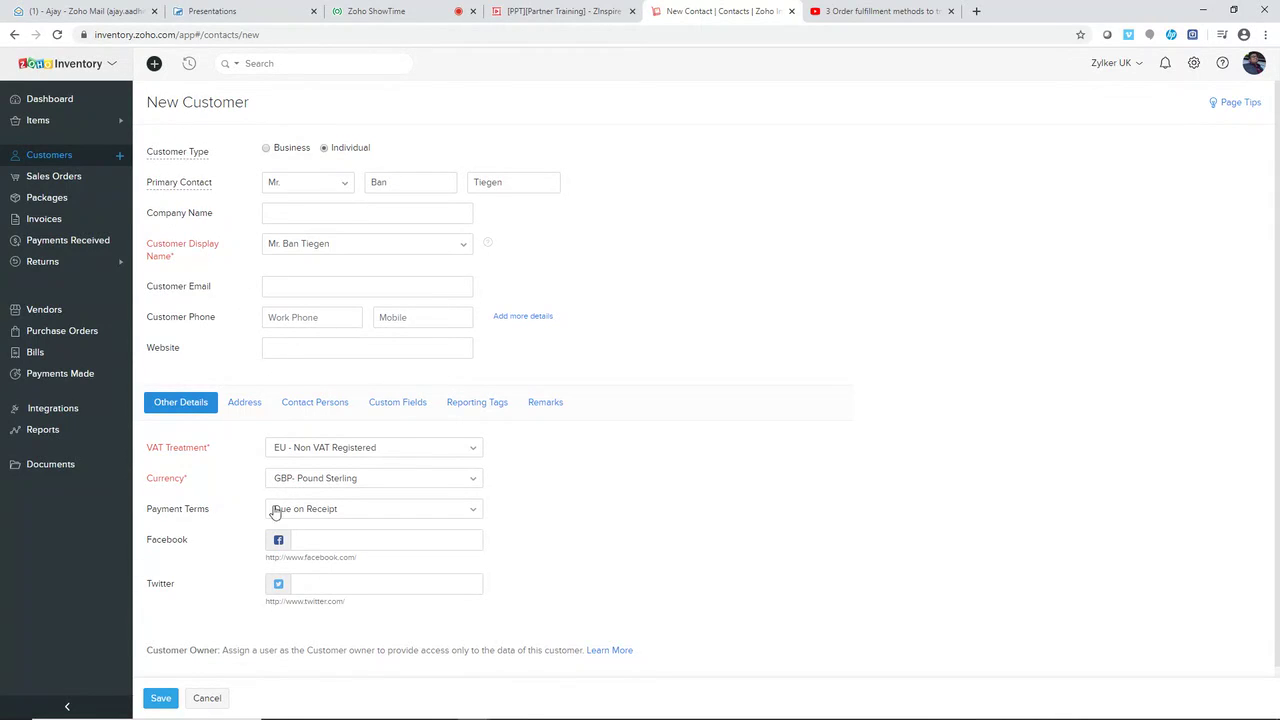
{"action": "left_click", "coordinate": [310, 406]}
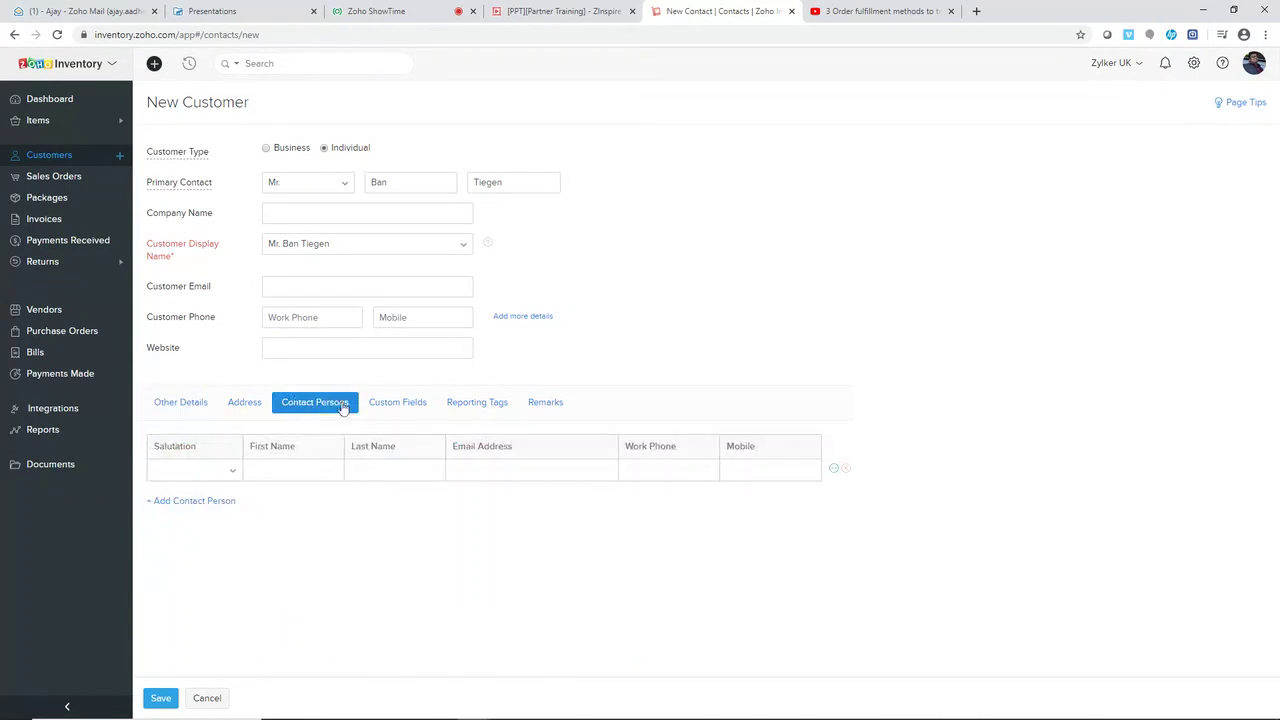
{"action": "left_click", "coordinate": [254, 403]}
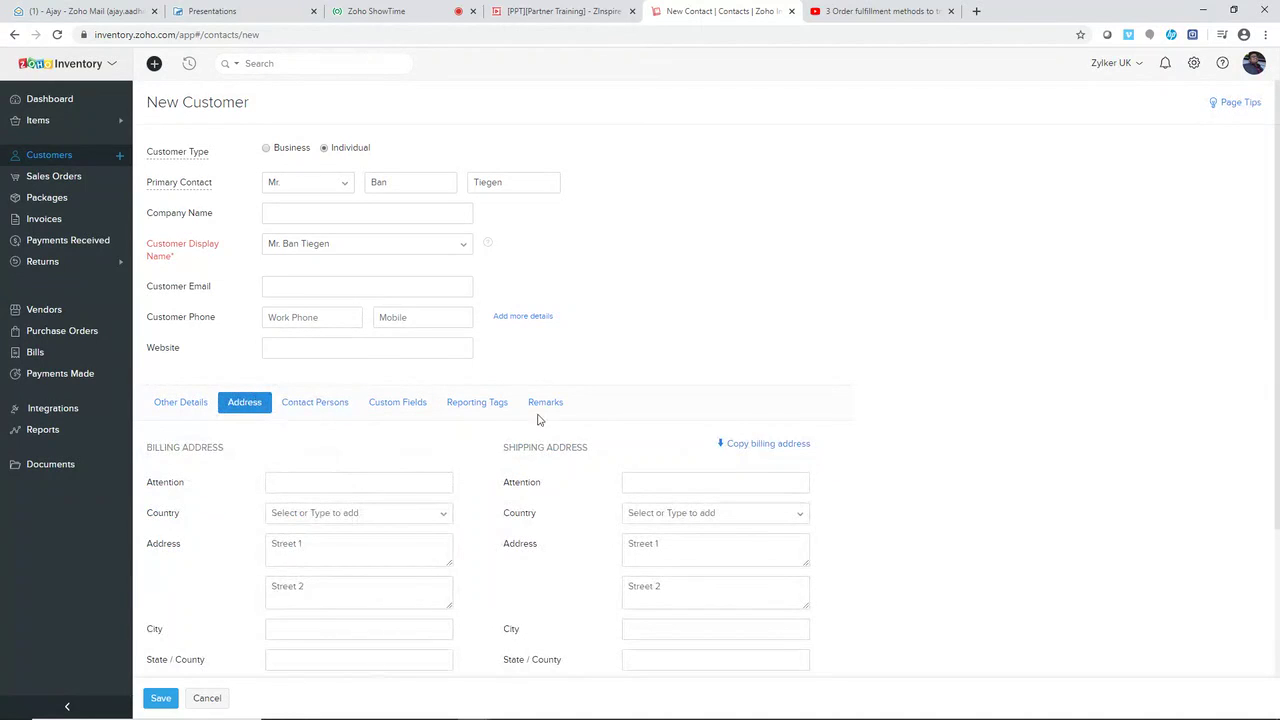
{"action": "scroll", "coordinate": [437, 437], "scroll_direction": "down", "scroll_amount": 1}
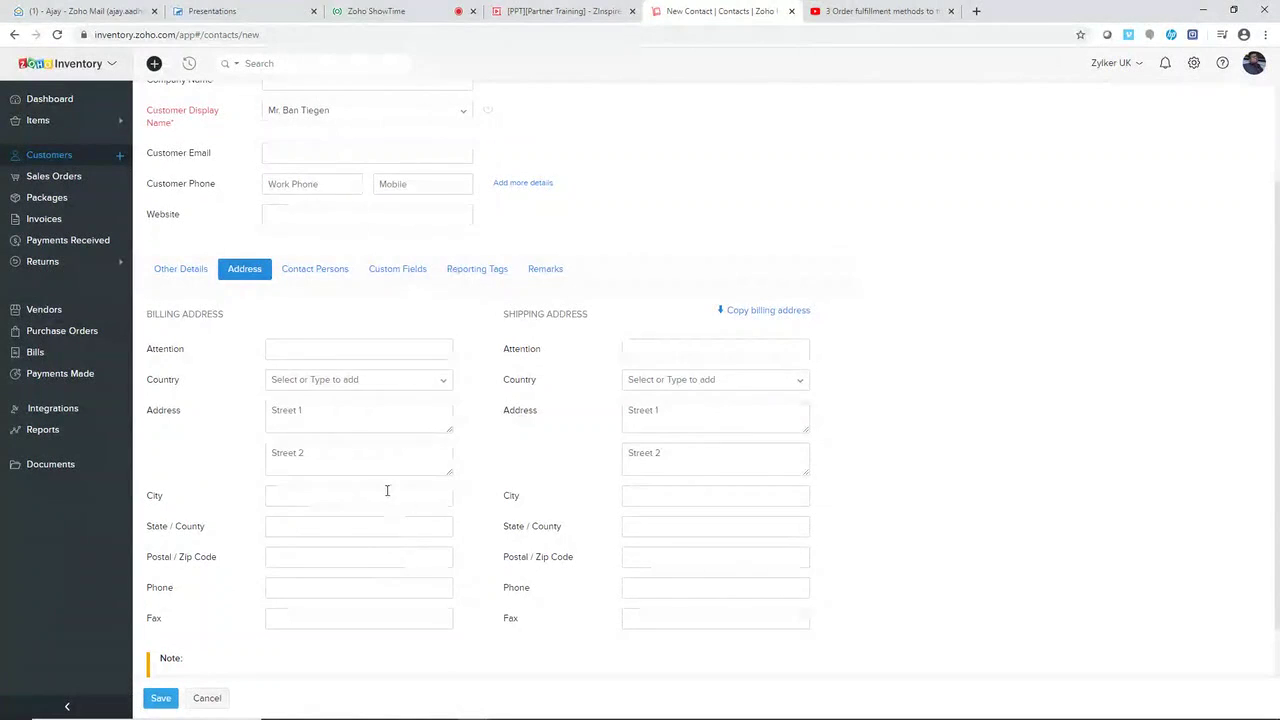
{"action": "scroll", "coordinate": [230, 650], "scroll_direction": "down", "scroll_amount": 1}
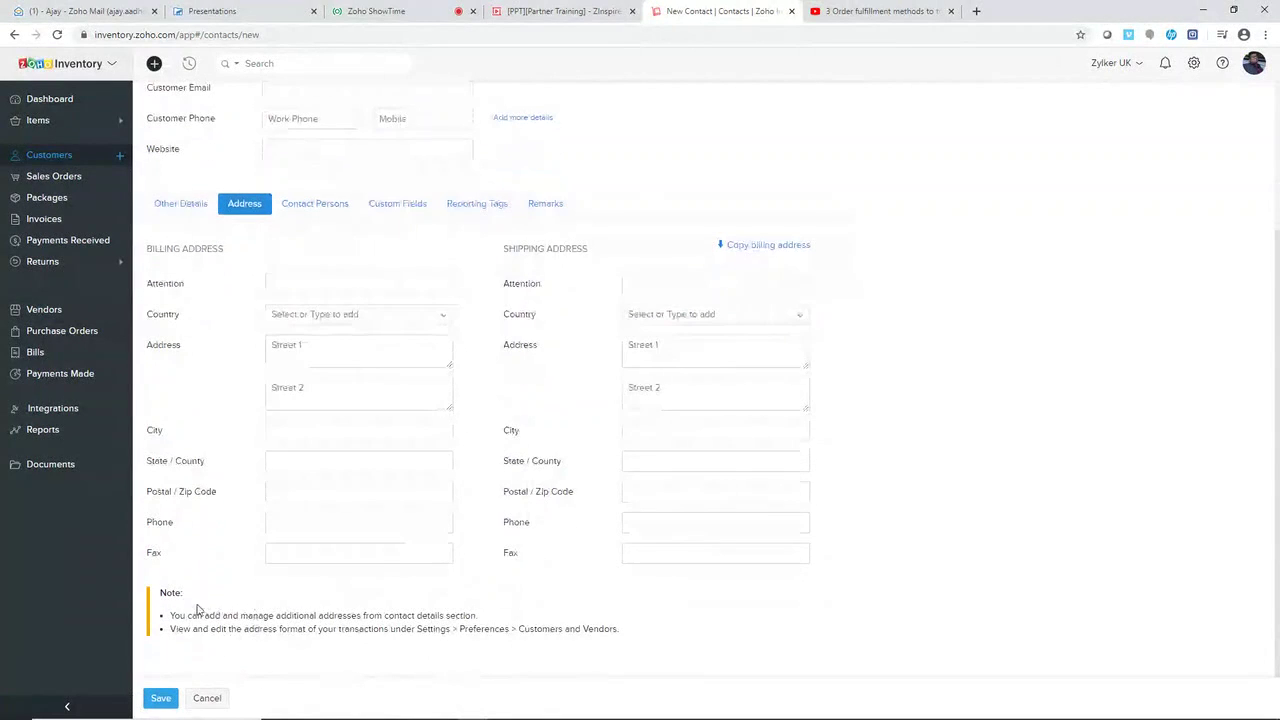
Save the new customer, return to Zoho Inventory from Zoho ShowTime, and open the customer's record from the active customers list
{"action": "left_click", "coordinate": [163, 697]}
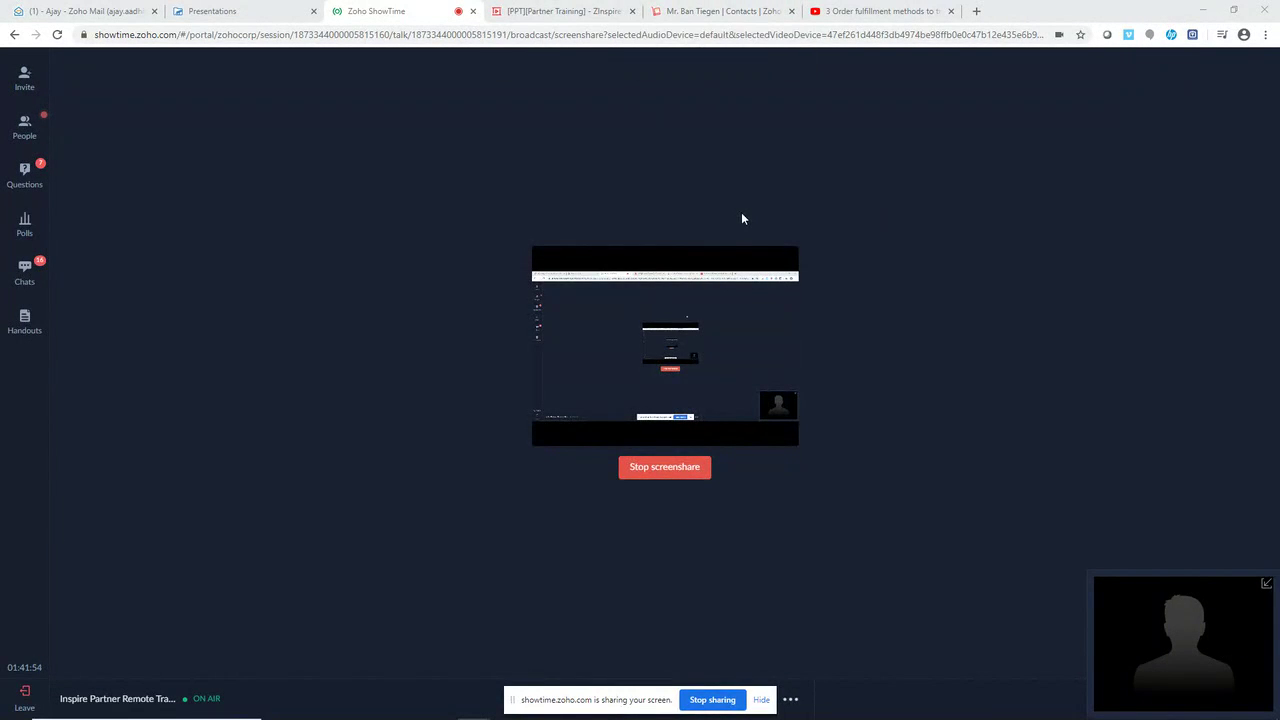
{"action": "left_click", "coordinate": [726, 14]}
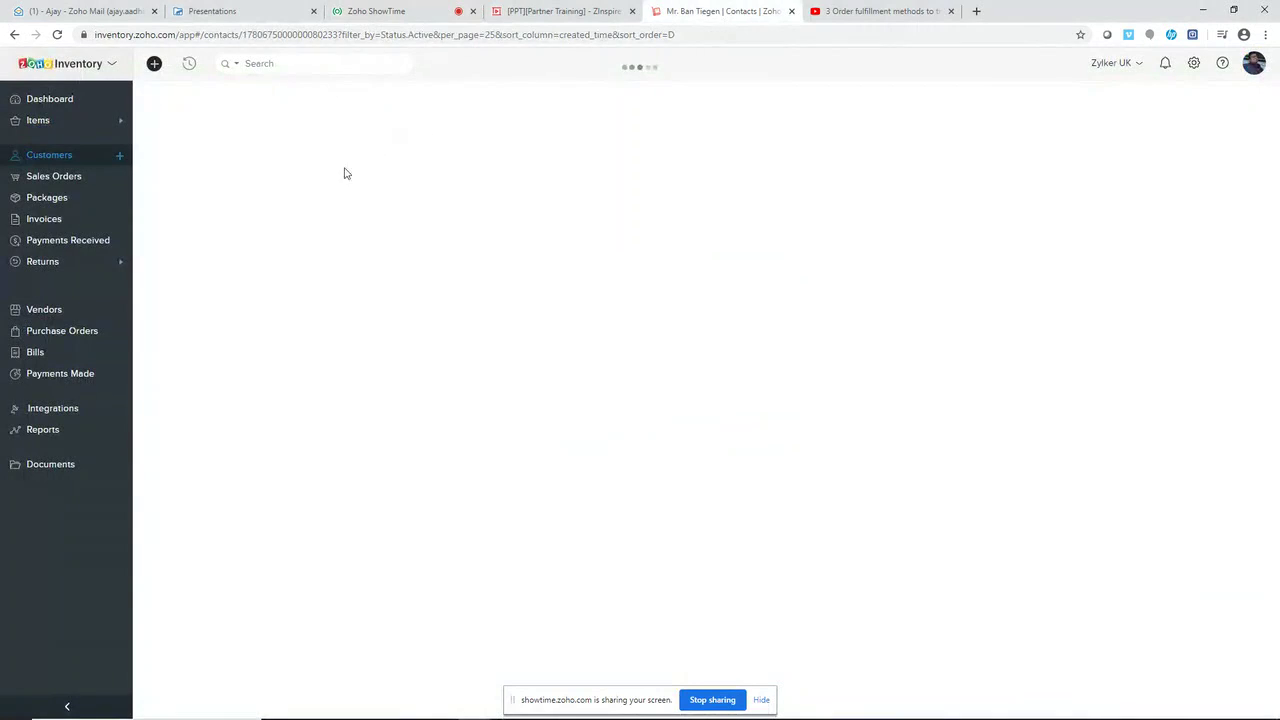
{"action": "left_click", "coordinate": [62, 160]}
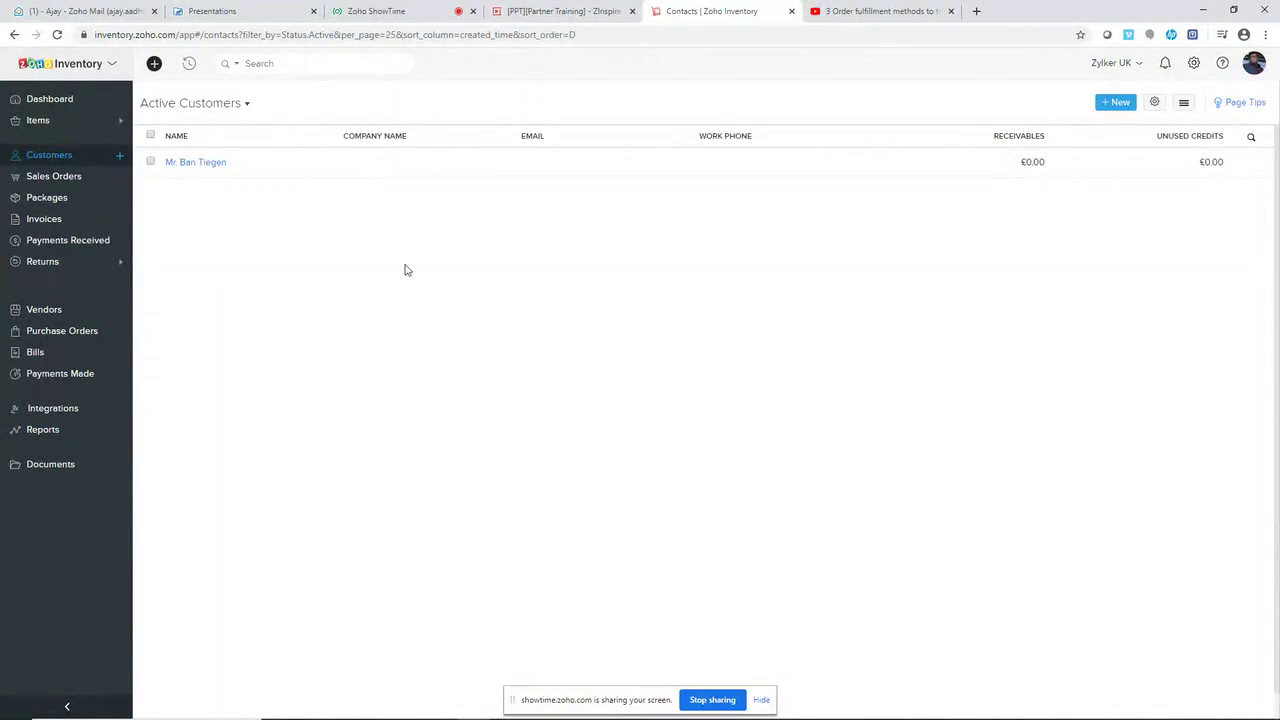
{"action": "left_click", "coordinate": [272, 166]}
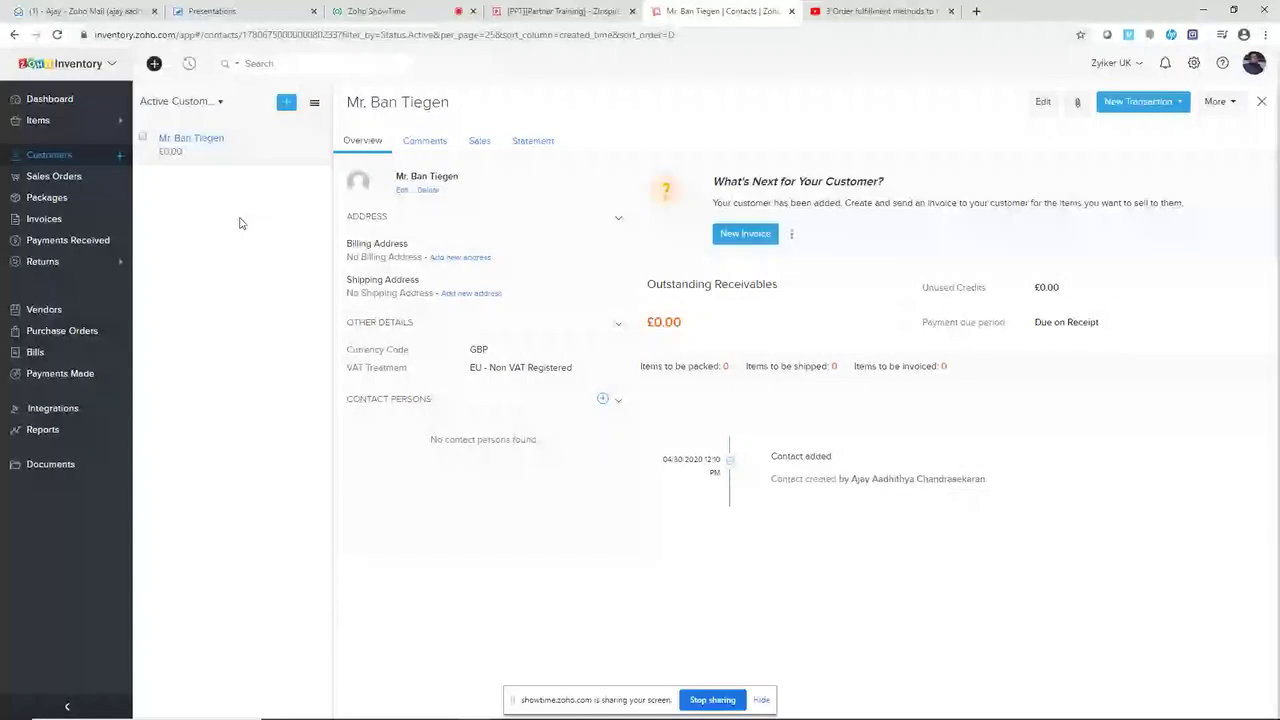
Examine the sorting, import and export options offered for items, item groups, composite items and customers
{"action": "left_click", "coordinate": [71, 161]}
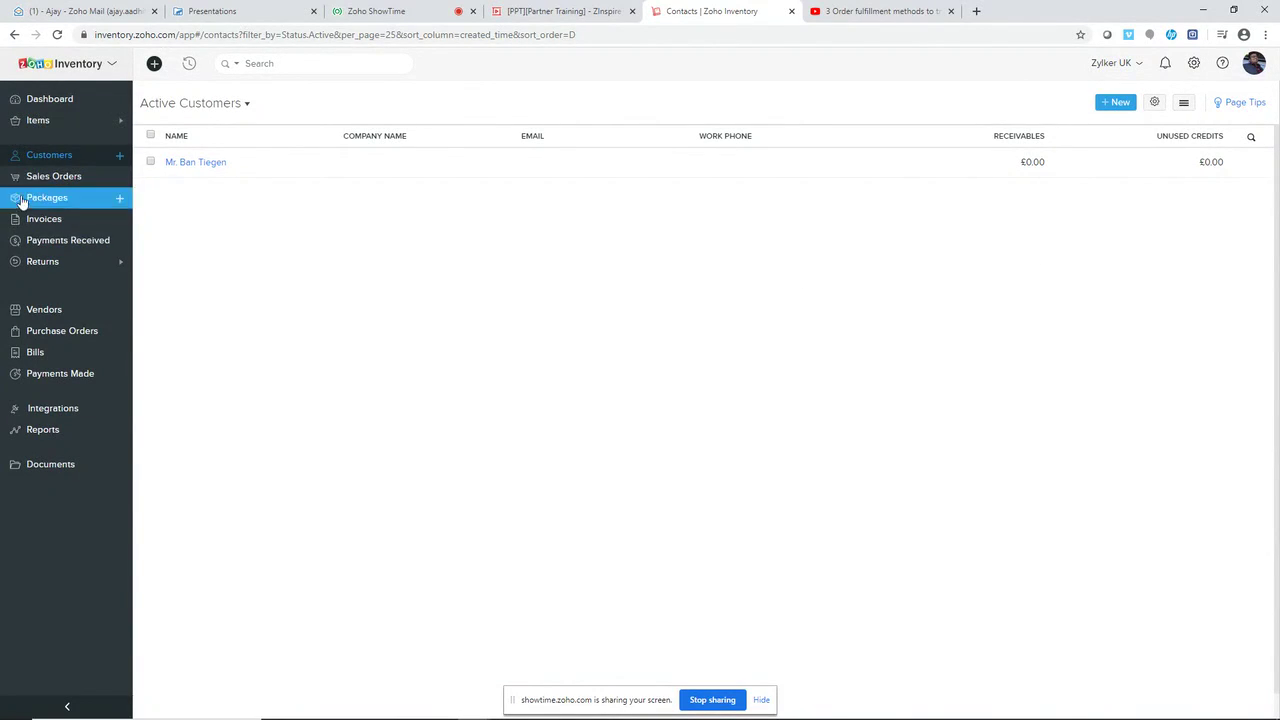
{"action": "left_click", "coordinate": [71, 125]}
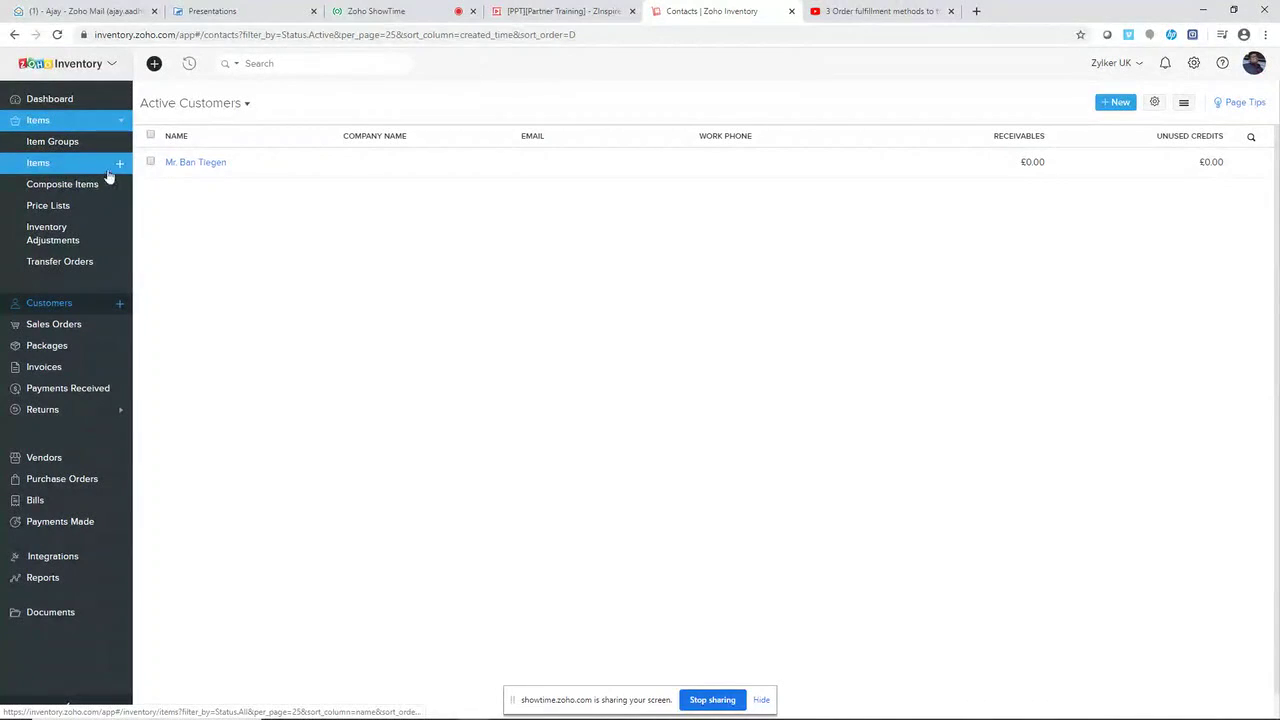
{"action": "left_click", "coordinate": [81, 169]}
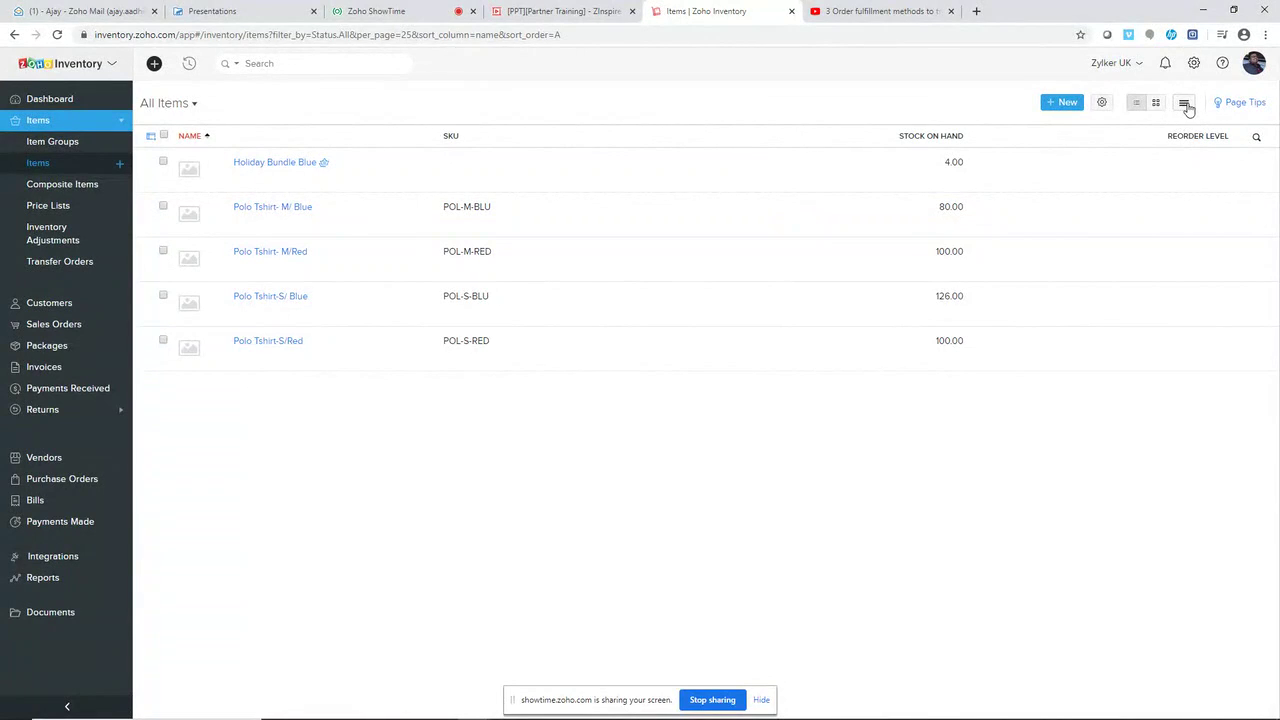
{"action": "left_click", "coordinate": [1183, 104]}
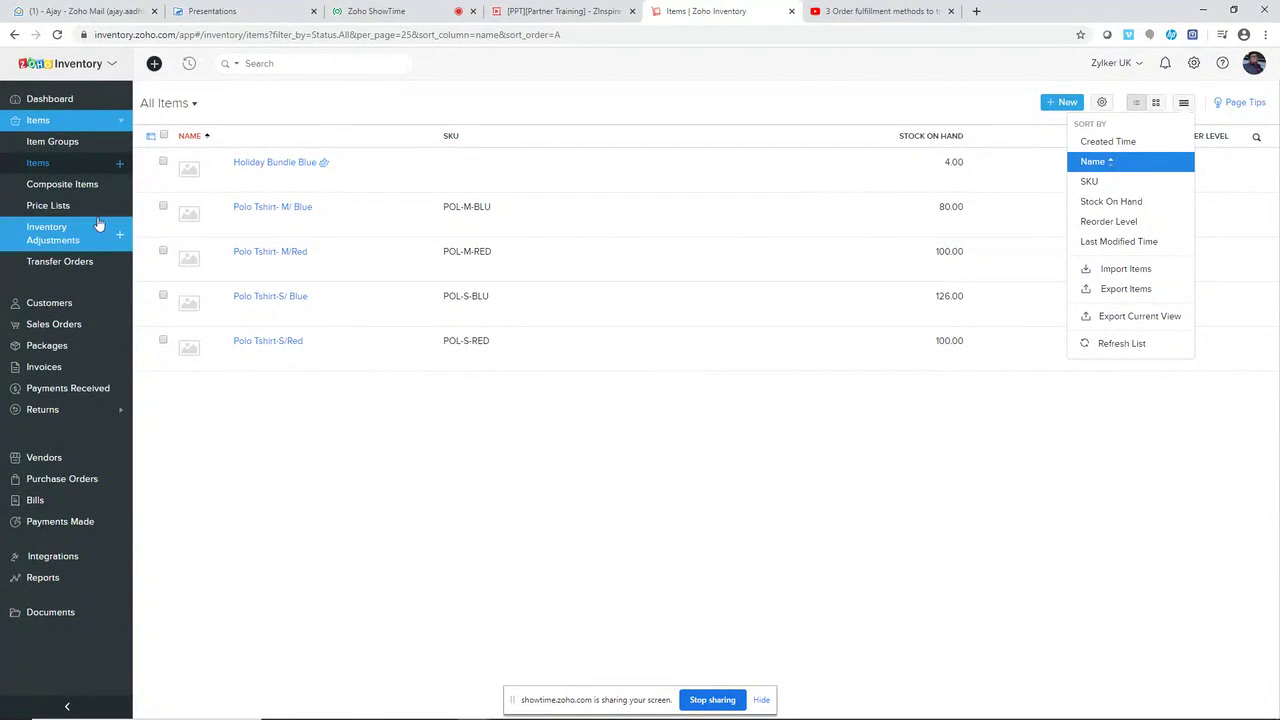
{"action": "left_click", "coordinate": [99, 146]}
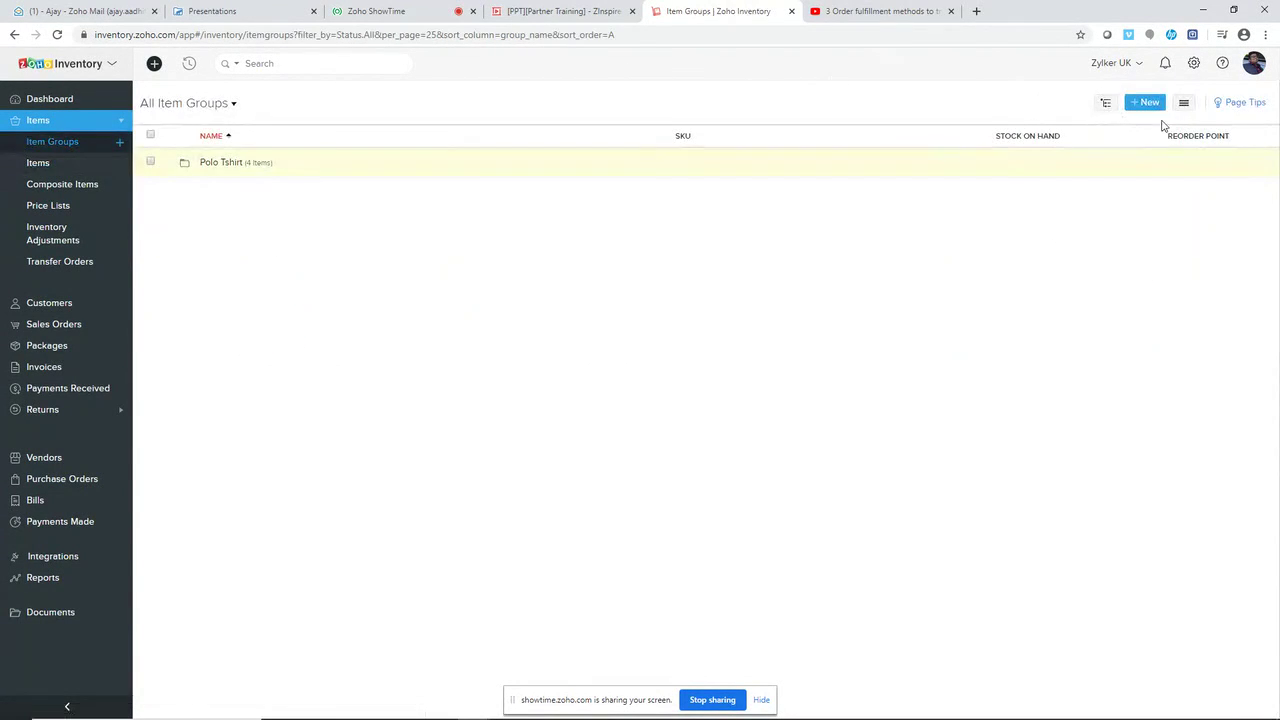
{"action": "left_click", "coordinate": [1183, 106]}
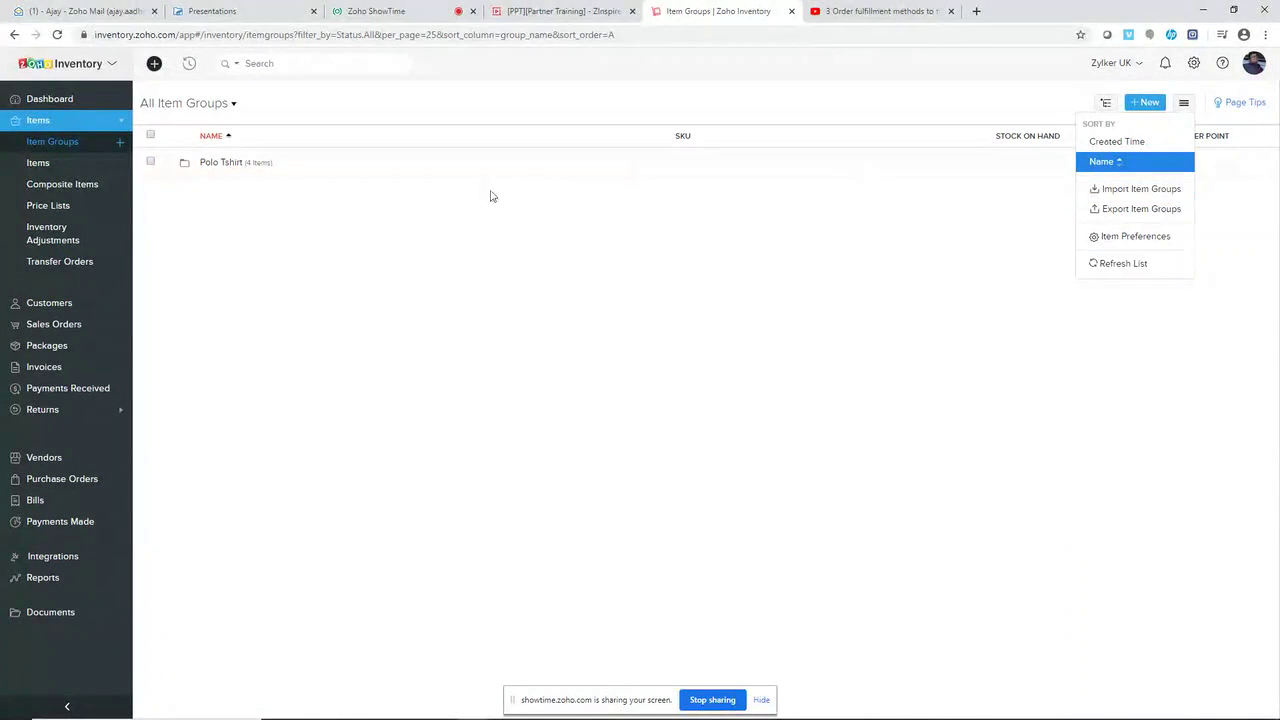
{"action": "left_click", "coordinate": [77, 194]}
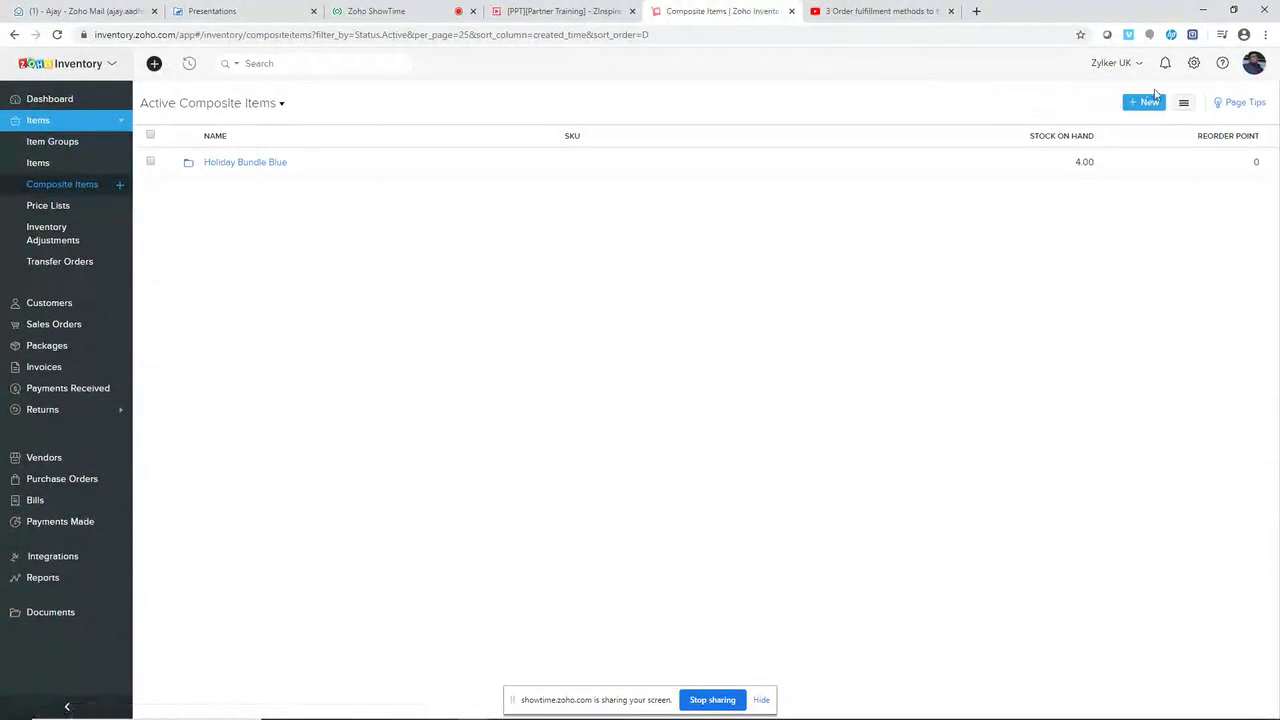
{"action": "left_click", "coordinate": [1182, 105]}
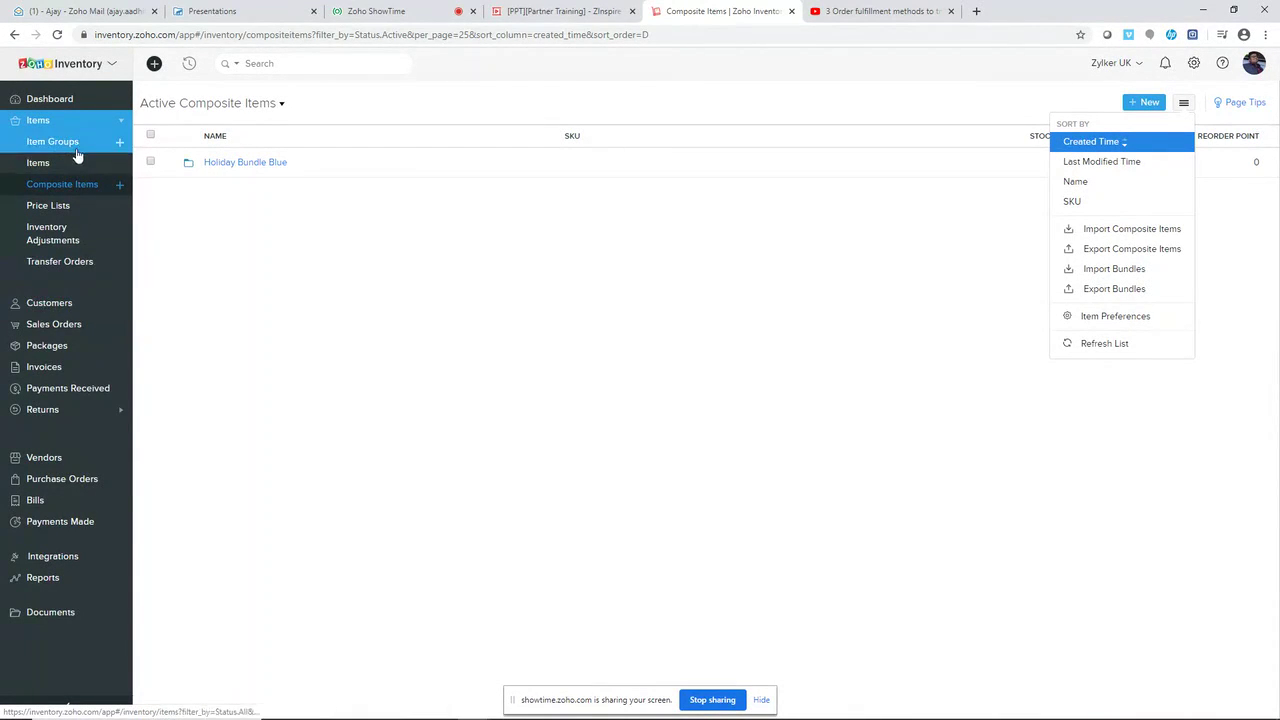
{"action": "left_click", "coordinate": [71, 312]}
{"action": "left_click", "coordinate": [1181, 104]}
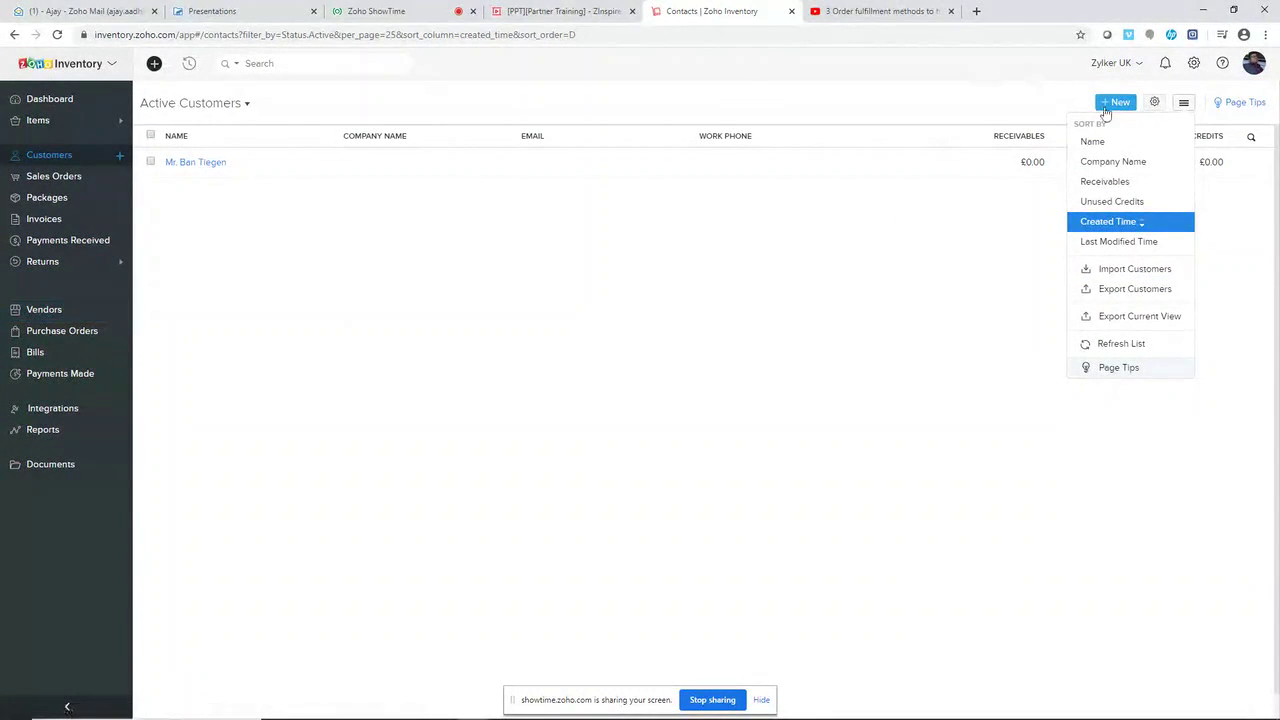
{"action": "left_click", "coordinate": [543, 365]}
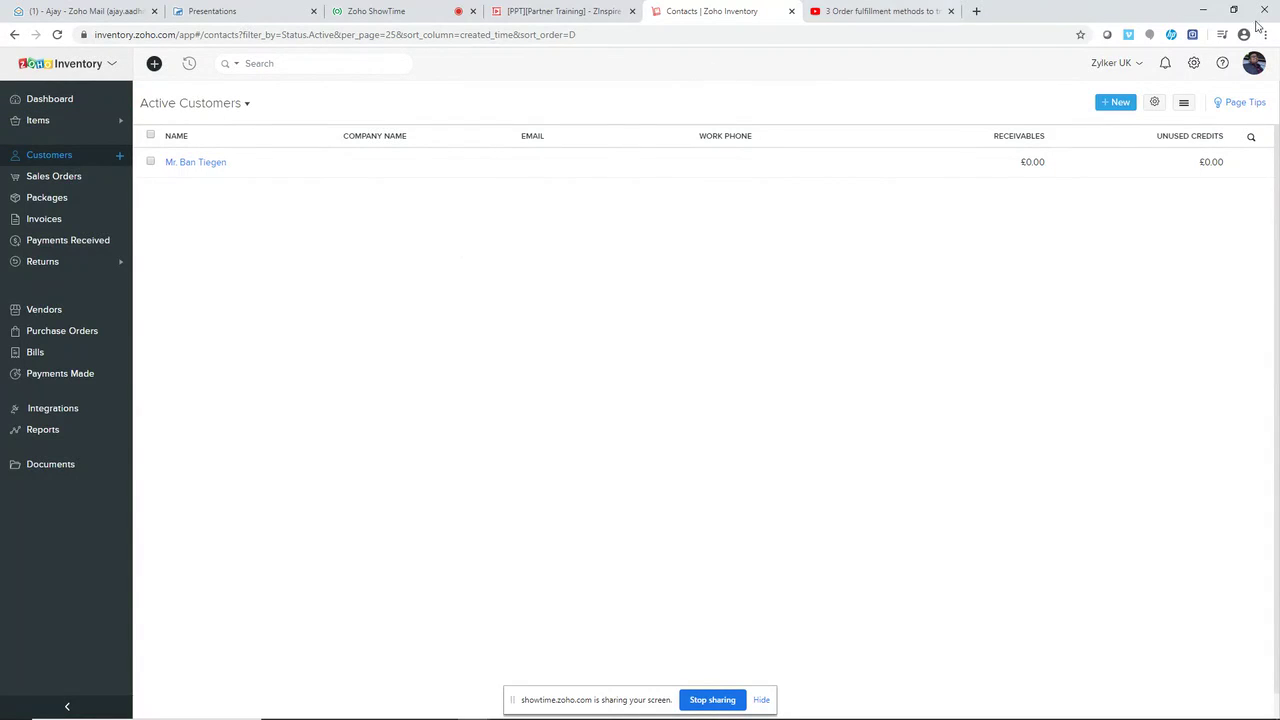
Switch back from Zoho ShowTime to Zoho Inventory and reload the list of all items
{"action": "left_click", "coordinate": [1194, 64]}
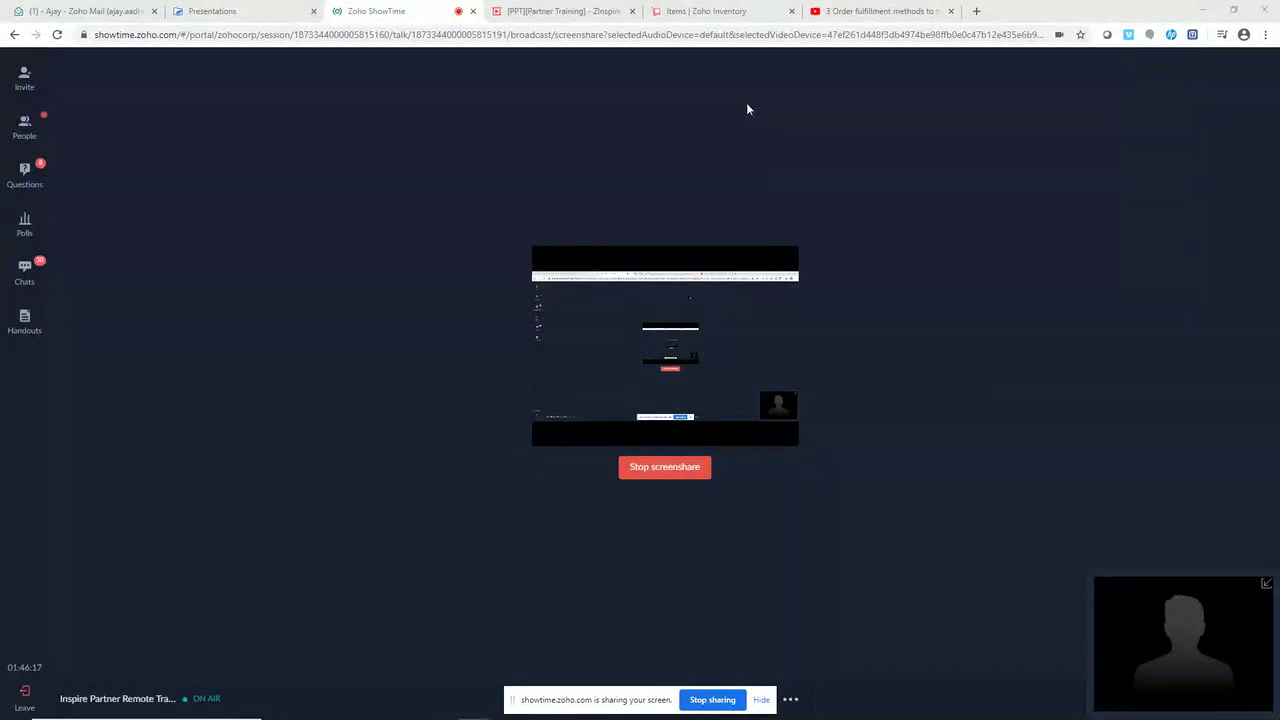
{"action": "left_click", "coordinate": [692, 8]}
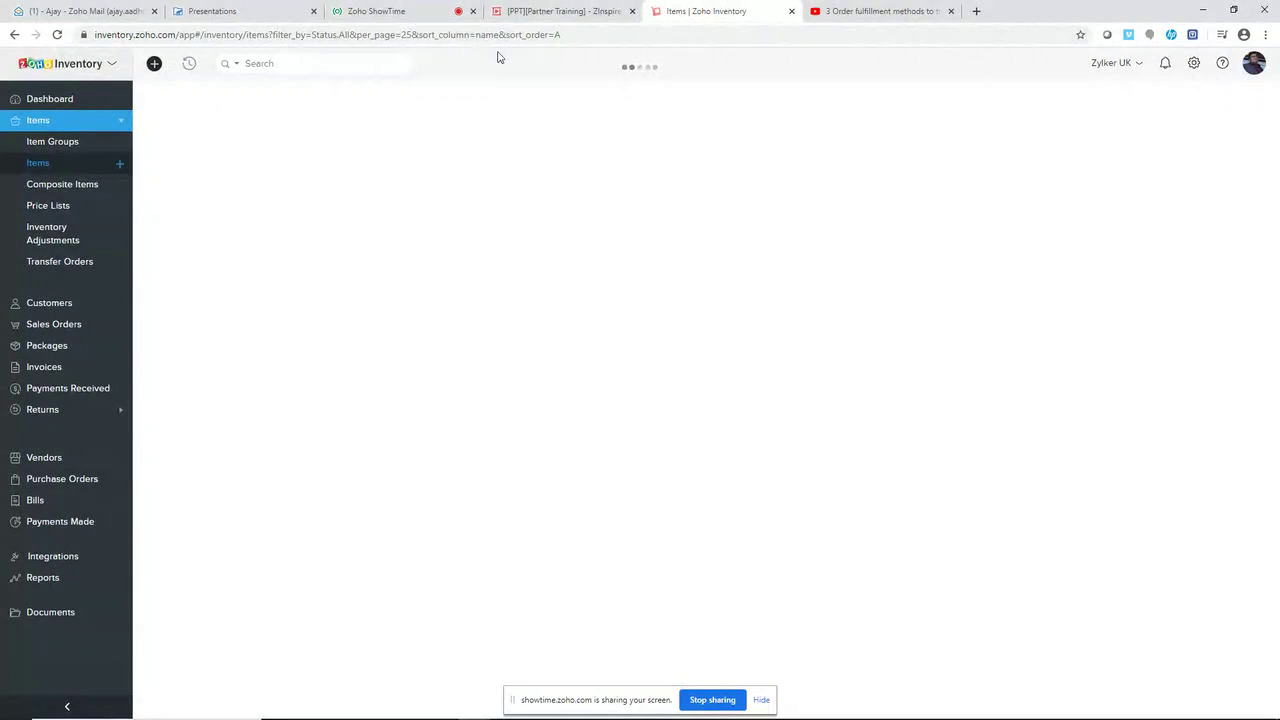
{"action": "left_click", "coordinate": [58, 35]}
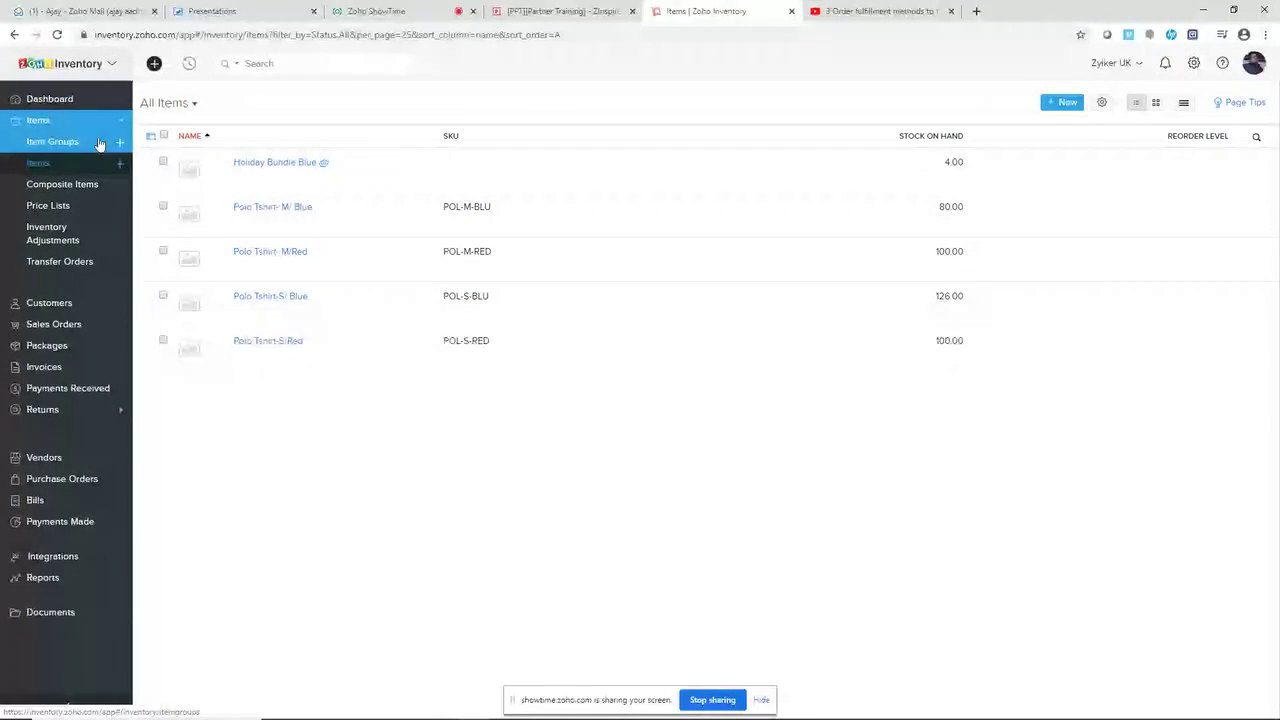
Open the items import page, examine its file upload, duplicate handling and character encoding settings, and return to the items list
{"action": "left_click", "coordinate": [1184, 104]}
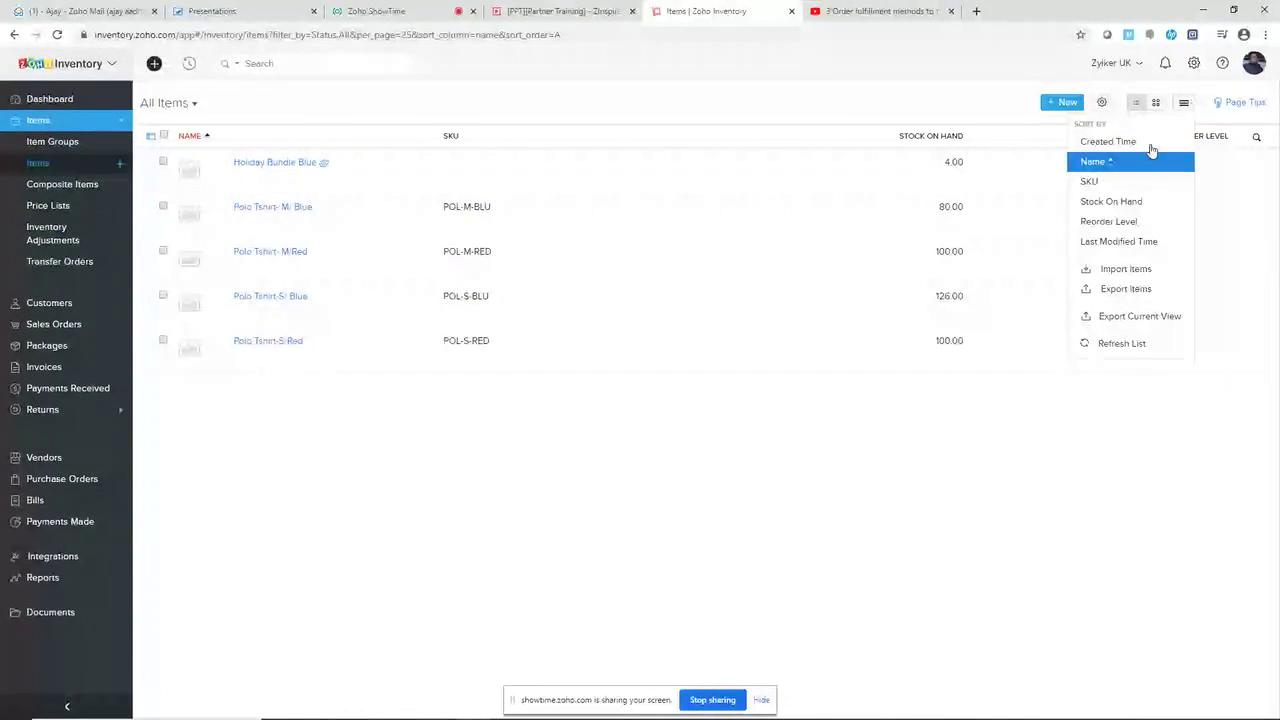
{"action": "left_click", "coordinate": [1120, 271]}
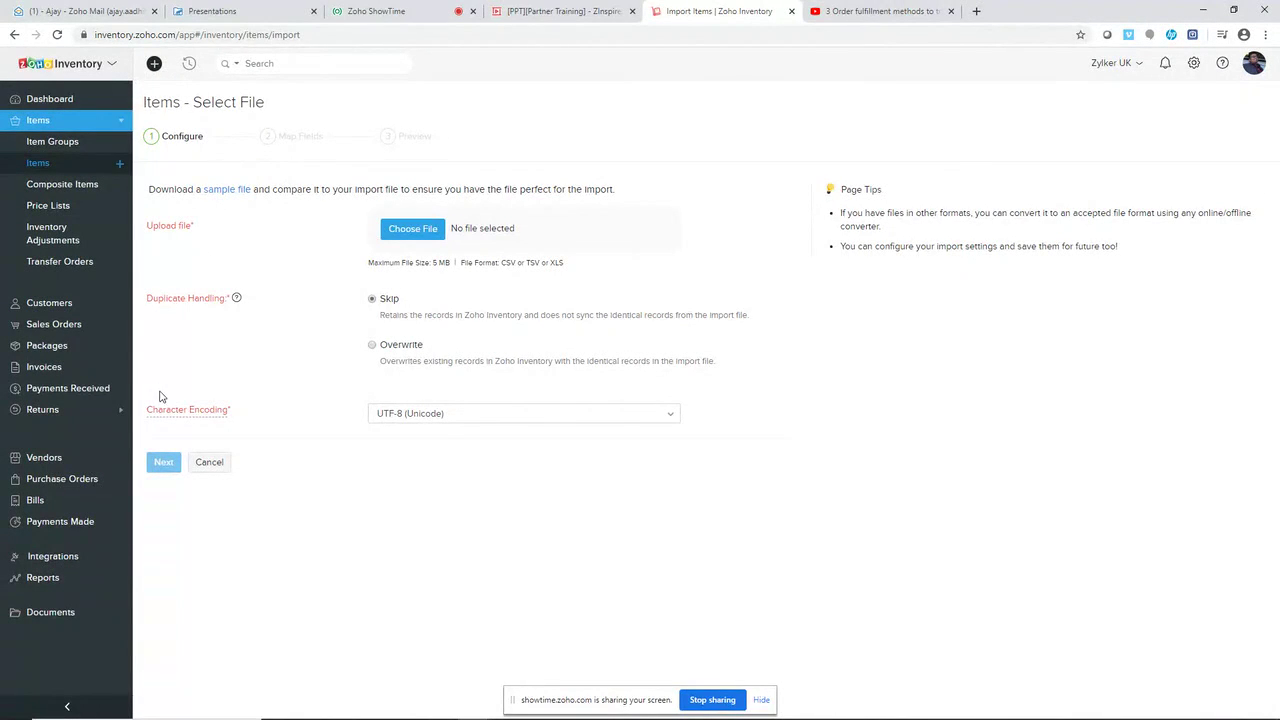
{"action": "left_click", "coordinate": [60, 166]}
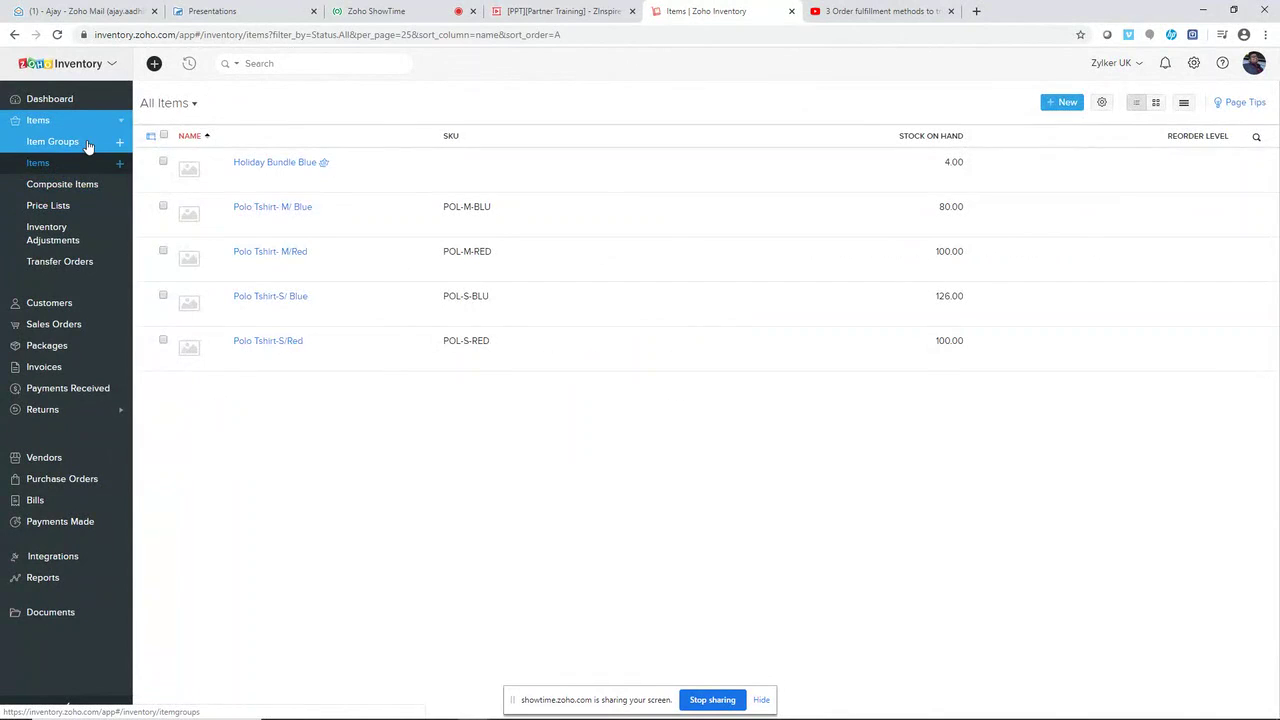
Open the list of all vendors and expand the item sections in the navigation
{"action": "left_click", "coordinate": [73, 310]}
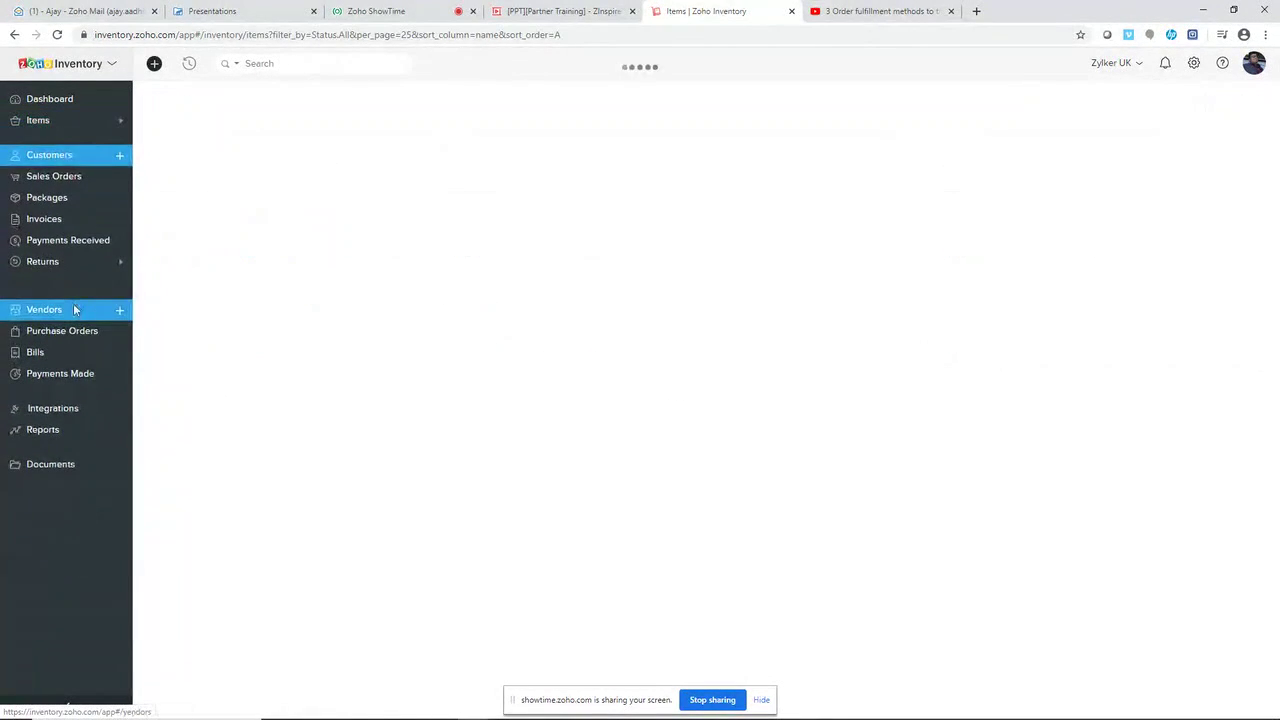
{"action": "left_click", "coordinate": [72, 316]}
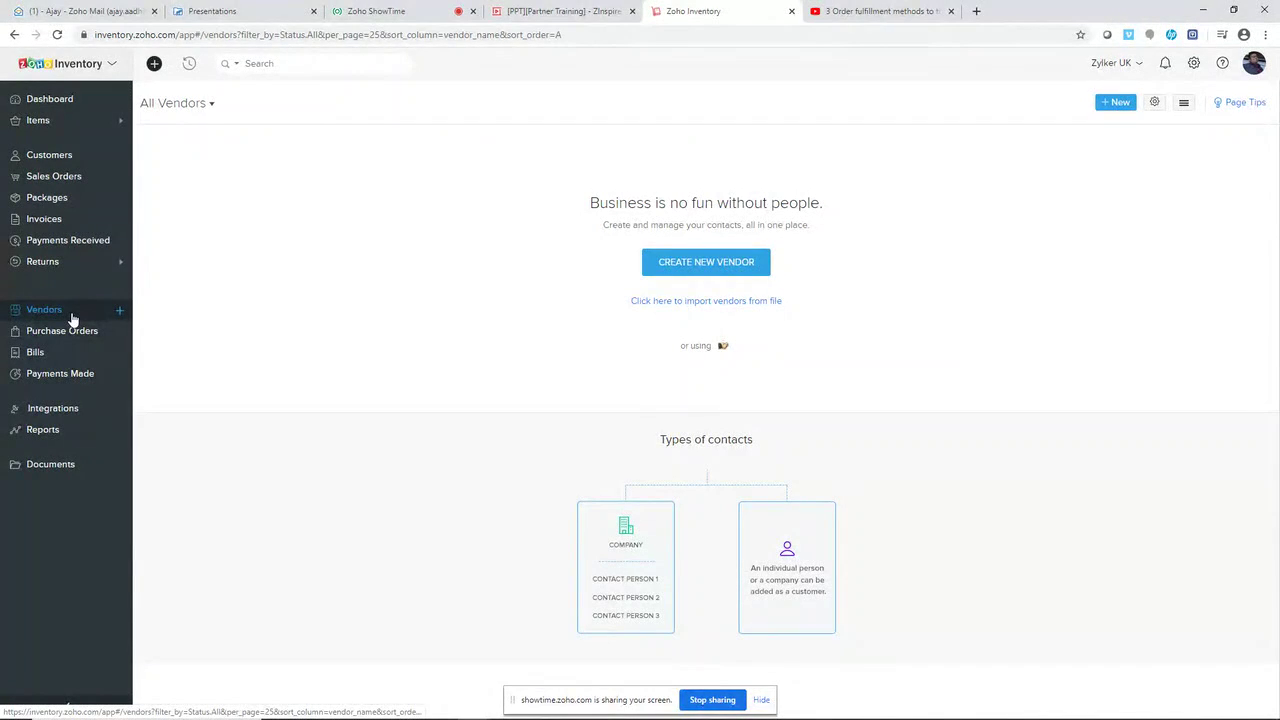
{"action": "left_click", "coordinate": [78, 120]}
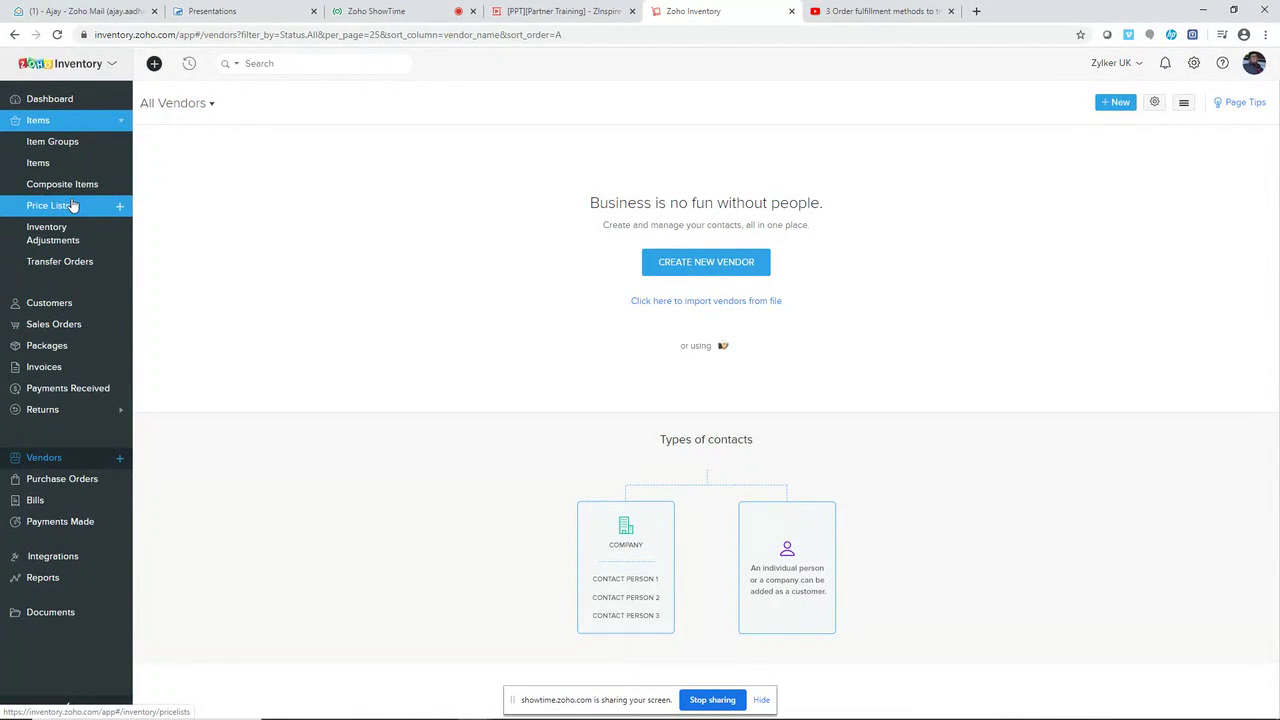
{"action": "left_click", "coordinate": [72, 312]}
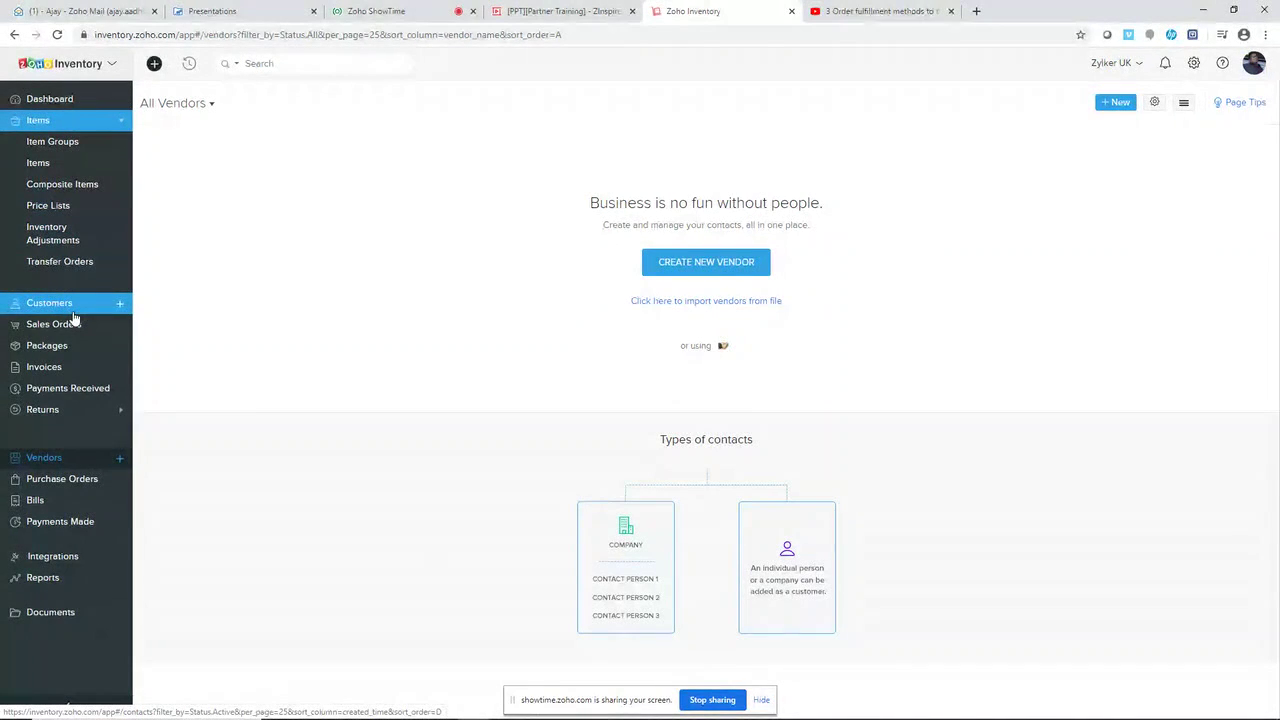
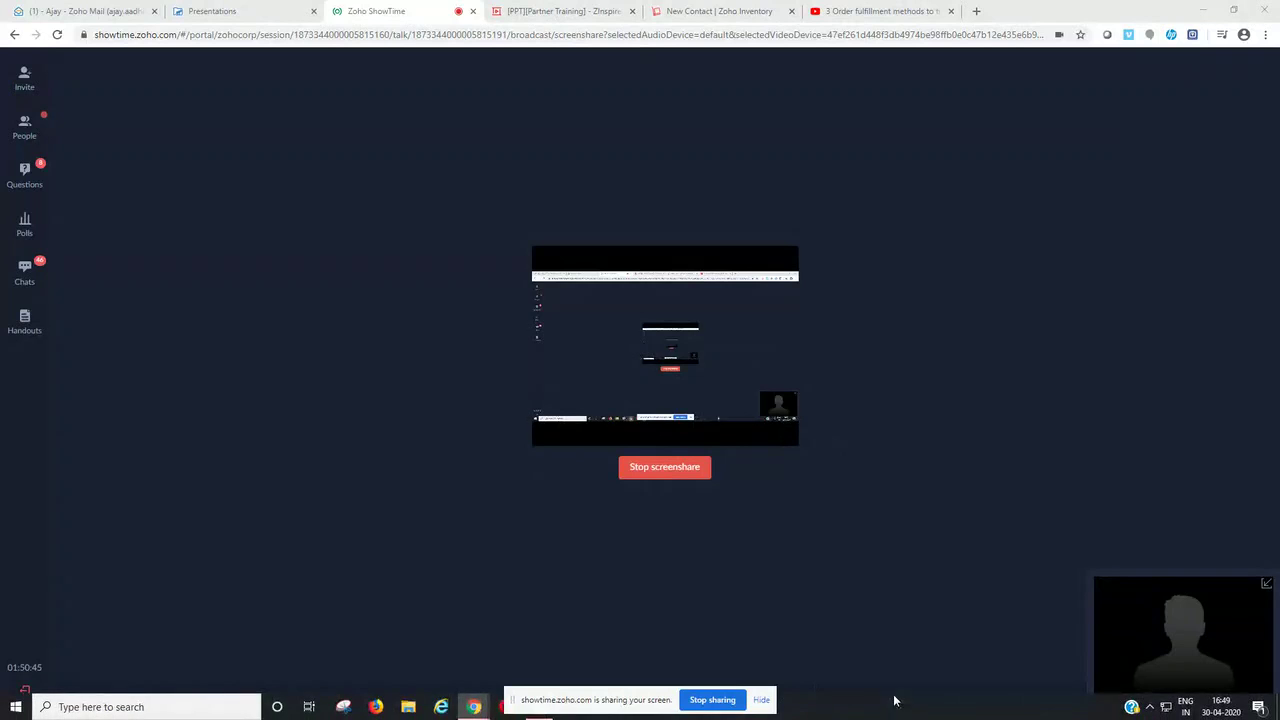
Look at the Sales Workflow slide in the Zoho Show presentation and return to the new vendor form in Zoho Inventory
{"action": "left_click", "coordinate": [679, 9]}
{"action": "left_click", "coordinate": [552, 12]}
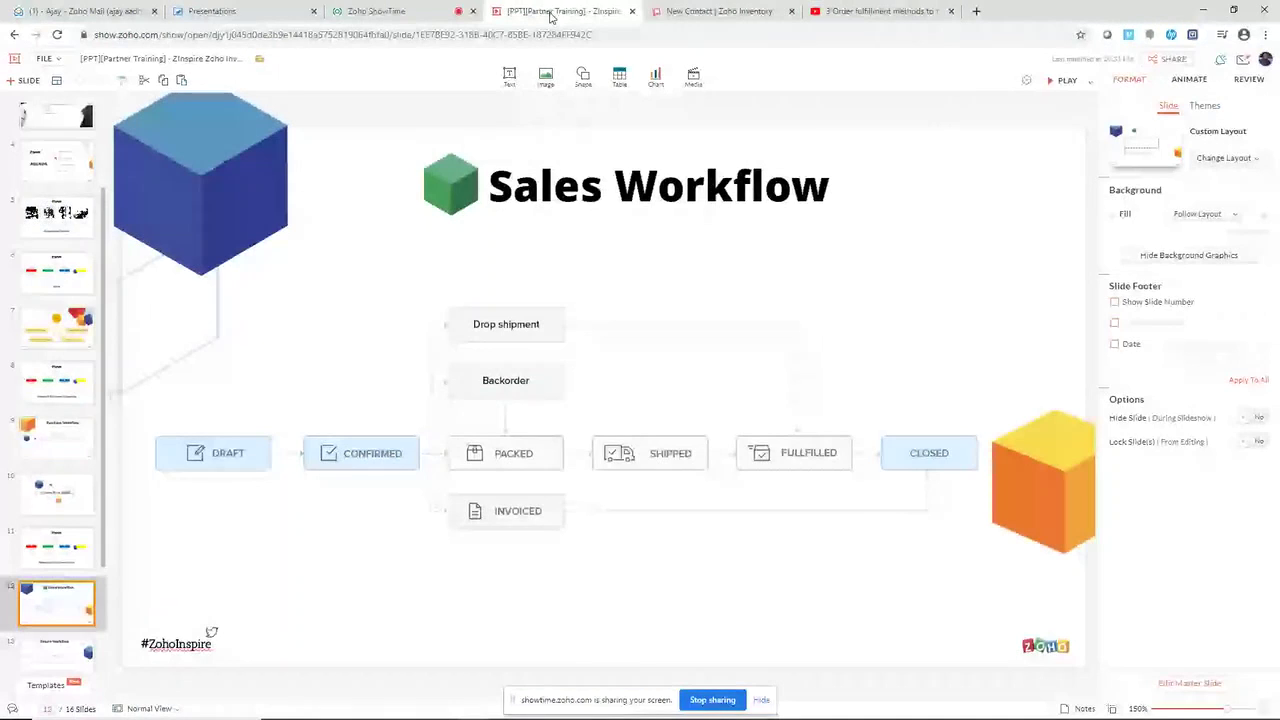
{"action": "left_click", "coordinate": [683, 8]}
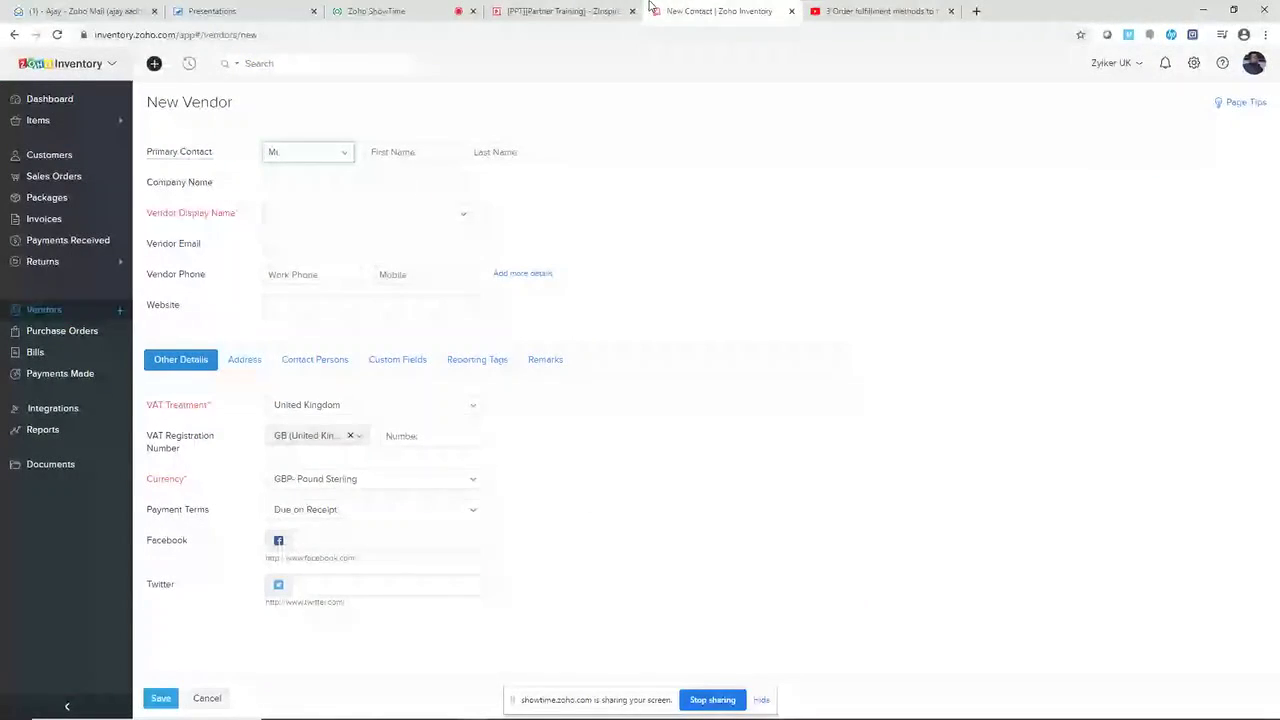
Enter the vendor's primary contact first and last name and choose the titled full name as the vendor display name
{"action": "left_click", "coordinate": [402, 150]}
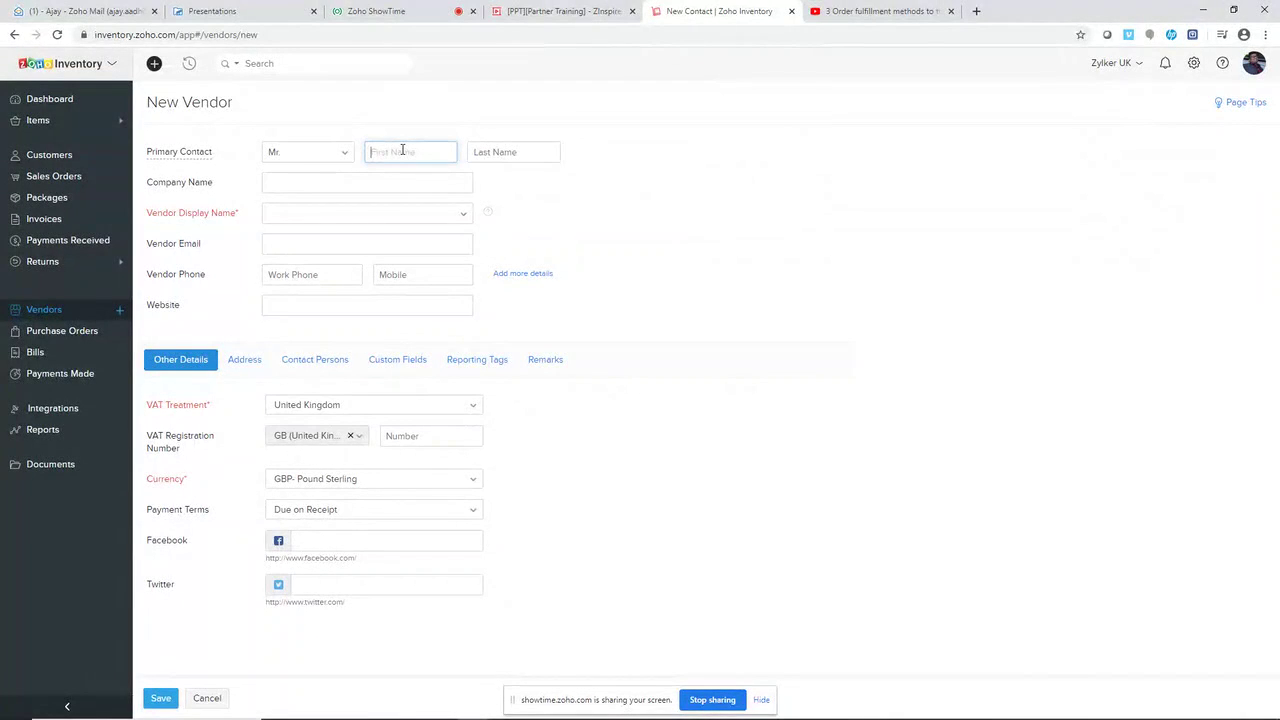
{"action": "type", "text": "Gran"}
{"action": "left_click", "coordinate": [510, 154]}
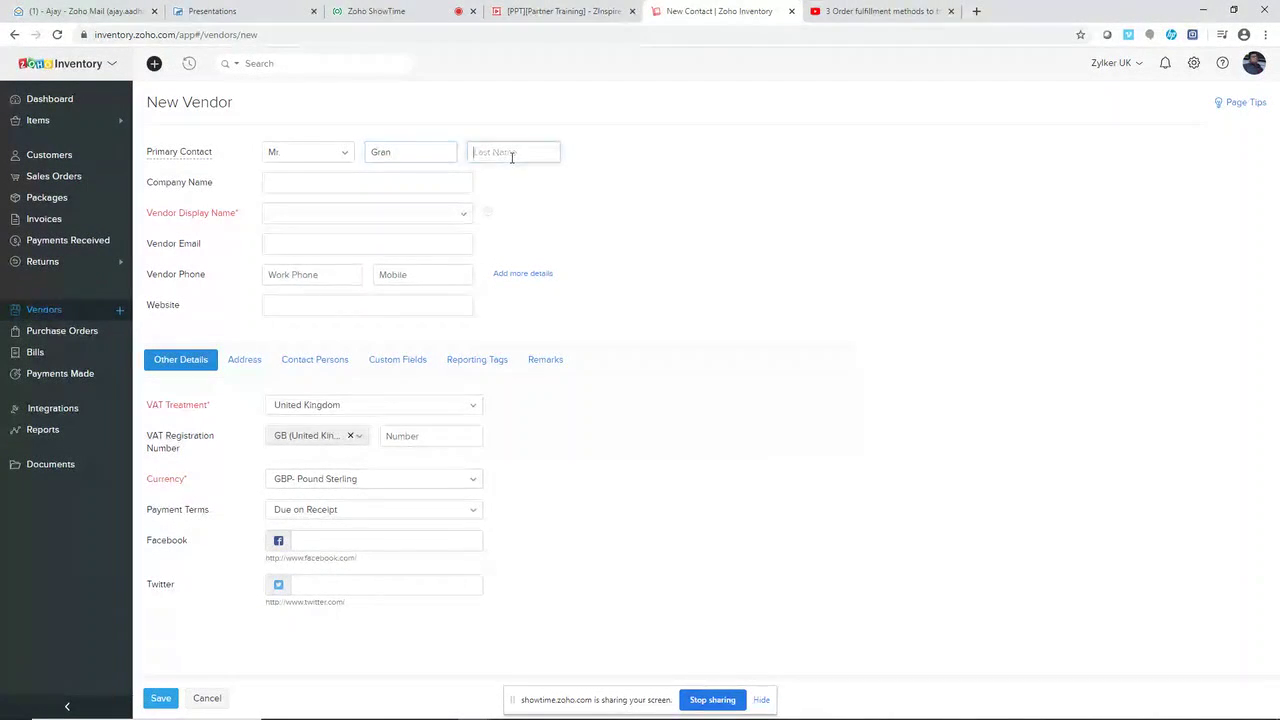
{"action": "type", "text": "Torino"}
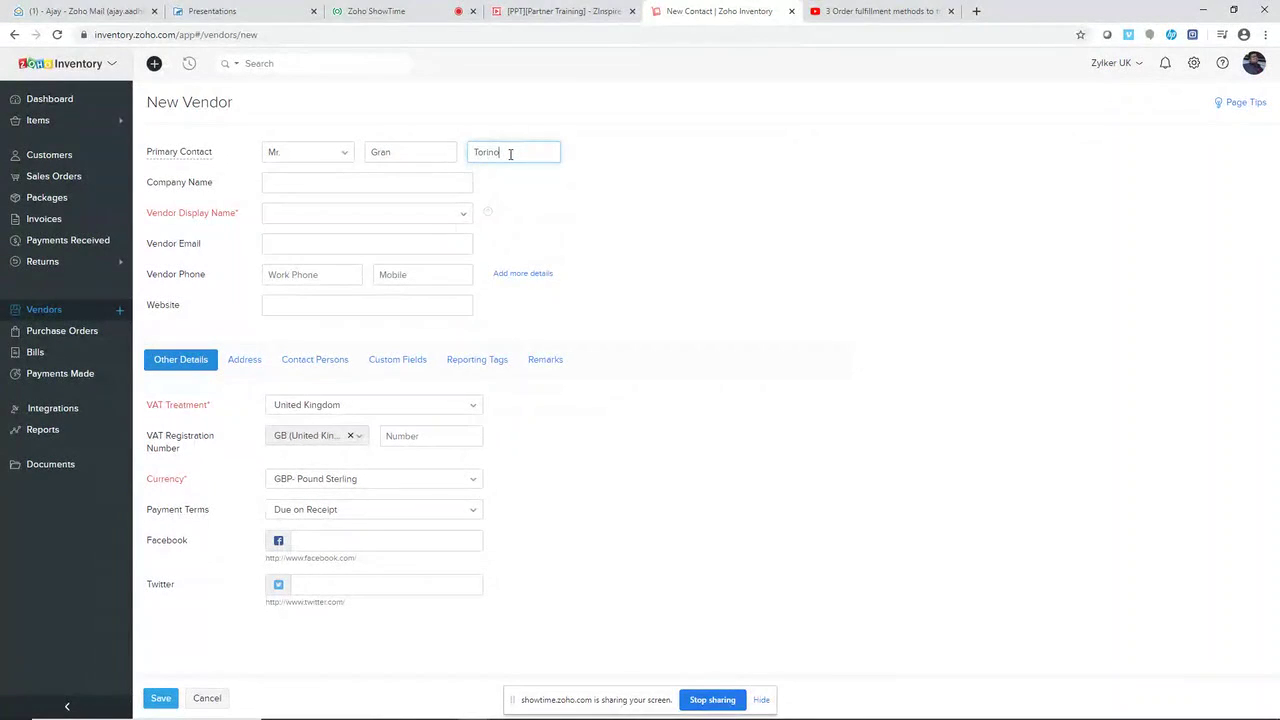
{"action": "left_click", "coordinate": [430, 212]}
{"action": "left_click", "coordinate": [422, 230]}
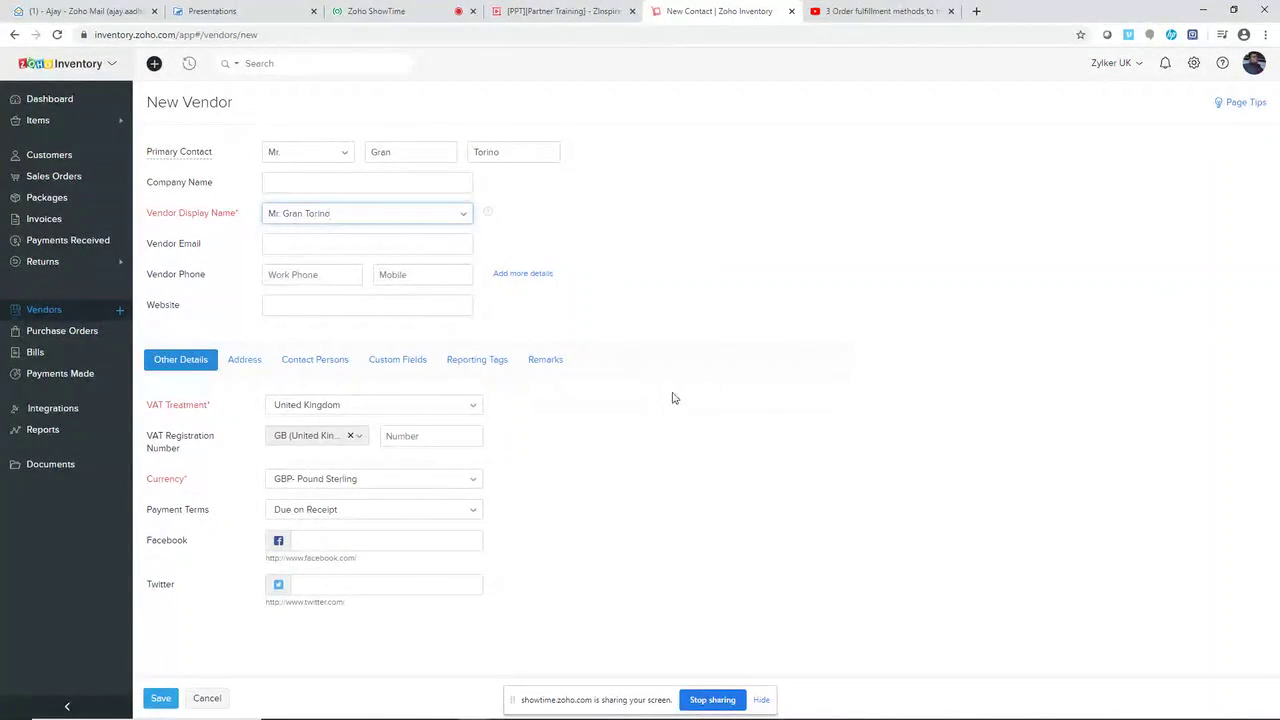
Set the vendor's VAT treatment to United Kingdom and enter the VAT registration number
{"action": "left_click", "coordinate": [467, 410]}
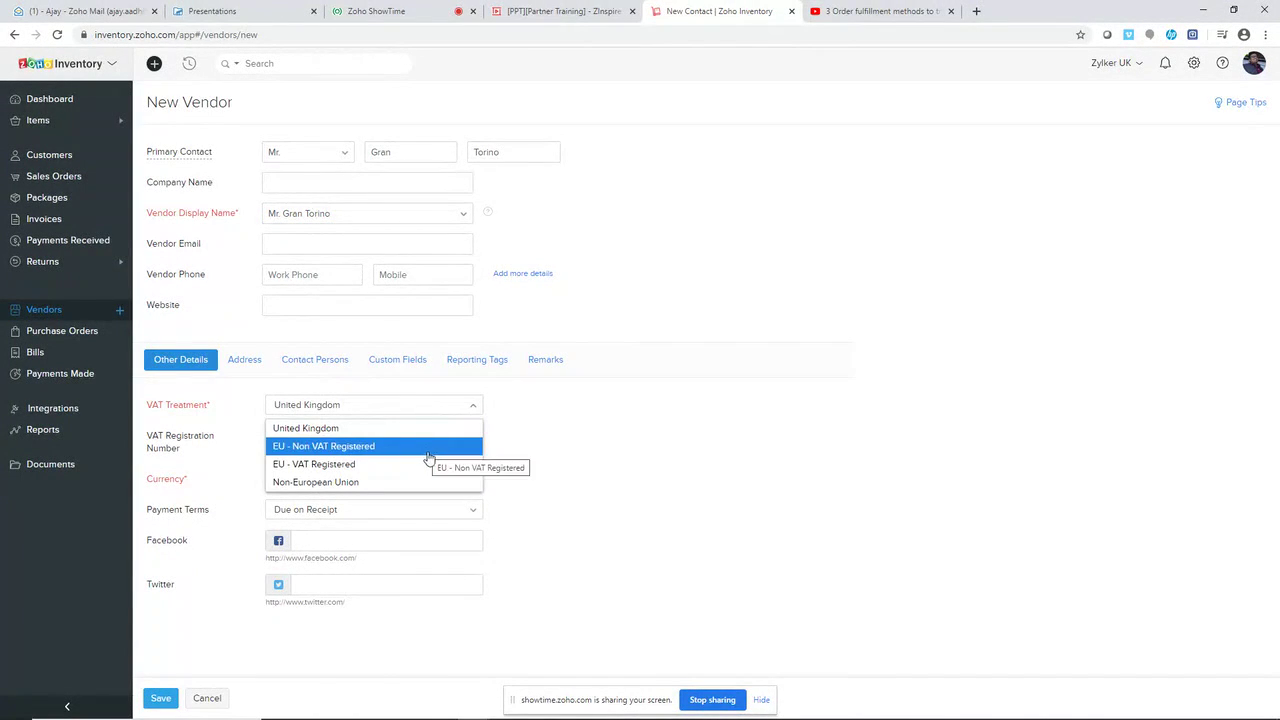
{"action": "left_click", "coordinate": [430, 427]}
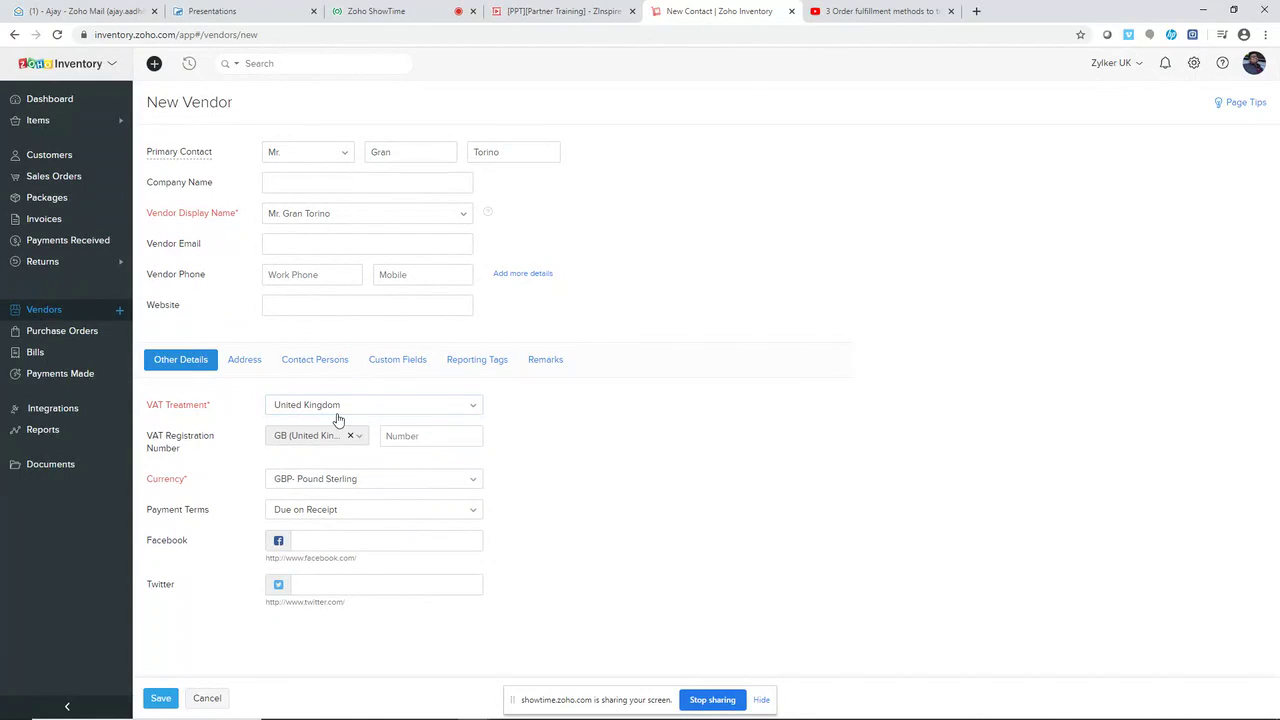
{"action": "left_click", "coordinate": [455, 441]}
{"action": "type", "text": "78979789"}
Review the vendor's address, contact persons, custom fields, reporting tags and remarks sections, and save the vendor
{"action": "left_click", "coordinate": [257, 358]}
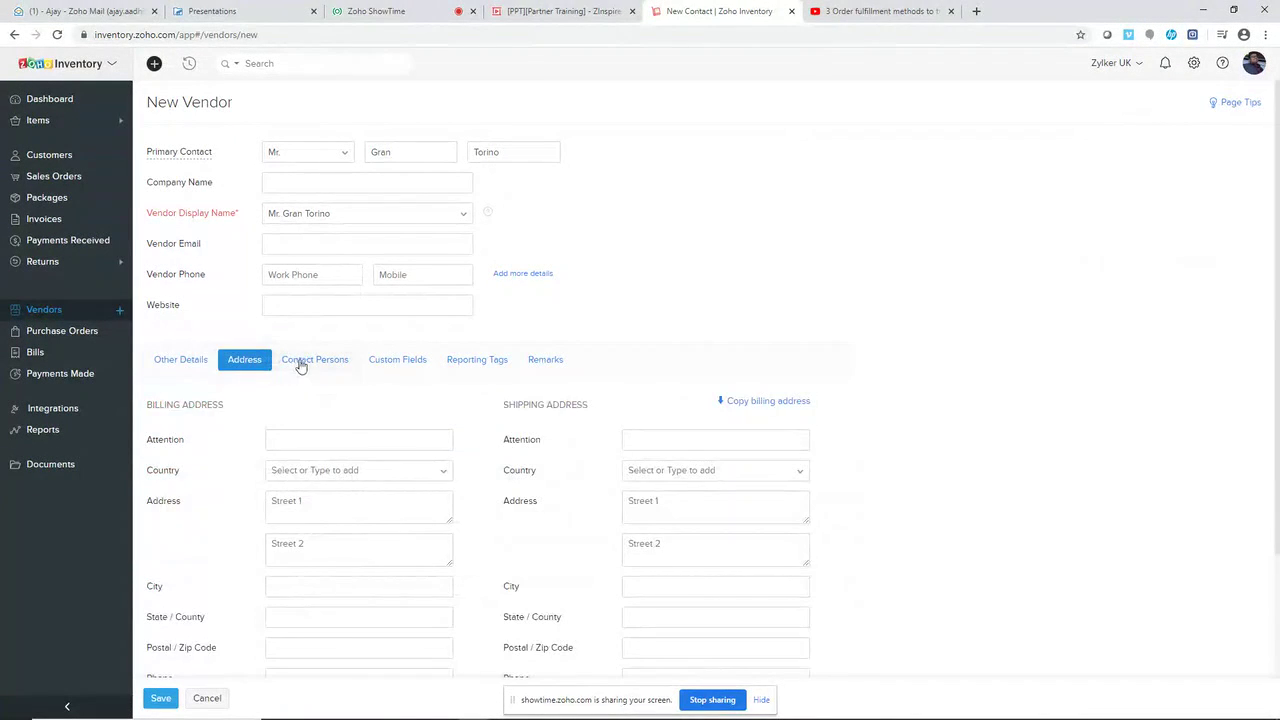
{"action": "left_click", "coordinate": [301, 362]}
{"action": "left_click", "coordinate": [395, 360]}
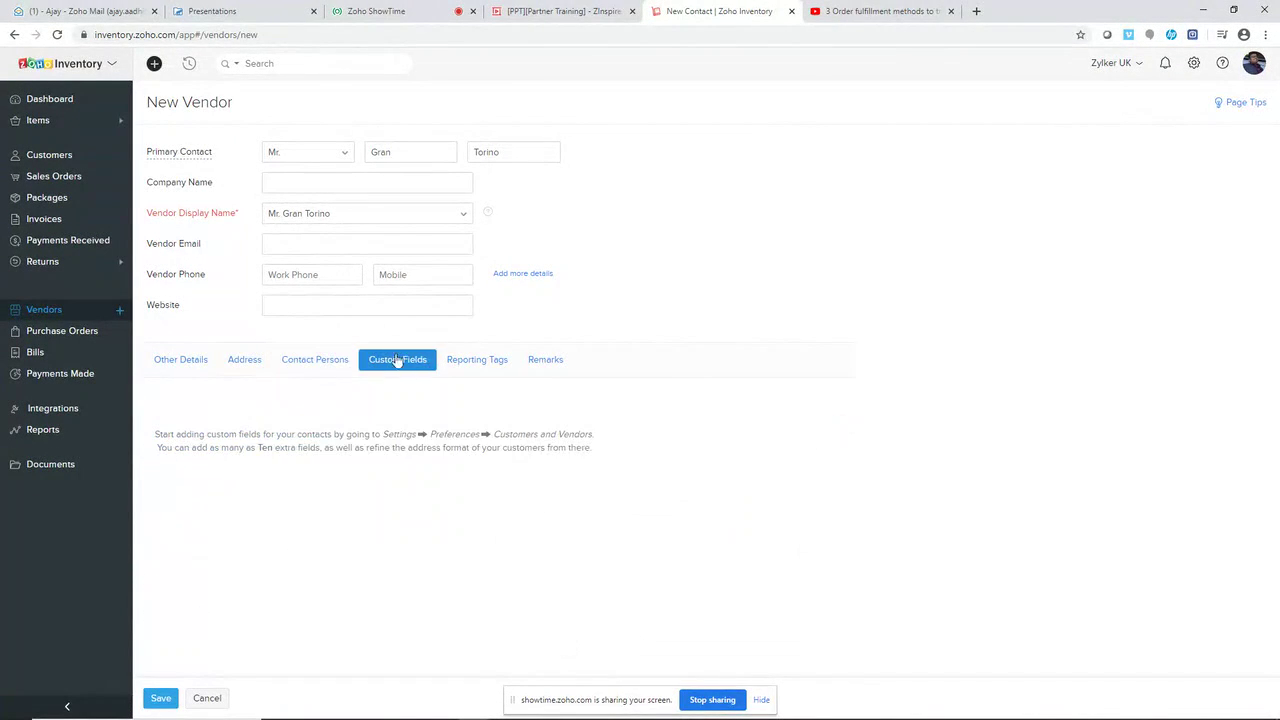
{"action": "left_click", "coordinate": [468, 359]}
{"action": "left_click", "coordinate": [551, 365]}
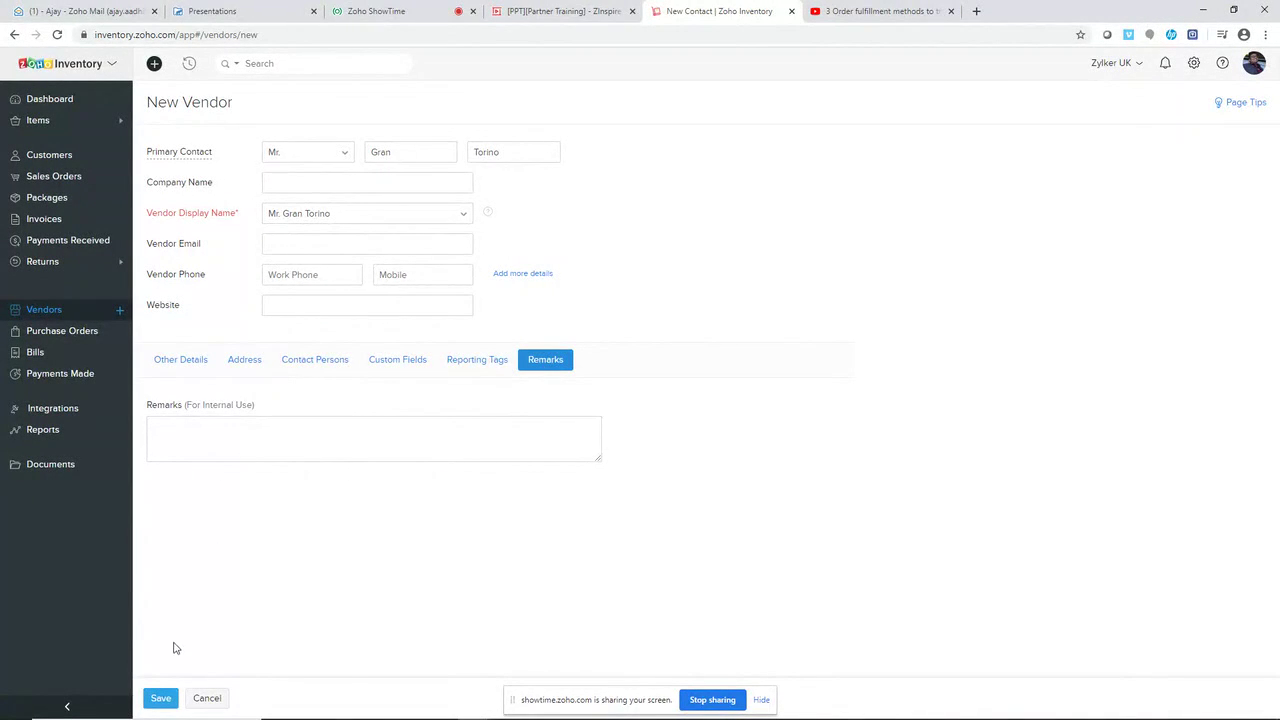
{"action": "left_click", "coordinate": [170, 700]}
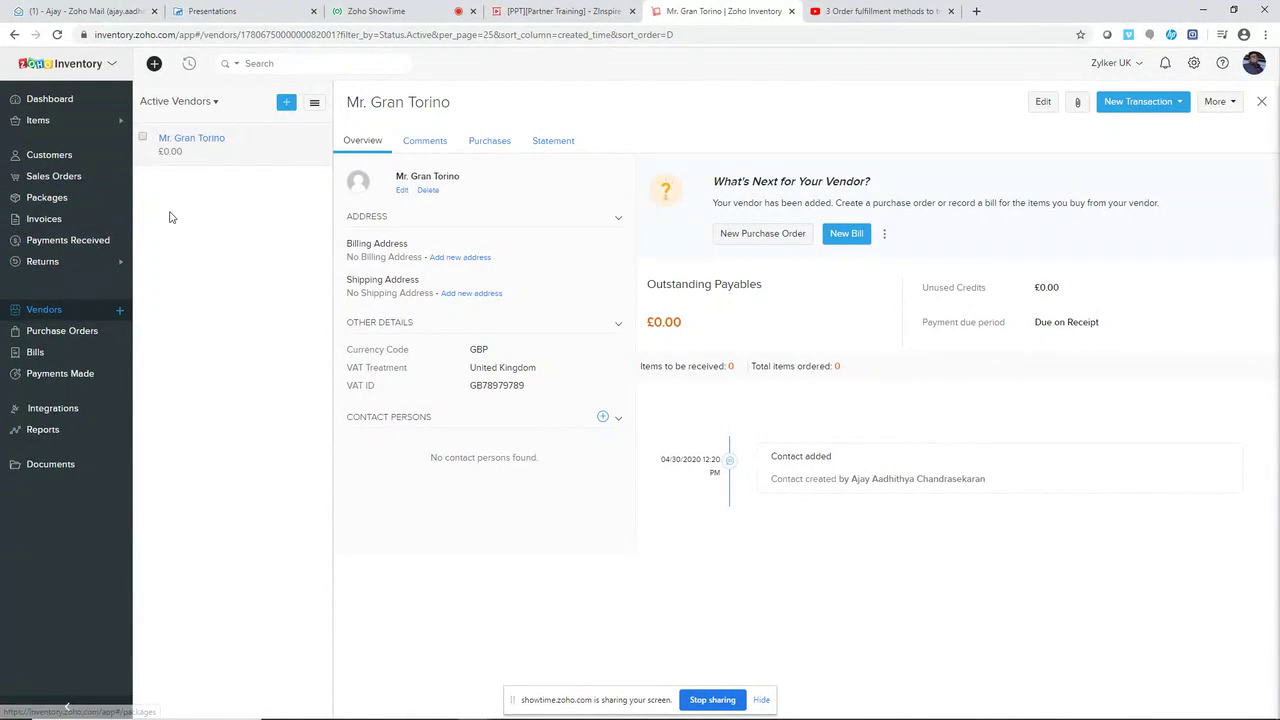
Start a new sales order and select the existing customer for it
{"action": "left_click", "coordinate": [54, 176]}
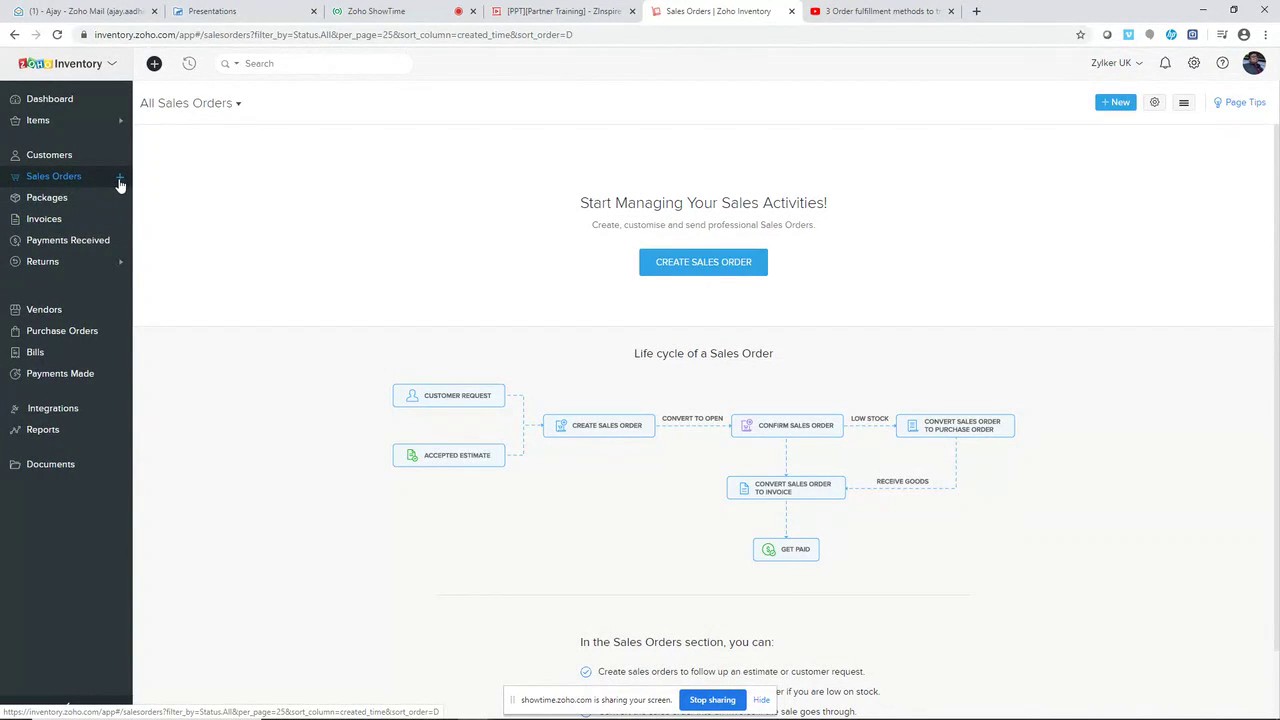
{"action": "left_click", "coordinate": [119, 180]}
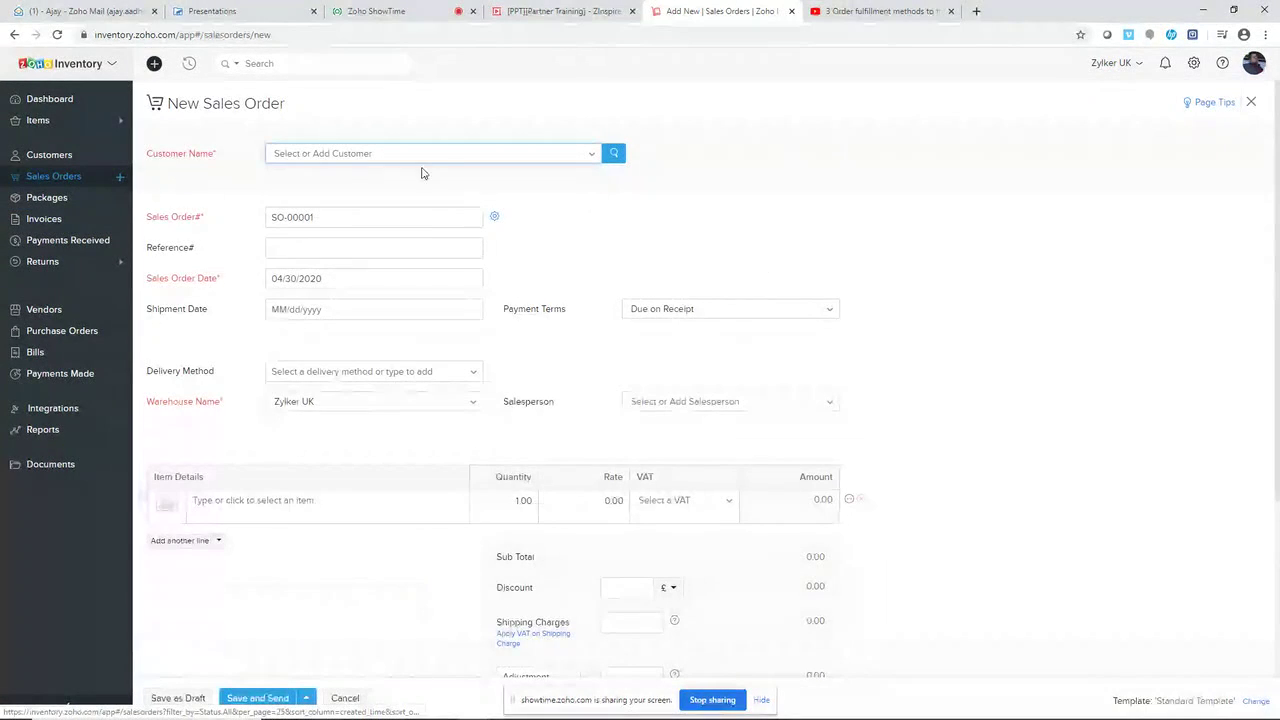
{"action": "left_click", "coordinate": [445, 151]}
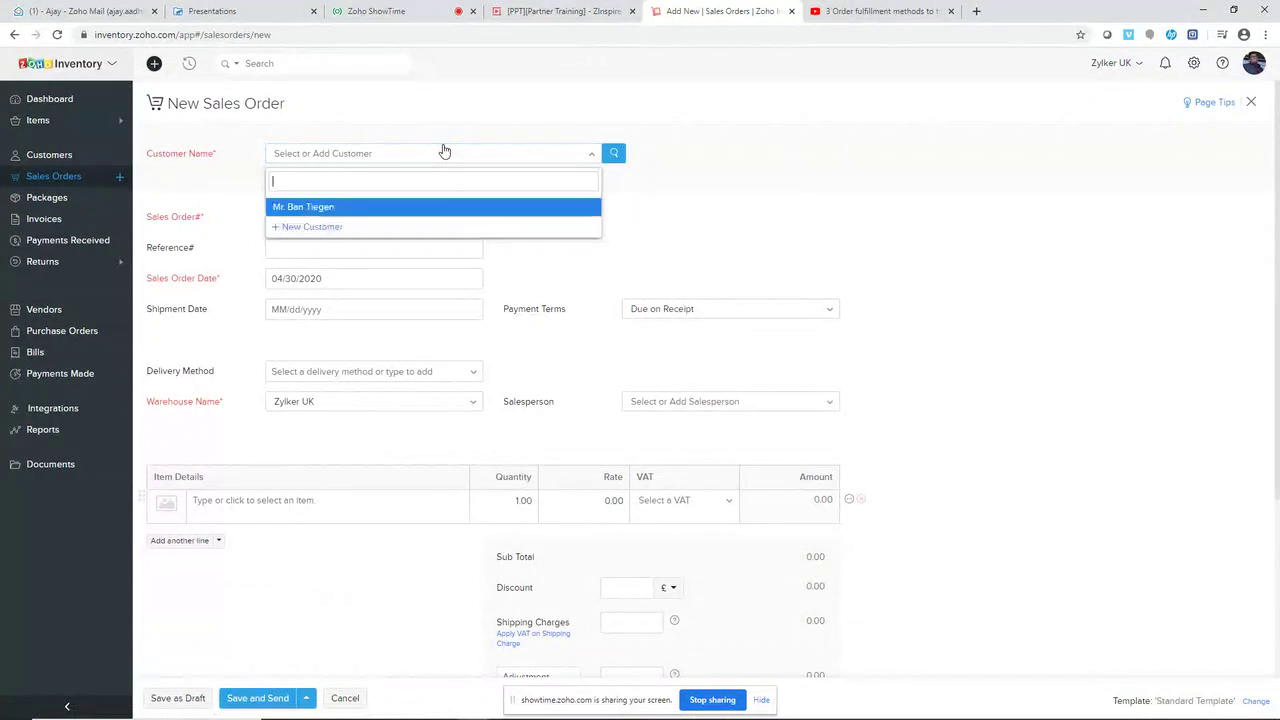
{"action": "left_click", "coordinate": [414, 209]}
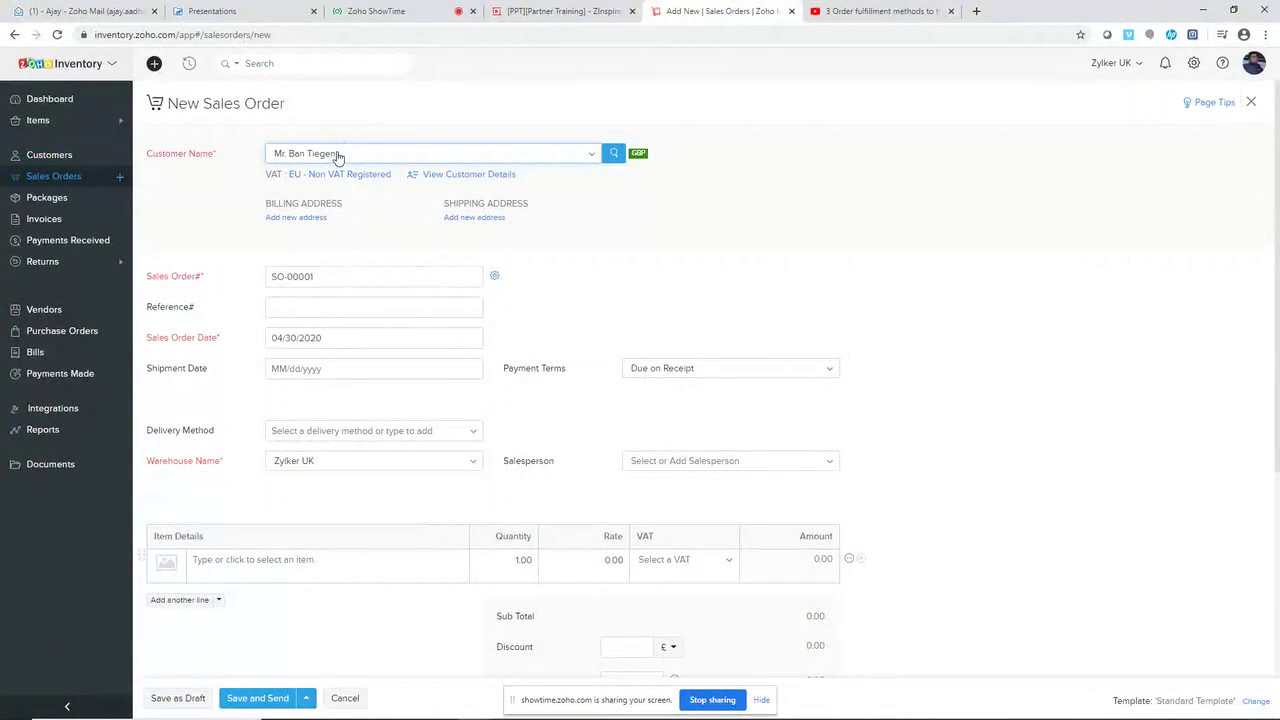
Examine the shipment date field and the warehouse choices of the sales order
{"action": "scroll", "coordinate": [375, 301], "scroll_direction": "down", "scroll_amount": 2}
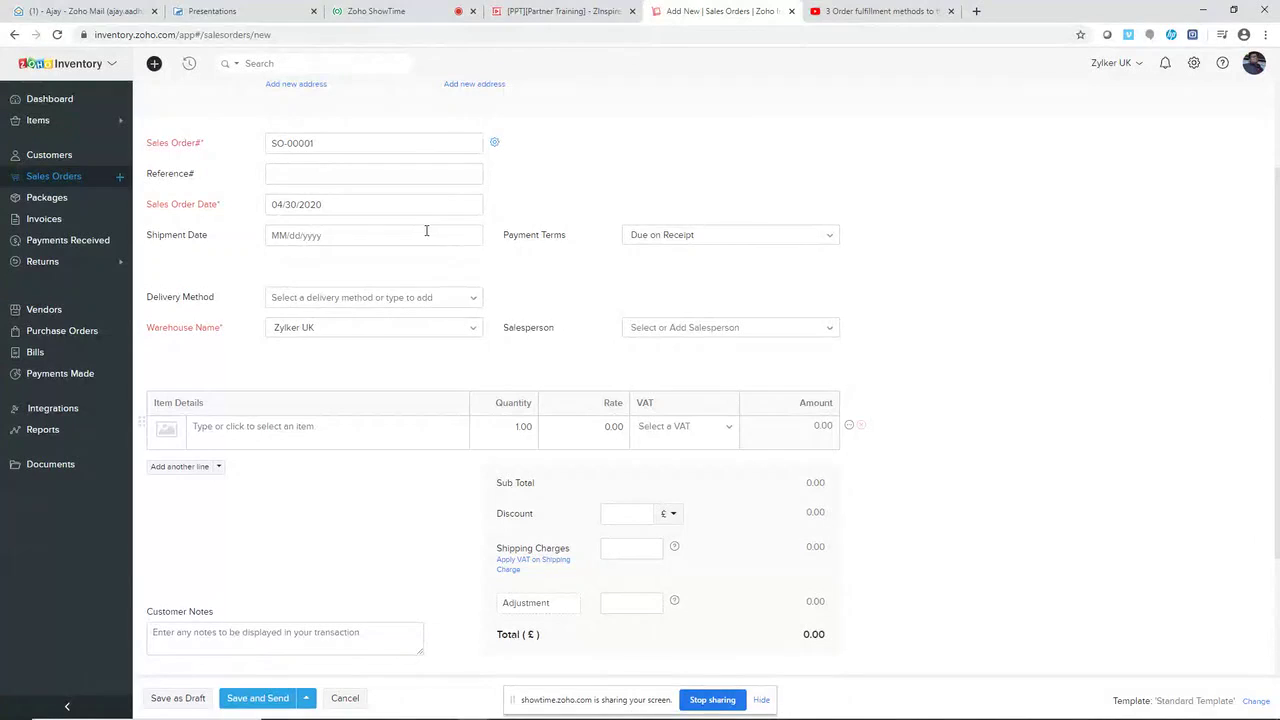
{"action": "left_click", "coordinate": [426, 231]}
{"action": "left_click", "coordinate": [285, 335]}
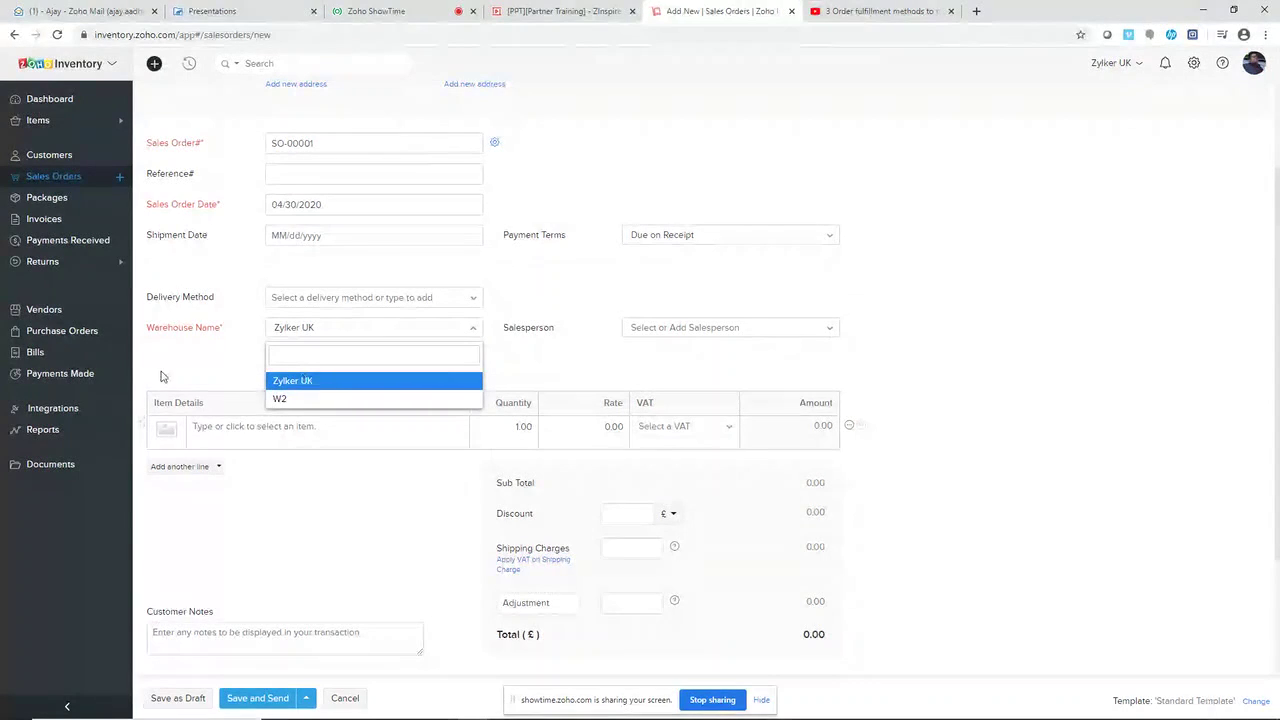
{"action": "left_click", "coordinate": [223, 375]}
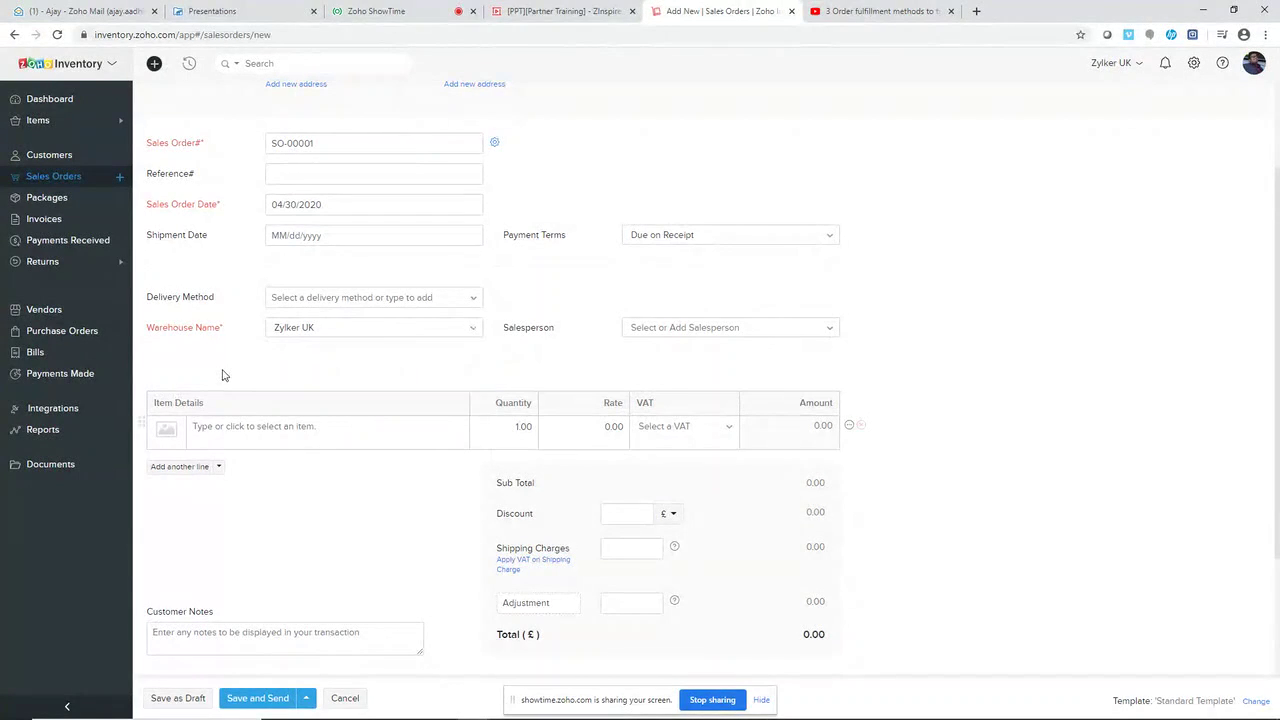
Add the items Polo Tshirt- M/ Blue and Polo Tshirt-S/Red to the sales order
{"action": "left_click", "coordinate": [247, 424]}
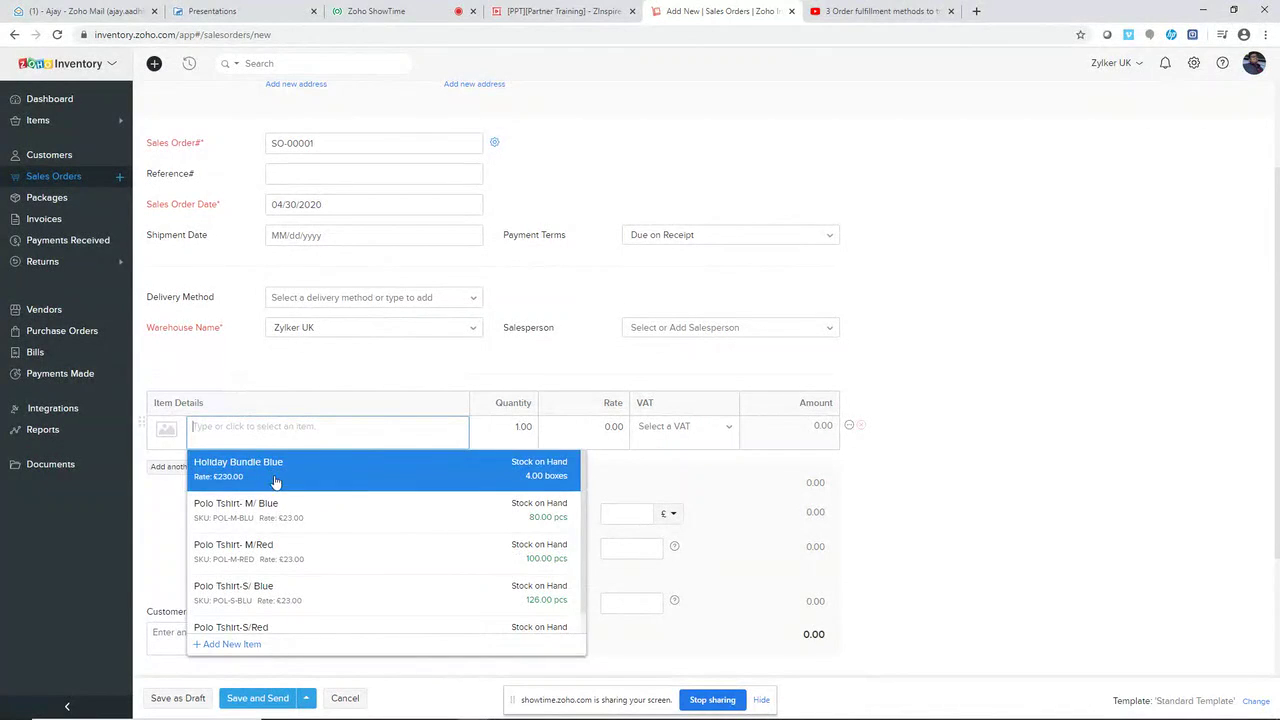
{"action": "left_click", "coordinate": [289, 522]}
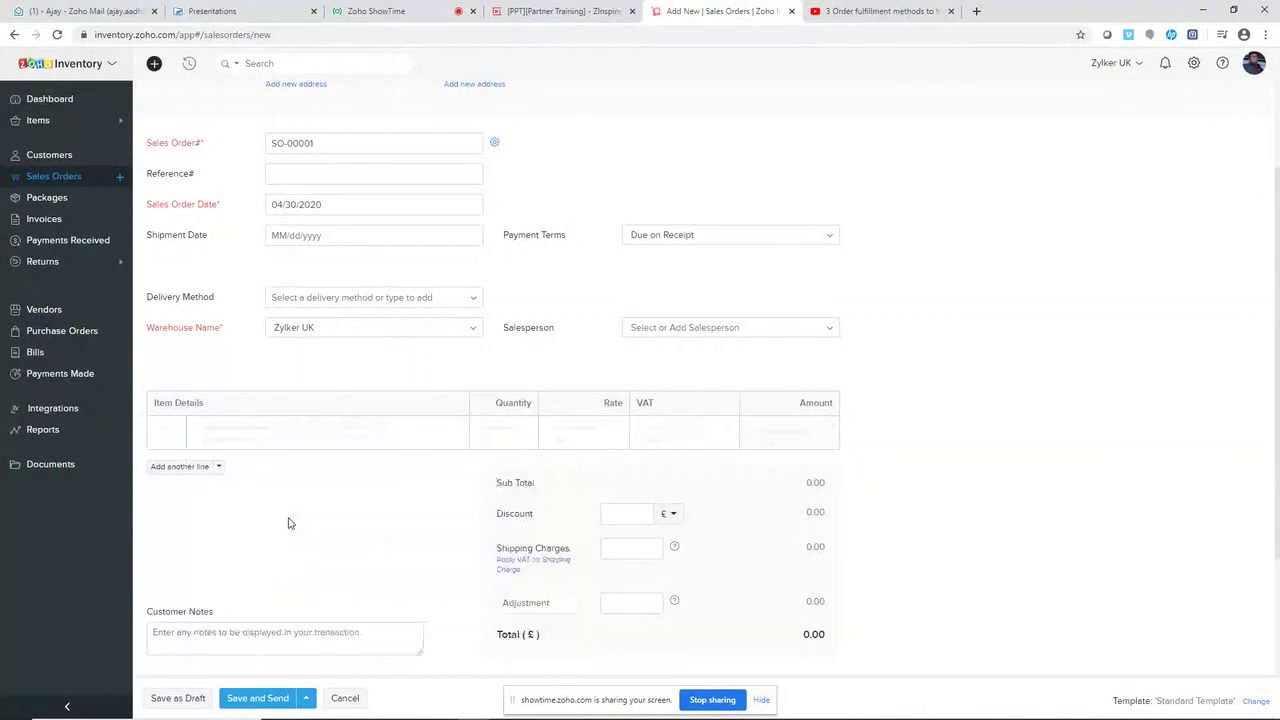
{"action": "scroll", "coordinate": [300, 500], "scroll_direction": "down", "scroll_amount": 1}
{"action": "left_click", "coordinate": [305, 381]}
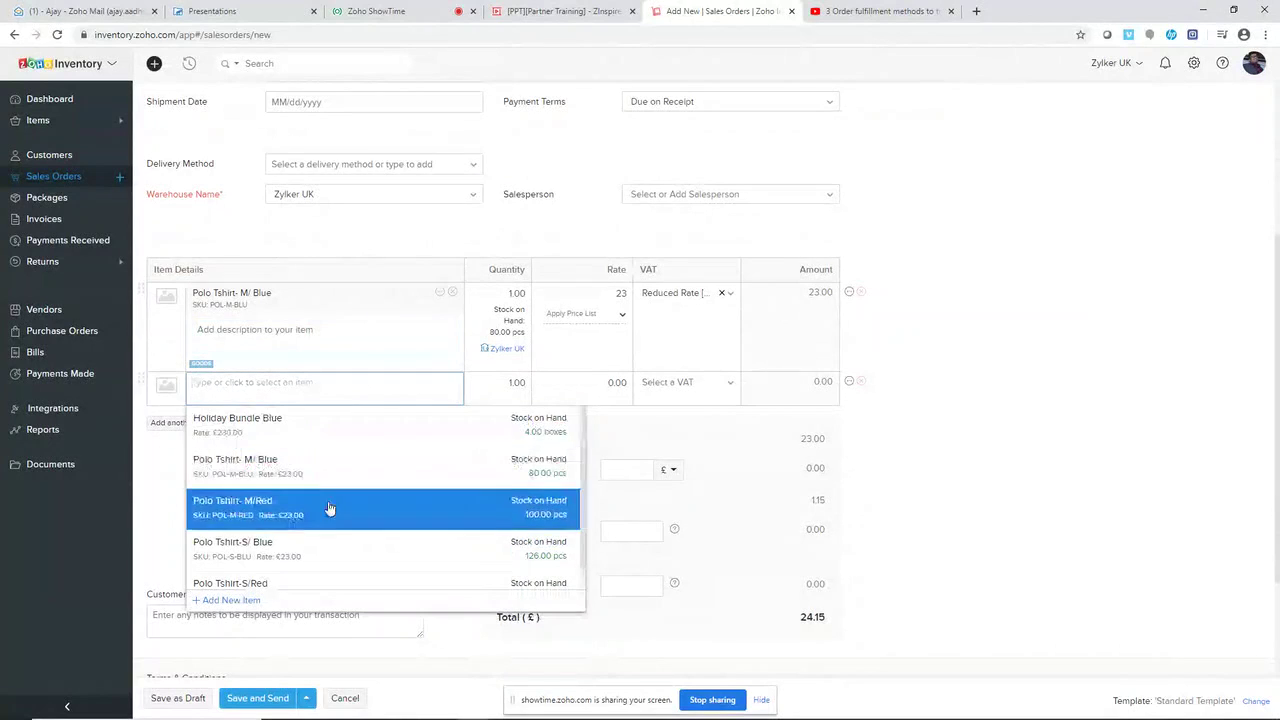
{"action": "left_click", "coordinate": [324, 578]}
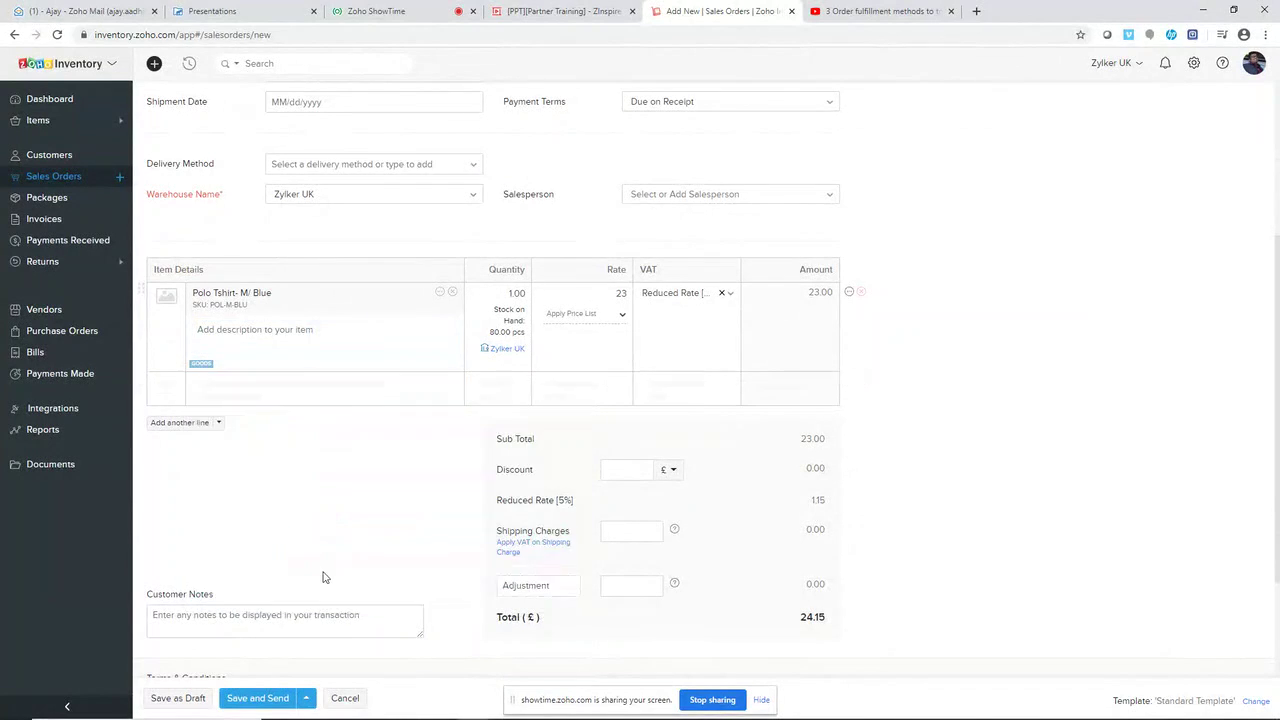
Set the sales order's warehouse to W2 and check the stock of Polo Tshirt- M/ Blue in each warehouse
{"action": "left_click", "coordinate": [510, 294]}
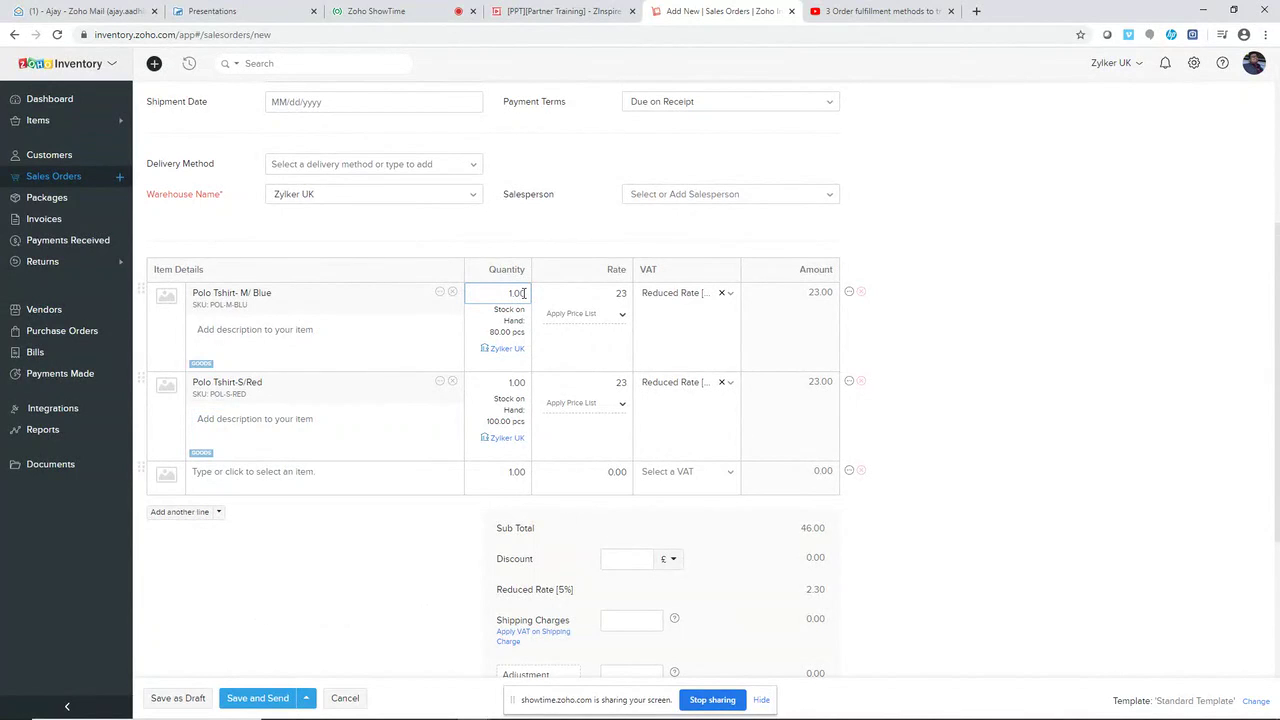
{"action": "left_click", "coordinate": [422, 199]}
{"action": "left_click", "coordinate": [386, 266]}
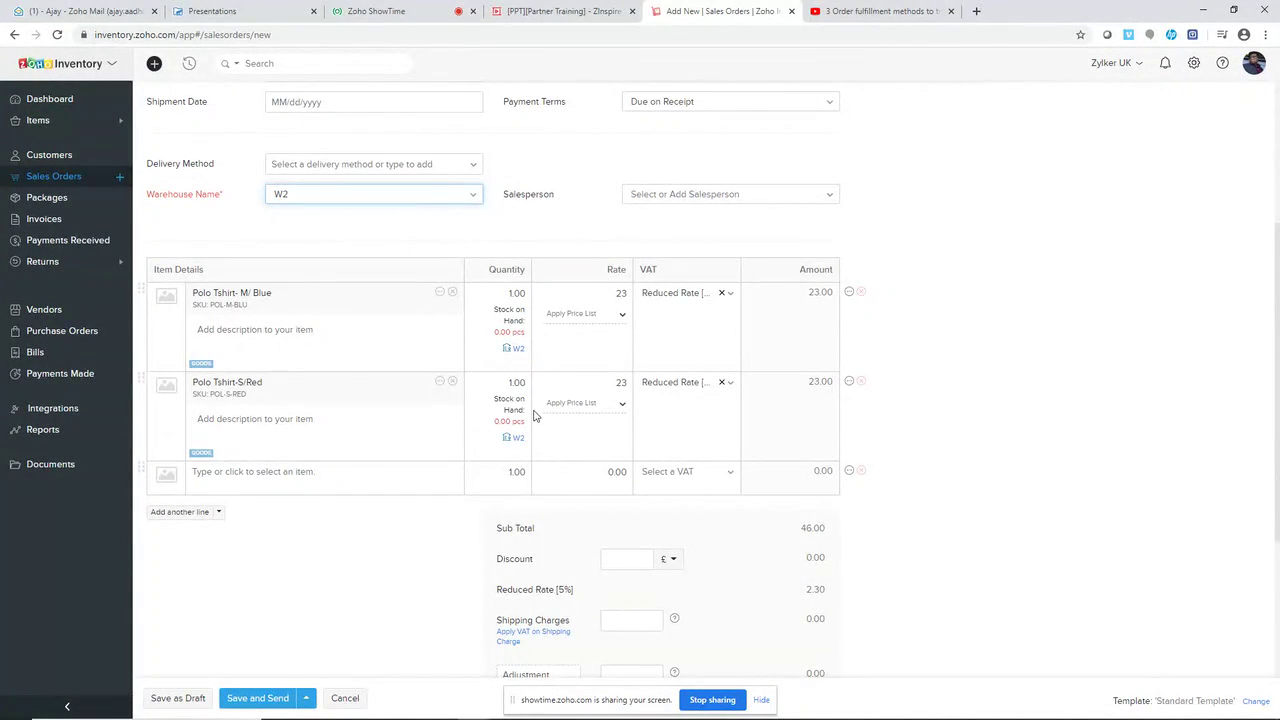
{"action": "left_click", "coordinate": [520, 349]}
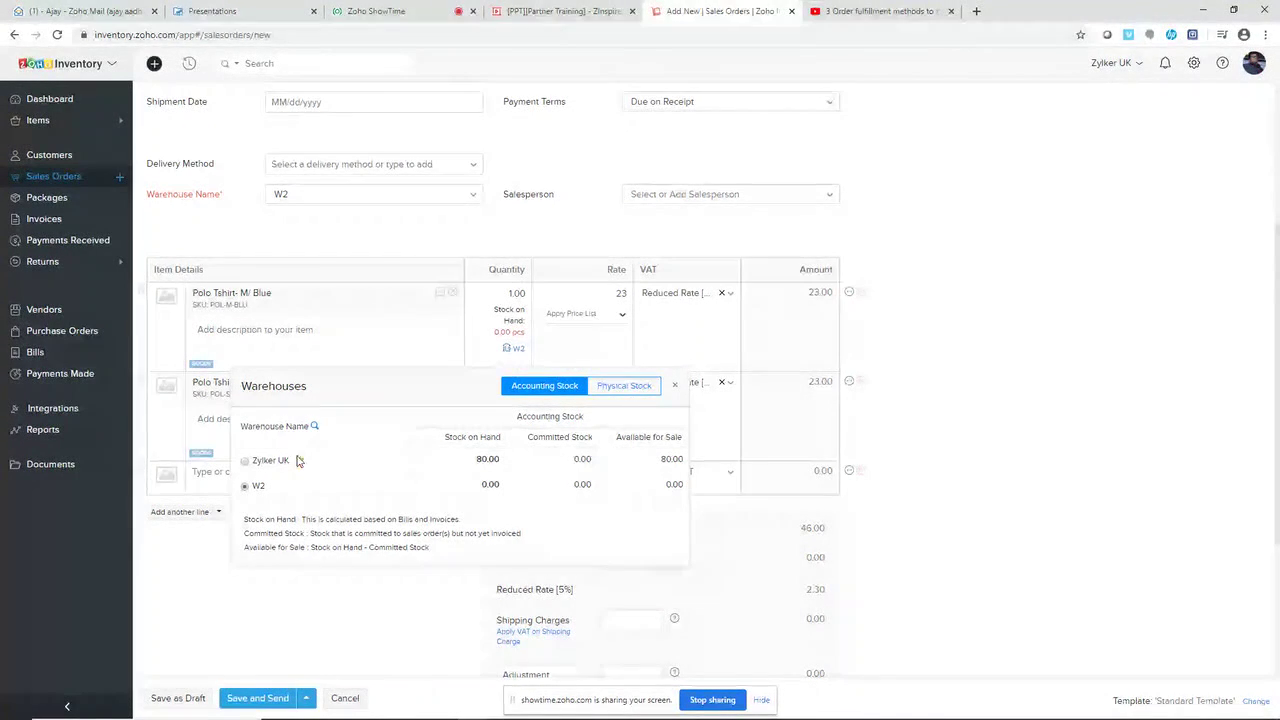
{"action": "left_click", "coordinate": [484, 349]}
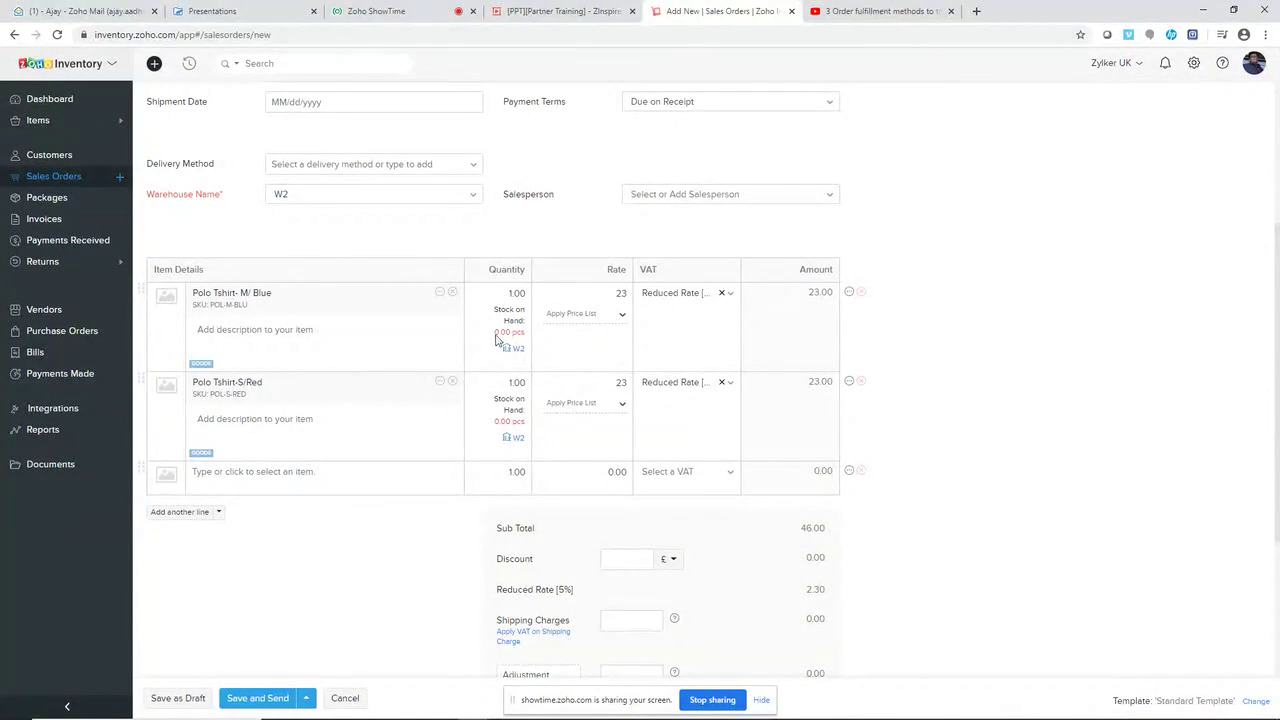
Check the stock of Polo Tshirt- M/ Blue per warehouse again and review the sales order's warehouse setting
{"action": "left_click", "coordinate": [509, 350]}
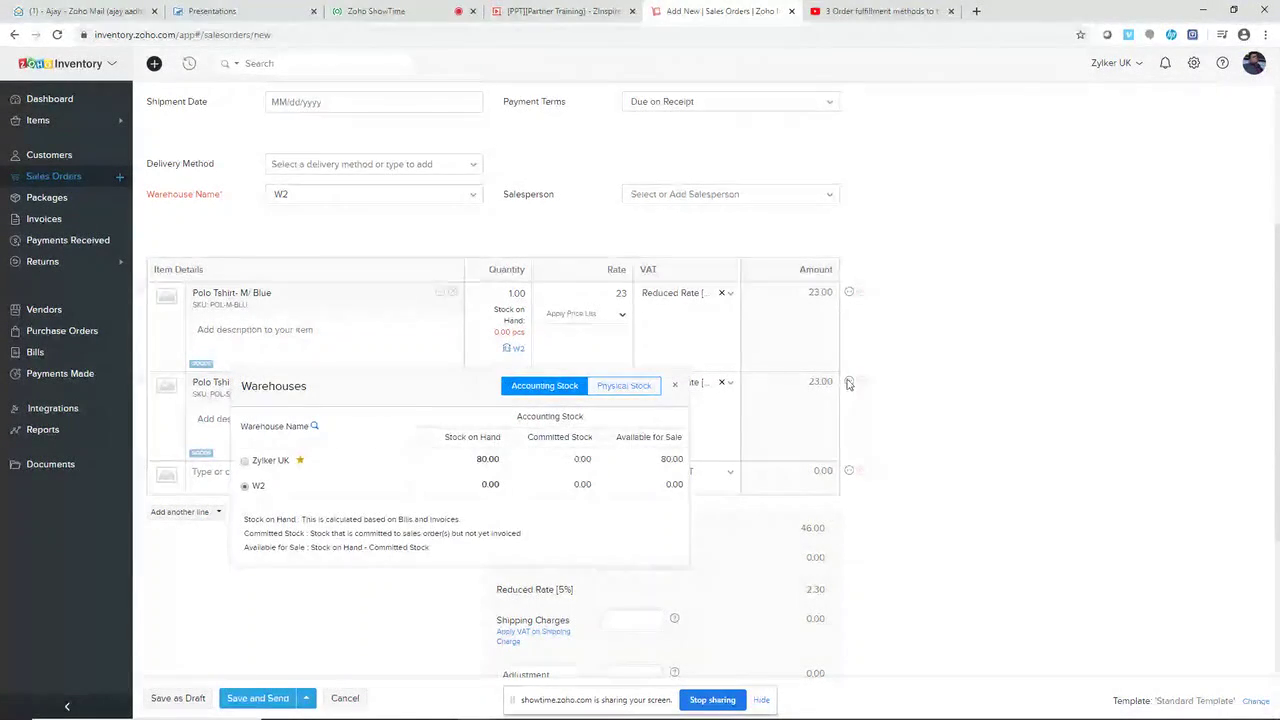
{"action": "left_click", "coordinate": [940, 382]}
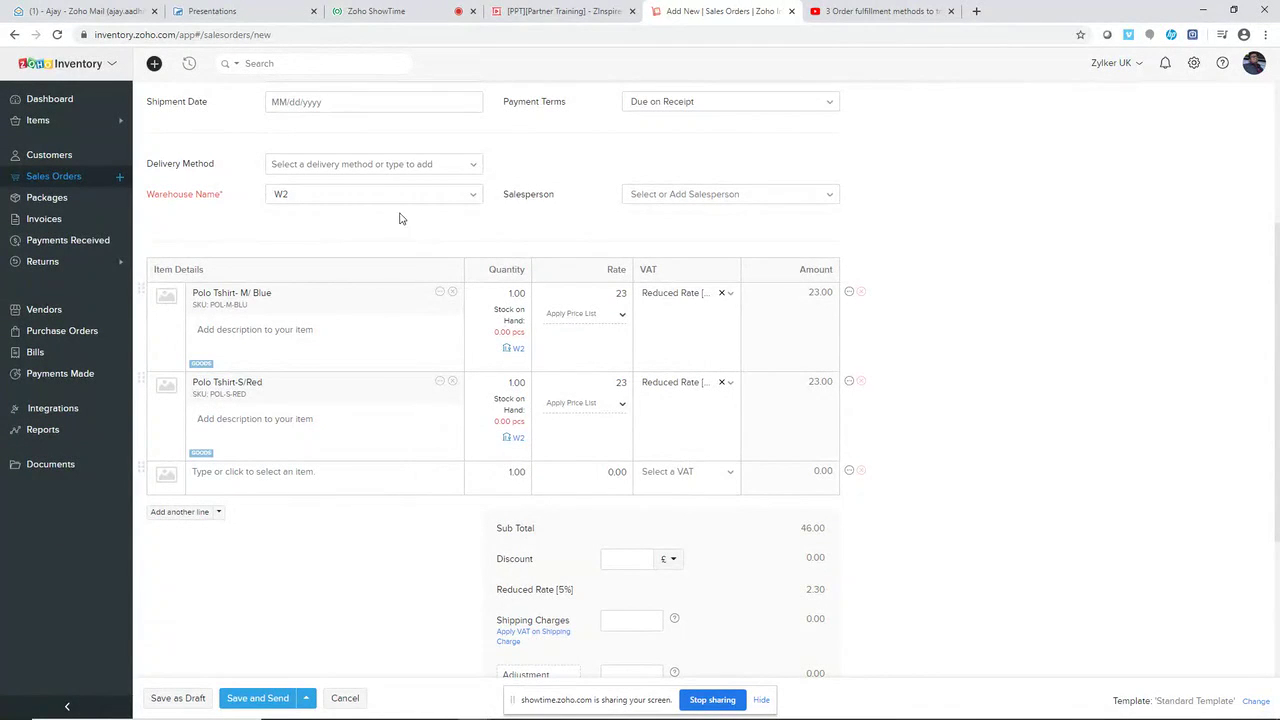
{"action": "scroll", "coordinate": [440, 272], "scroll_direction": "up", "scroll_amount": 3}
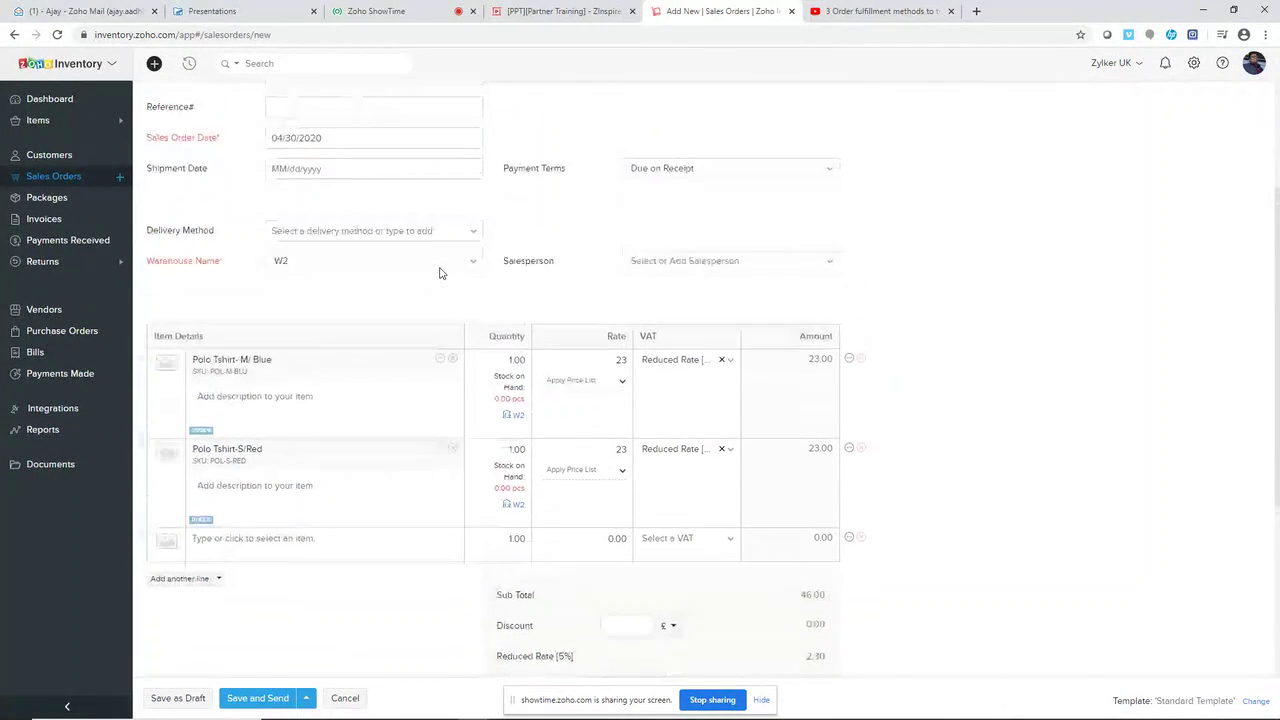
{"action": "scroll", "coordinate": [443, 323], "scroll_direction": "down", "scroll_amount": 3}
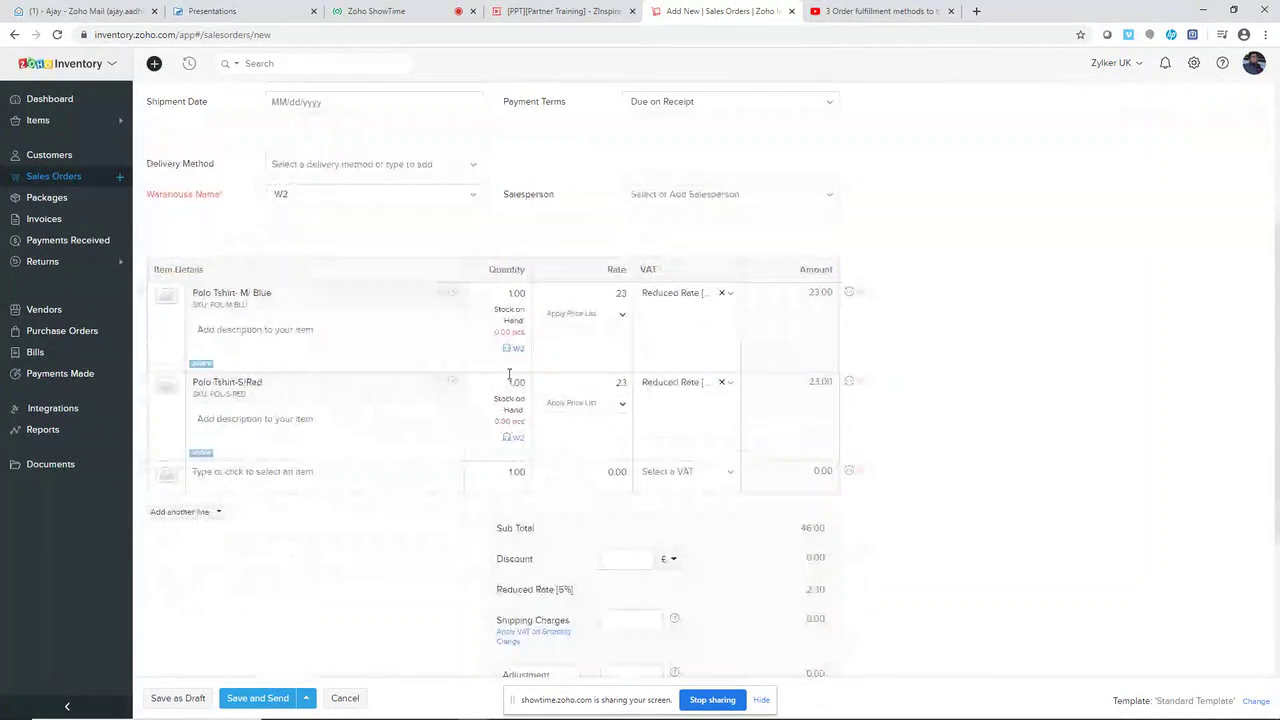
Set the sales order quantities to 10 for Polo Tshirt- M/ Blue and 15 for Polo Tshirt-S/Red
{"action": "left_click", "coordinate": [516, 292]}
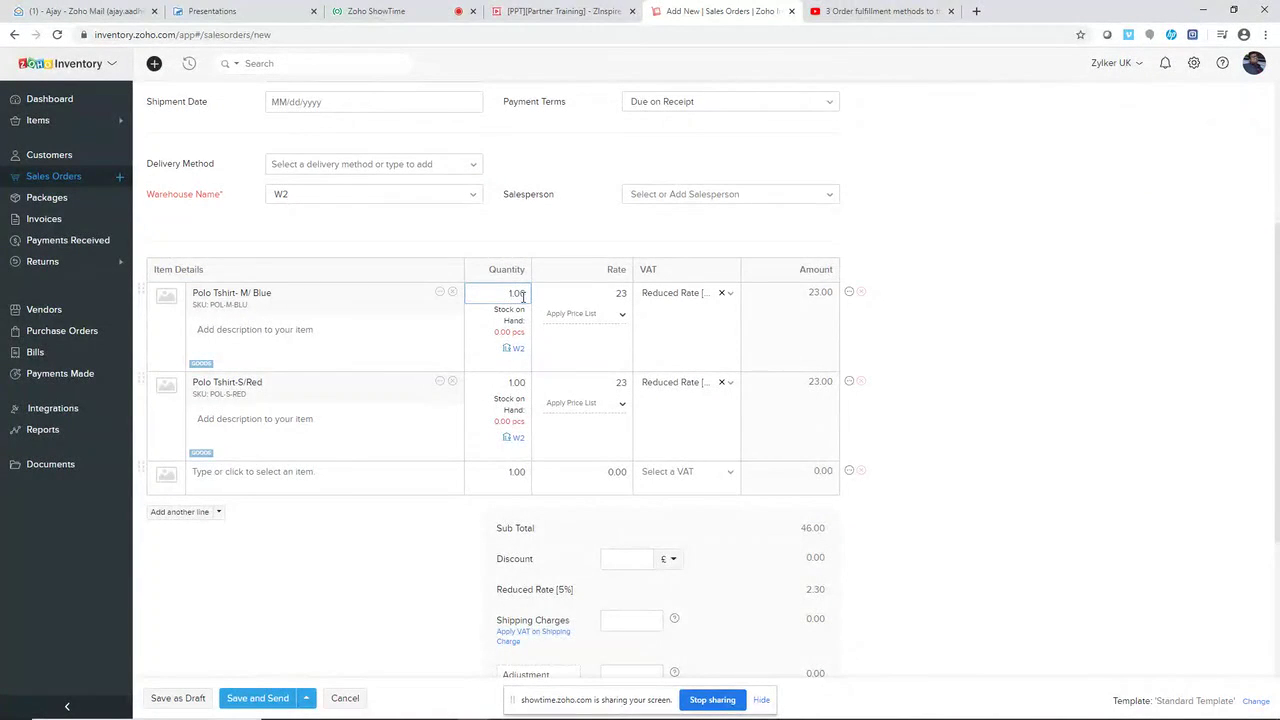
{"action": "left_click", "coordinate": [512, 382]}
{"action": "type", "text": "5"}
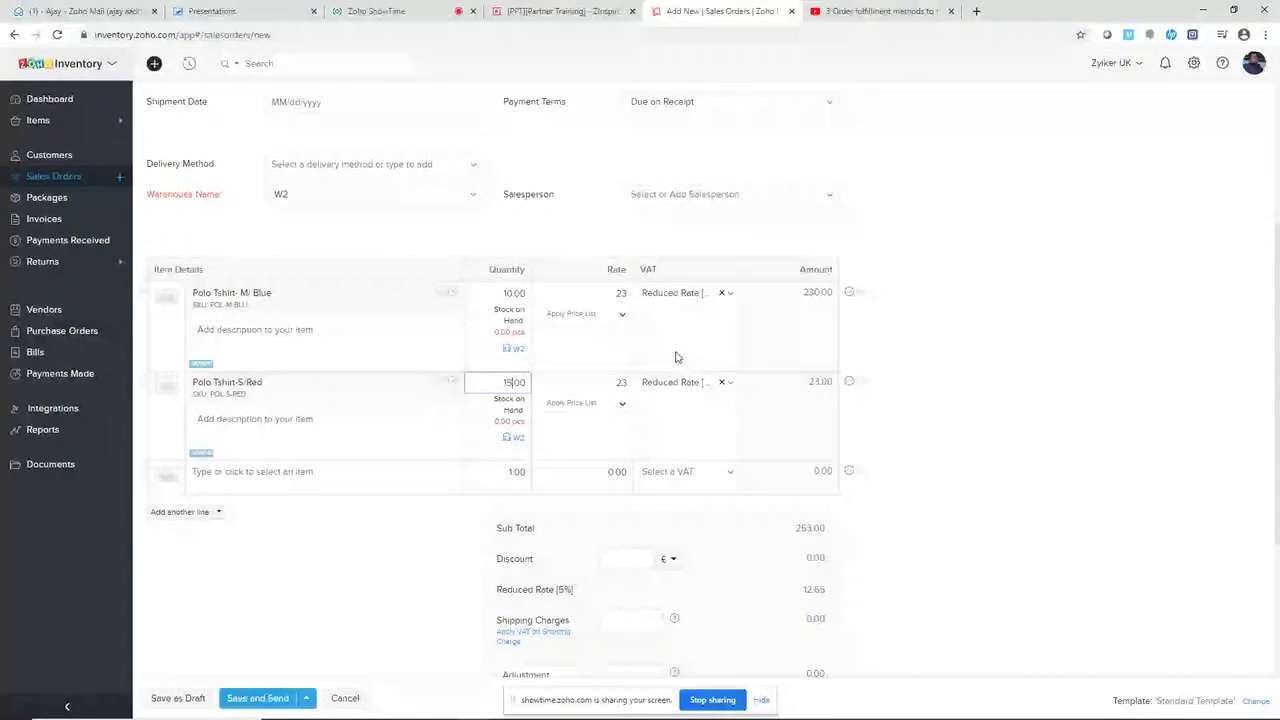
{"action": "left_click", "coordinate": [968, 407]}
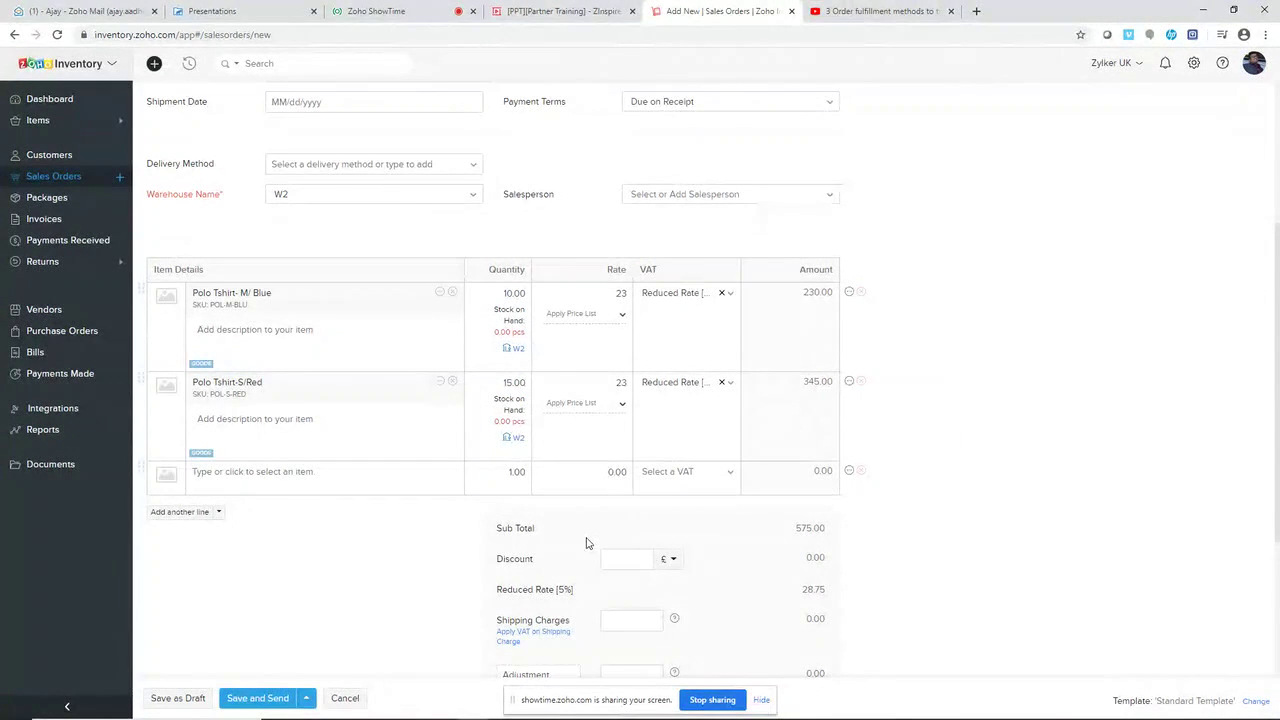
Save the sales order as a draft and mark it as confirmed
{"action": "scroll", "coordinate": [686, 463], "scroll_direction": "down", "scroll_amount": 2}
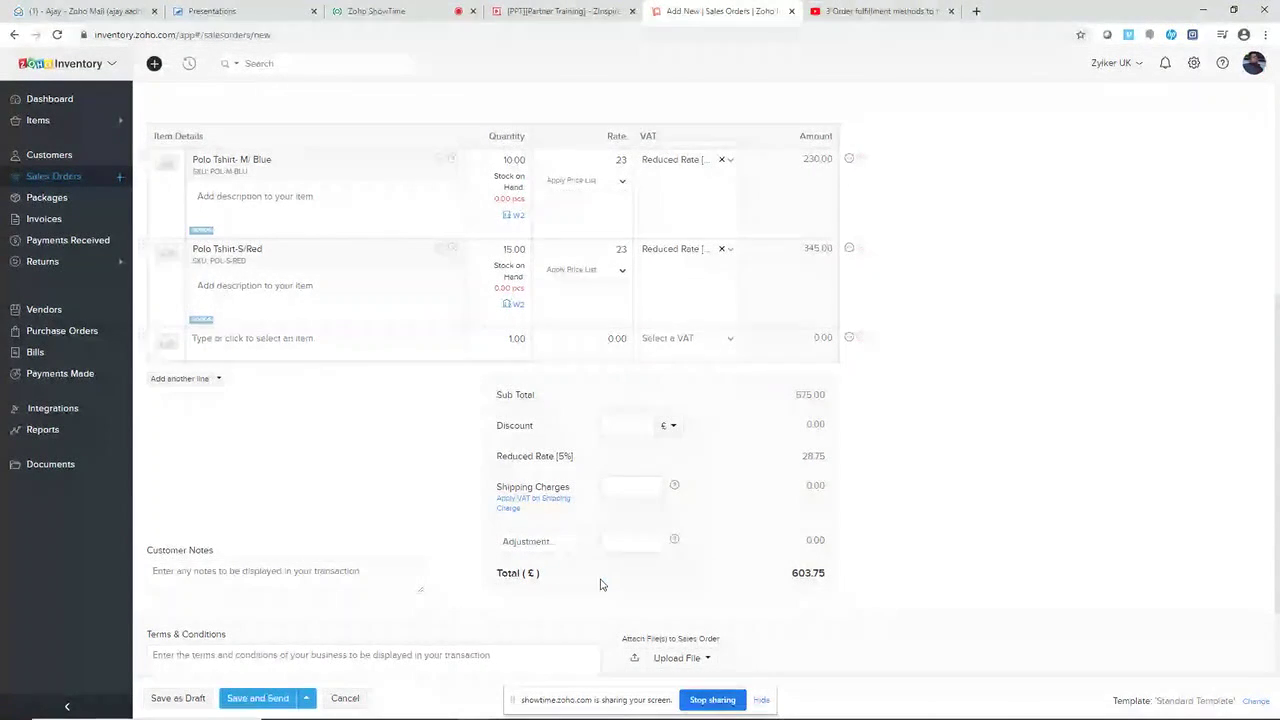
{"action": "scroll", "coordinate": [282, 580], "scroll_direction": "down", "scroll_amount": 2}
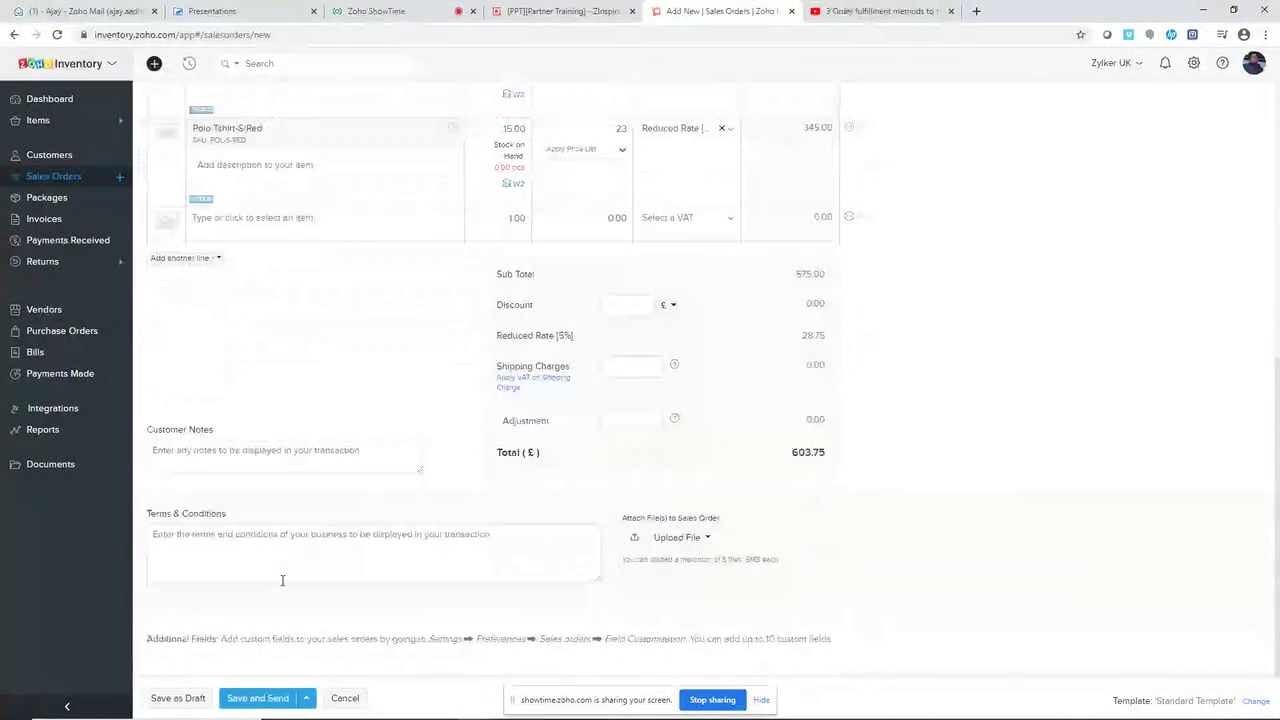
{"action": "left_click", "coordinate": [185, 697]}
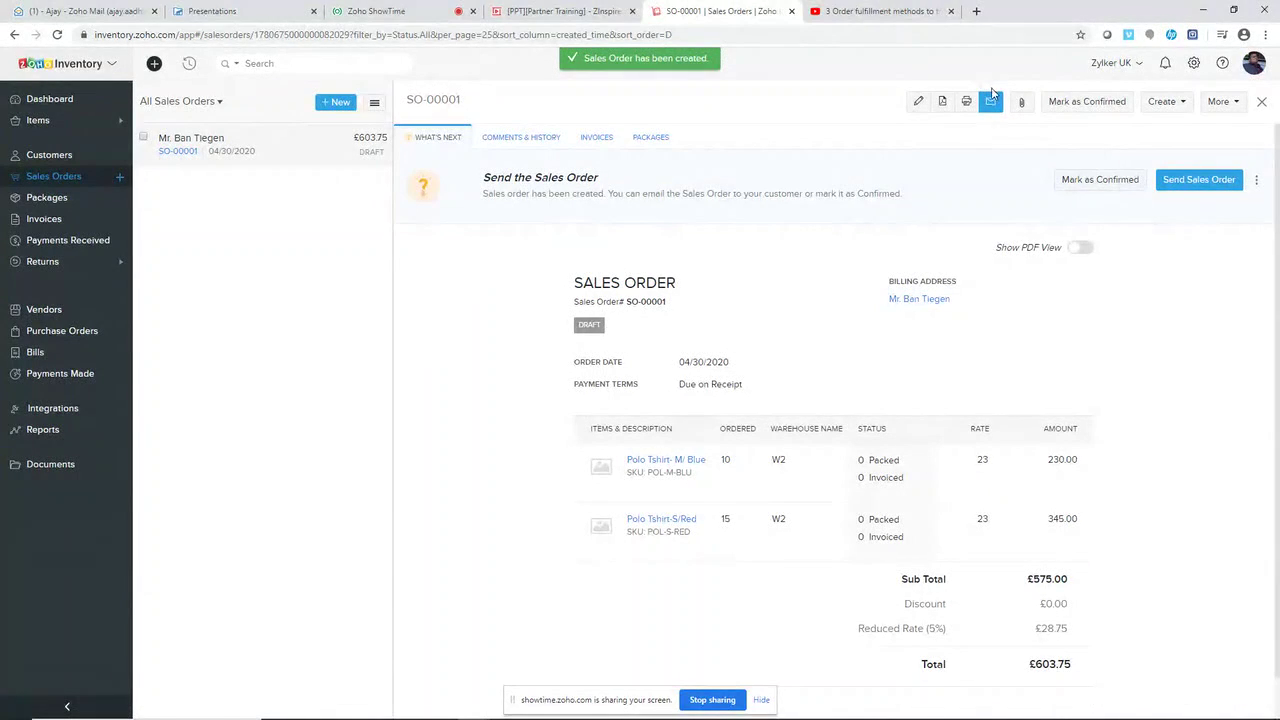
{"action": "left_click", "coordinate": [990, 104]}
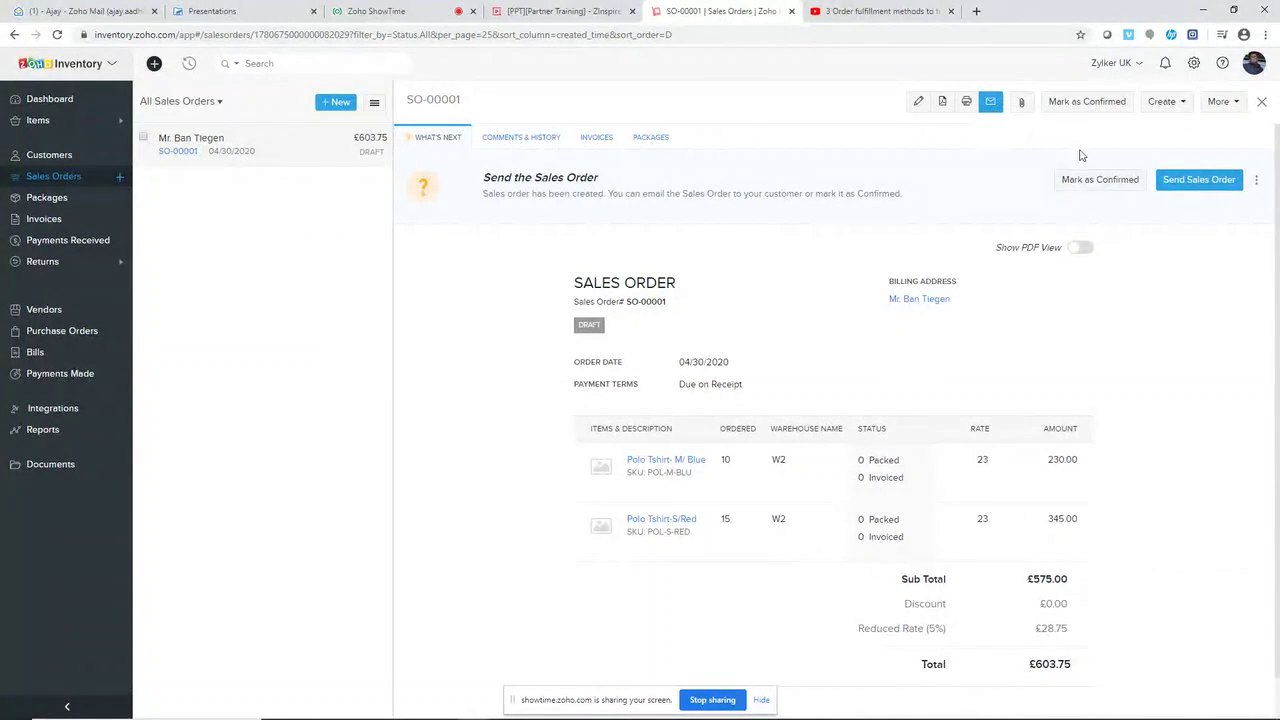
{"action": "left_click", "coordinate": [1090, 183]}
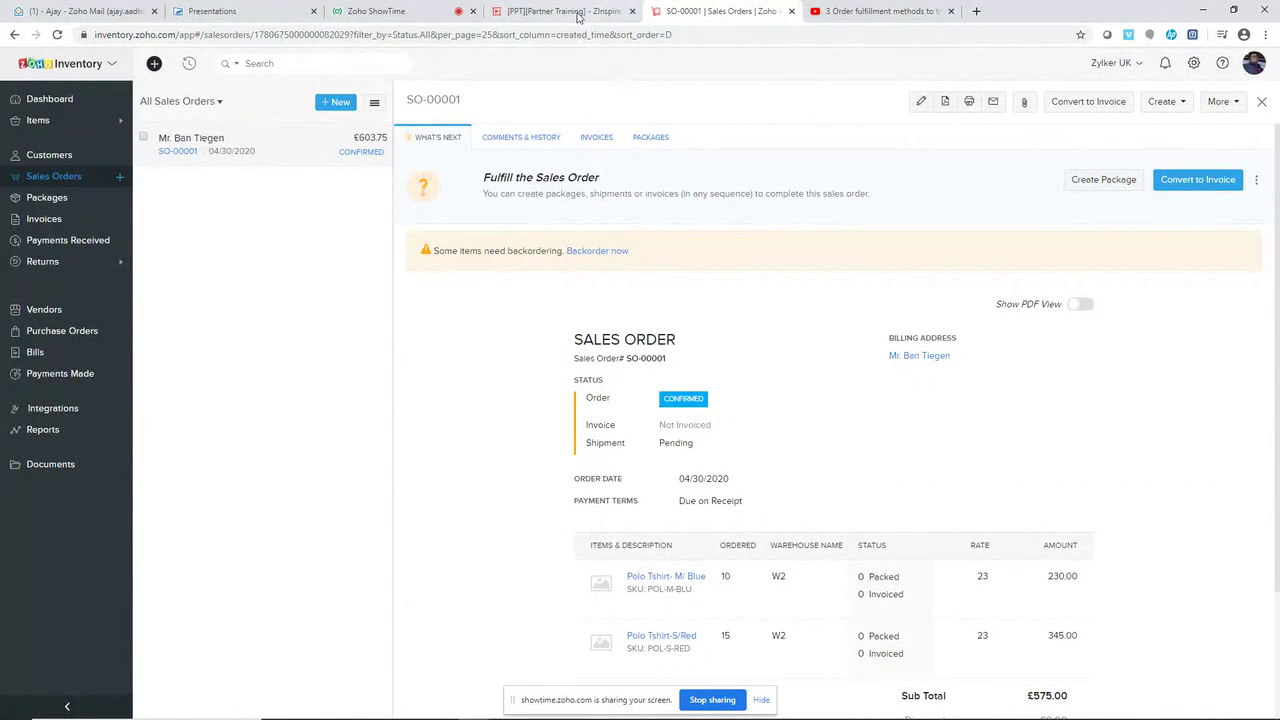
{"action": "left_click", "coordinate": [577, 12]}
{"action": "left_click", "coordinate": [411, 11]}
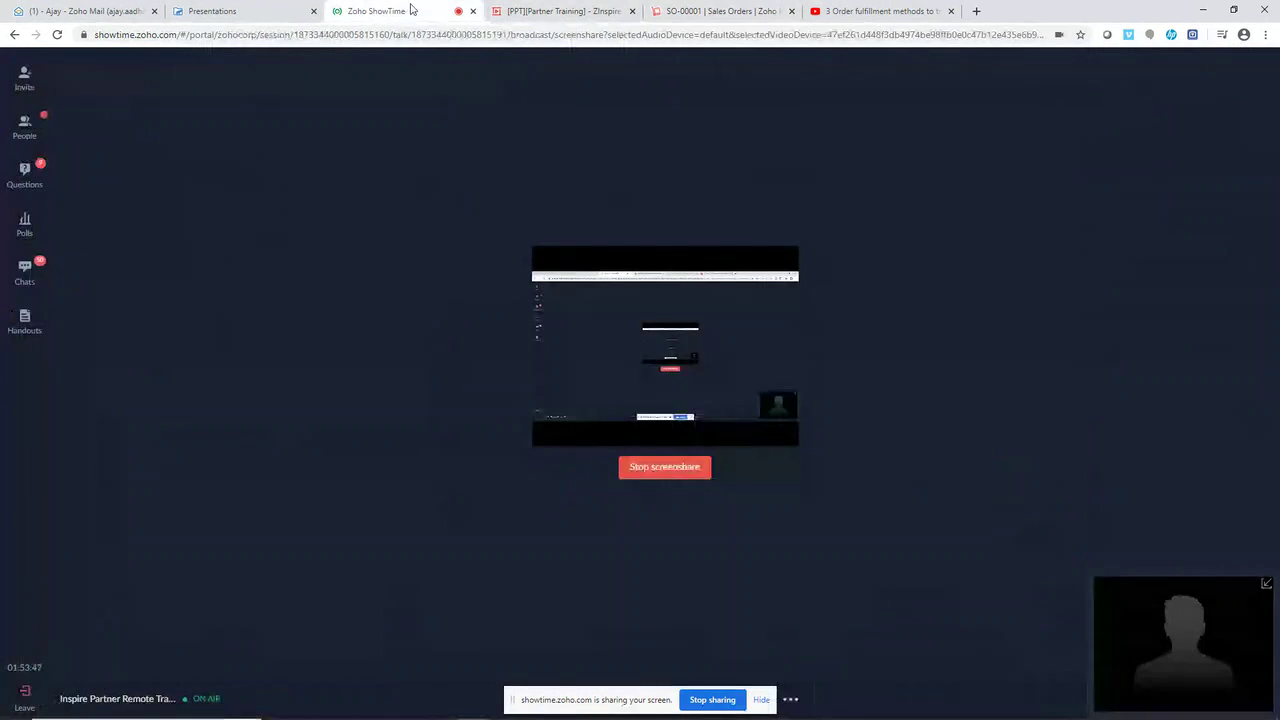
{"action": "left_click", "coordinate": [697, 13]}
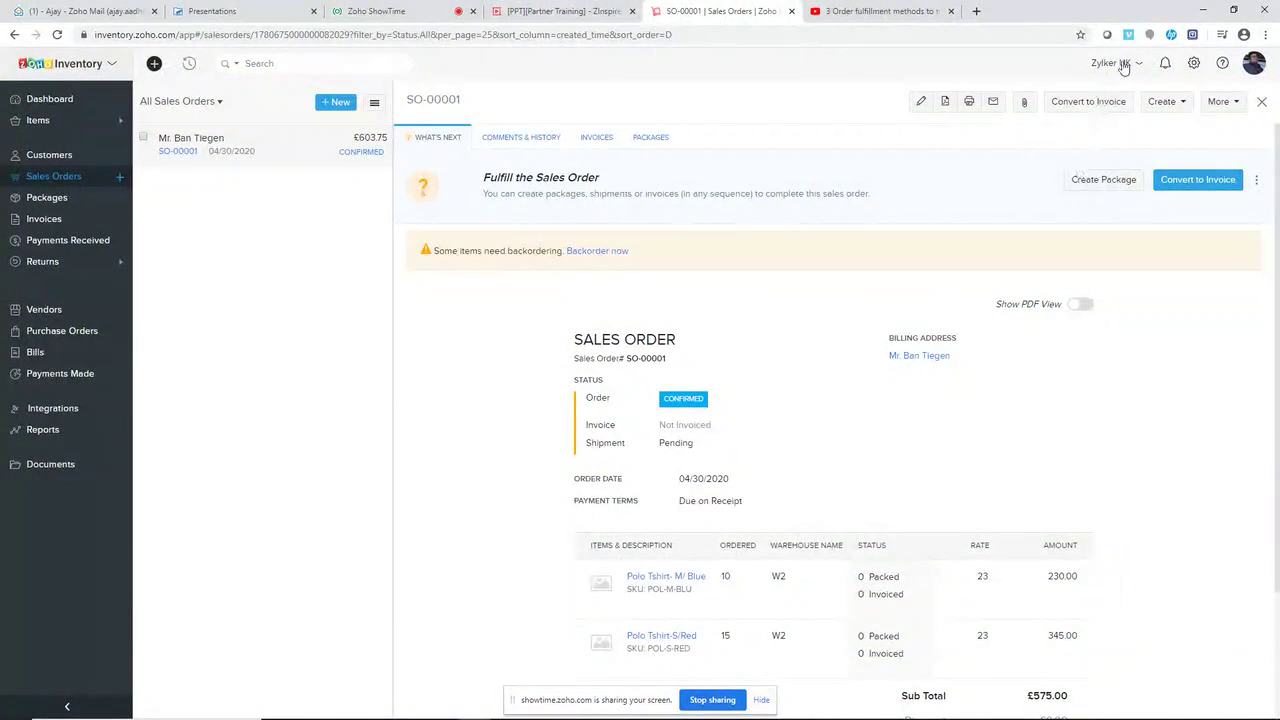
Backorder both sales order items, Polo Tshirt- M/ Blue and Polo Tshirt-S/Red, into a new purchase order
{"action": "left_click", "coordinate": [1220, 105]}
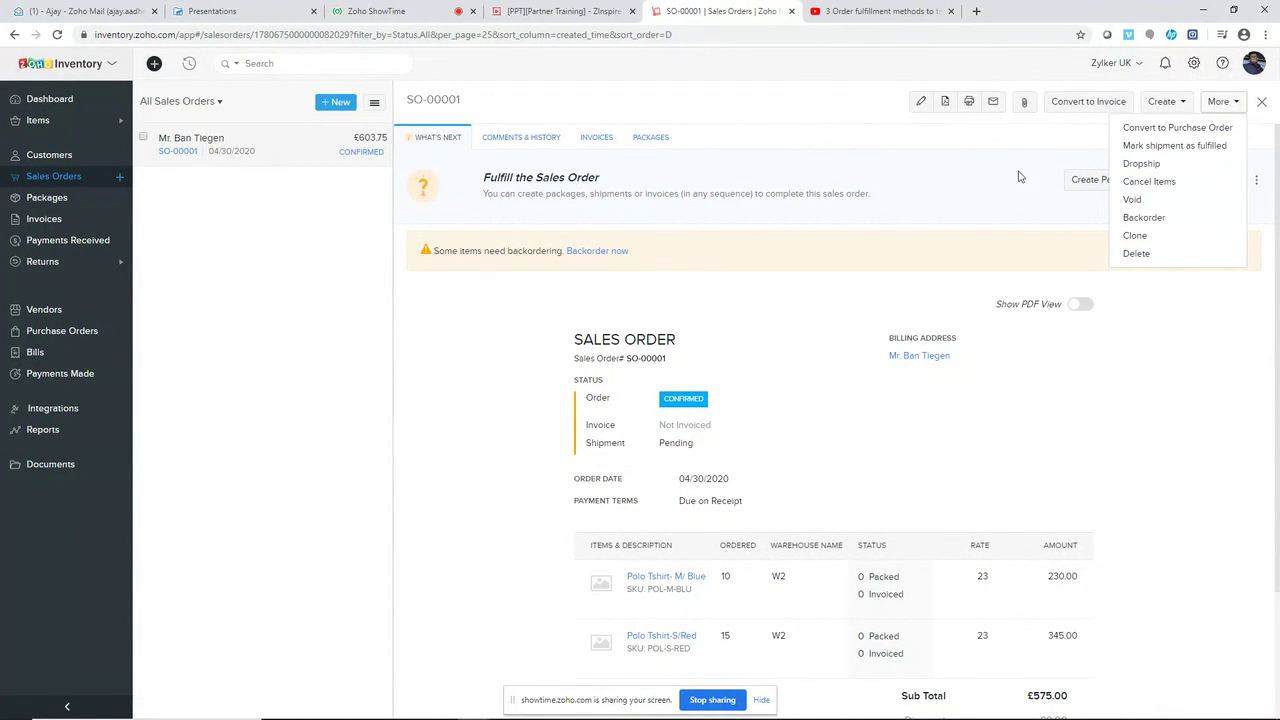
{"action": "left_click", "coordinate": [560, 290]}
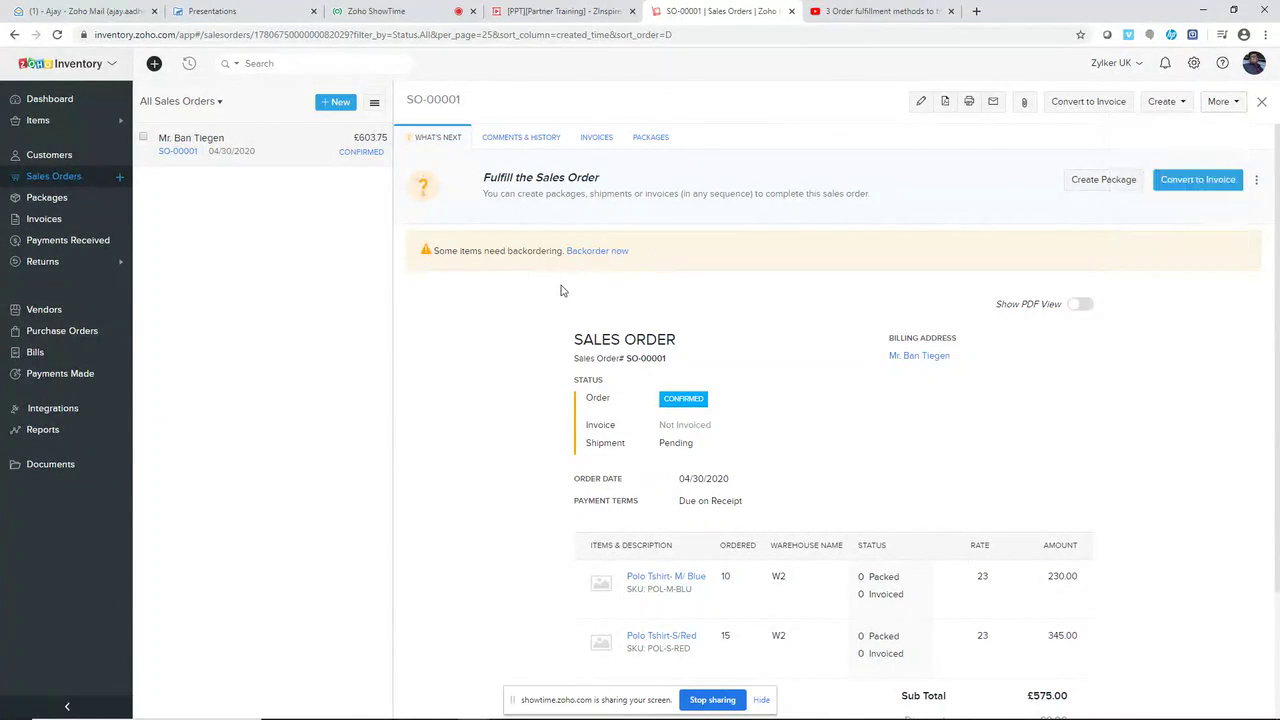
{"action": "left_click", "coordinate": [622, 251]}
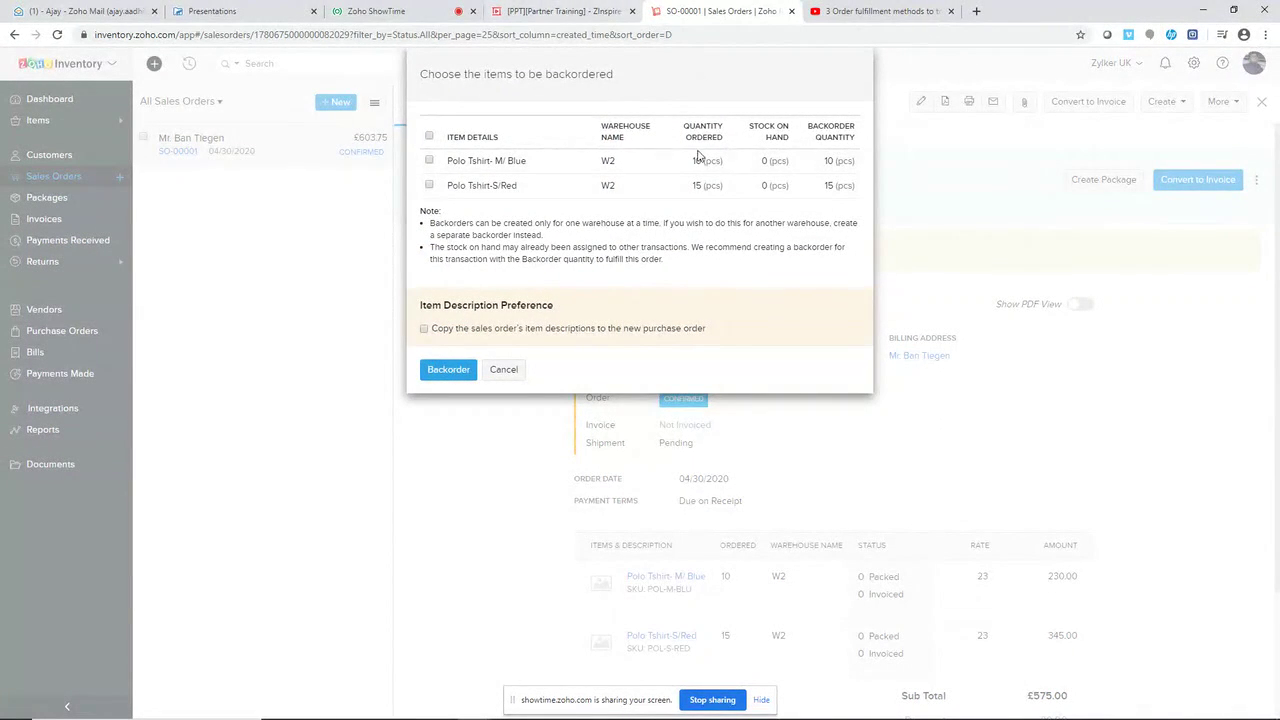
{"action": "left_click", "coordinate": [429, 160]}
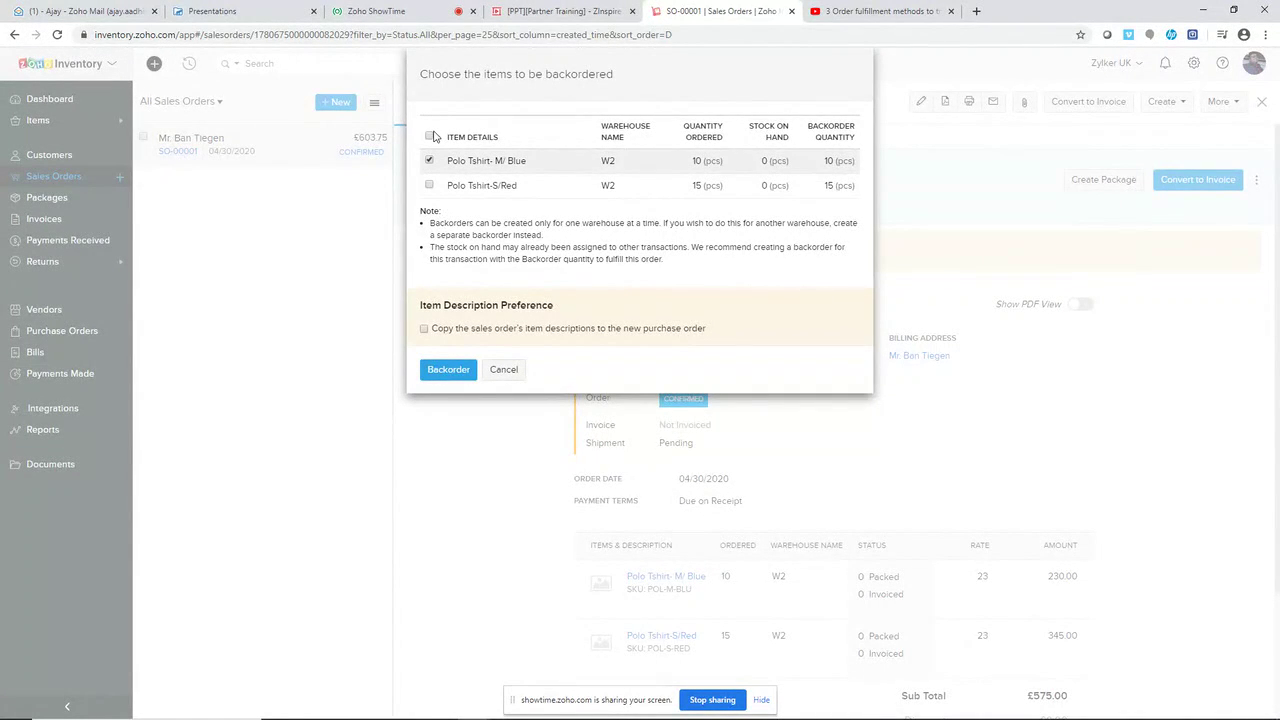
{"action": "left_click", "coordinate": [430, 137]}
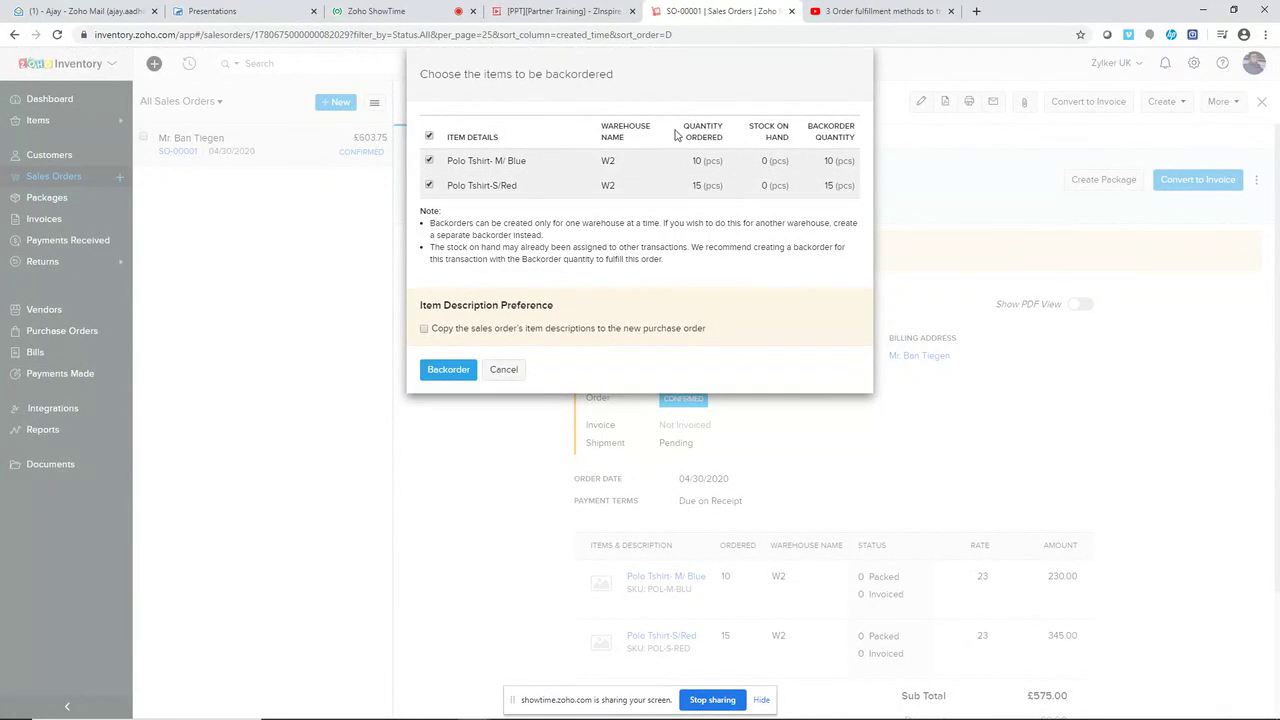
{"action": "left_click", "coordinate": [447, 370]}
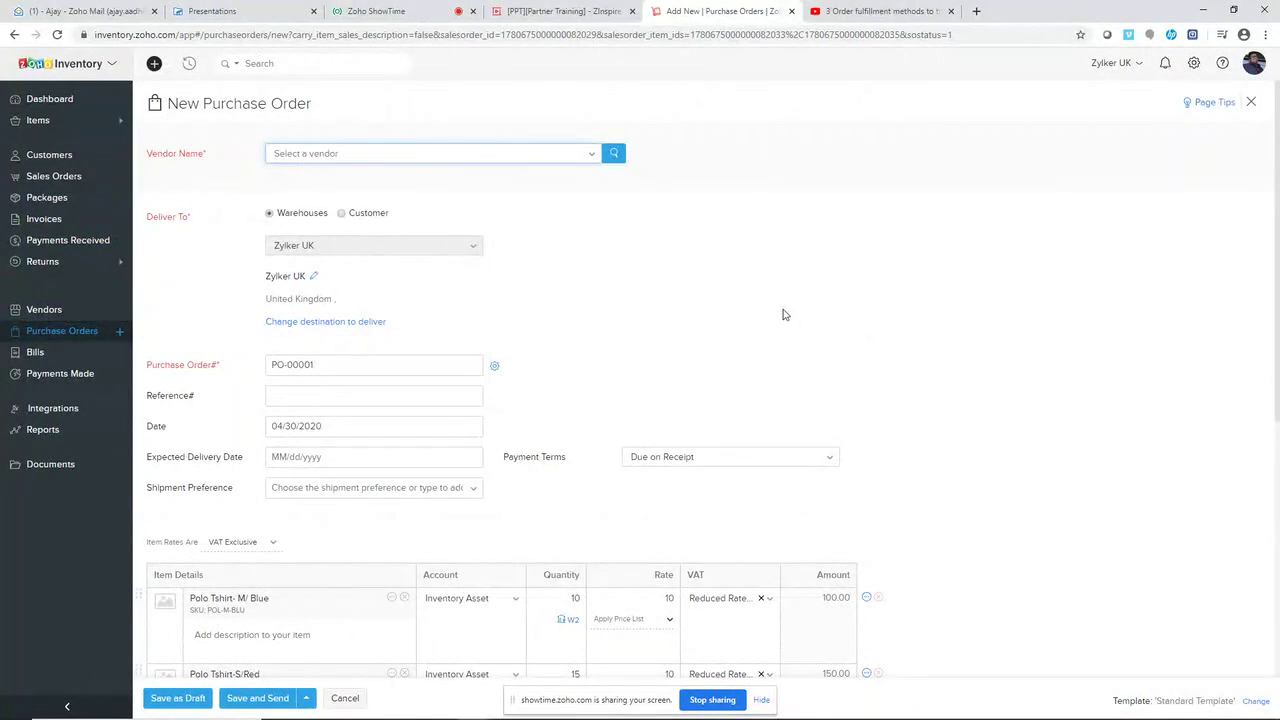
Select the existing vendor for the purchase order and review its delivery details and item lines
{"action": "left_click", "coordinate": [385, 155]}
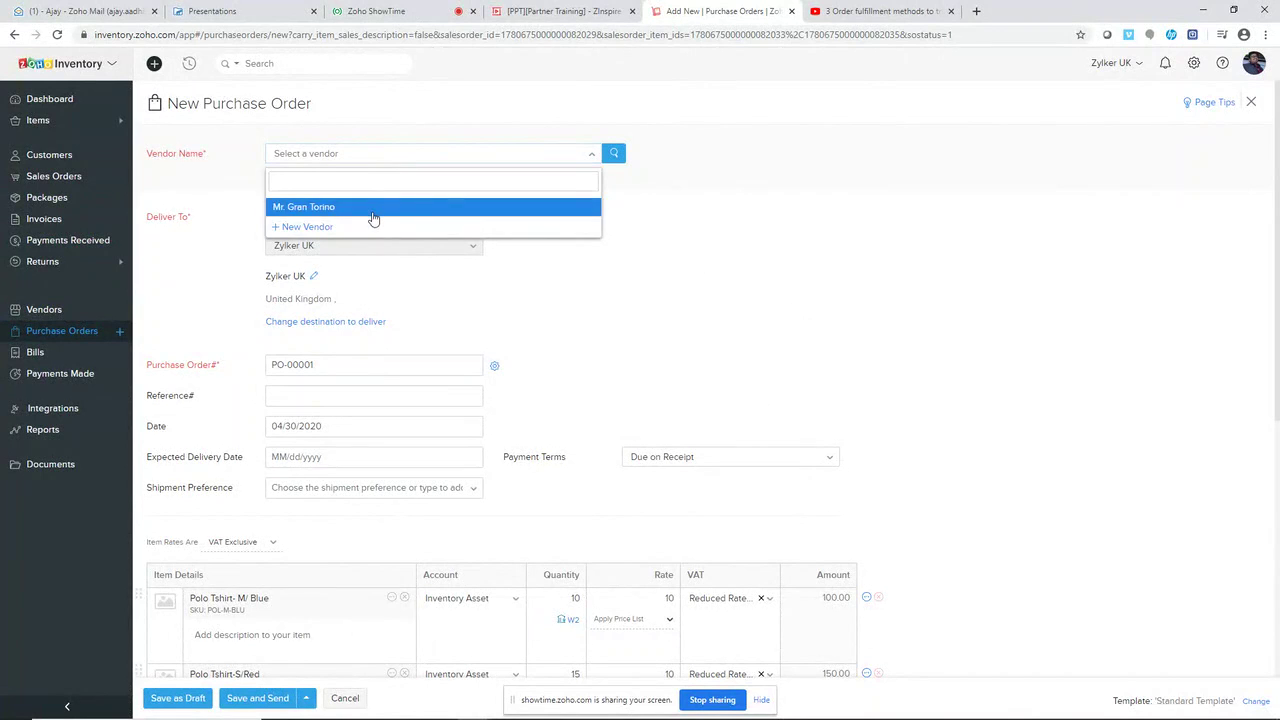
{"action": "left_click", "coordinate": [369, 207]}
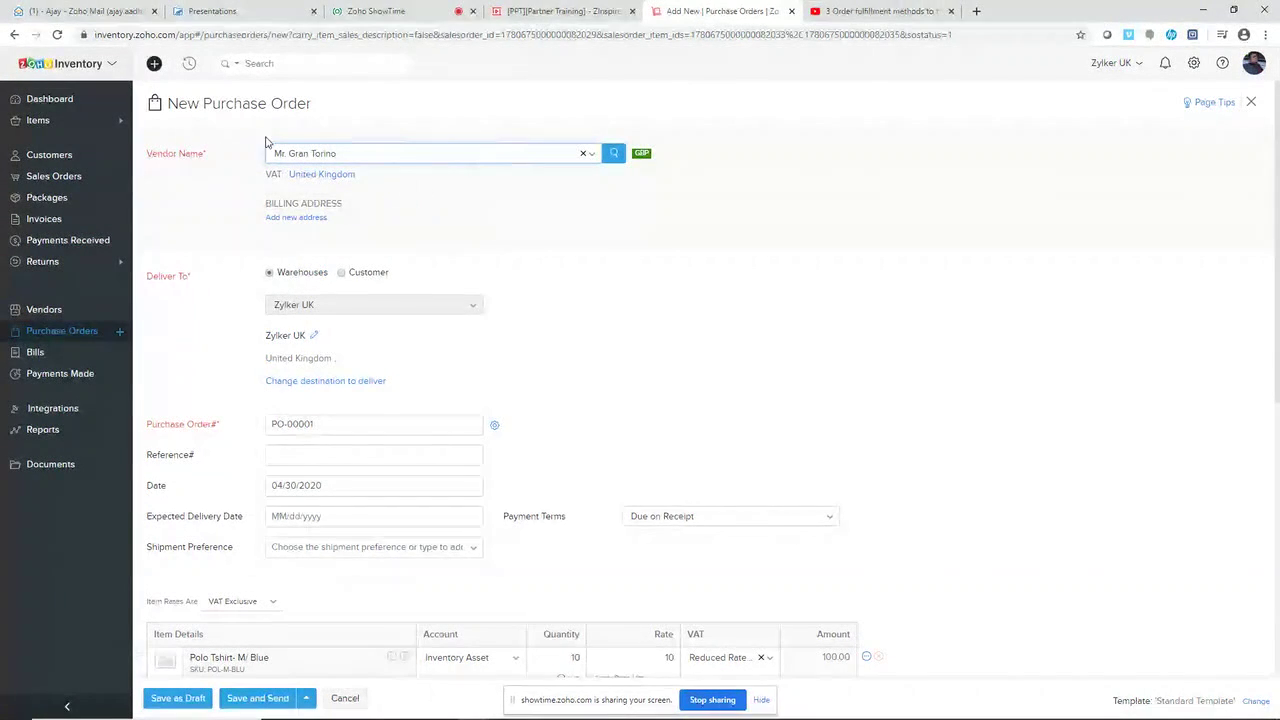
{"action": "scroll", "coordinate": [553, 286], "scroll_direction": "down", "scroll_amount": 1}
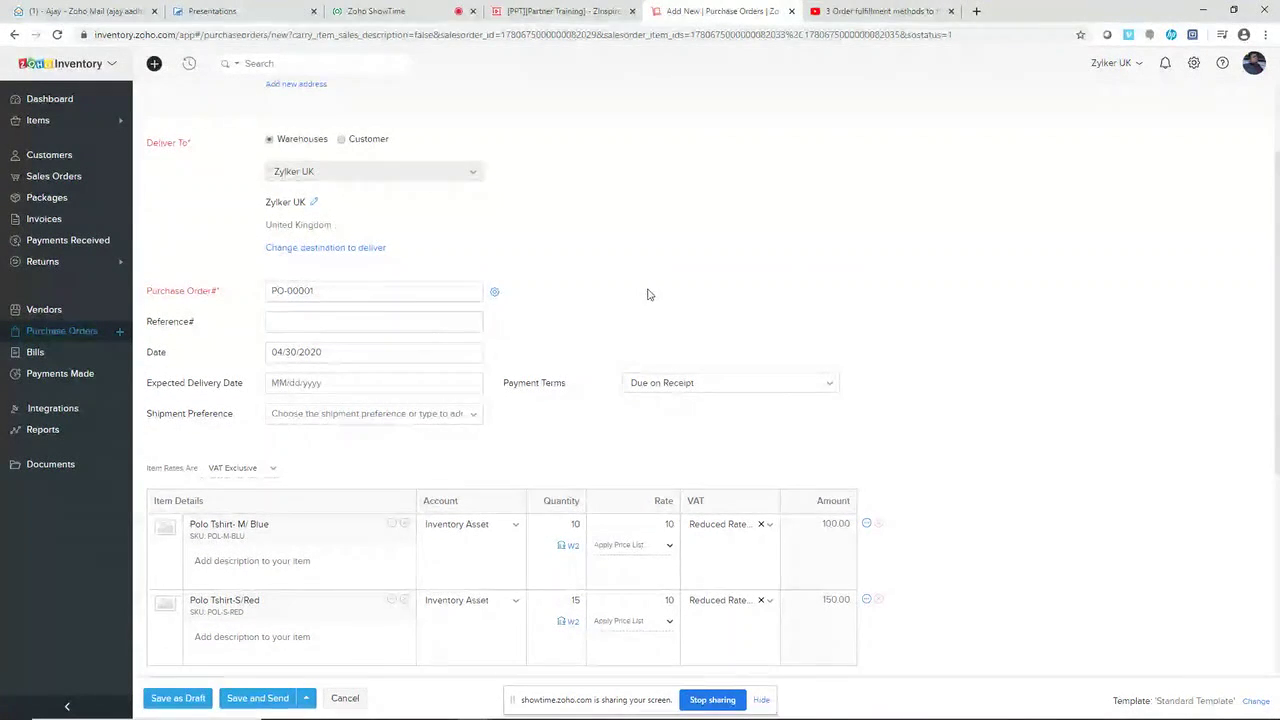
{"action": "scroll", "coordinate": [594, 274], "scroll_direction": "up", "scroll_amount": 1}
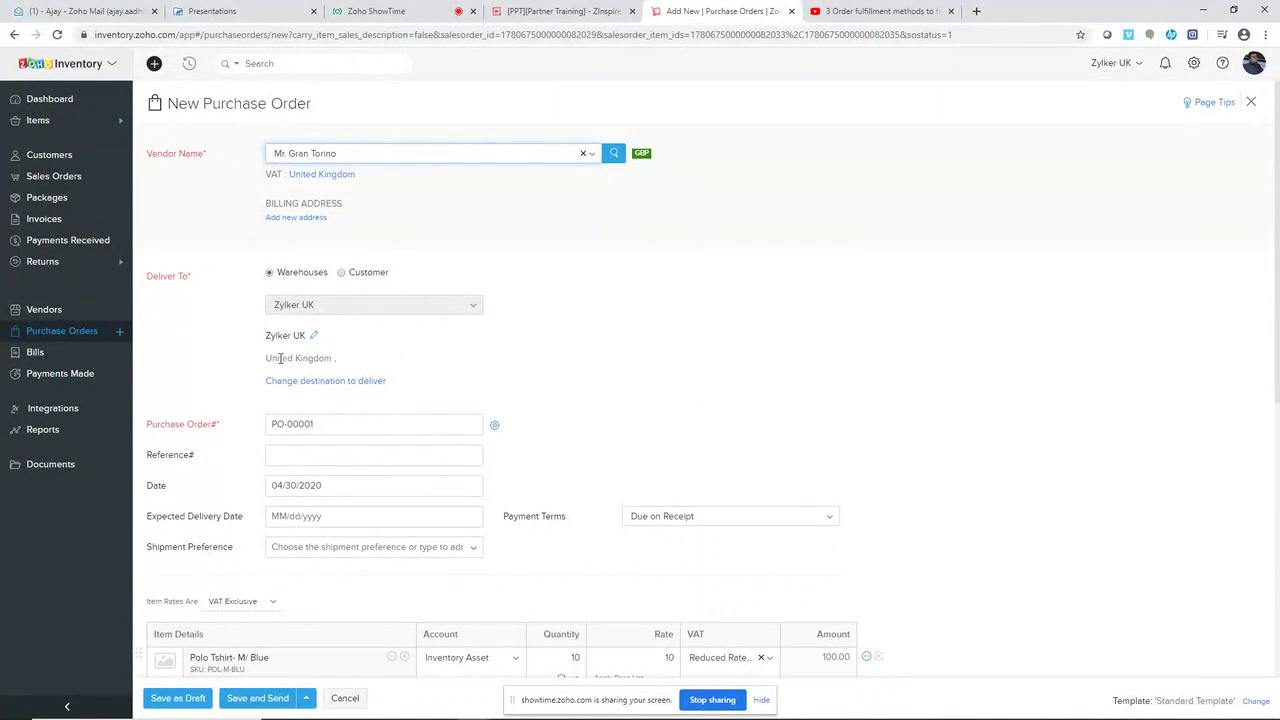
Change the purchase order's delivery destination to the Liverpool, United Kingdom address
{"action": "left_click", "coordinate": [317, 335]}
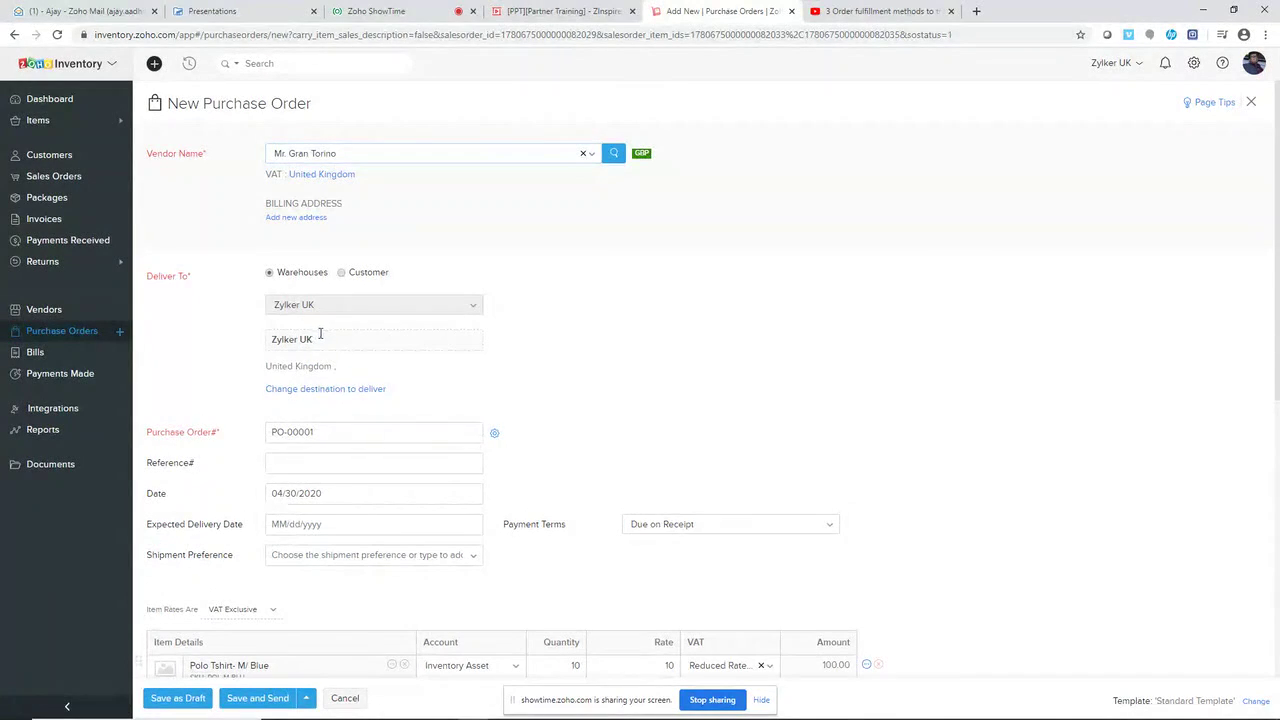
{"action": "left_click", "coordinate": [317, 390]}
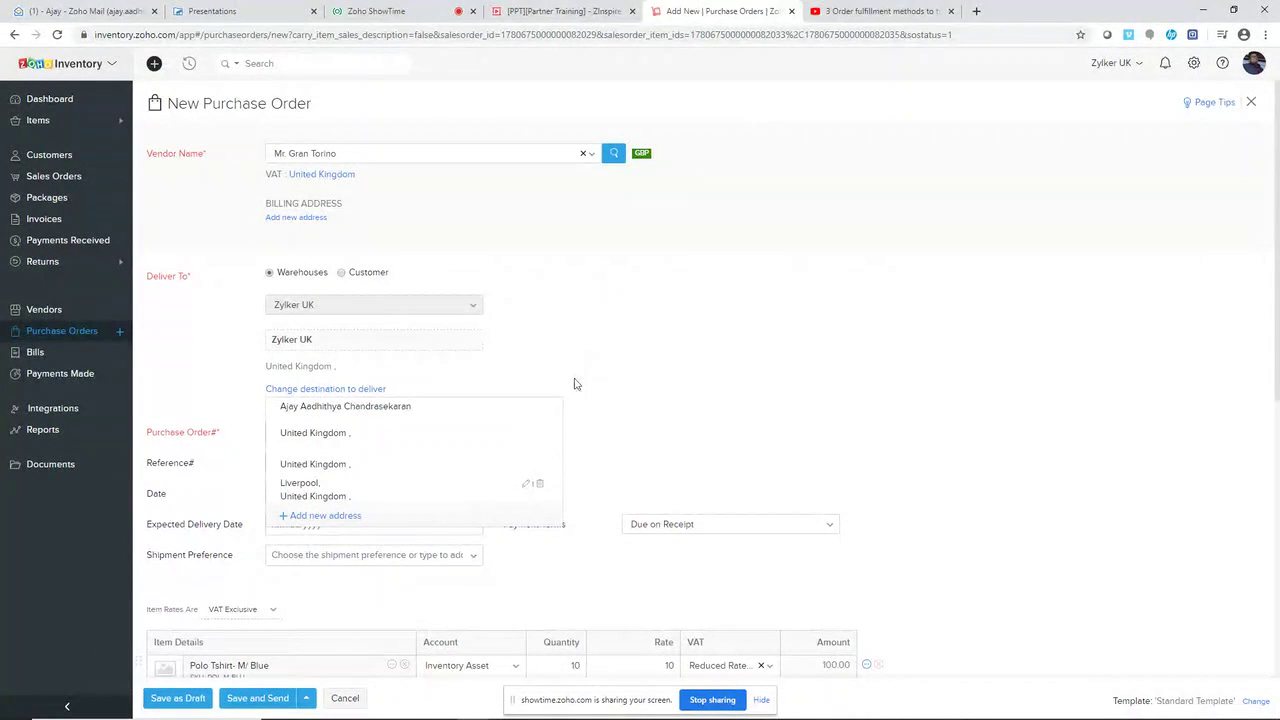
{"action": "scroll", "coordinate": [452, 438], "scroll_direction": "down", "scroll_amount": 1}
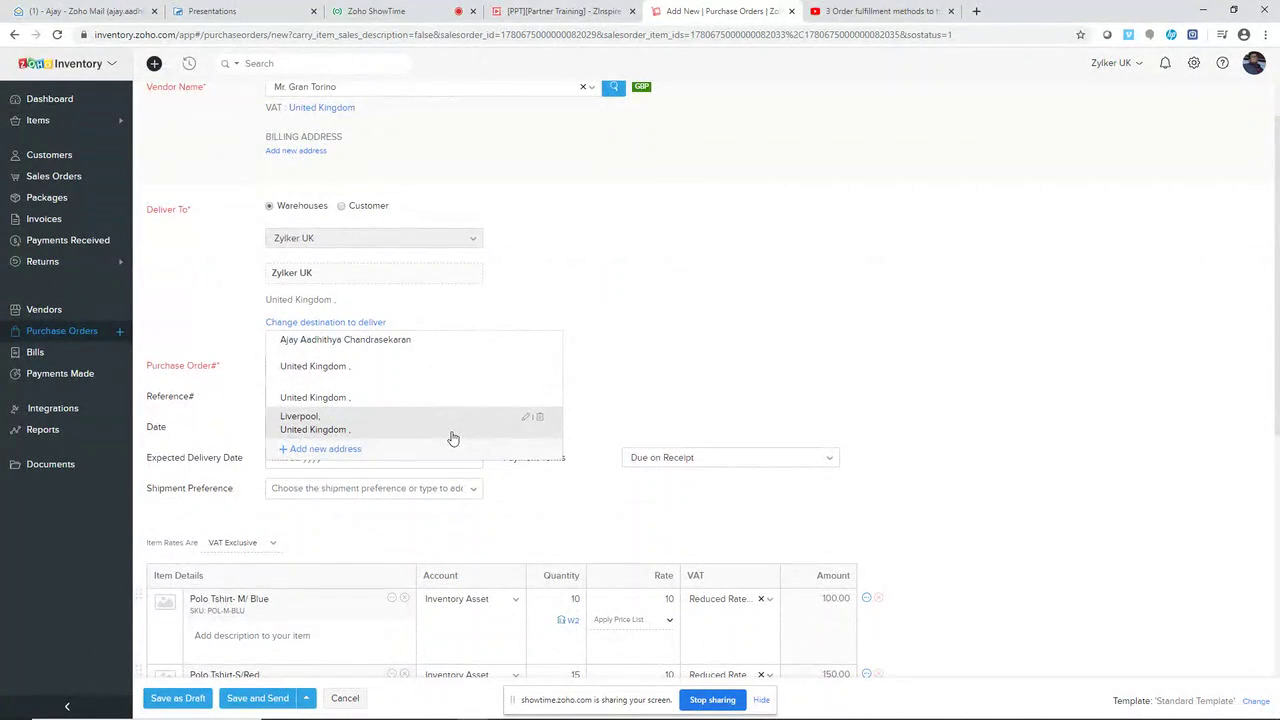
{"action": "left_click", "coordinate": [452, 438]}
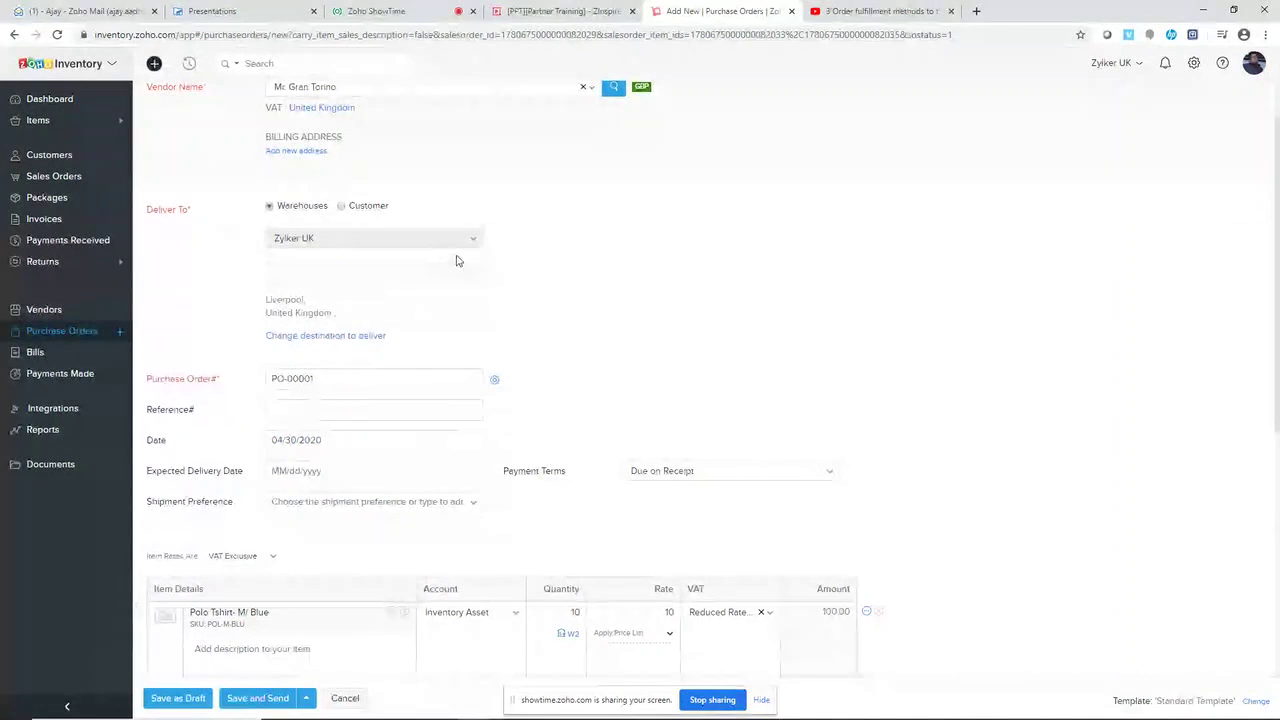
Try to change the purchase order's delivery warehouse and choose the Liverpool destination again
{"action": "left_click", "coordinate": [527, 251]}
{"action": "left_click", "coordinate": [474, 240]}
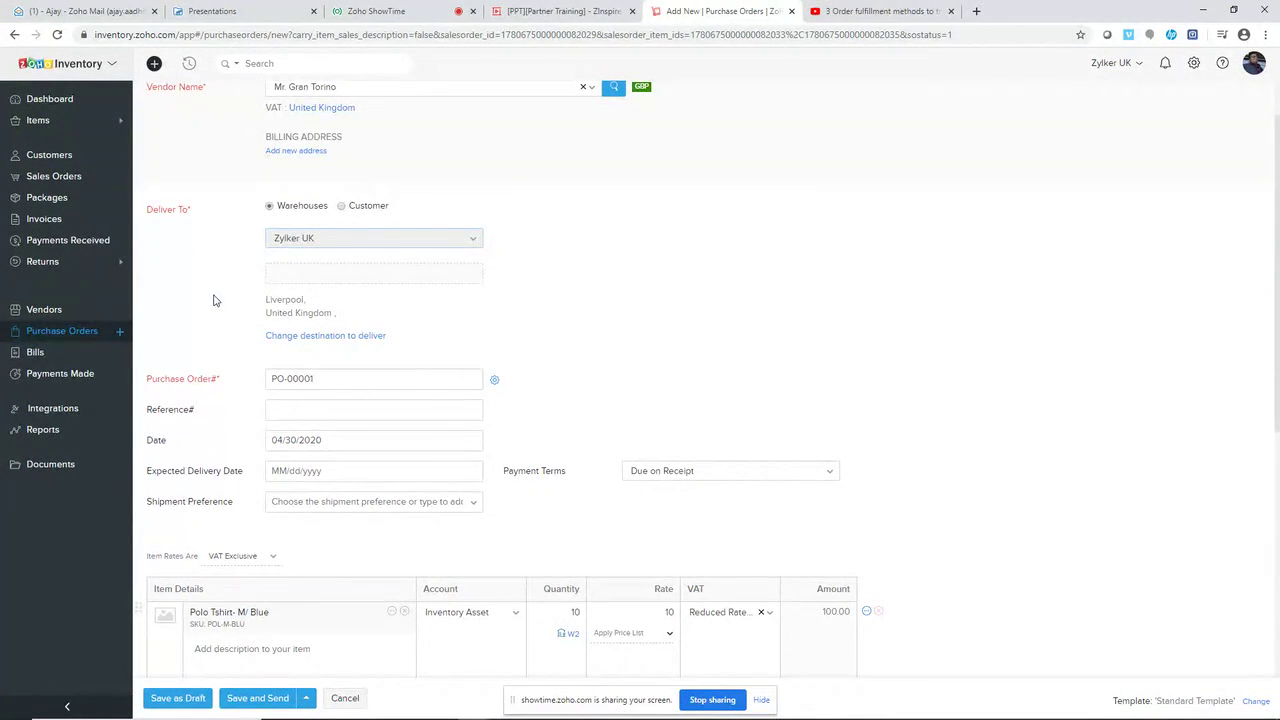
{"action": "left_click", "coordinate": [291, 336]}
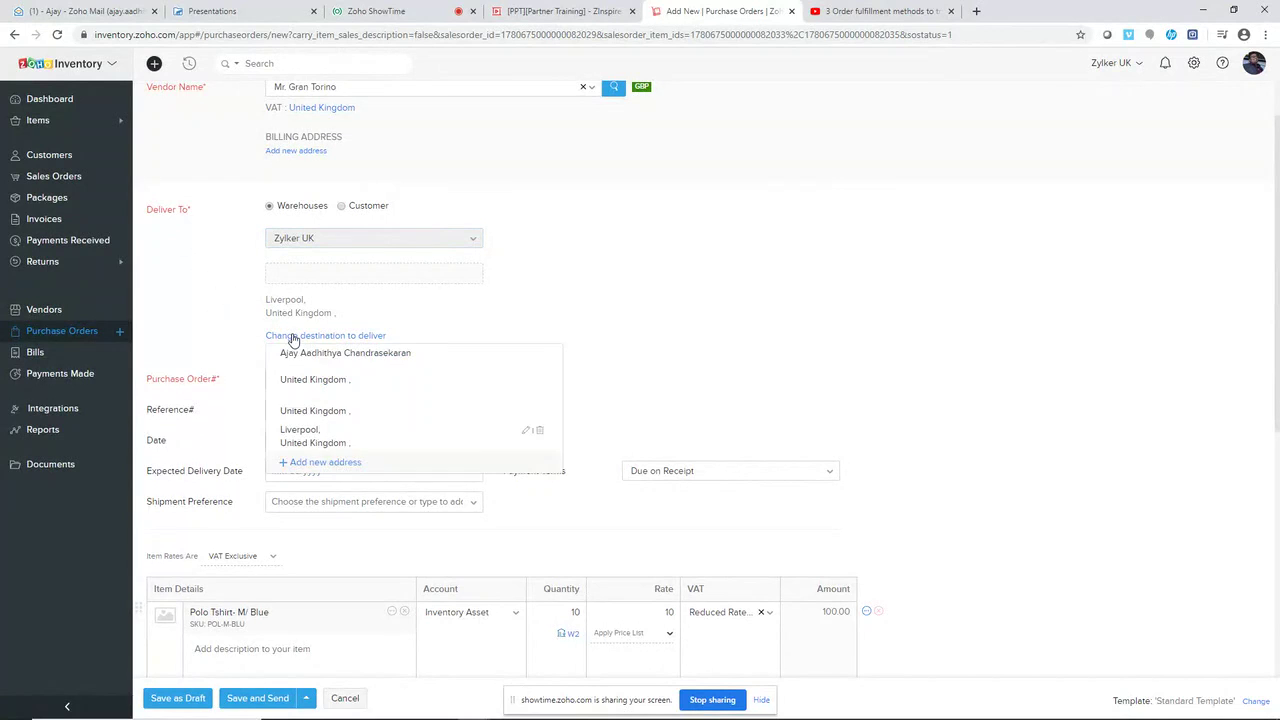
{"action": "left_click", "coordinate": [305, 432]}
{"action": "scroll", "coordinate": [275, 367], "scroll_direction": "down", "scroll_amount": 3}
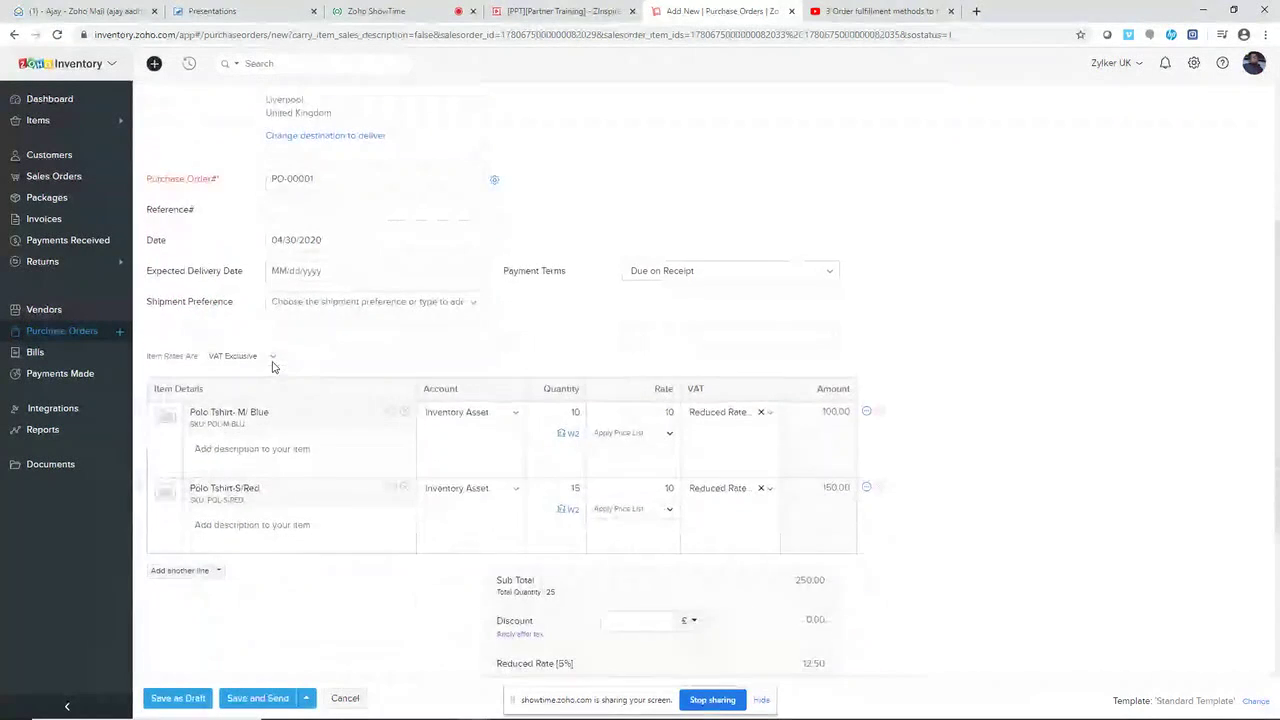
{"action": "scroll", "coordinate": [275, 367], "scroll_direction": "up", "scroll_amount": 4}
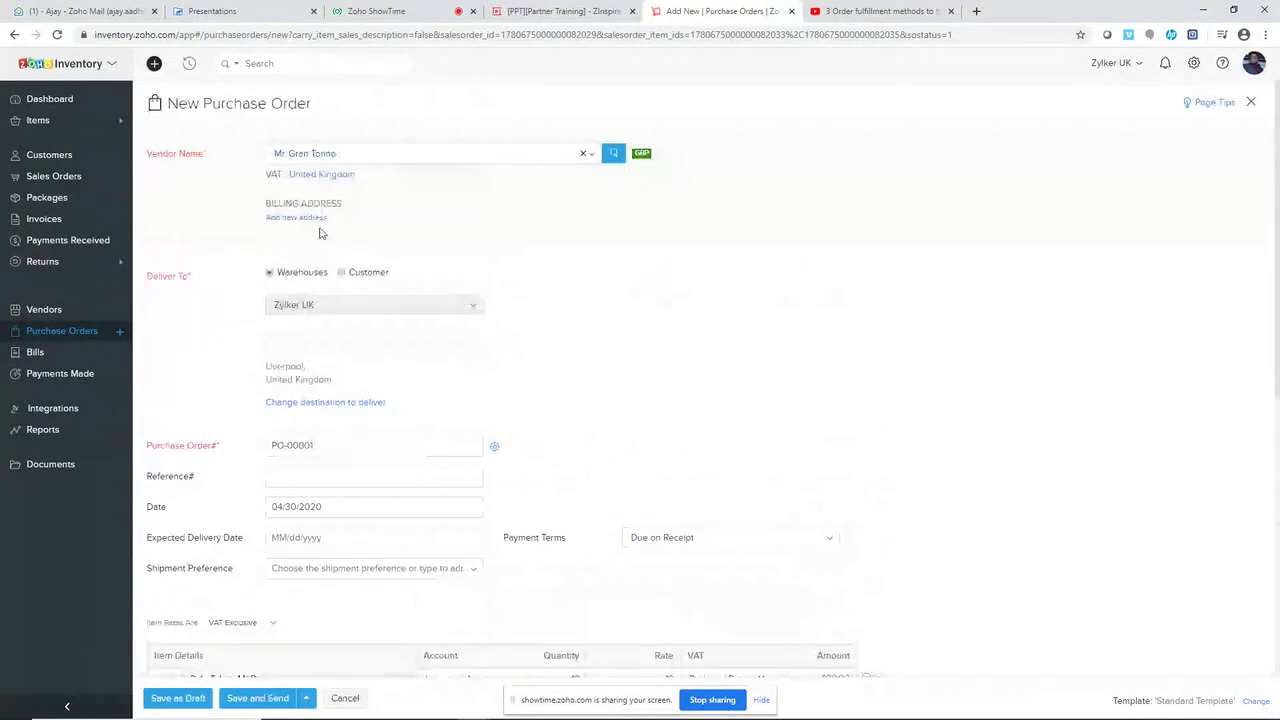
Reload the purchase order form and set its delivery destination to Liverpool, United Kingdom
{"action": "left_click", "coordinate": [57, 34]}
{"action": "left_click", "coordinate": [708, 109]}
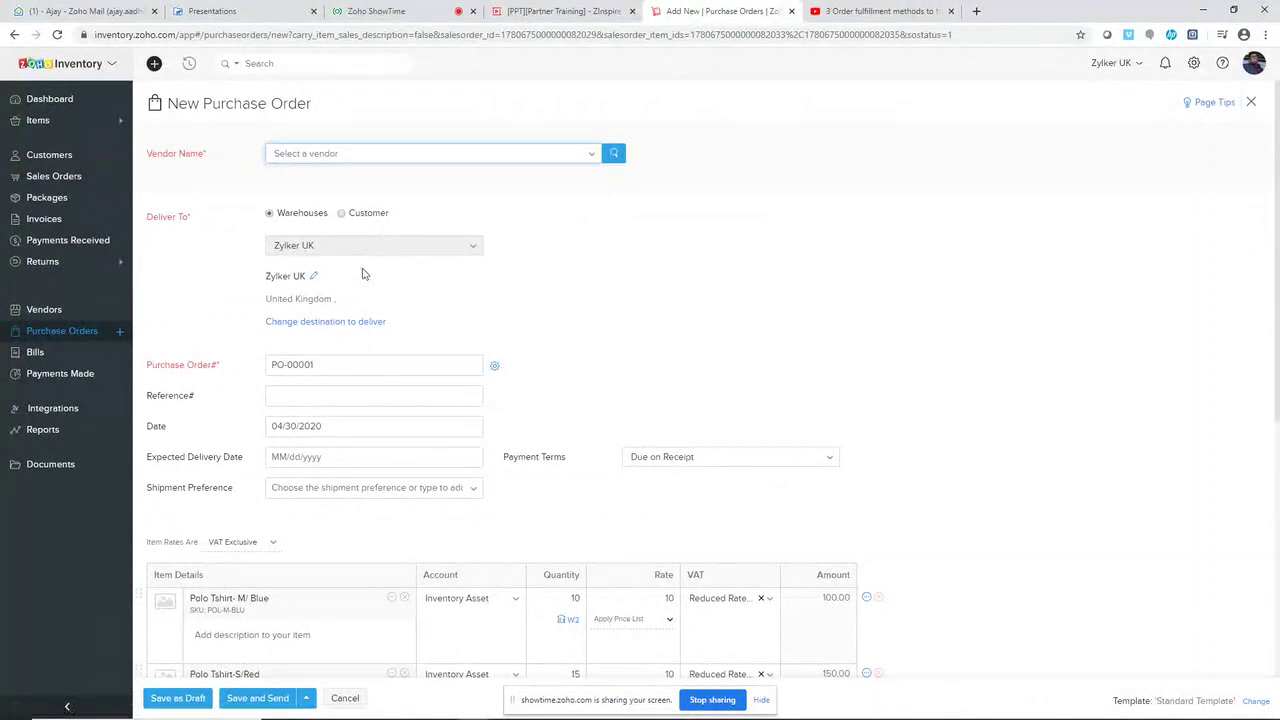
{"action": "left_click", "coordinate": [306, 321]}
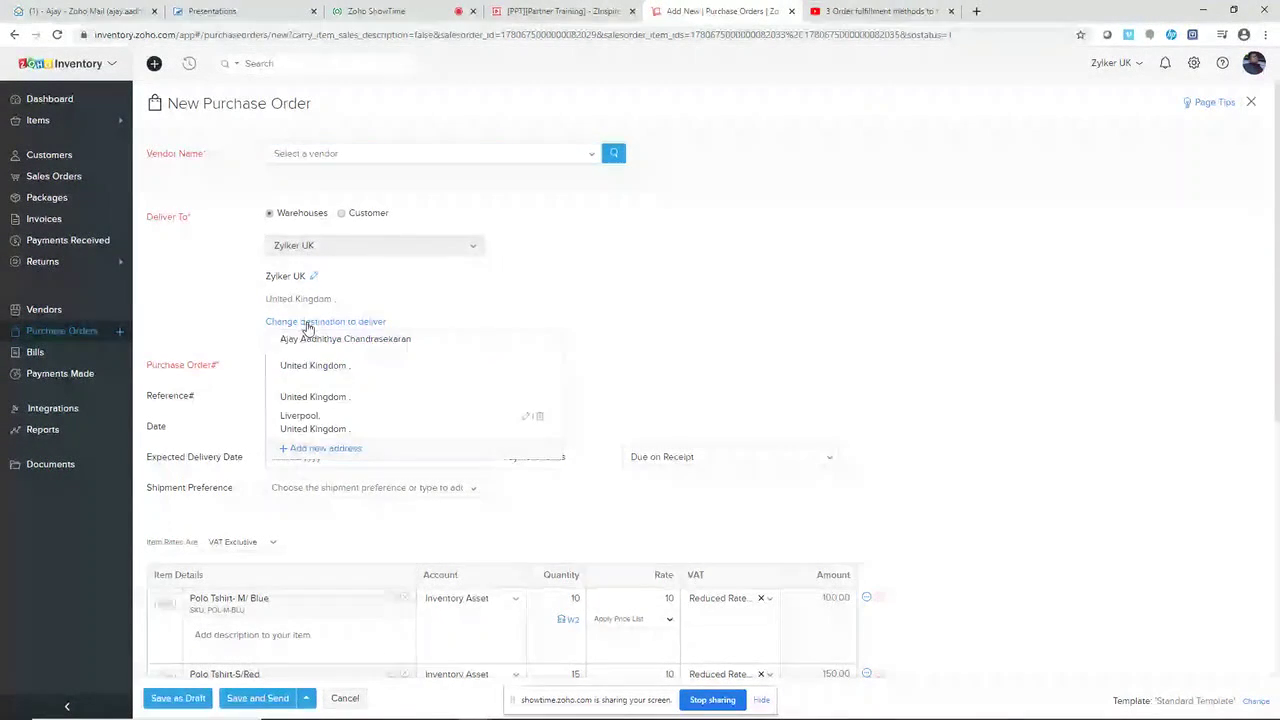
{"action": "left_click", "coordinate": [321, 416]}
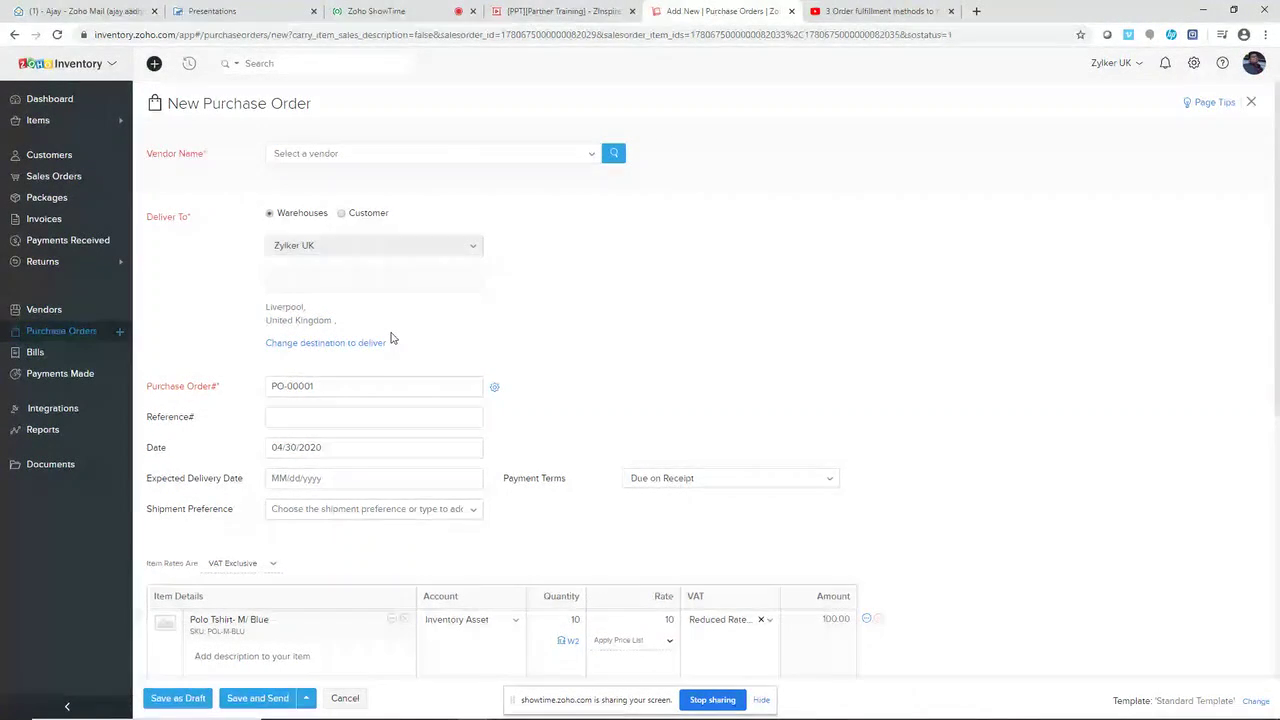
Review the purchase order's item lines and totals, and try to save it as a draft without a vendor
{"action": "scroll", "coordinate": [390, 340], "scroll_direction": "down", "scroll_amount": 3}
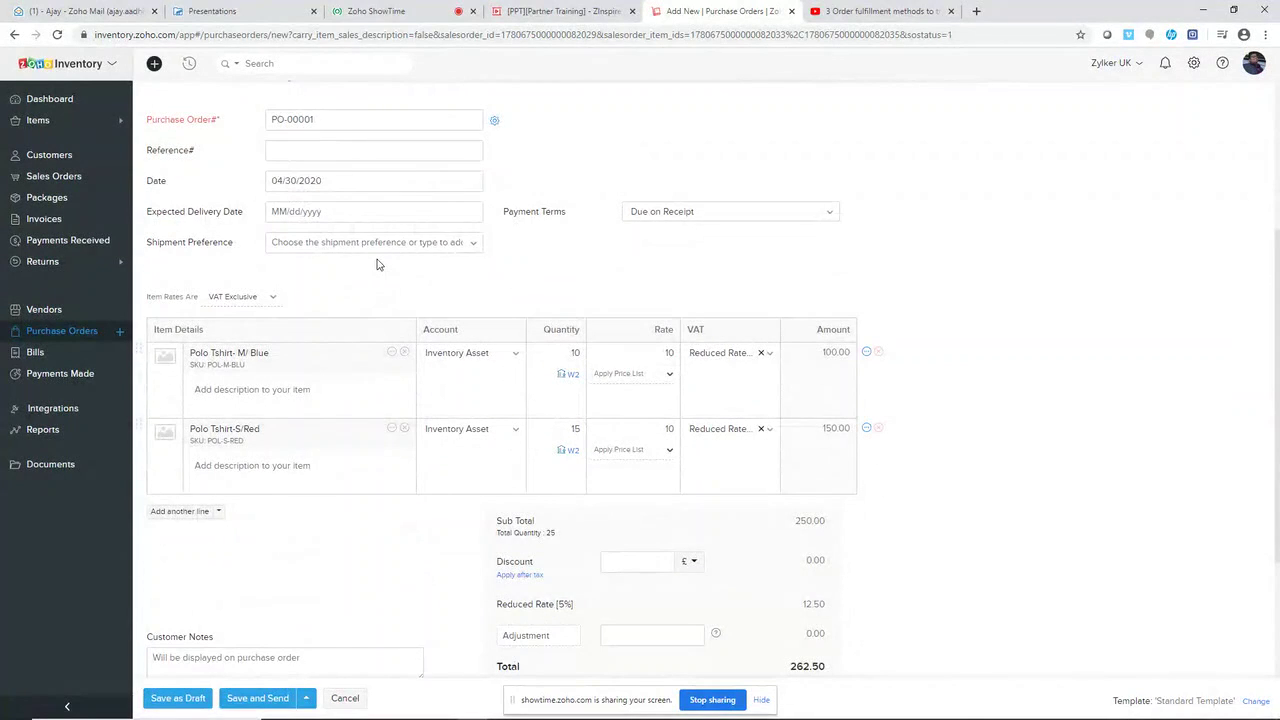
{"action": "scroll", "coordinate": [316, 141], "scroll_direction": "up", "scroll_amount": 1}
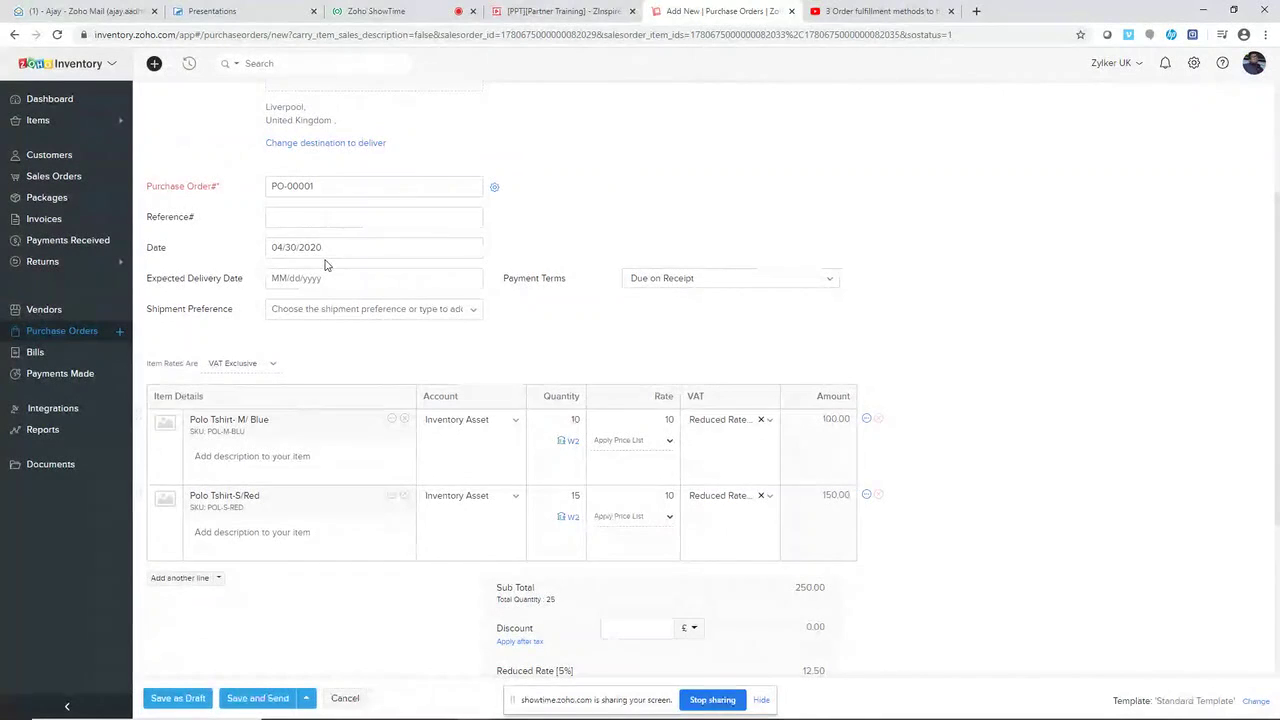
{"action": "scroll", "coordinate": [518, 335], "scroll_direction": "down", "scroll_amount": 2}
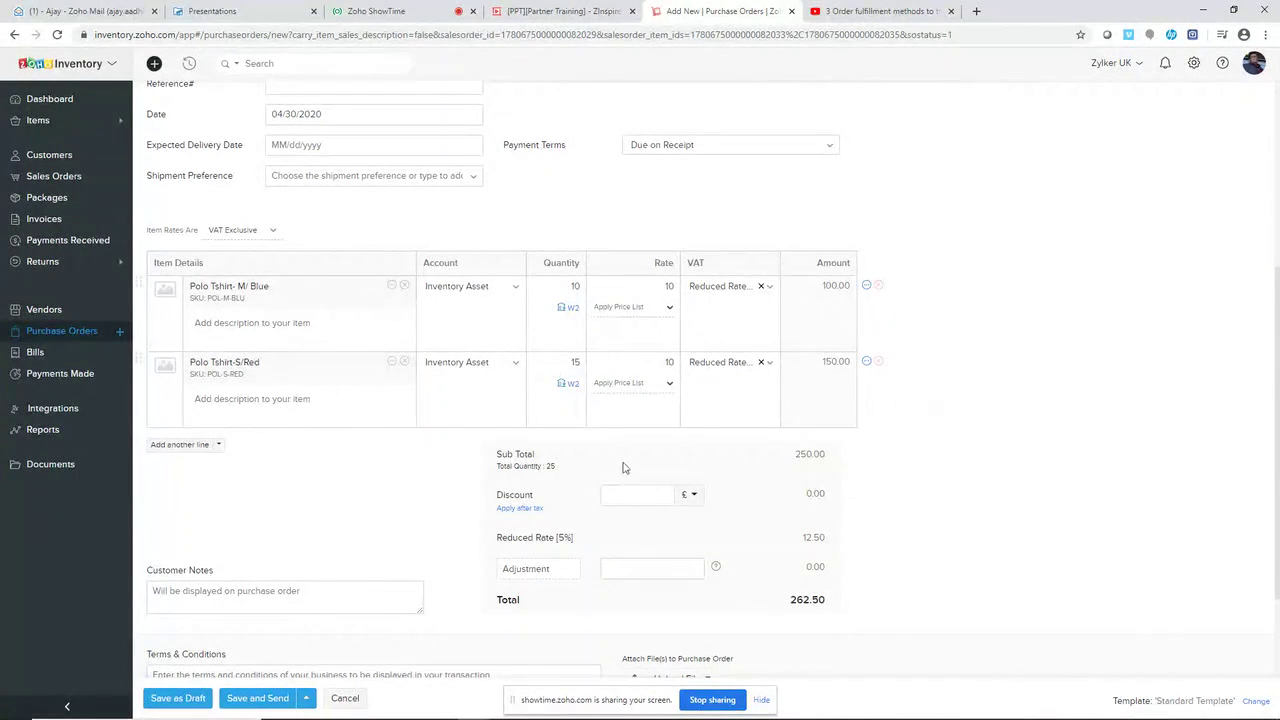
{"action": "scroll", "coordinate": [490, 490], "scroll_direction": "down", "scroll_amount": 2}
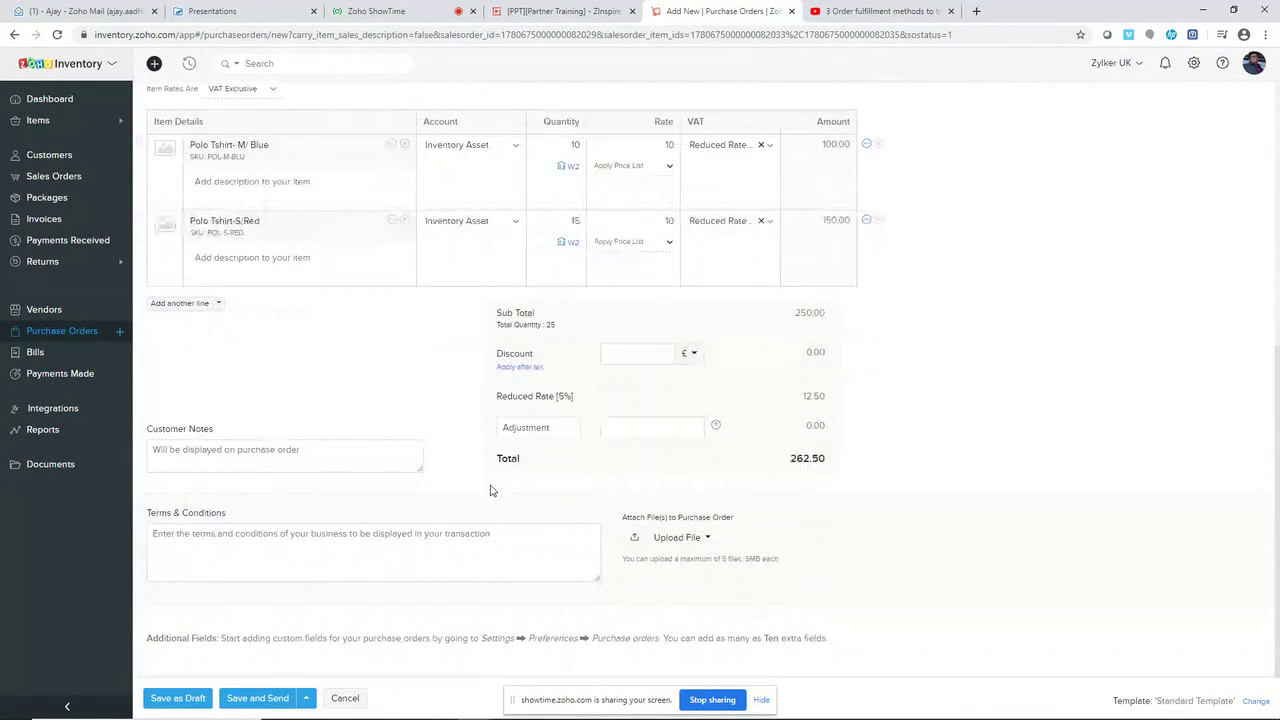
{"action": "left_click", "coordinate": [188, 699]}
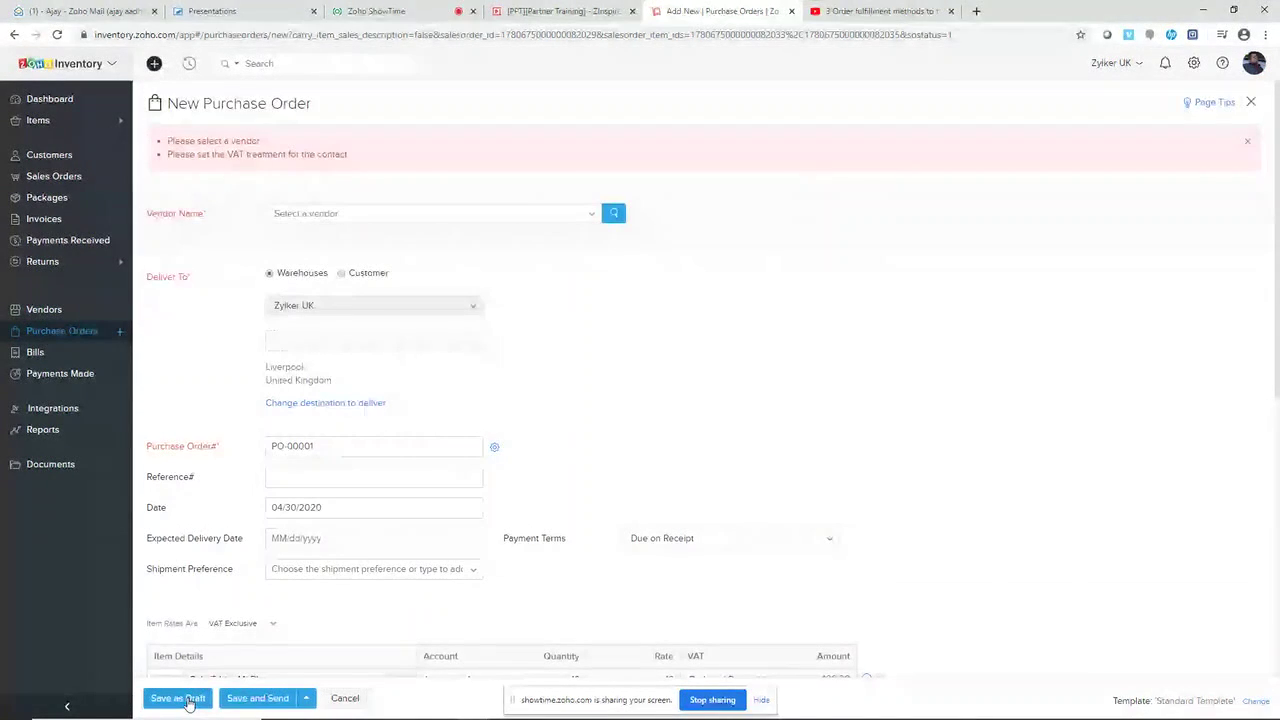
{"action": "left_click", "coordinate": [1247, 141]}
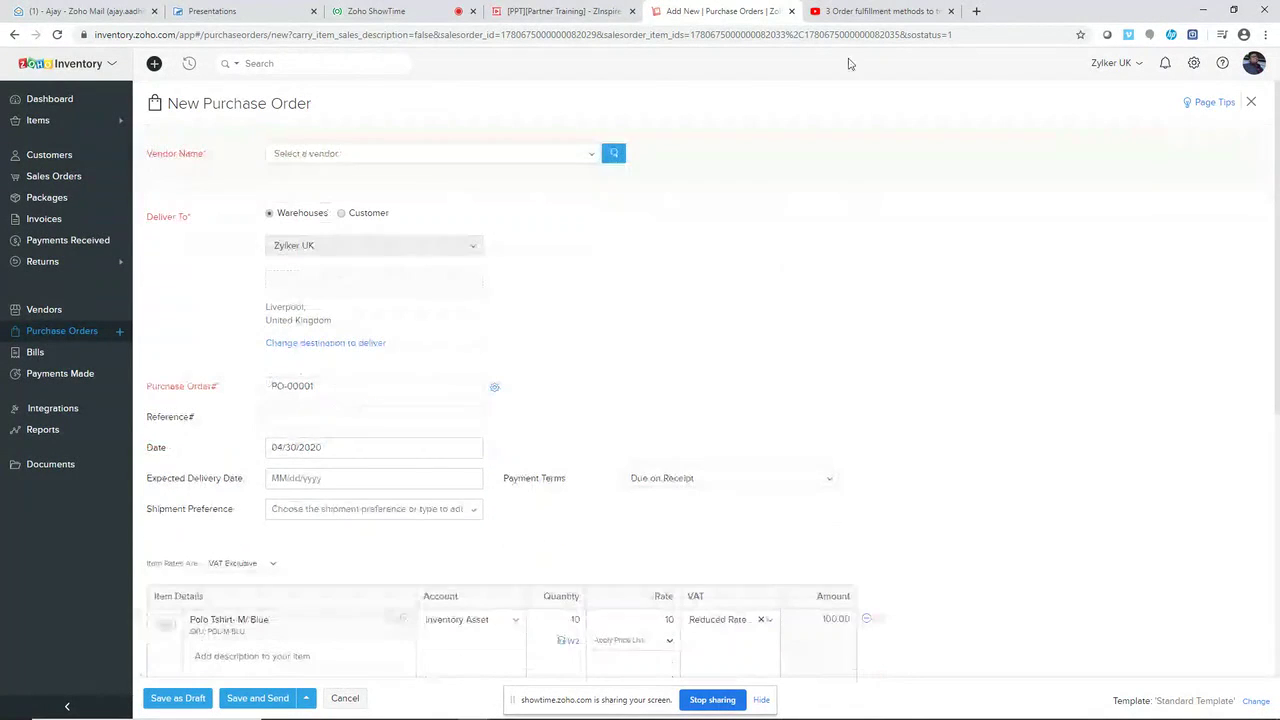
Select the existing vendor for the purchase order and save the order as a draft
{"action": "left_click", "coordinate": [537, 153]}
{"action": "left_click", "coordinate": [421, 210]}
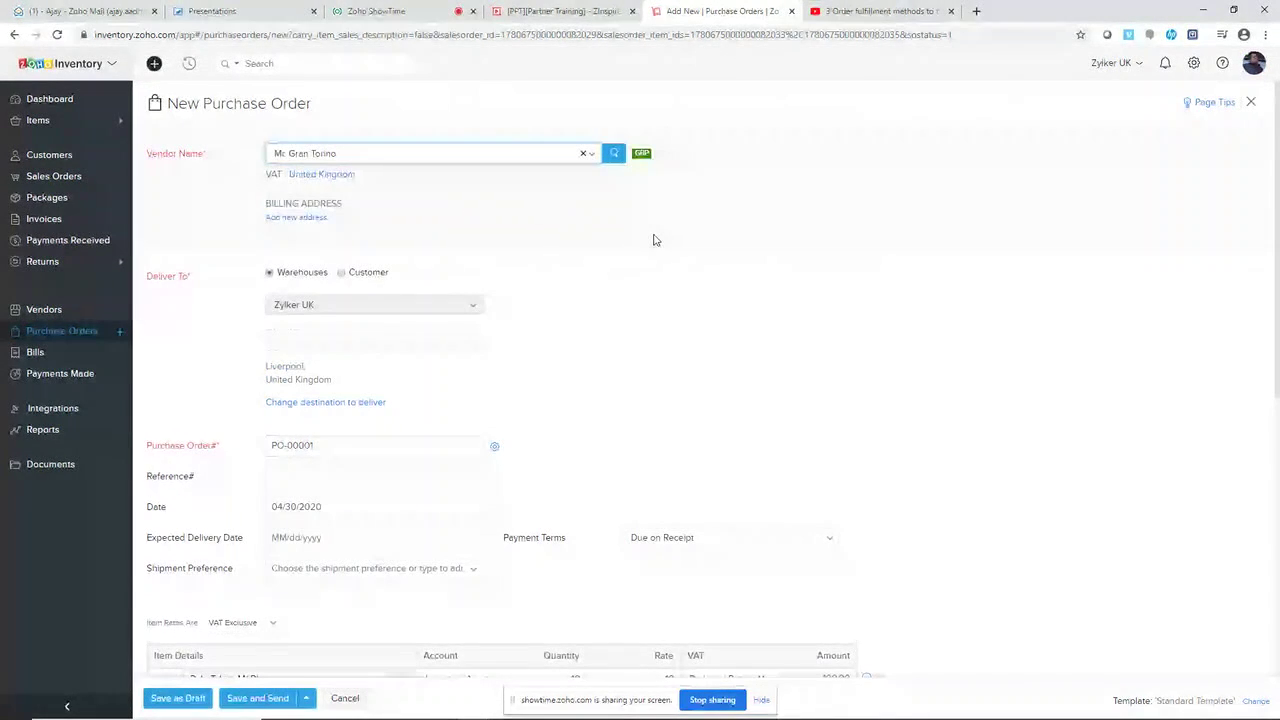
{"action": "scroll", "coordinate": [512, 305], "scroll_direction": "down", "scroll_amount": 5}
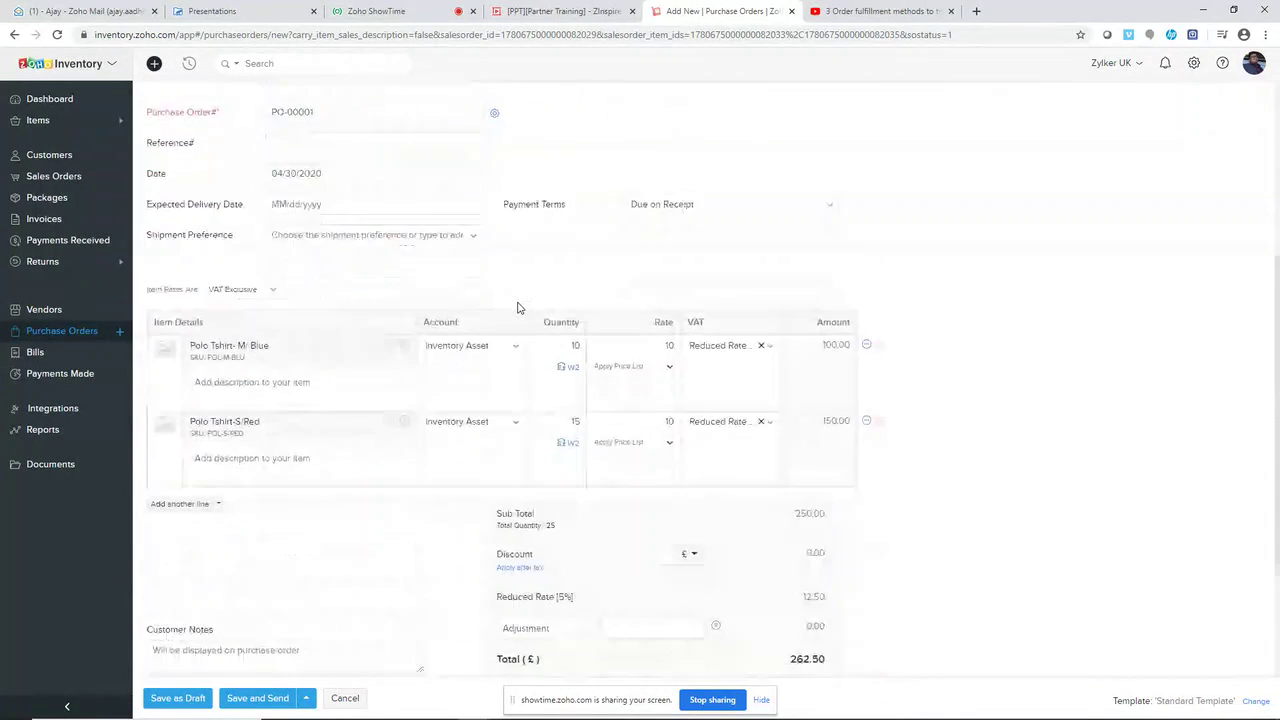
{"action": "left_click", "coordinate": [184, 699]}
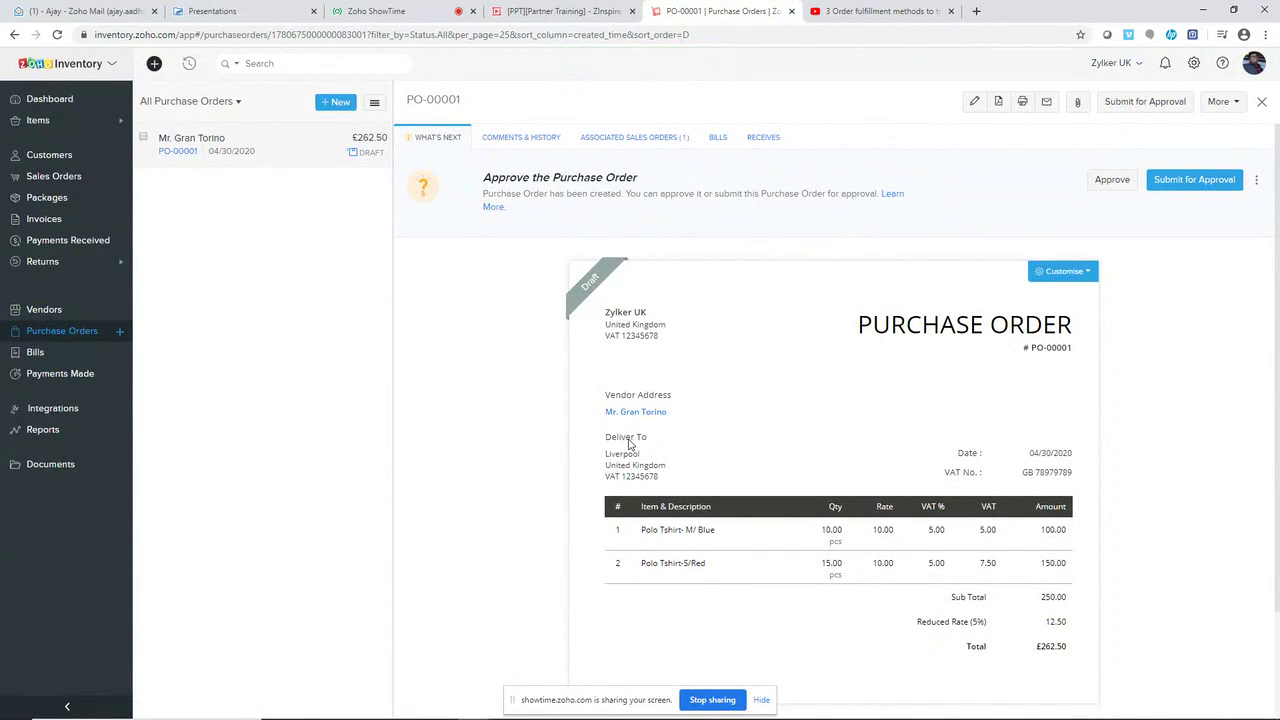
Check the draft purchase order's vendor and delivery details, and approve it and mark it as issued
{"action": "left_click_drag", "start_coordinate": [601, 389], "coordinate": [668, 471]}
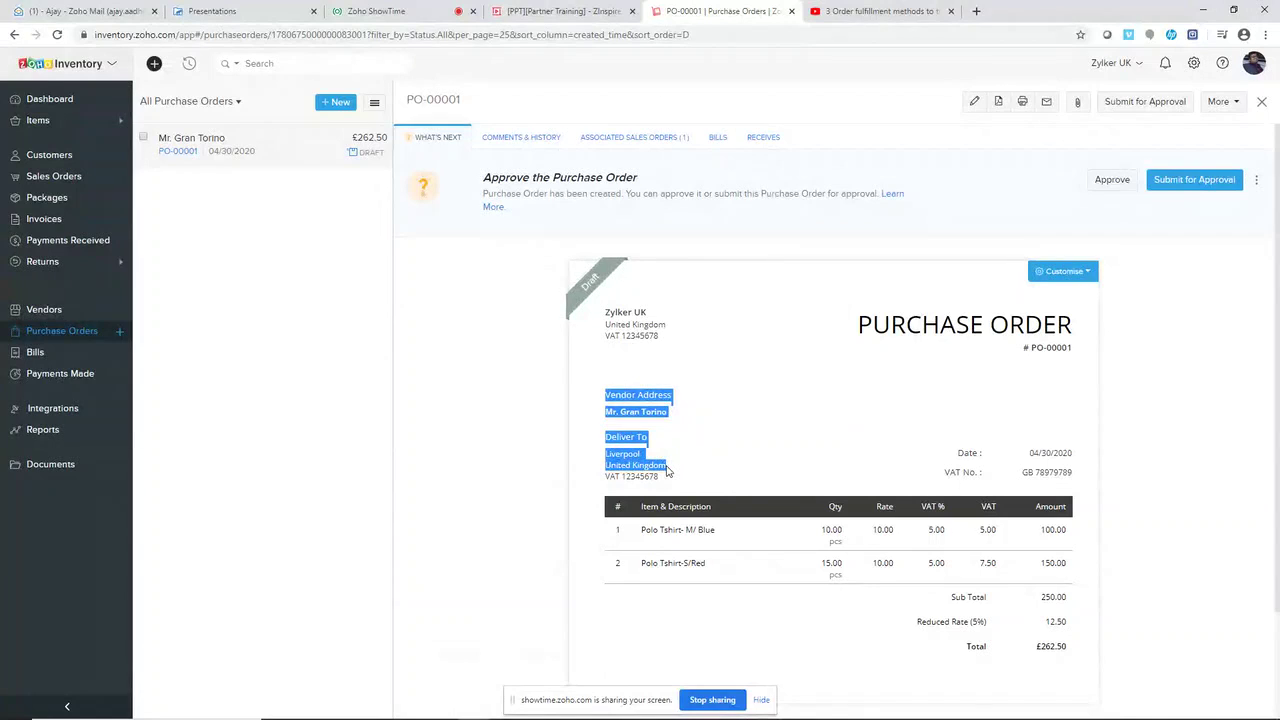
{"action": "left_click", "coordinate": [588, 451]}
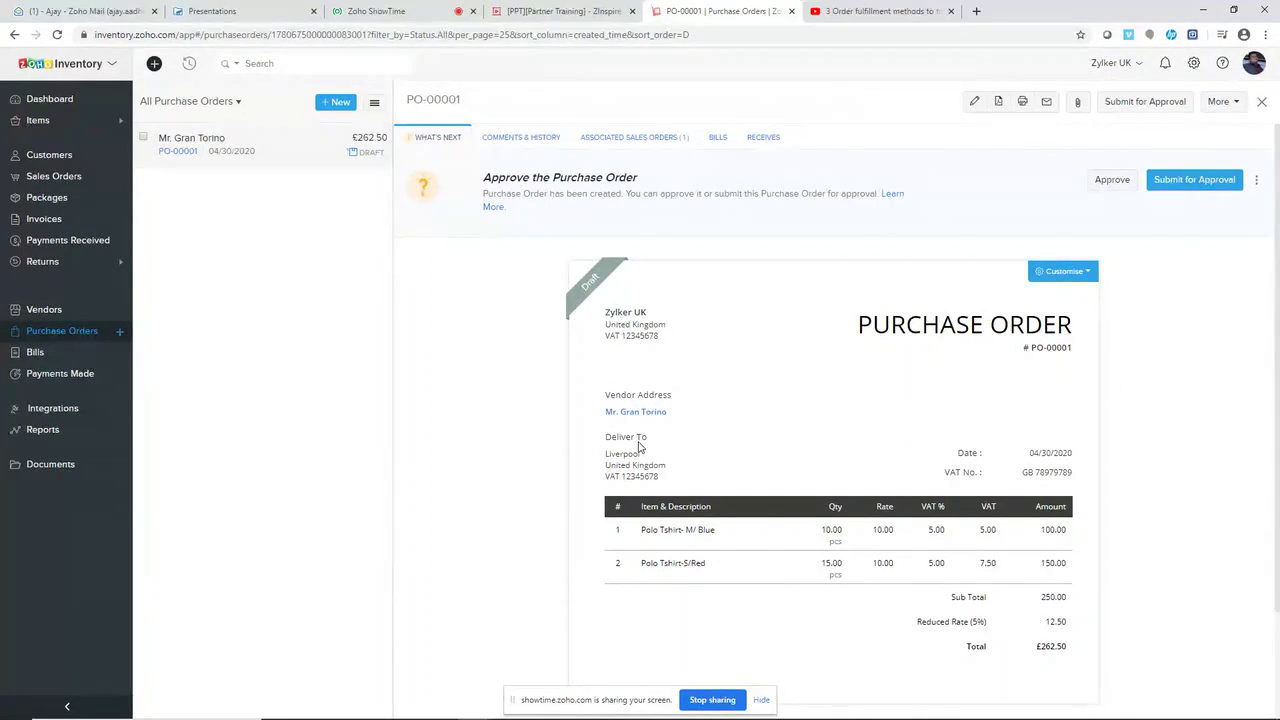
{"action": "left_click_drag", "start_coordinate": [603, 390], "coordinate": [672, 470]}
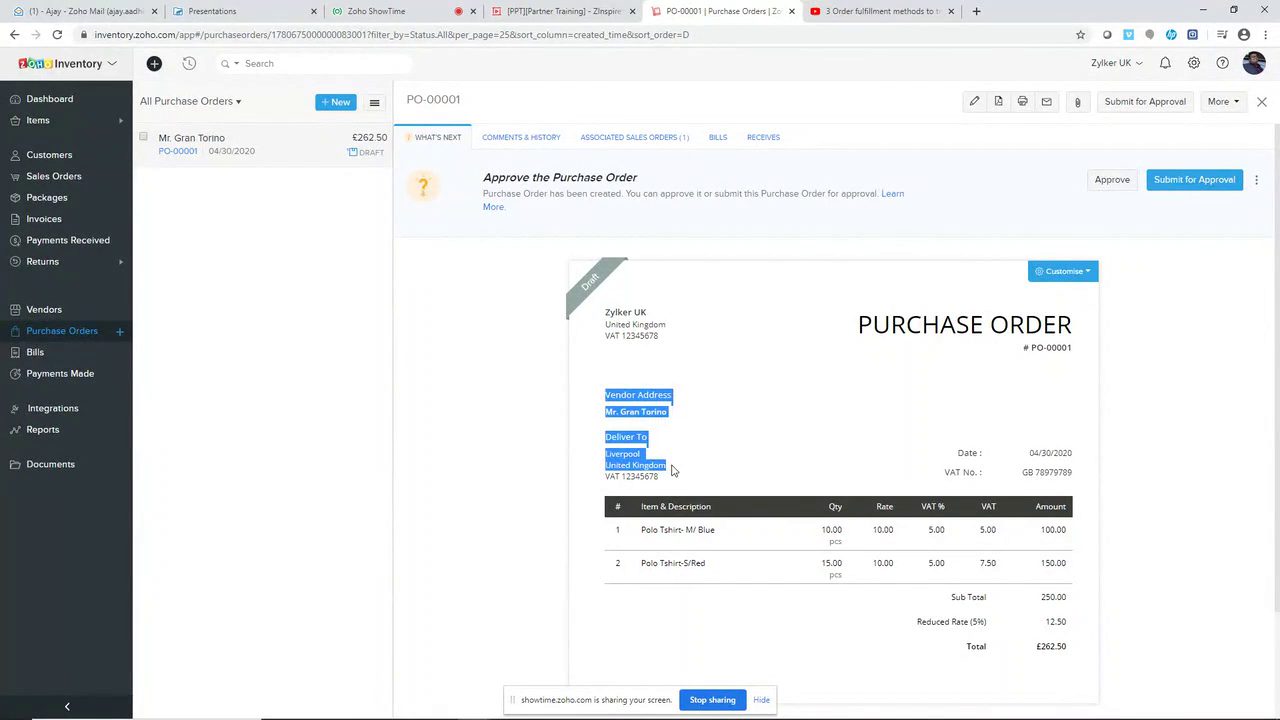
{"action": "left_click", "coordinate": [616, 470]}
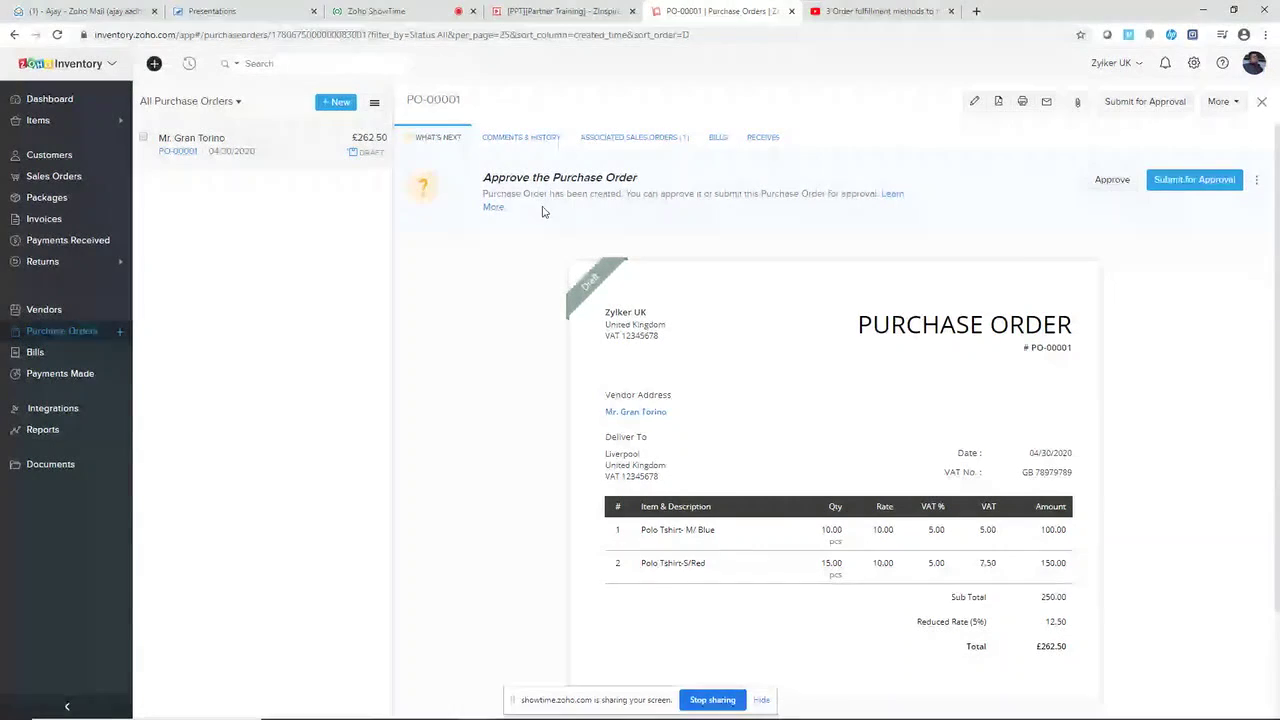
{"action": "left_click", "coordinate": [1114, 181]}
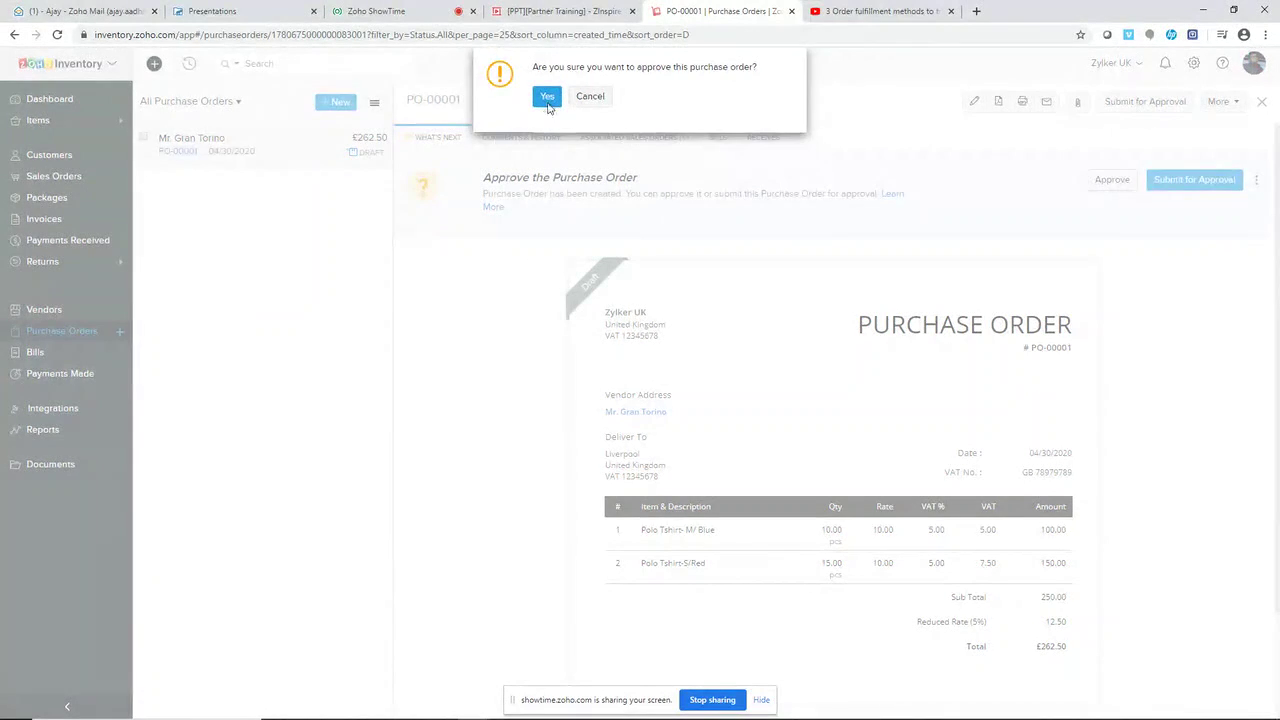
{"action": "left_click", "coordinate": [548, 104]}
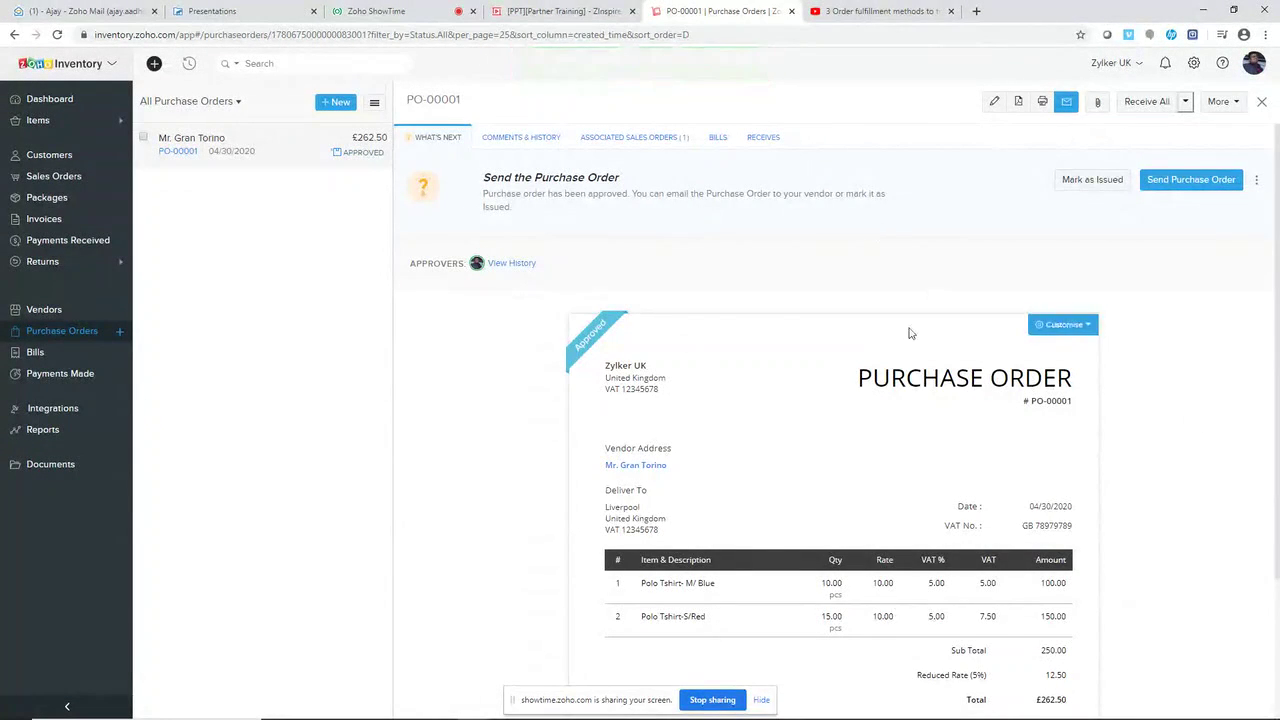
{"action": "left_click", "coordinate": [1092, 180]}
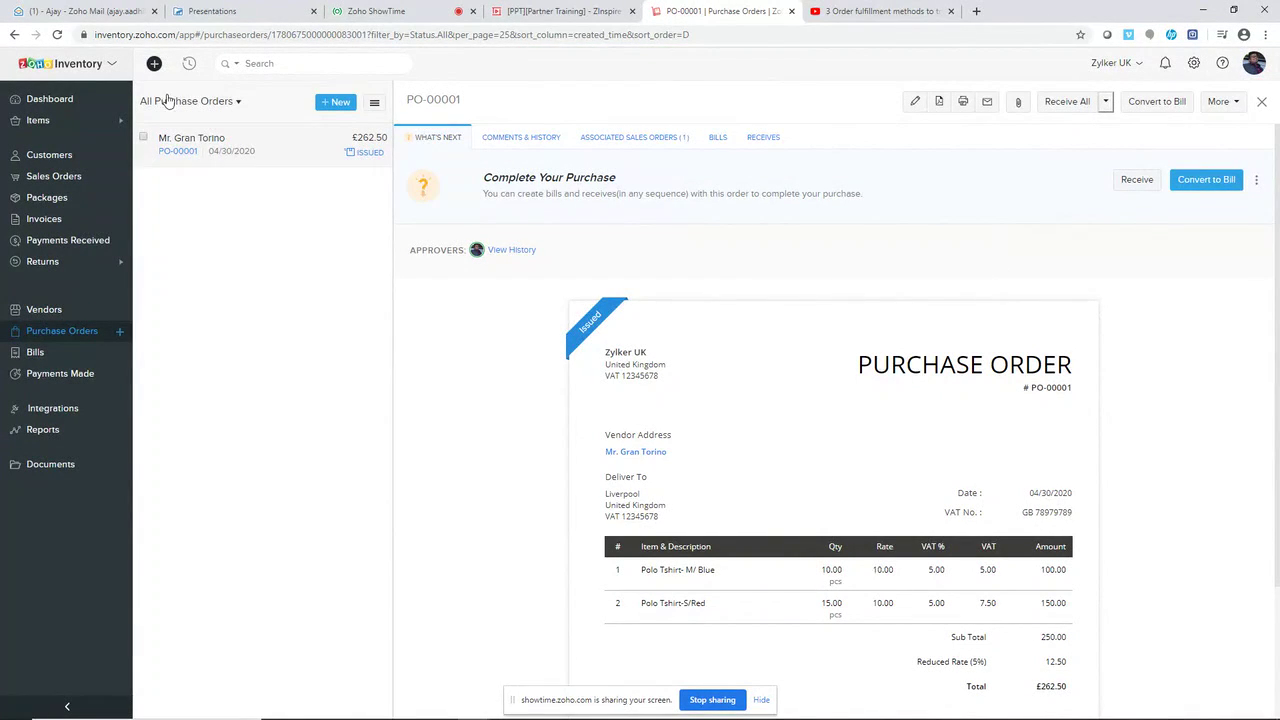
Examine the sales order associated with the purchase order and return to the purchase order through its backorder details
{"action": "left_click", "coordinate": [625, 144]}
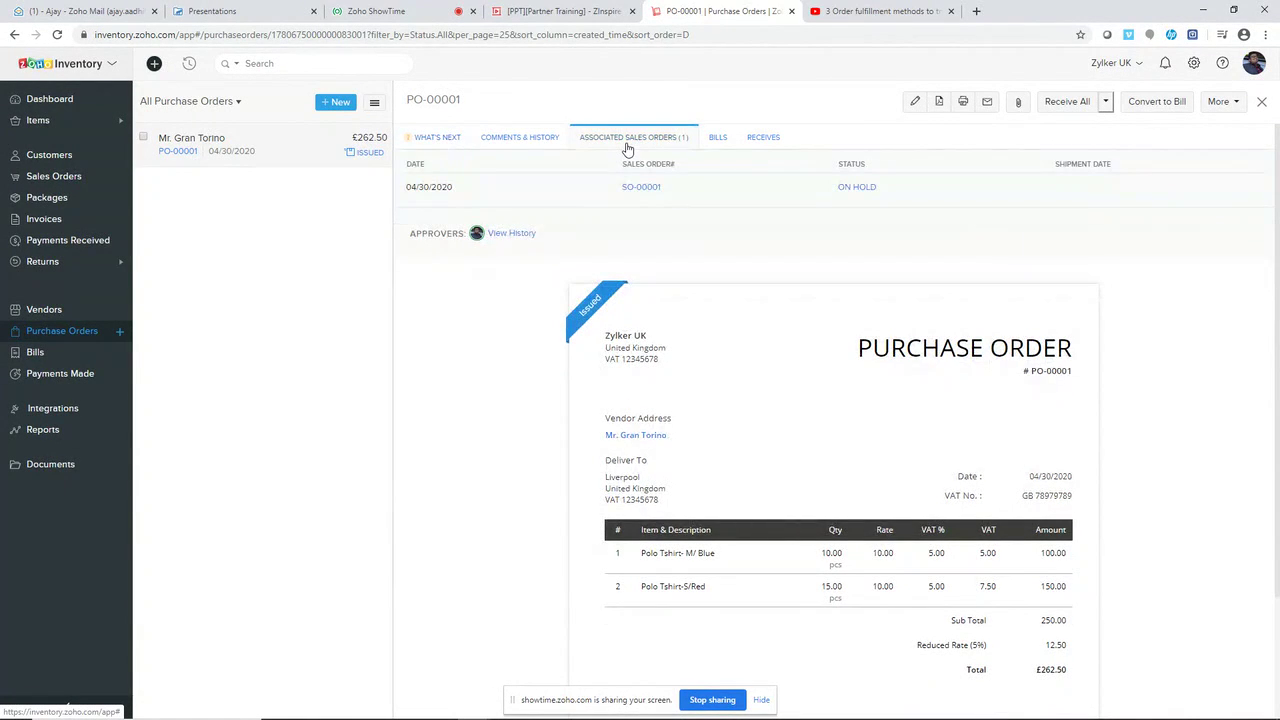
{"action": "left_click", "coordinate": [412, 10]}
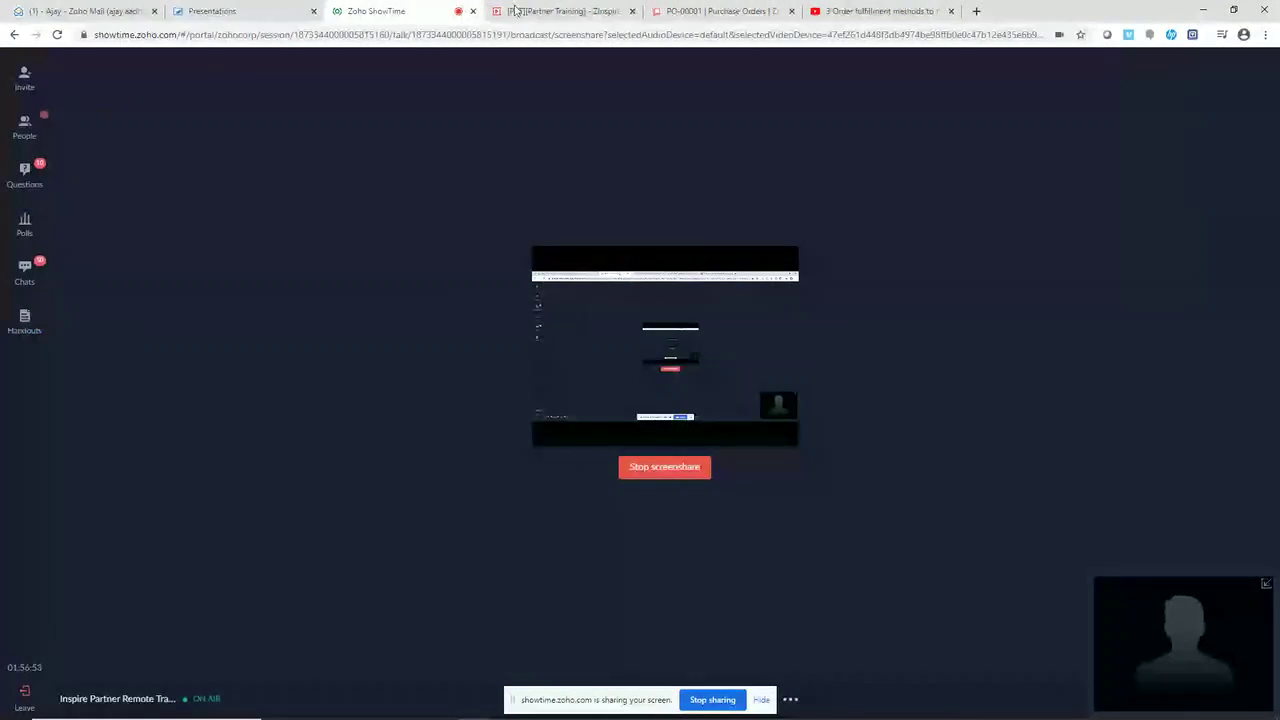
{"action": "left_click", "coordinate": [697, 11]}
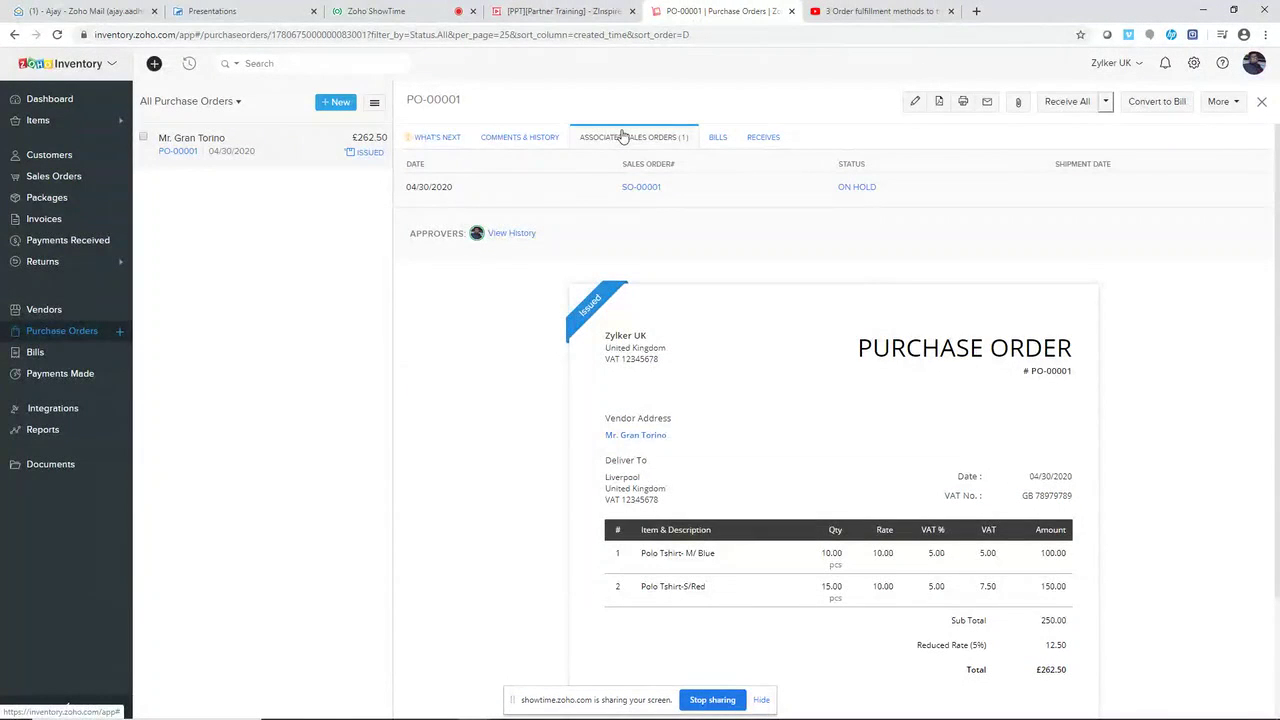
{"action": "left_click", "coordinate": [644, 190]}
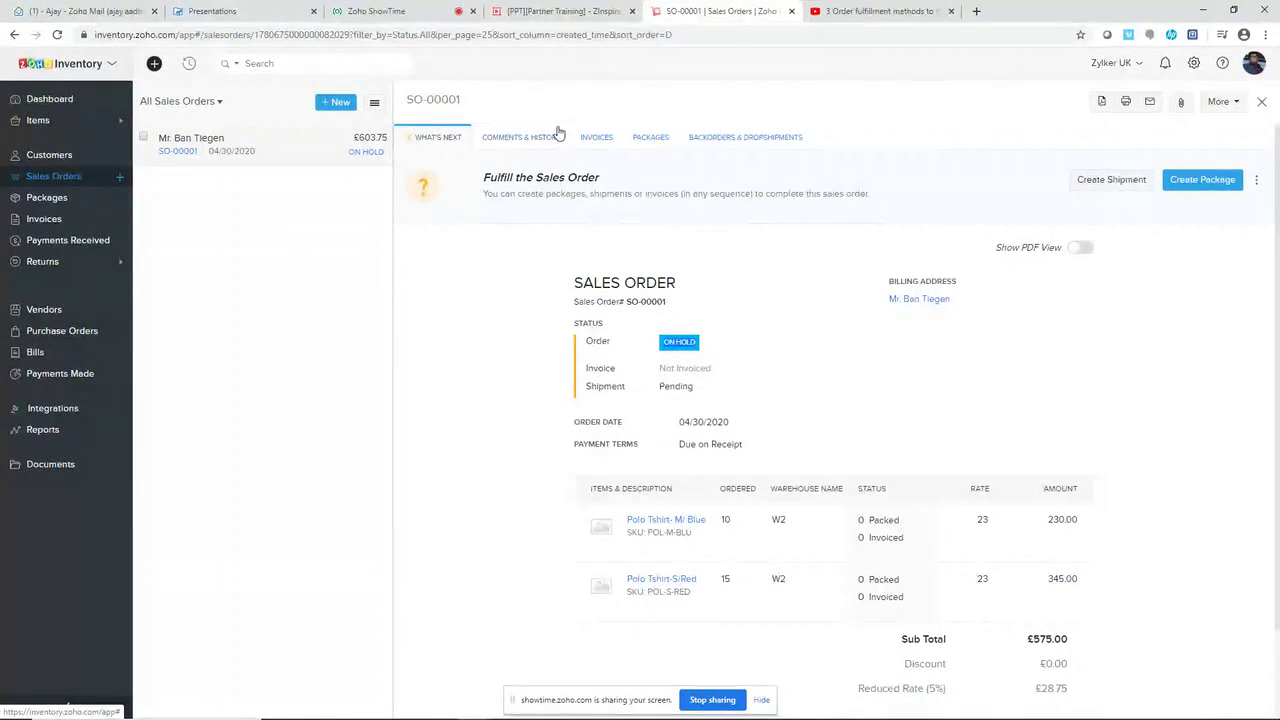
{"action": "left_click", "coordinate": [722, 139]}
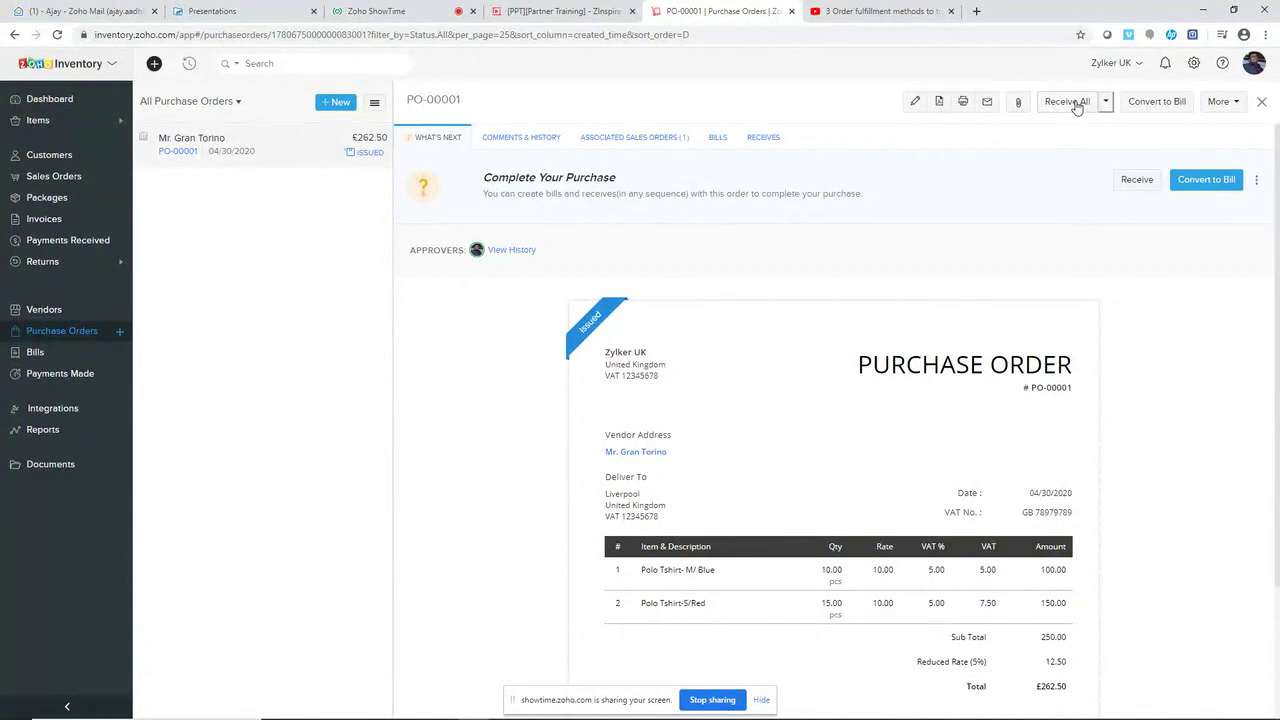
Receive all items of the purchase order, with purchase receive numbers set to be auto-generated
{"action": "left_click", "coordinate": [1105, 102]}
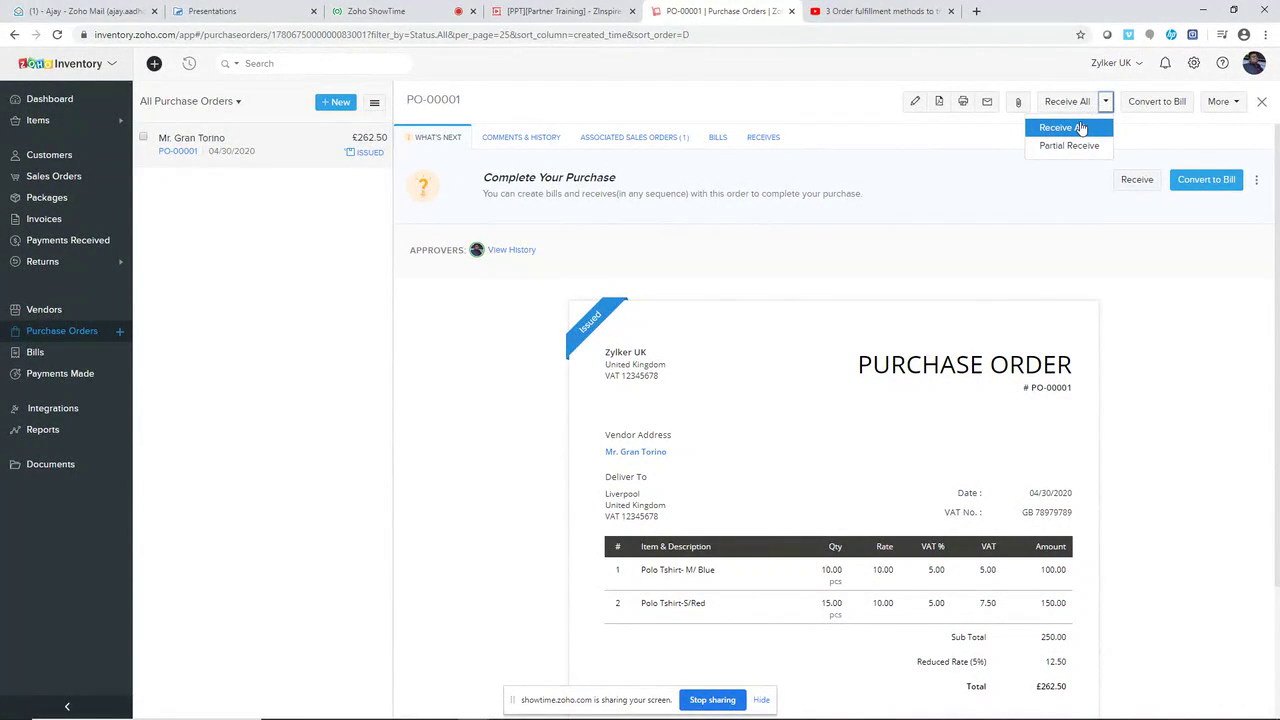
{"action": "left_click", "coordinate": [1080, 128]}
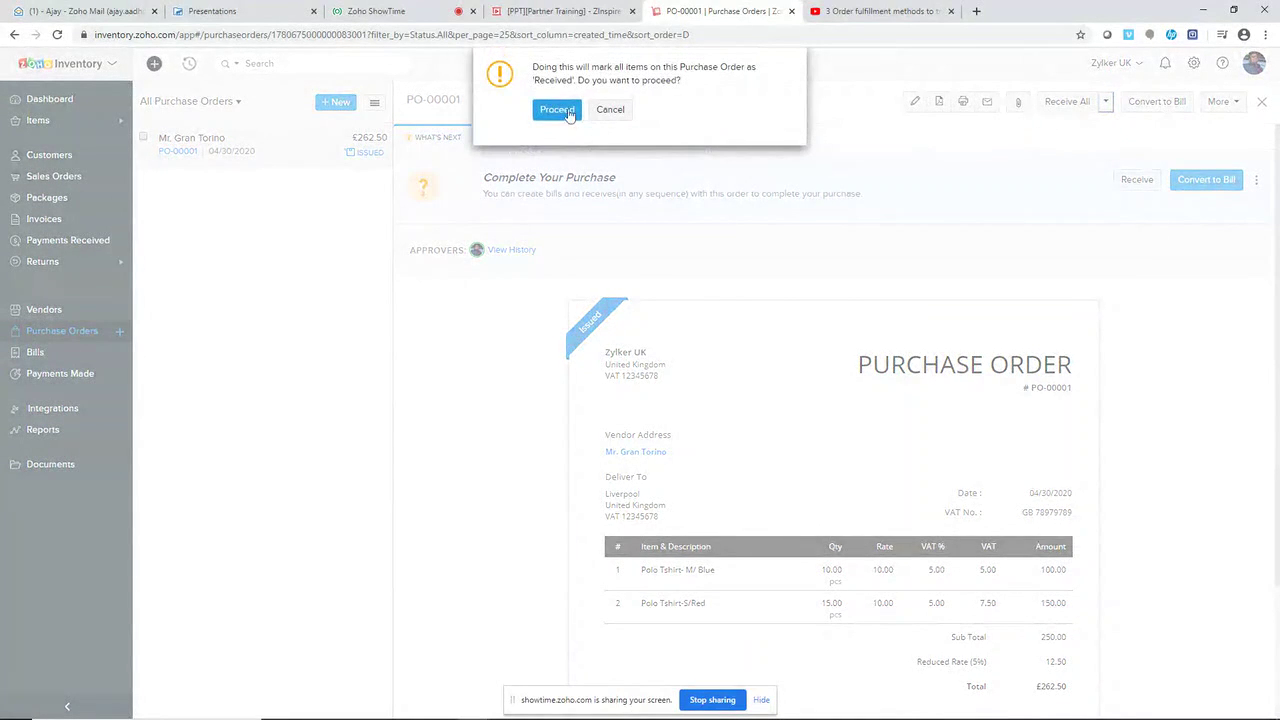
{"action": "left_click", "coordinate": [557, 110]}
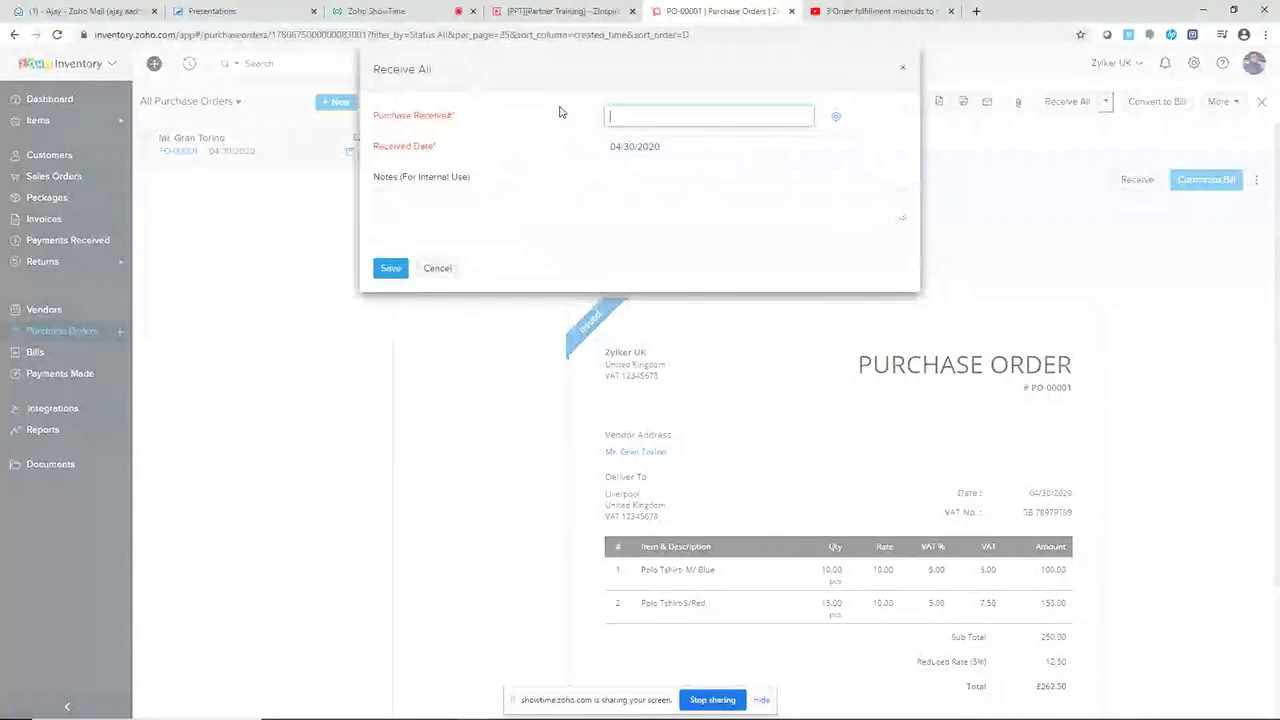
{"action": "left_click", "coordinate": [830, 114]}
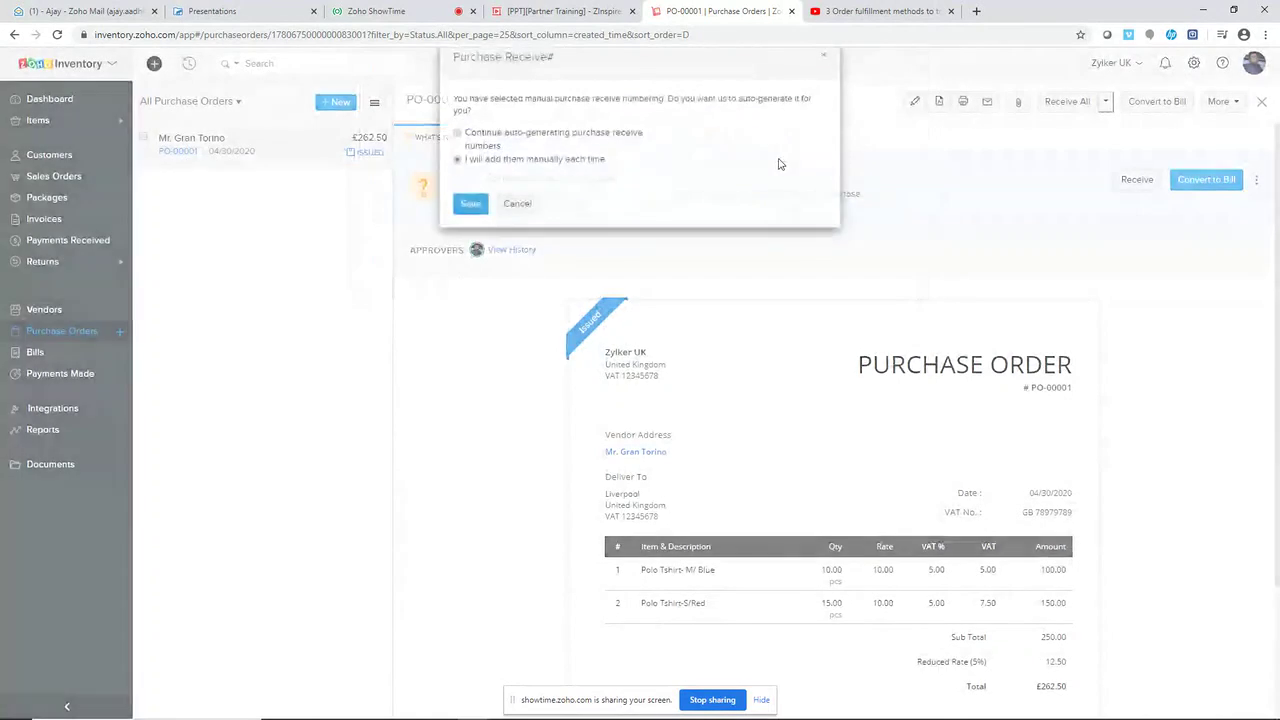
{"action": "left_click", "coordinate": [515, 149]}
{"action": "left_click", "coordinate": [469, 220]}
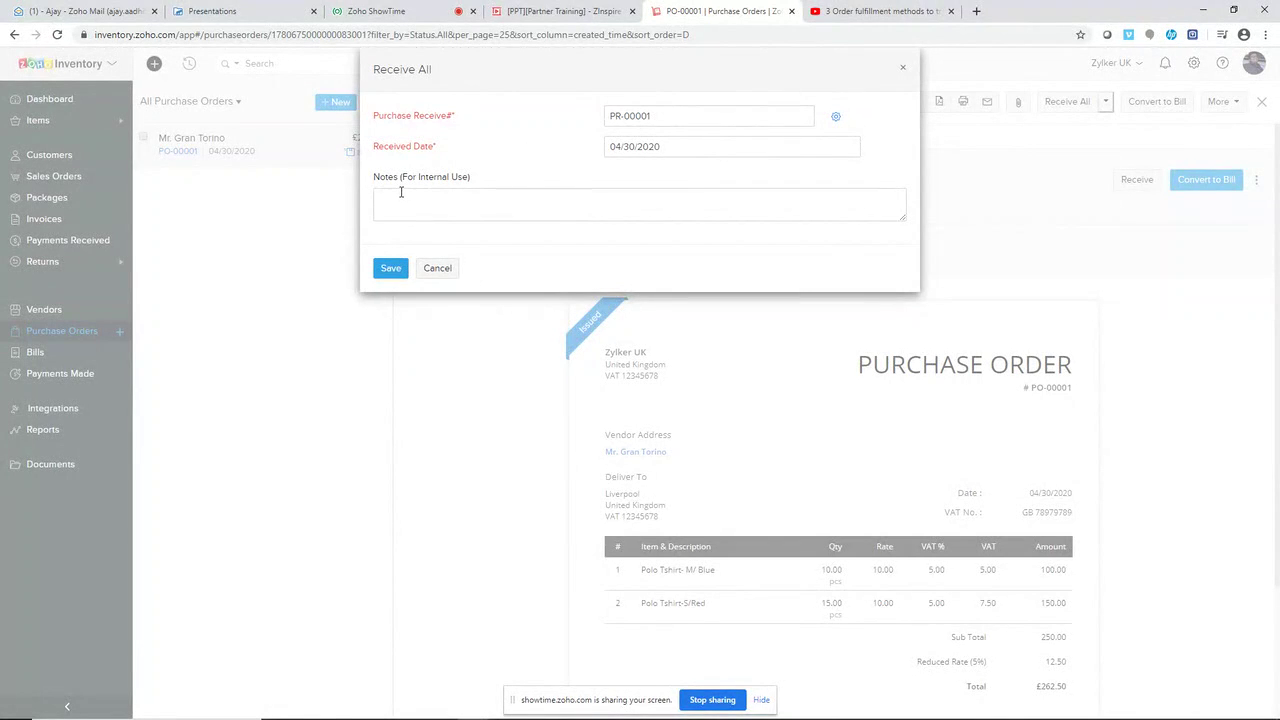
{"action": "left_click", "coordinate": [392, 268]}
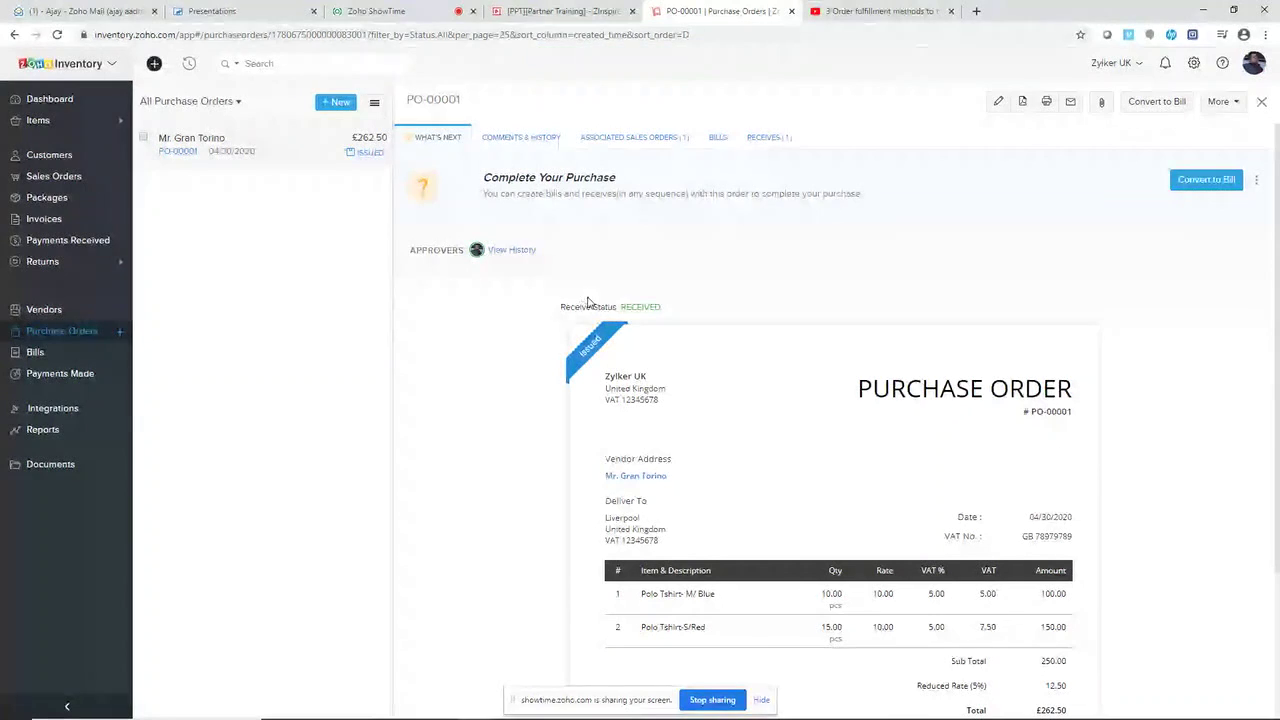
Examine the purchase order's receive status and the items and quantities listed on its purchase receive
{"action": "left_click_drag", "start_coordinate": [565, 307], "coordinate": [667, 314]}
{"action": "left_click", "coordinate": [689, 311]}
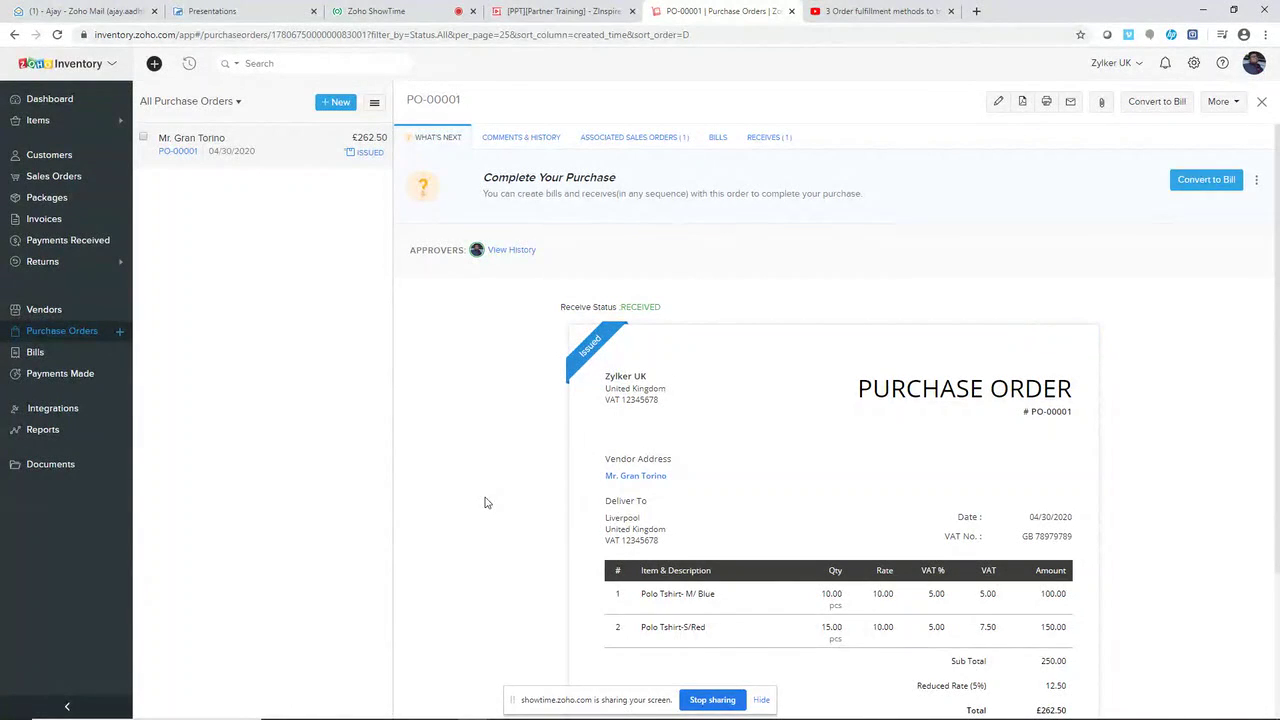
{"action": "left_click", "coordinate": [765, 139]}
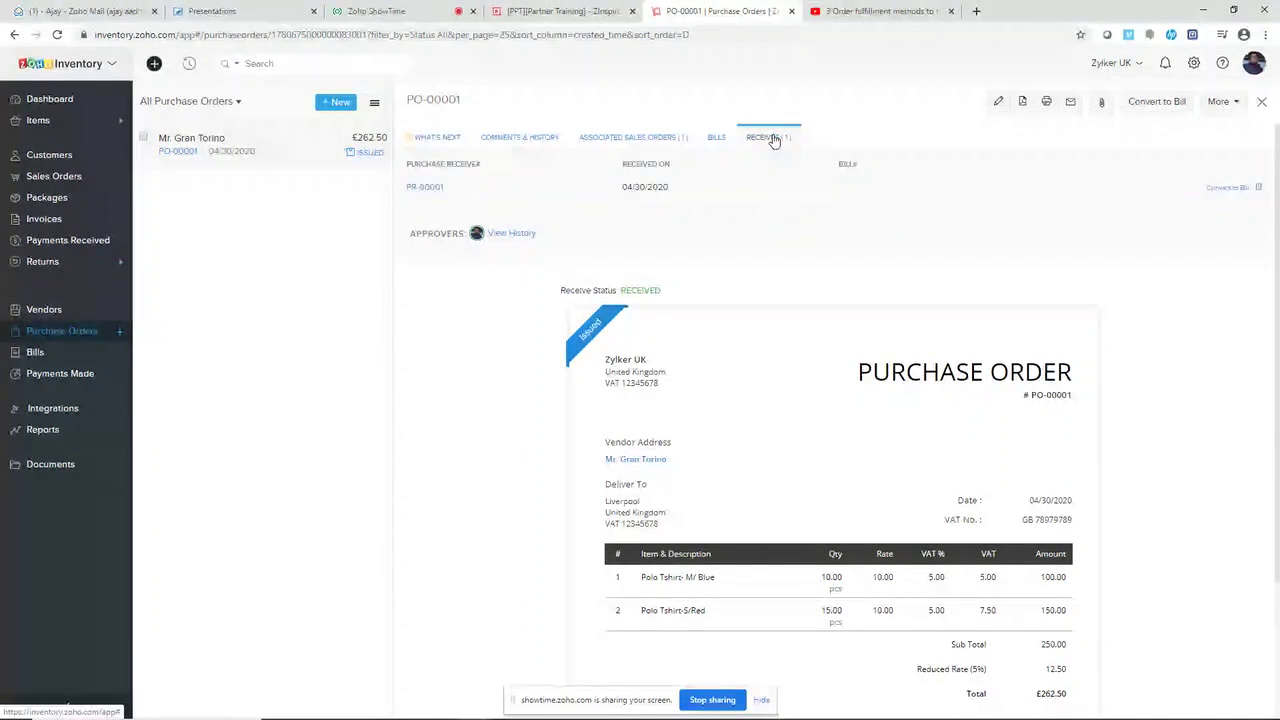
{"action": "left_click", "coordinate": [428, 190]}
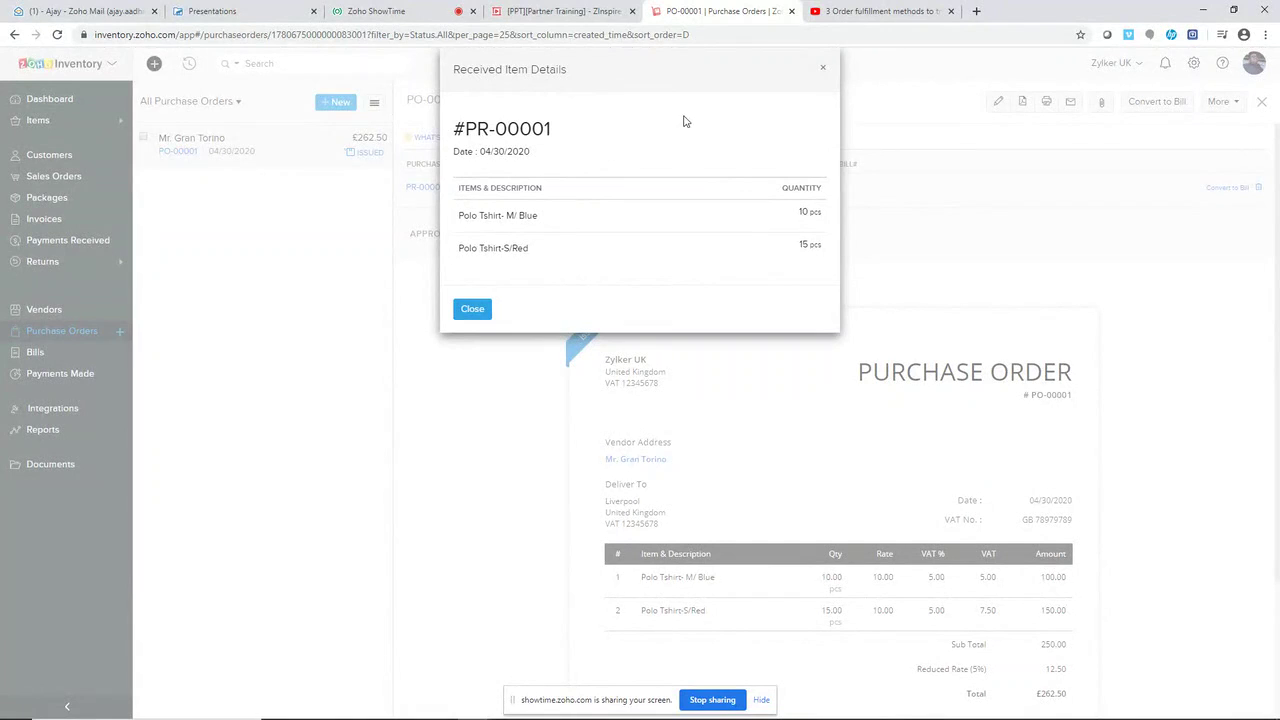
{"action": "left_click", "coordinate": [826, 67]}
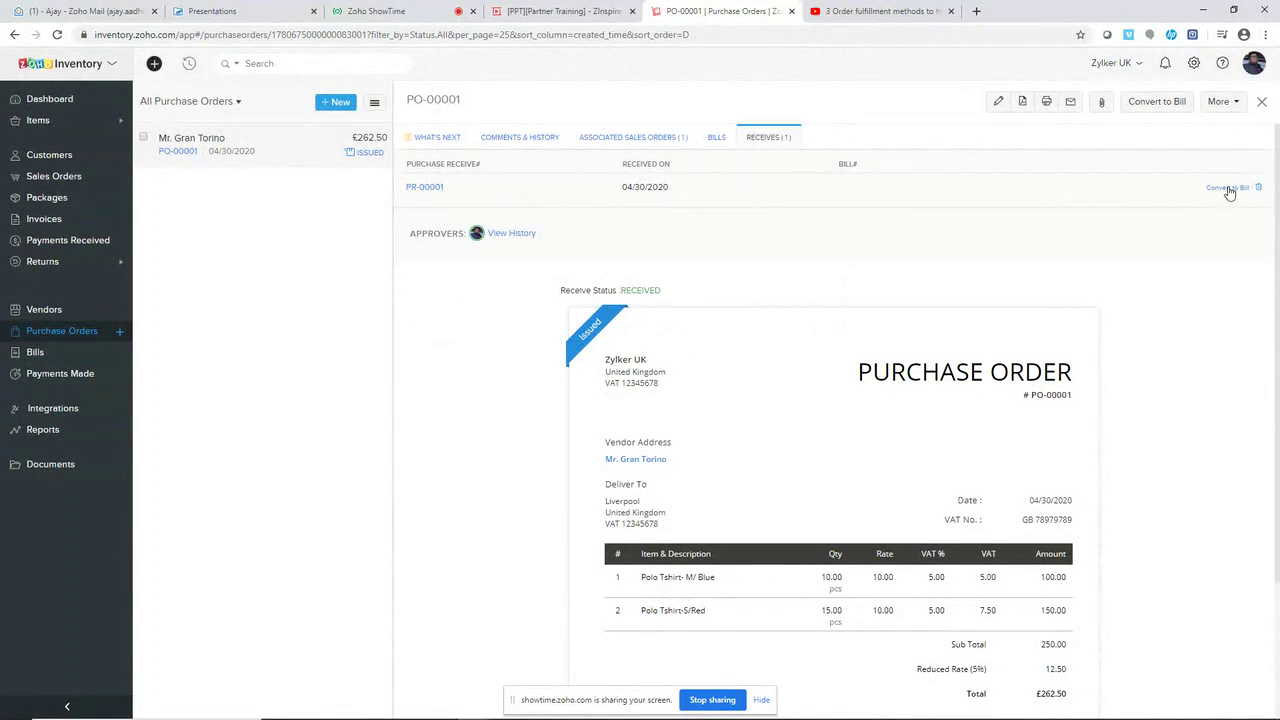
Convert the purchase receive to a bill numbered BIL0001 with warehouse W2 applied to the line items, and save it as a draft
{"action": "left_click", "coordinate": [1229, 189]}
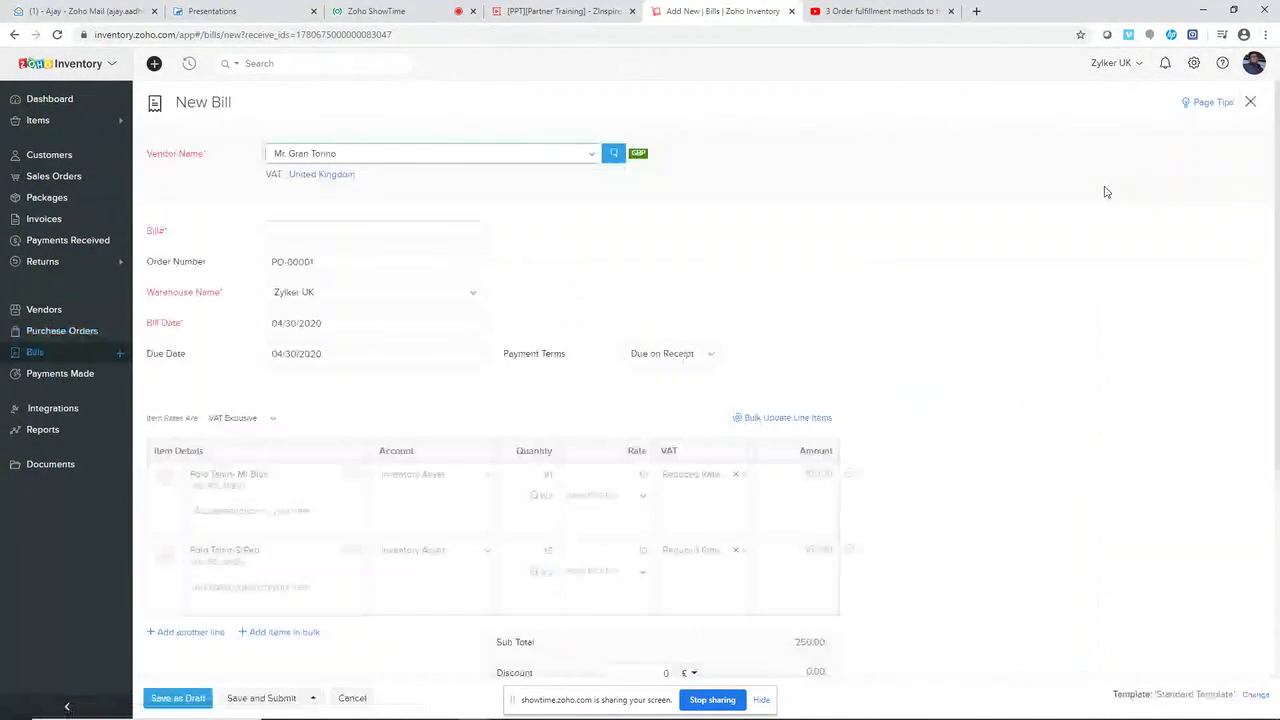
{"action": "left_click", "coordinate": [352, 228]}
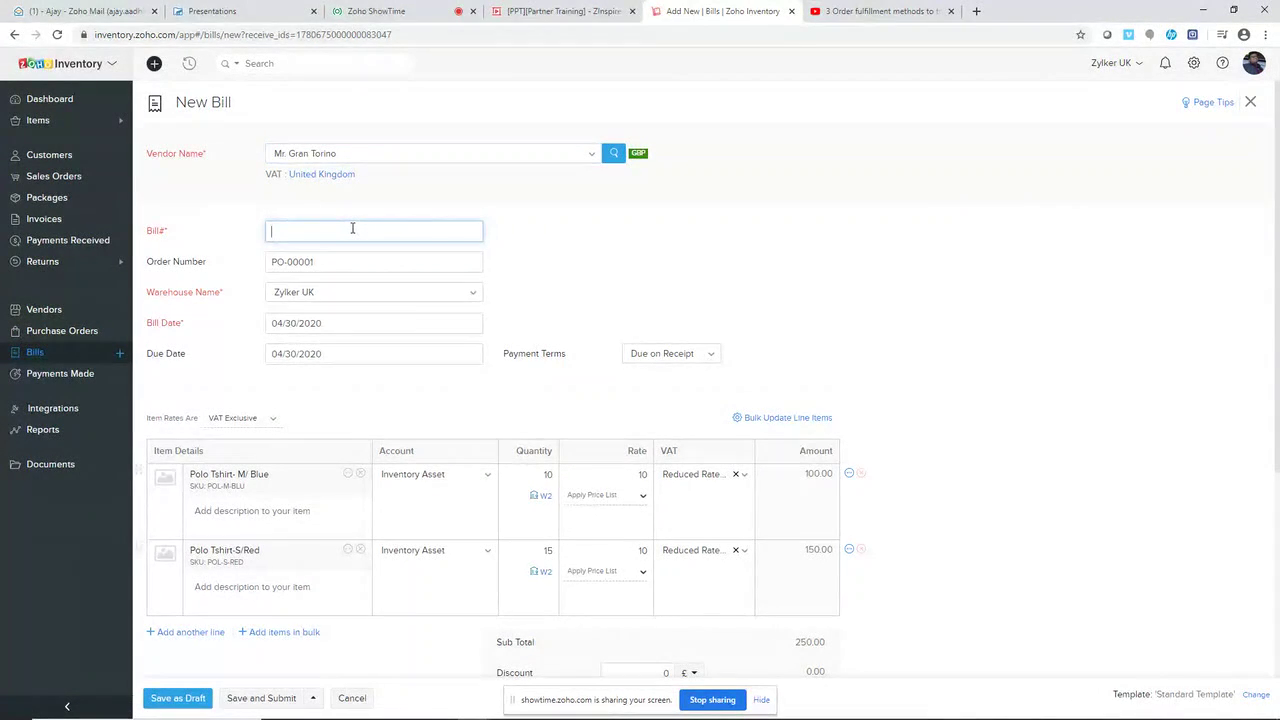
{"action": "type", "text": "BIL0001"}
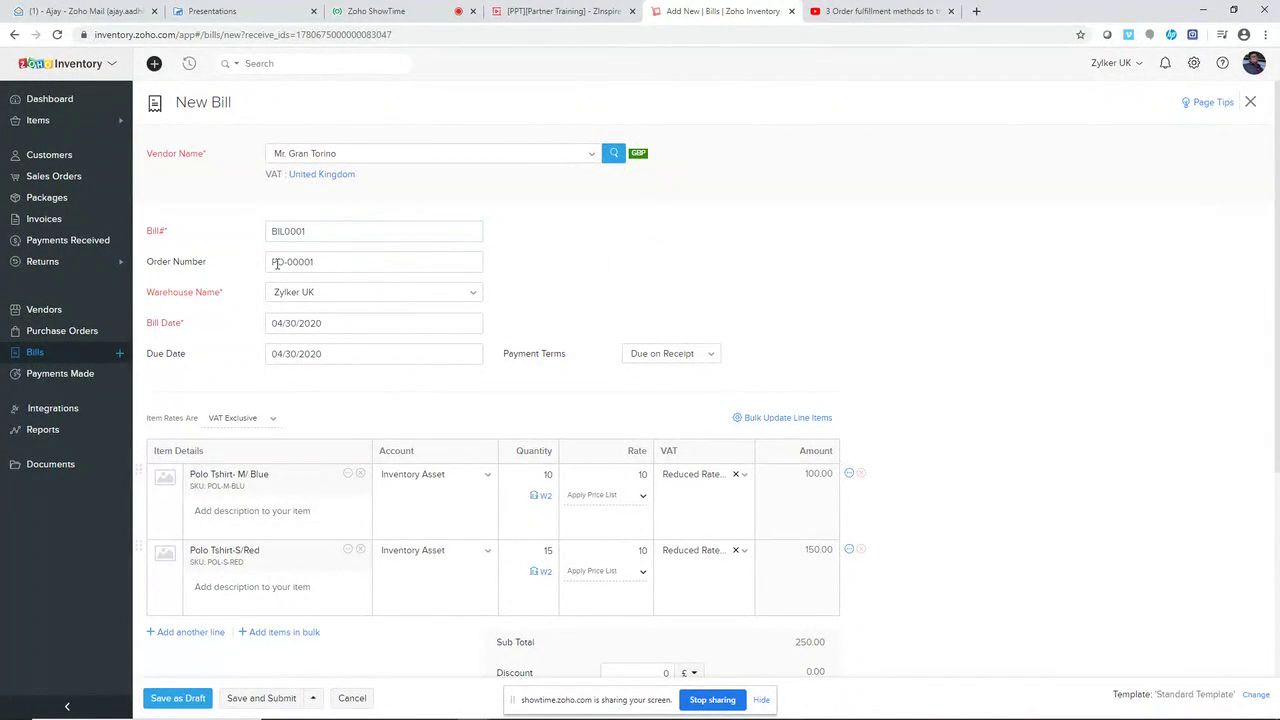
{"action": "left_click", "coordinate": [451, 297]}
{"action": "left_click", "coordinate": [337, 363]}
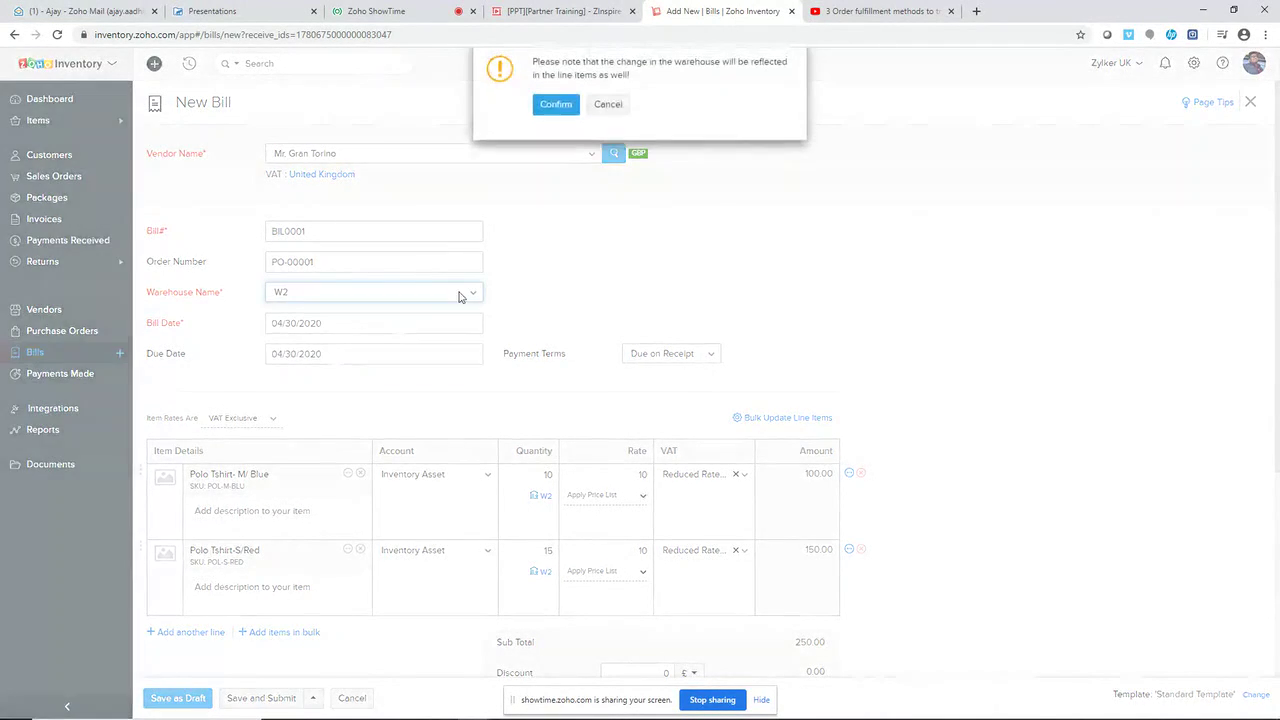
{"action": "left_click", "coordinate": [556, 110]}
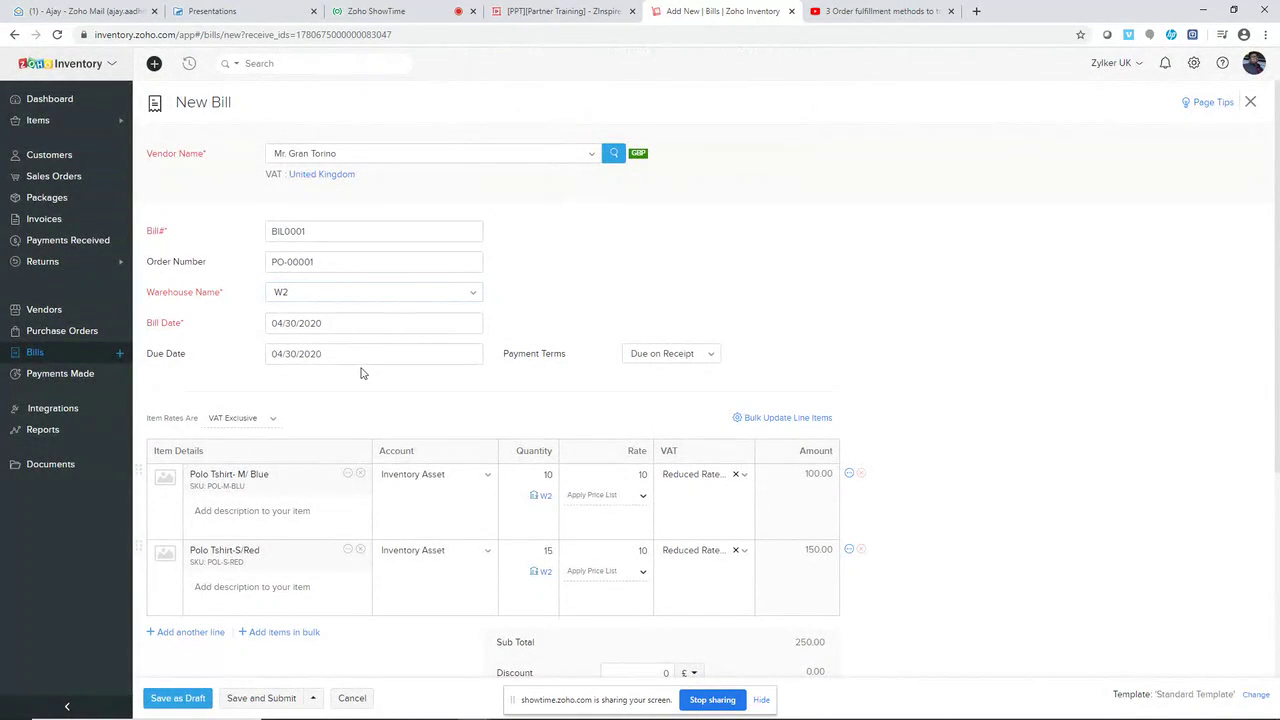
{"action": "scroll", "coordinate": [360, 371], "scroll_direction": "down", "scroll_amount": 3}
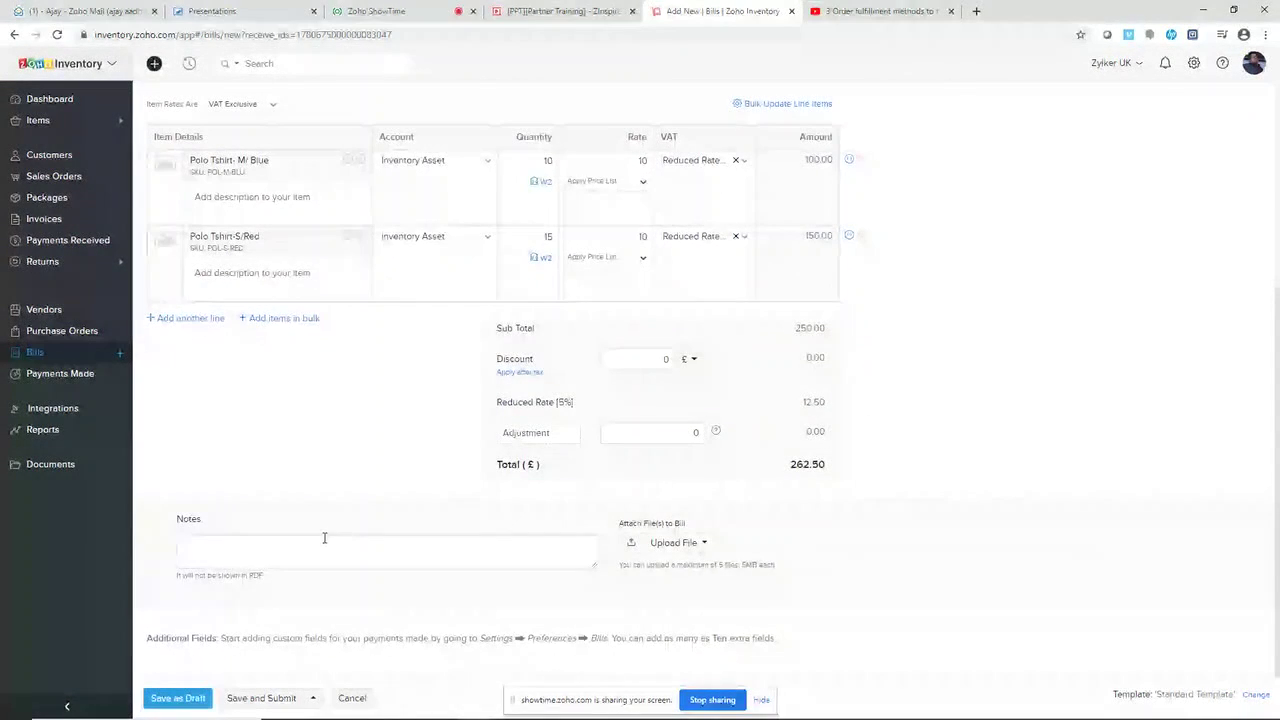
{"action": "left_click", "coordinate": [185, 700]}
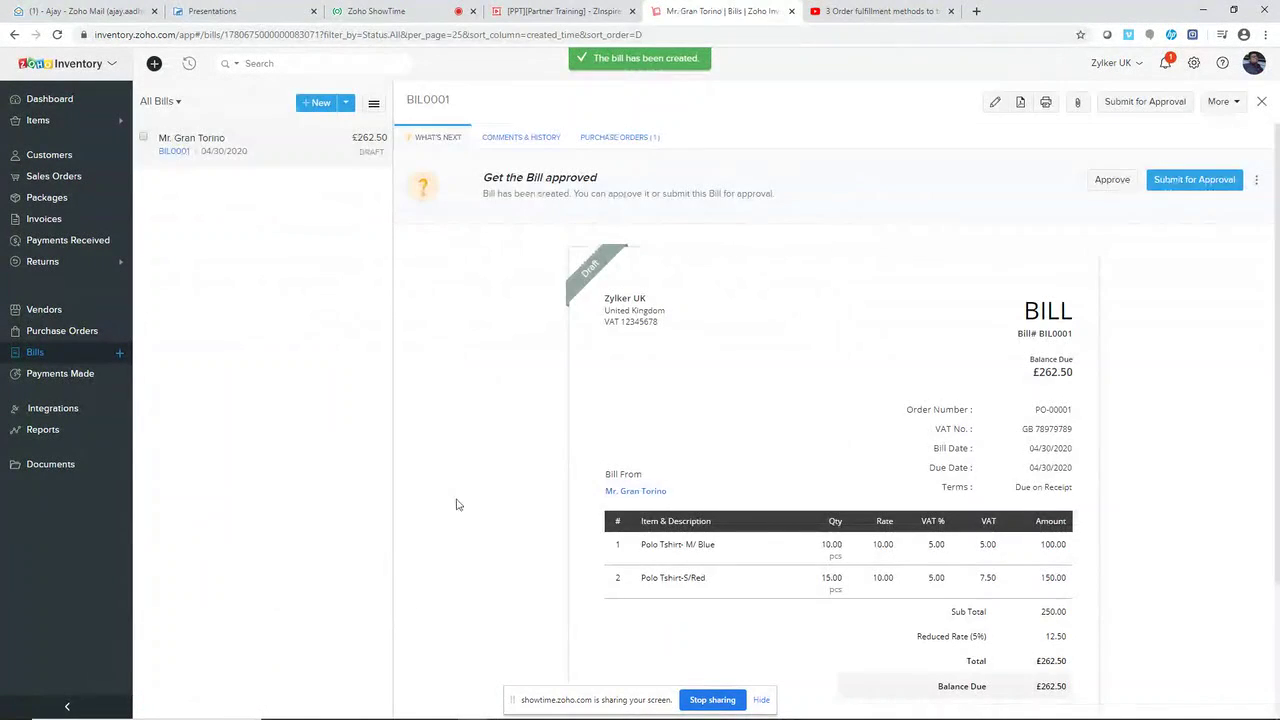
Approve the draft bill and reload the page to refresh its status
{"action": "left_click", "coordinate": [1116, 188]}
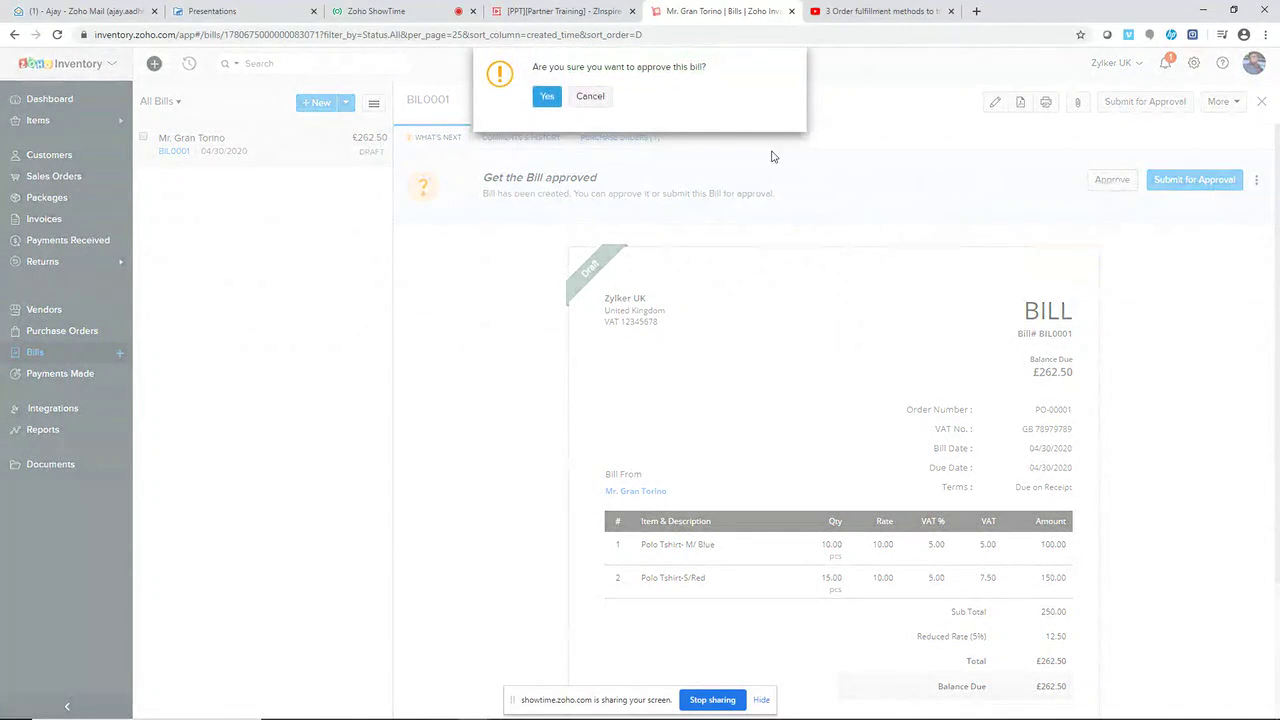
{"action": "left_click", "coordinate": [540, 100]}
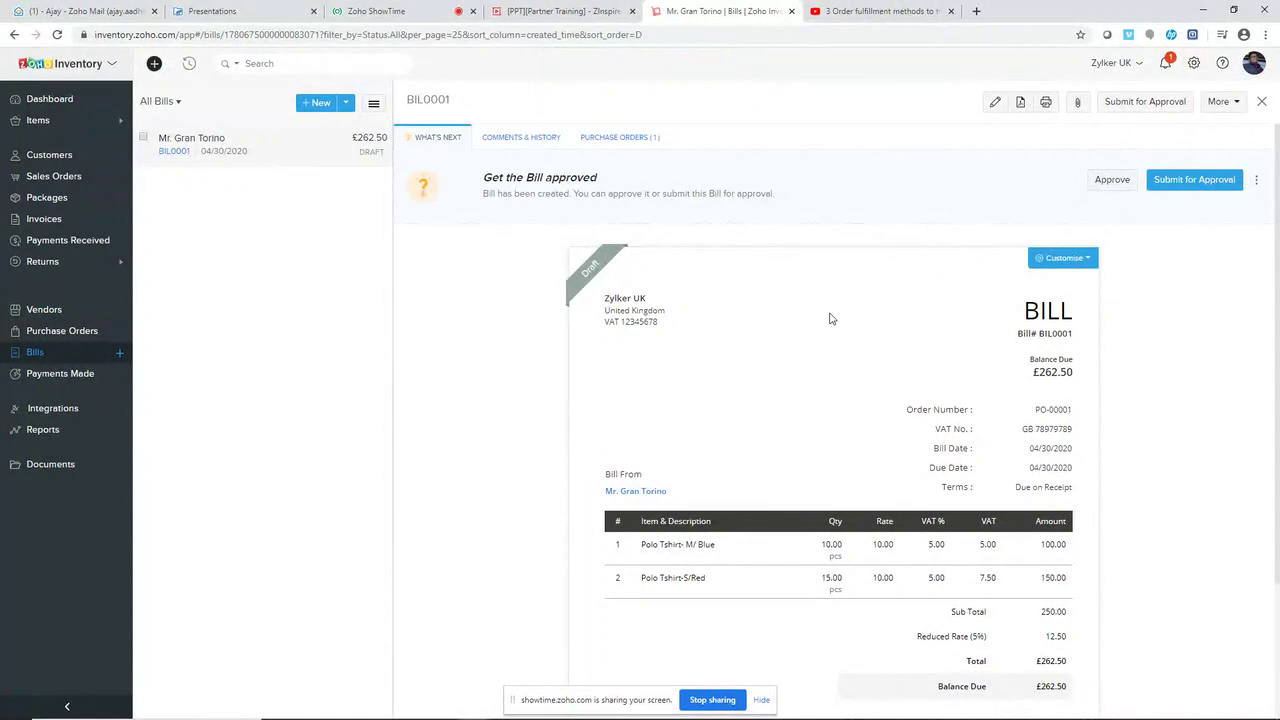
{"action": "left_click", "coordinate": [1104, 186]}
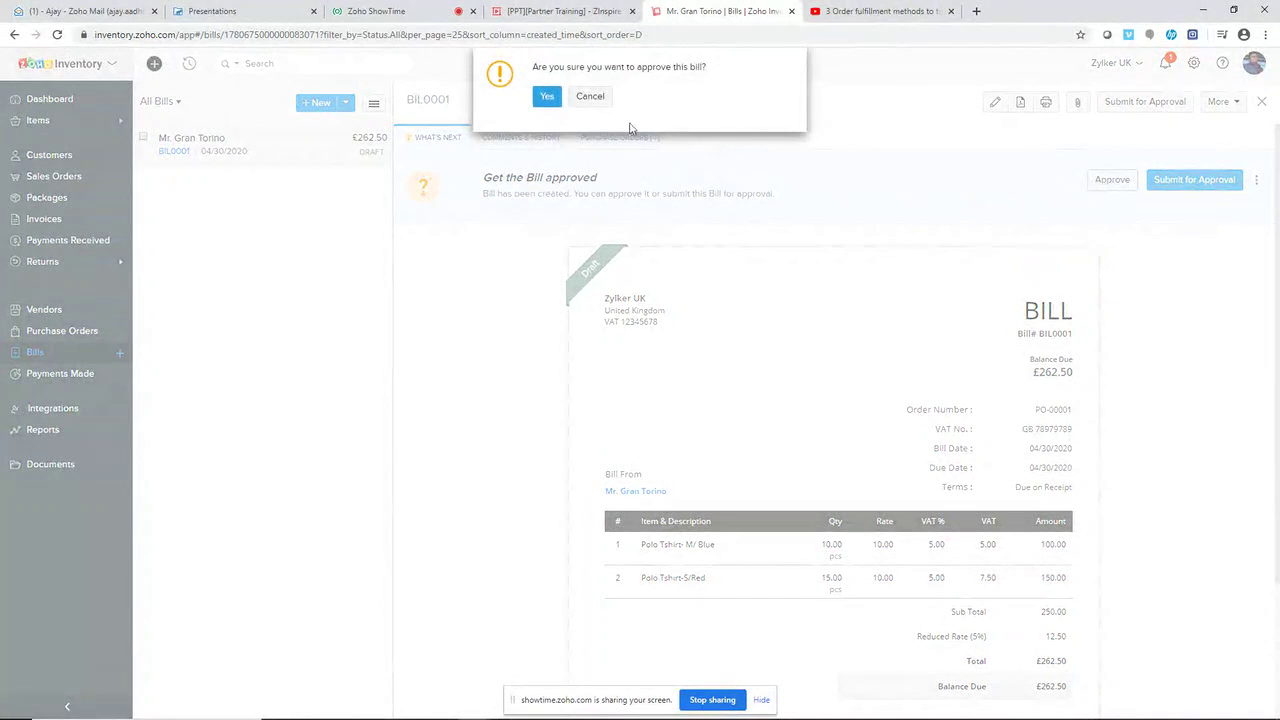
{"action": "left_click", "coordinate": [546, 97]}
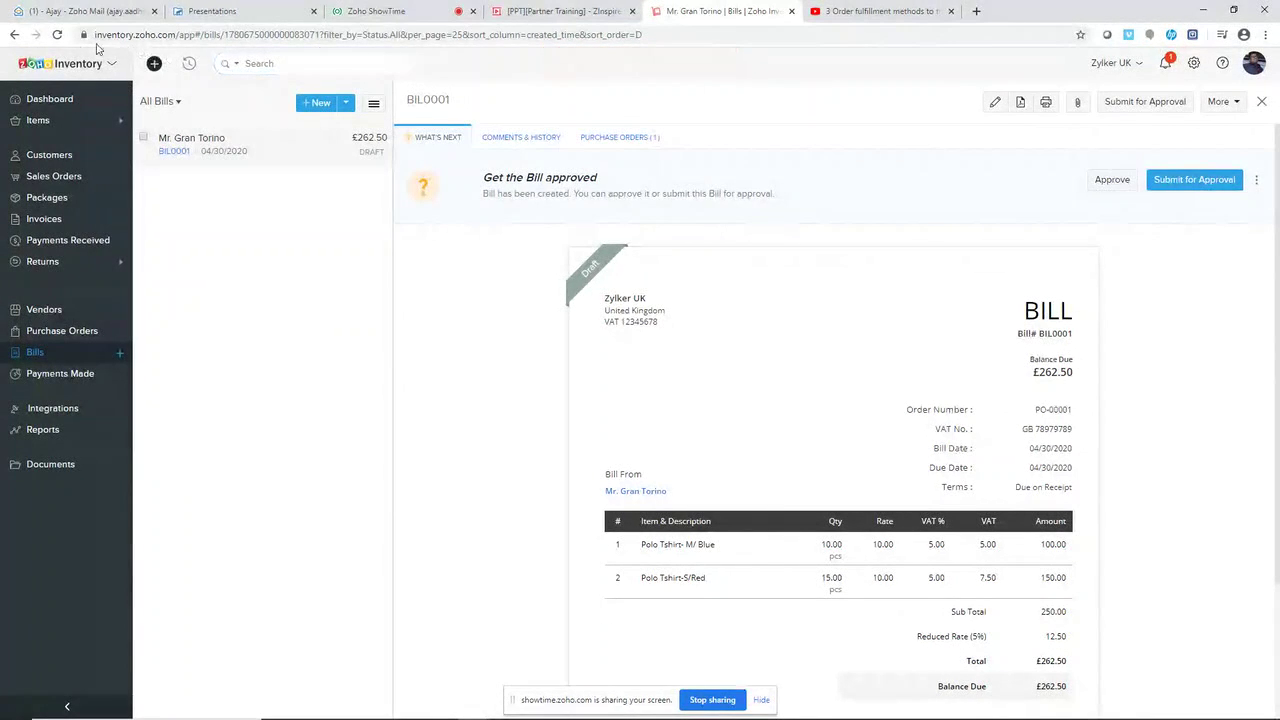
{"action": "left_click", "coordinate": [57, 35]}
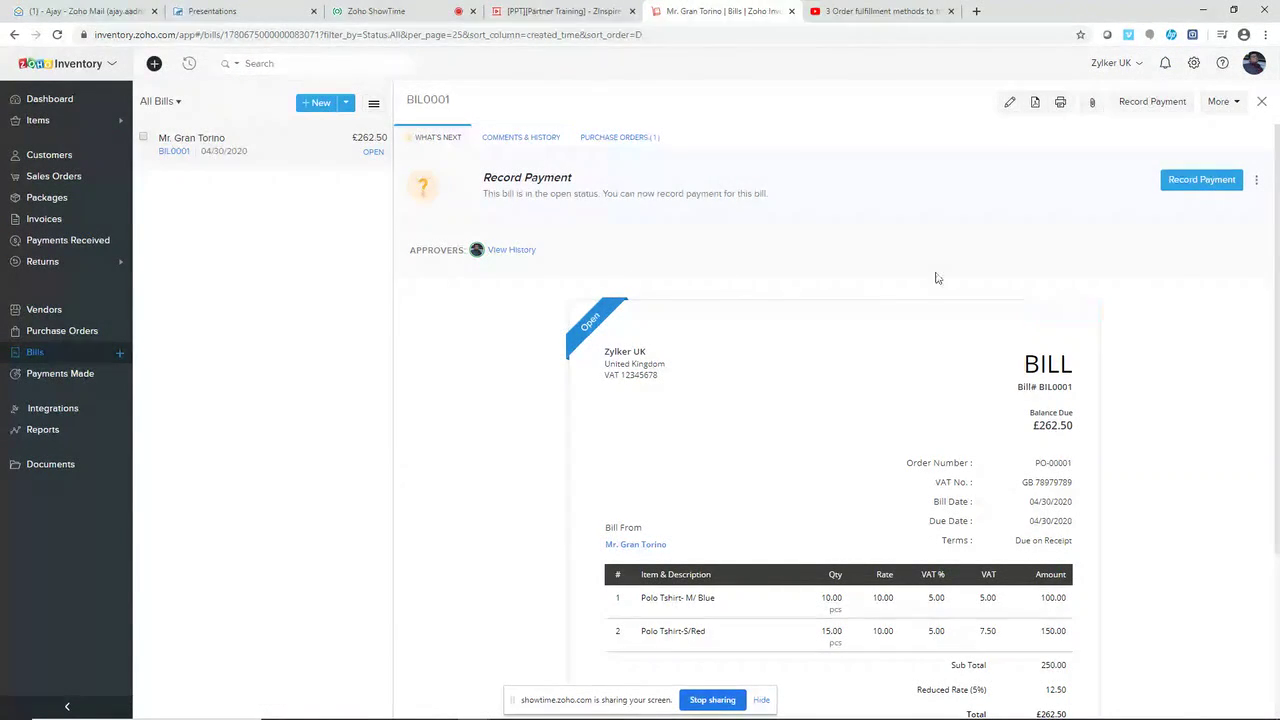
Record a payment of 262.5 GBP for the bill, with payment mode Cash and paid through Petty Cash
{"action": "left_click", "coordinate": [435, 8]}
{"action": "left_click", "coordinate": [680, 10]}
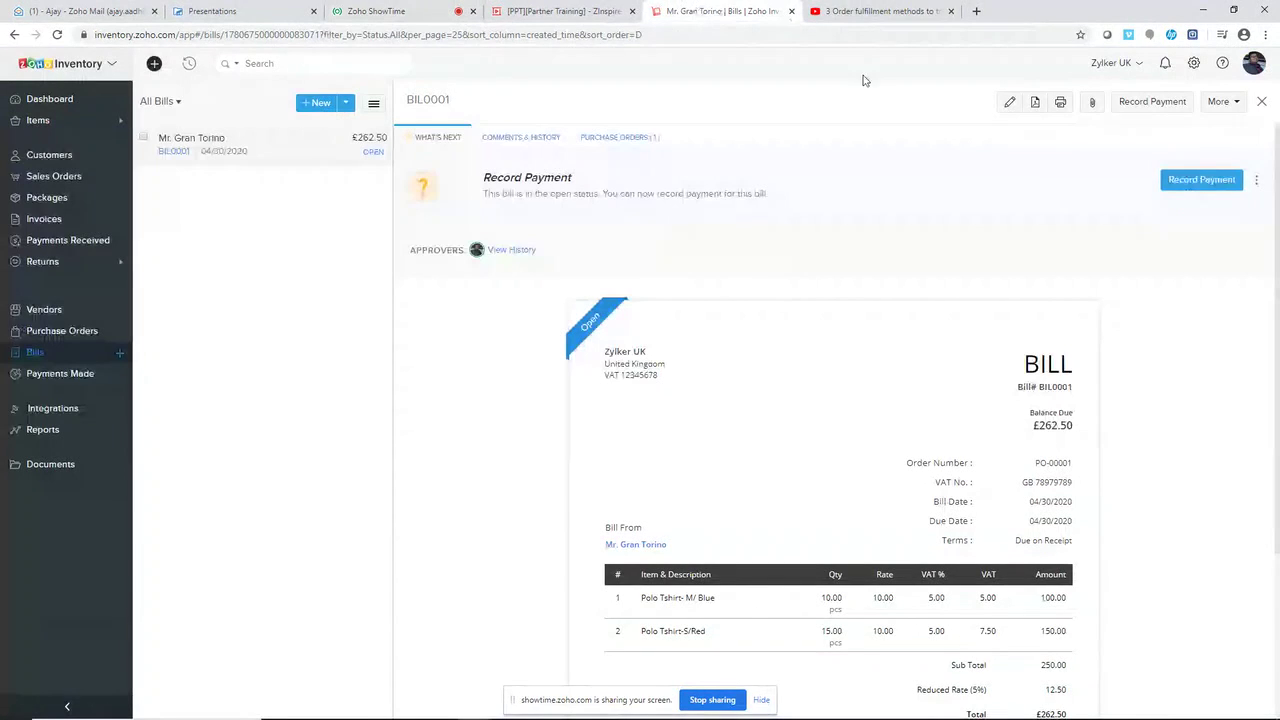
{"action": "left_click", "coordinate": [1216, 180]}
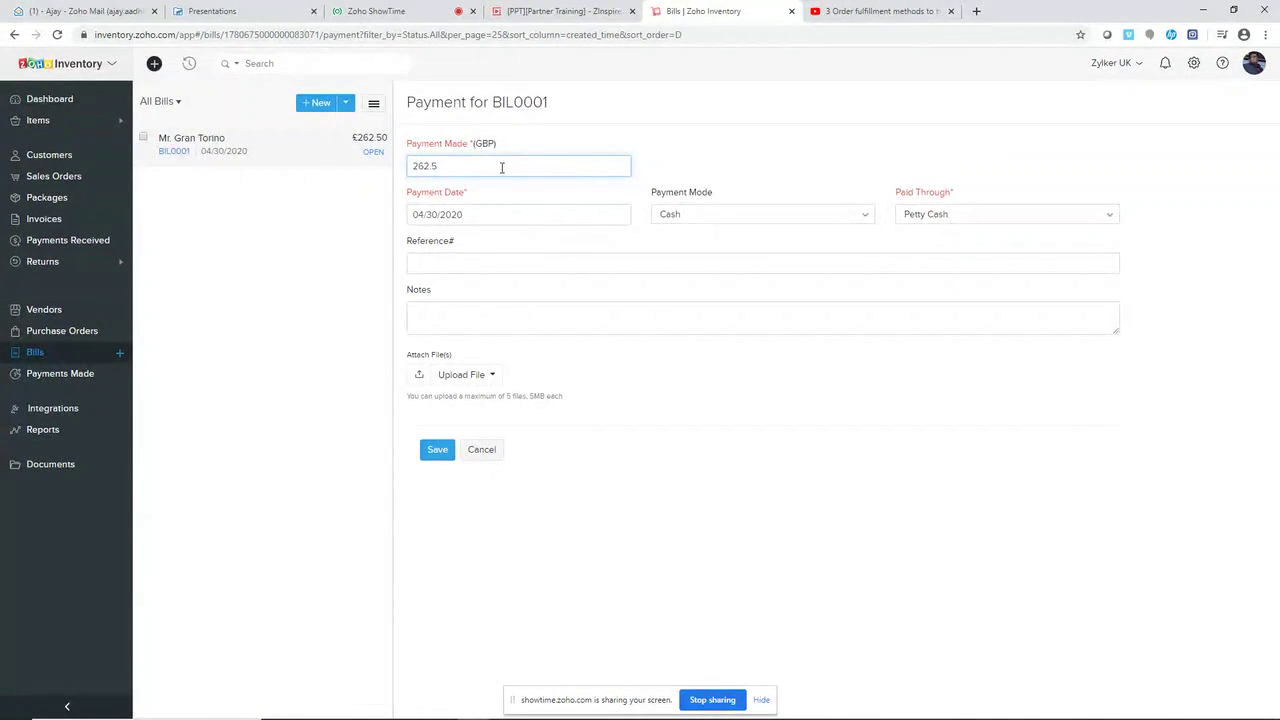
{"action": "left_click", "coordinate": [748, 216]}
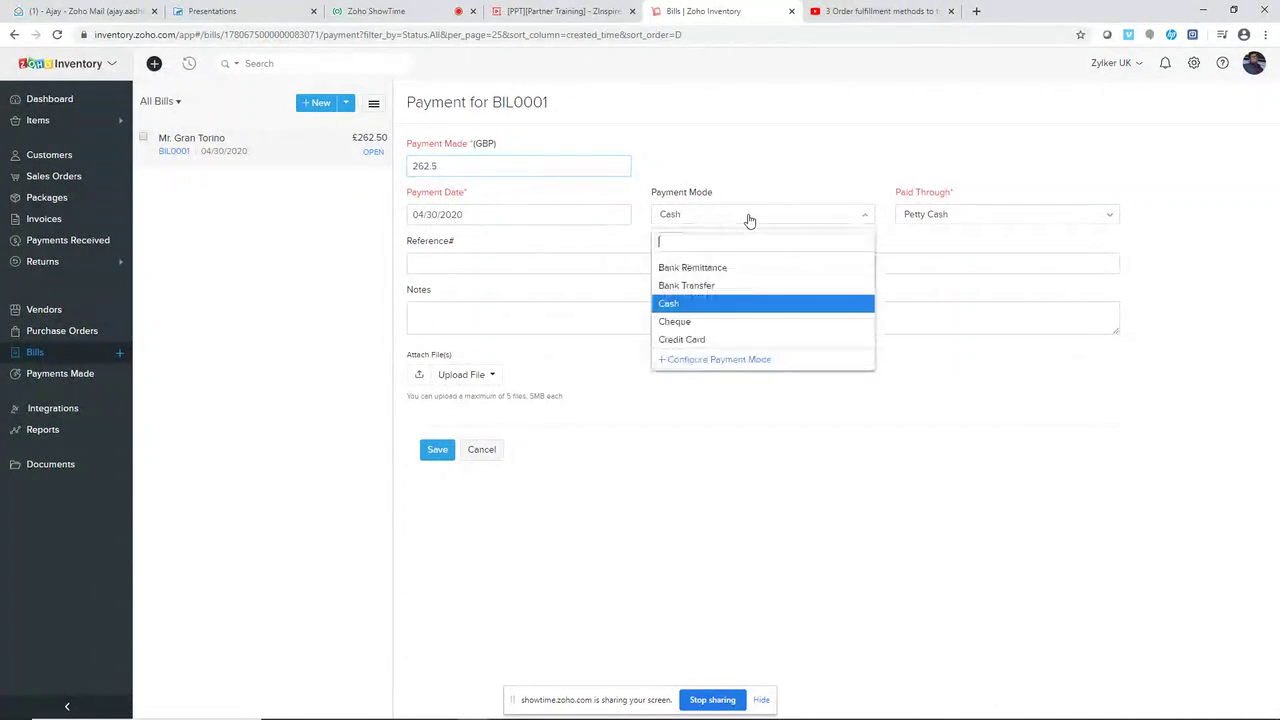
{"action": "left_click", "coordinate": [754, 301]}
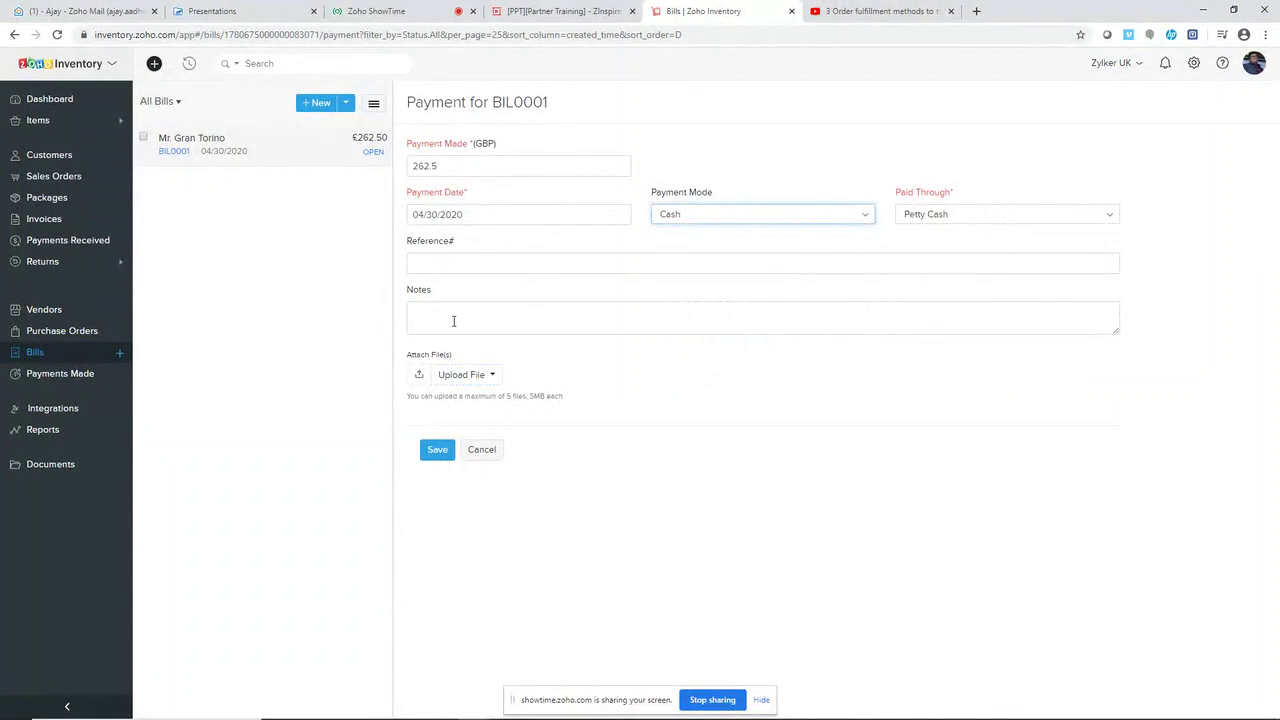
{"action": "left_click", "coordinate": [437, 453]}
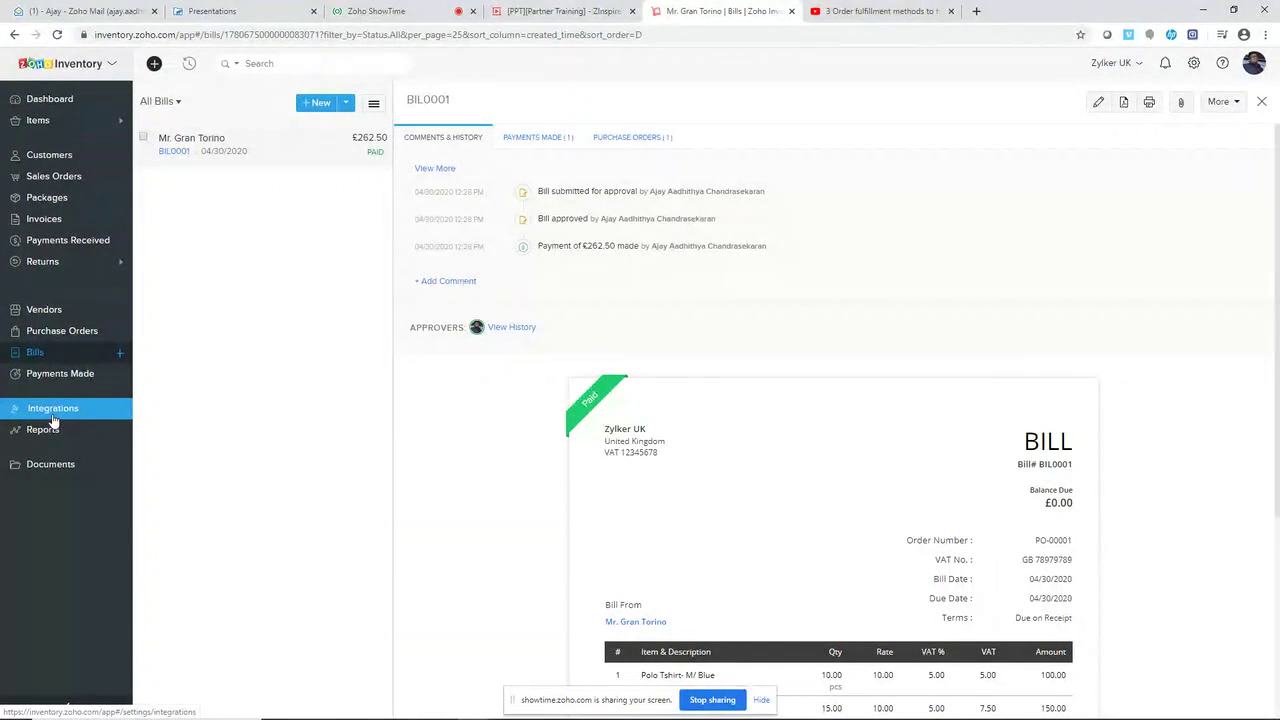
Open the purchase order linked to the bill and examine its receive status, bill status, items and warehouse
{"action": "left_click", "coordinate": [600, 146]}
{"action": "left_click", "coordinate": [712, 187]}
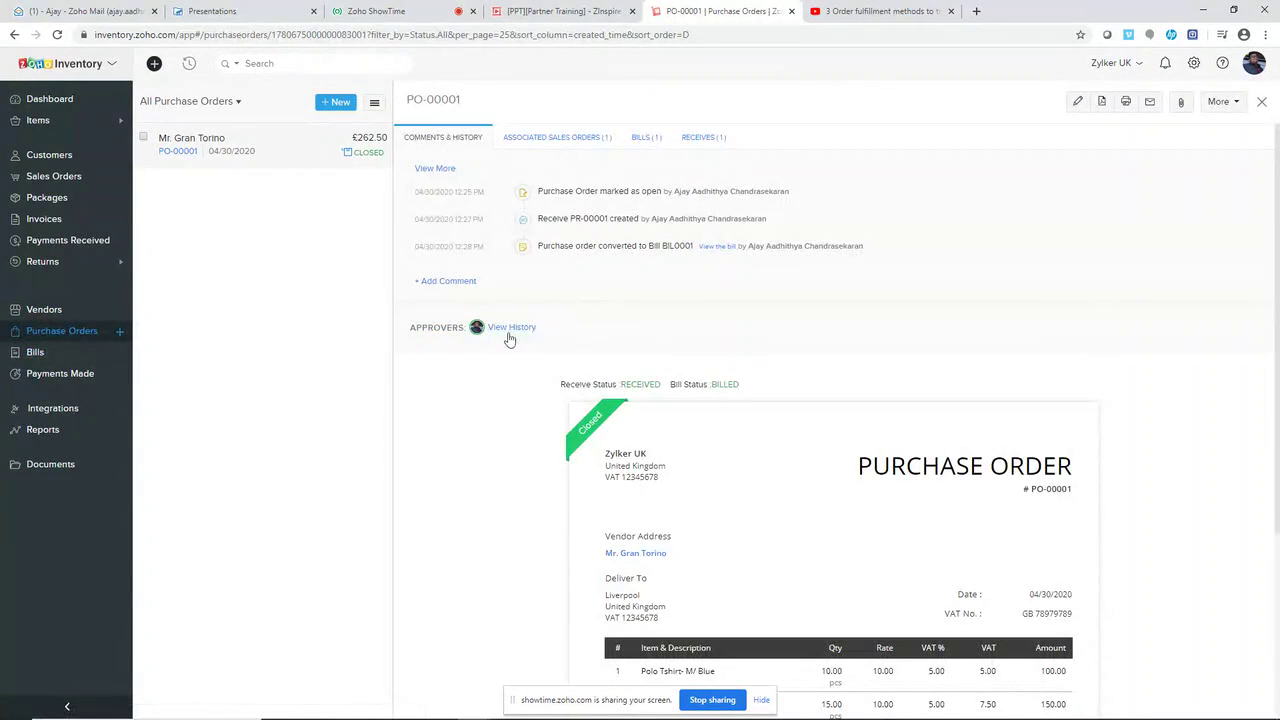
{"action": "left_click_drag", "start_coordinate": [563, 384], "coordinate": [749, 386]}
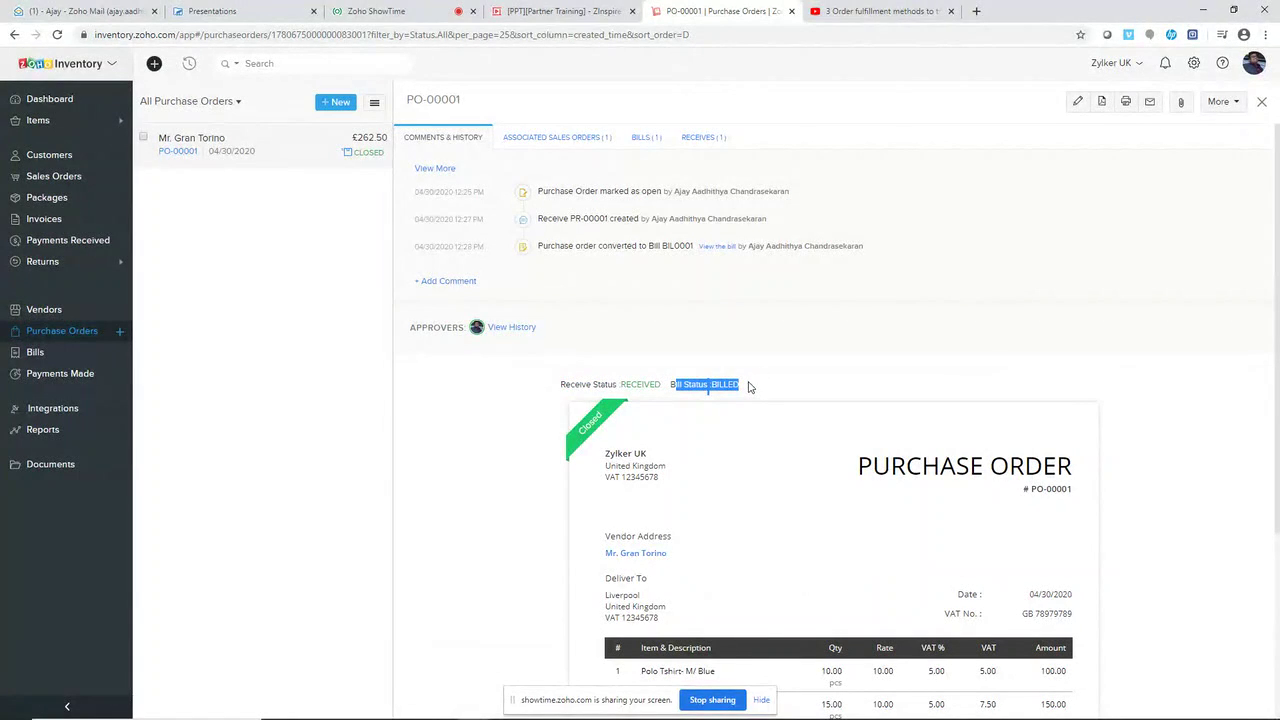
{"action": "left_click", "coordinate": [766, 375]}
{"action": "scroll", "coordinate": [749, 383], "scroll_direction": "down", "scroll_amount": 3}
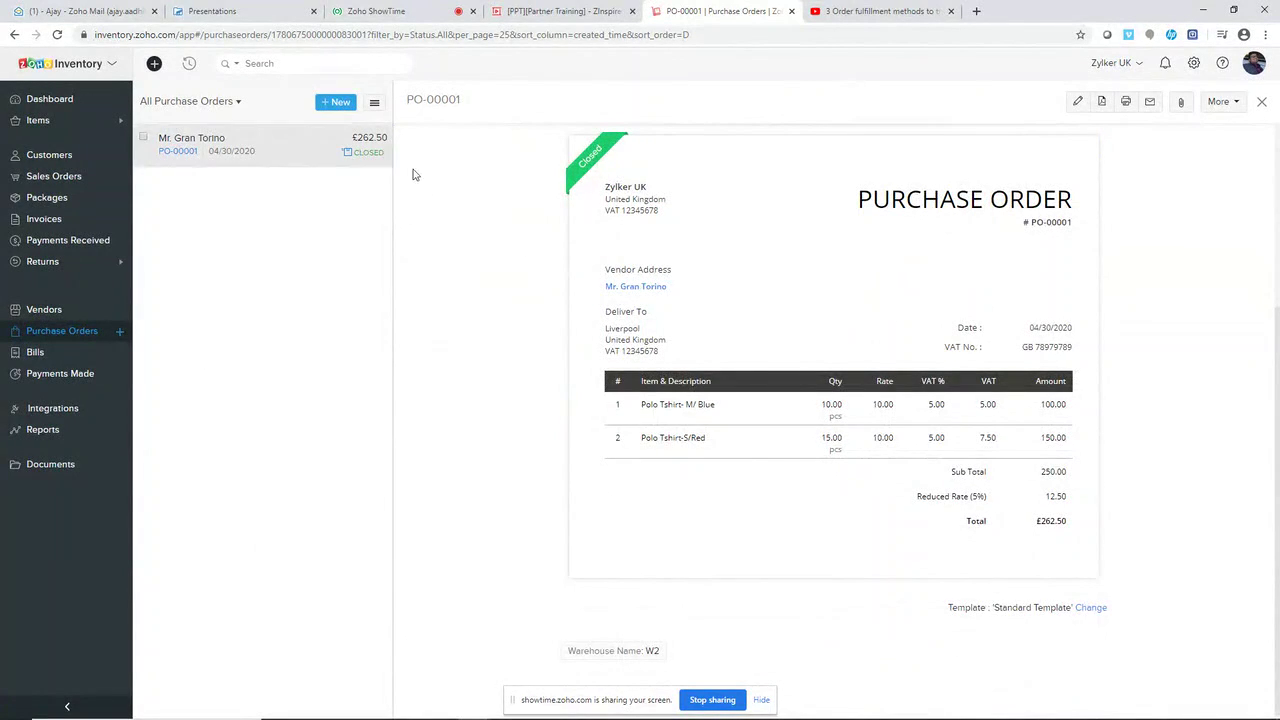
{"action": "scroll", "coordinate": [457, 208], "scroll_direction": "up", "scroll_amount": 3}
Open the purchase order's associated sales order and convert it to an invoice, keeping the default transaction preferences with VAT Exclusive rates
{"action": "left_click", "coordinate": [588, 136]}
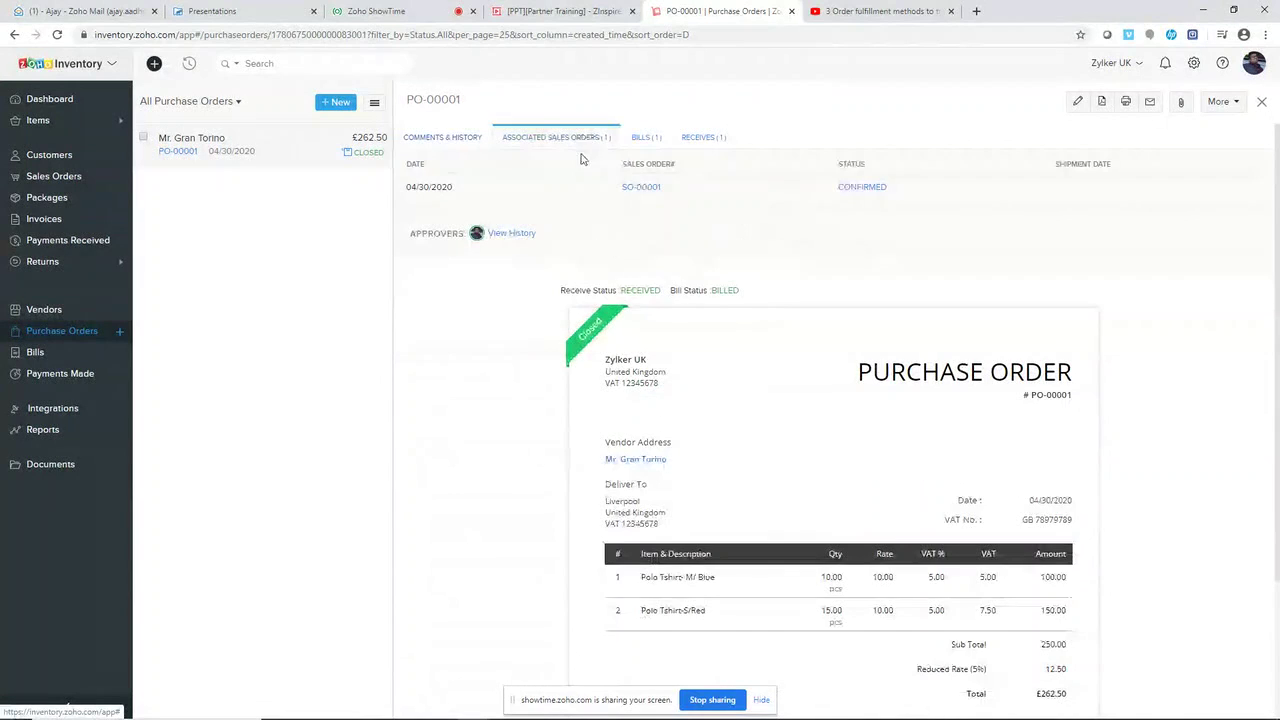
{"action": "left_click", "coordinate": [628, 187]}
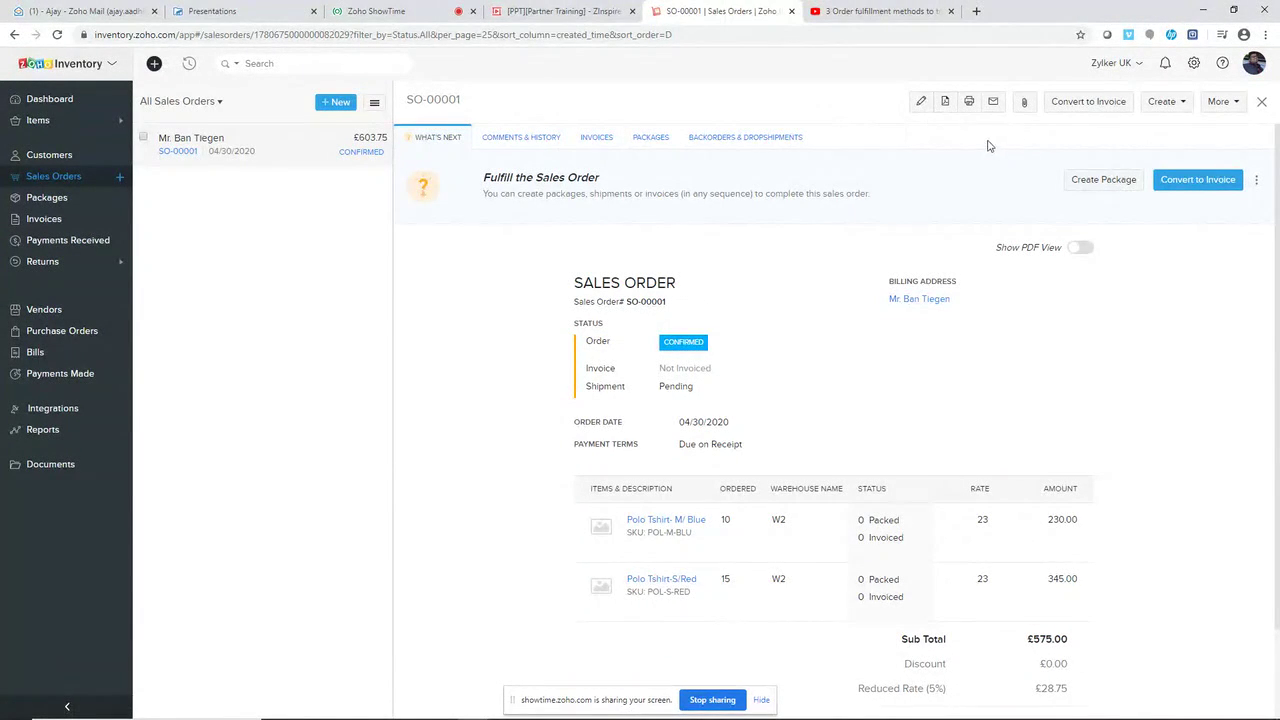
{"action": "left_click", "coordinate": [1197, 180]}
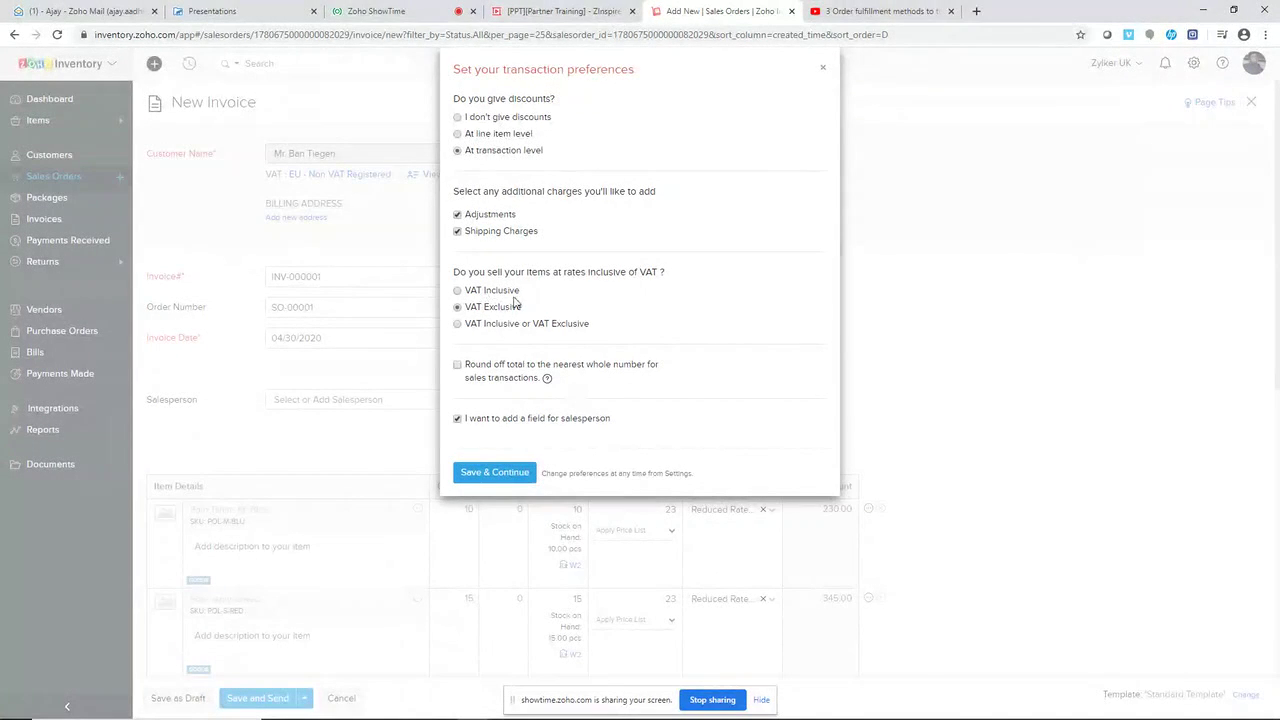
{"action": "left_click", "coordinate": [520, 472]}
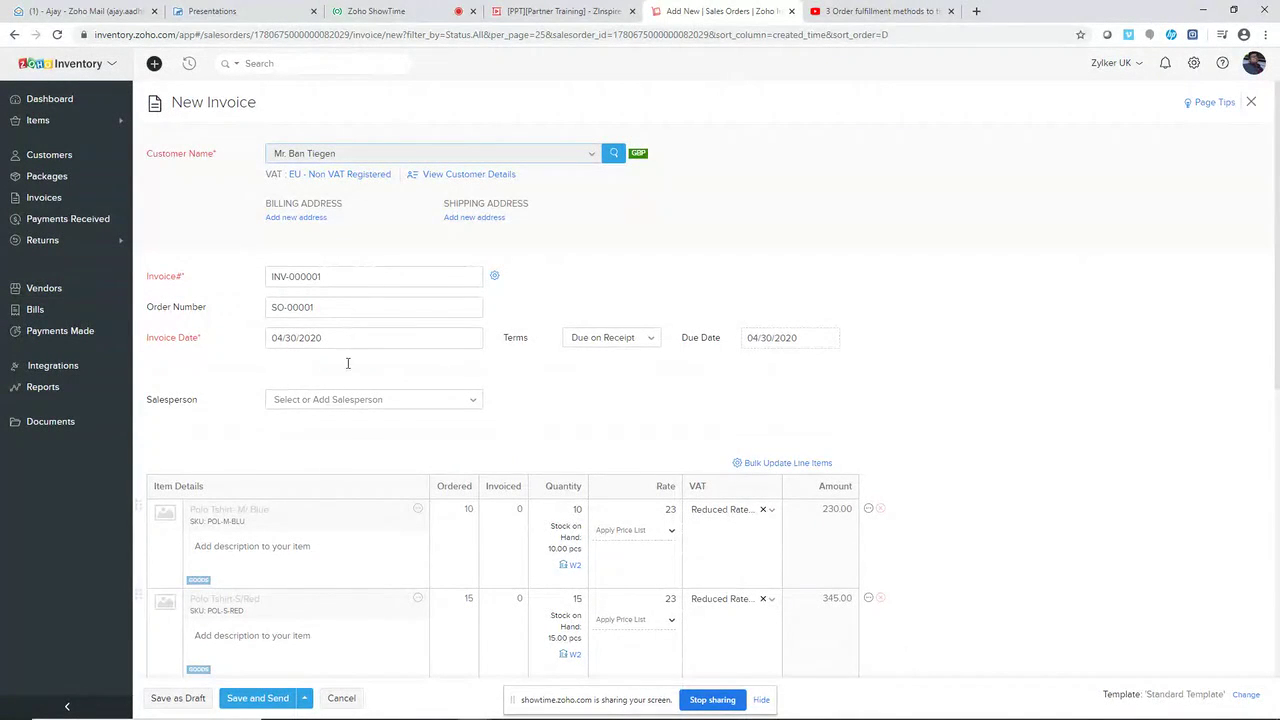
Review the invoice's line items, set the shipping charges to 10, and apply Standard Rate [20%] VAT to them
{"action": "scroll", "coordinate": [387, 419], "scroll_direction": "down", "scroll_amount": 1}
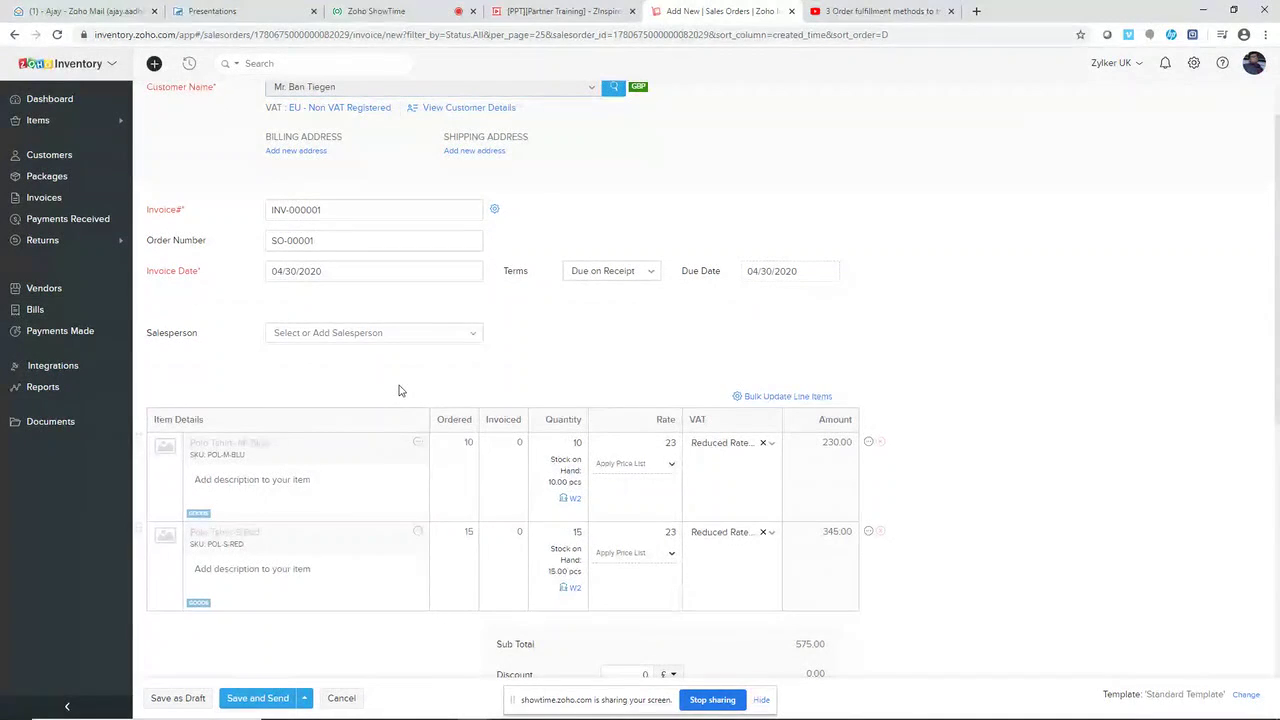
{"action": "scroll", "coordinate": [399, 390], "scroll_direction": "down", "scroll_amount": 3}
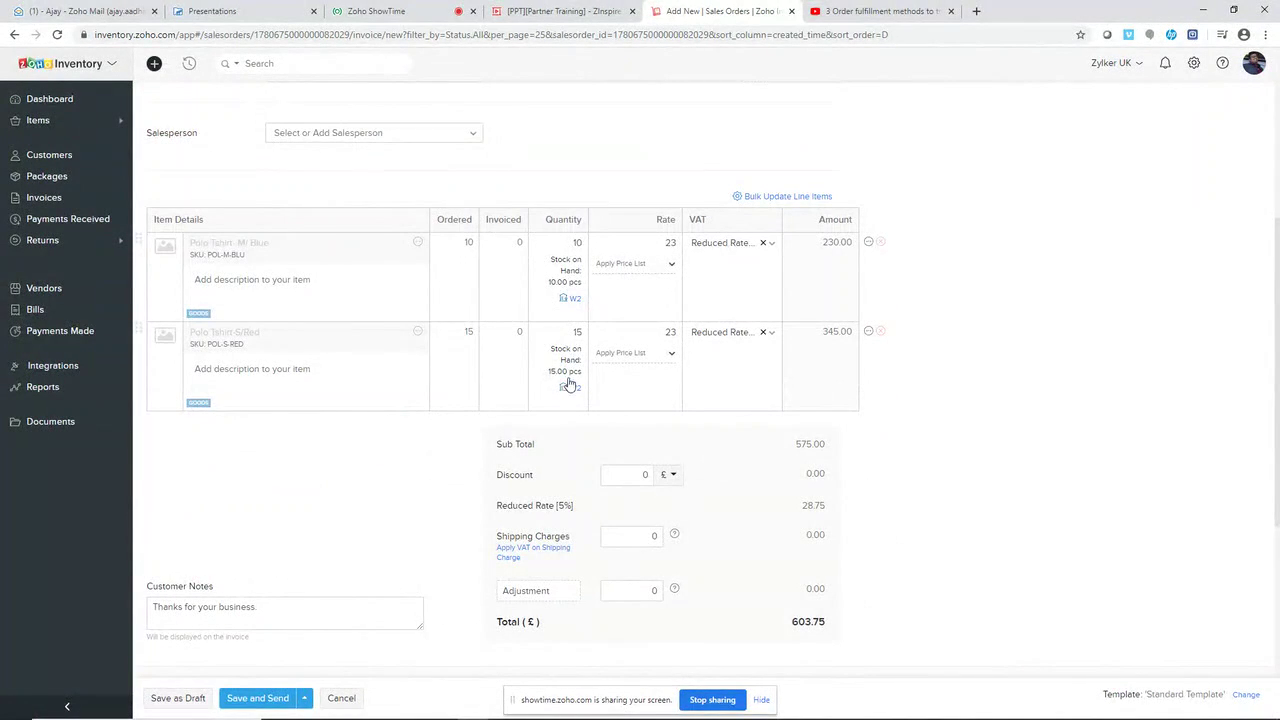
{"action": "scroll", "coordinate": [506, 383], "scroll_direction": "down", "scroll_amount": 4}
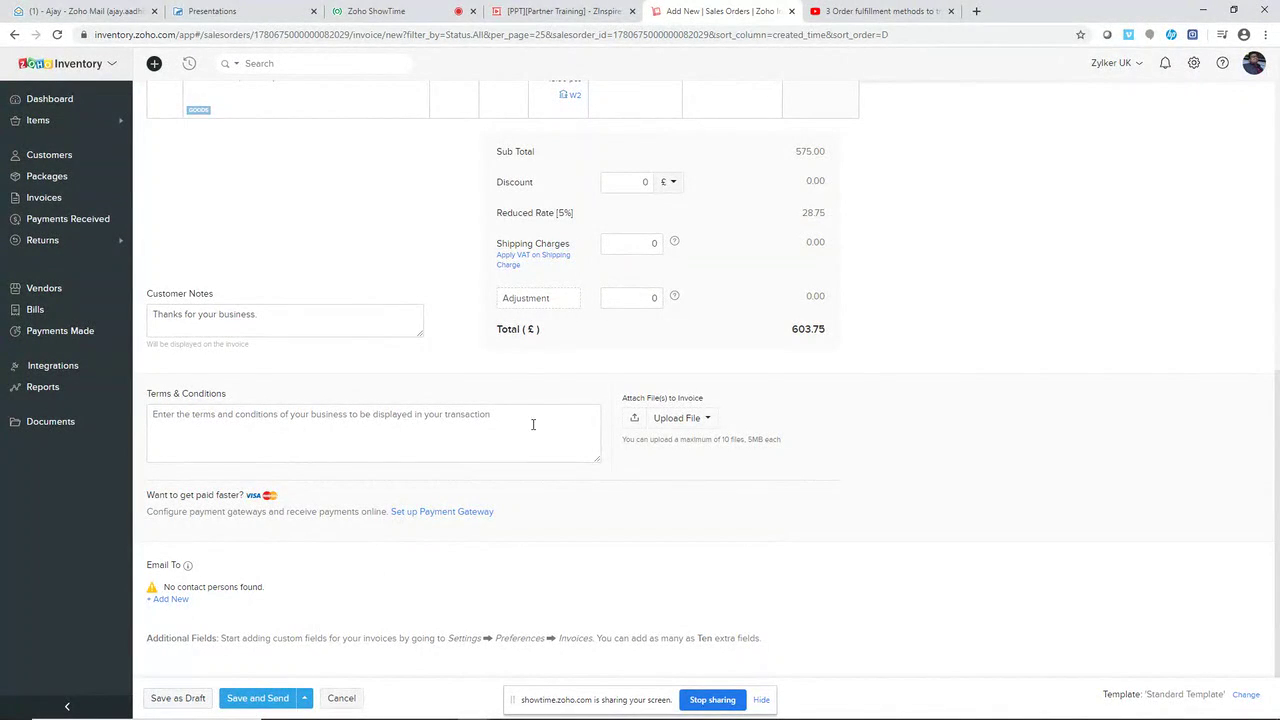
{"action": "left_click", "coordinate": [648, 243]}
{"action": "left_click", "coordinate": [940, 255]}
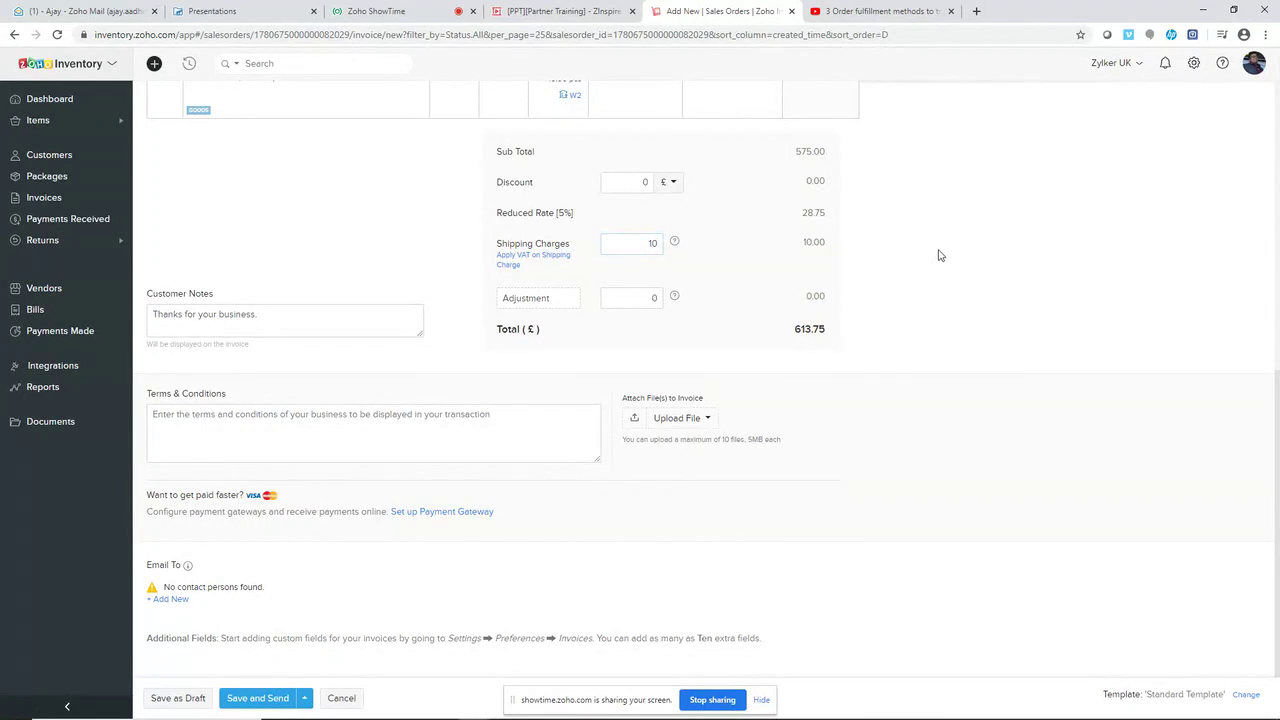
{"action": "left_click", "coordinate": [527, 256]}
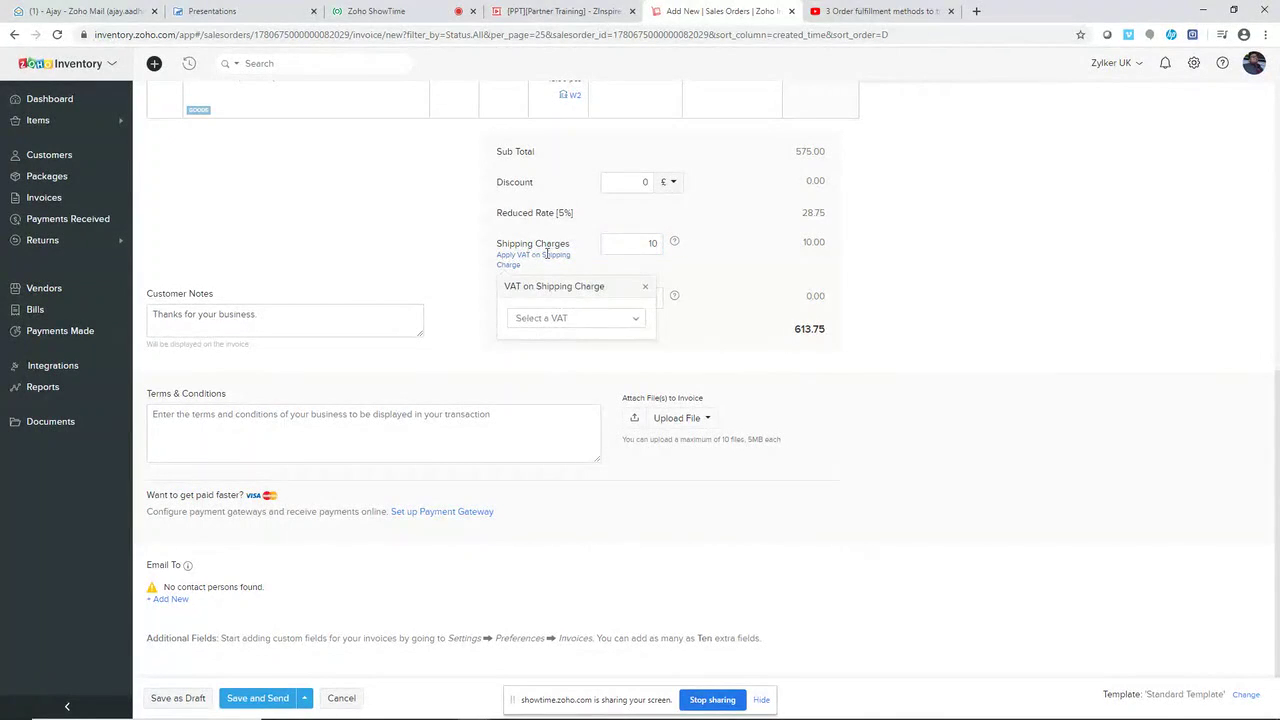
{"action": "left_click", "coordinate": [571, 320]}
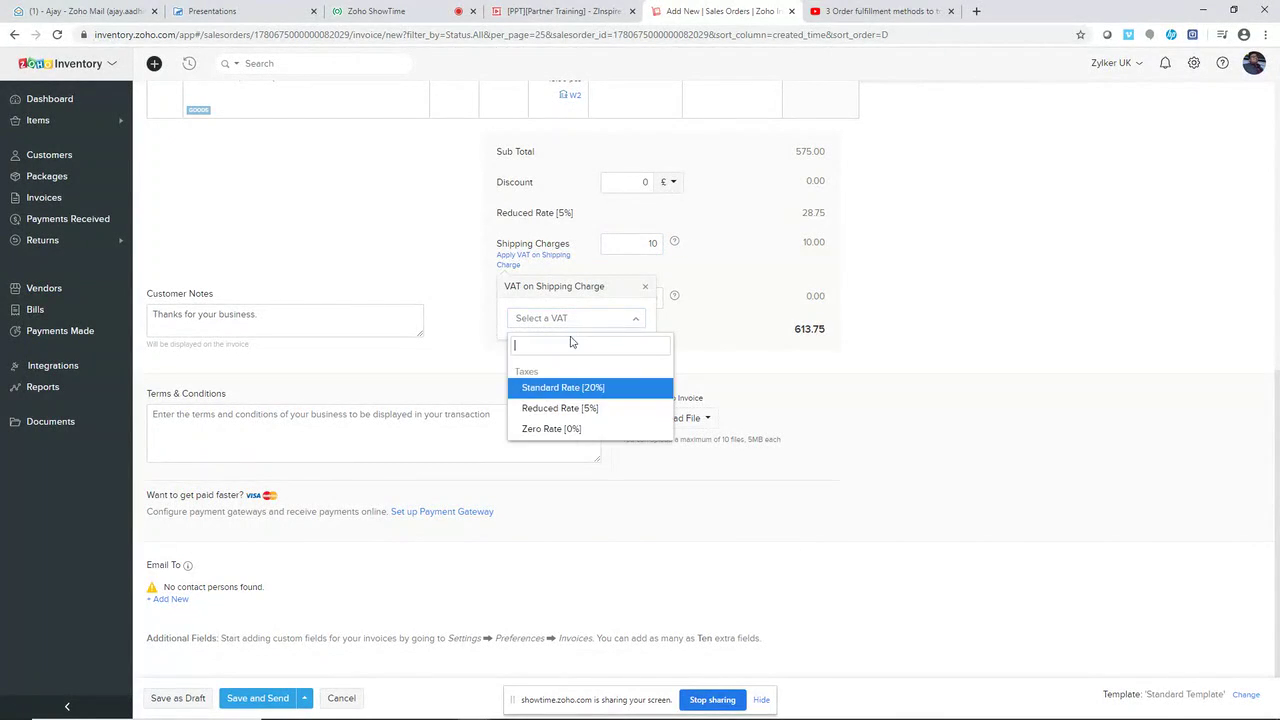
{"action": "left_click", "coordinate": [596, 395]}
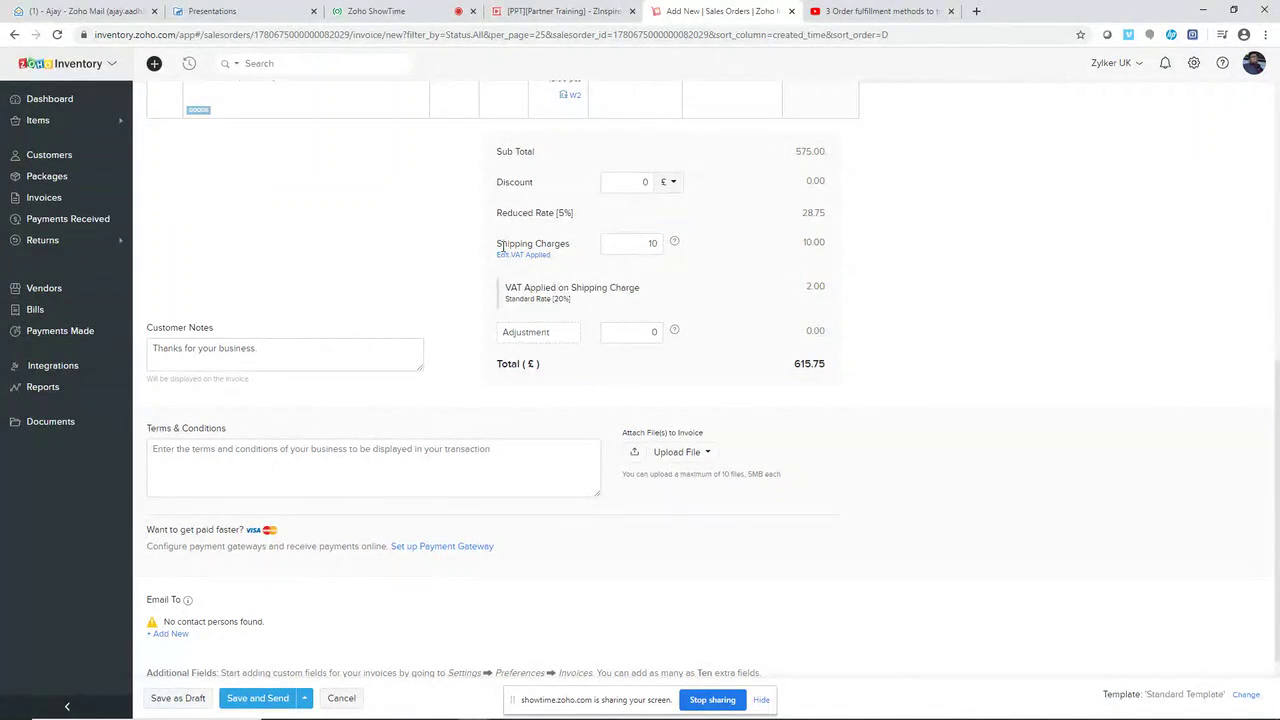
Save the invoice as a draft, mark it as sent, and return to the sales order
{"action": "scroll", "coordinate": [330, 440], "scroll_direction": "down", "scroll_amount": 1}
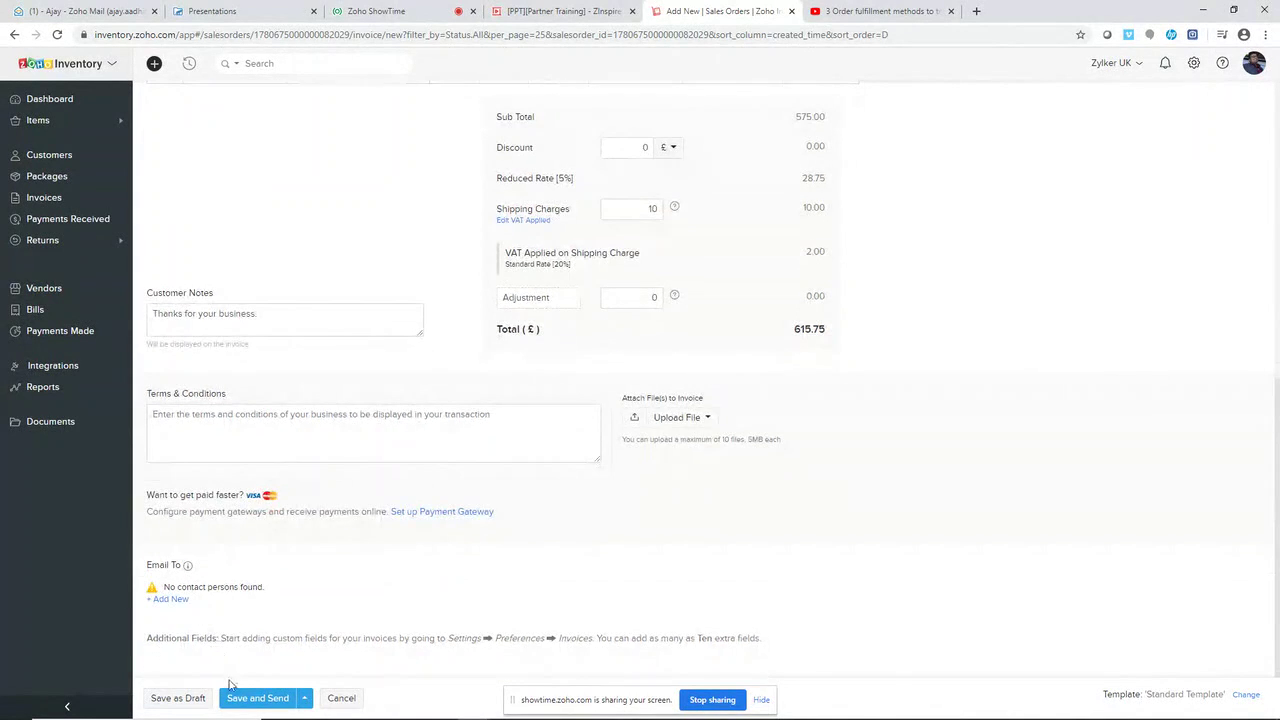
{"action": "left_click", "coordinate": [200, 698]}
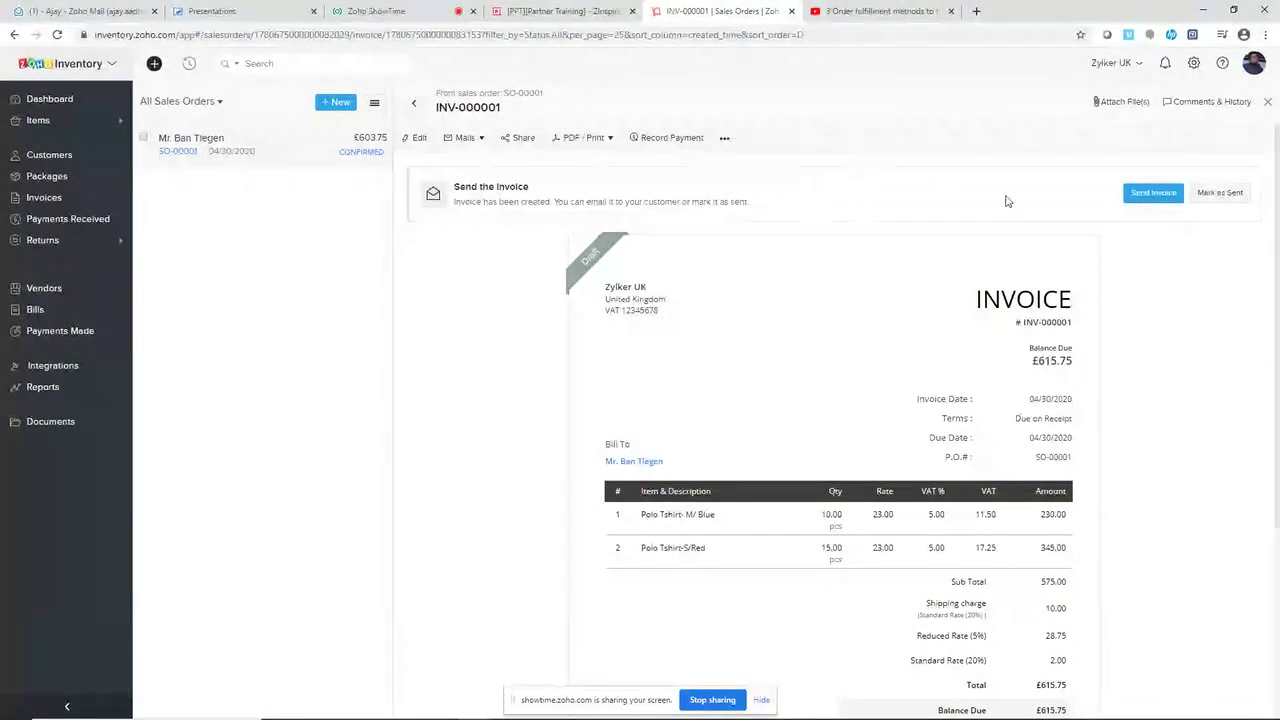
{"action": "left_click", "coordinate": [1213, 195]}
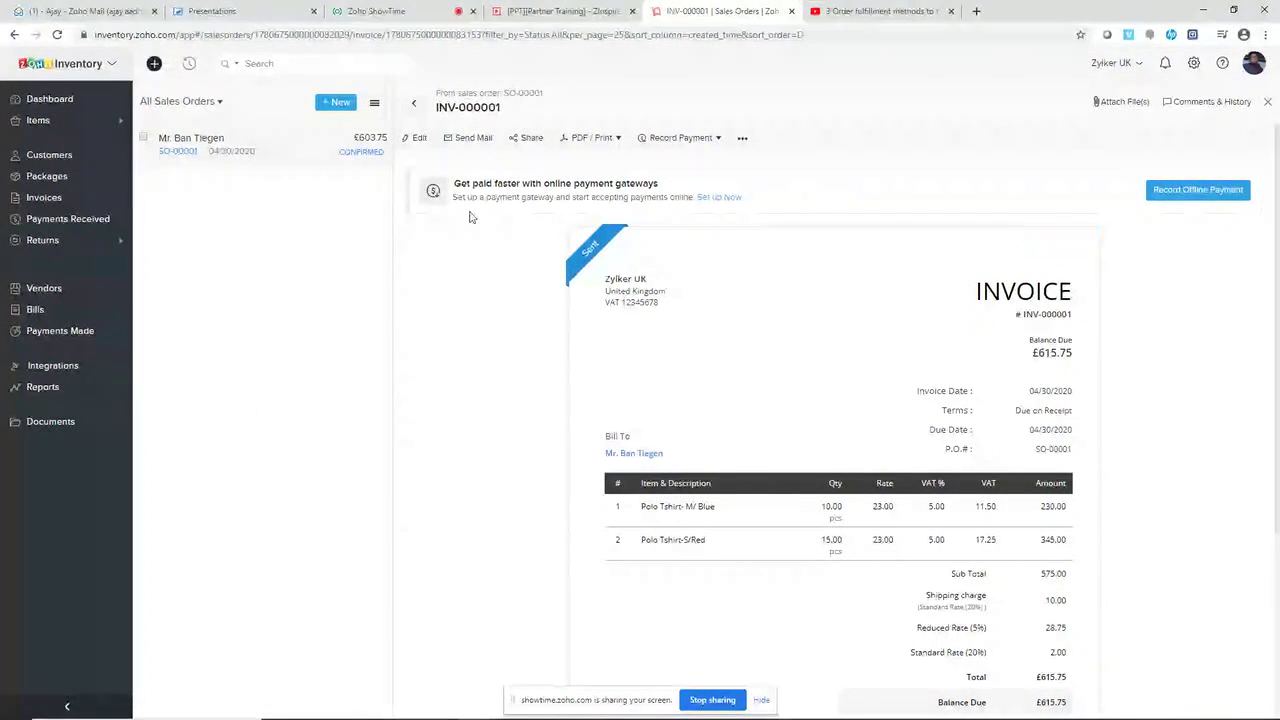
{"action": "left_click", "coordinate": [413, 104]}
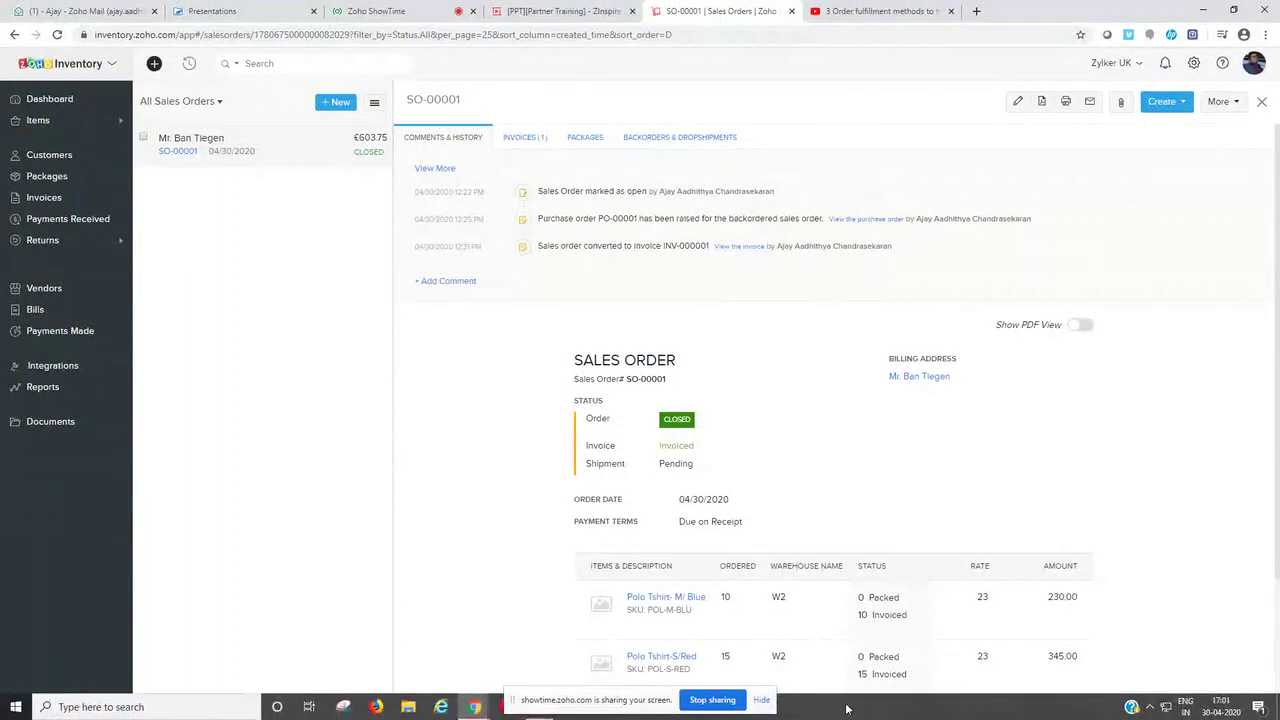
Examine the sales order's order, invoice and shipment statuses, its associated invoice and its packages
{"action": "left_click_drag", "start_coordinate": [652, 446], "coordinate": [704, 470]}
{"action": "left_click", "coordinate": [664, 430]}
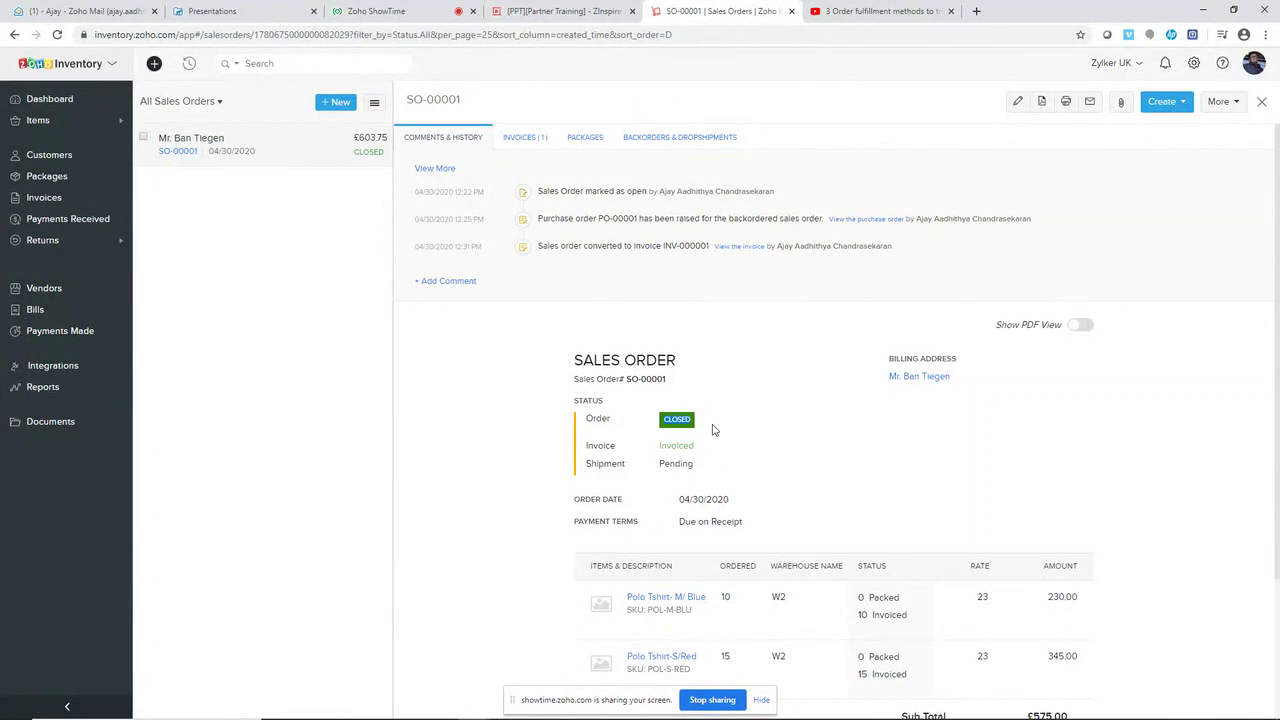
{"action": "left_click", "coordinate": [524, 137]}
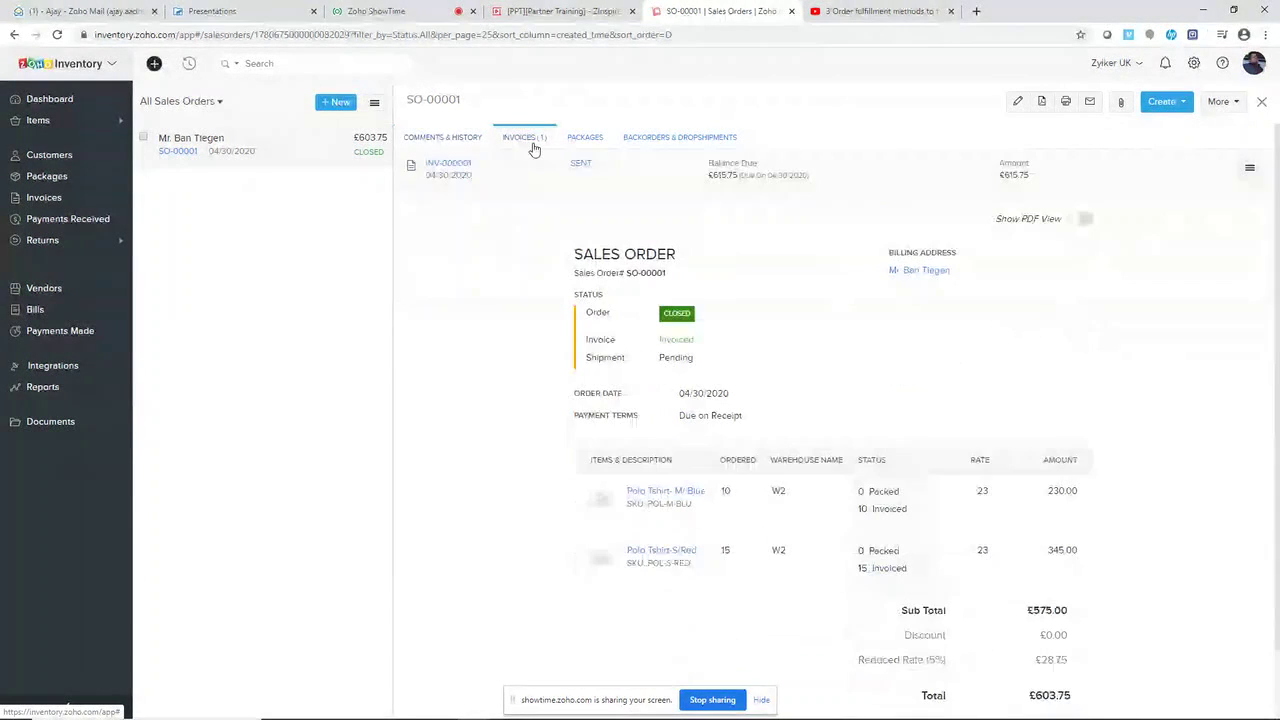
{"action": "left_click", "coordinate": [586, 134]}
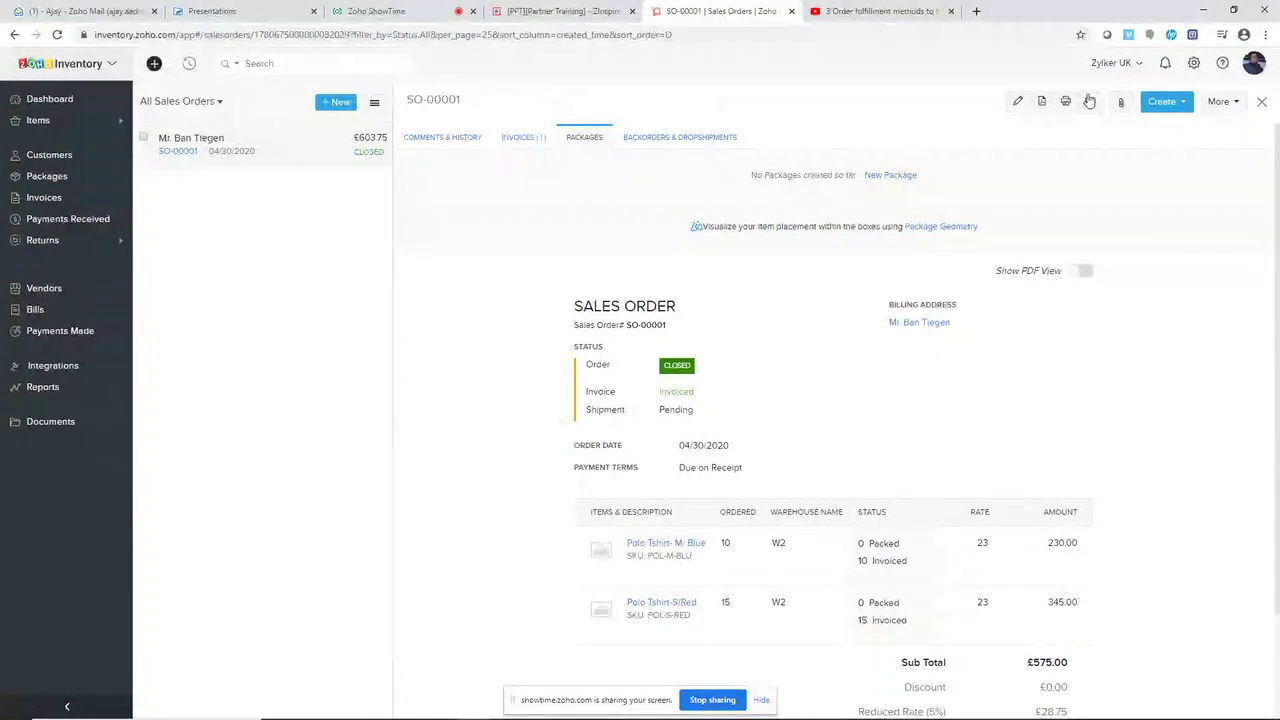
Create a package from the sales order and keep auto-generating package numbers with the prefix PKG- and next number 00001
{"action": "left_click", "coordinate": [1180, 104]}
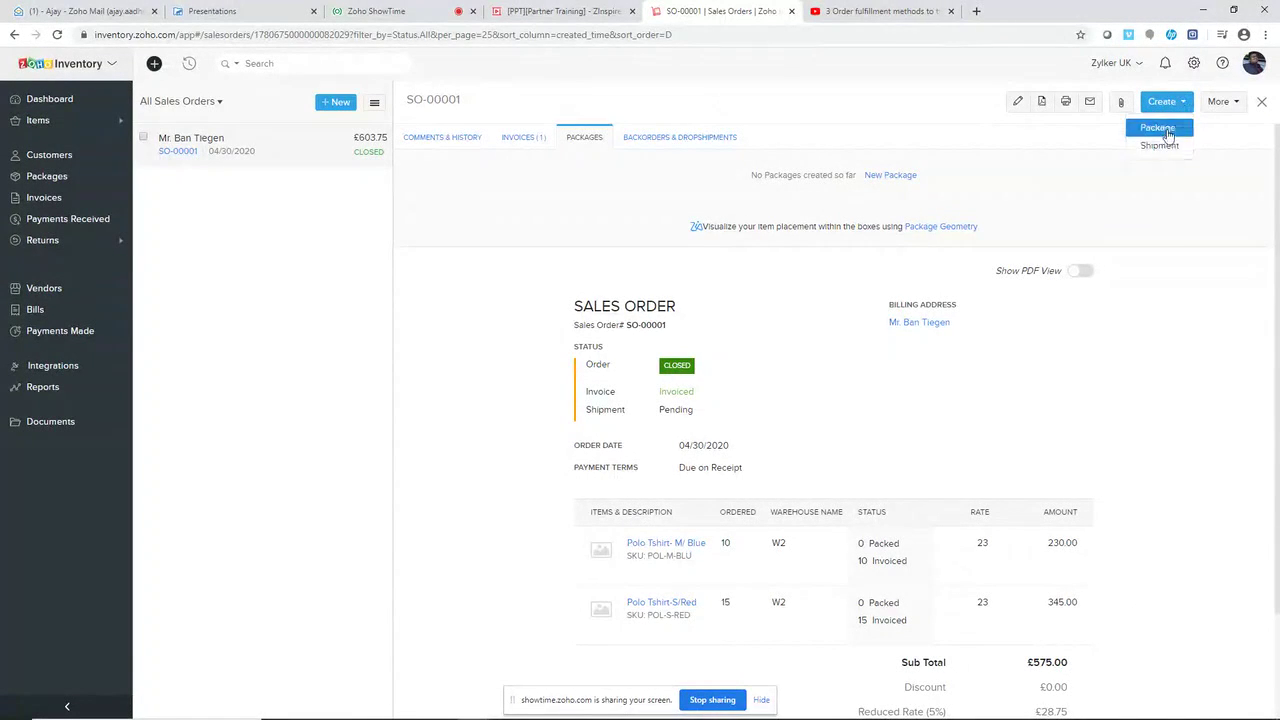
{"action": "left_click", "coordinate": [1160, 128]}
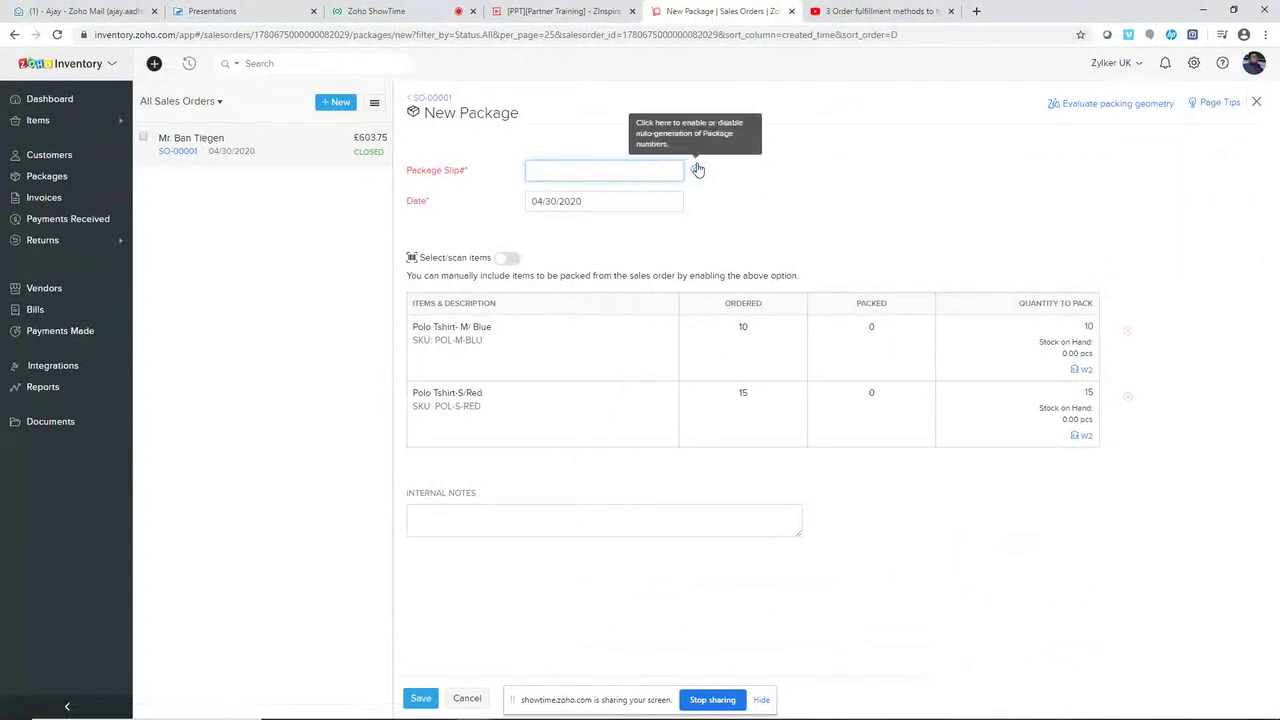
{"action": "left_click", "coordinate": [695, 169]}
{"action": "left_click", "coordinate": [555, 136]}
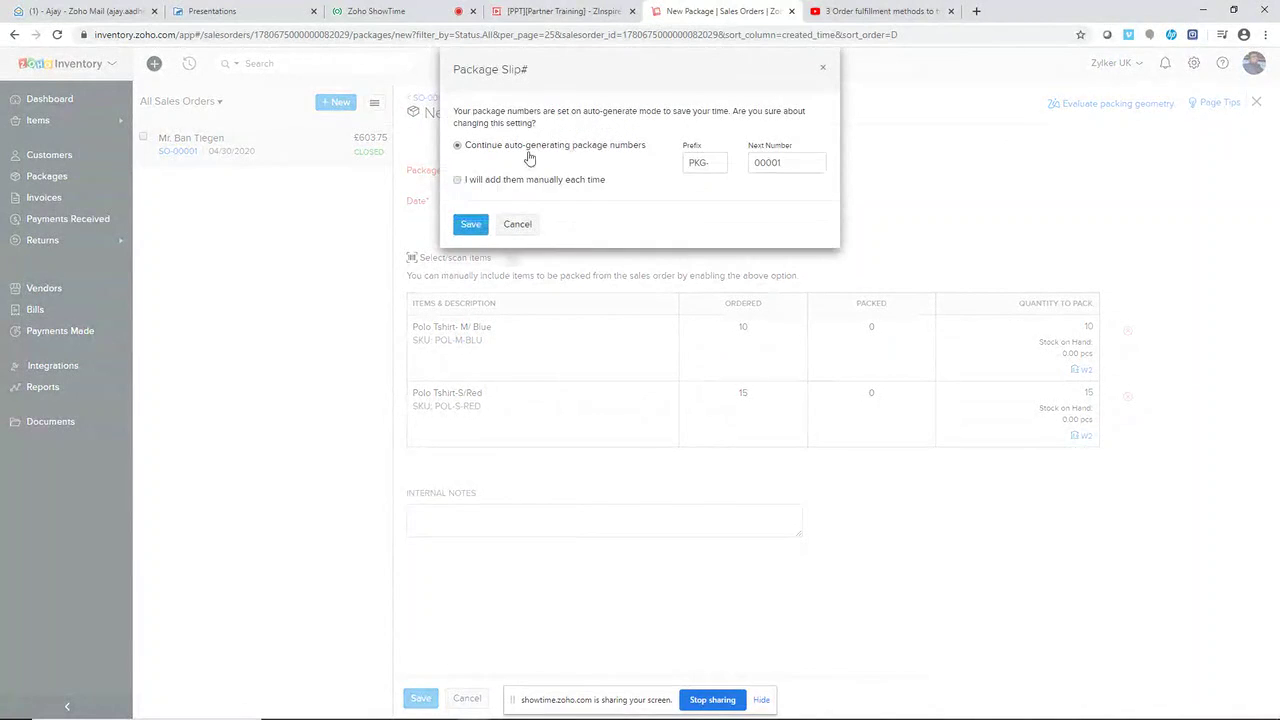
{"action": "left_click", "coordinate": [480, 222]}
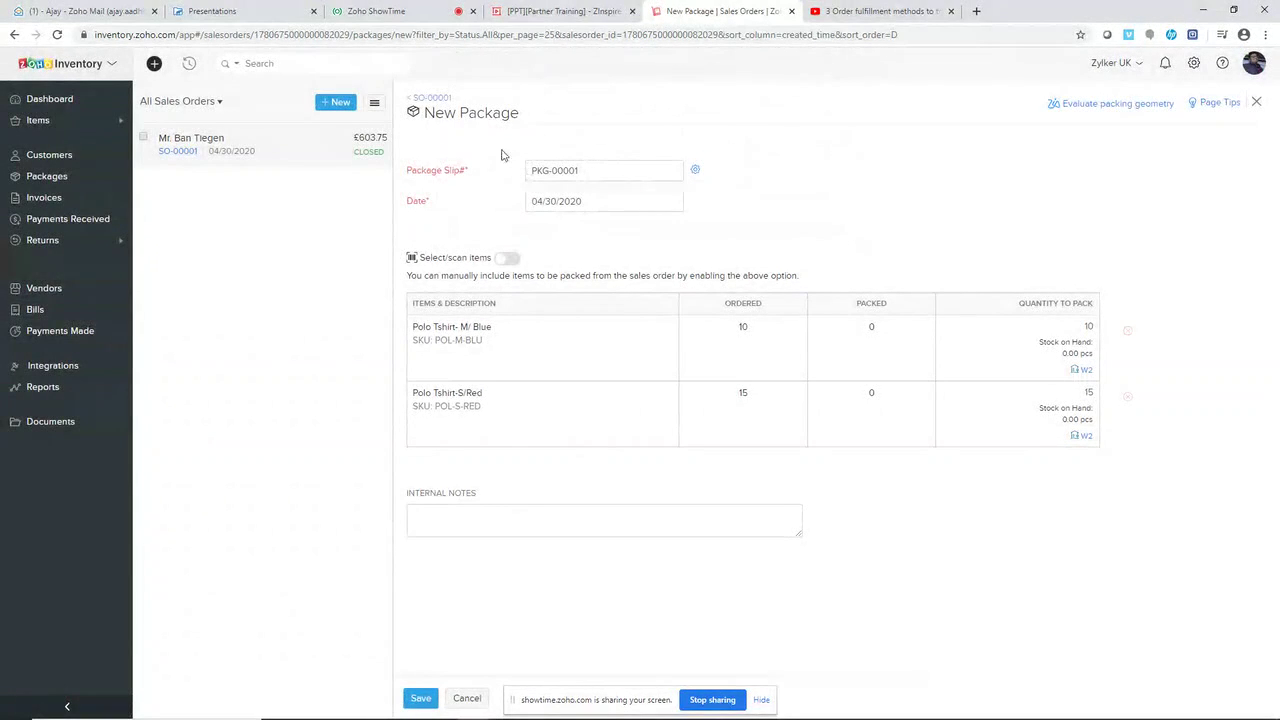
Try the Select/scan items option for the package and view the items available for packing
{"action": "left_click", "coordinate": [508, 260]}
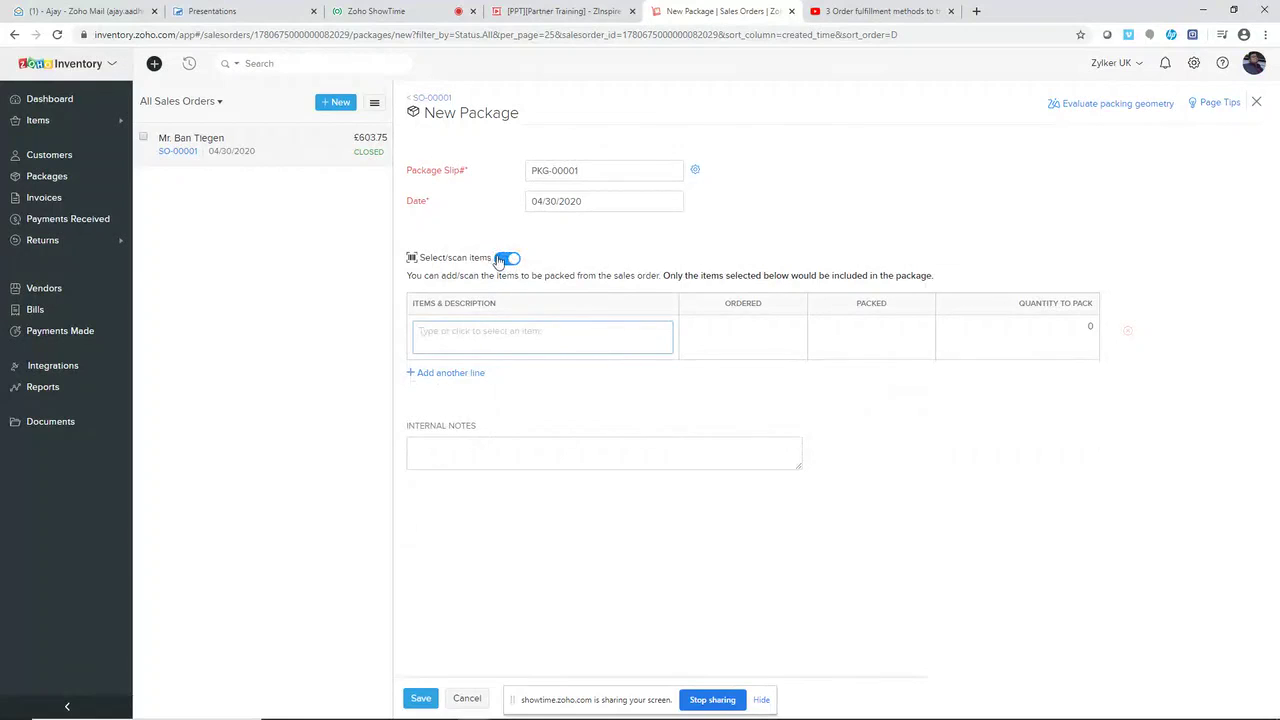
{"action": "left_click", "coordinate": [507, 335]}
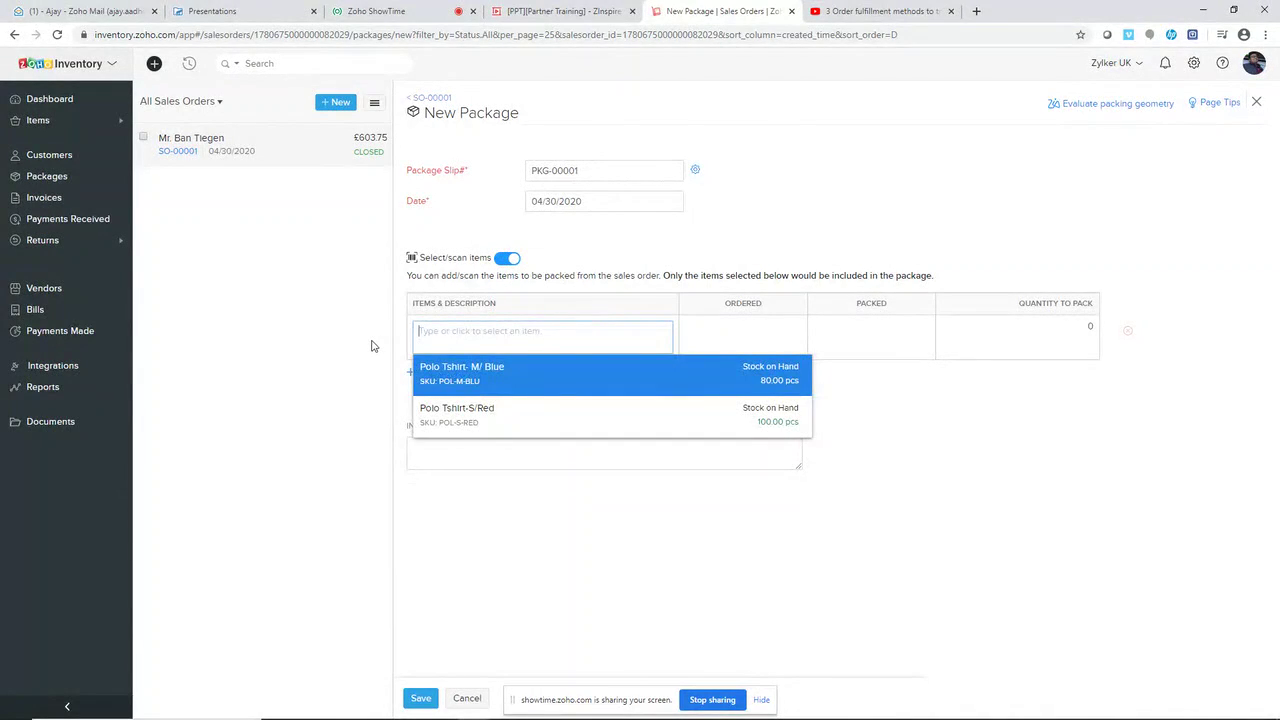
{"action": "left_click", "coordinate": [371, 346]}
{"action": "left_click", "coordinate": [440, 331]}
{"action": "left_click", "coordinate": [748, 257]}
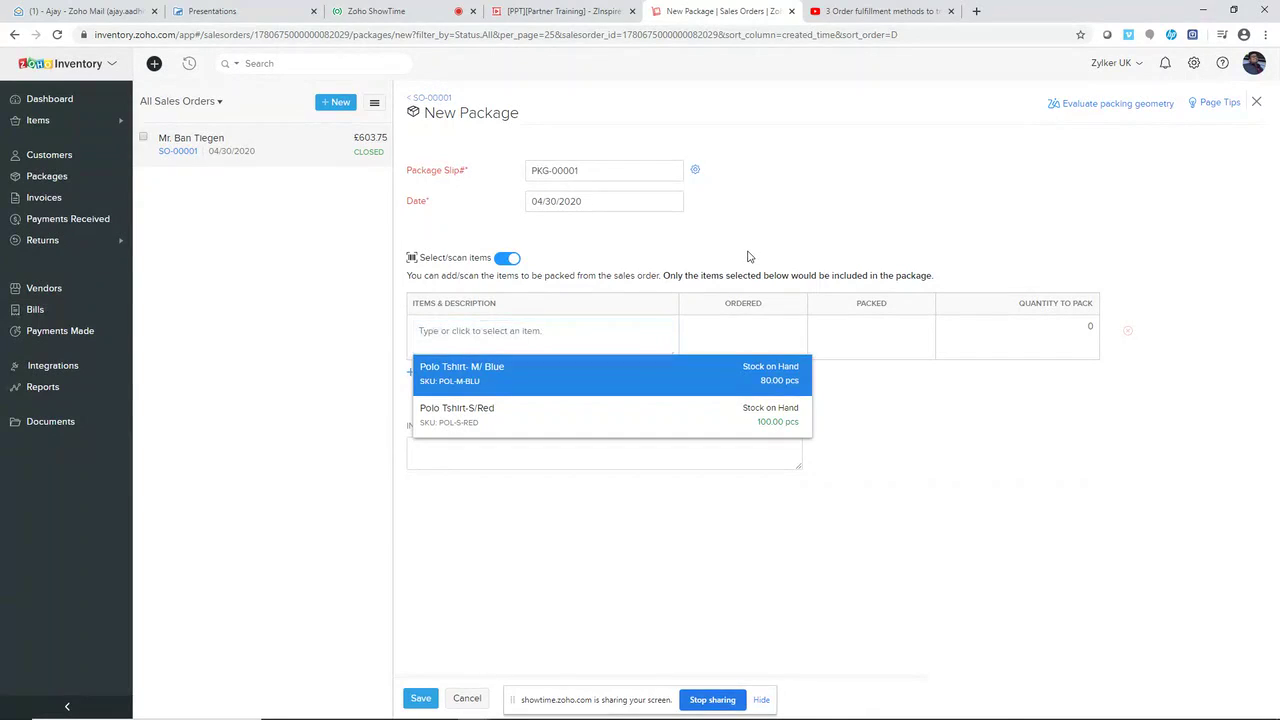
{"action": "left_click", "coordinate": [500, 262]}
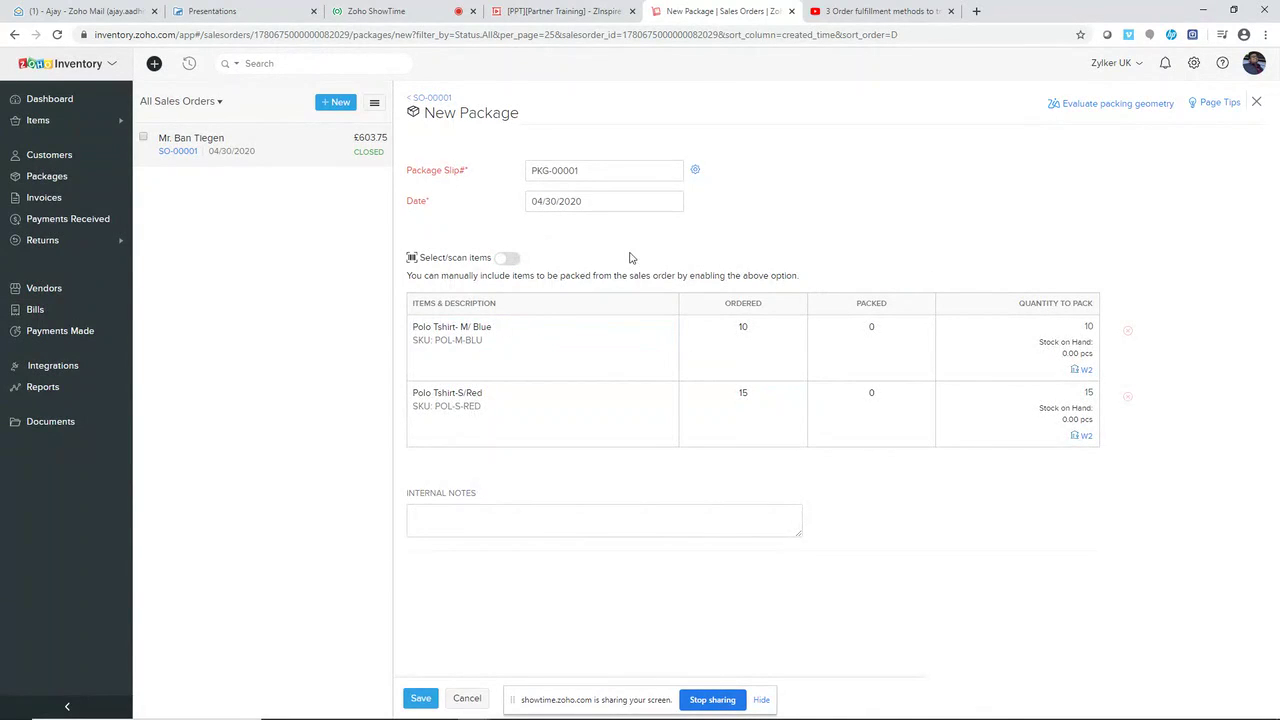
Save the package and start a manual shipment for it with auto-generated shipment numbers using the prefix SHP-
{"action": "left_click", "coordinate": [421, 700]}
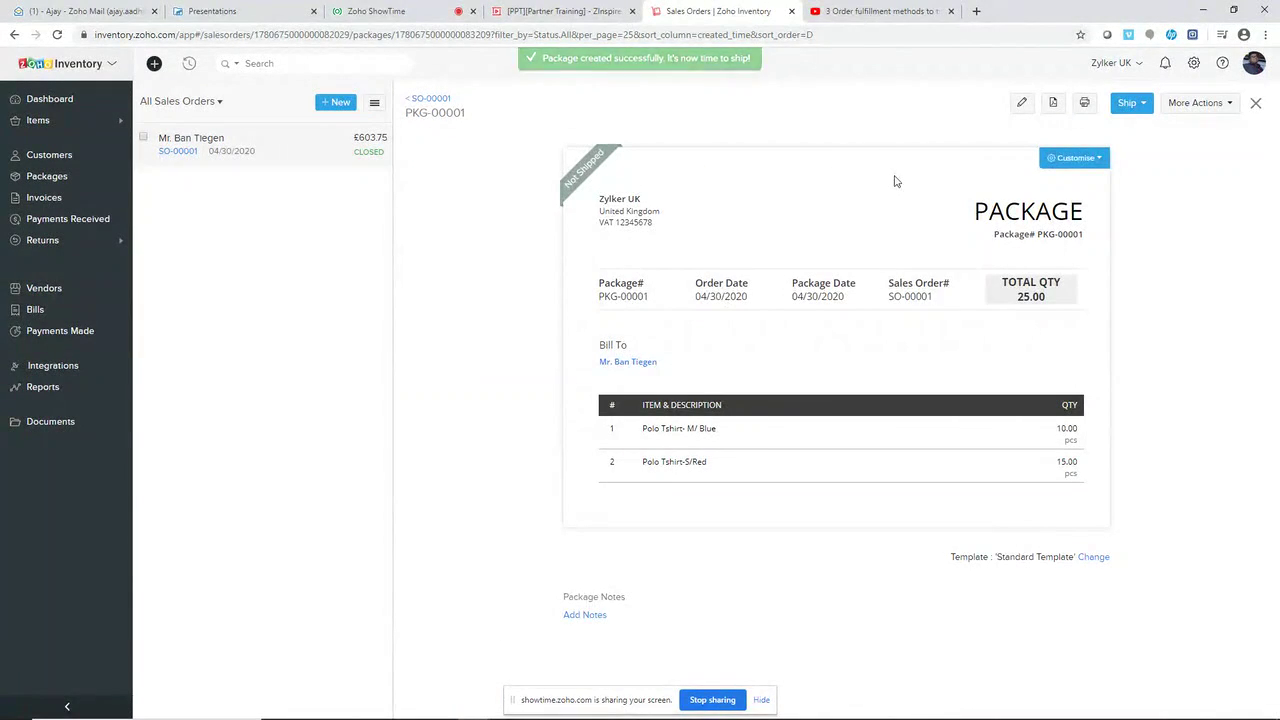
{"action": "left_click", "coordinate": [1143, 106]}
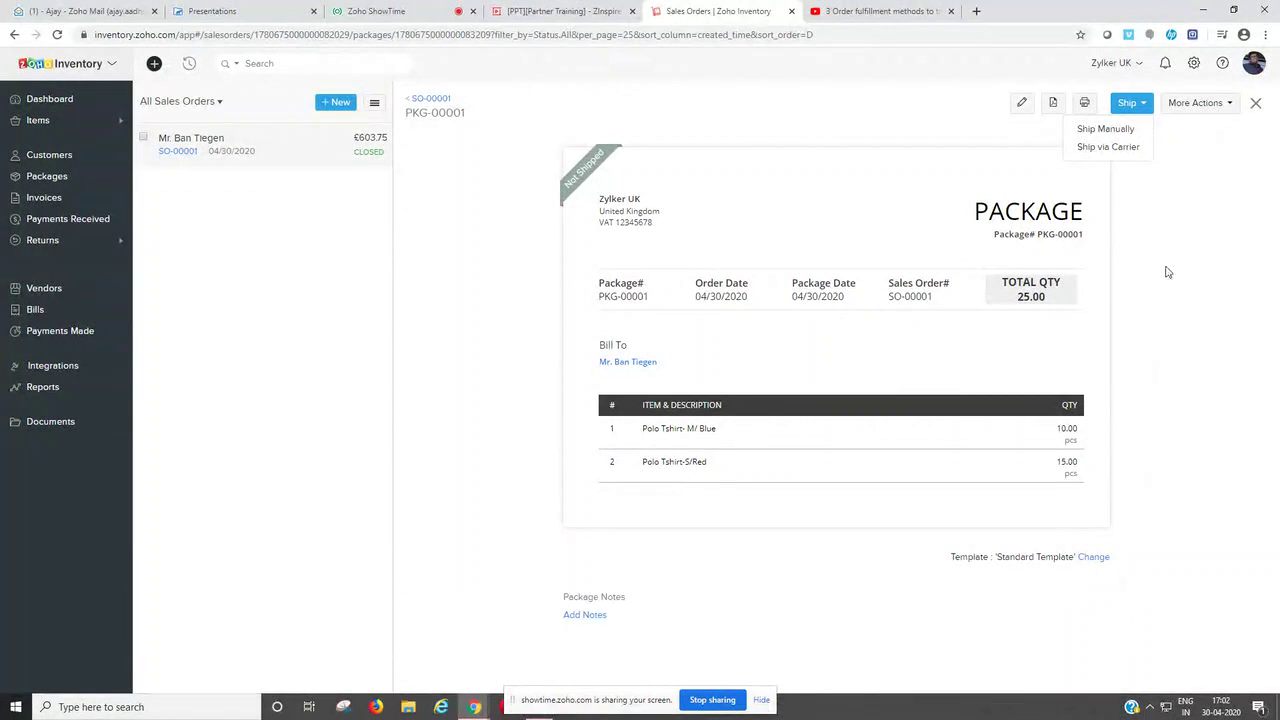
{"action": "left_click", "coordinate": [1104, 133]}
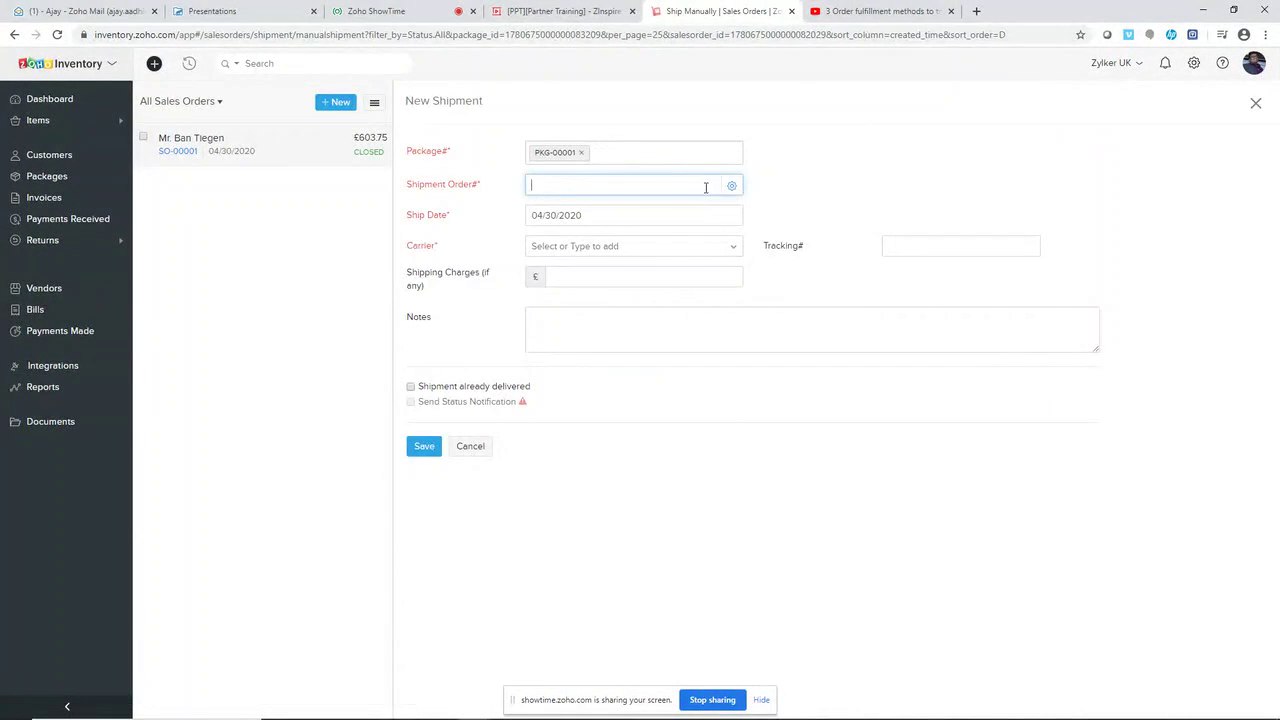
{"action": "left_click", "coordinate": [732, 188]}
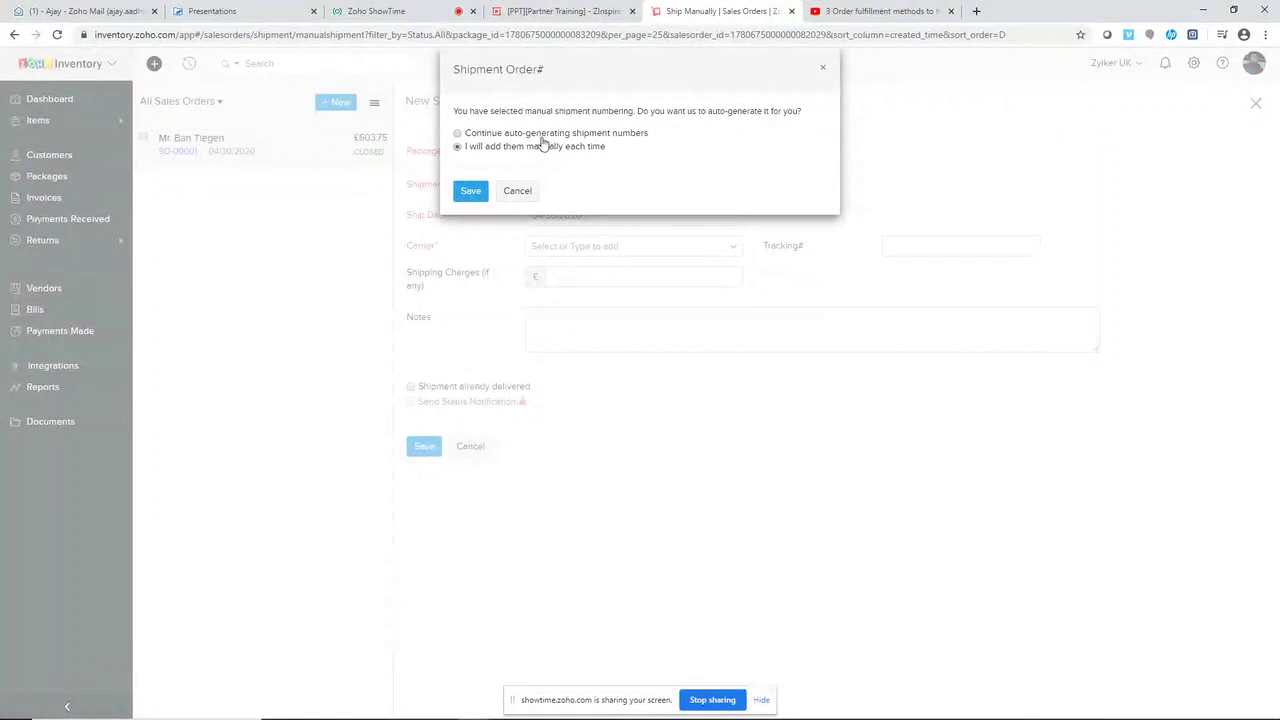
{"action": "left_click", "coordinate": [540, 138]}
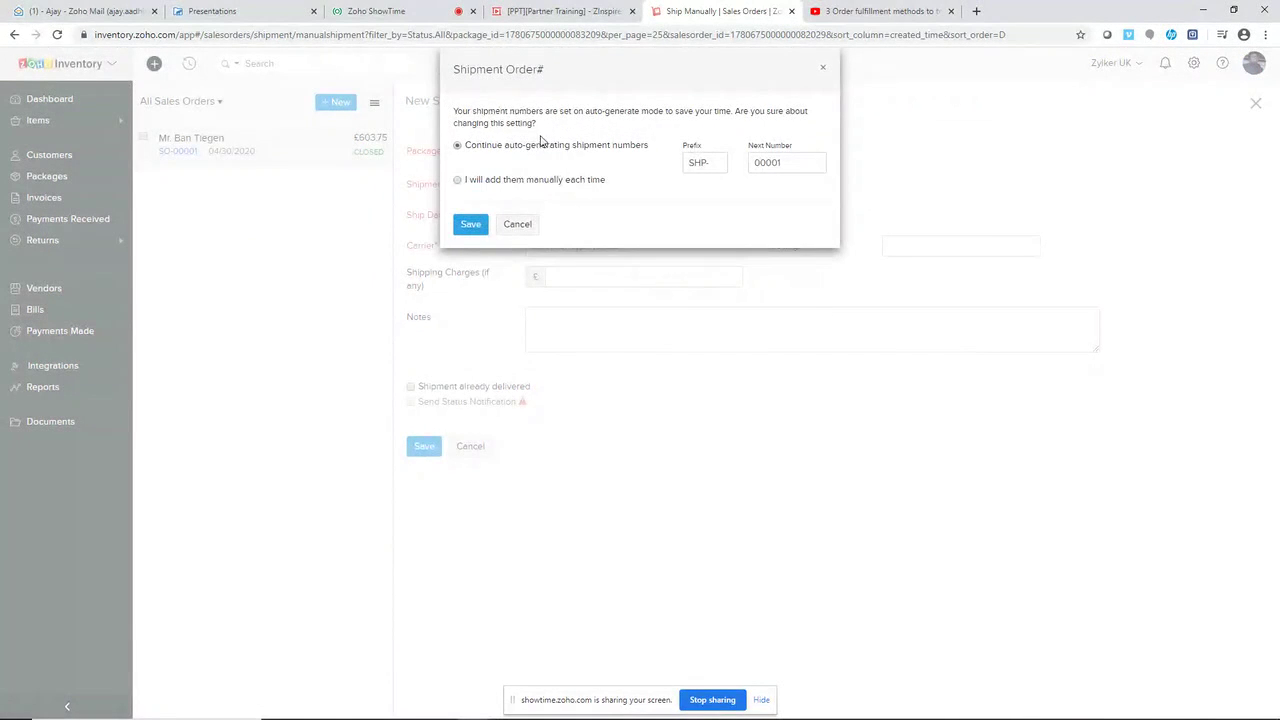
{"action": "left_click", "coordinate": [481, 224]}
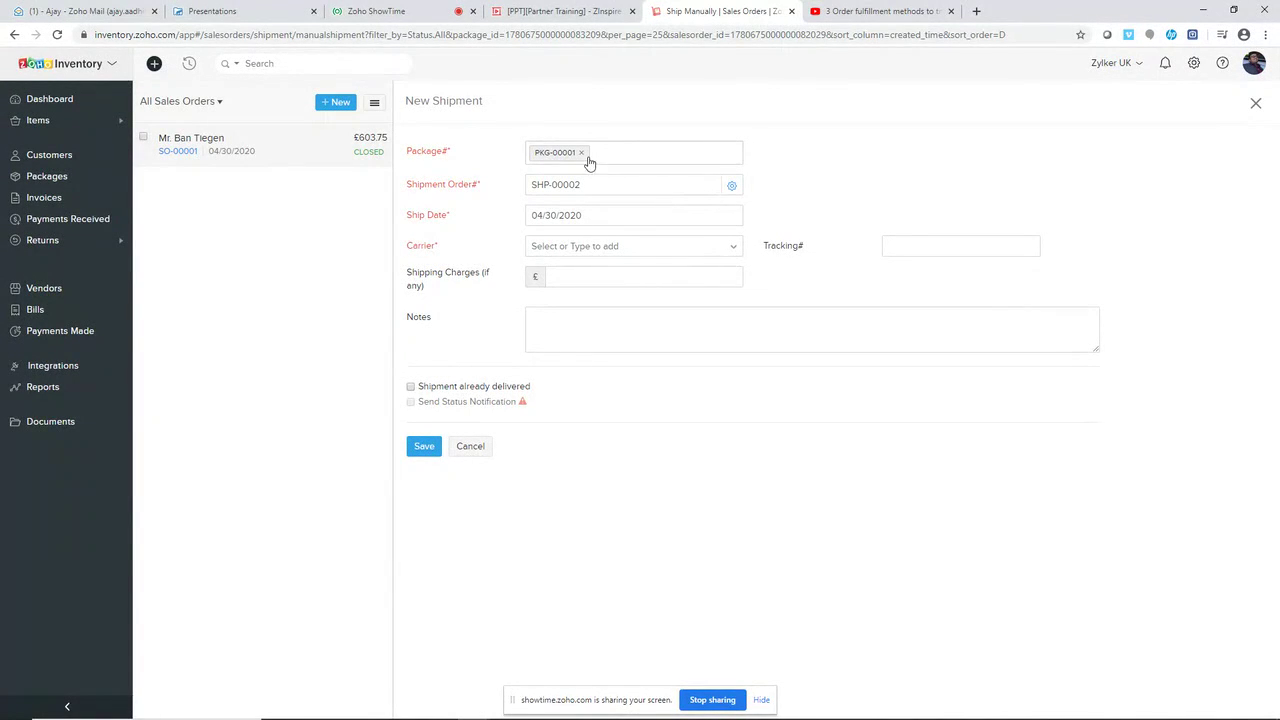
Set the shipment's carrier to Zylker Shipping, enter a tracking number and shipping charges of 10, and save the shipment
{"action": "left_click", "coordinate": [563, 247]}
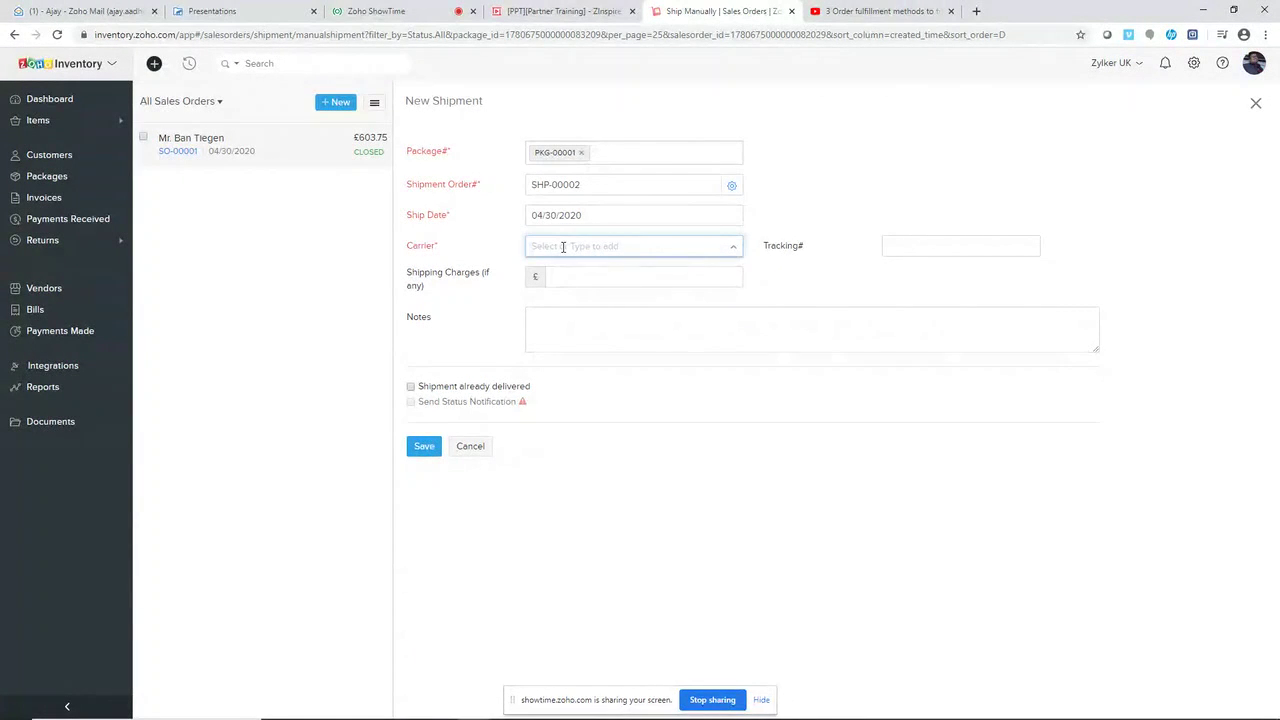
{"action": "type", "text": "Zylker Shipping"}
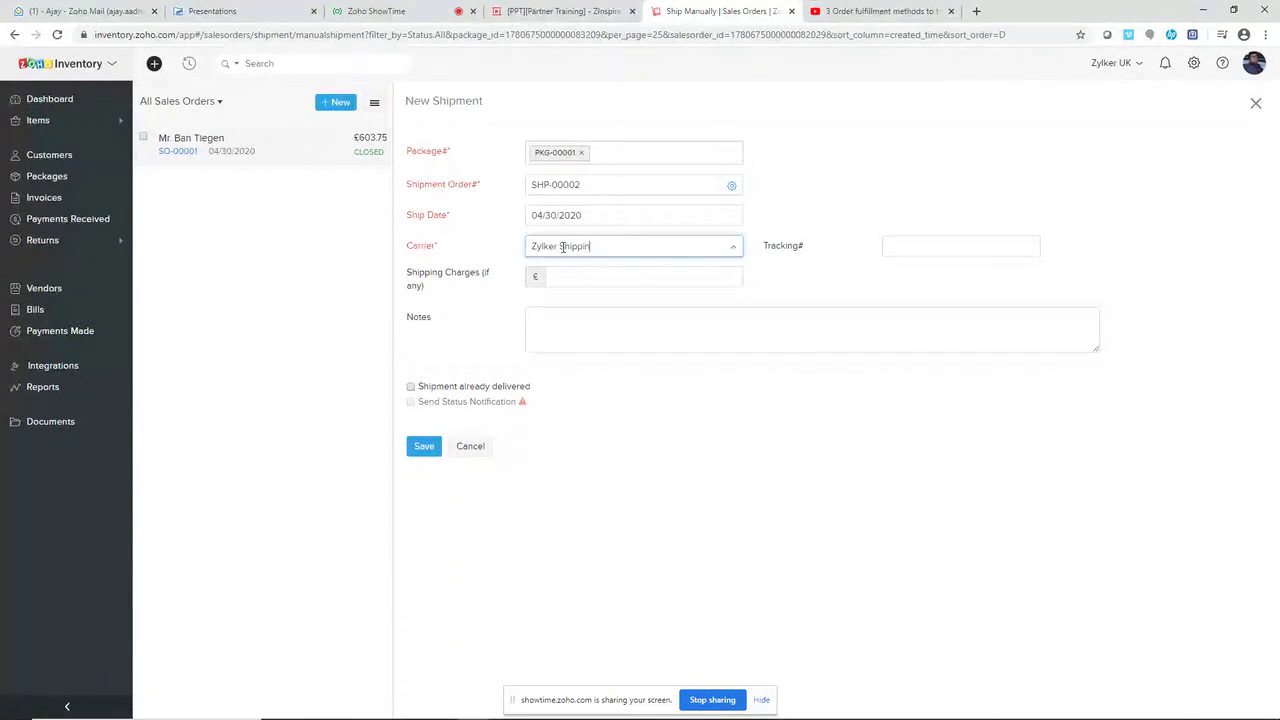
{"action": "left_click", "coordinate": [797, 210]}
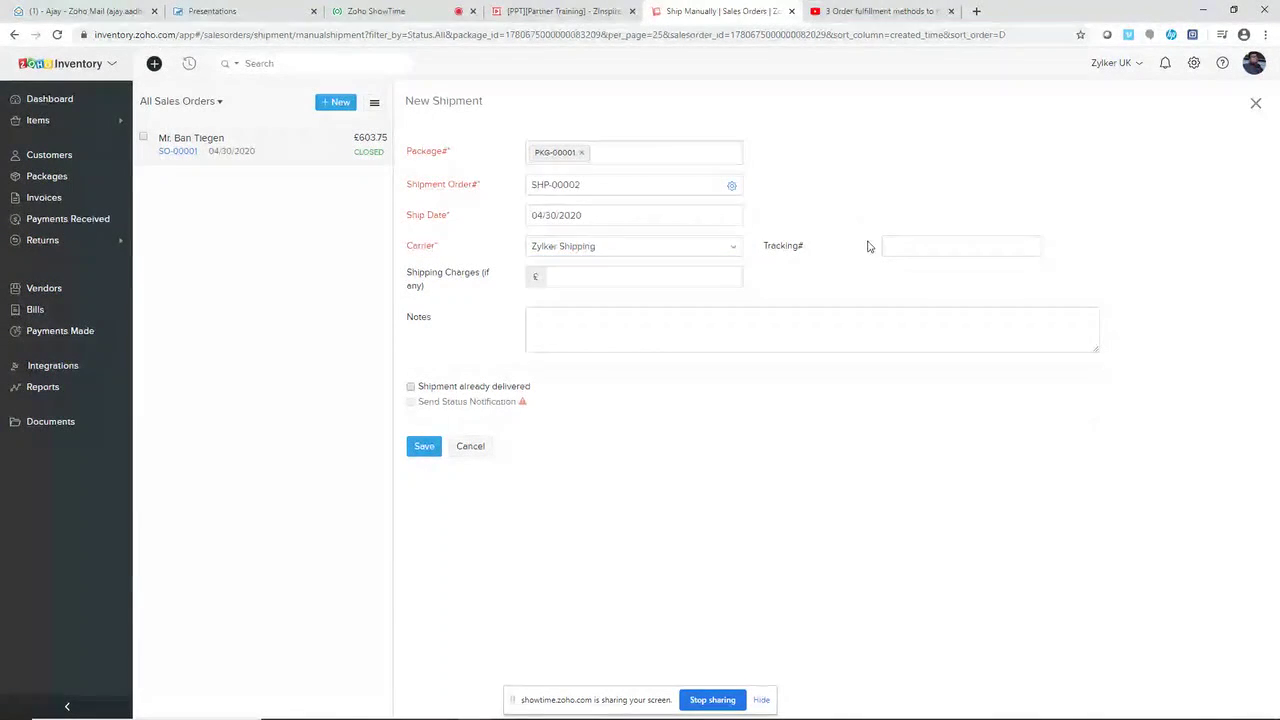
{"action": "left_click", "coordinate": [913, 238]}
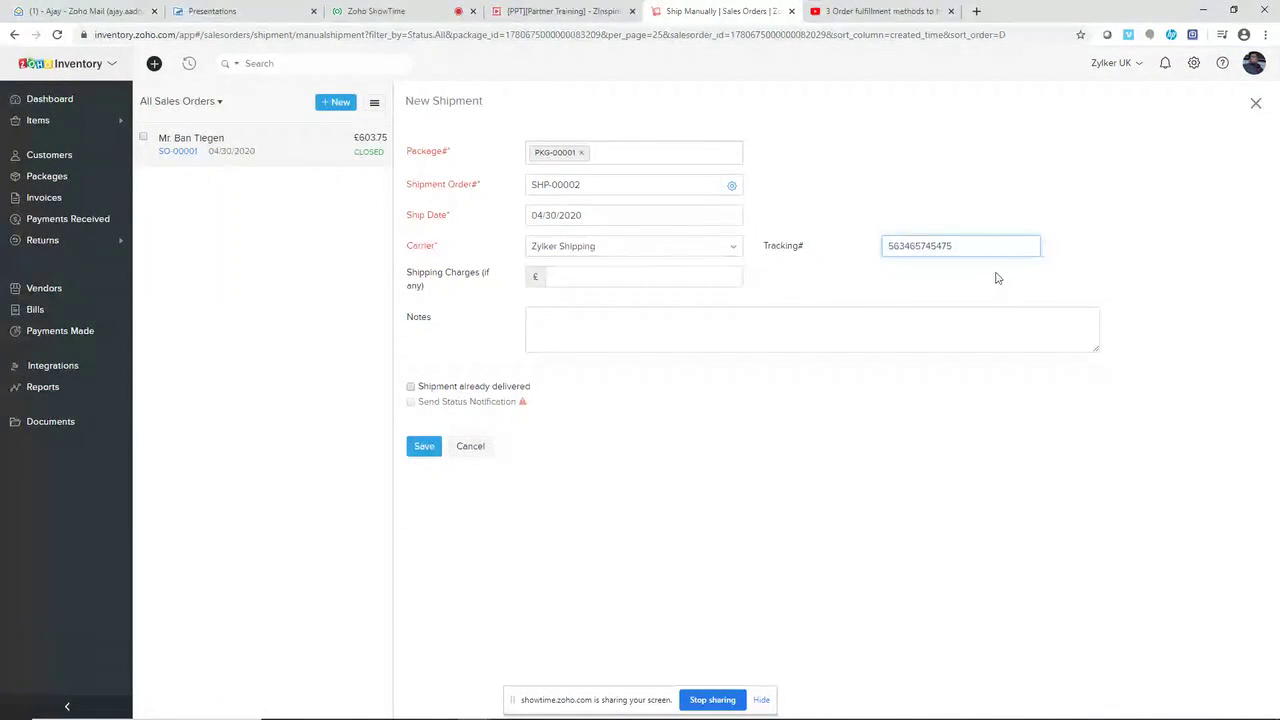
{"action": "left_click", "coordinate": [566, 272]}
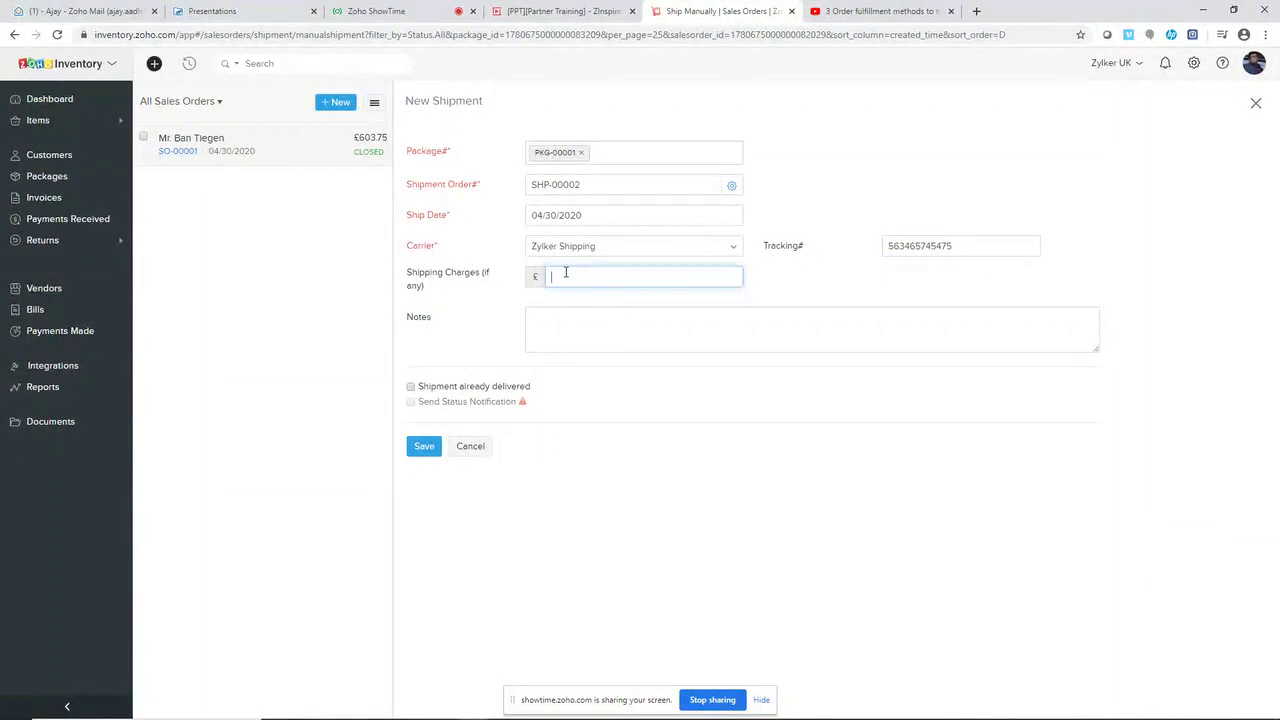
{"action": "type", "text": "10"}
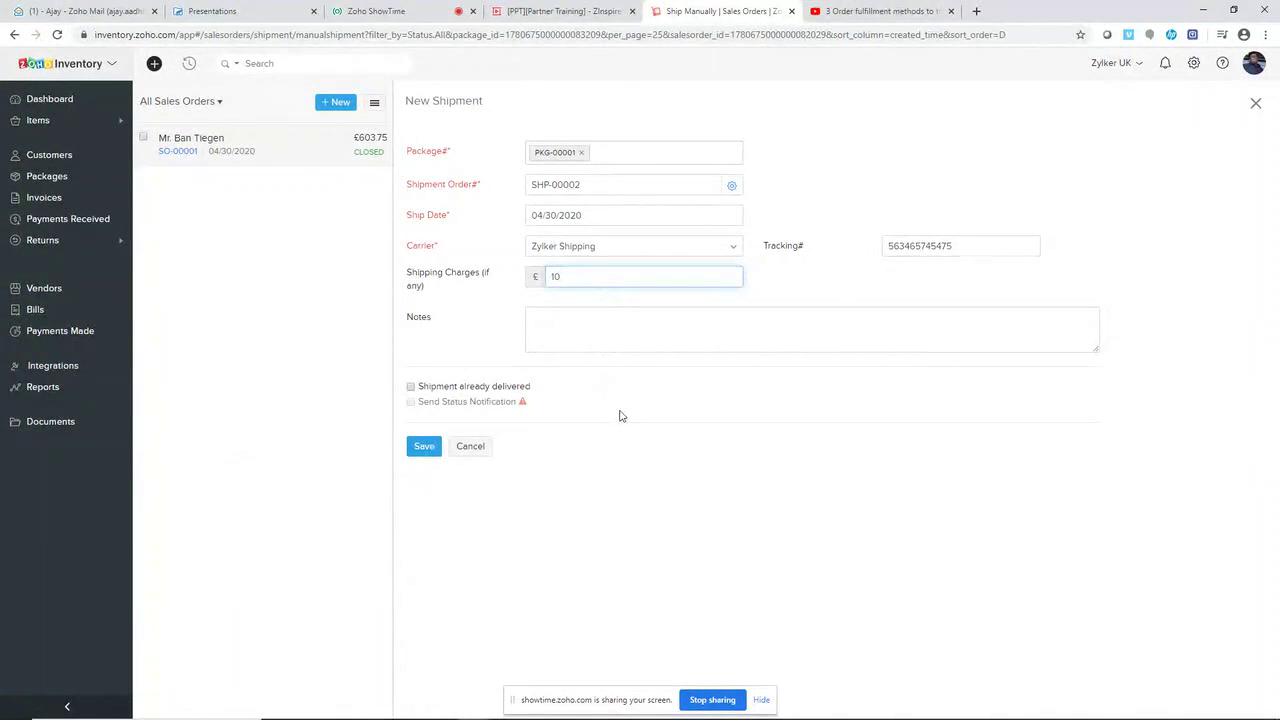
{"action": "left_click", "coordinate": [435, 337]}
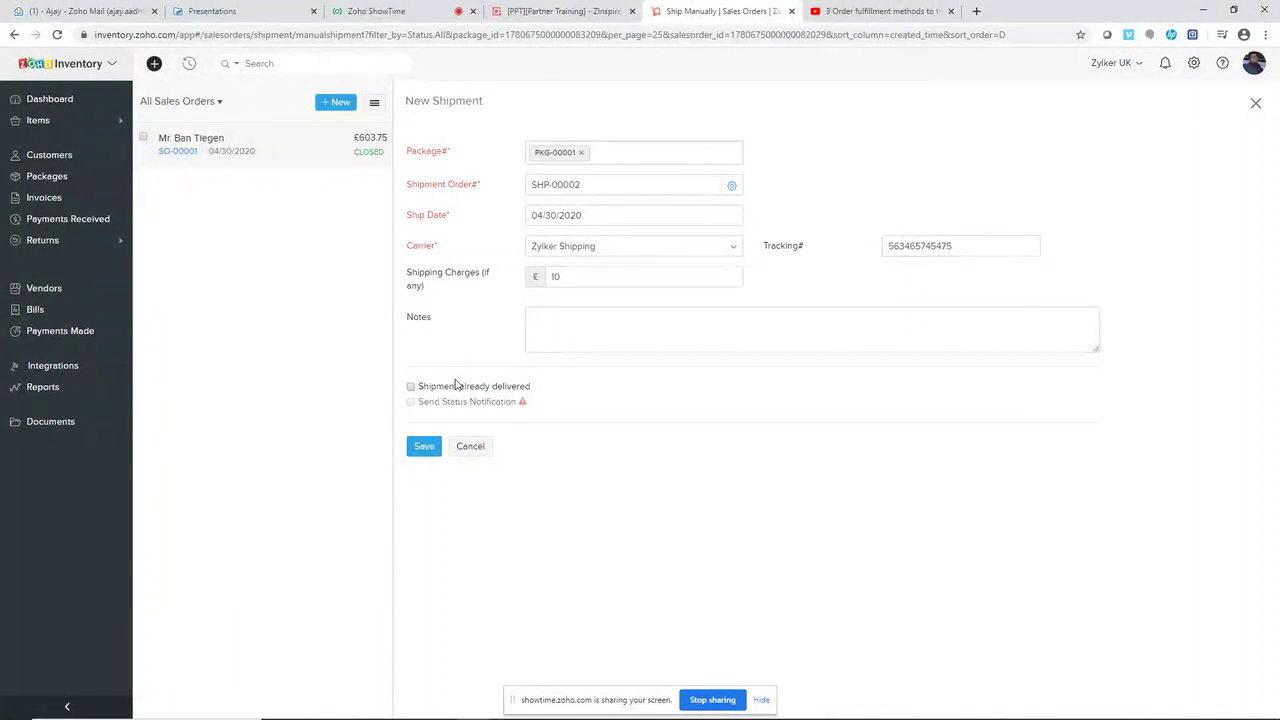
{"action": "left_click", "coordinate": [428, 449]}
{"action": "mouse_move", "coordinate": [521, 404]}
{"action": "left_click", "coordinate": [425, 448]}
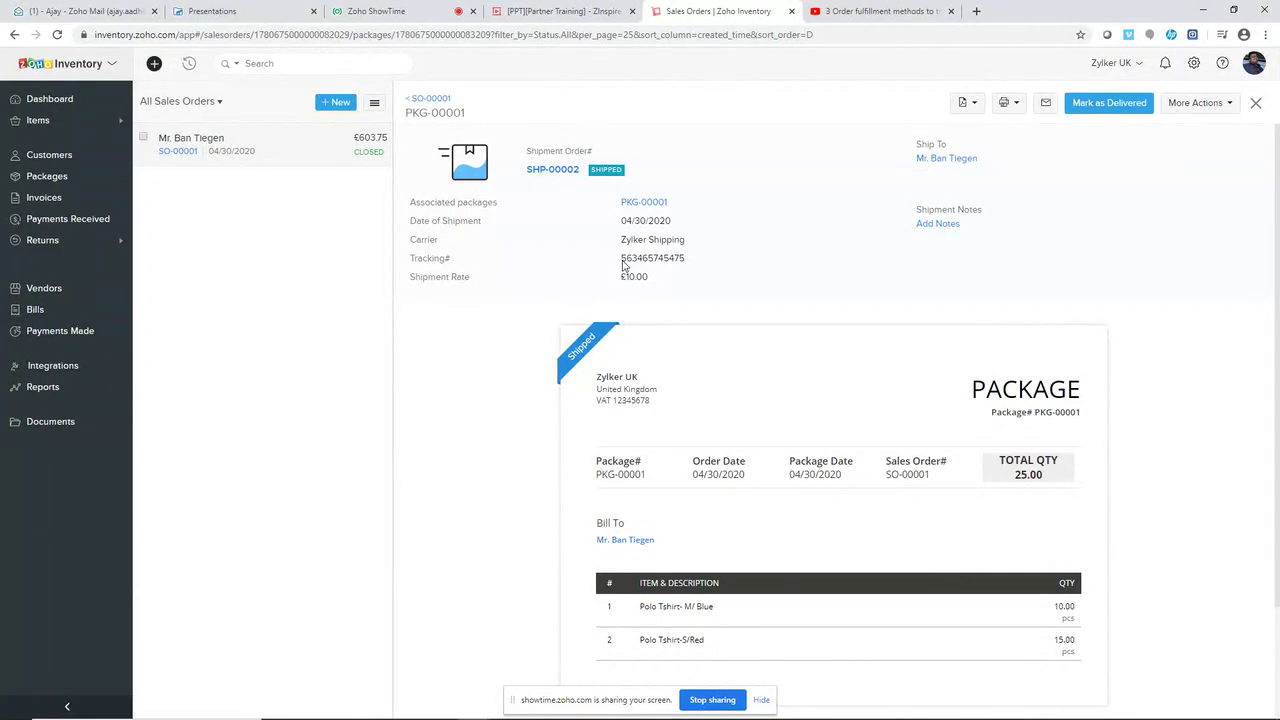
Review the shipment's tracking number and examine the Aftership shipment tracking integration
{"action": "left_click_drag", "start_coordinate": [621, 260], "coordinate": [688, 258]}
{"action": "left_click", "coordinate": [62, 367]}
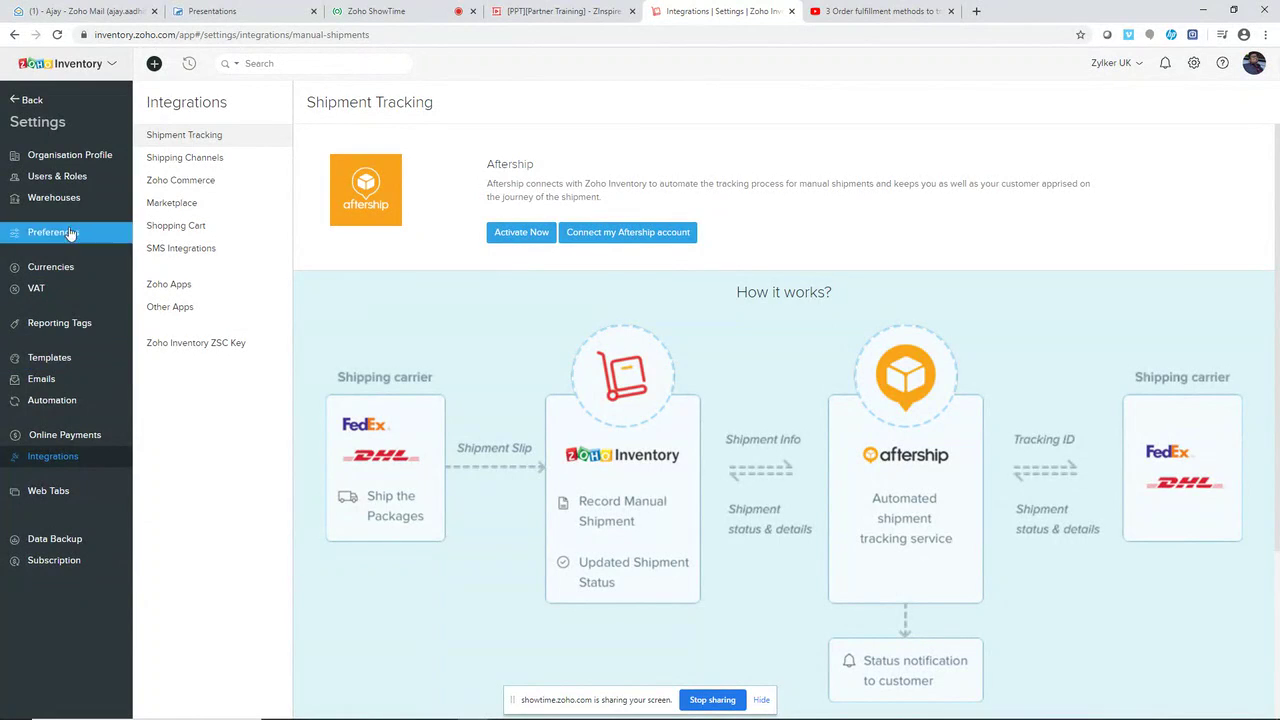
{"action": "left_click", "coordinate": [28, 101]}
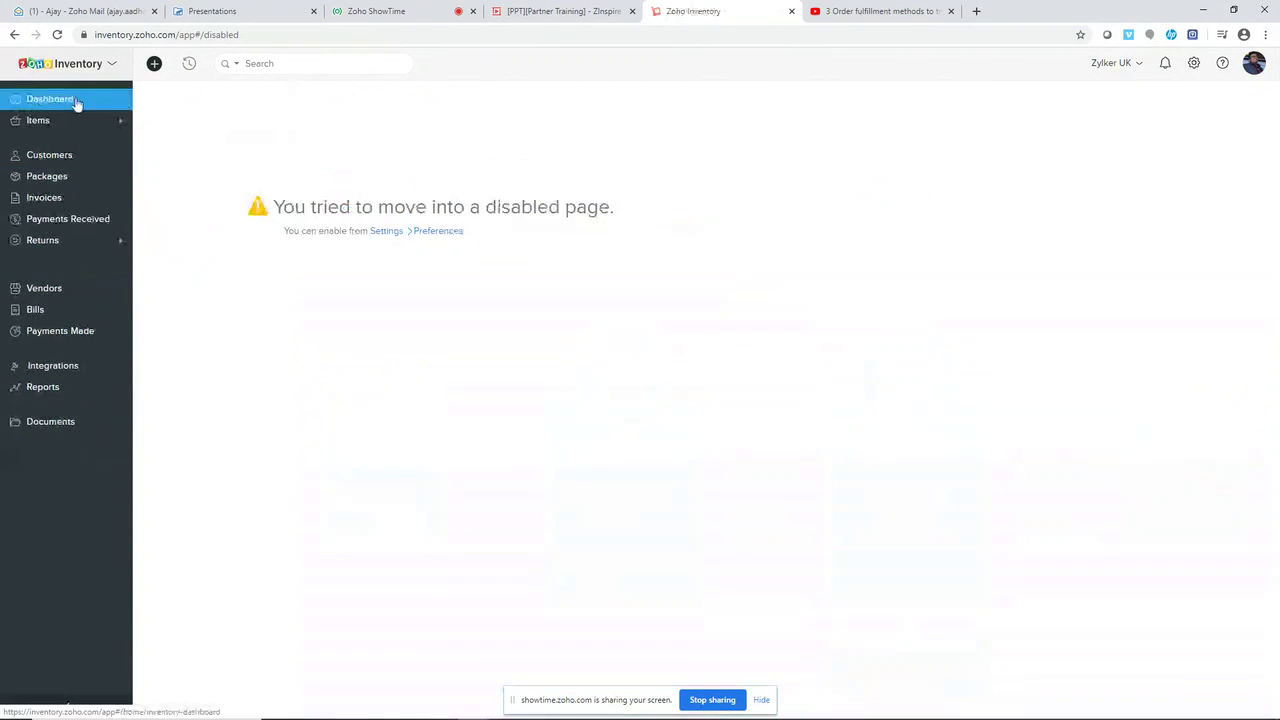
Try to get past the disabled page by checking the general preferences and reloading the page
{"action": "left_click", "coordinate": [417, 236]}
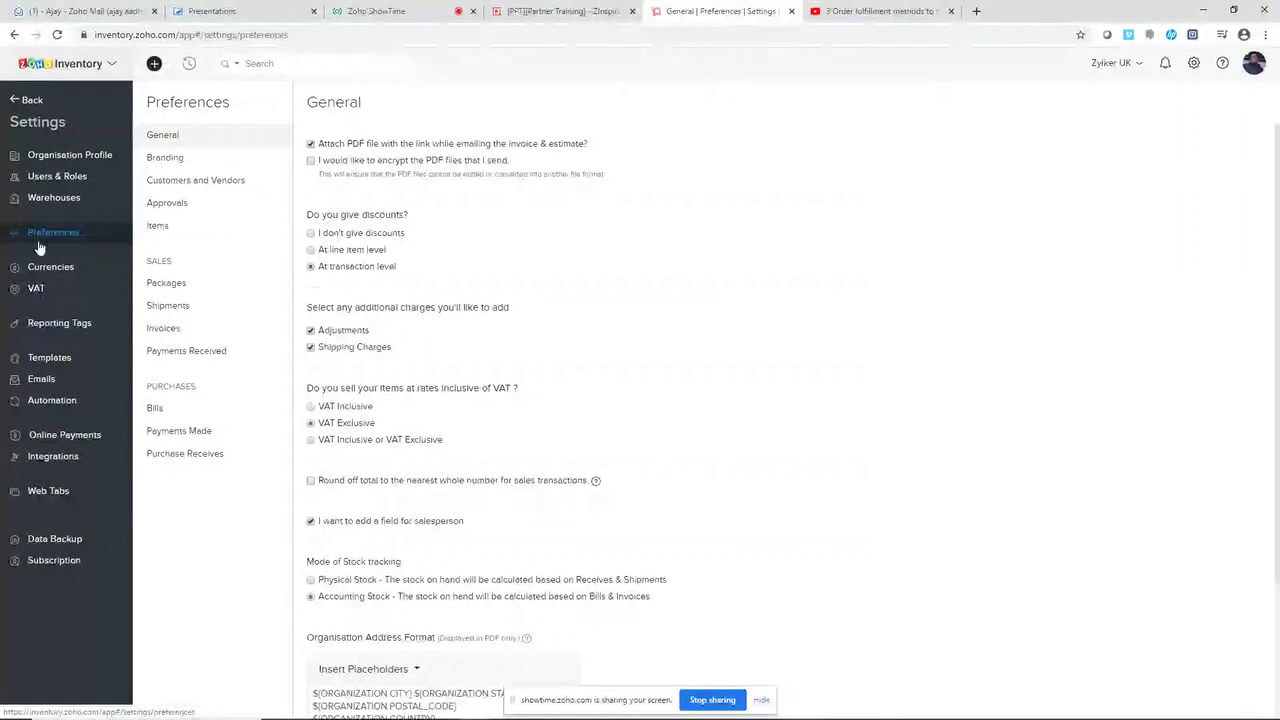
{"action": "left_click", "coordinate": [31, 101]}
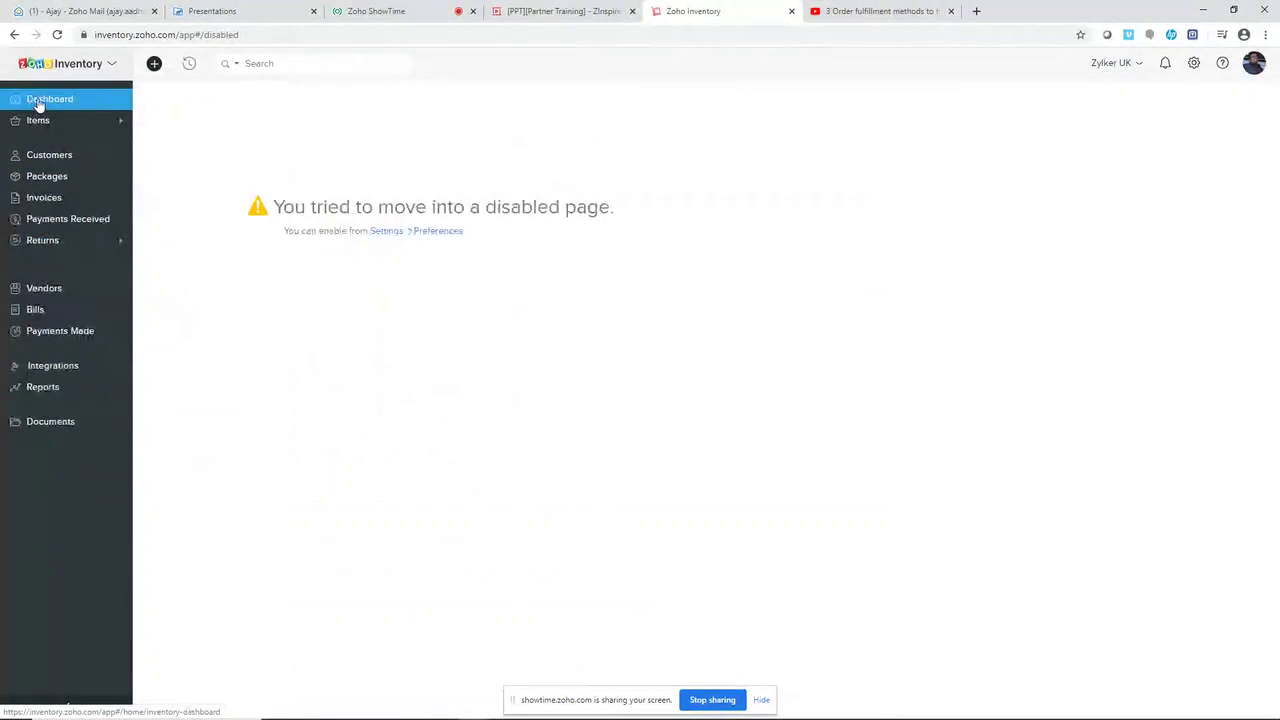
{"action": "left_click", "coordinate": [58, 35]}
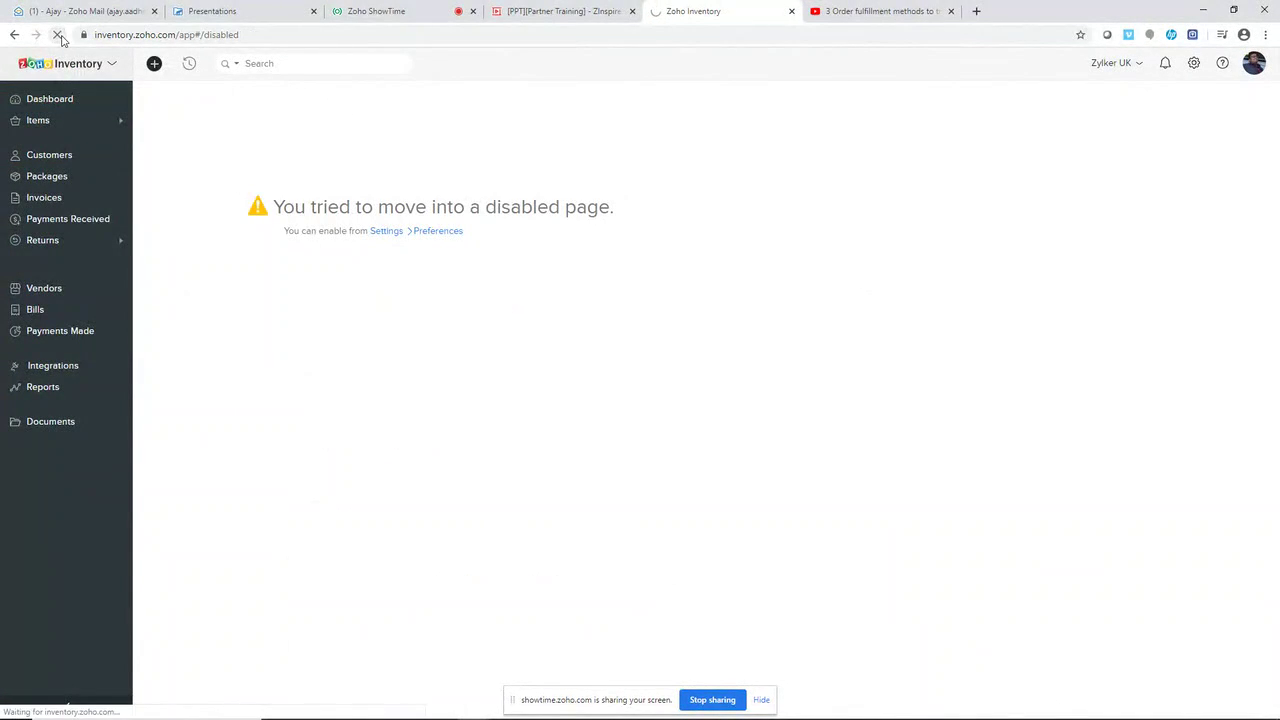
{"action": "left_click", "coordinate": [428, 14]}
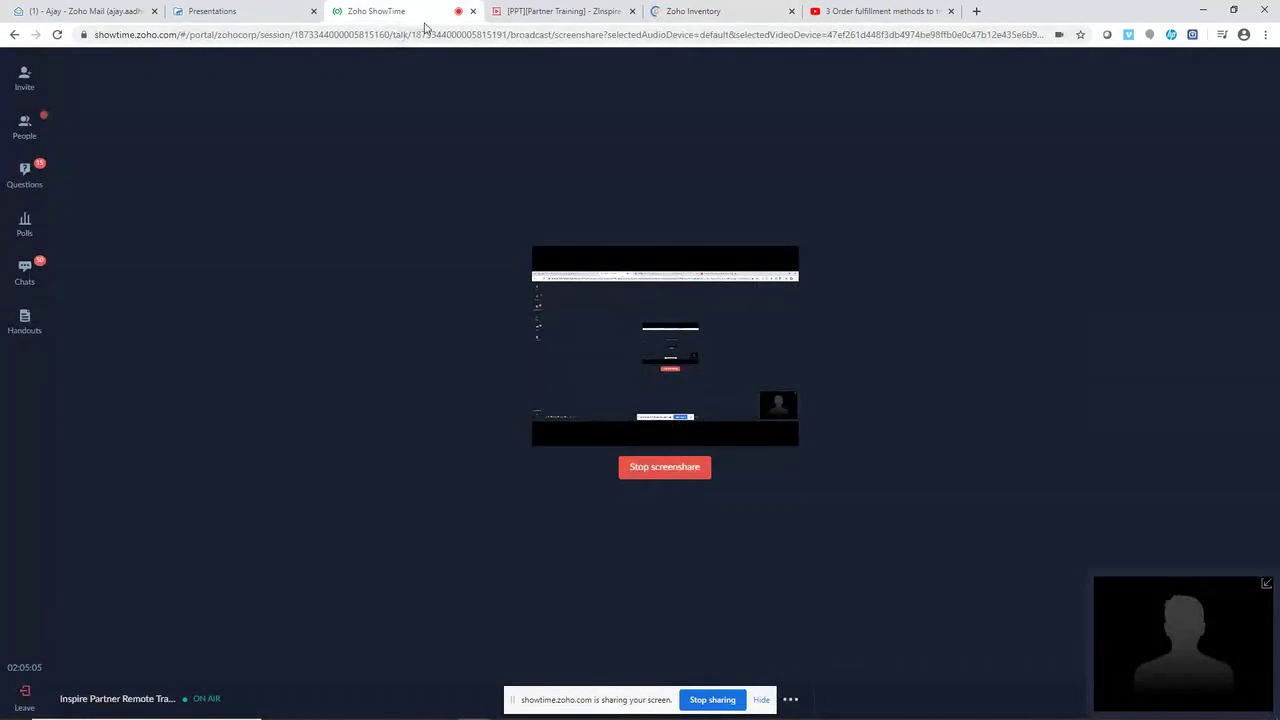
{"action": "left_click", "coordinate": [702, 10]}
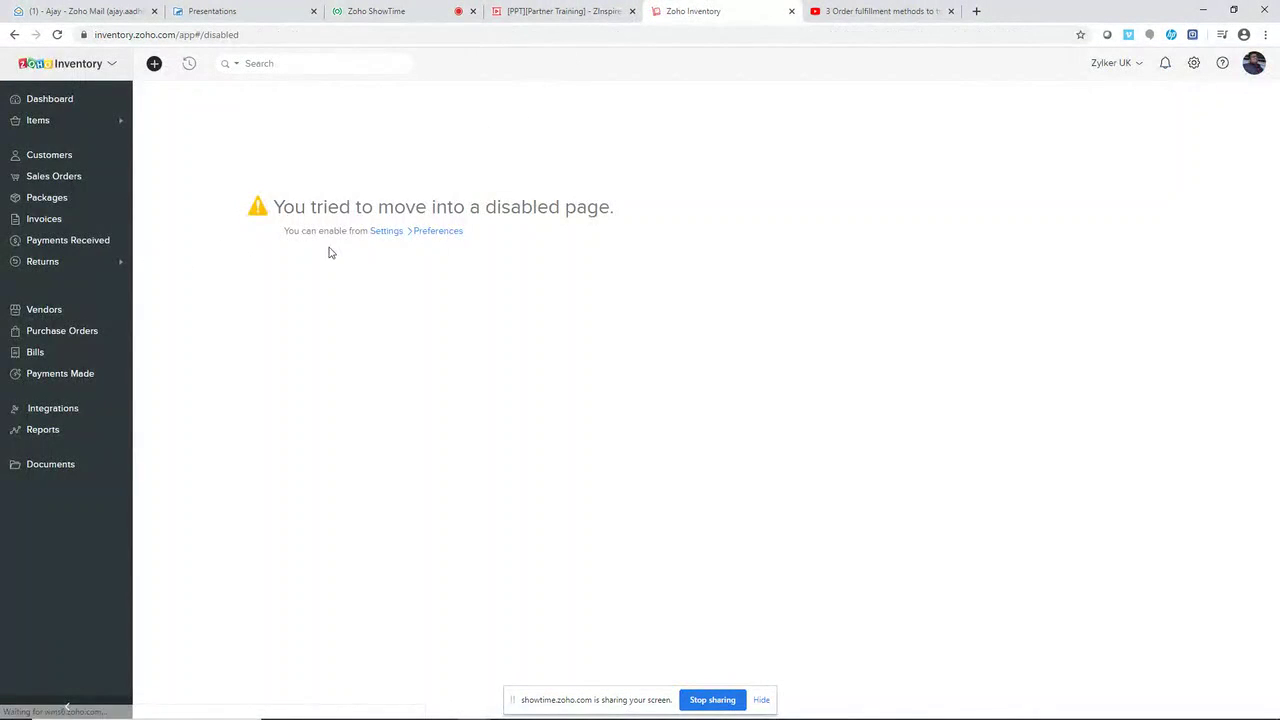
Switch from the Zylker UK organisation to the Zylker & Zylker organisation
{"action": "left_click", "coordinate": [389, 233]}
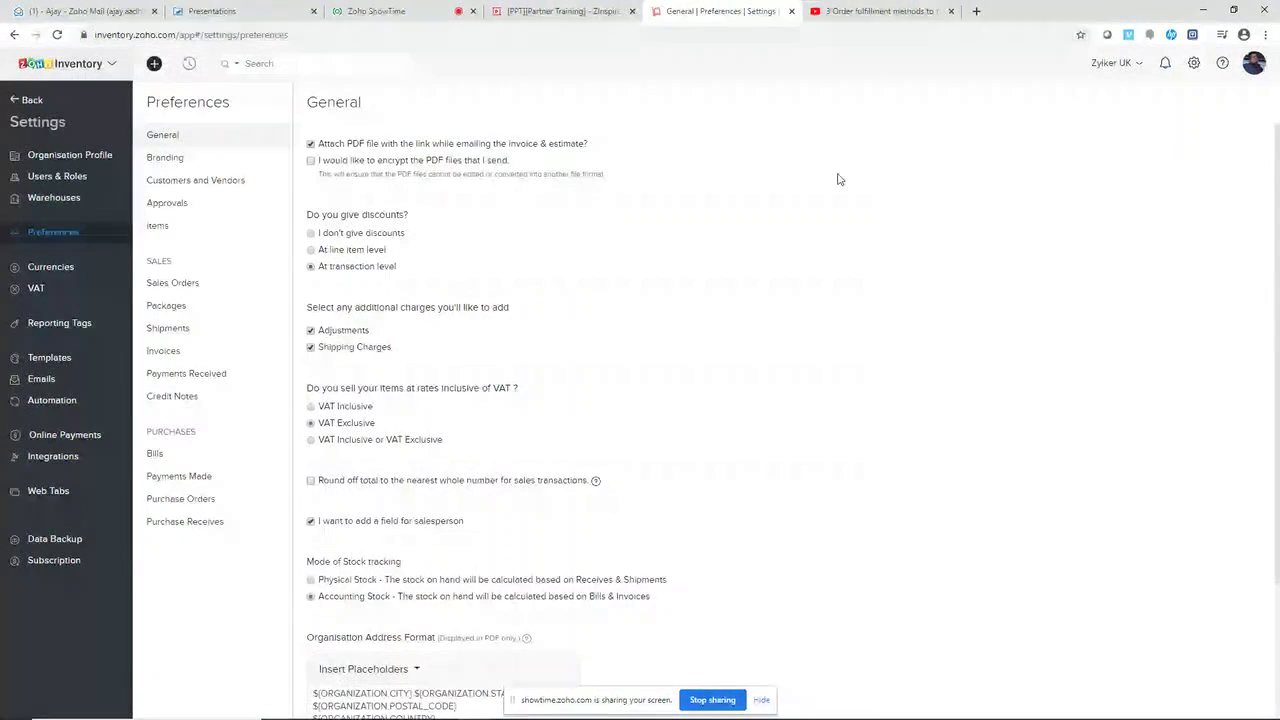
{"action": "left_click", "coordinate": [1116, 63]}
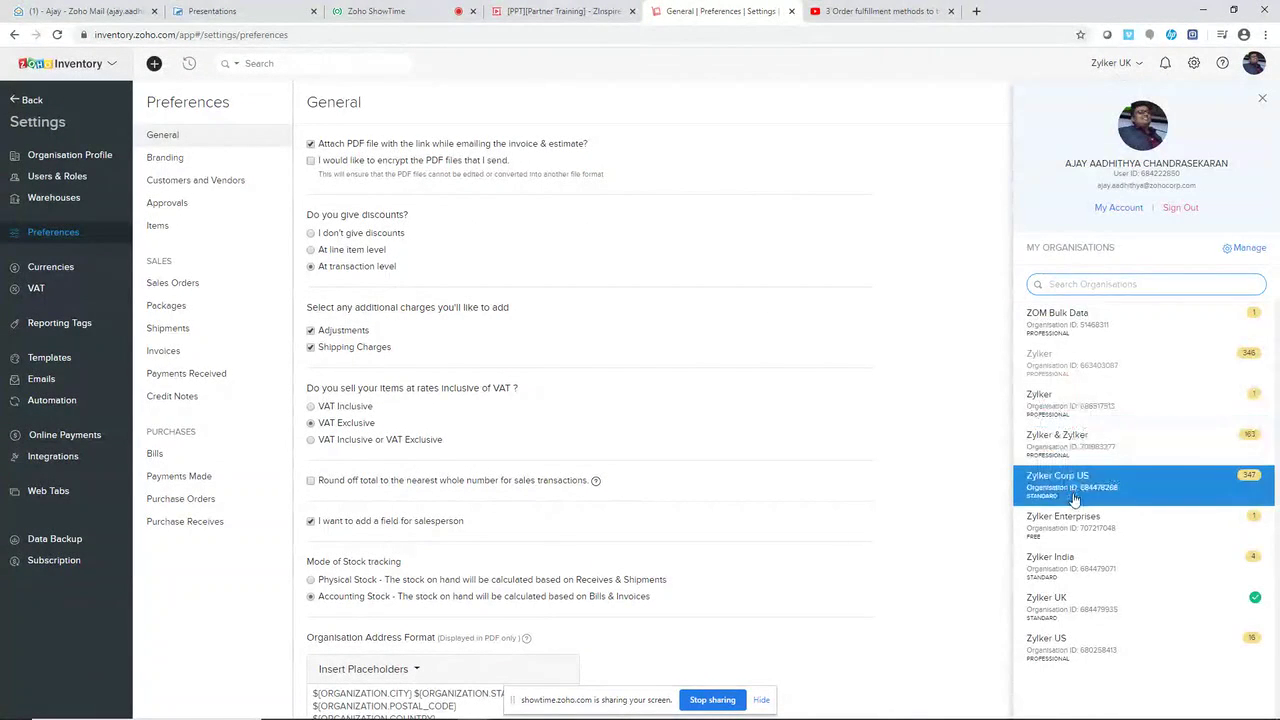
{"action": "left_click", "coordinate": [1075, 440]}
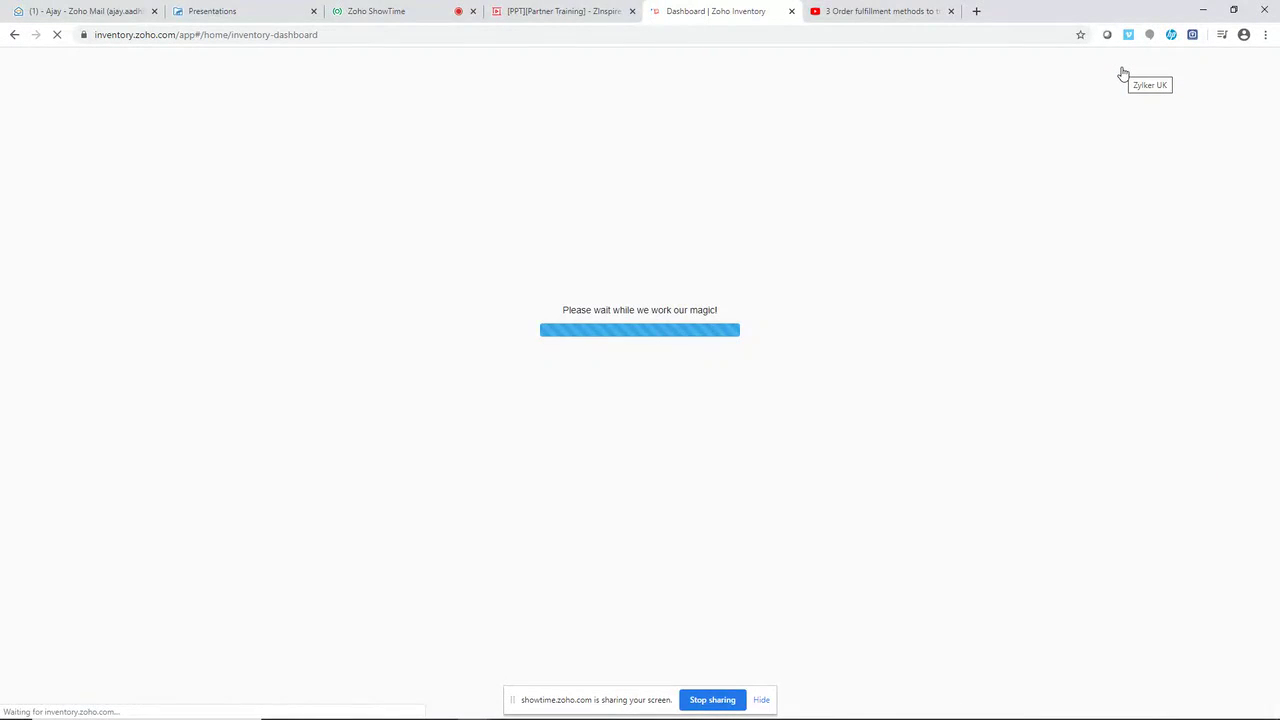
Switch to the Zylker UK organisation and open its closed sales order to check the shipment status
{"action": "left_click", "coordinate": [1118, 65]}
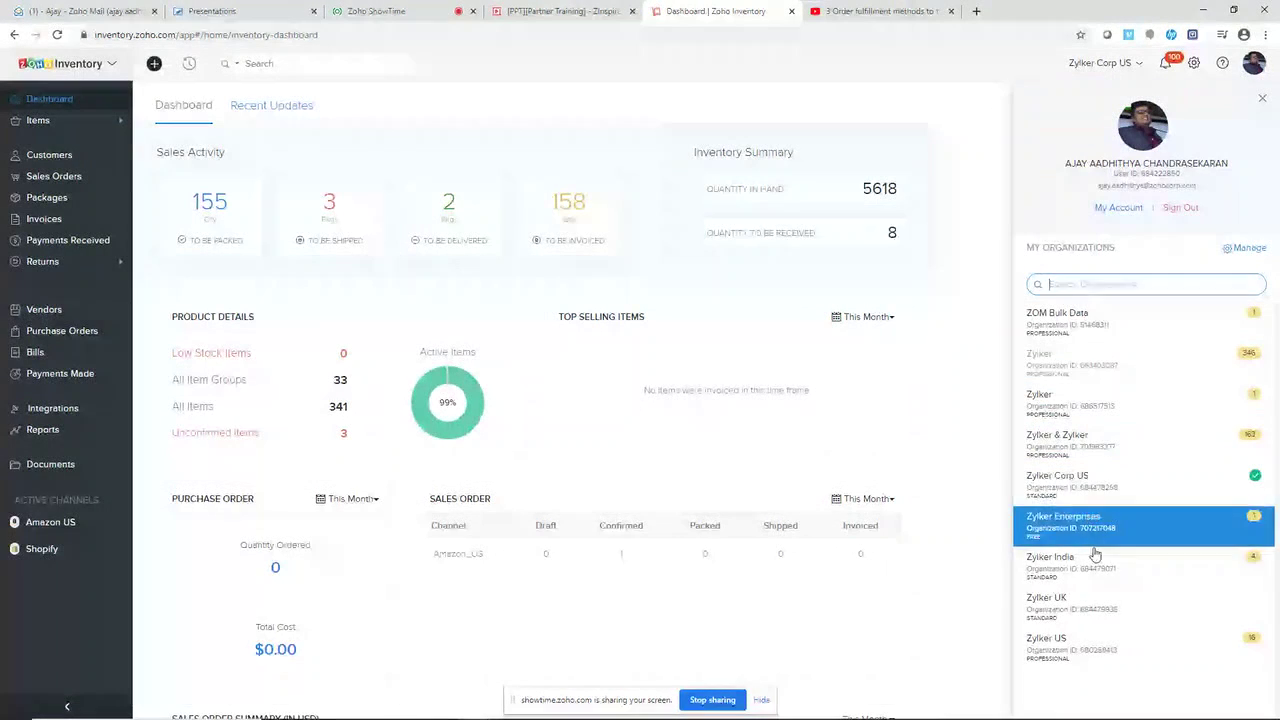
{"action": "left_click", "coordinate": [1092, 610]}
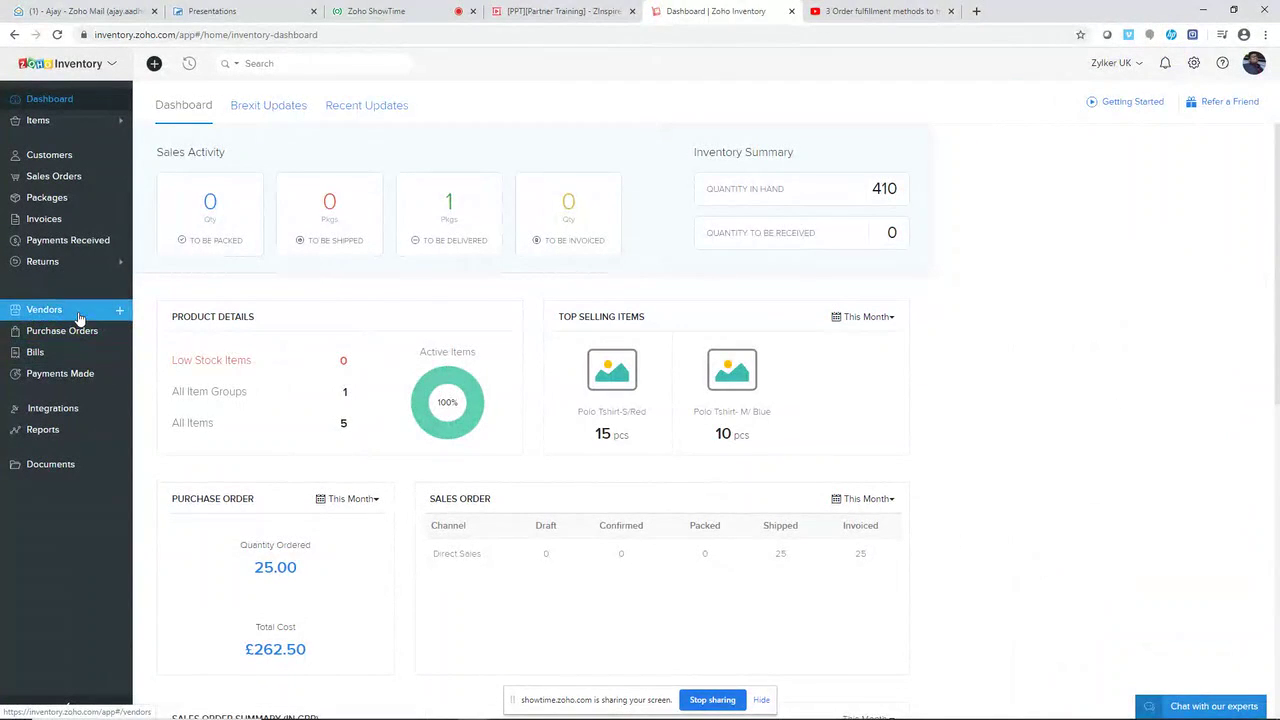
{"action": "left_click", "coordinate": [75, 180]}
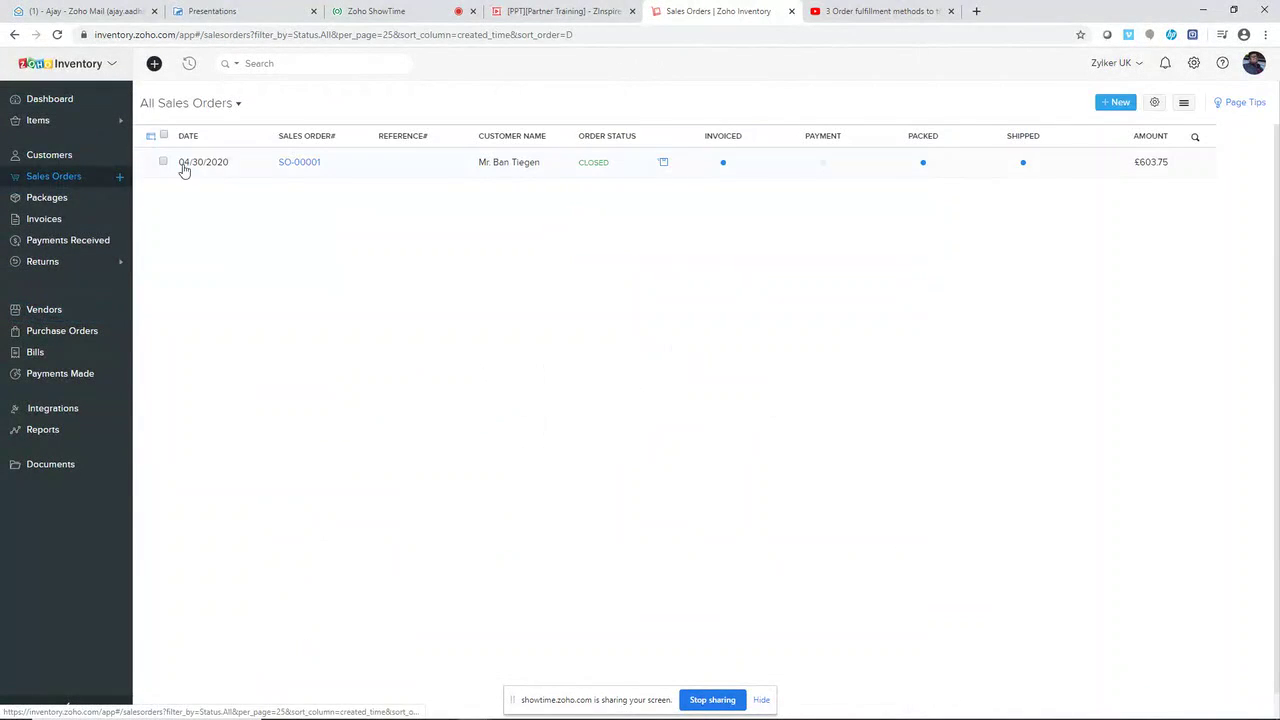
{"action": "left_click", "coordinate": [281, 164]}
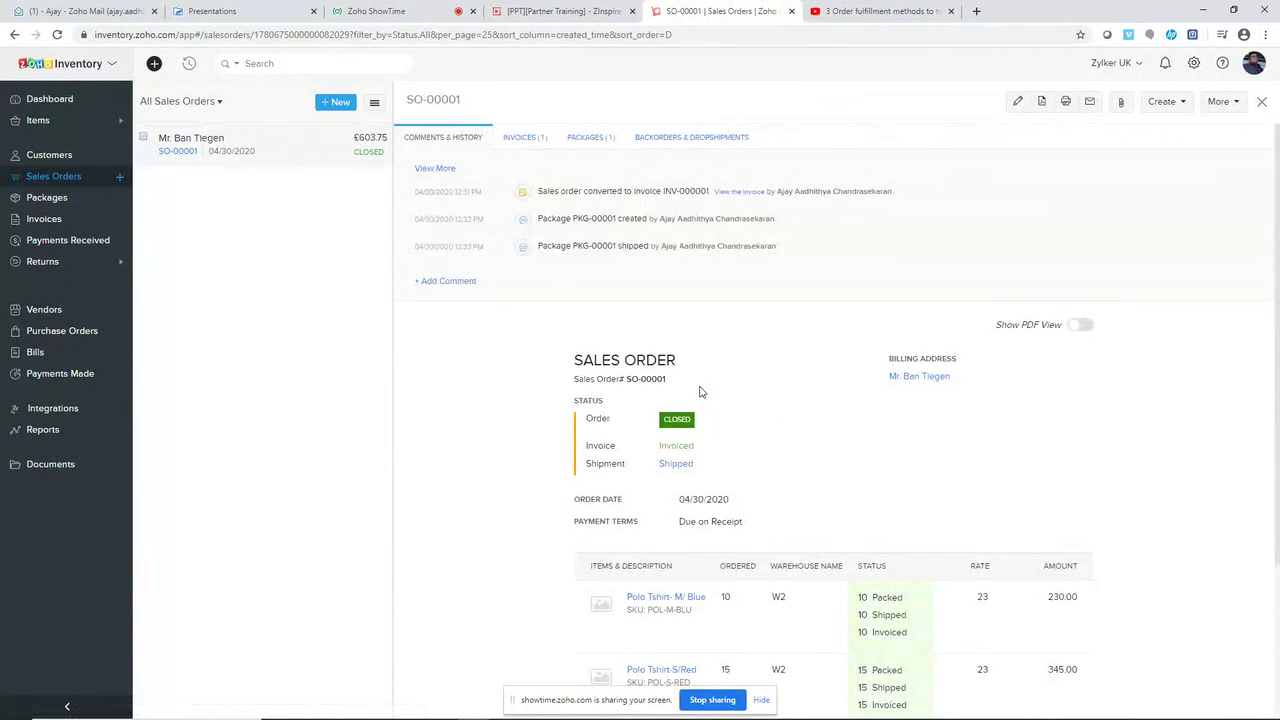
{"action": "left_click_drag", "start_coordinate": [694, 464], "coordinate": [658, 474]}
Examine the default status filters available for the sales orders list without applying one
{"action": "left_click", "coordinate": [220, 102]}
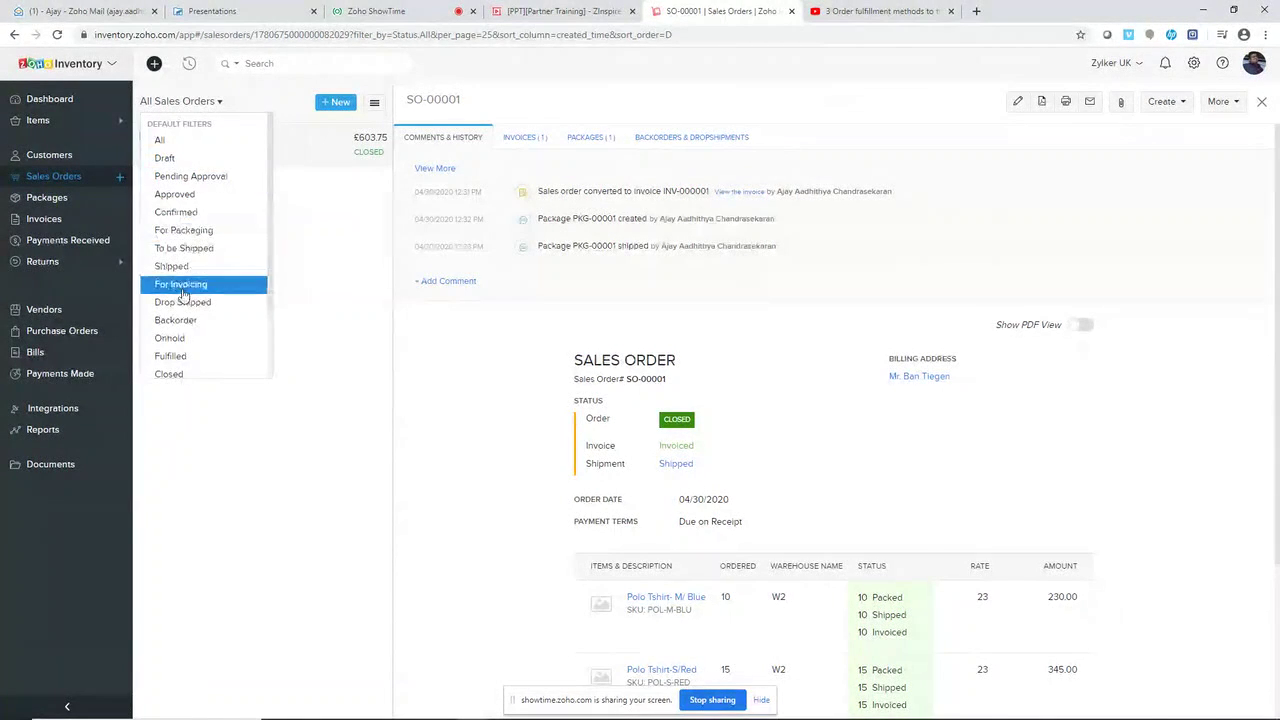
{"action": "scroll", "coordinate": [200, 355], "scroll_direction": "down", "scroll_amount": 2}
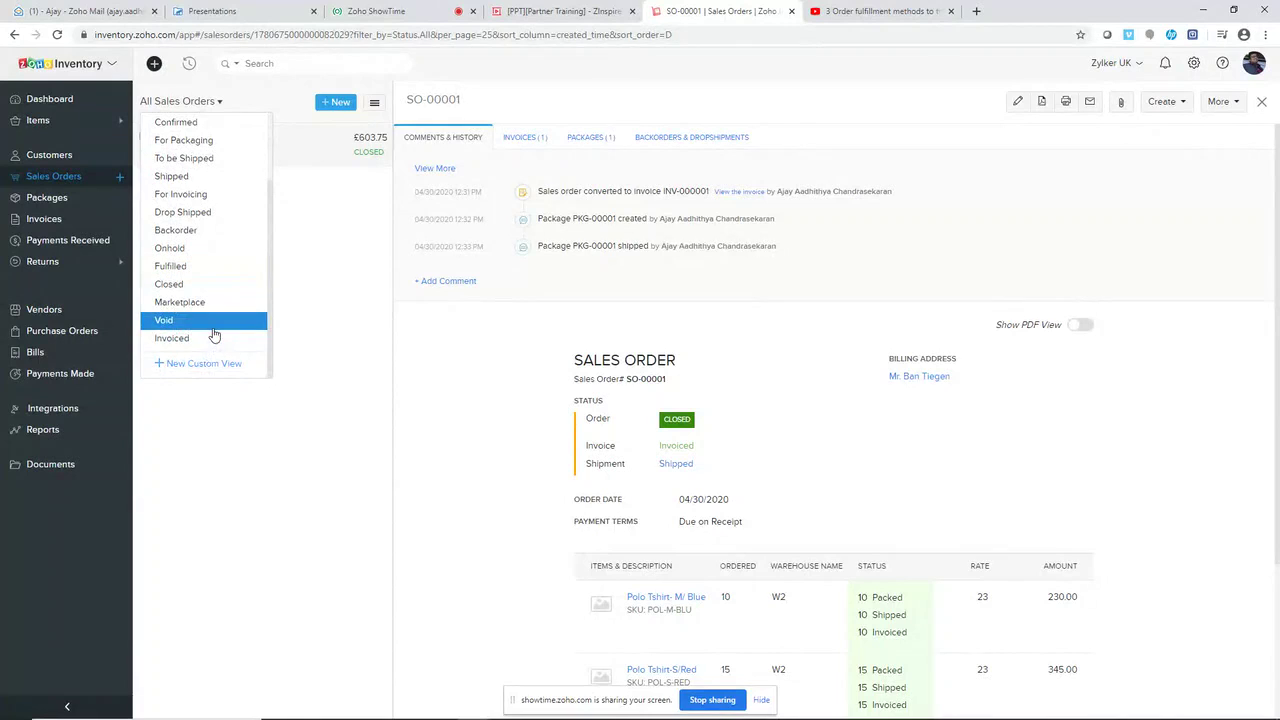
{"action": "scroll", "coordinate": [214, 334], "scroll_direction": "up", "scroll_amount": 2}
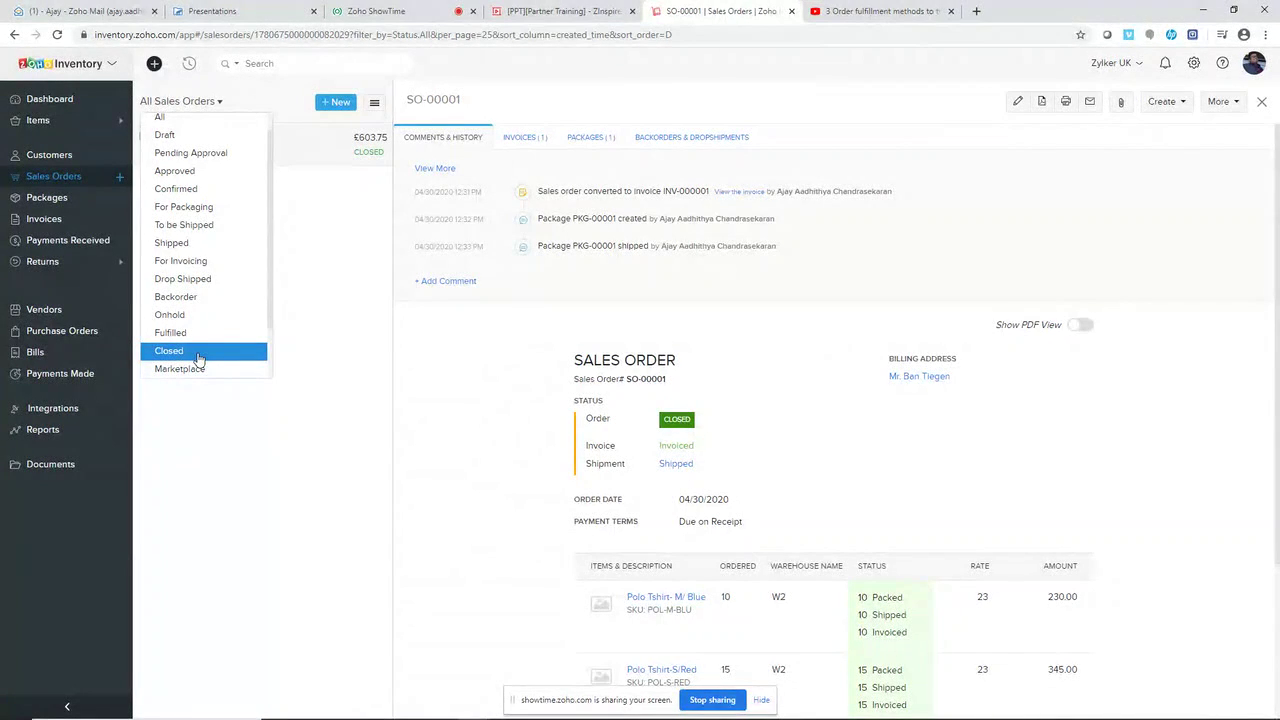
{"action": "scroll", "coordinate": [206, 322], "scroll_direction": "down", "scroll_amount": 2}
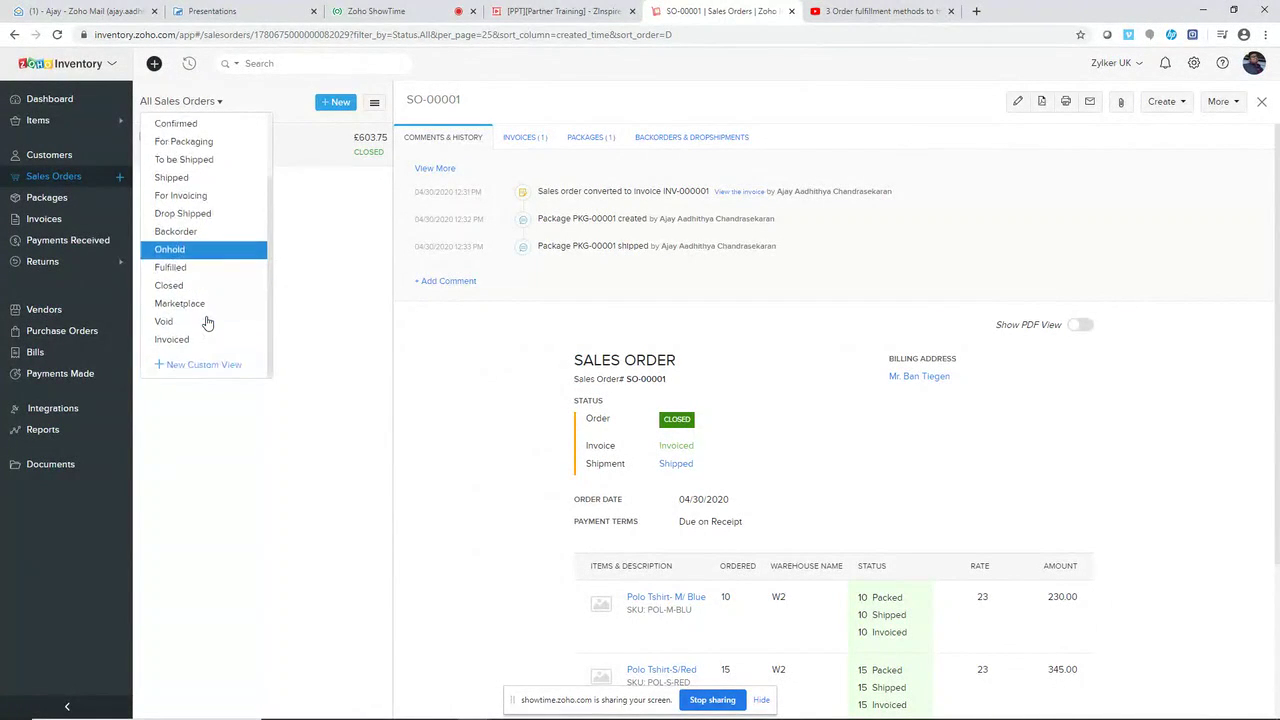
{"action": "left_click", "coordinate": [372, 268]}
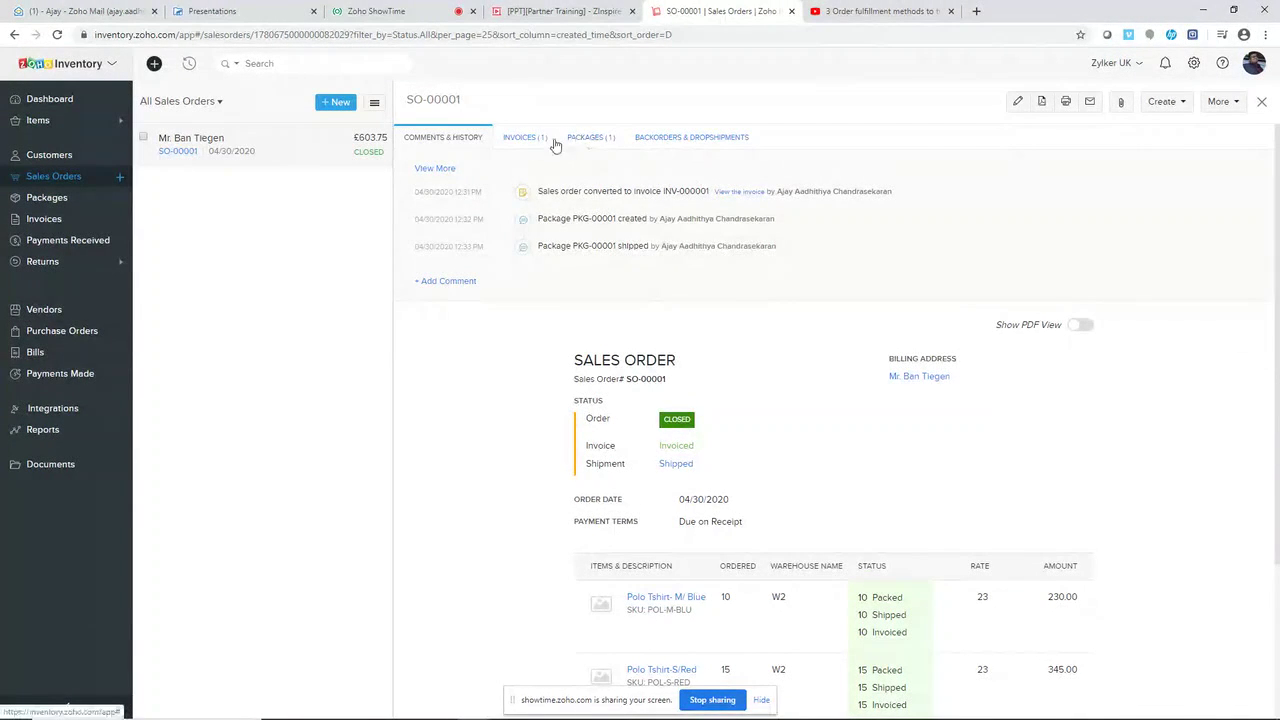
Open the sales order's package and mark its shipment as delivered without sending the customer a delivery notification
{"action": "left_click", "coordinate": [600, 137]}
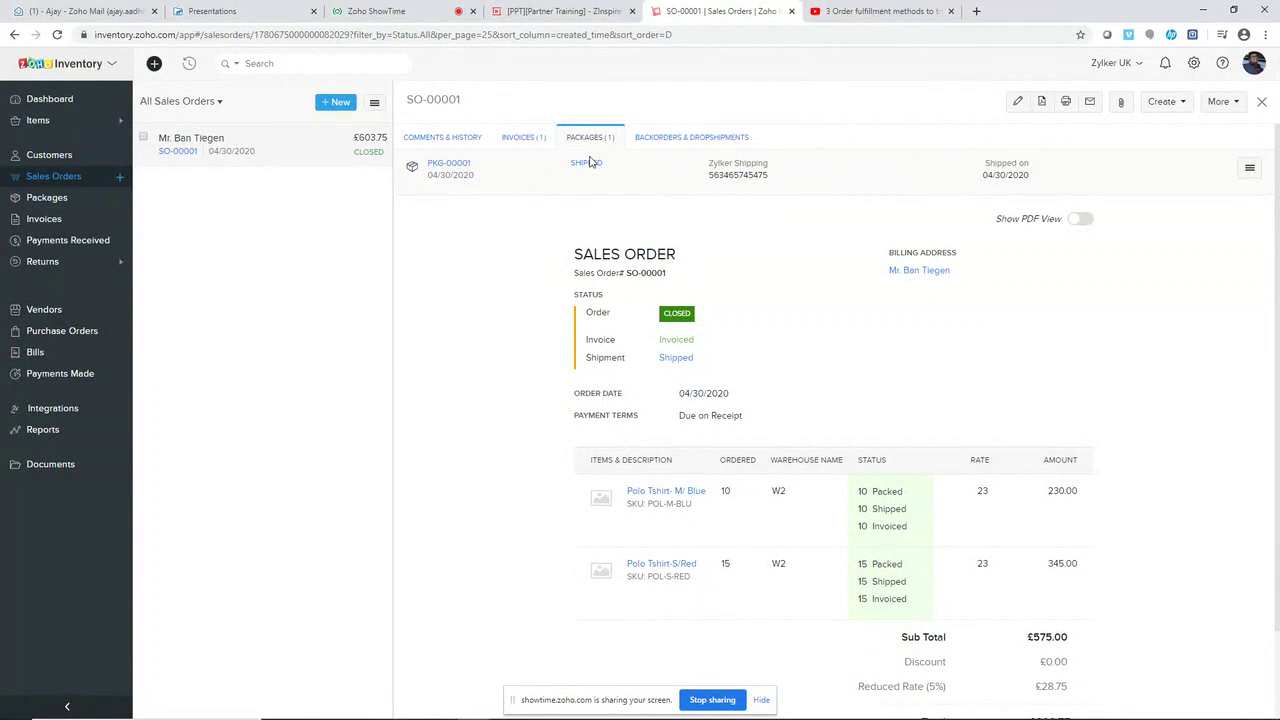
{"action": "left_click", "coordinate": [463, 168]}
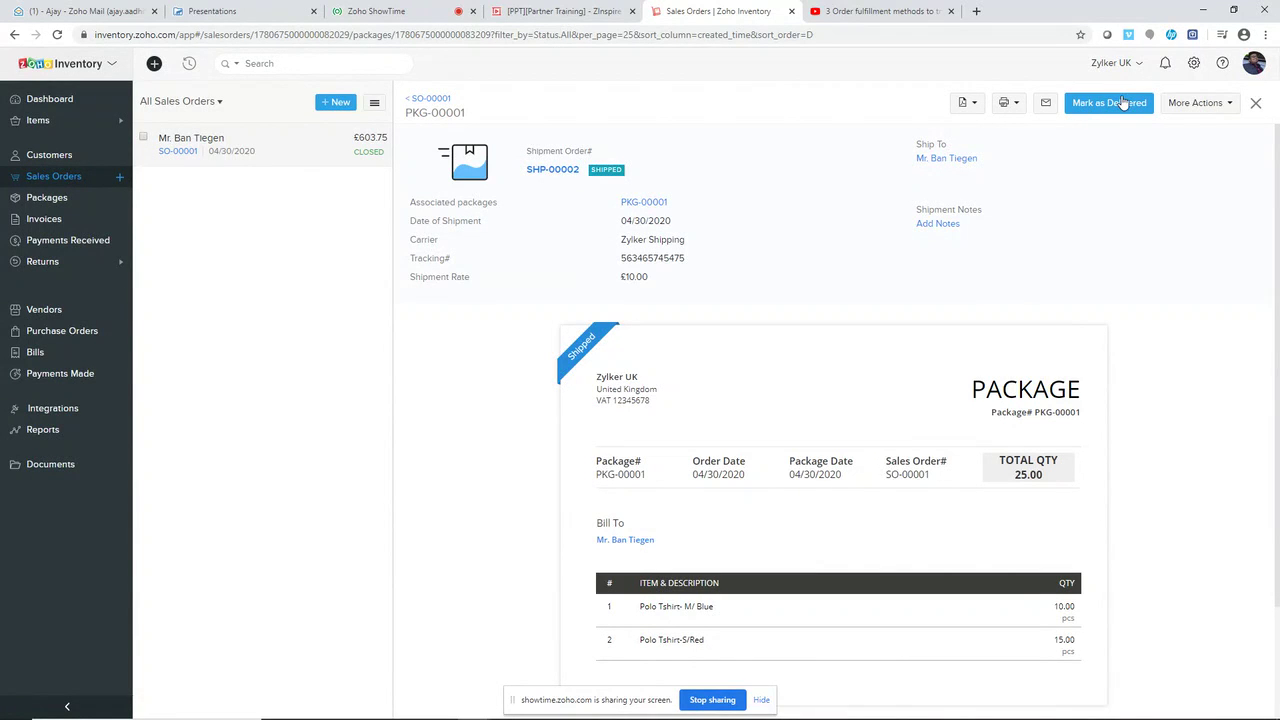
{"action": "left_click", "coordinate": [1122, 103]}
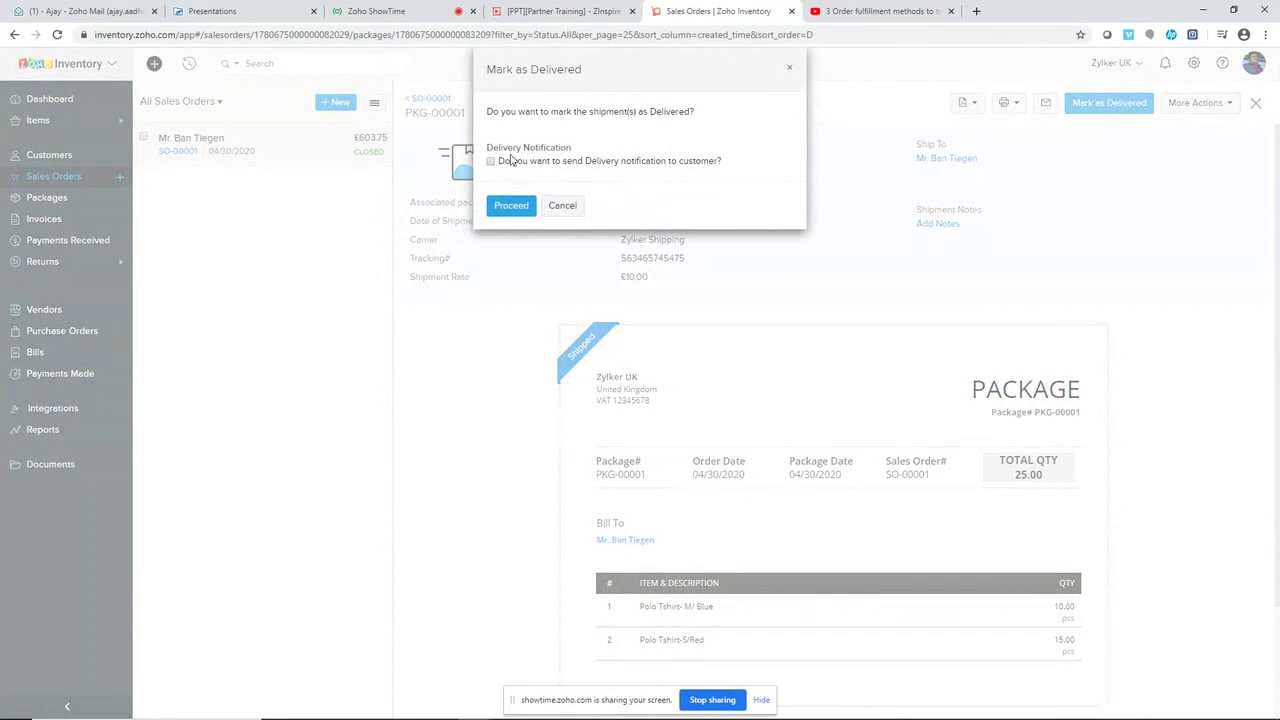
{"action": "left_click", "coordinate": [512, 207]}
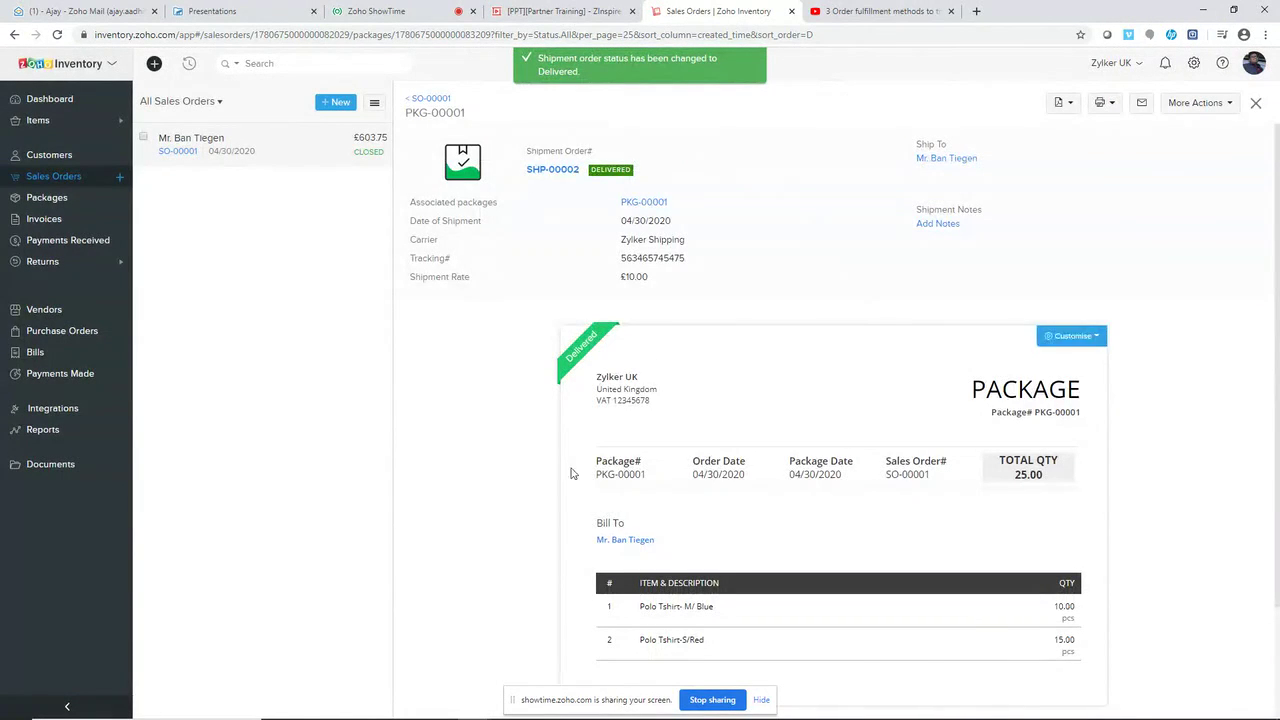
Reopen the sales order to check its shipment status and open its linked invoice
{"action": "left_click", "coordinate": [30, 181]}
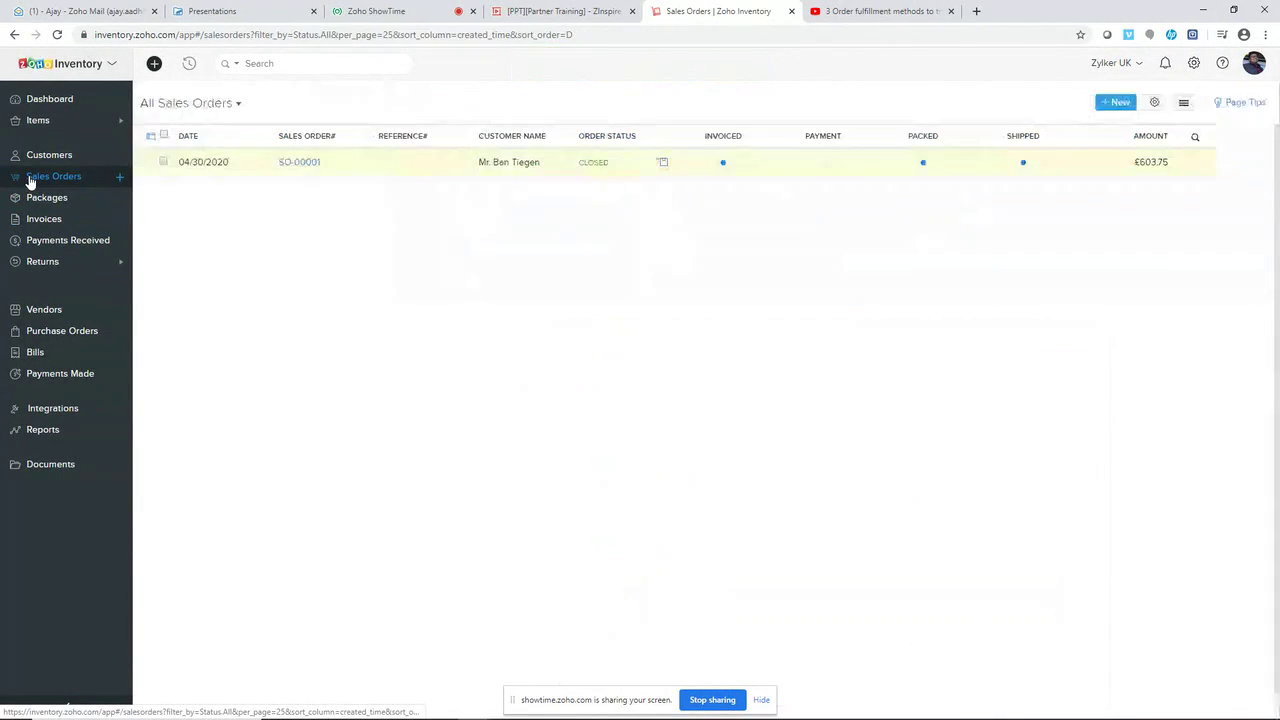
{"action": "left_click", "coordinate": [468, 169]}
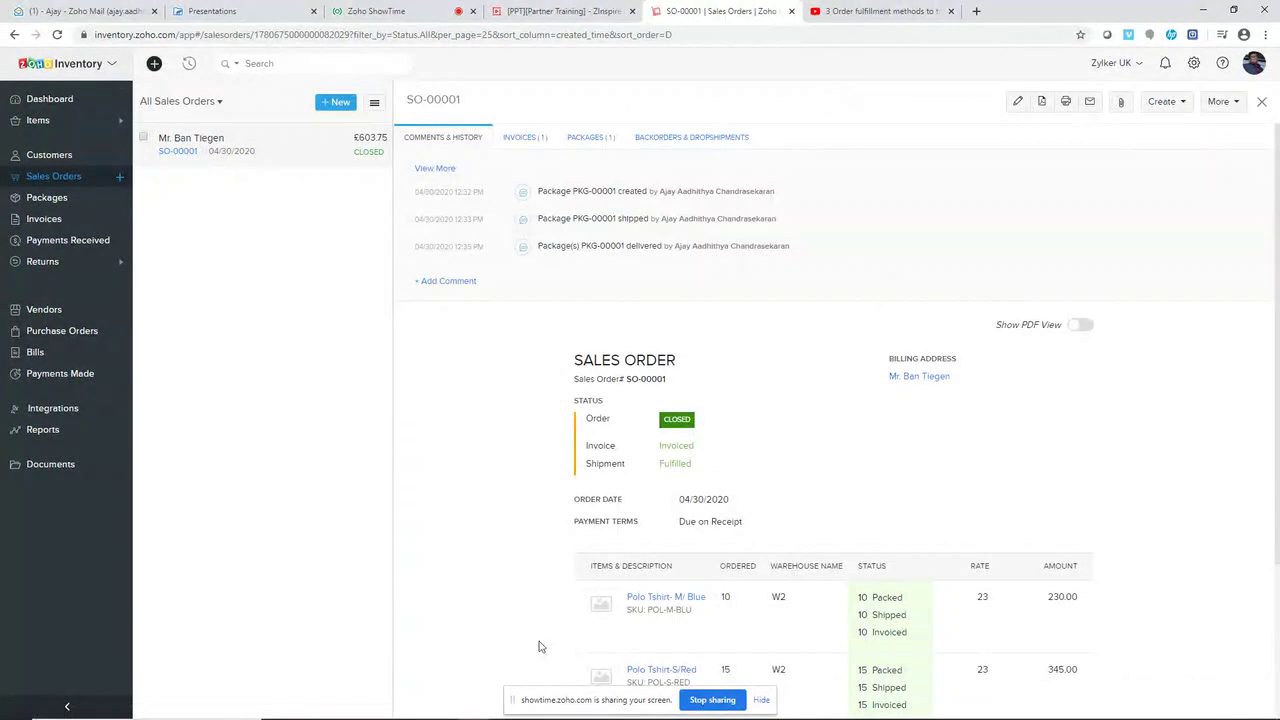
{"action": "left_click", "coordinate": [526, 137]}
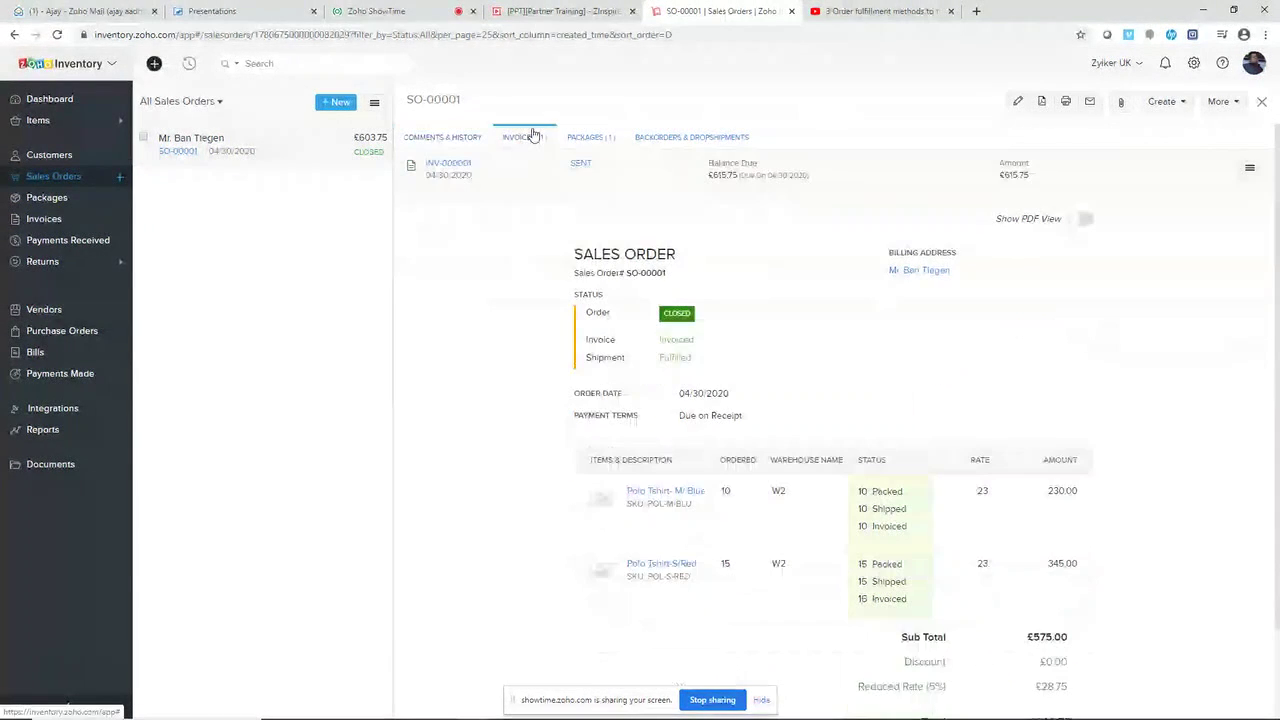
{"action": "left_click", "coordinate": [452, 170]}
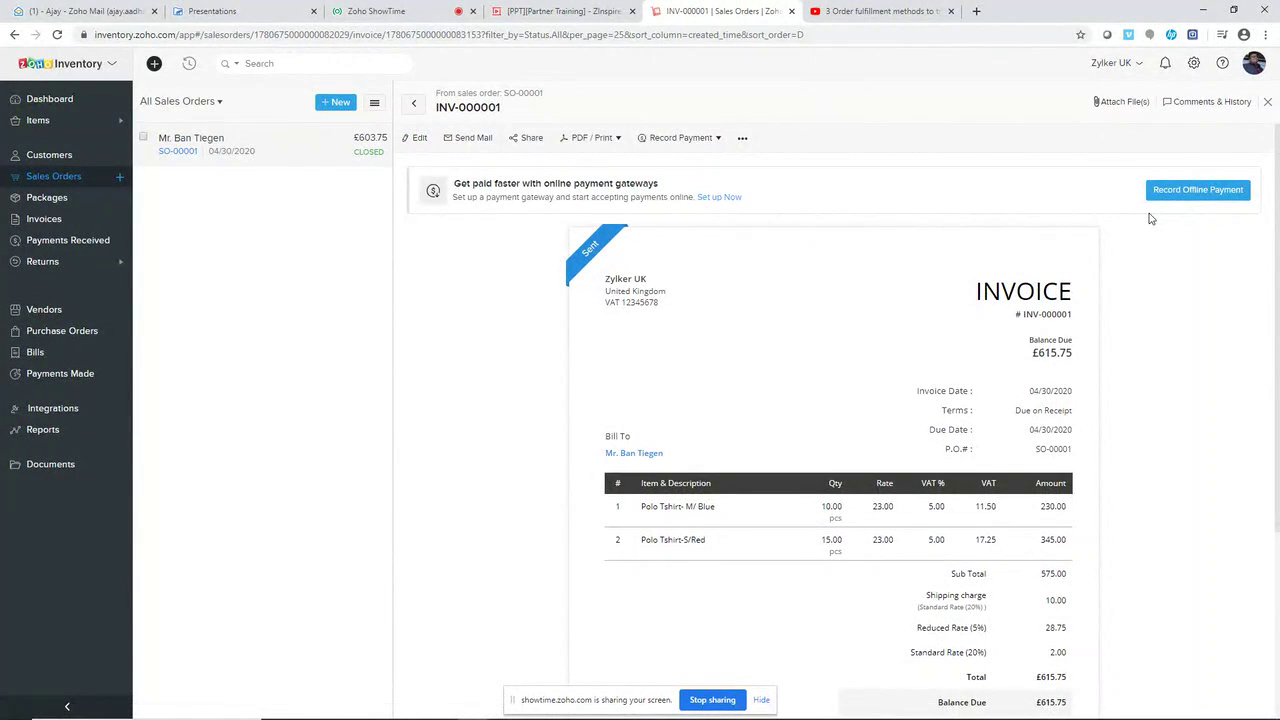
Review the integrations and the online payment gateways in the settings, and return to the invoice
{"action": "mouse_move", "coordinate": [1098, 240]}
{"action": "left_click", "coordinate": [95, 408]}
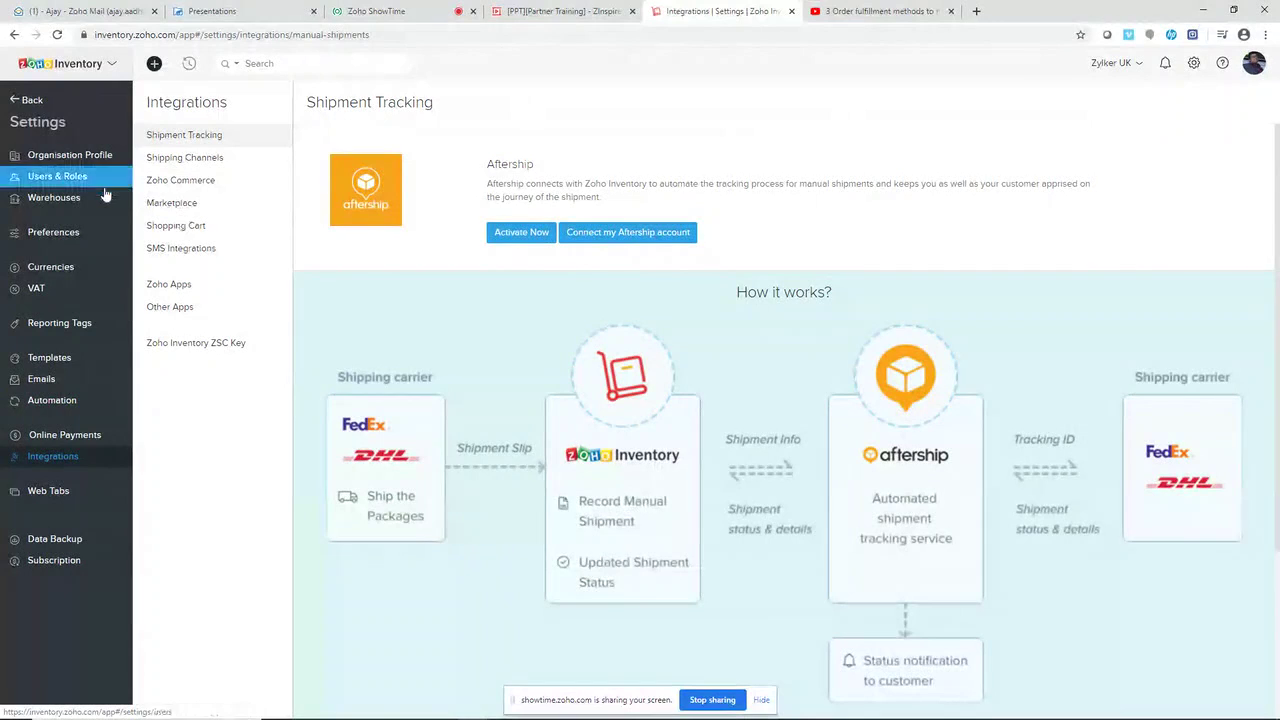
{"action": "left_click", "coordinate": [78, 438]}
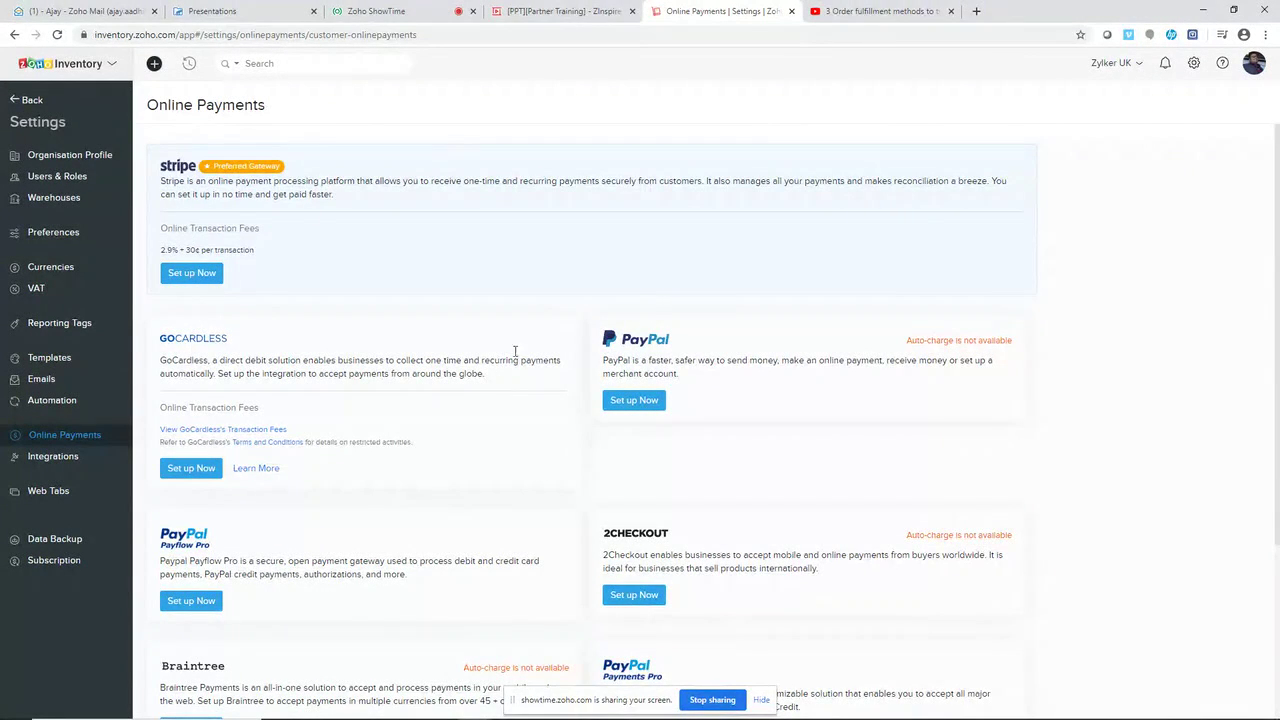
{"action": "left_click", "coordinate": [33, 101]}
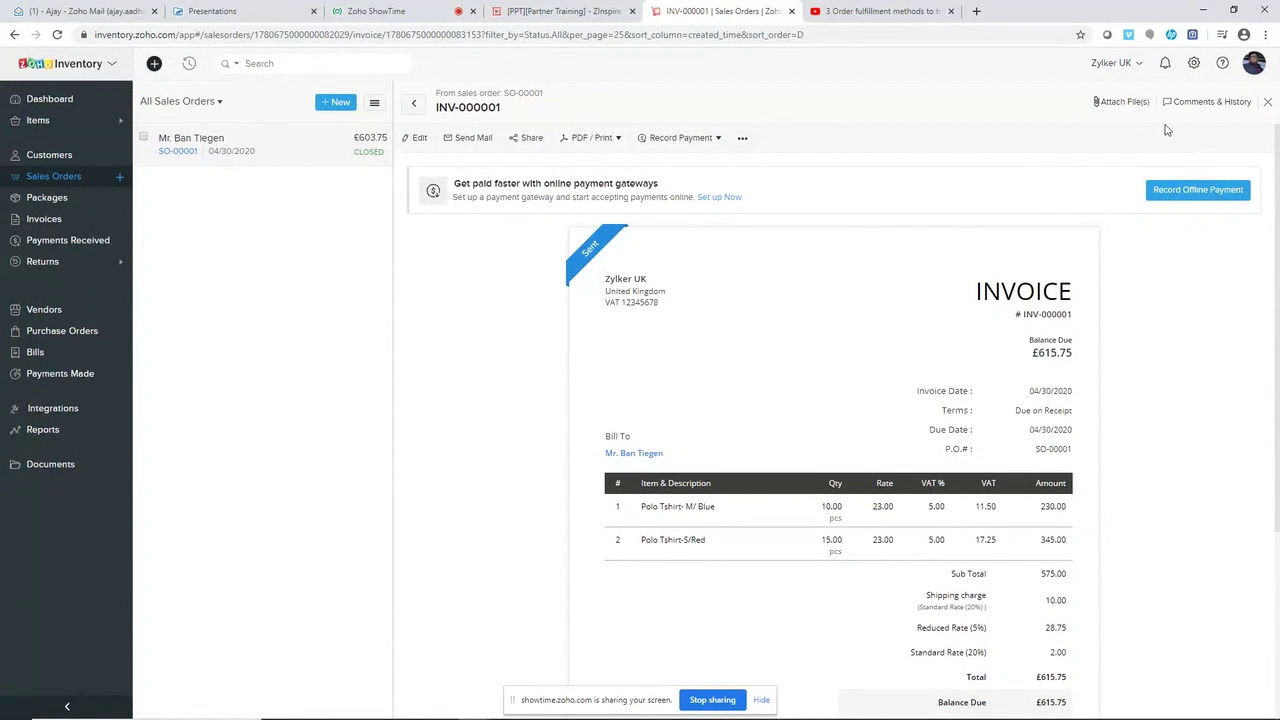
Record an offline cash payment of 615.75 GBP deposited to Petty Cash for the invoice, and reopen the sales order
{"action": "left_click", "coordinate": [1224, 198]}
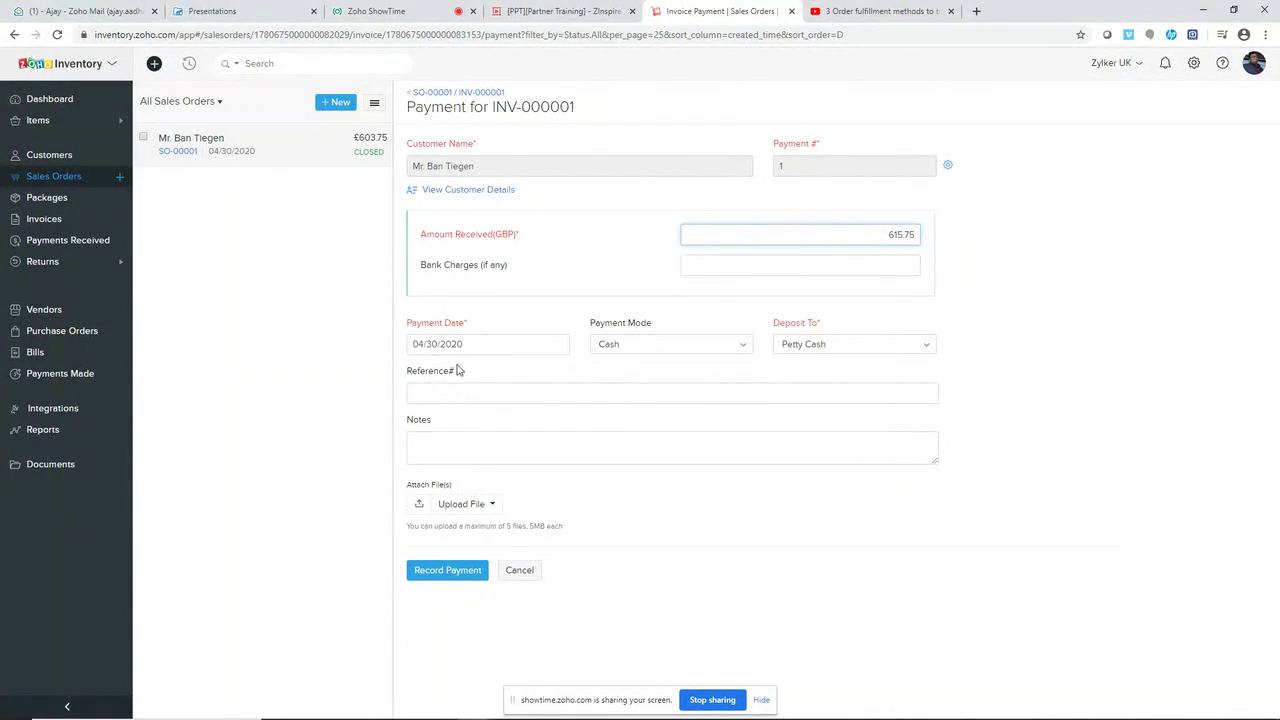
{"action": "left_click", "coordinate": [465, 576]}
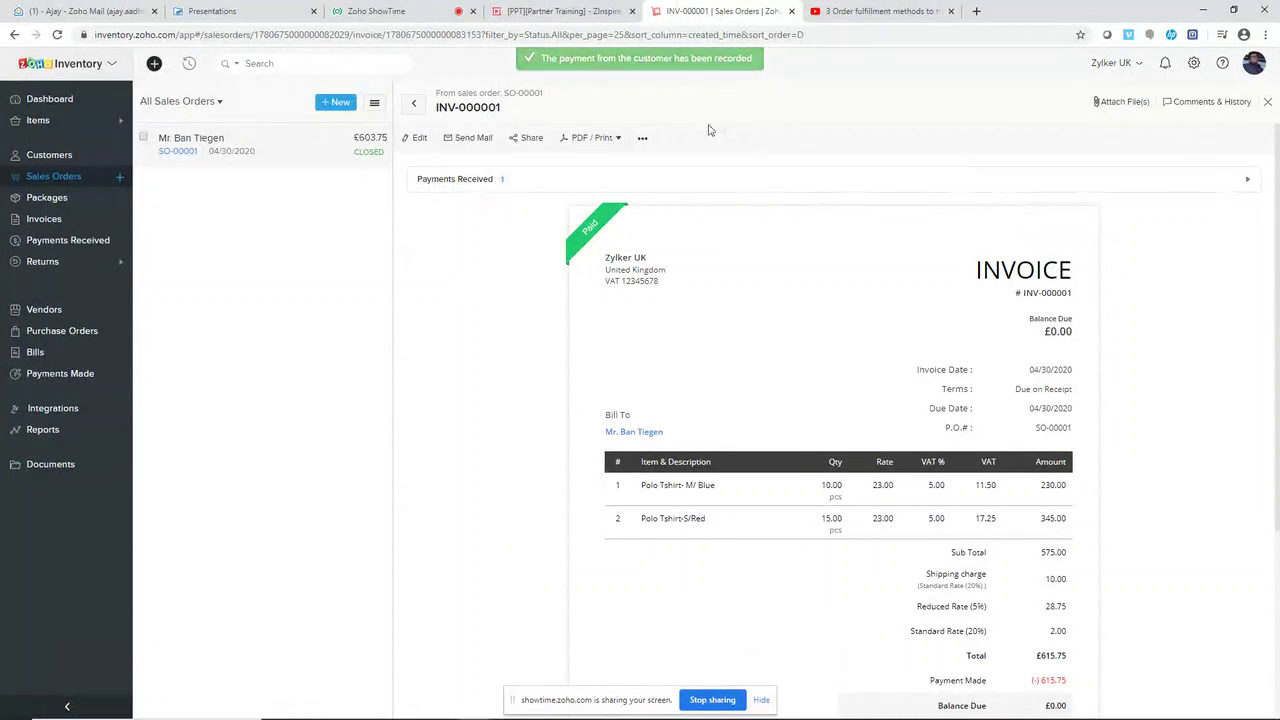
{"action": "left_click", "coordinate": [60, 178]}
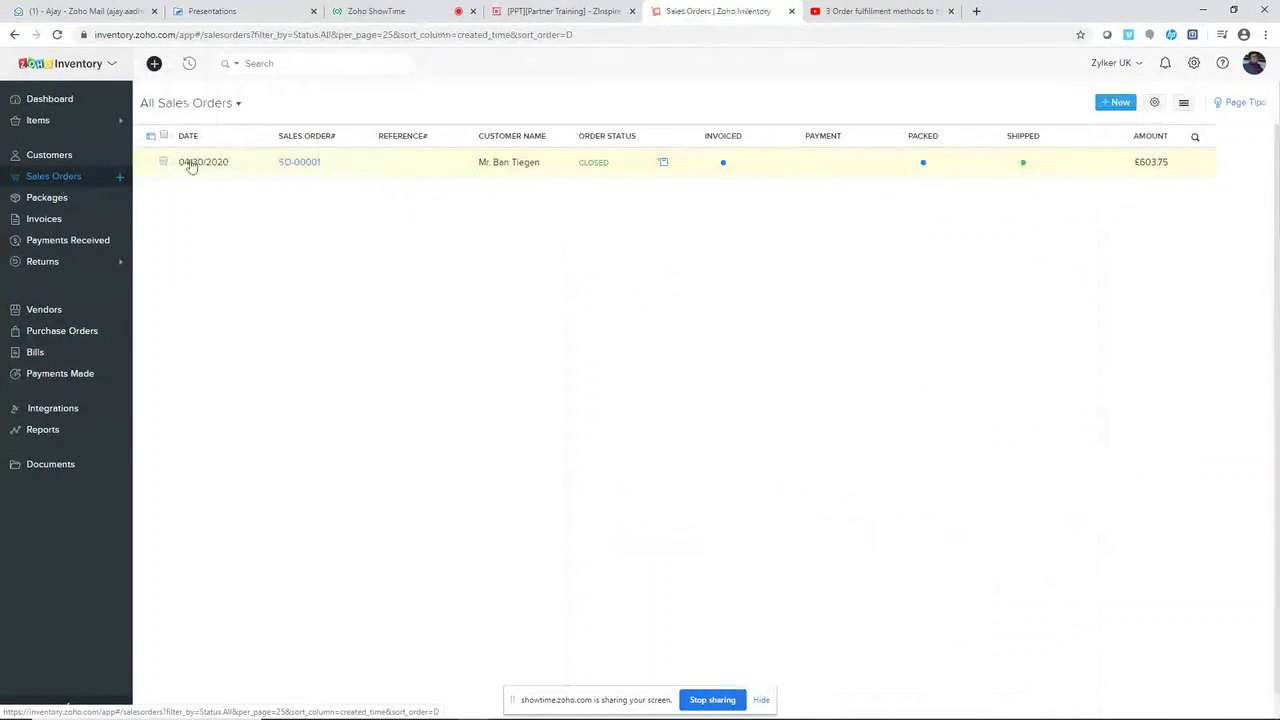
{"action": "left_click", "coordinate": [382, 164]}
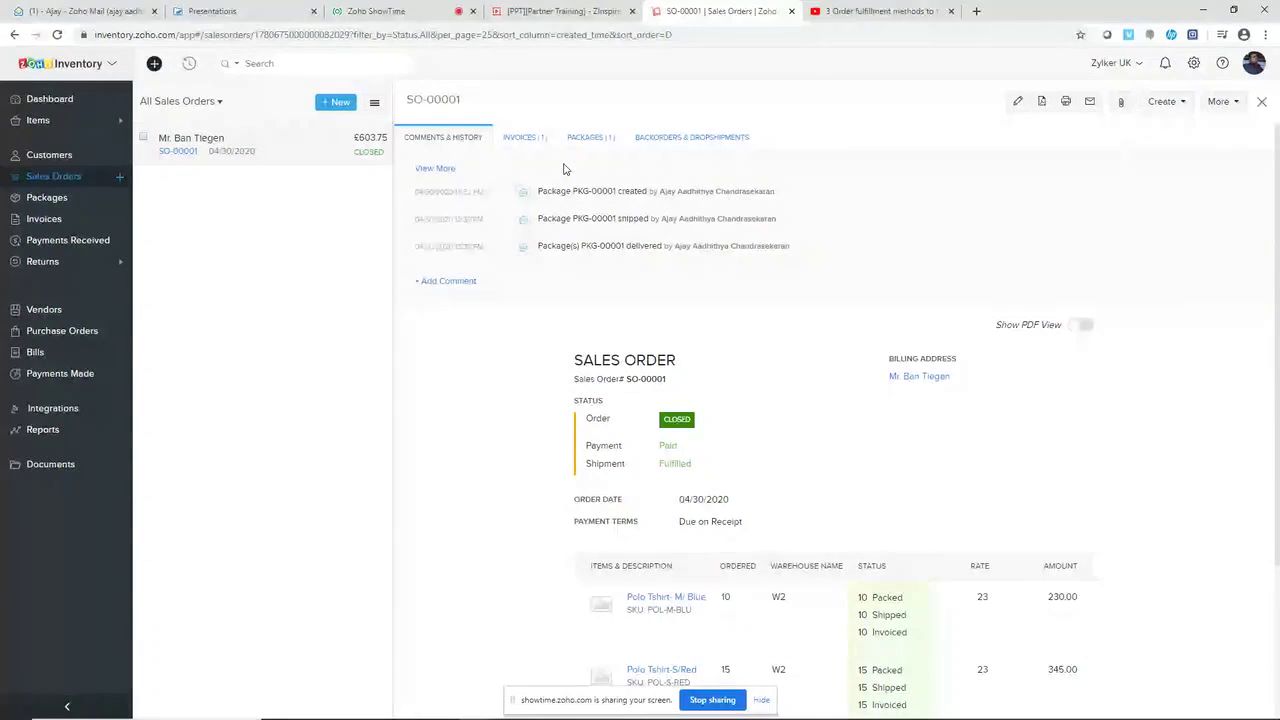
Review the invoices, packages, and backorders and dropshipments linked to the closed sales order
{"action": "left_click", "coordinate": [588, 137]}
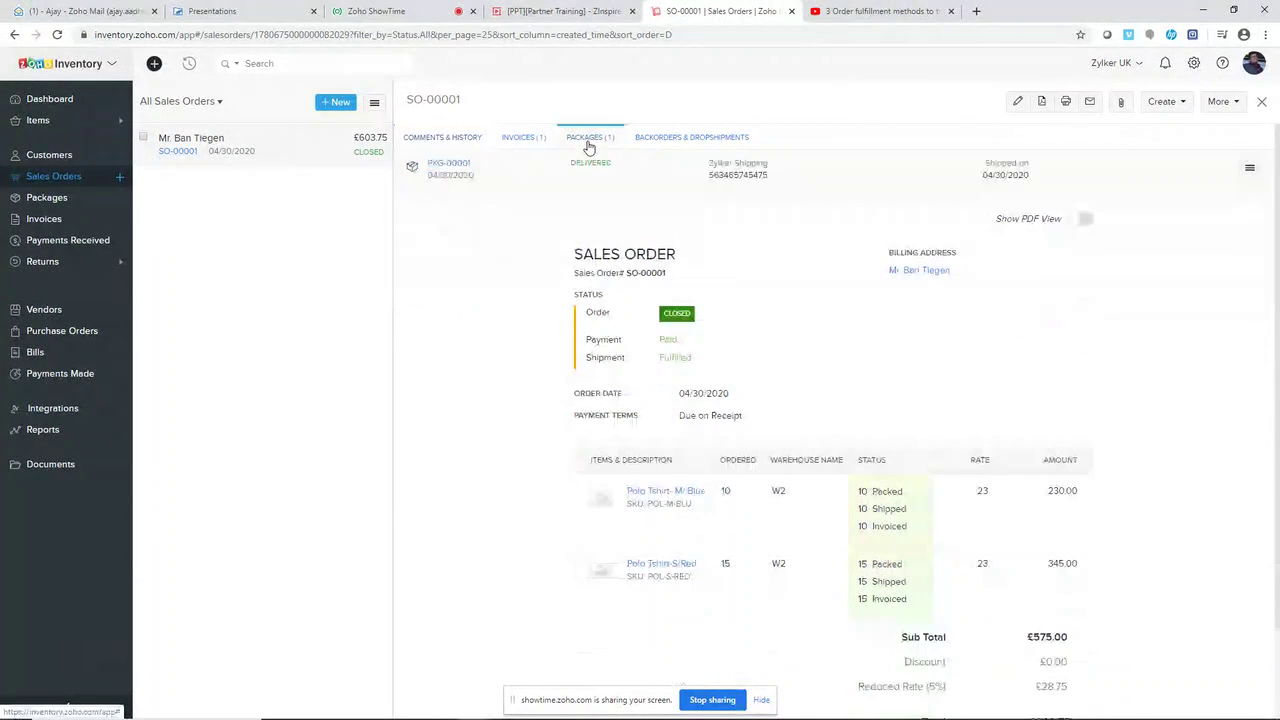
{"action": "left_click", "coordinate": [523, 141]}
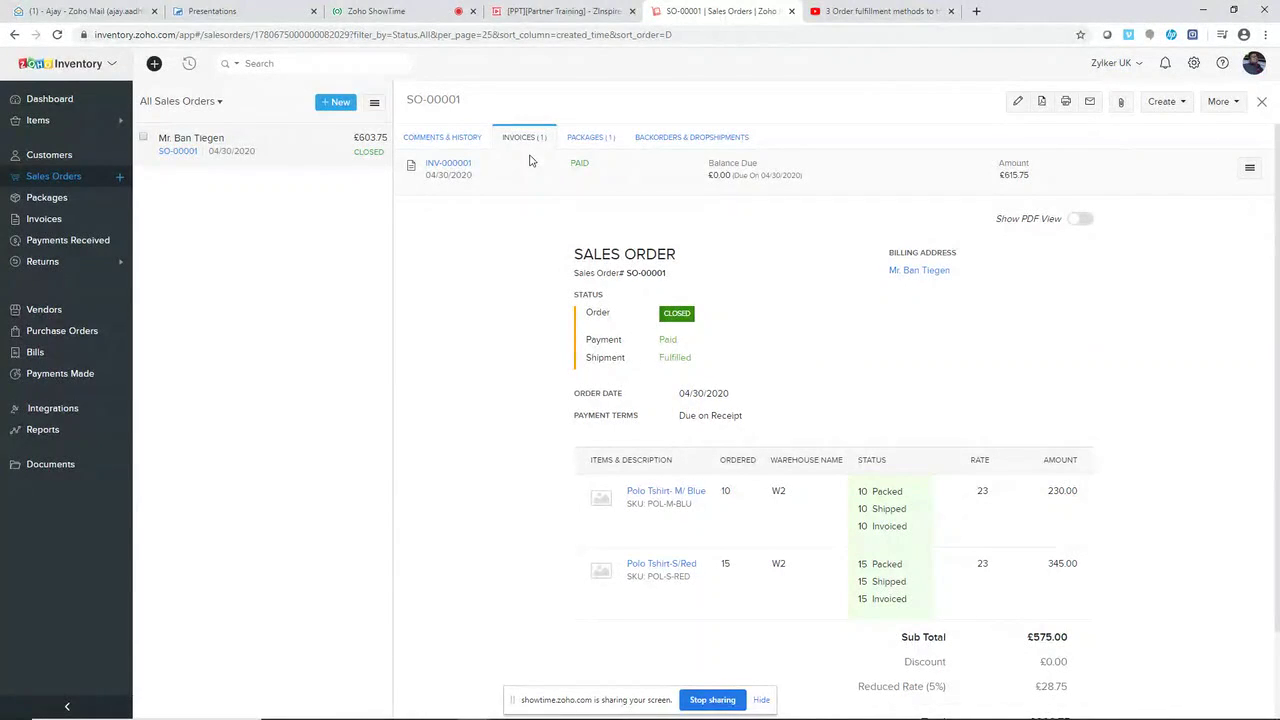
{"action": "left_click", "coordinate": [585, 142]}
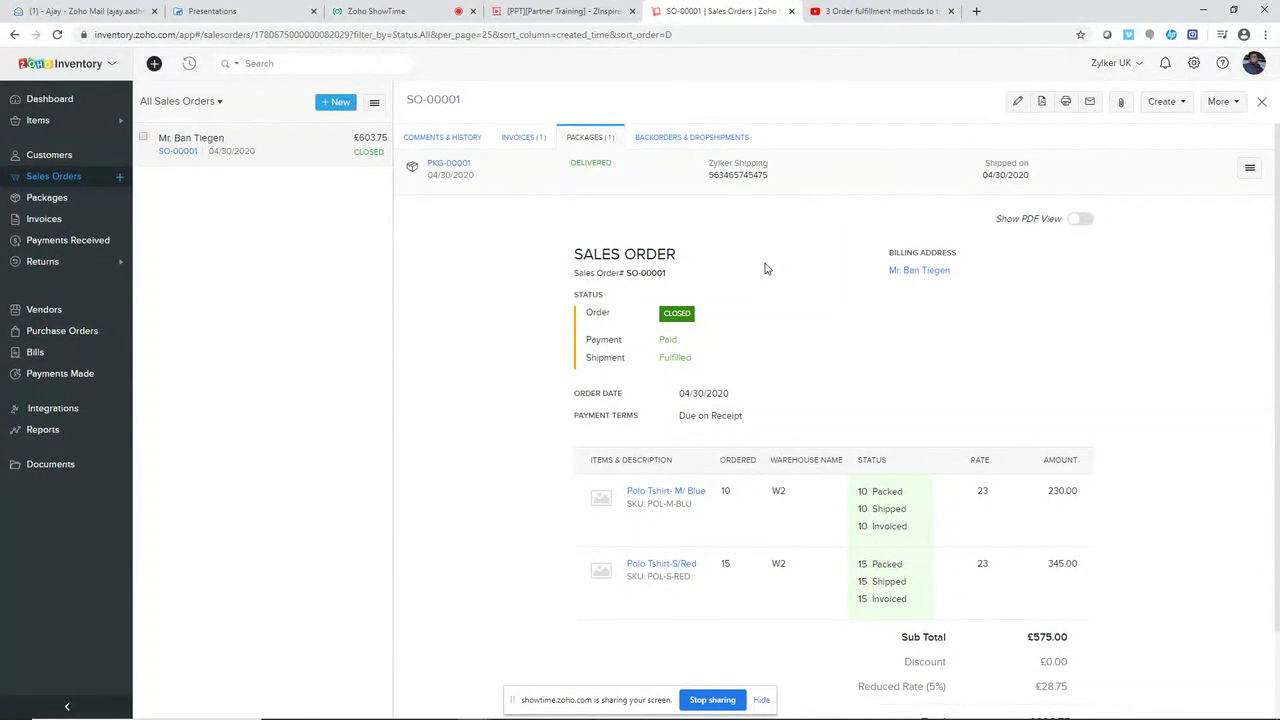
{"action": "left_click", "coordinate": [540, 137]}
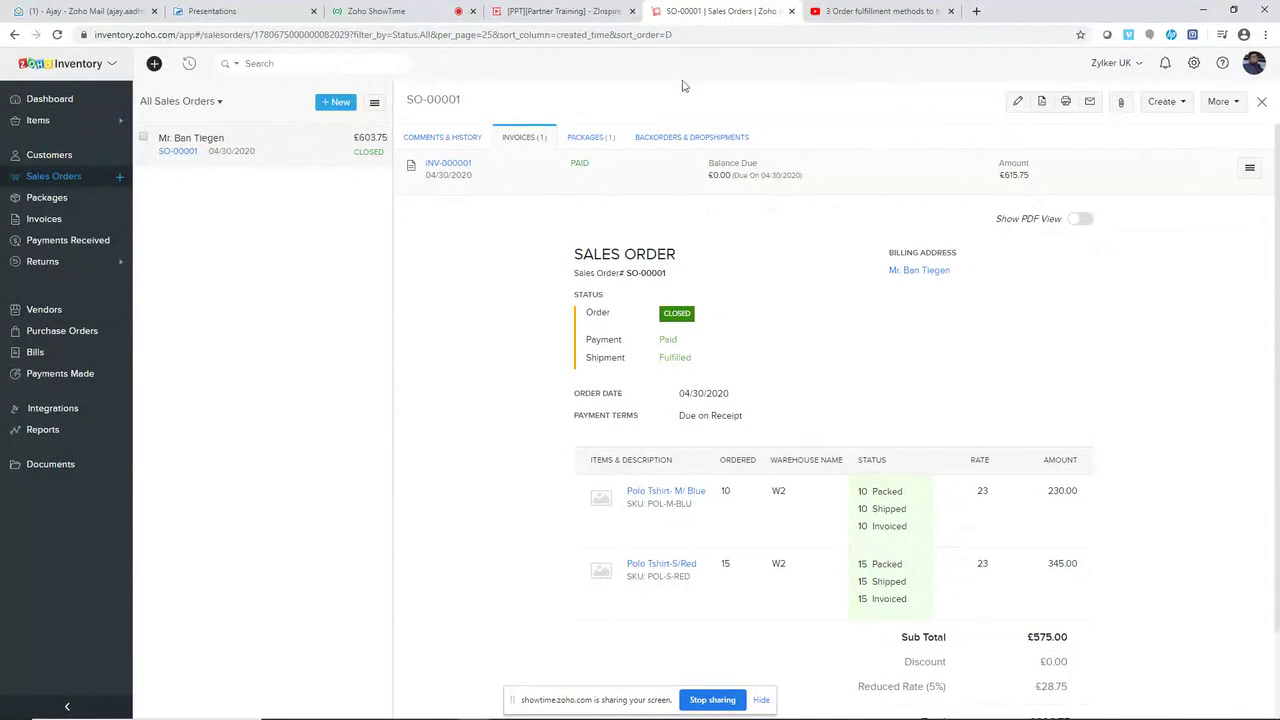
{"action": "left_click", "coordinate": [605, 141]}
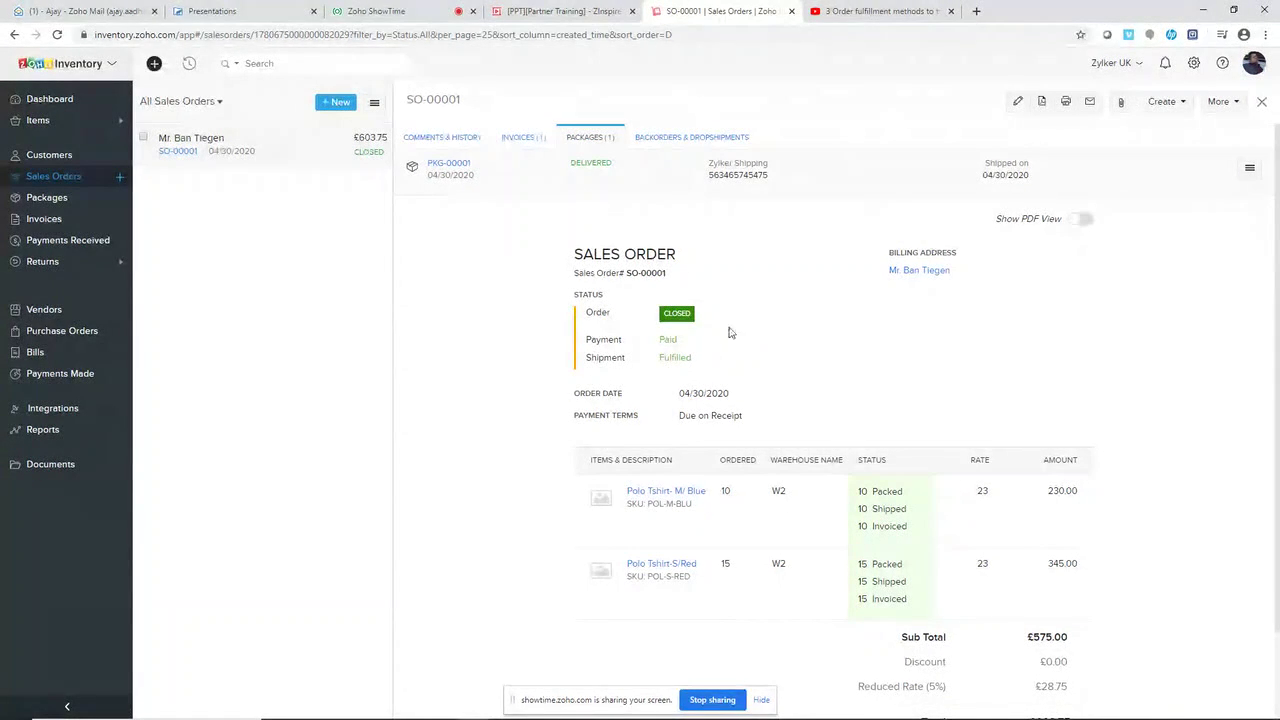
{"action": "left_click", "coordinate": [670, 140]}
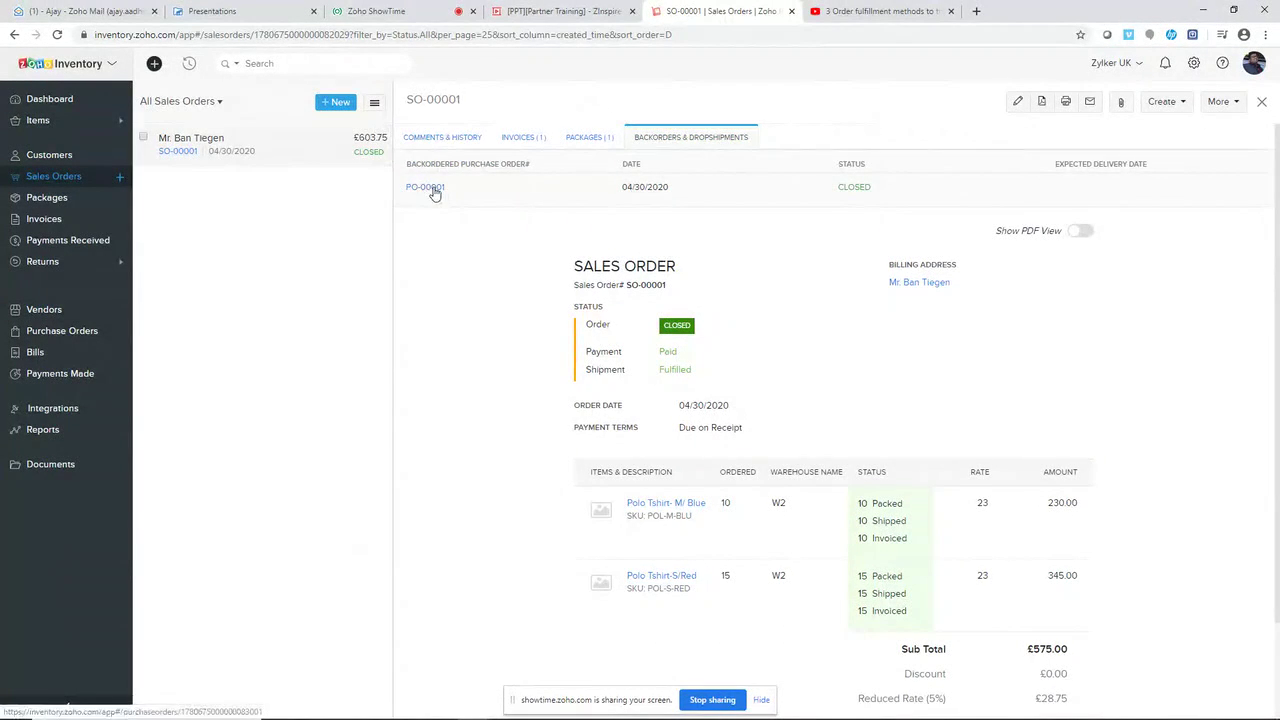
Open the backordered purchase order linked to the sales order and review its receives and bills
{"action": "left_click", "coordinate": [432, 189]}
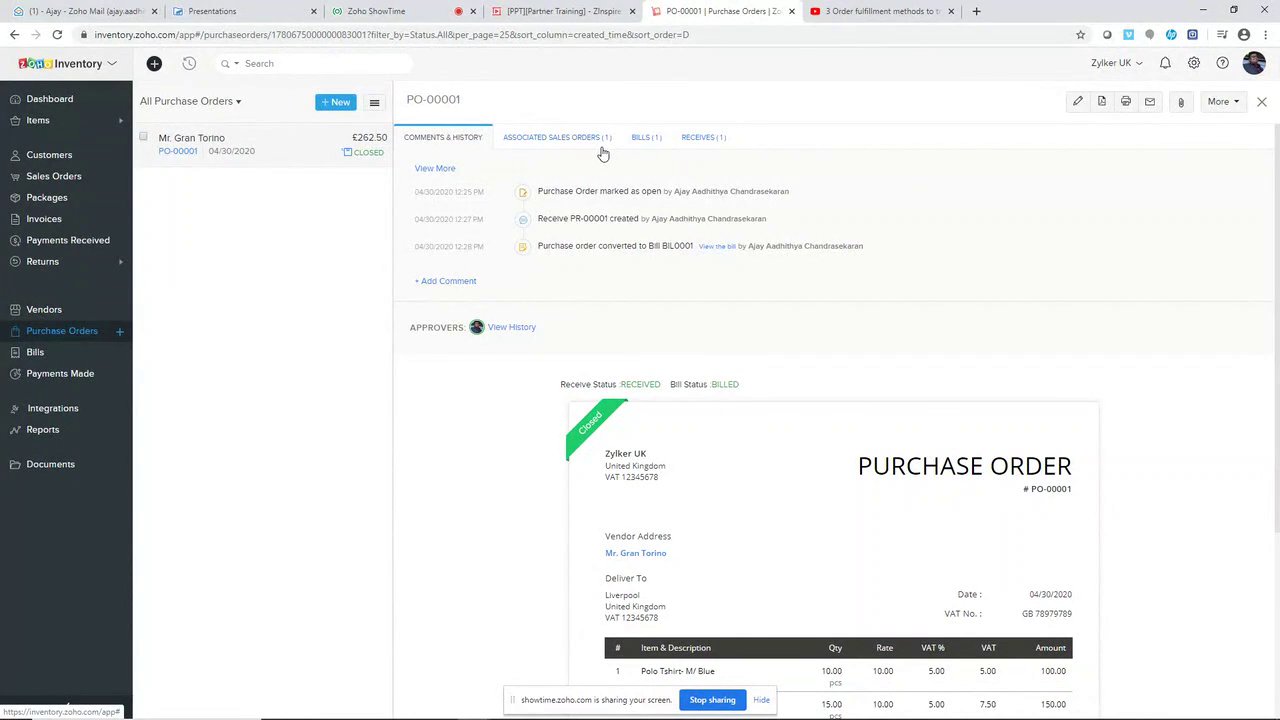
{"action": "left_click", "coordinate": [705, 142]}
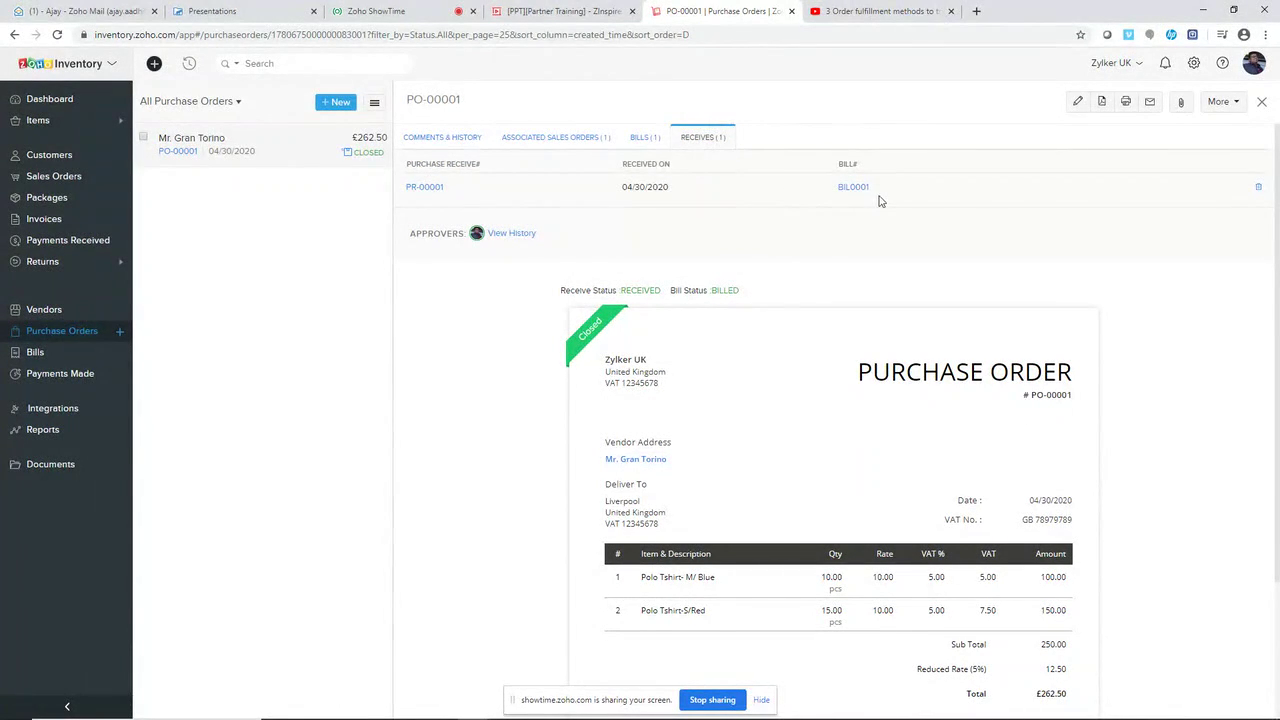
{"action": "left_click", "coordinate": [651, 142]}
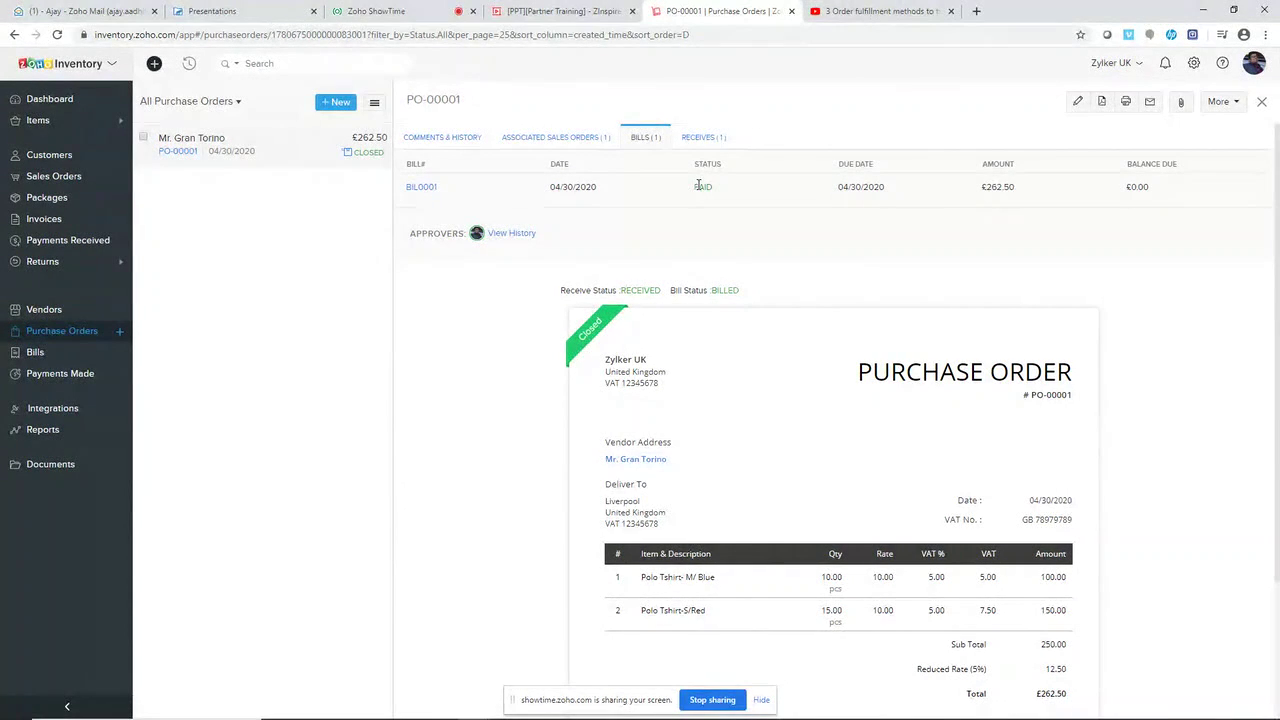
{"action": "mouse_move", "coordinate": [271, 716]}
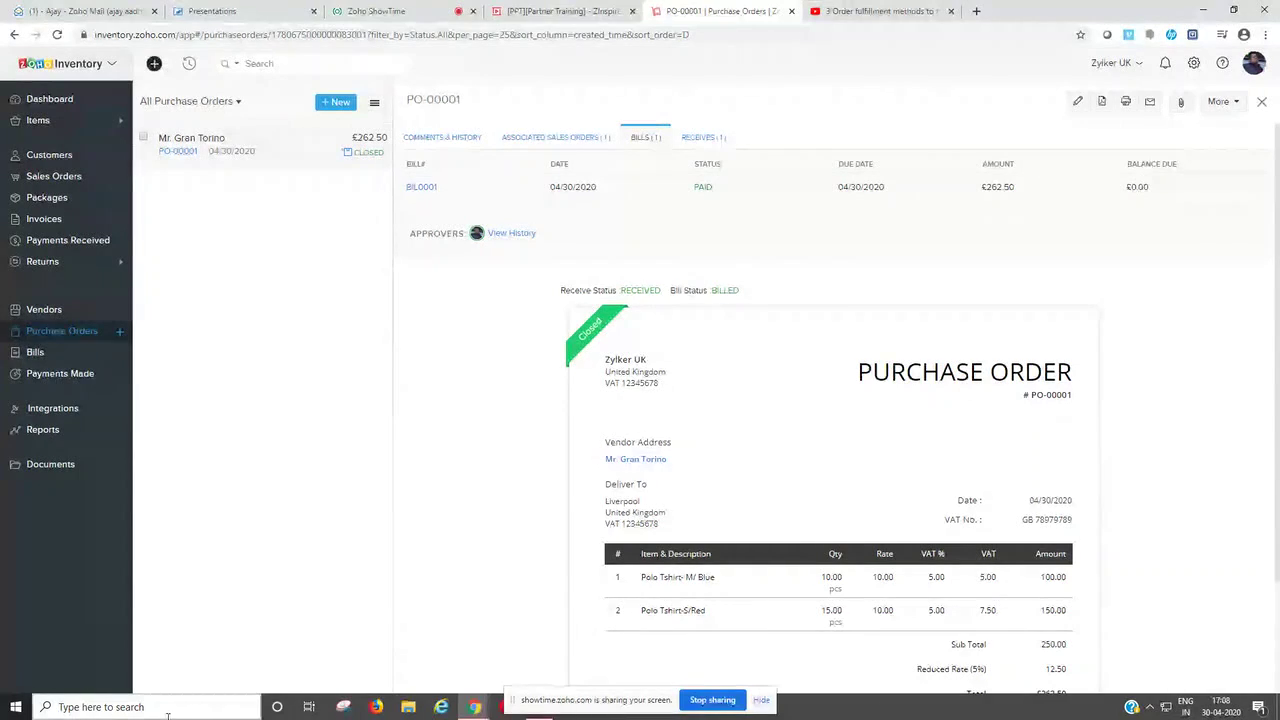
Clone the closed sales order as a new draft and mark the copy as confirmed
{"action": "left_click", "coordinate": [100, 190]}
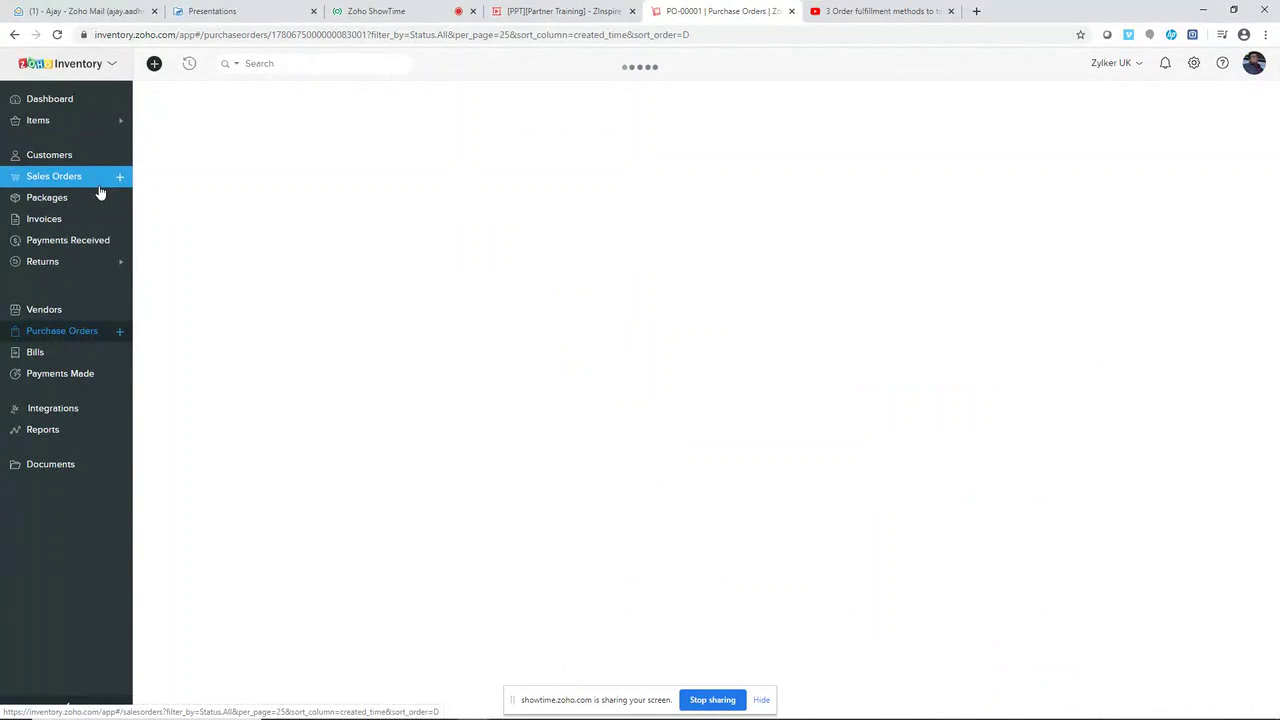
{"action": "left_click", "coordinate": [348, 161]}
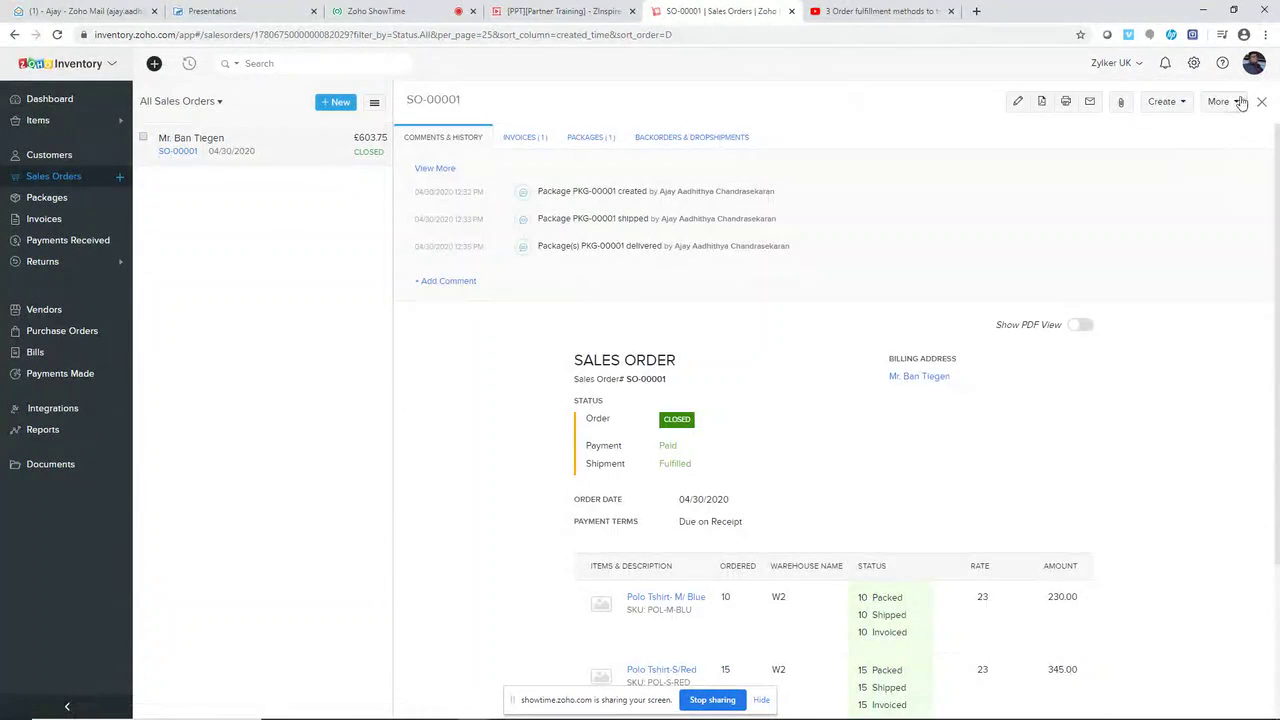
{"action": "left_click", "coordinate": [1225, 102]}
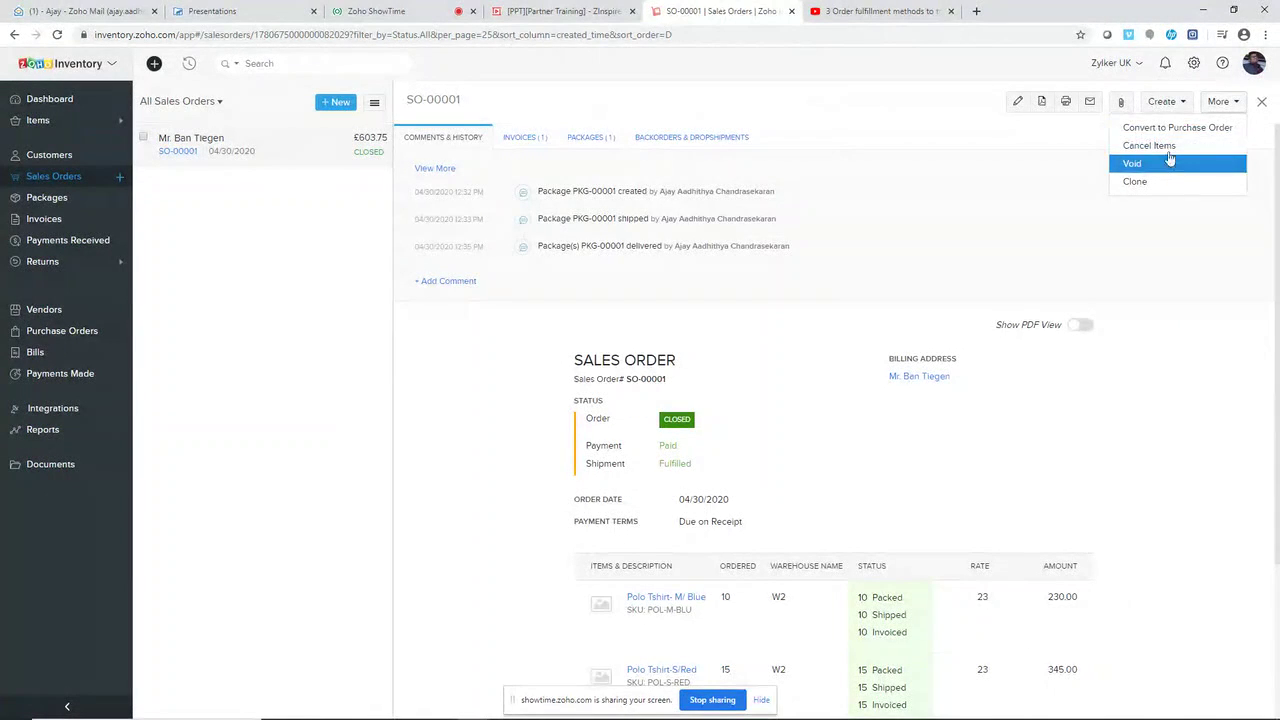
{"action": "left_click", "coordinate": [1153, 182]}
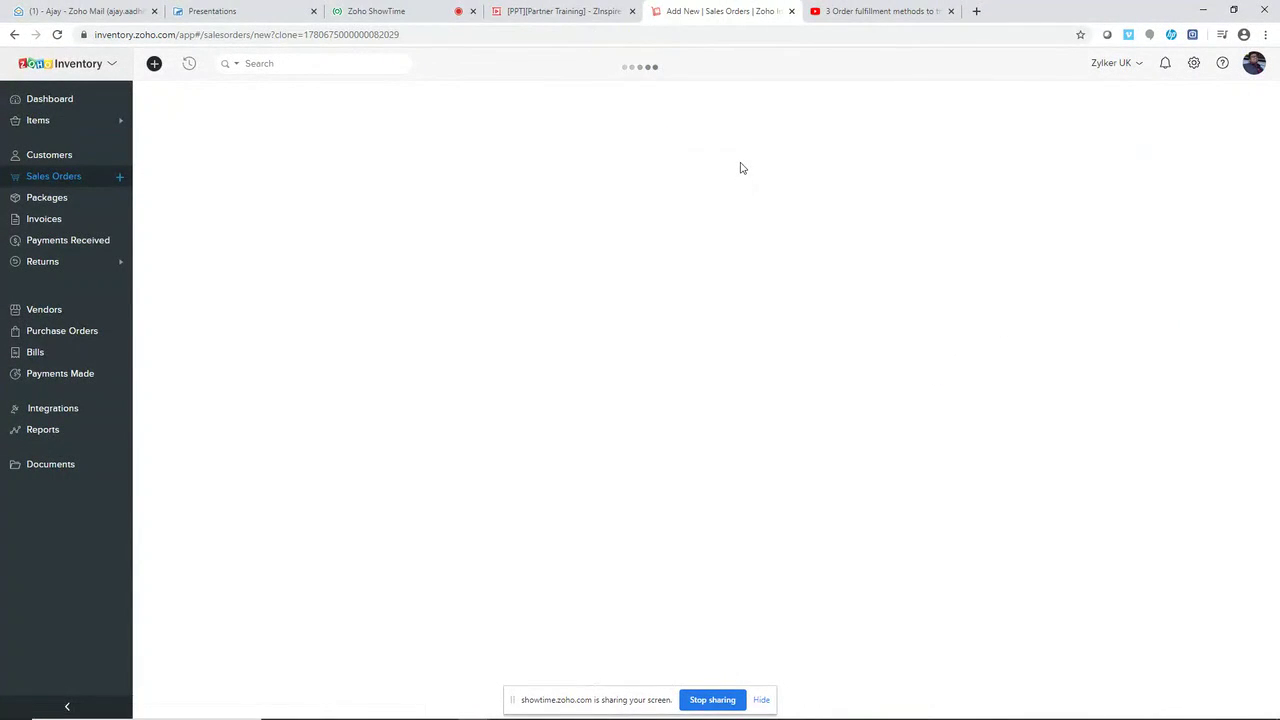
{"action": "scroll", "coordinate": [537, 379], "scroll_direction": "down", "scroll_amount": 2}
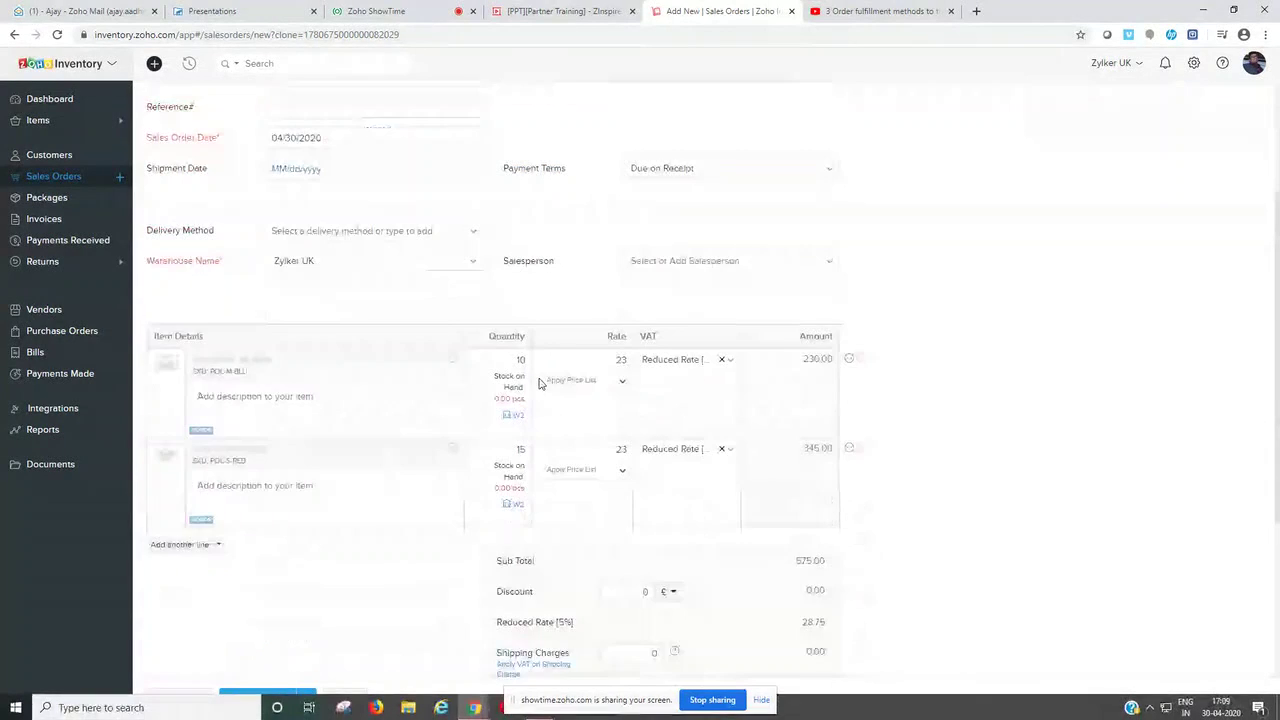
{"action": "scroll", "coordinate": [603, 348], "scroll_direction": "down", "scroll_amount": 2}
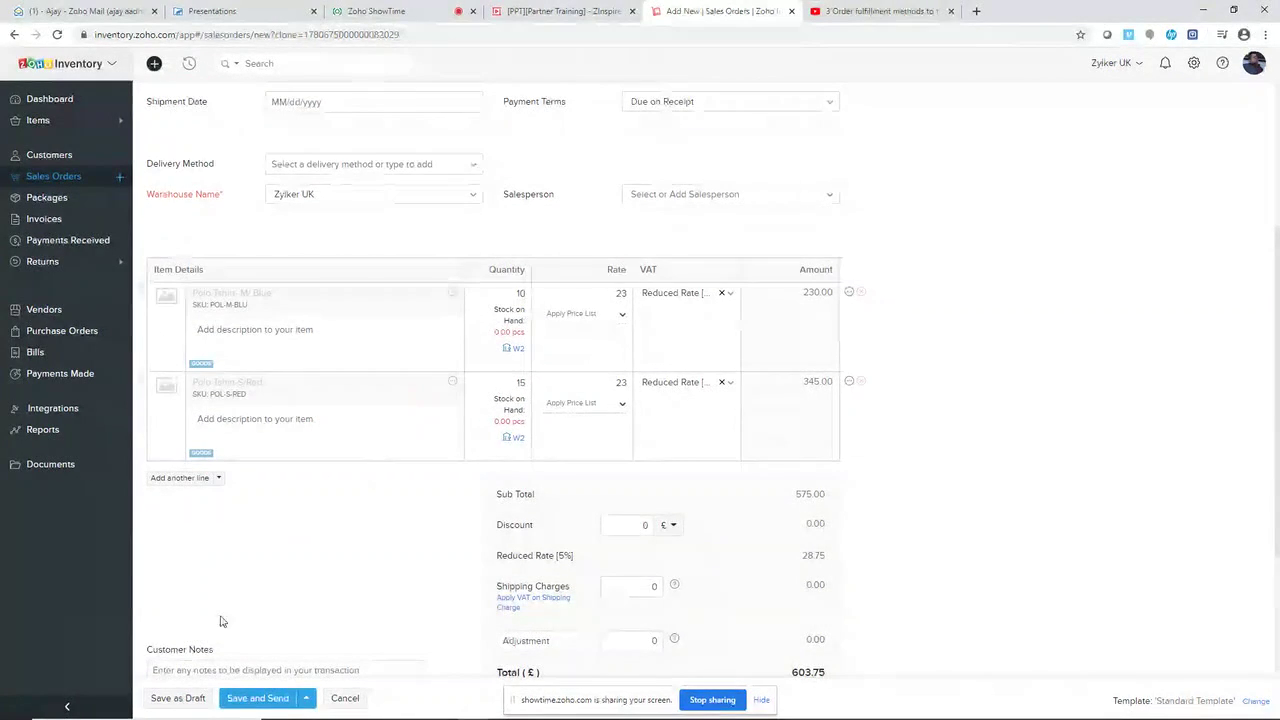
{"action": "left_click", "coordinate": [168, 700]}
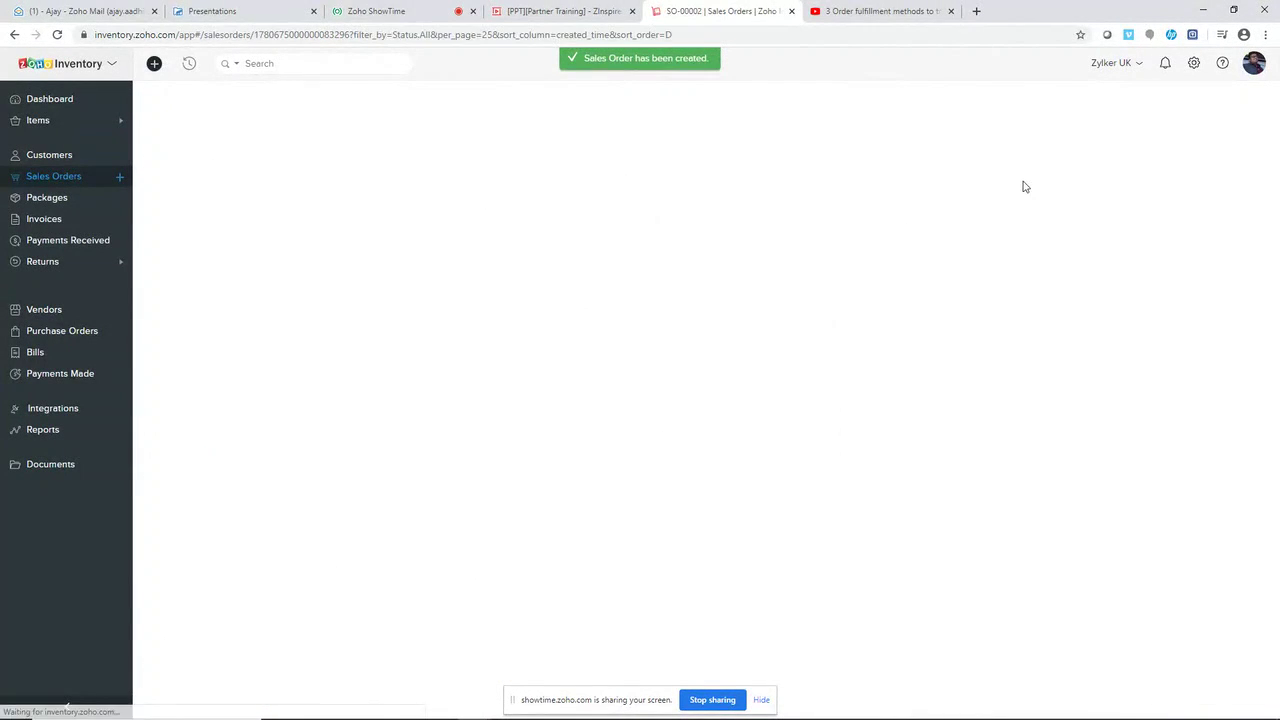
{"action": "left_click", "coordinate": [1062, 184]}
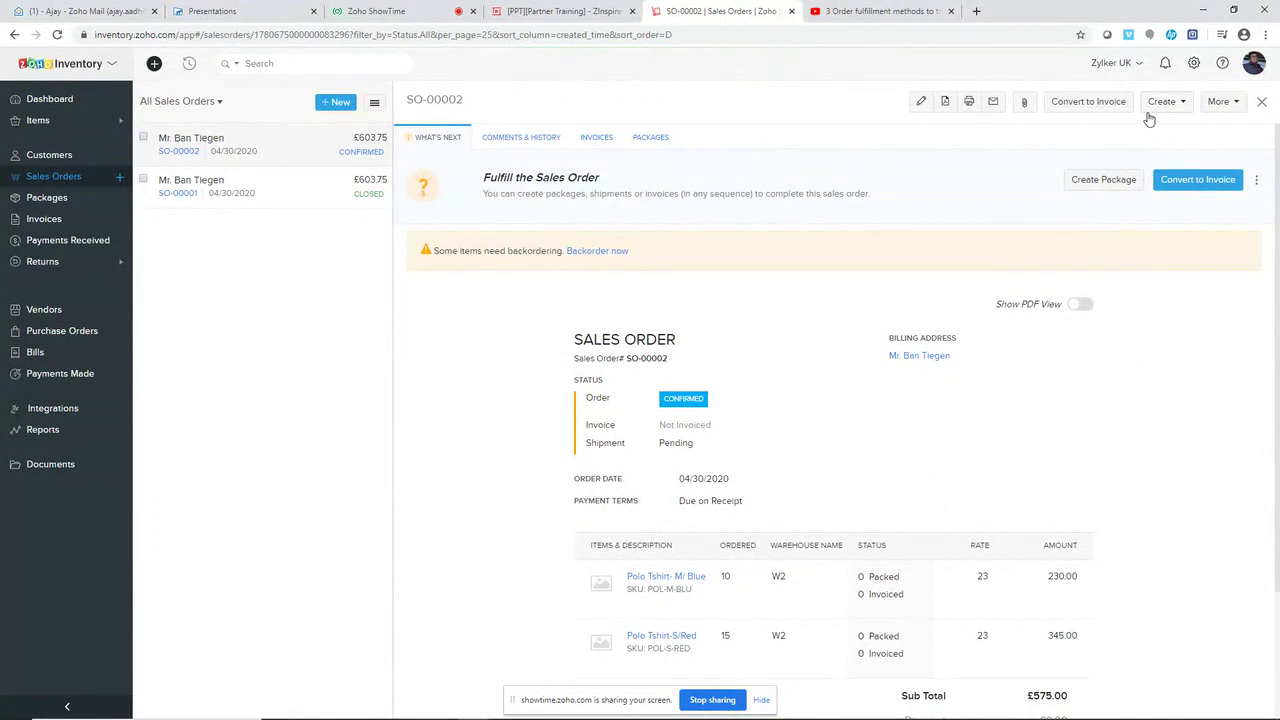
Convert the confirmed sales order into a purchase order as a complete dropshipment, copying over the item descriptions
{"action": "left_click", "coordinate": [1222, 101]}
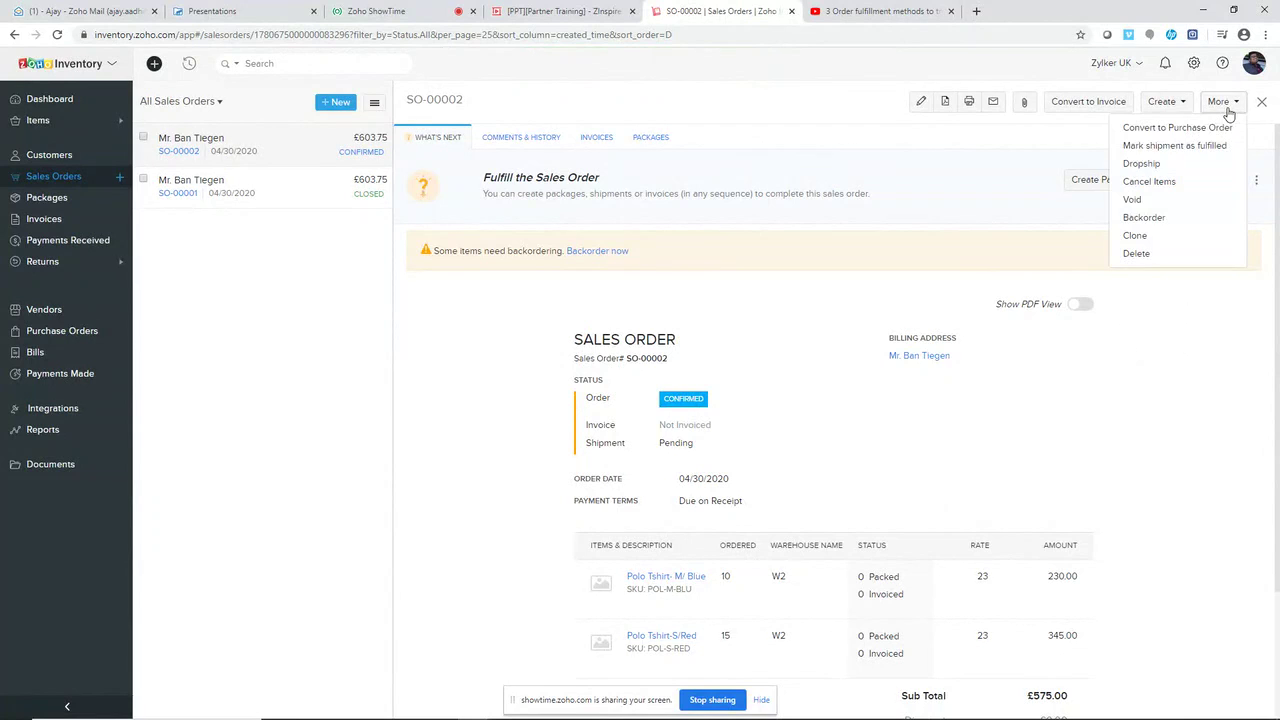
{"action": "left_click", "coordinate": [1185, 165]}
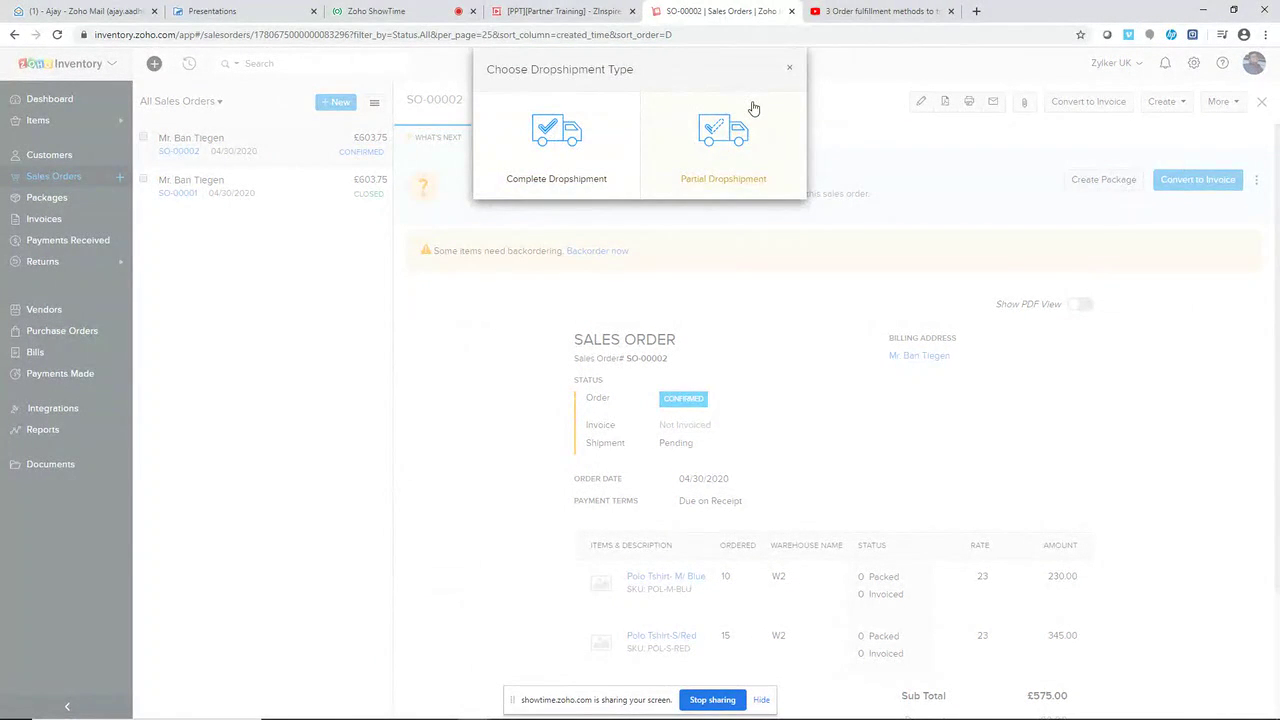
{"action": "left_click", "coordinate": [556, 140]}
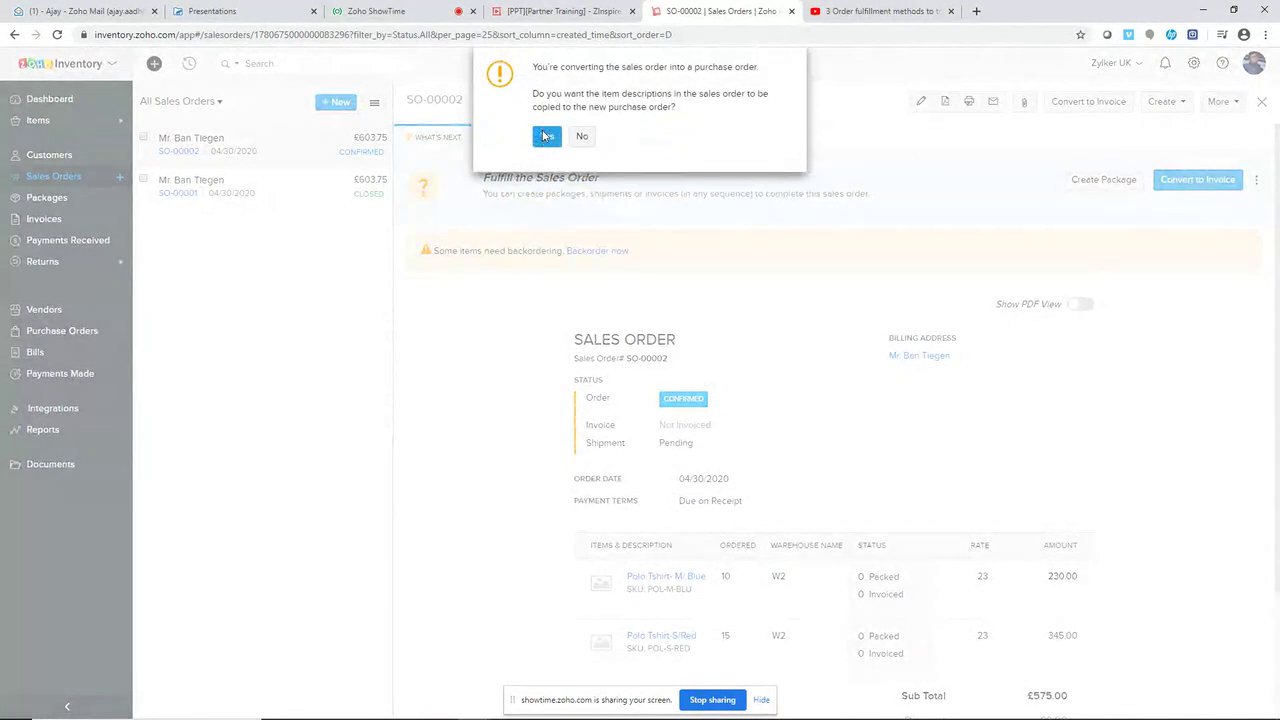
{"action": "left_click", "coordinate": [546, 136]}
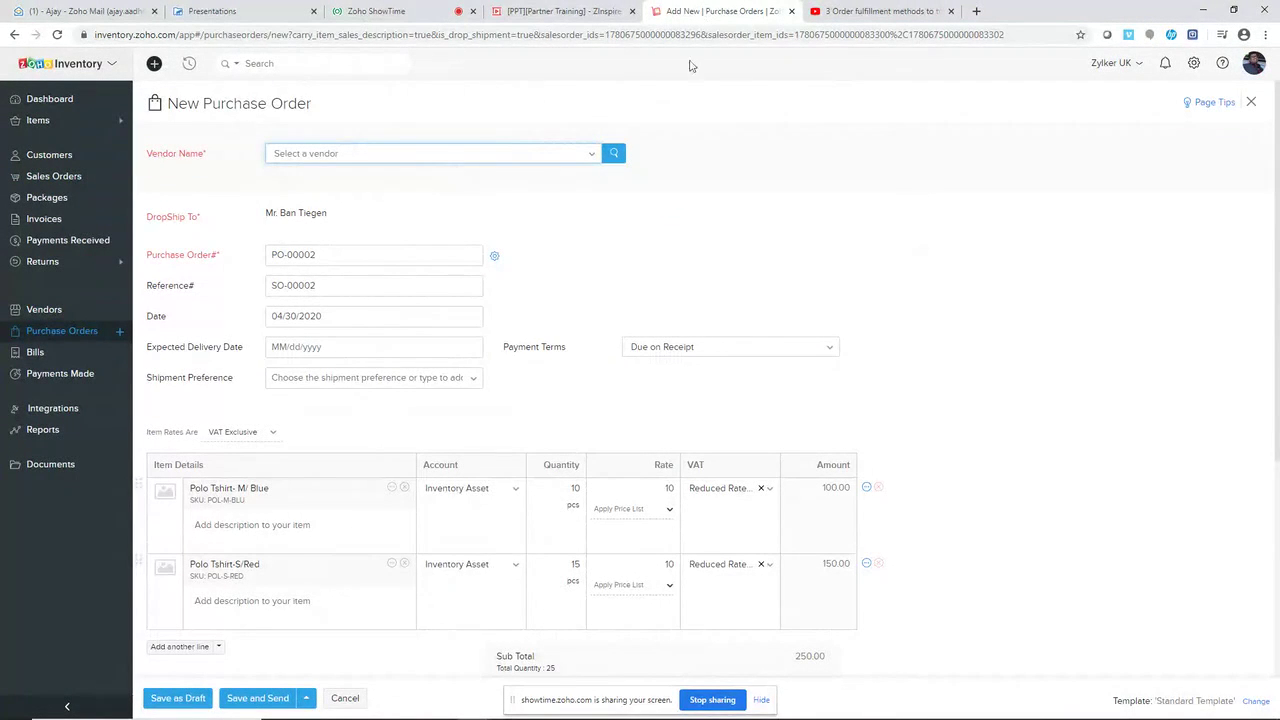
Select the existing vendor for the new purchase order and check the dropship recipient and item lines
{"action": "left_click", "coordinate": [588, 156]}
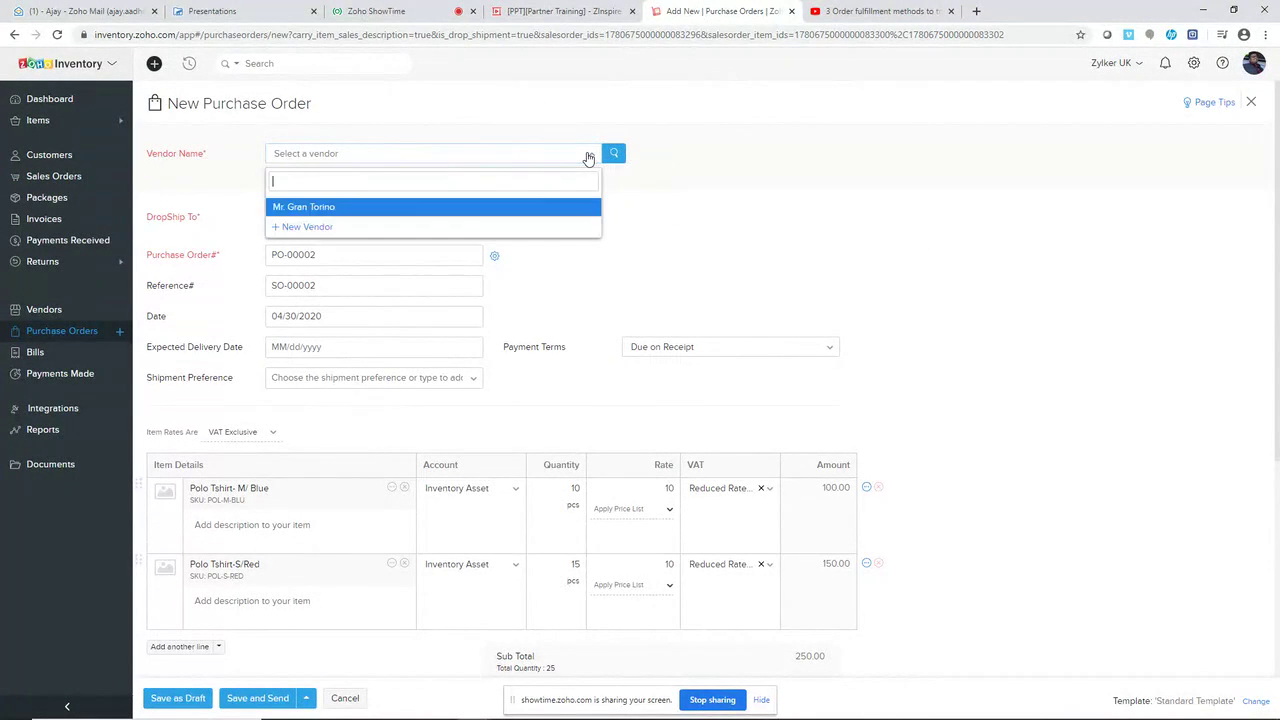
{"action": "left_click", "coordinate": [445, 210]}
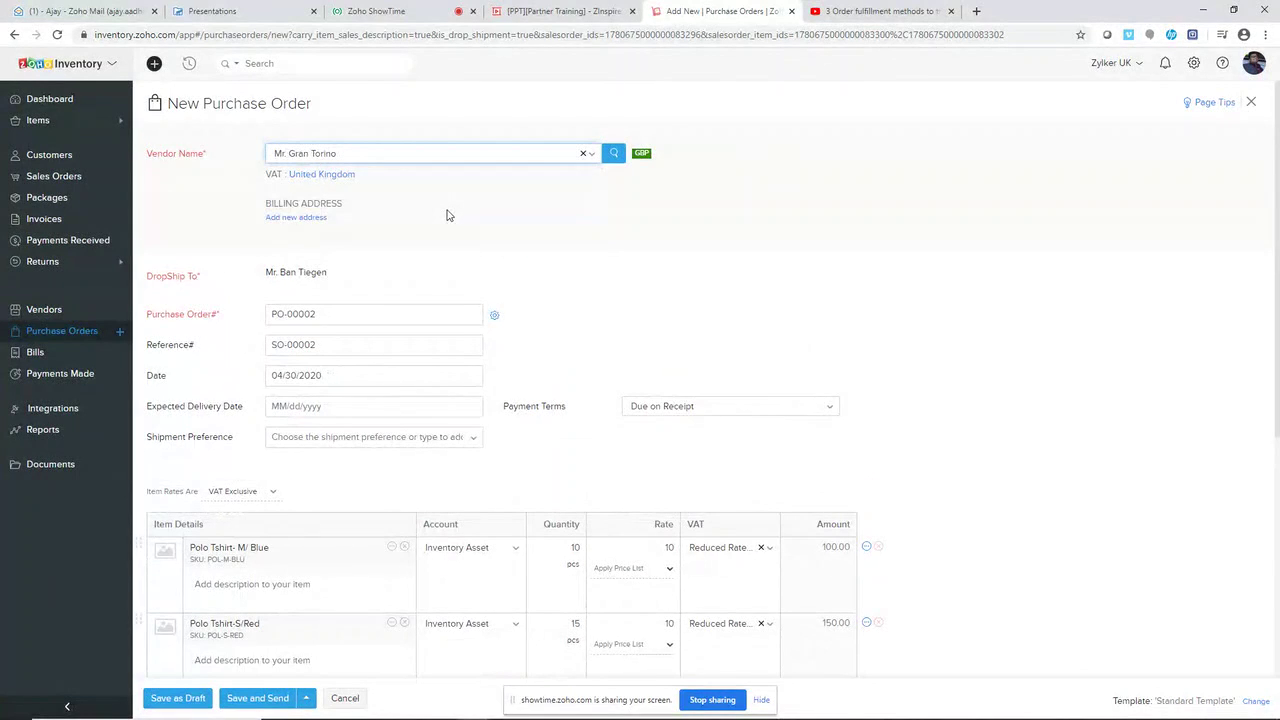
{"action": "left_click_drag", "start_coordinate": [244, 277], "coordinate": [338, 277]}
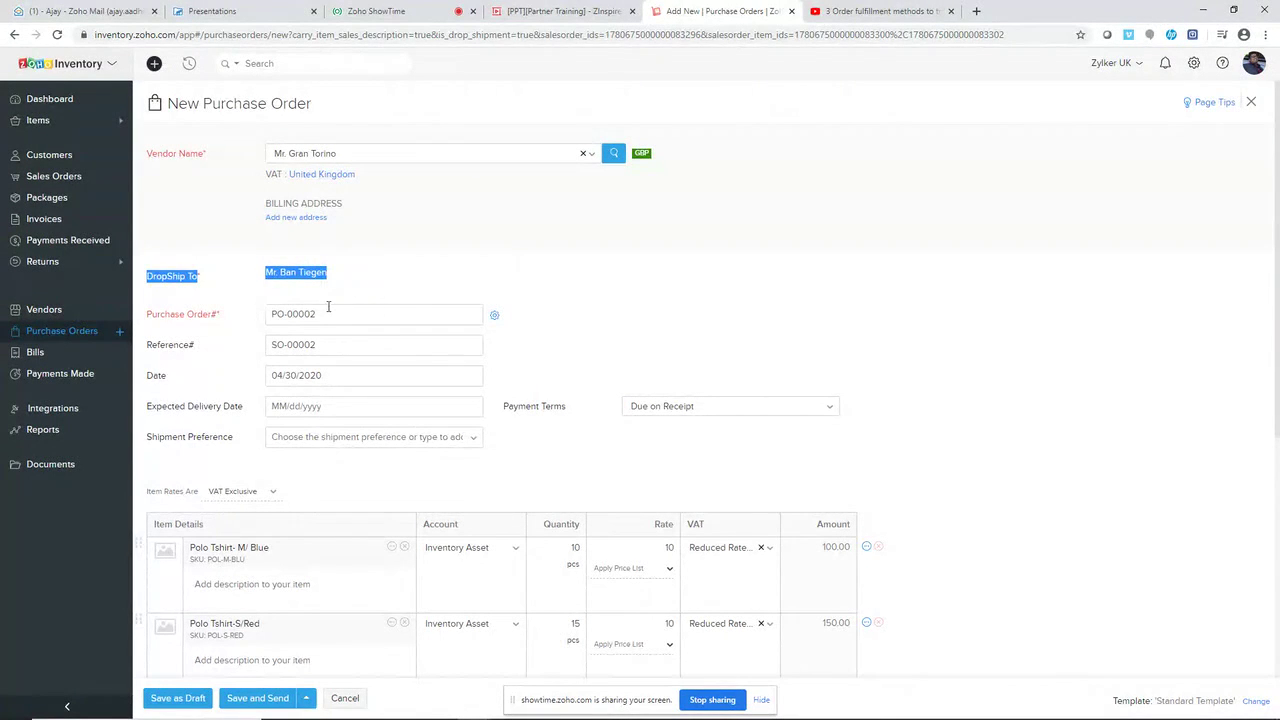
{"action": "left_click", "coordinate": [386, 278]}
{"action": "scroll", "coordinate": [389, 314], "scroll_direction": "down", "scroll_amount": 2}
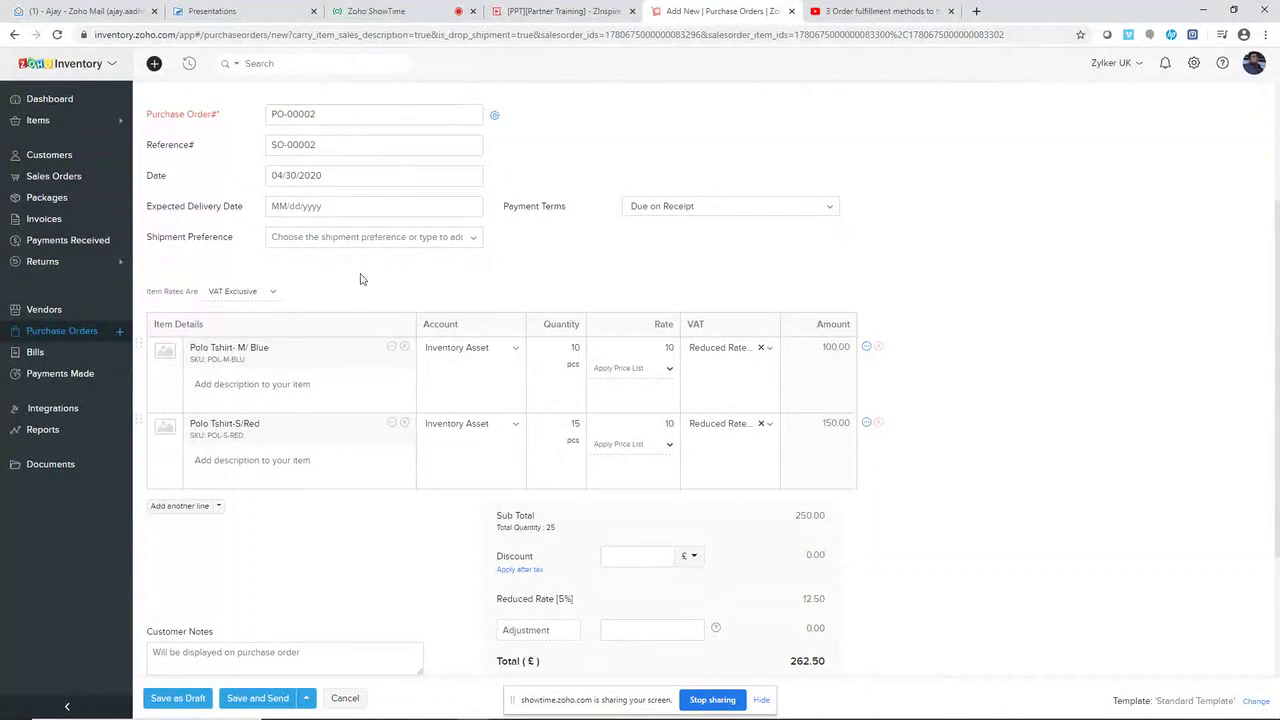
{"action": "scroll", "coordinate": [600, 345], "scroll_direction": "down", "scroll_amount": 3}
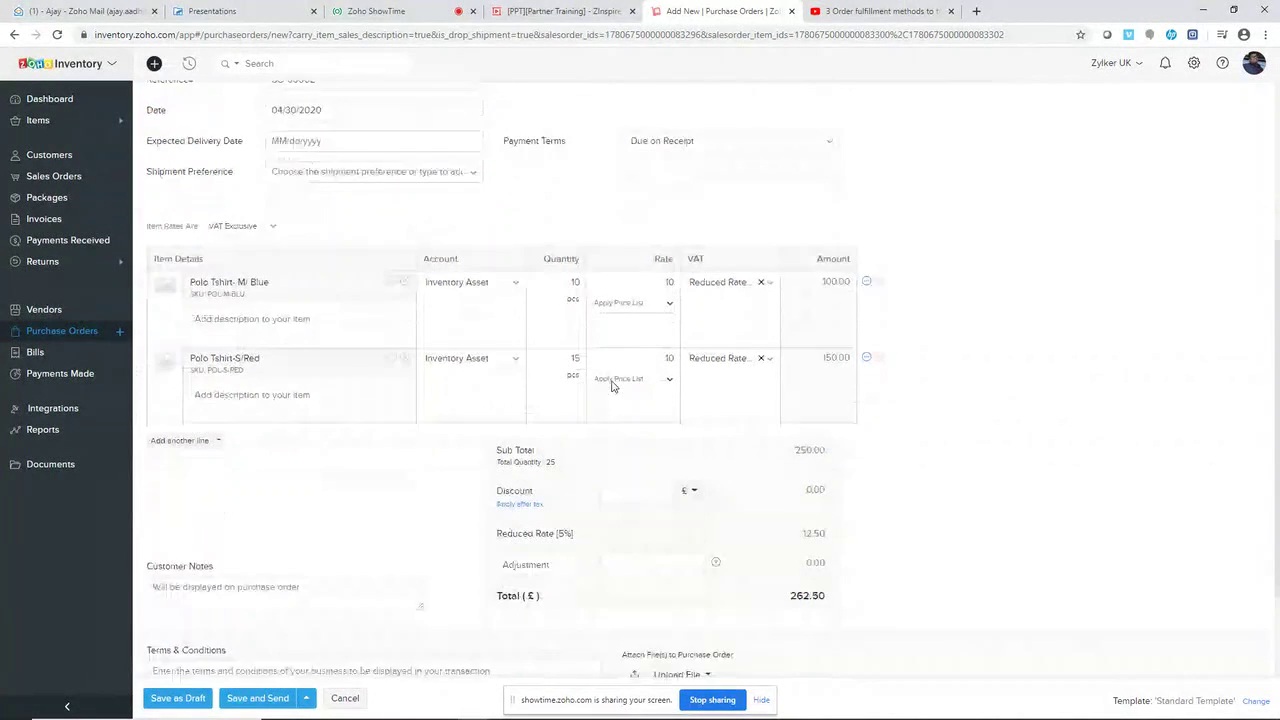
{"action": "scroll", "coordinate": [630, 380], "scroll_direction": "up", "scroll_amount": 5}
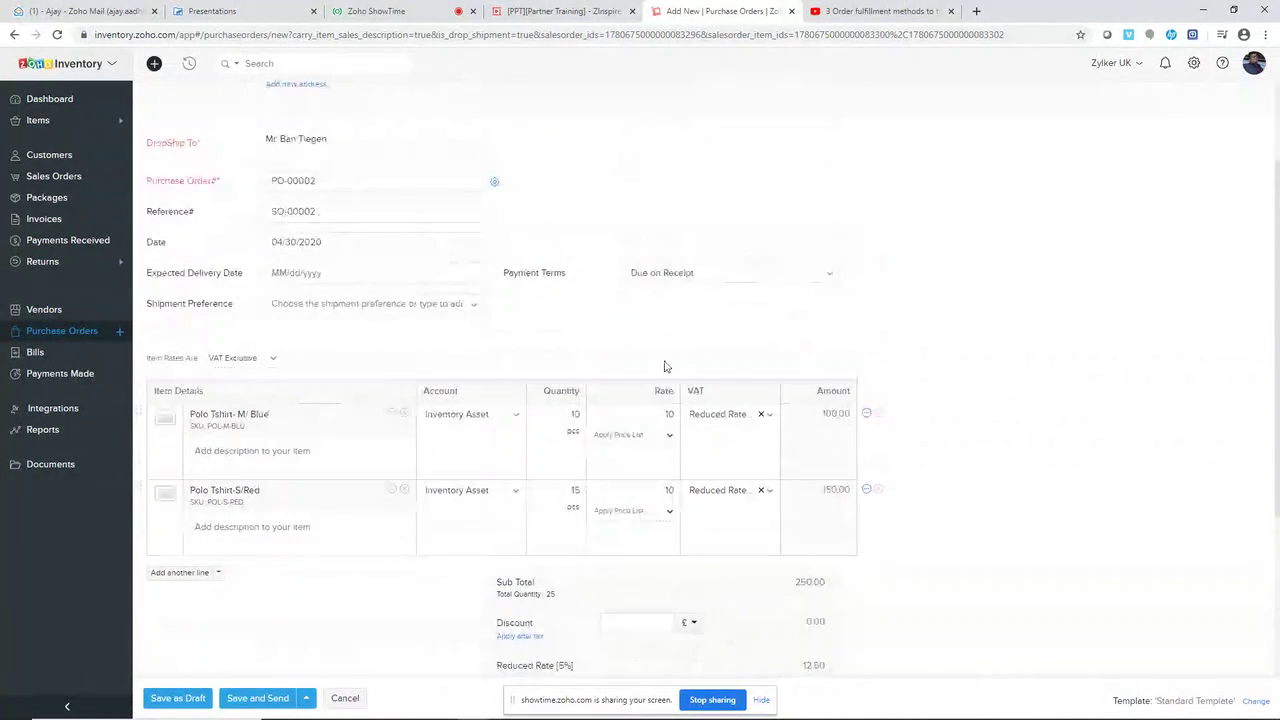
Set the purchase order's expected delivery date to 05/02/2020 and save it as a draft
{"action": "left_click", "coordinate": [334, 275]}
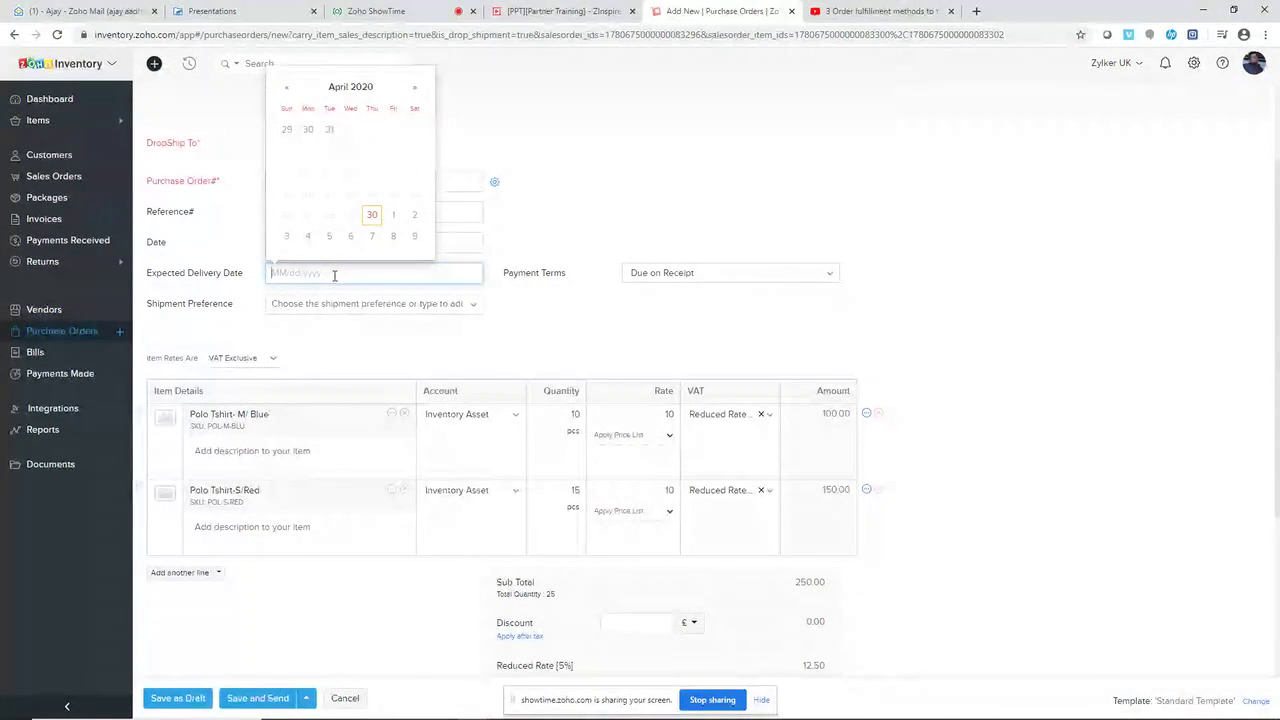
{"action": "left_click", "coordinate": [414, 214]}
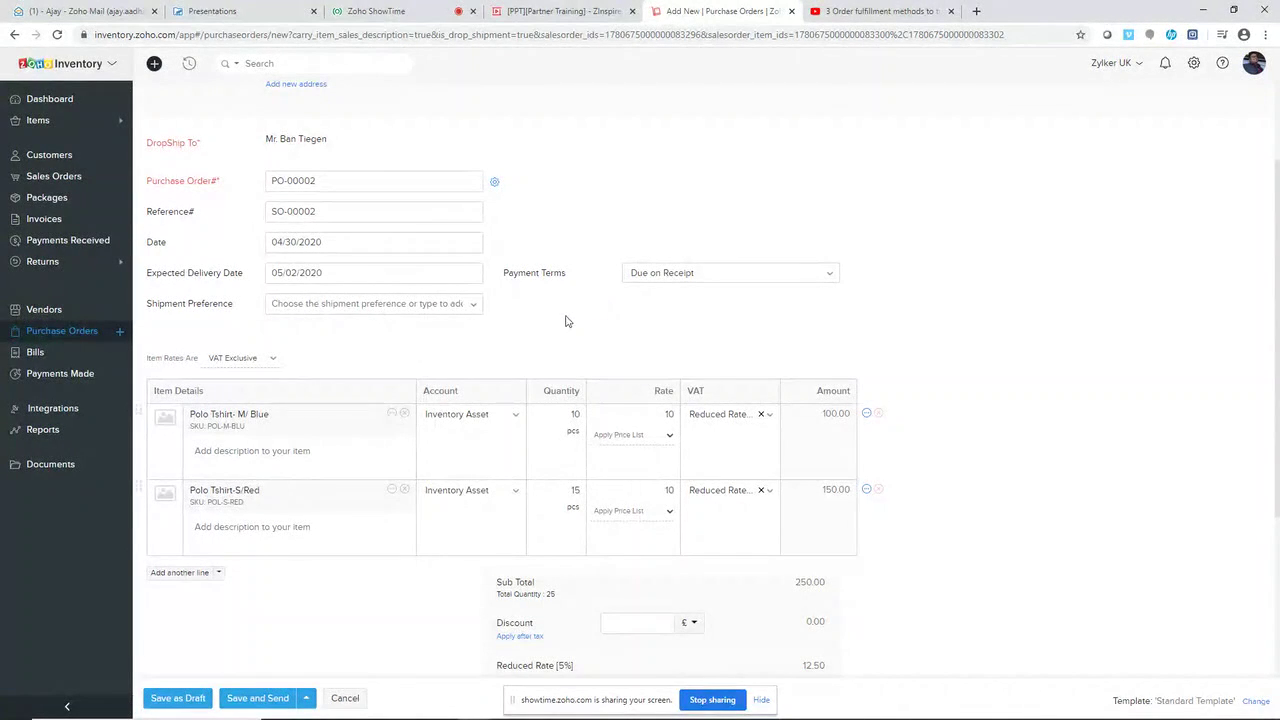
{"action": "scroll", "coordinate": [565, 321], "scroll_direction": "down", "scroll_amount": 3}
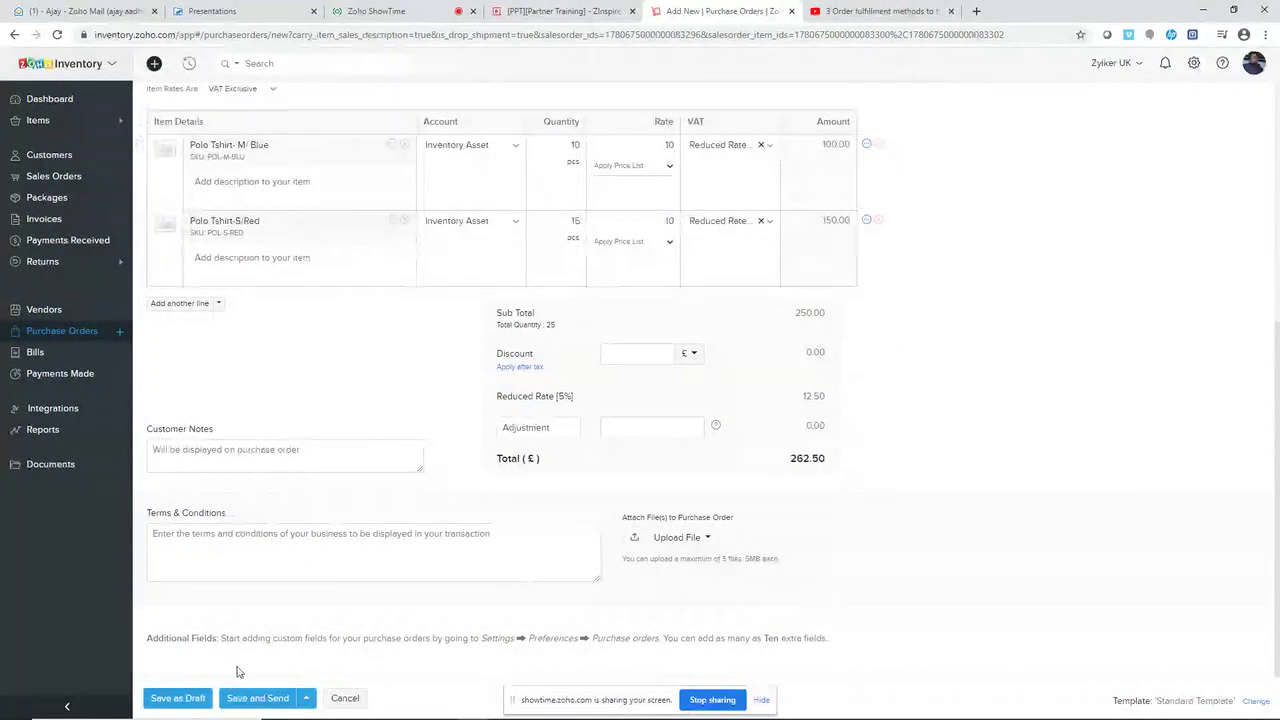
{"action": "left_click", "coordinate": [190, 698]}
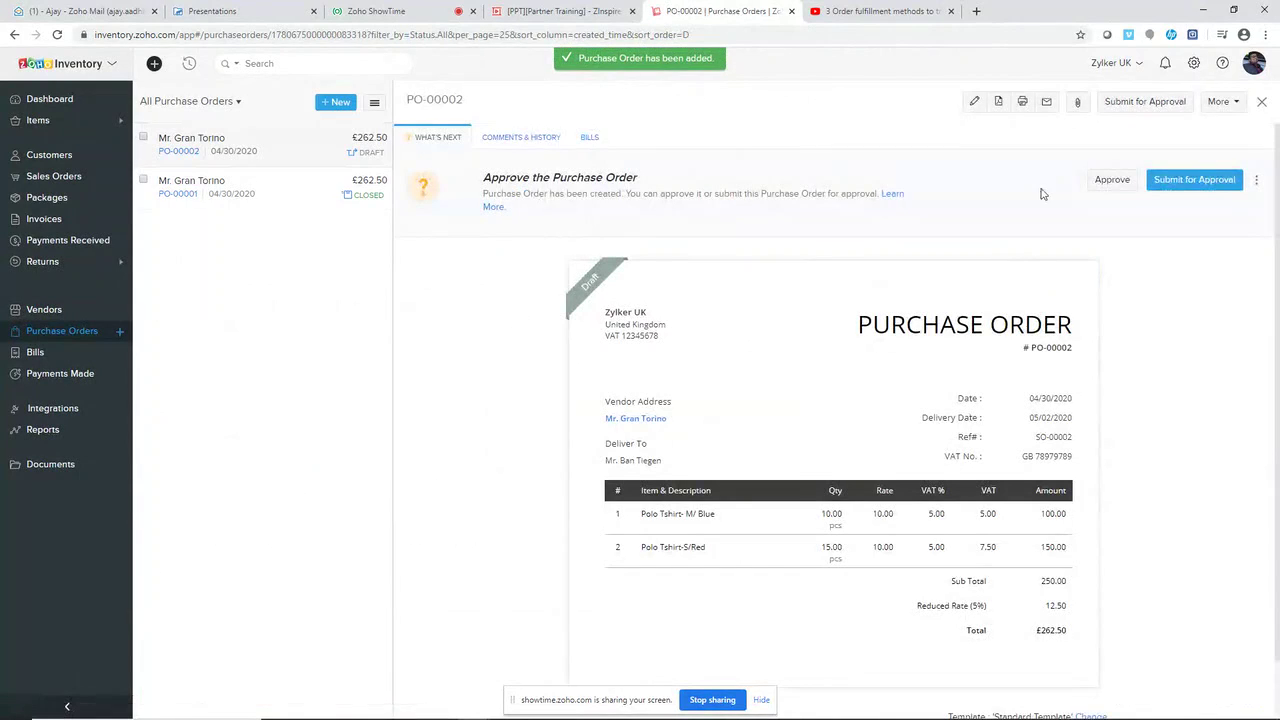
Approve the dropship purchase order and mark it as issued
{"action": "left_click", "coordinate": [1111, 180]}
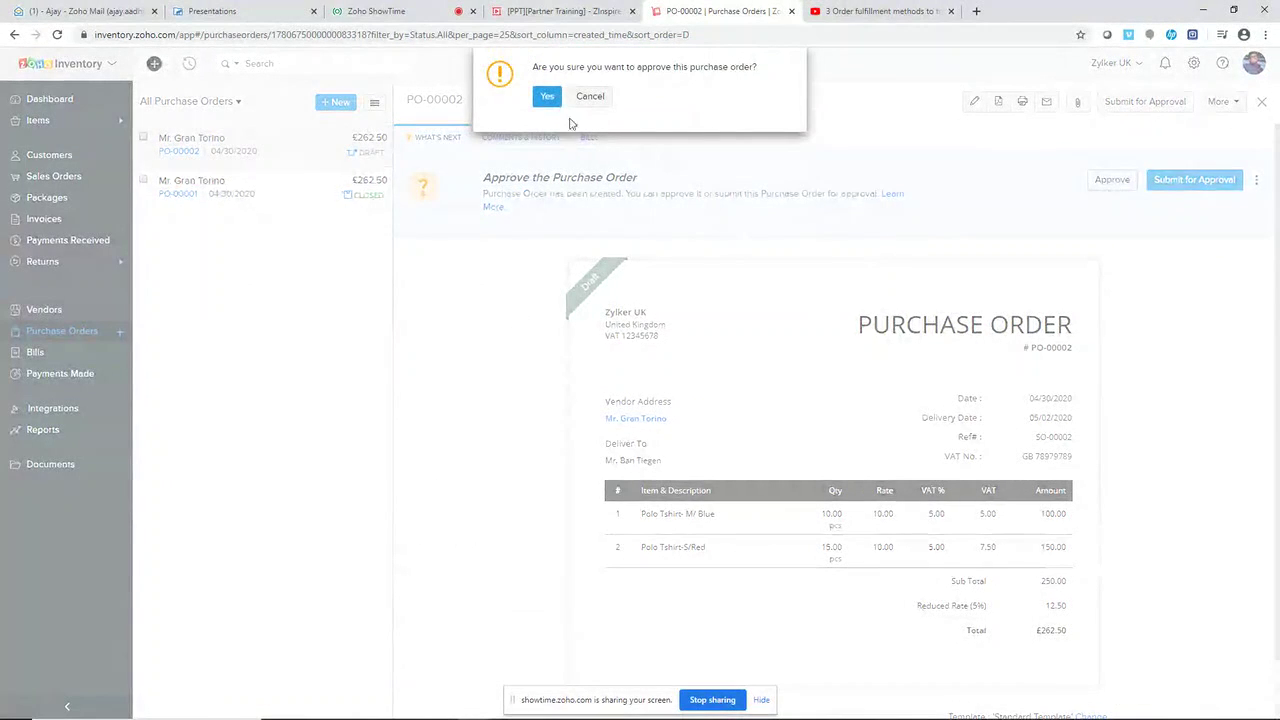
{"action": "left_click", "coordinate": [548, 100]}
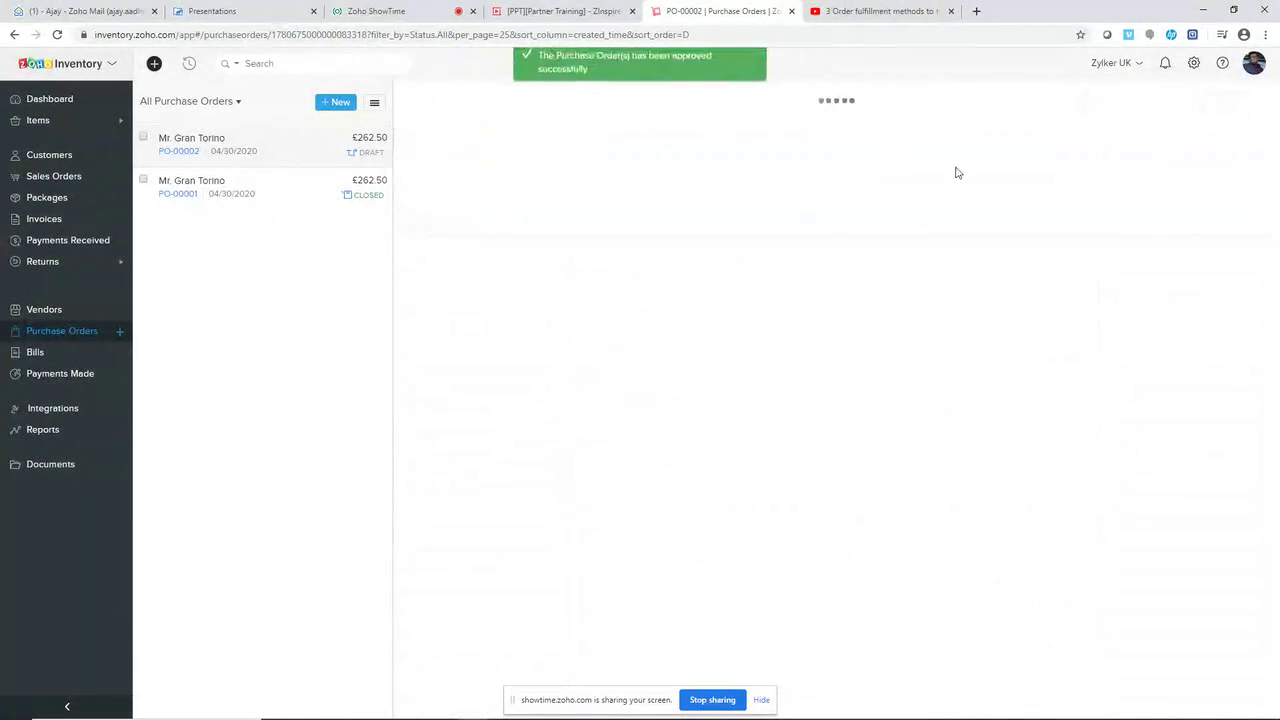
{"action": "left_click", "coordinate": [1088, 184]}
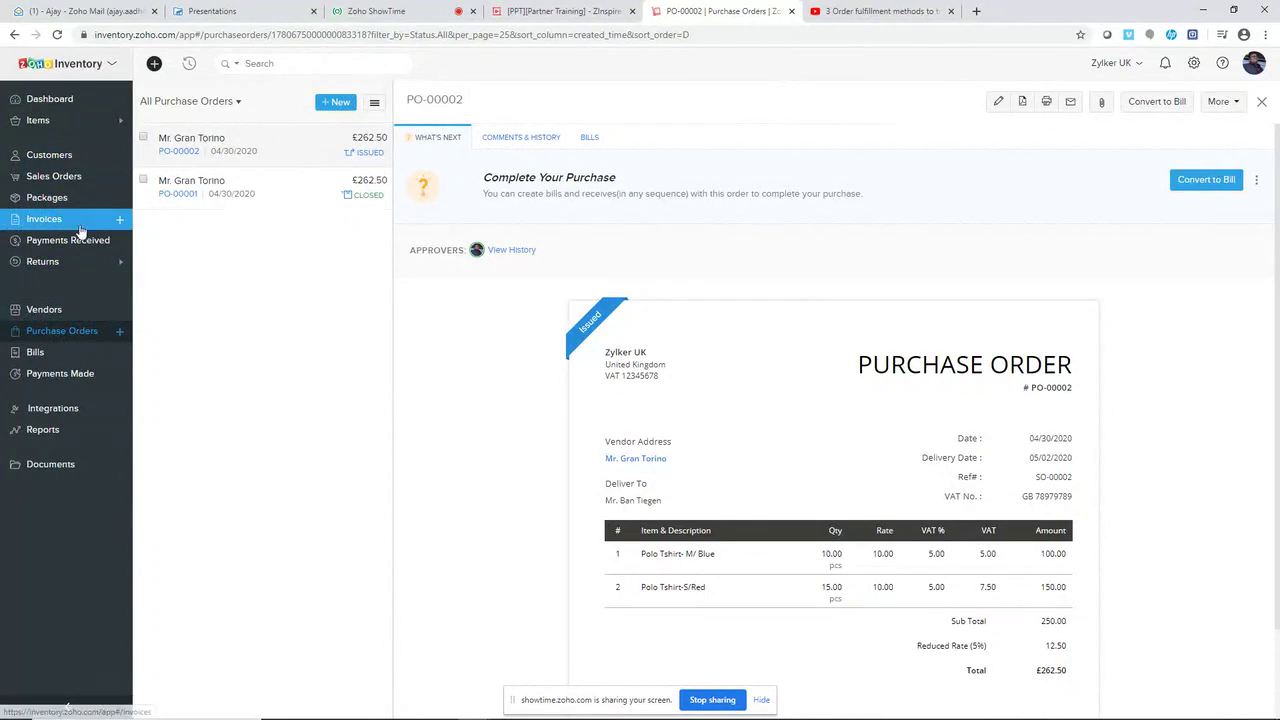
Open the confirmed dropshipped sales order, check its packages and invoices, and generate an instant invoice for it
{"action": "left_click", "coordinate": [80, 180]}
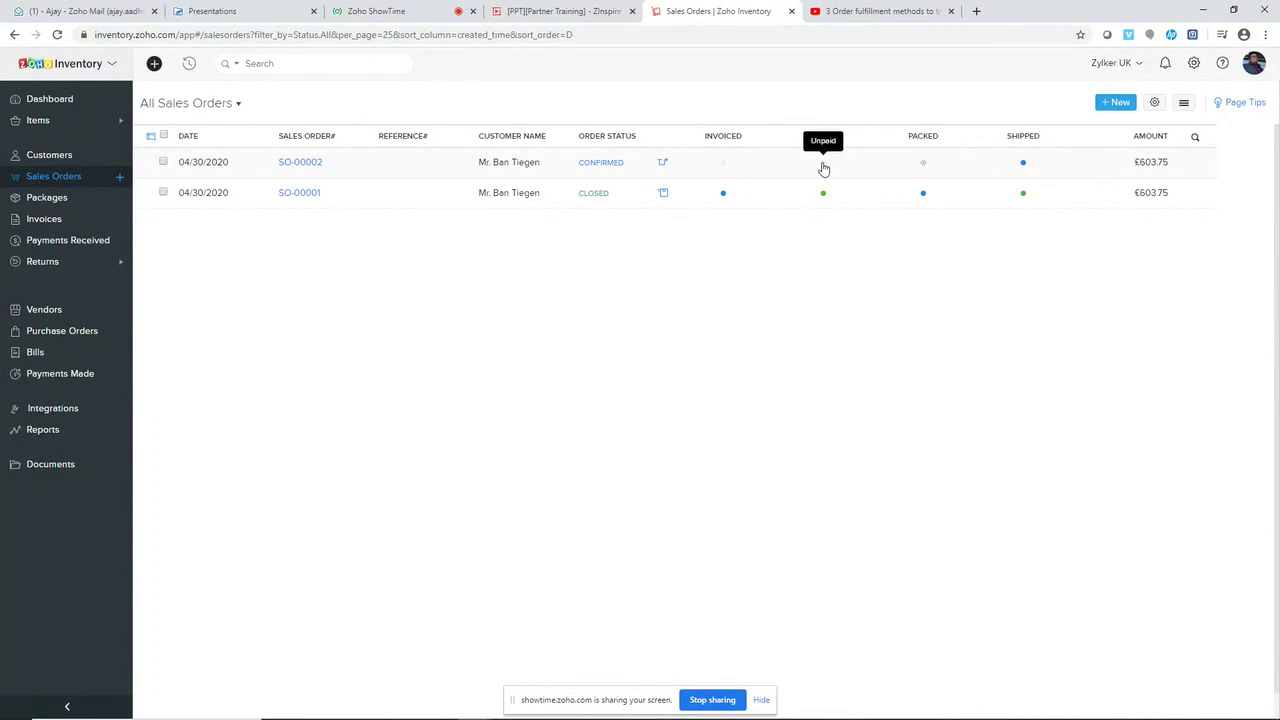
{"action": "left_click", "coordinate": [654, 166]}
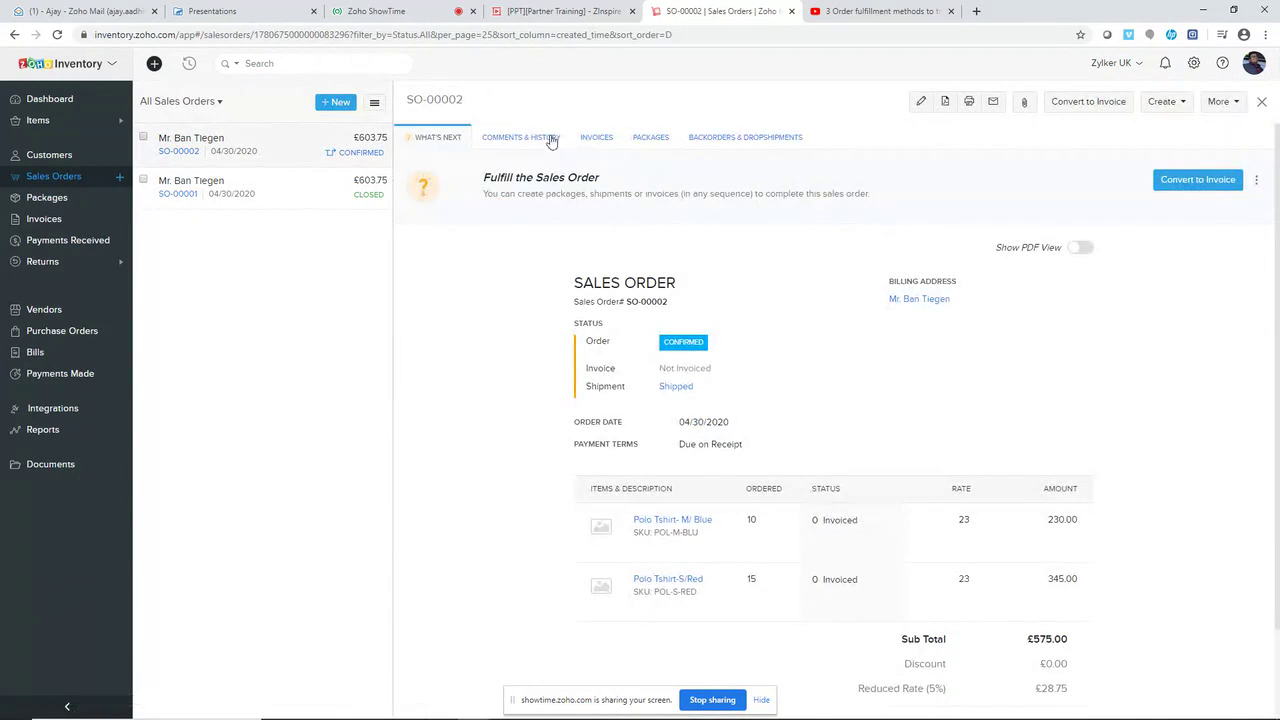
{"action": "left_click", "coordinate": [651, 139]}
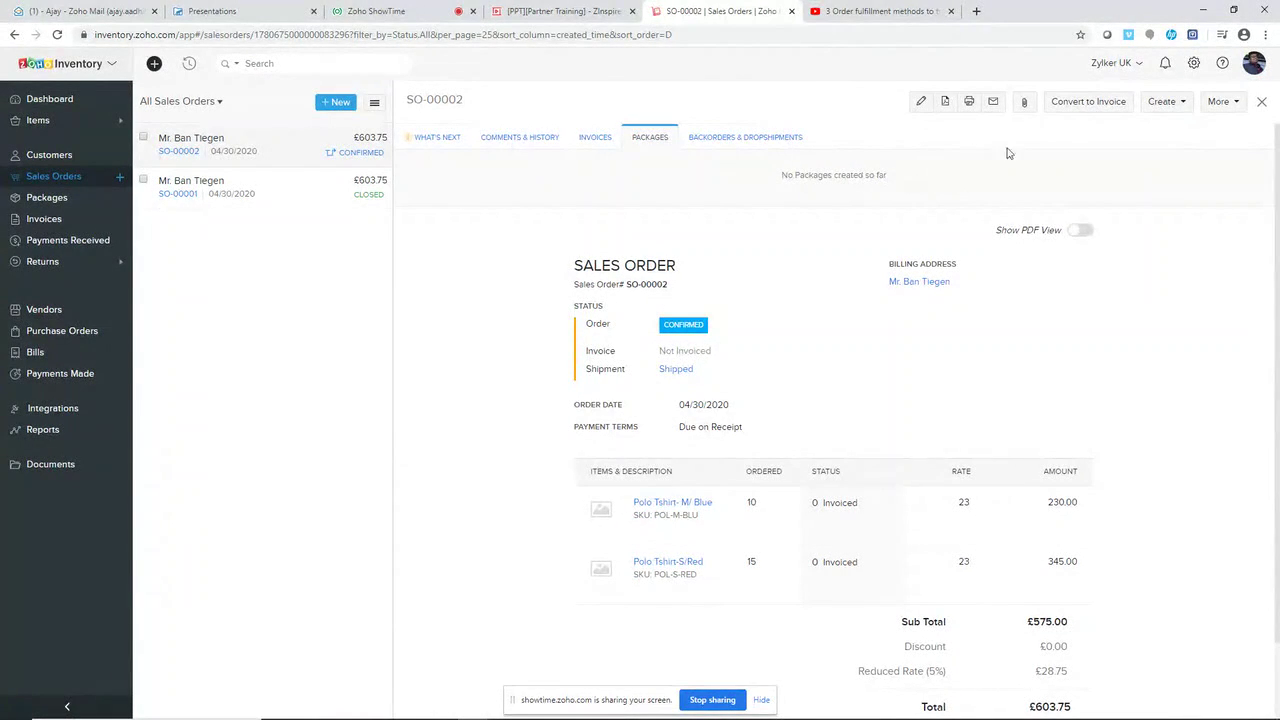
{"action": "left_click", "coordinate": [1172, 104]}
{"action": "left_click", "coordinate": [590, 139]}
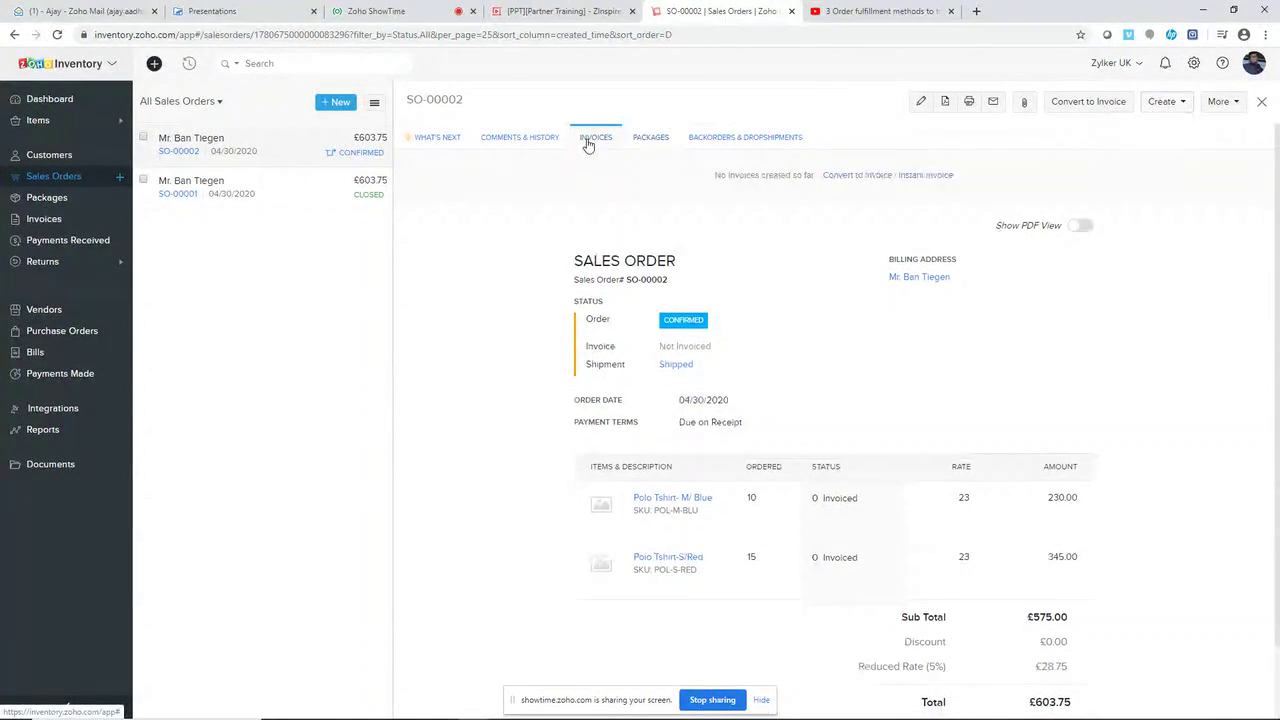
{"action": "left_click", "coordinate": [906, 178]}
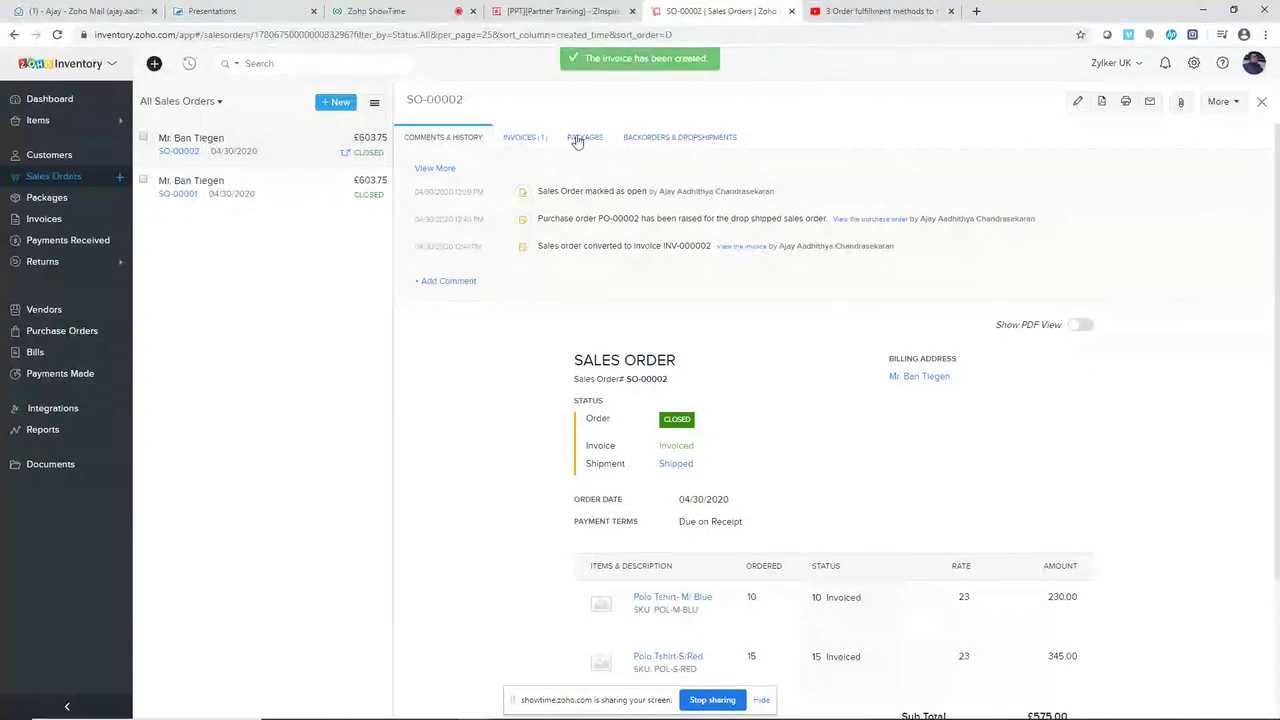
Mark the sales order's new invoice as sent and record its full cash payment of 603.75 GBP, deposited to Petty Cash
{"action": "left_click", "coordinate": [534, 138]}
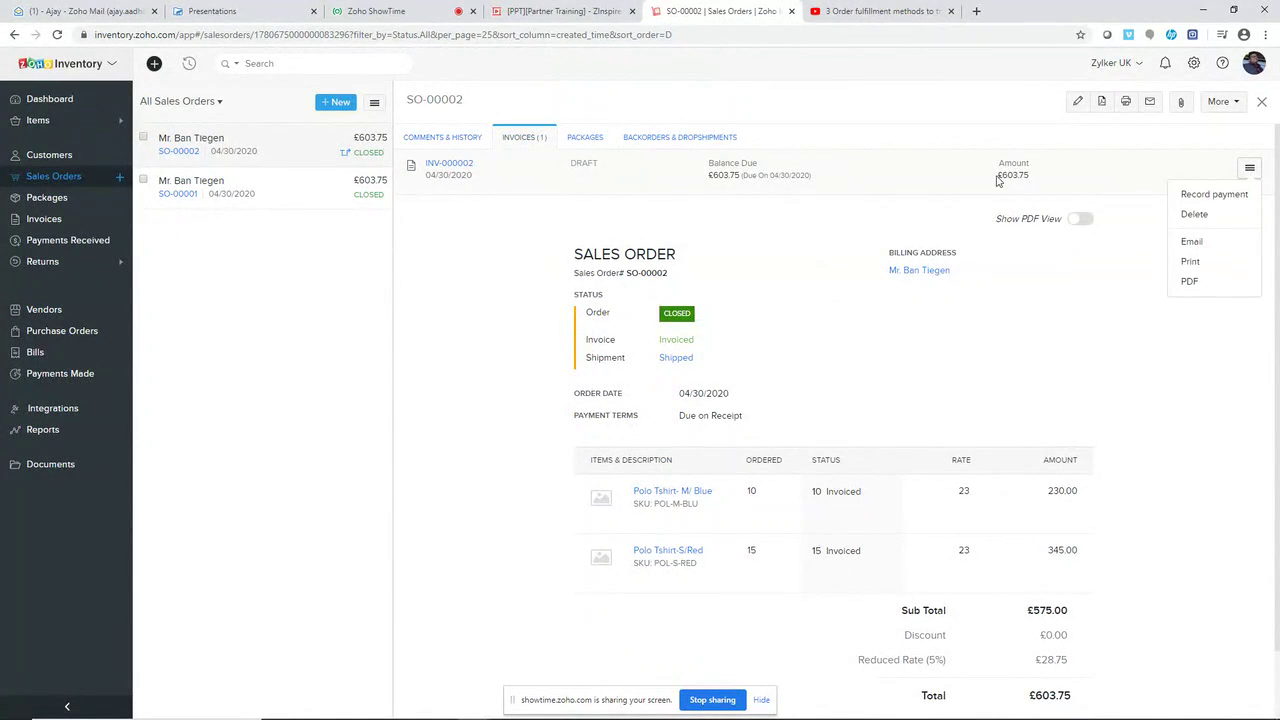
{"action": "left_click", "coordinate": [462, 164]}
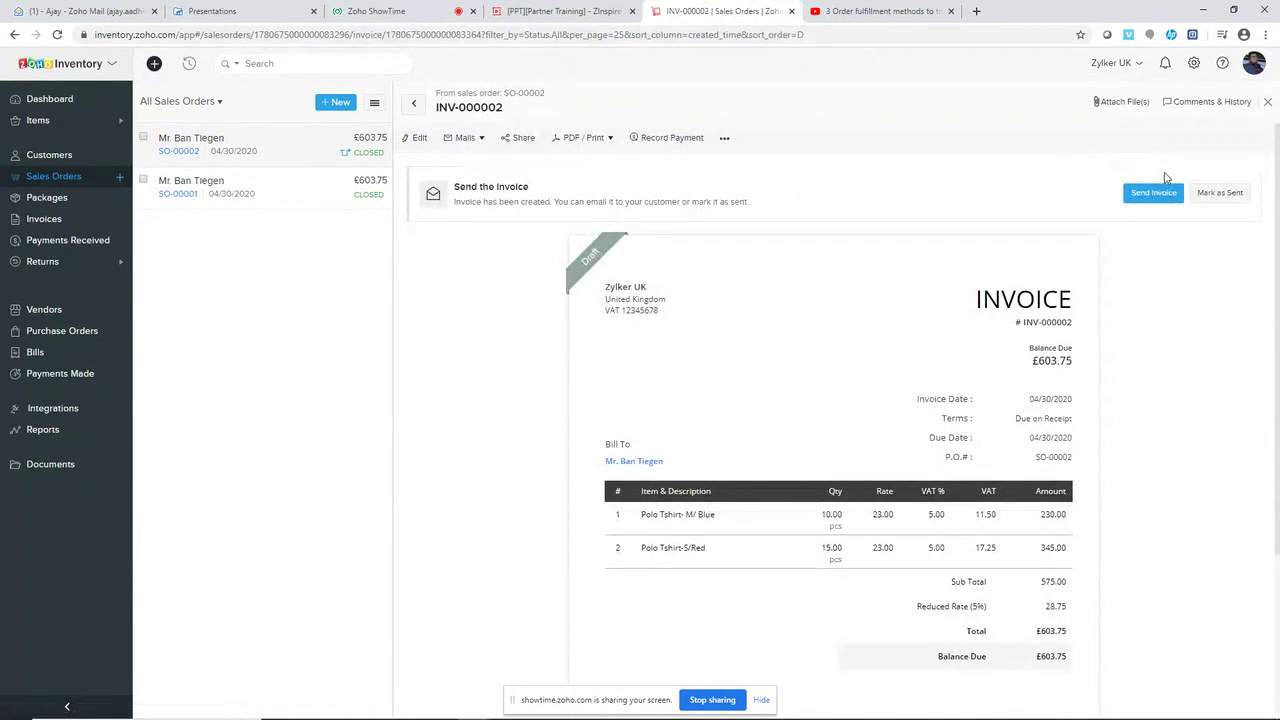
{"action": "left_click", "coordinate": [1210, 196]}
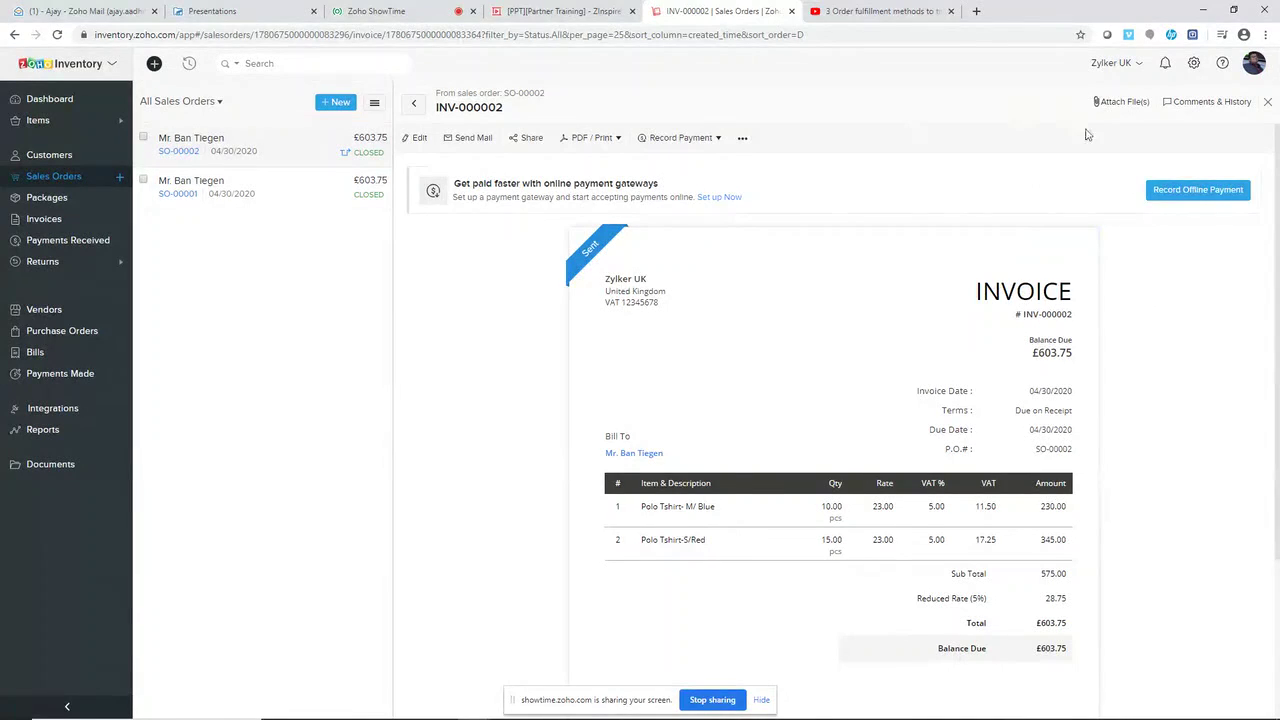
{"action": "left_click", "coordinate": [1178, 187]}
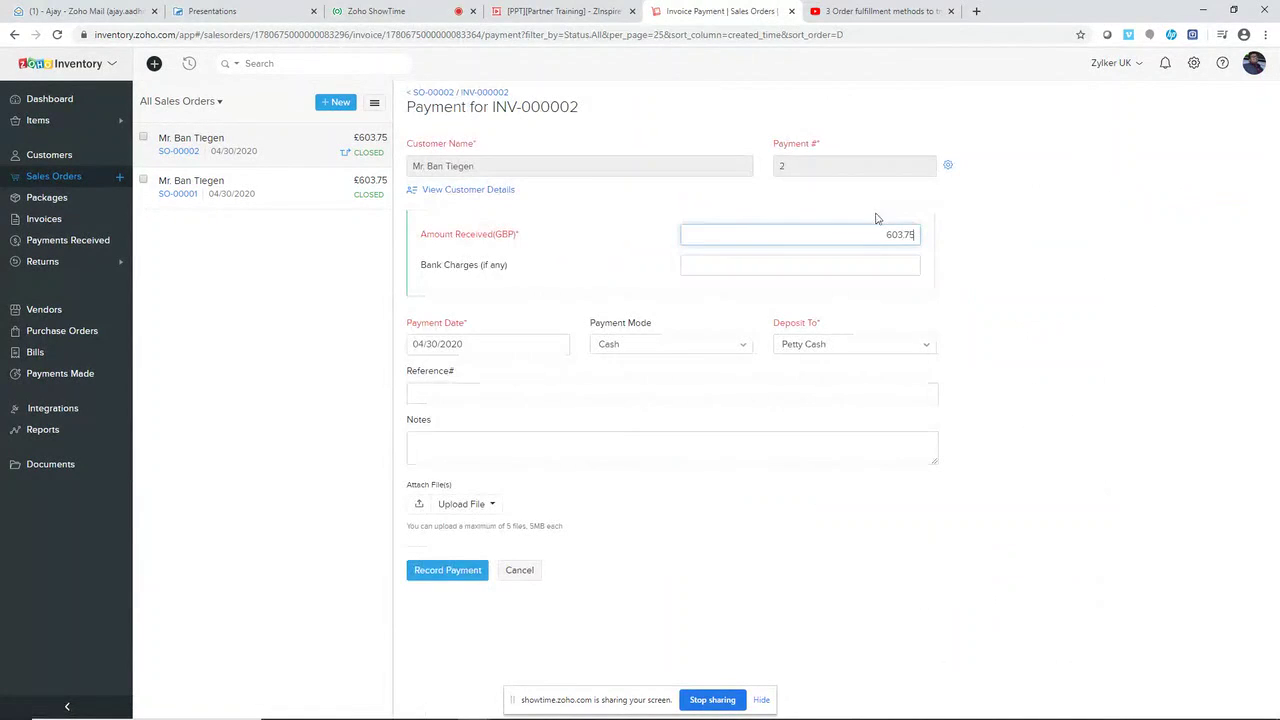
{"action": "left_click", "coordinate": [447, 570]}
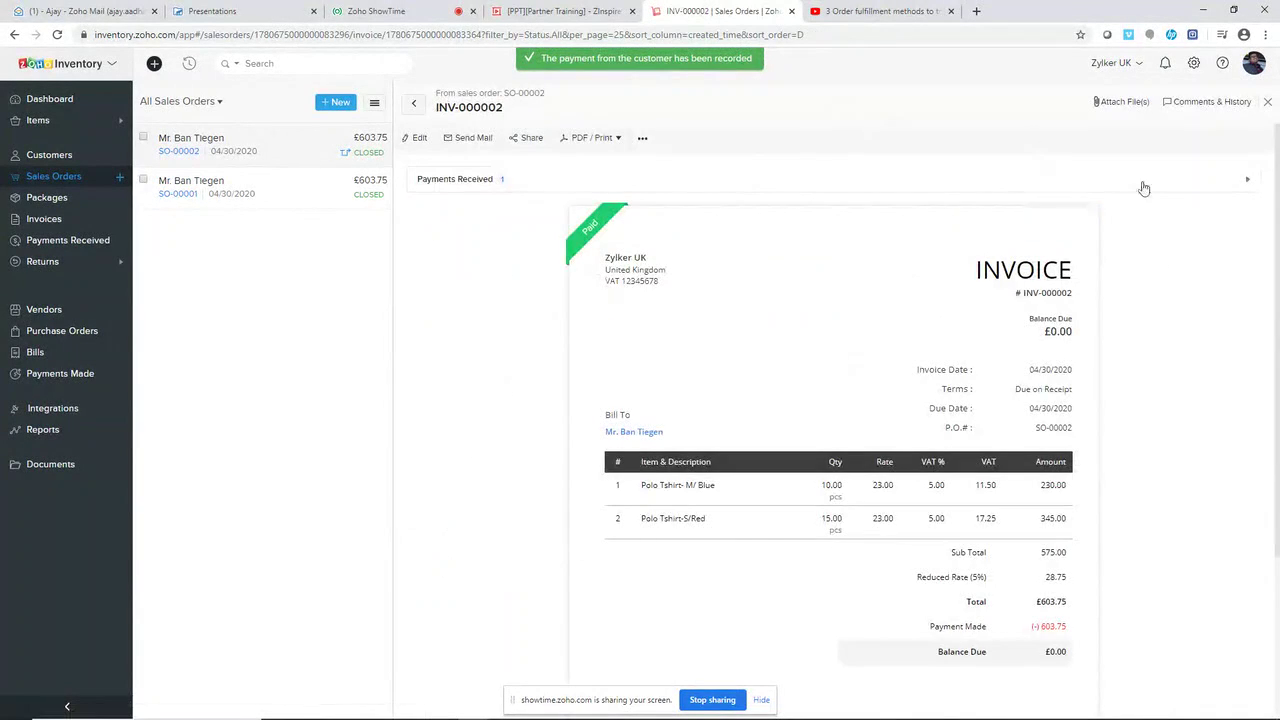
Create a bill numbered BIL0002 from the sales order's linked dropship purchase order and save it as a draft
{"action": "left_click", "coordinate": [237, 151]}
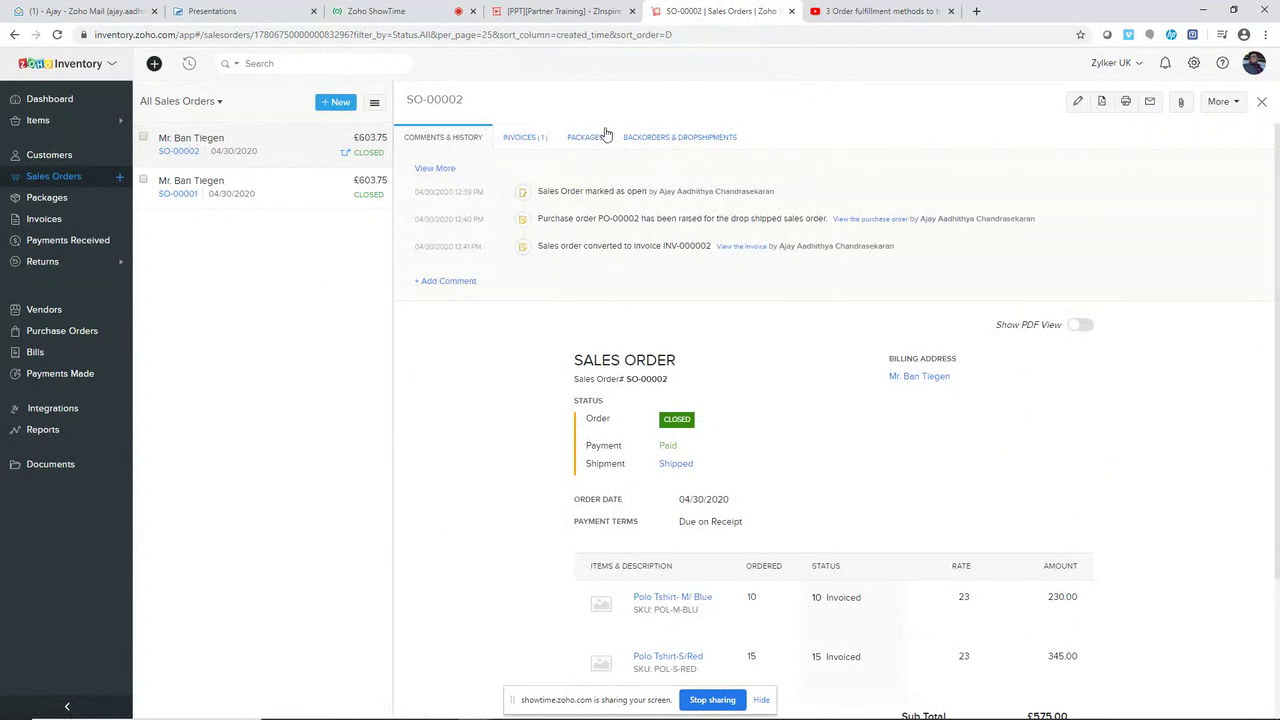
{"action": "left_click", "coordinate": [640, 139]}
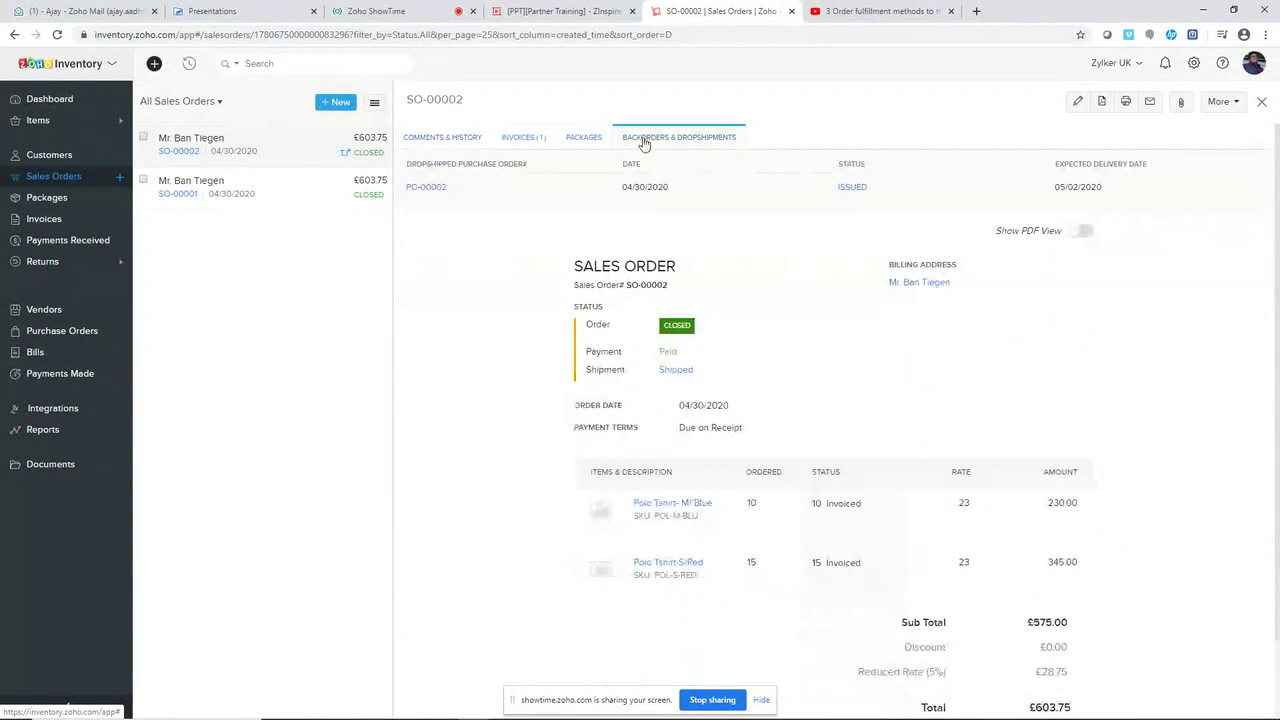
{"action": "left_click", "coordinate": [428, 187]}
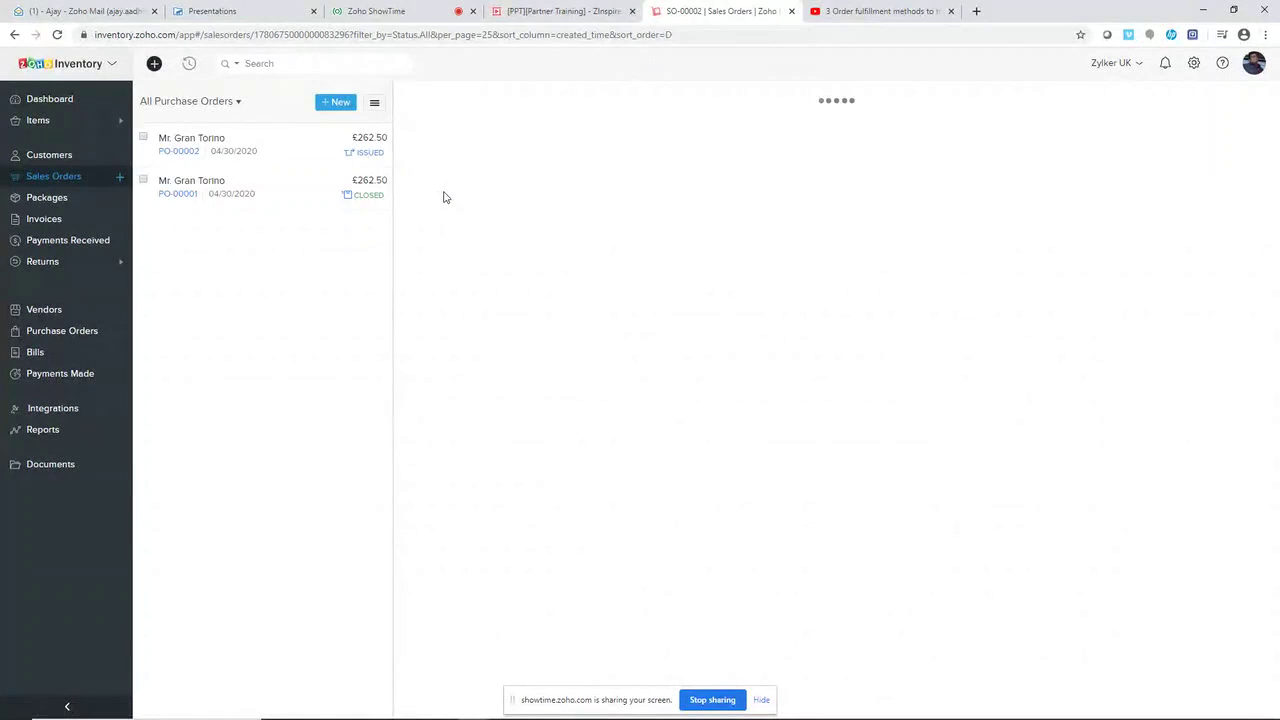
{"action": "left_click", "coordinate": [591, 148]}
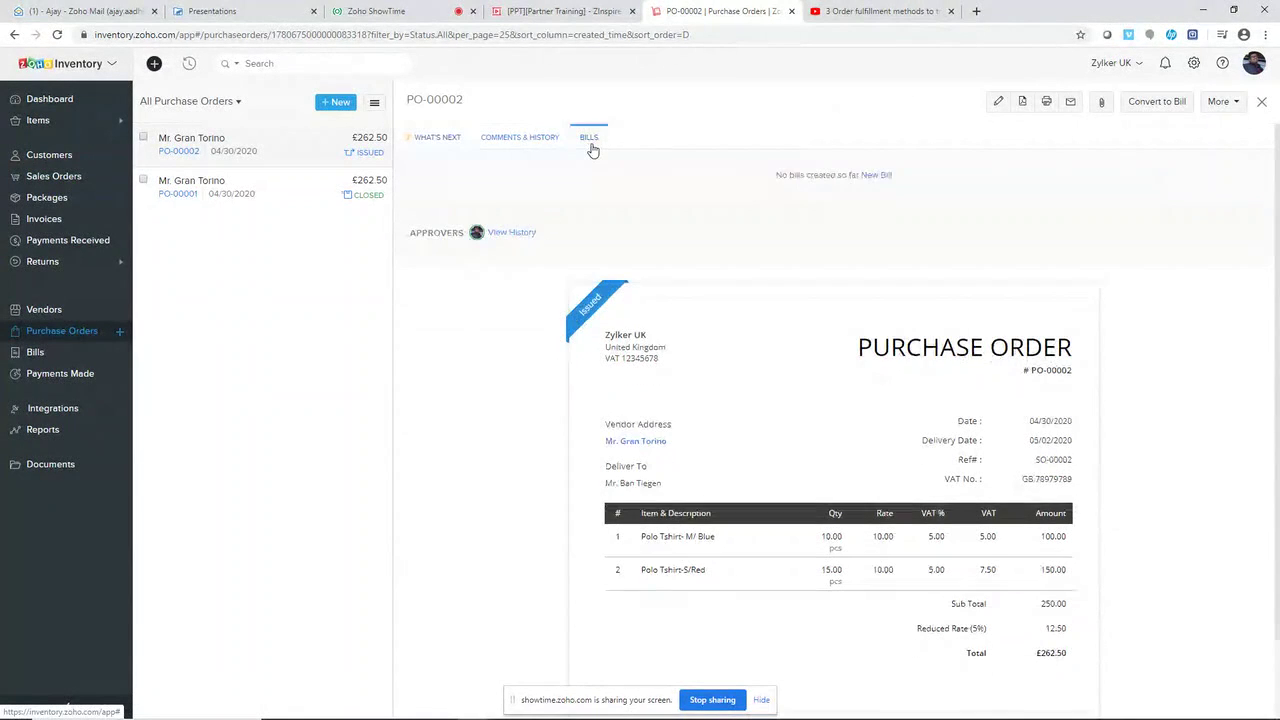
{"action": "left_click", "coordinate": [885, 176]}
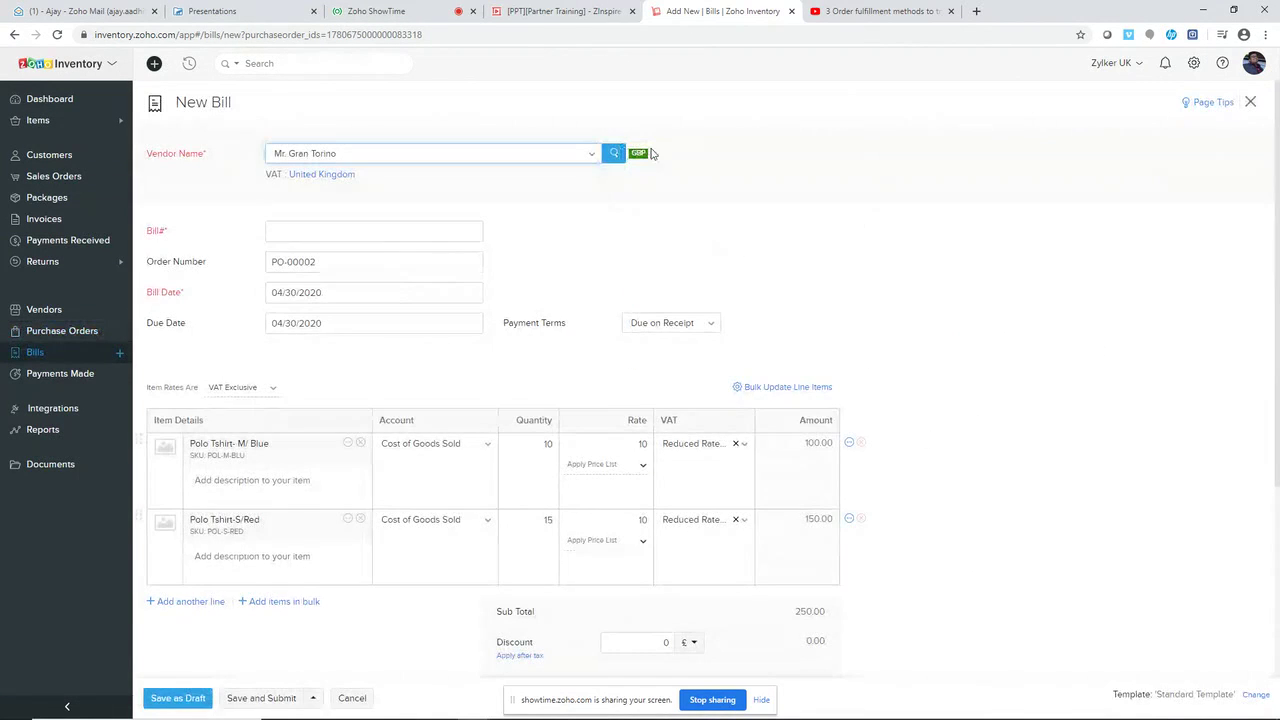
{"action": "left_click", "coordinate": [425, 234]}
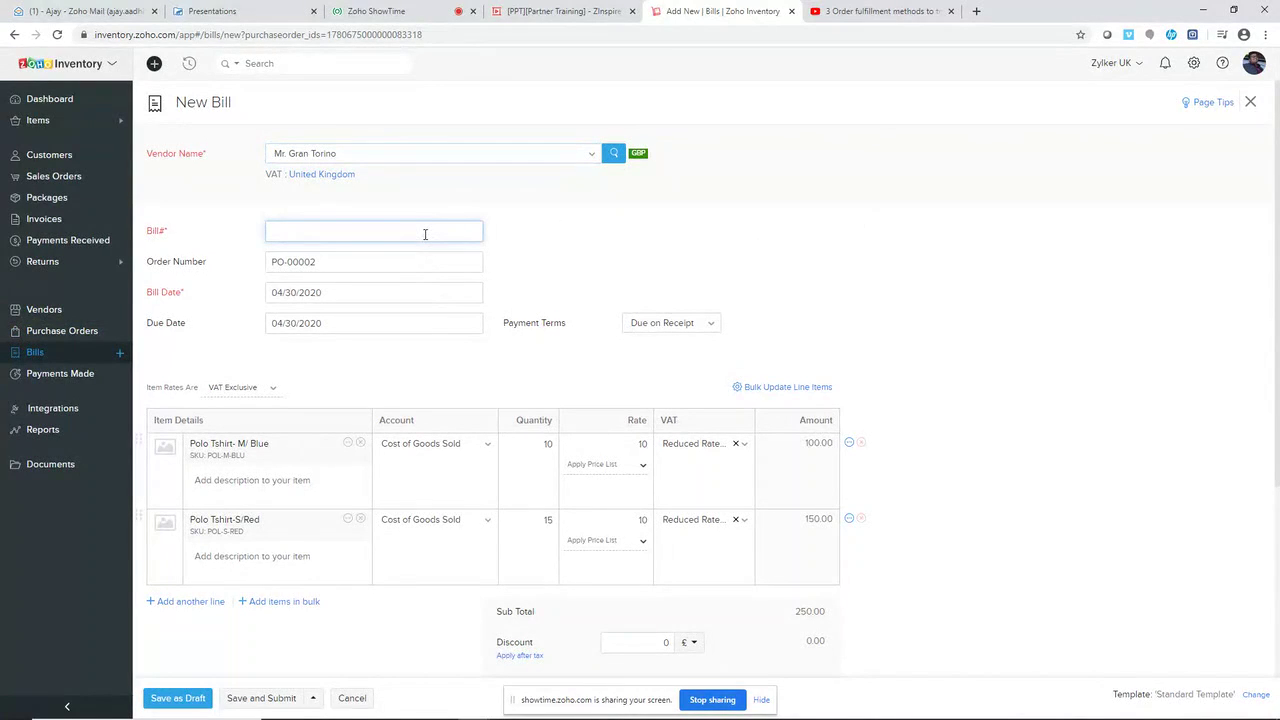
{"action": "type", "text": "BIL0002"}
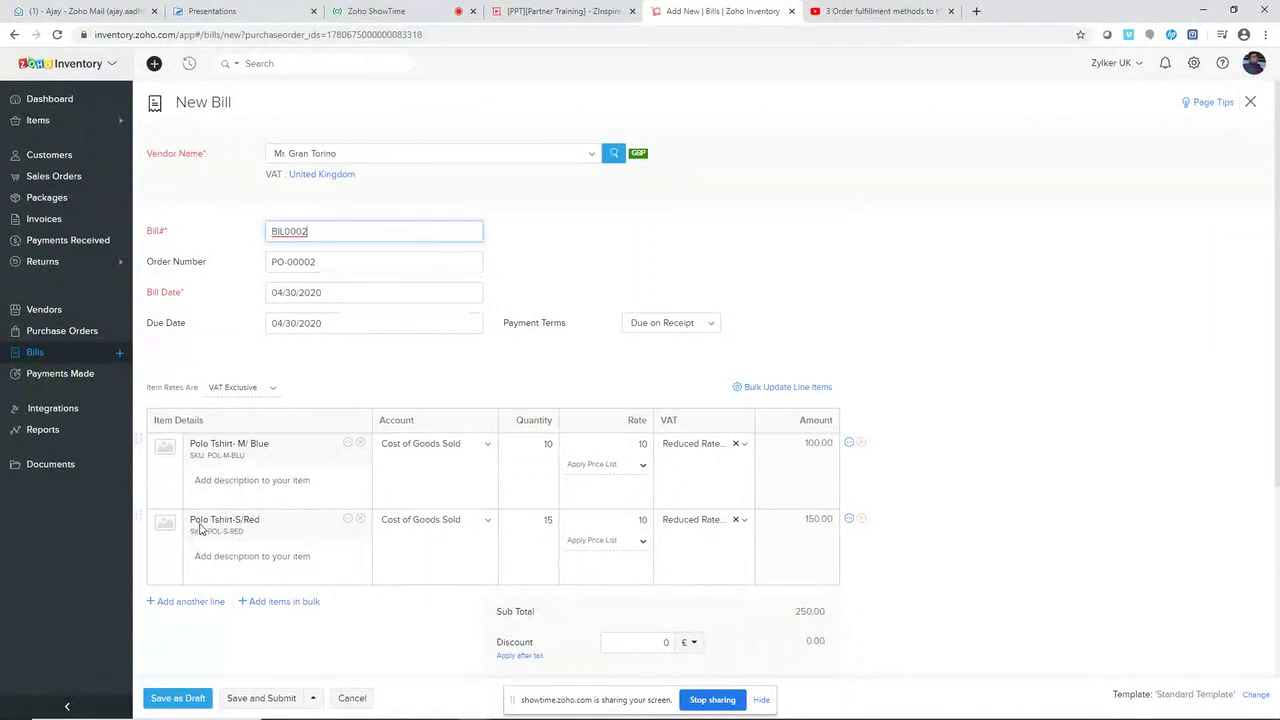
{"action": "scroll", "coordinate": [200, 531], "scroll_direction": "down", "scroll_amount": 3}
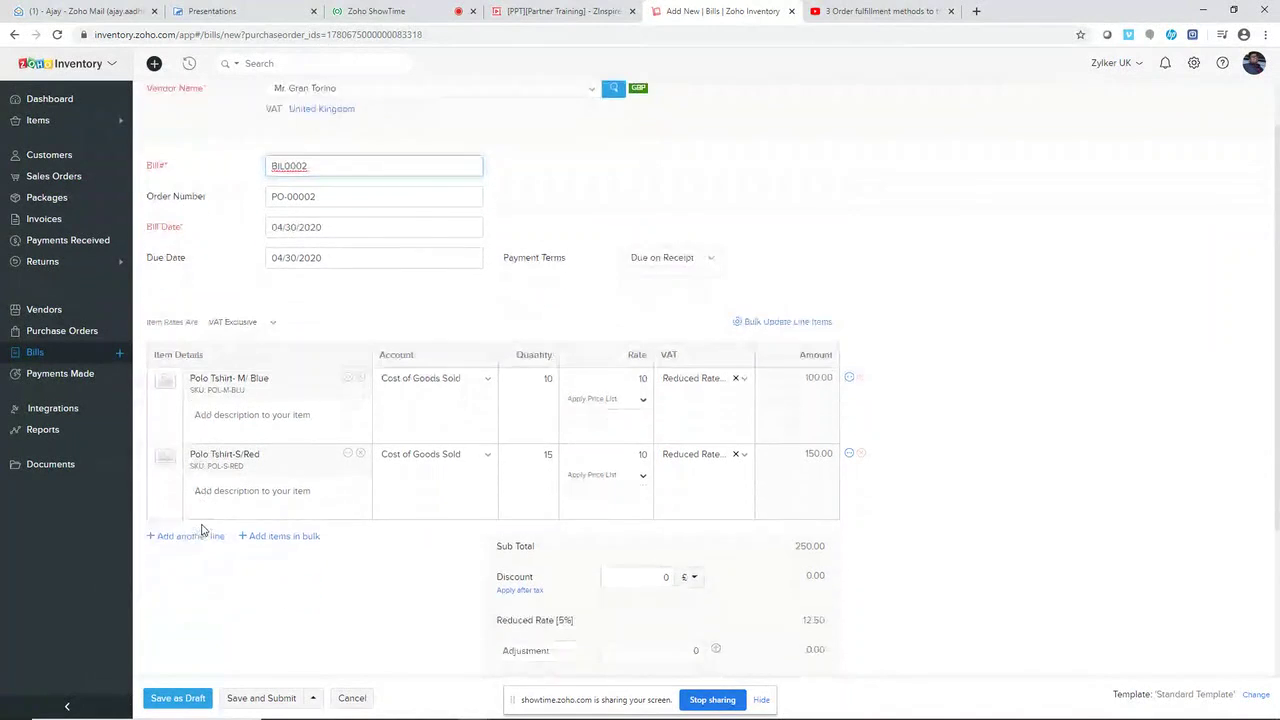
{"action": "left_click", "coordinate": [190, 699]}
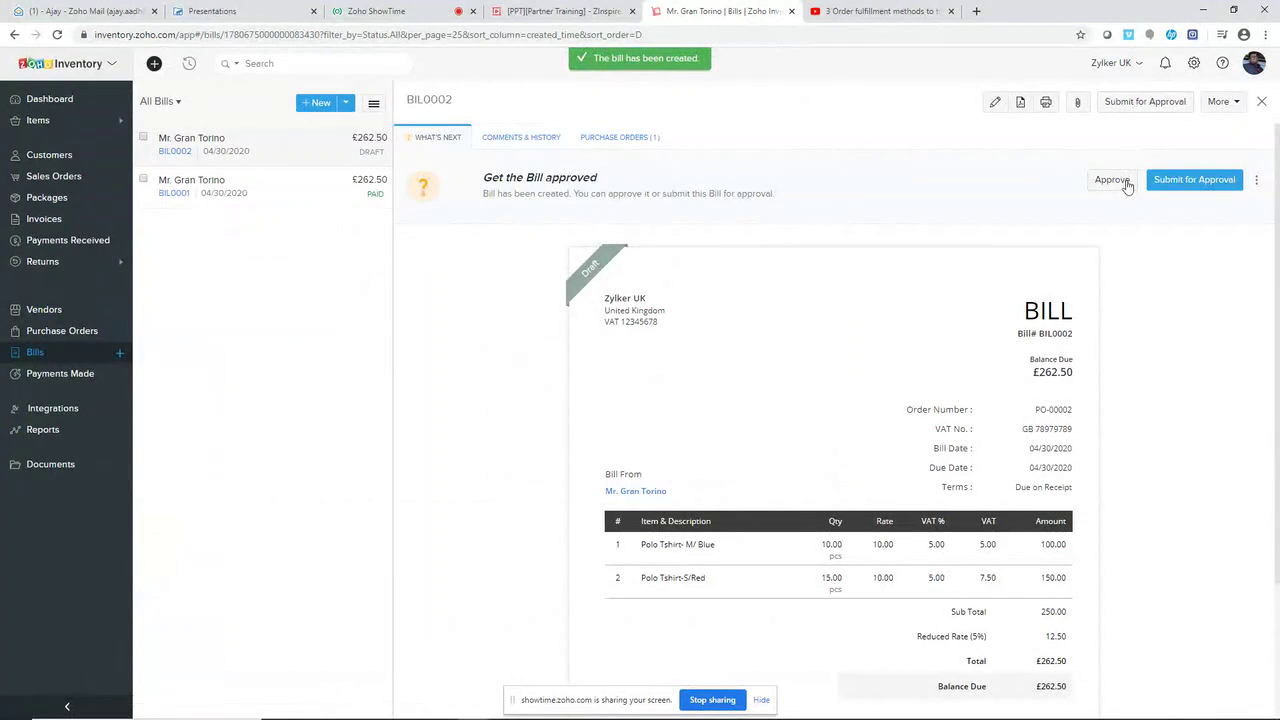
Approve bill BIL0002 and check the status of its linked purchase order and bill
{"action": "left_click", "coordinate": [1124, 182]}
{"action": "left_click", "coordinate": [545, 87]}
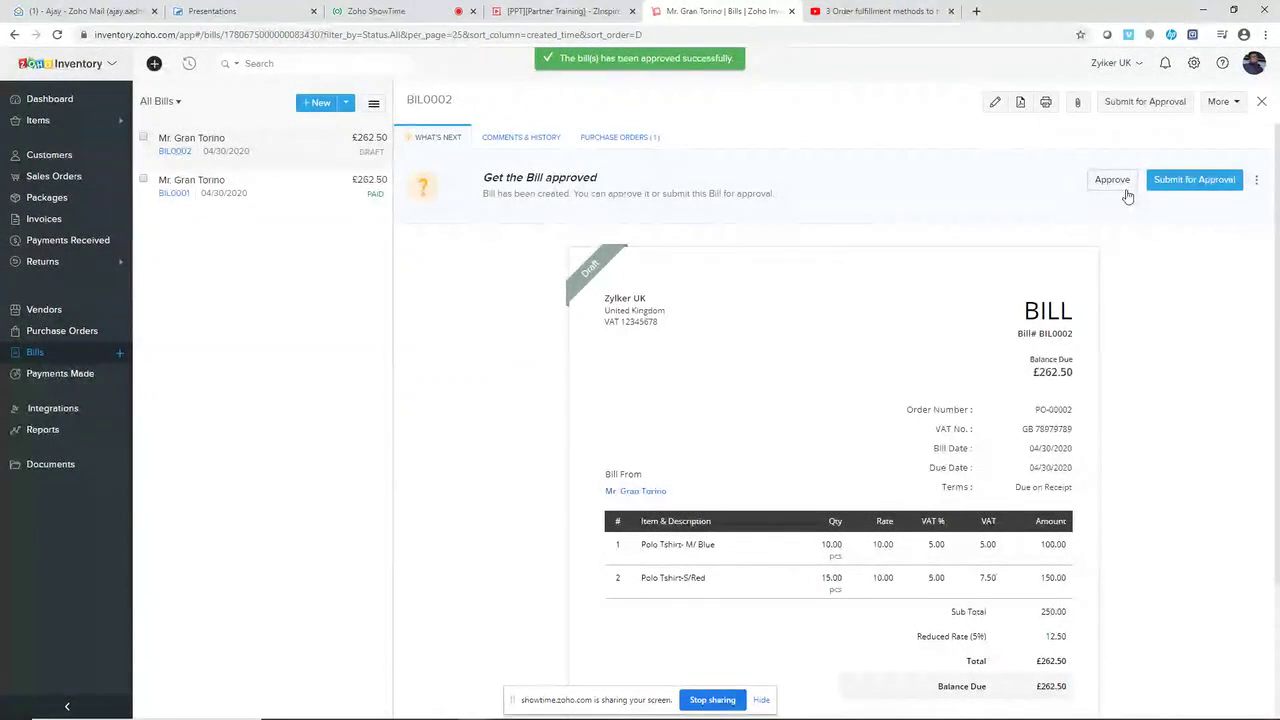
{"action": "left_click", "coordinate": [510, 137]}
{"action": "left_click", "coordinate": [590, 139]}
{"action": "left_click", "coordinate": [698, 188]}
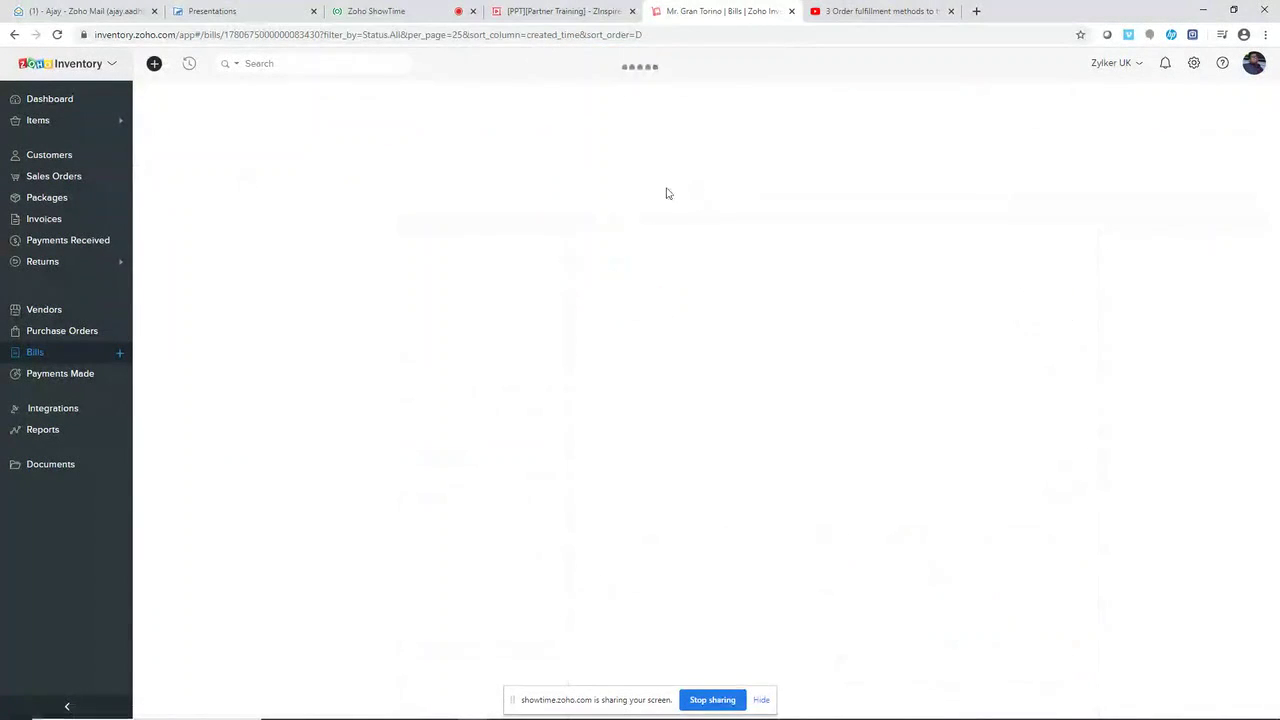
{"action": "left_click", "coordinate": [524, 138]}
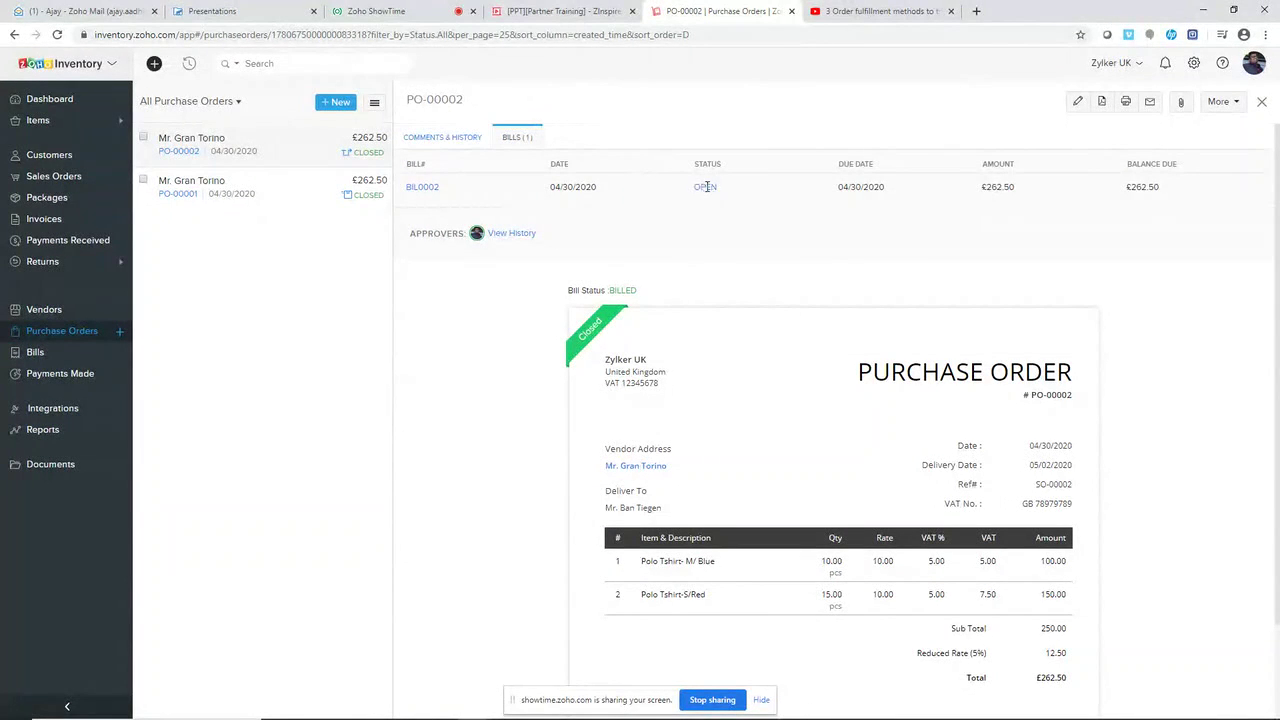
Record the full cash payment of 262.5 GBP for bill BIL0002, paid through Petty Cash
{"action": "left_click", "coordinate": [422, 187]}
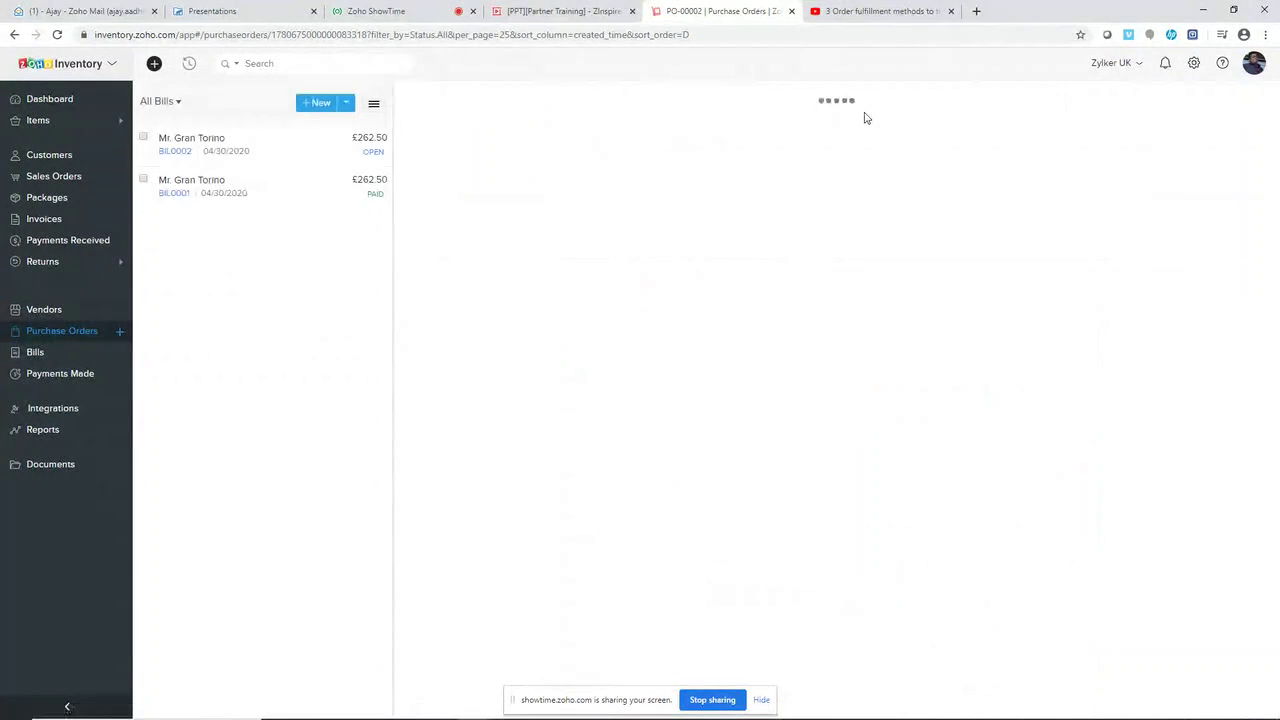
{"action": "left_click", "coordinate": [1176, 184]}
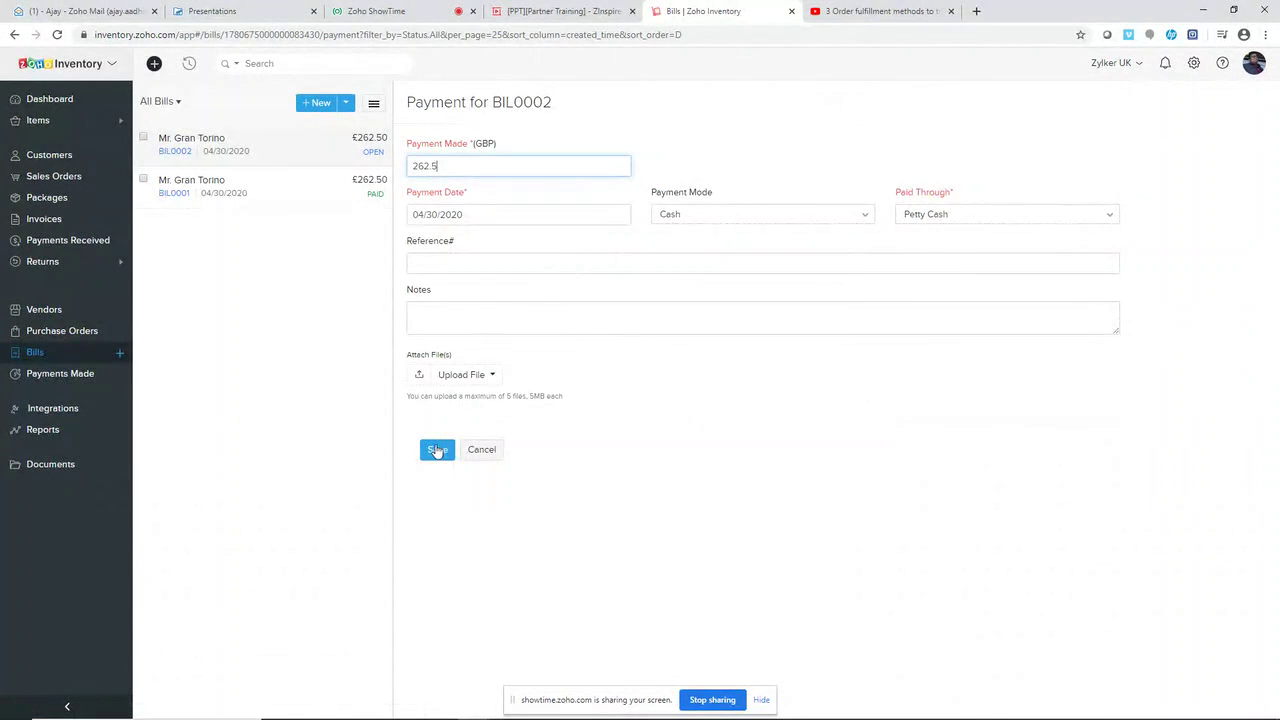
{"action": "left_click", "coordinate": [436, 450]}
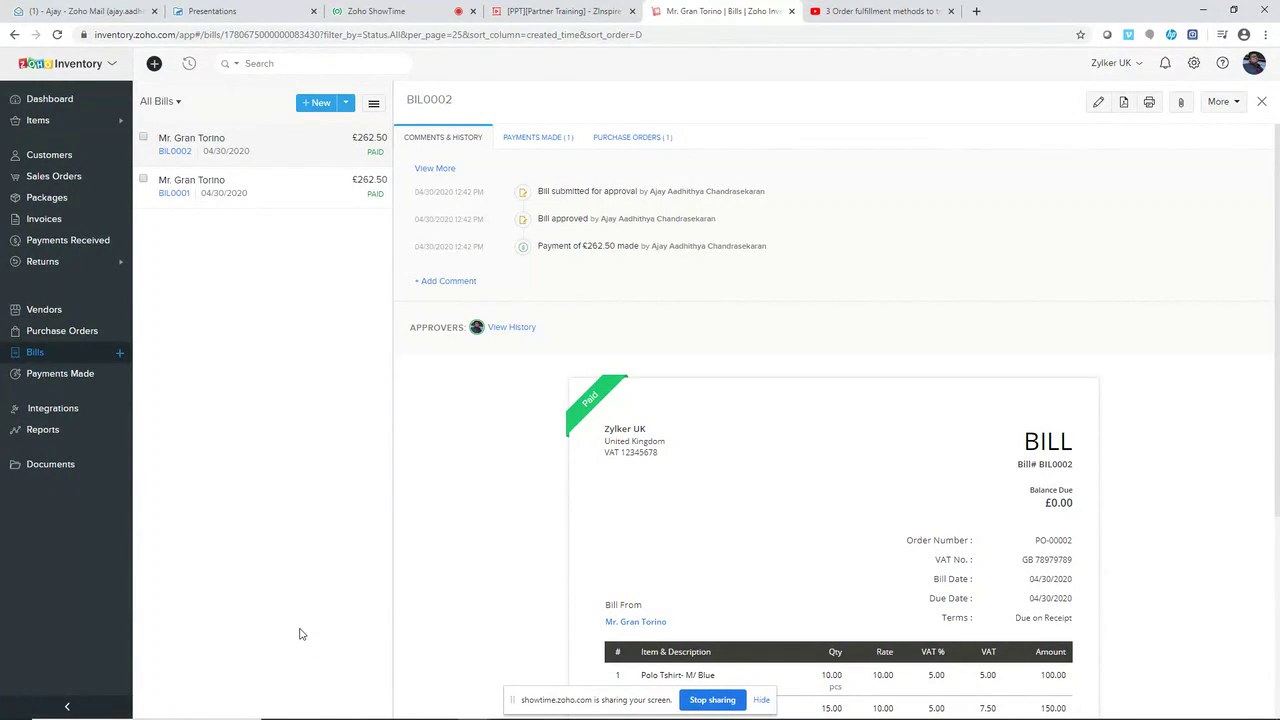
Enable online sales in the marketplace integrations and review the available marketplace and shopping cart channels
{"action": "mouse_move", "coordinate": [300, 719]}
{"action": "left_click", "coordinate": [75, 410]}
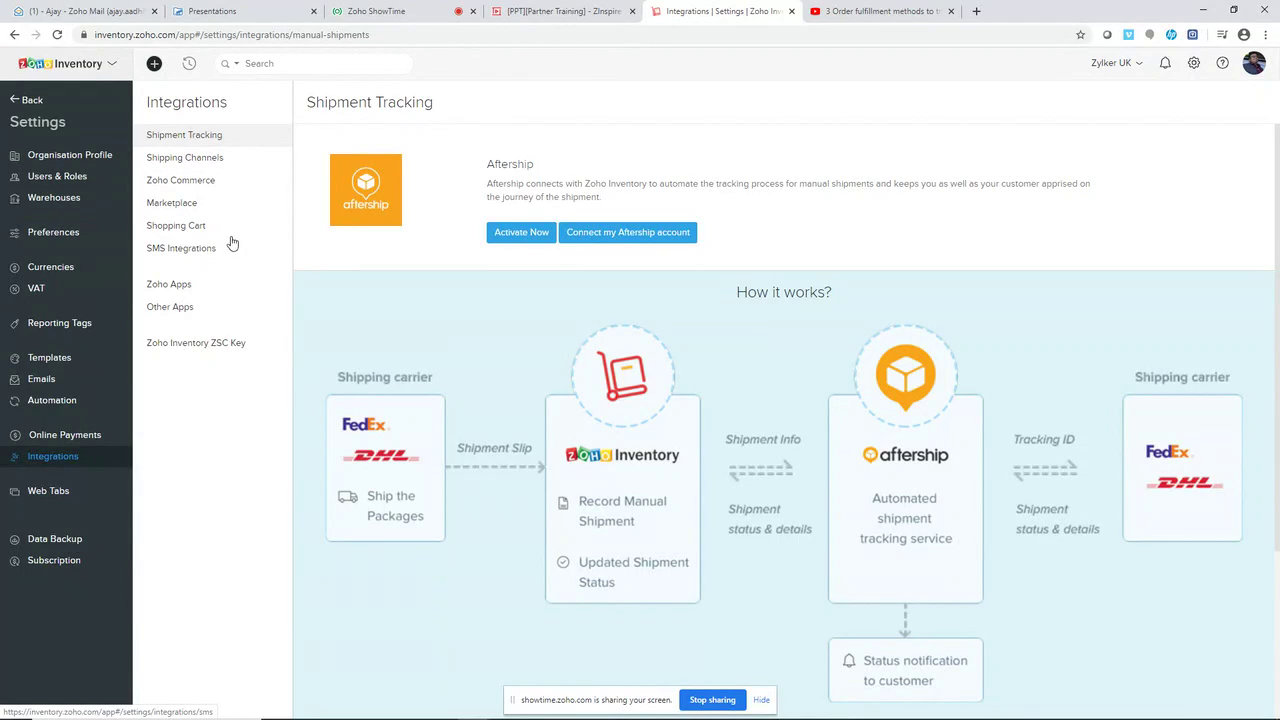
{"action": "left_click", "coordinate": [210, 216]}
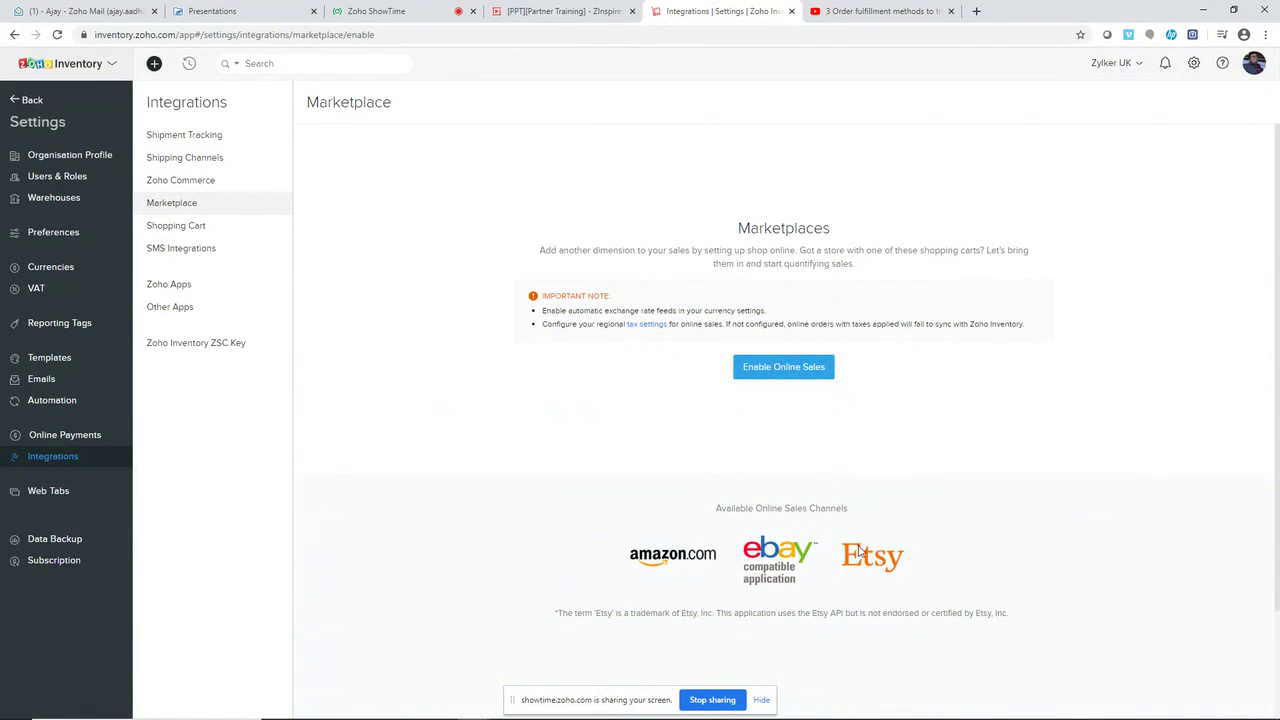
{"action": "left_click", "coordinate": [791, 370]}
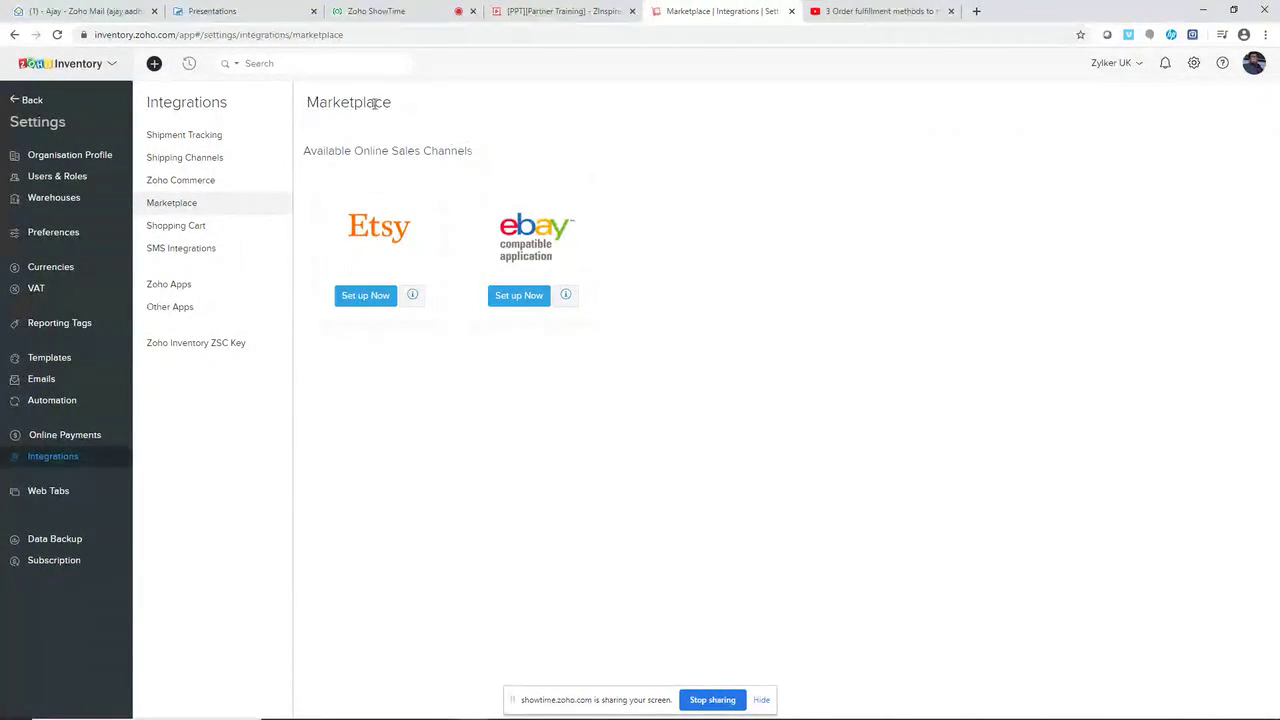
{"action": "left_click", "coordinate": [177, 225]}
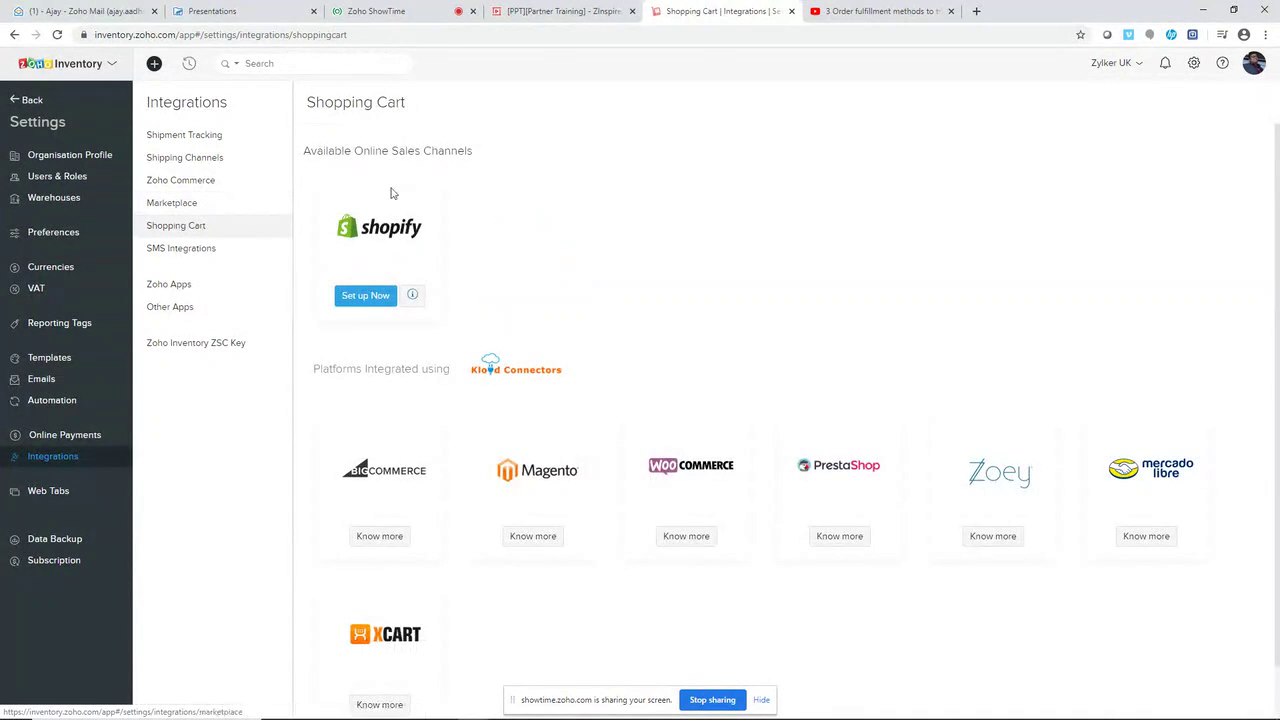
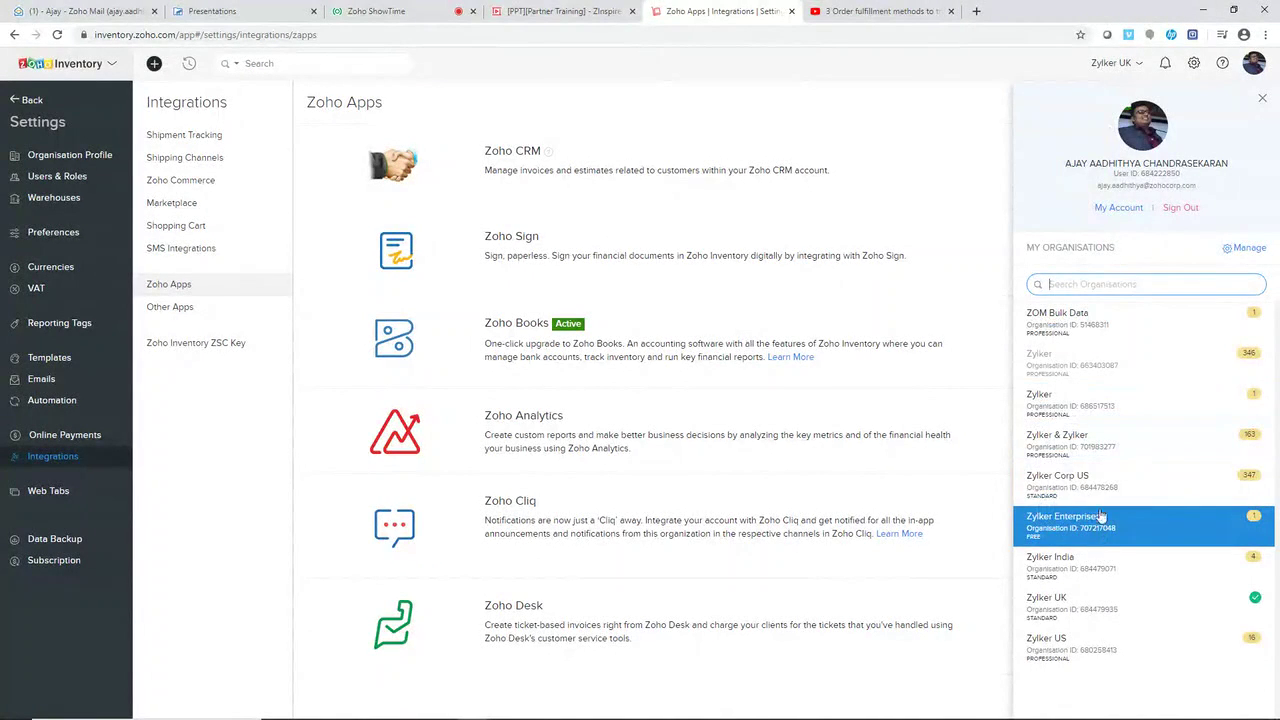
Switch to the Zylker & Zylker organisation and review its Zoho Apps integrations
{"action": "left_click", "coordinate": [1107, 459]}
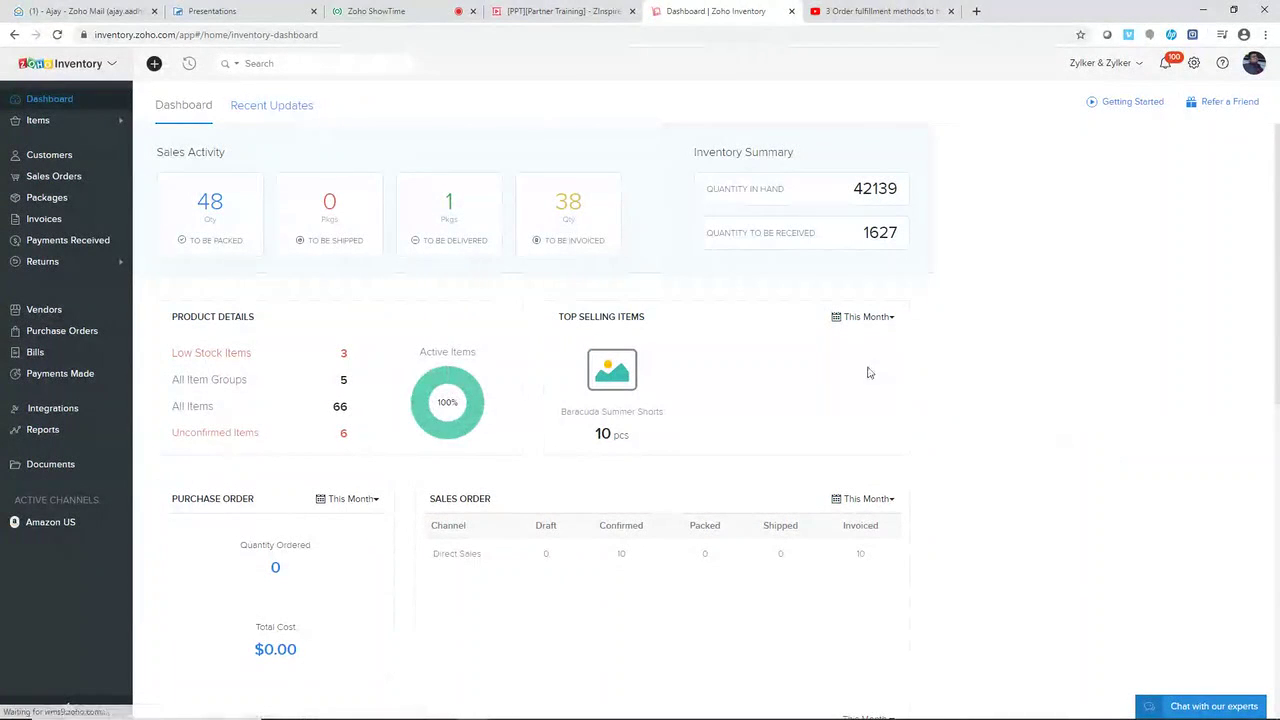
{"action": "left_click", "coordinate": [54, 411]}
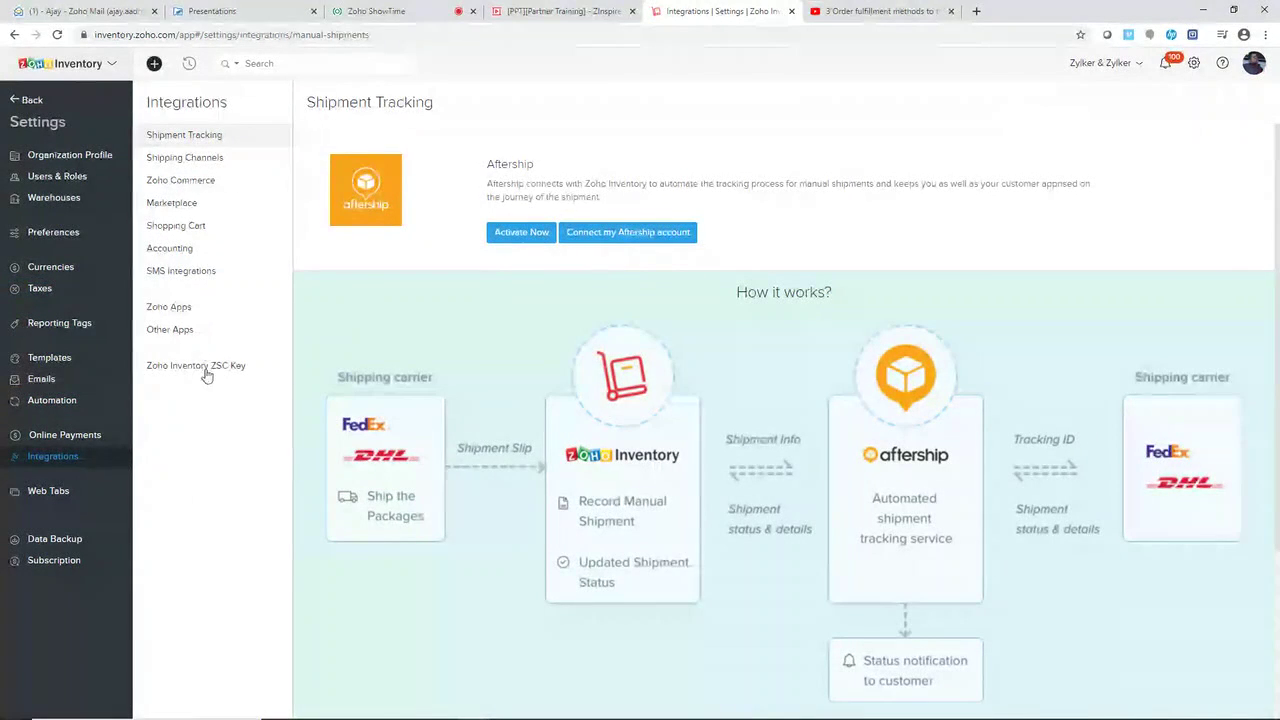
{"action": "left_click", "coordinate": [182, 307]}
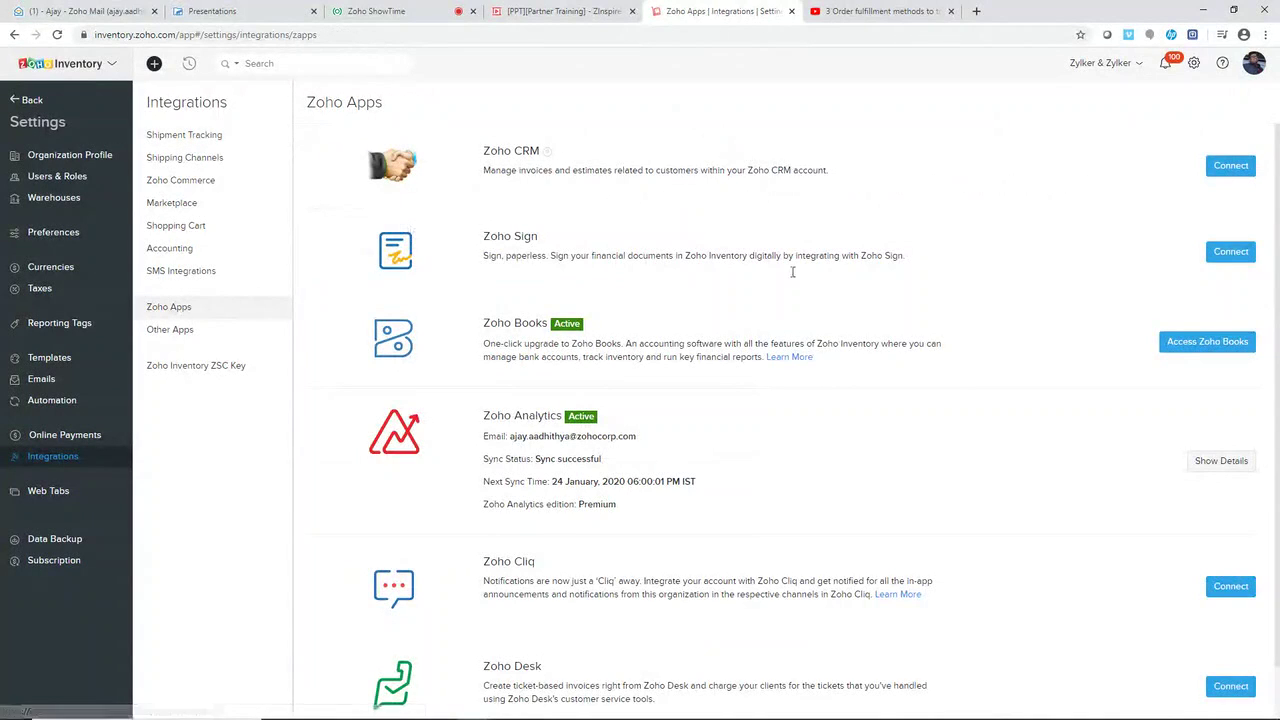
{"action": "scroll", "coordinate": [730, 300], "scroll_direction": "down", "scroll_amount": 1}
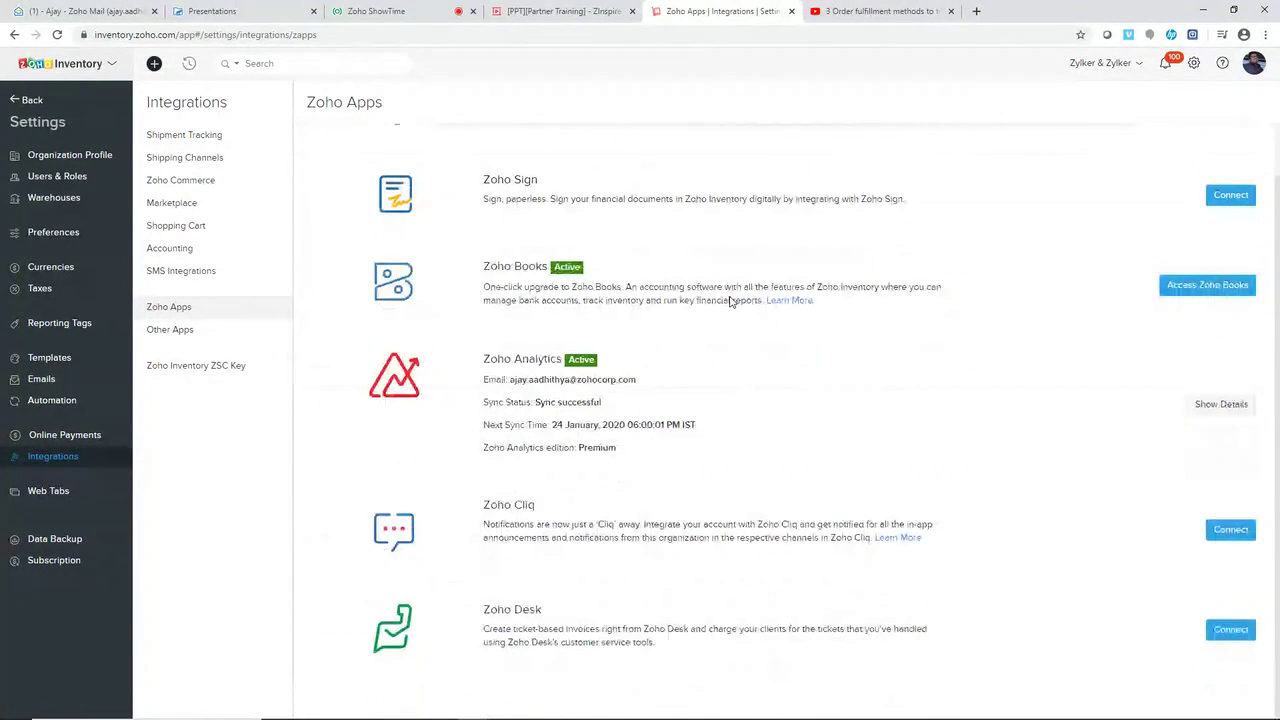
{"action": "scroll", "coordinate": [730, 298], "scroll_direction": "up", "scroll_amount": 1}
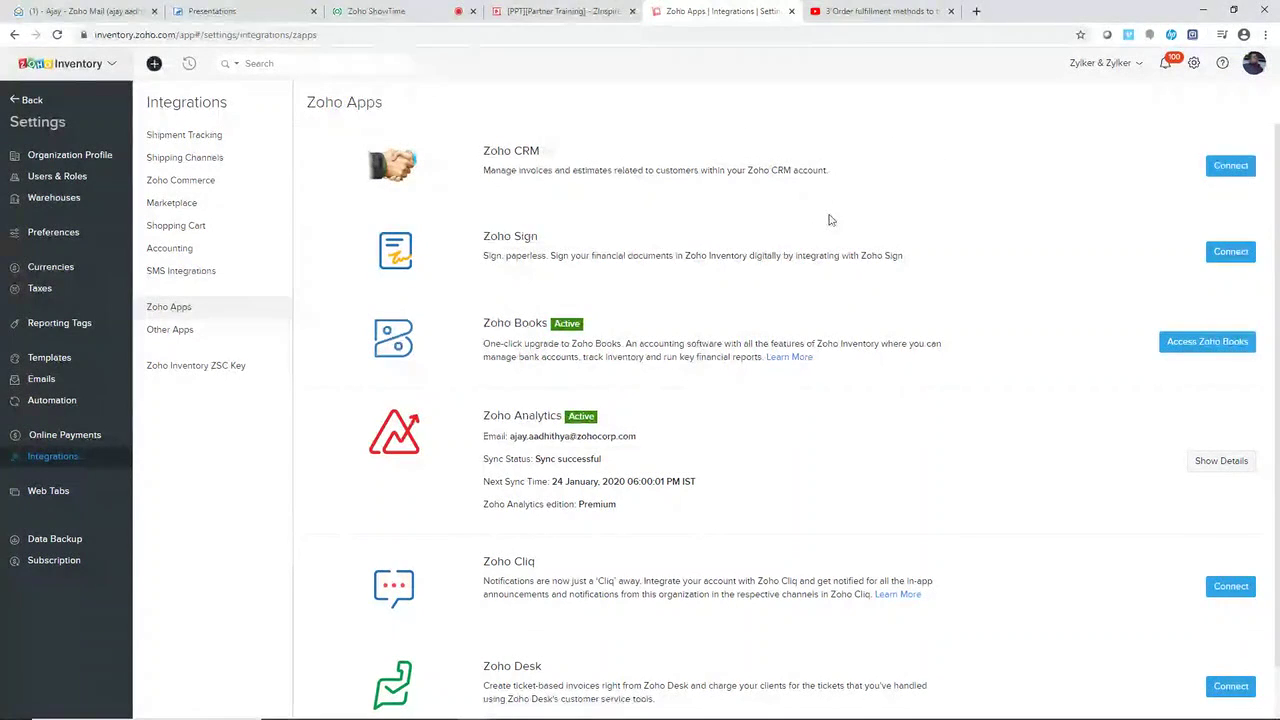
Review the rest of the Zoho Apps list, check the organisation's announcements and notifications, and close them
{"action": "scroll", "coordinate": [523, 371], "scroll_direction": "down", "scroll_amount": 1}
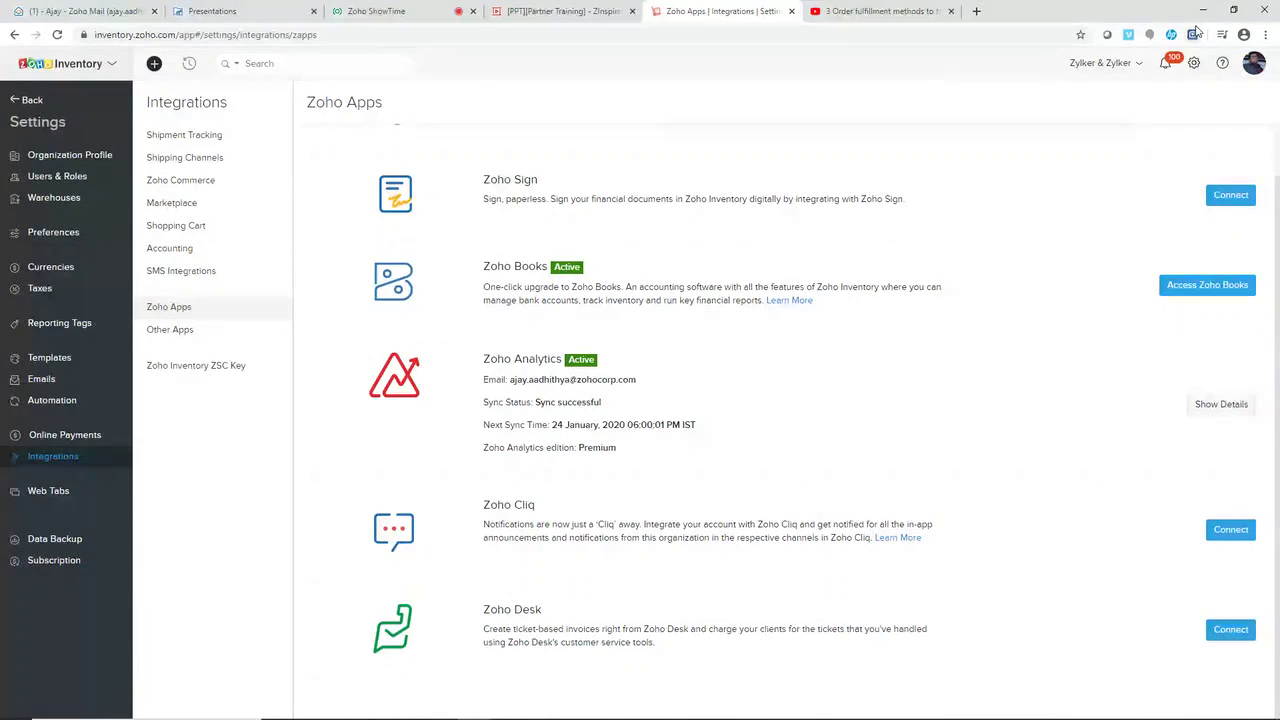
{"action": "left_click", "coordinate": [1170, 65]}
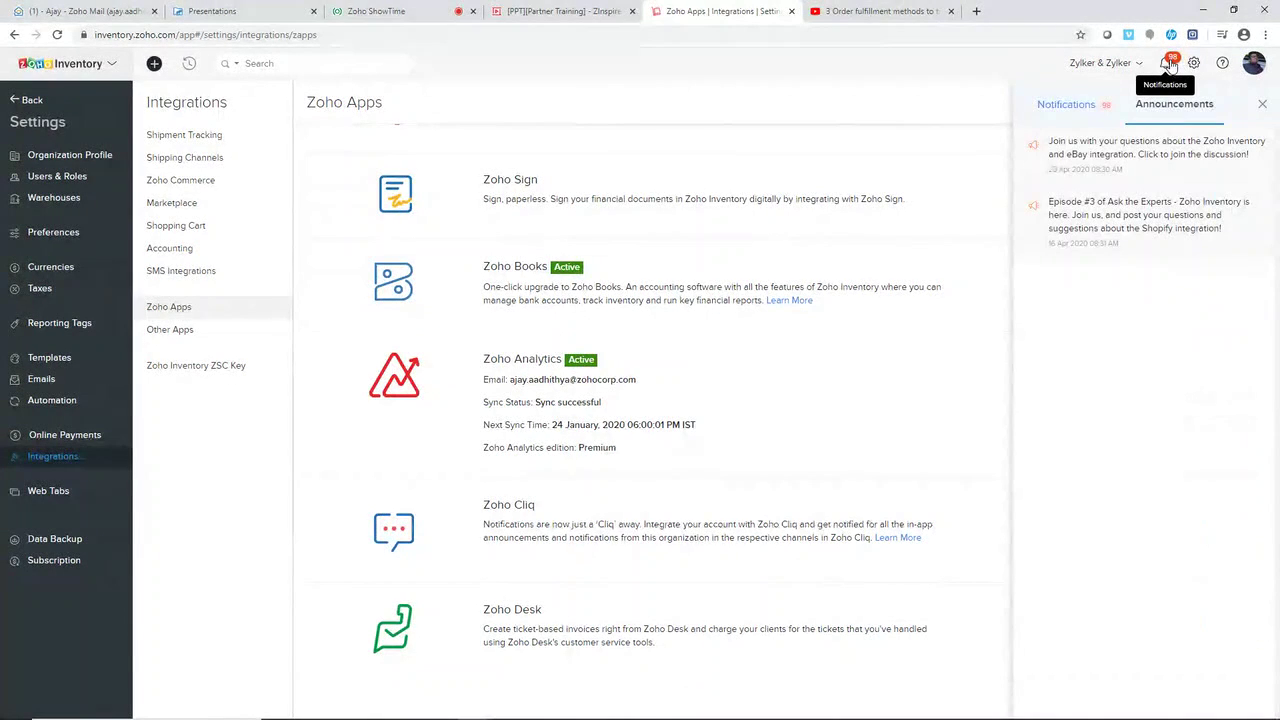
{"action": "left_click", "coordinate": [1068, 106]}
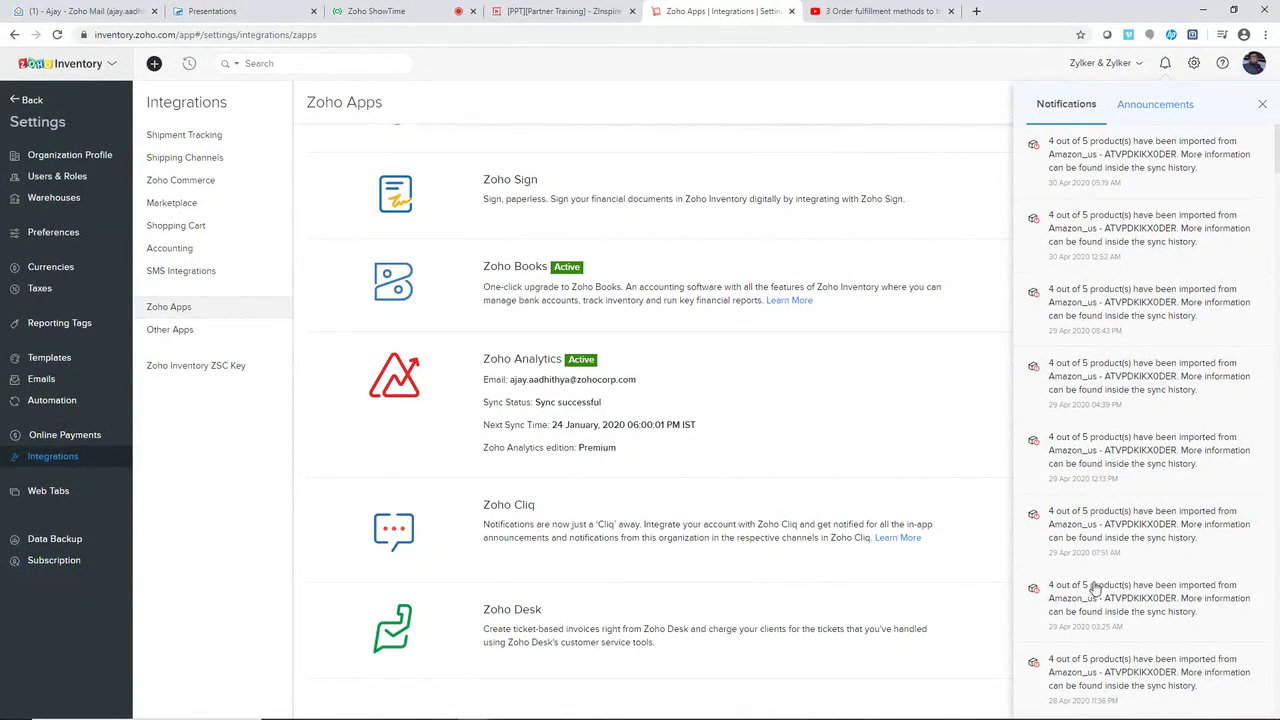
{"action": "scroll", "coordinate": [1092, 585], "scroll_direction": "down", "scroll_amount": 2}
{"action": "scroll", "coordinate": [1095, 587], "scroll_direction": "up", "scroll_amount": 5}
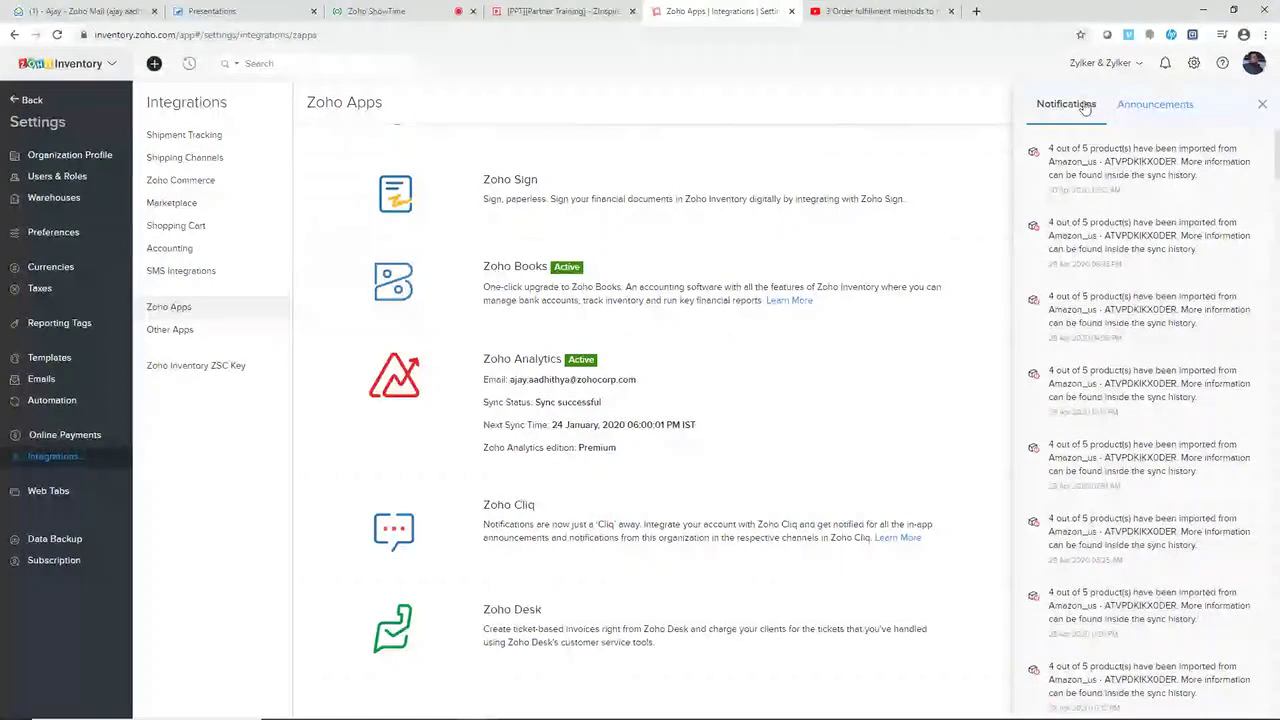
{"action": "left_click", "coordinate": [1262, 104]}
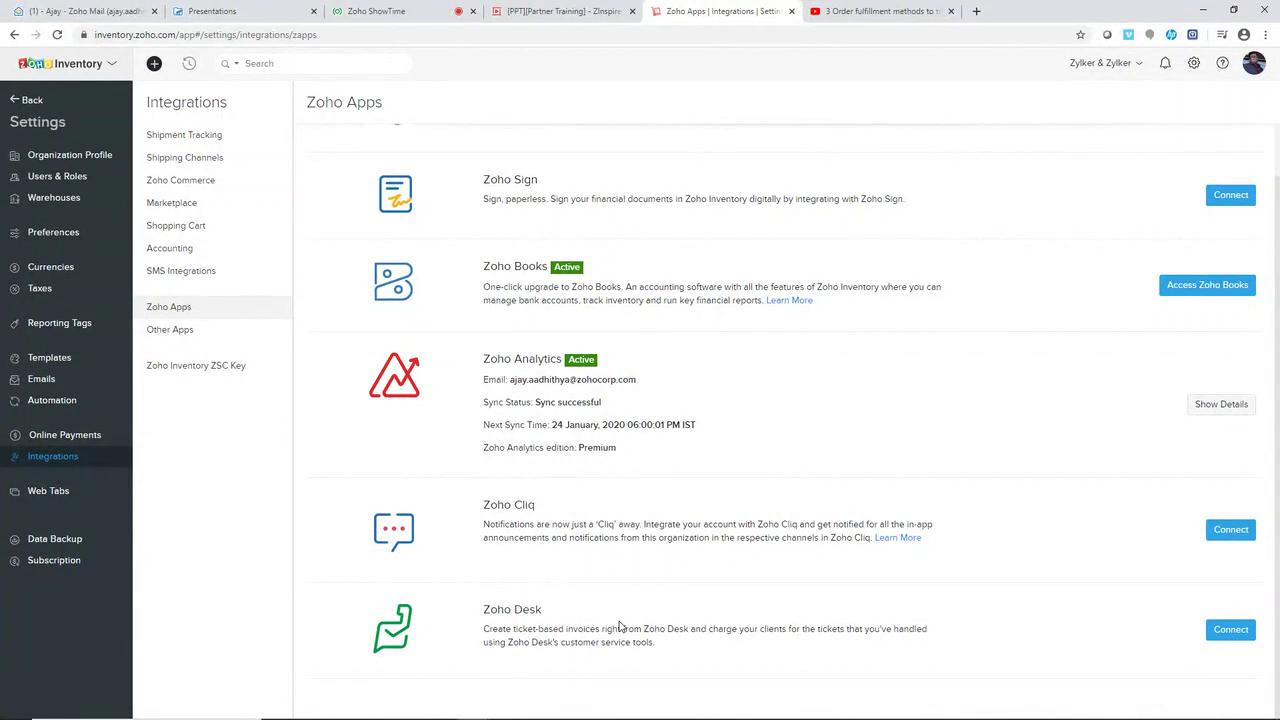
Open the Zoho CRM connection setup and examine its required credentials and the Contacts, Vendors and Item sync modules
{"action": "scroll", "coordinate": [679, 523], "scroll_direction": "up", "scroll_amount": 1}
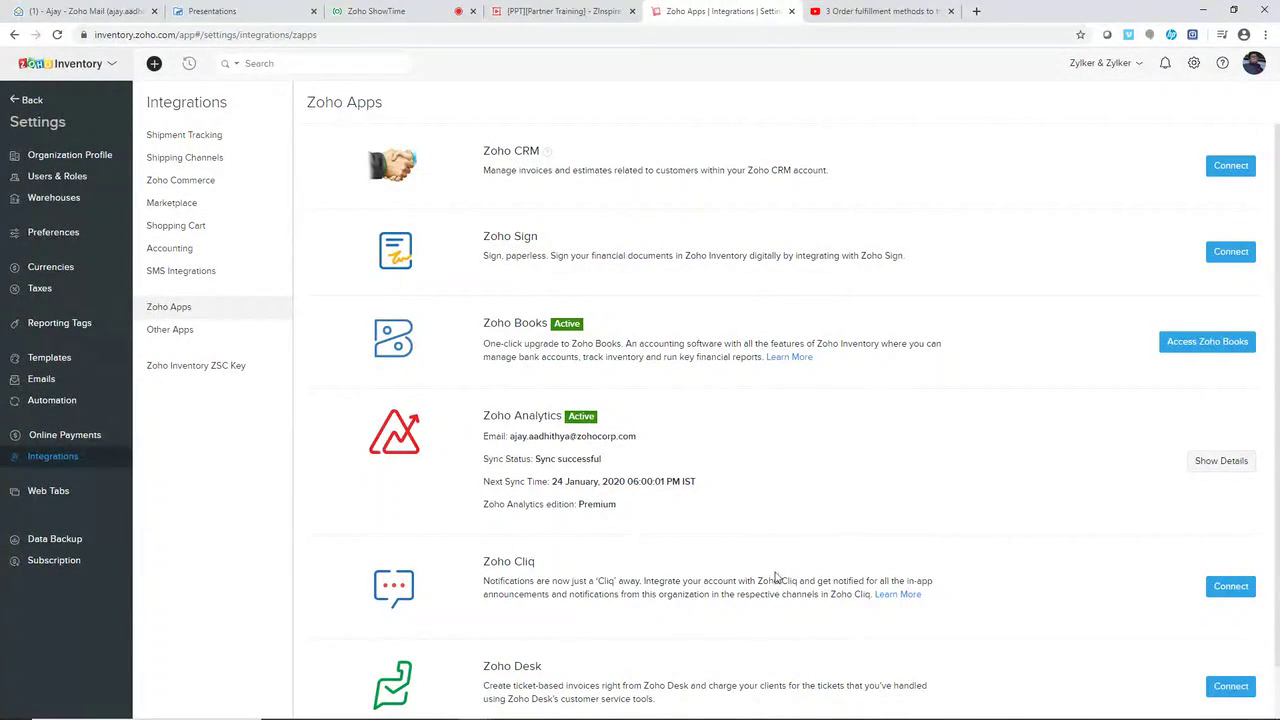
{"action": "left_click", "coordinate": [1226, 167]}
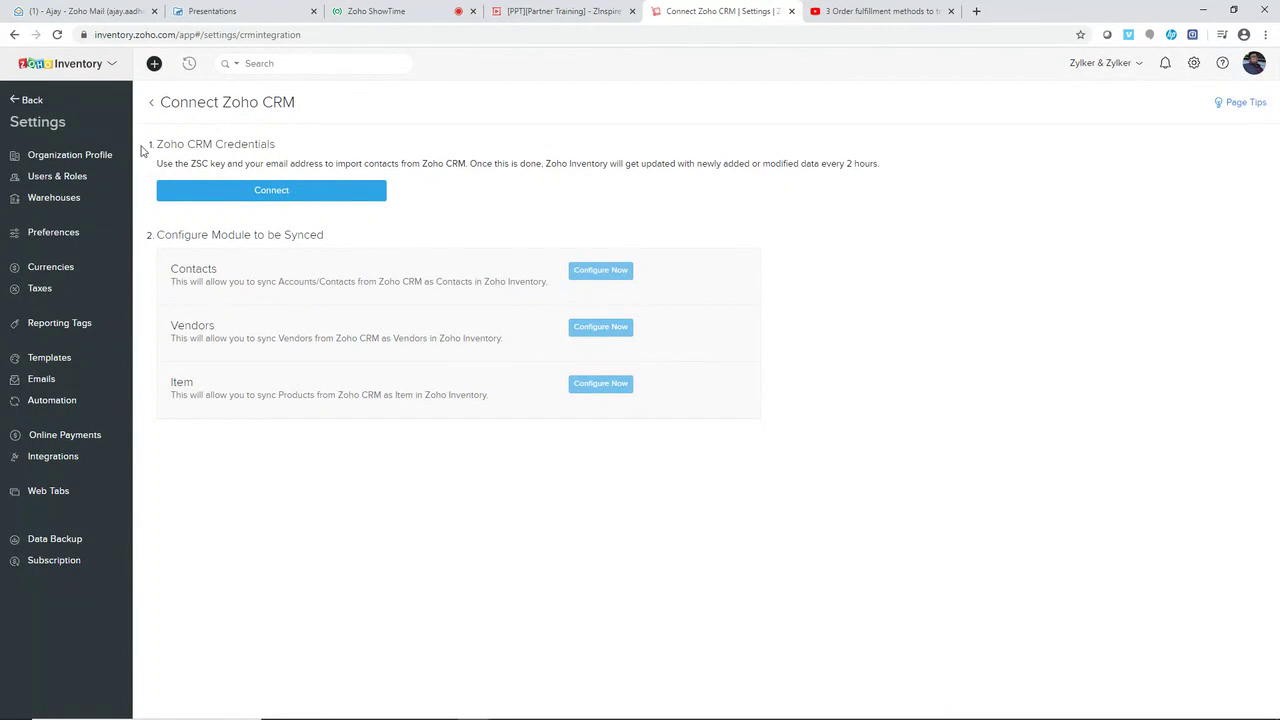
{"action": "left_click_drag", "start_coordinate": [145, 150], "coordinate": [414, 133]}
{"action": "left_click", "coordinate": [414, 133]}
{"action": "left_click", "coordinate": [330, 192]}
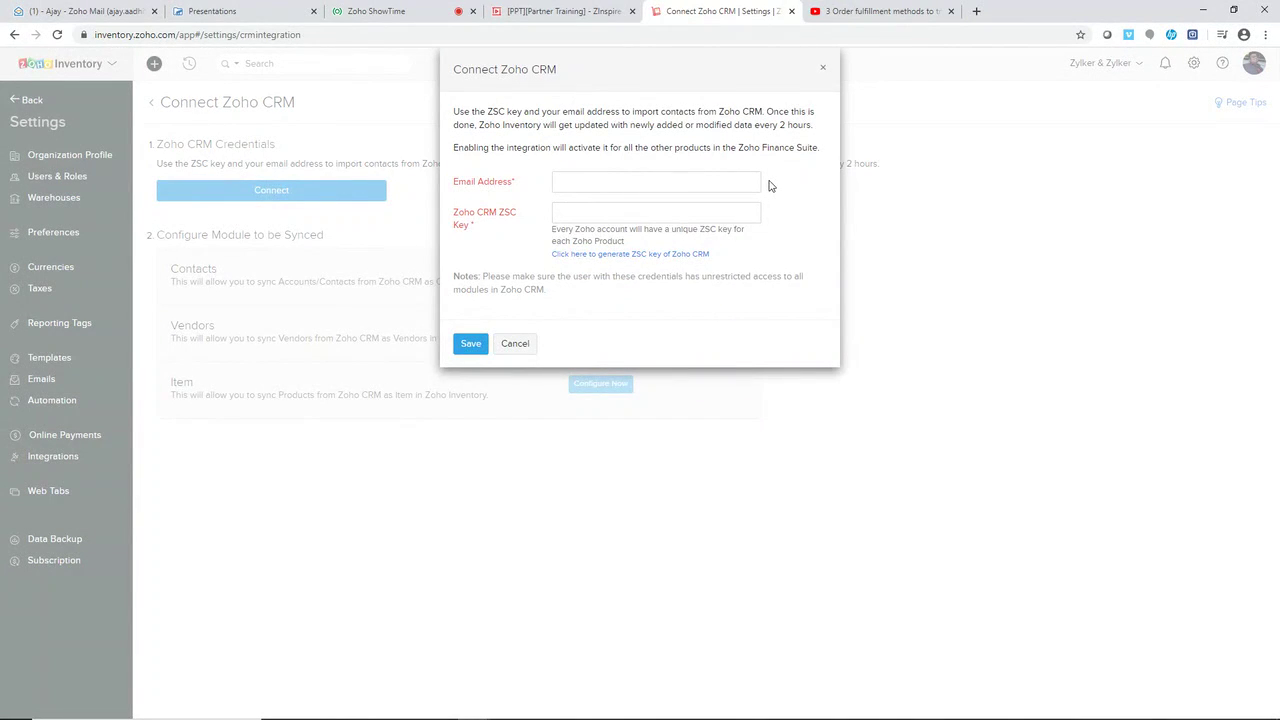
{"action": "left_click", "coordinate": [690, 208]}
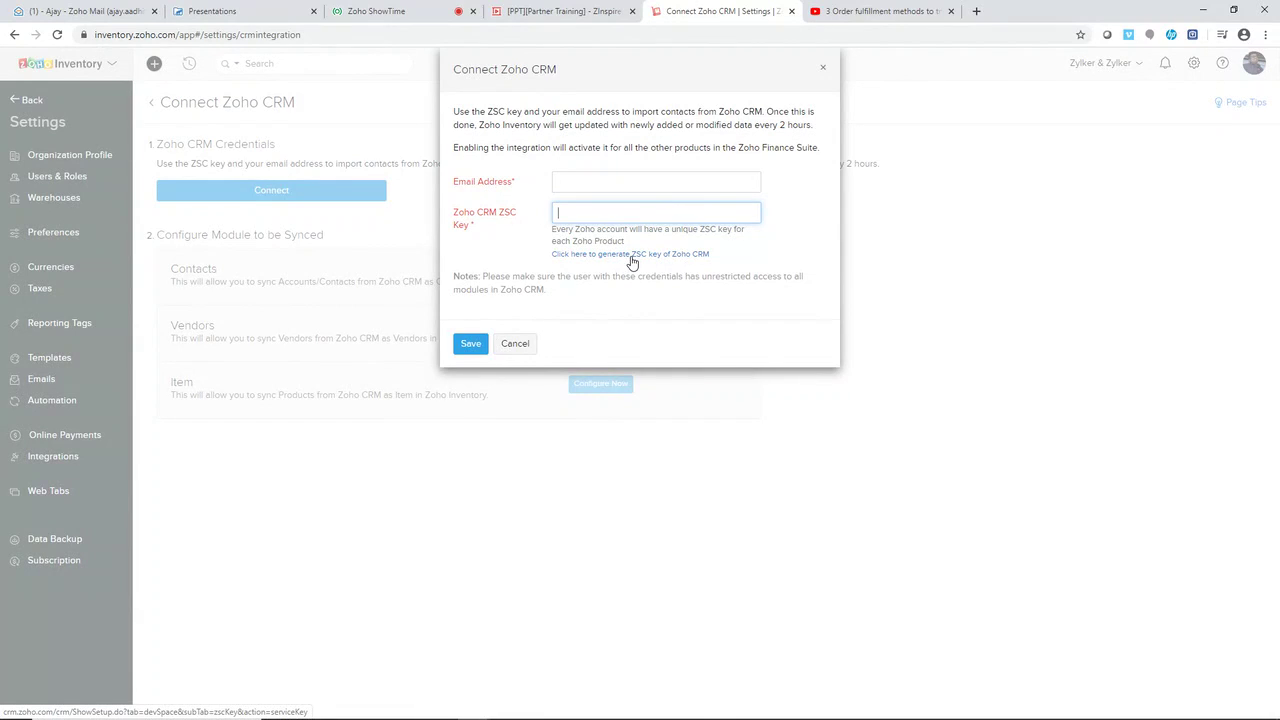
{"action": "left_click", "coordinate": [825, 72]}
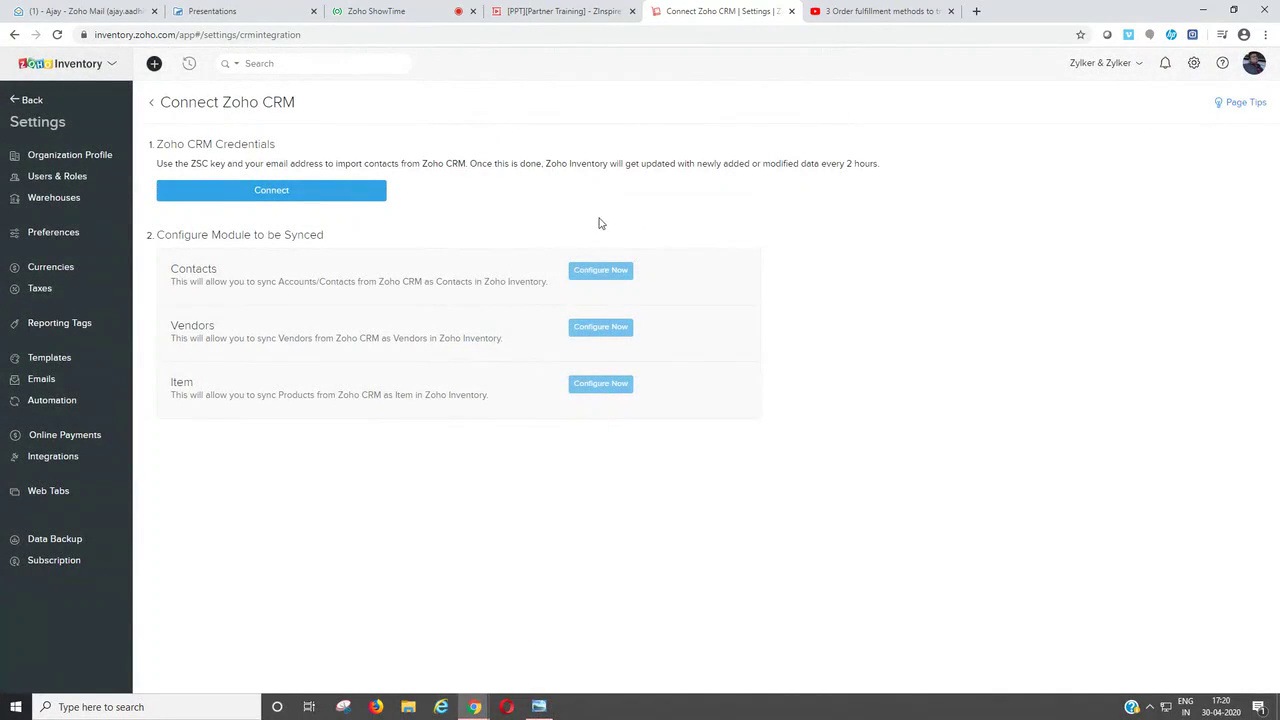
{"action": "left_click_drag", "start_coordinate": [164, 258], "coordinate": [477, 443]}
{"action": "left_click", "coordinate": [477, 443]}
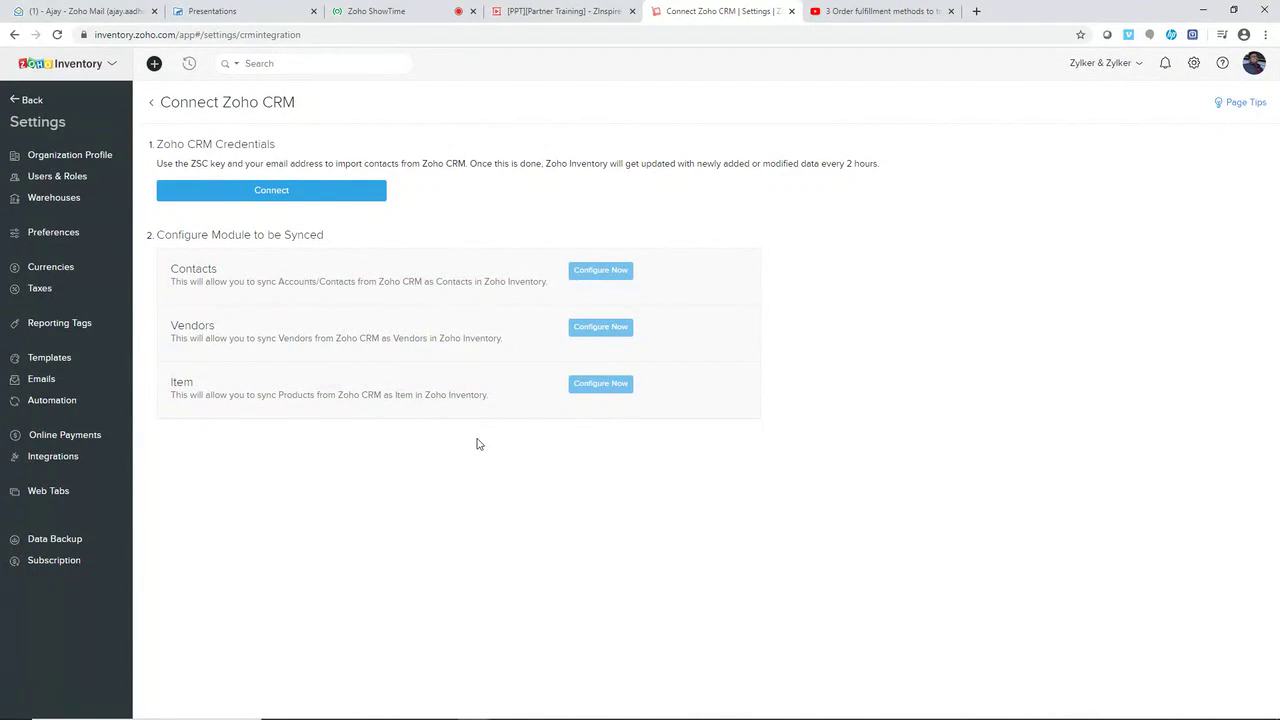
Review the preferences for Sales Orders, Items, and Customers and Vendors, including the field customization for Customers and Vendors
{"action": "left_click", "coordinate": [27, 102]}
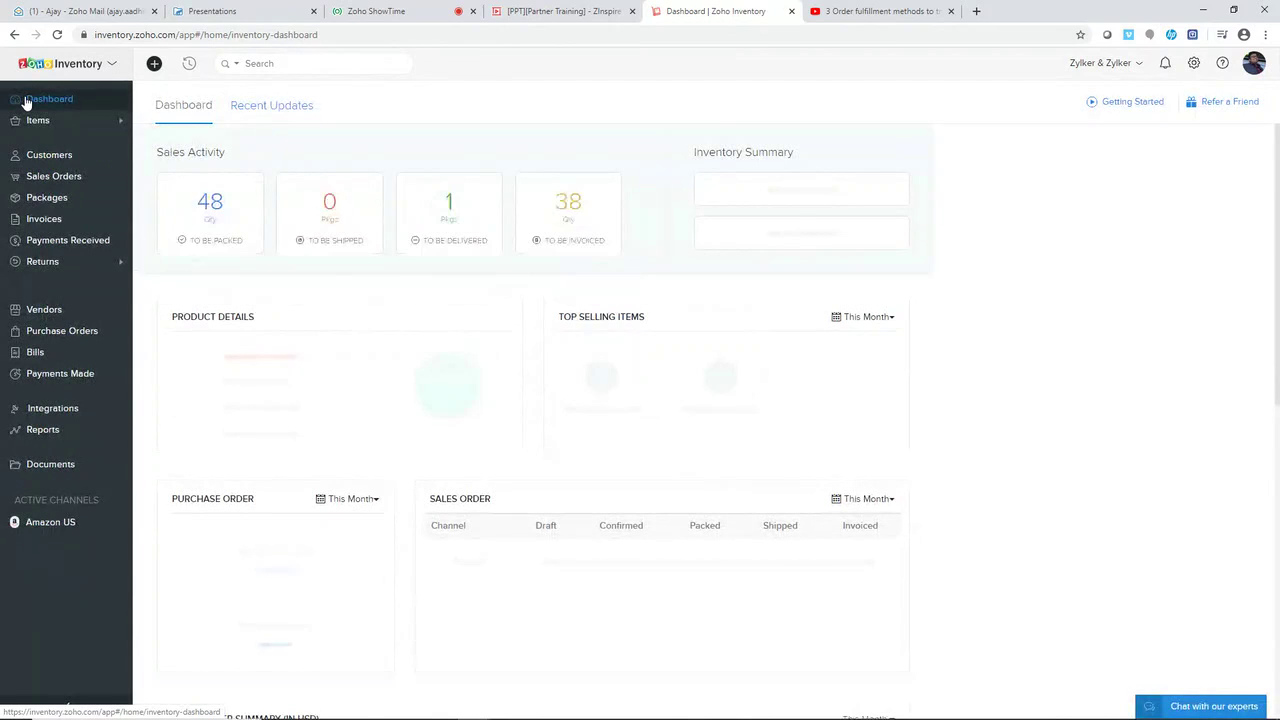
{"action": "left_click", "coordinate": [1193, 63]}
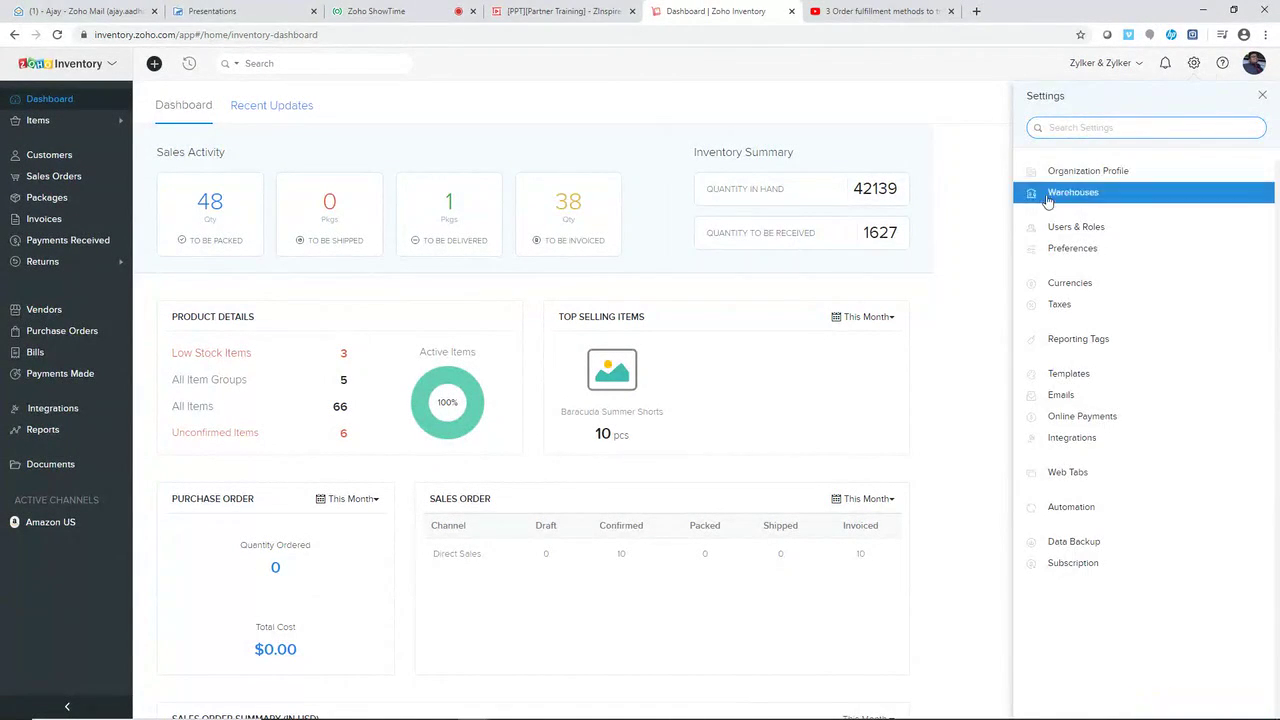
{"action": "left_click", "coordinate": [1095, 248]}
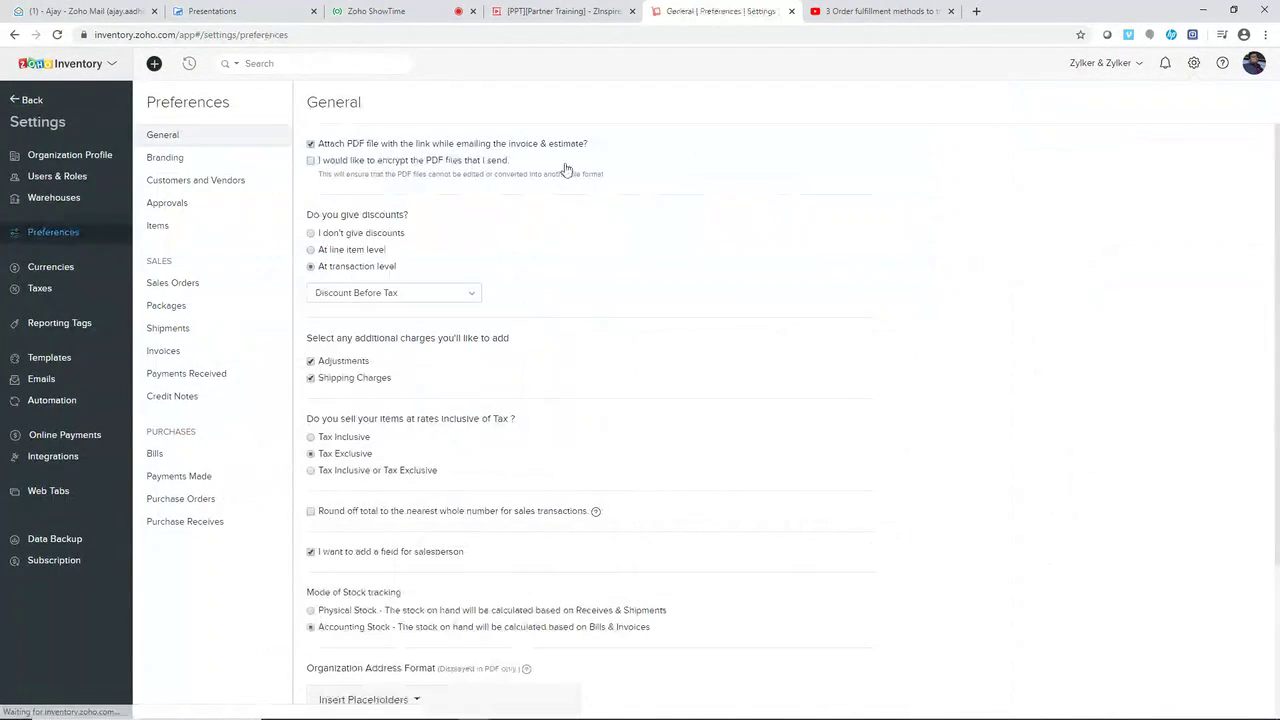
{"action": "left_click", "coordinate": [193, 282]}
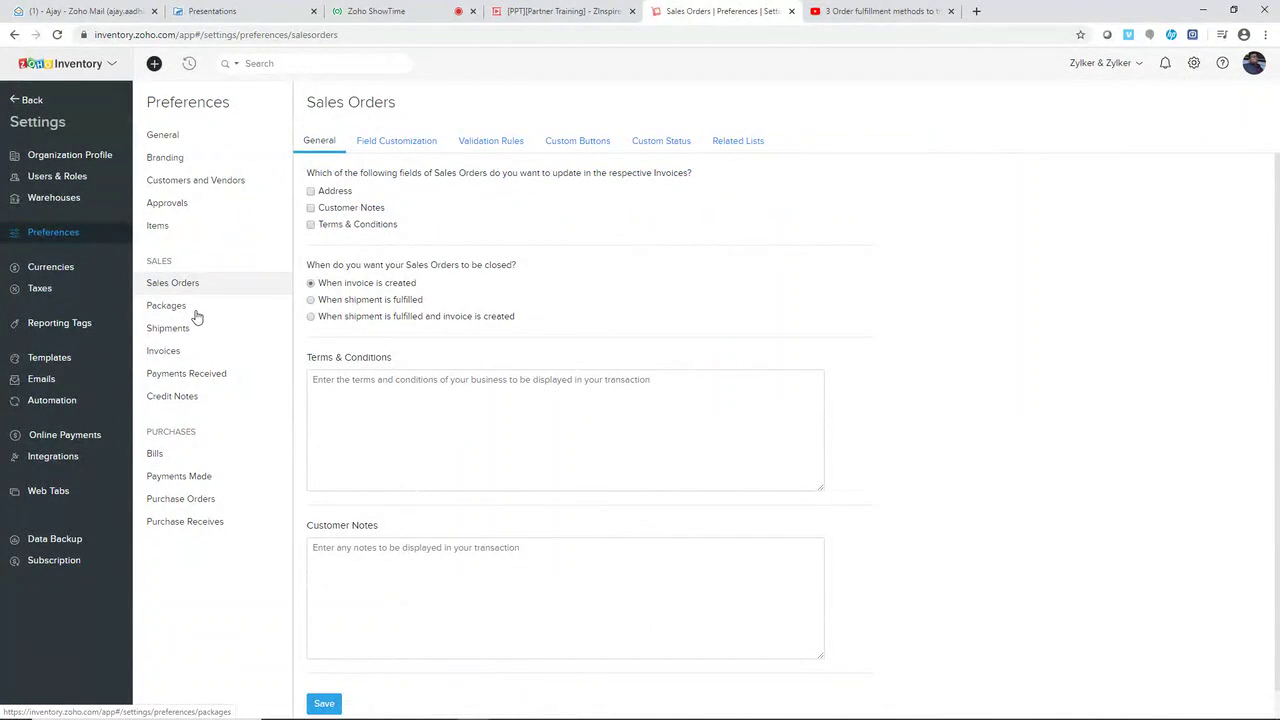
{"action": "left_click", "coordinate": [170, 230]}
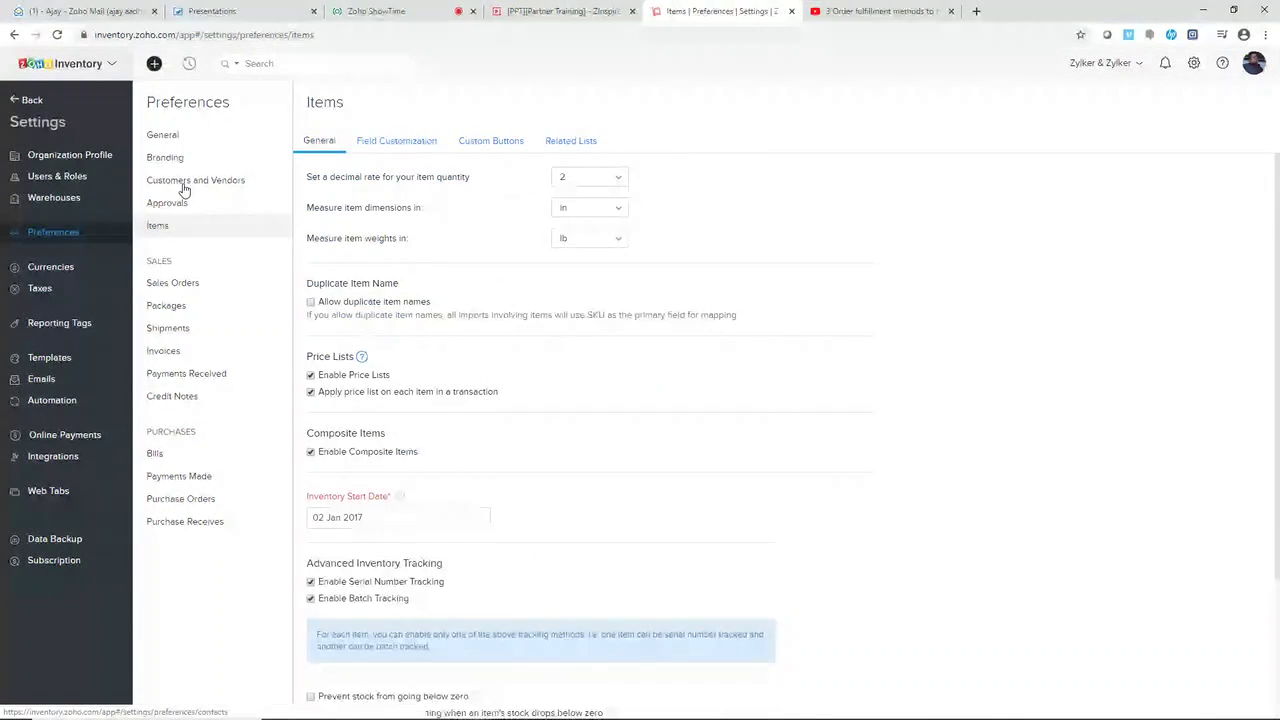
{"action": "left_click", "coordinate": [184, 190]}
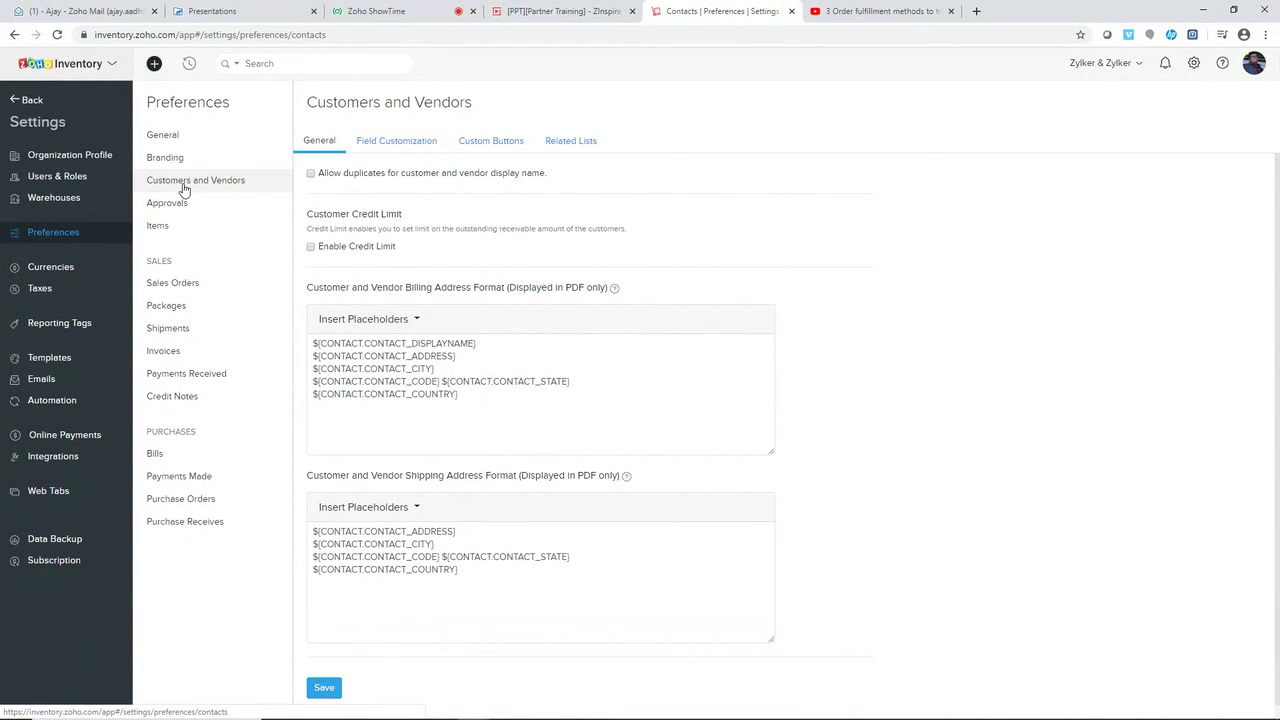
{"action": "left_click", "coordinate": [440, 6]}
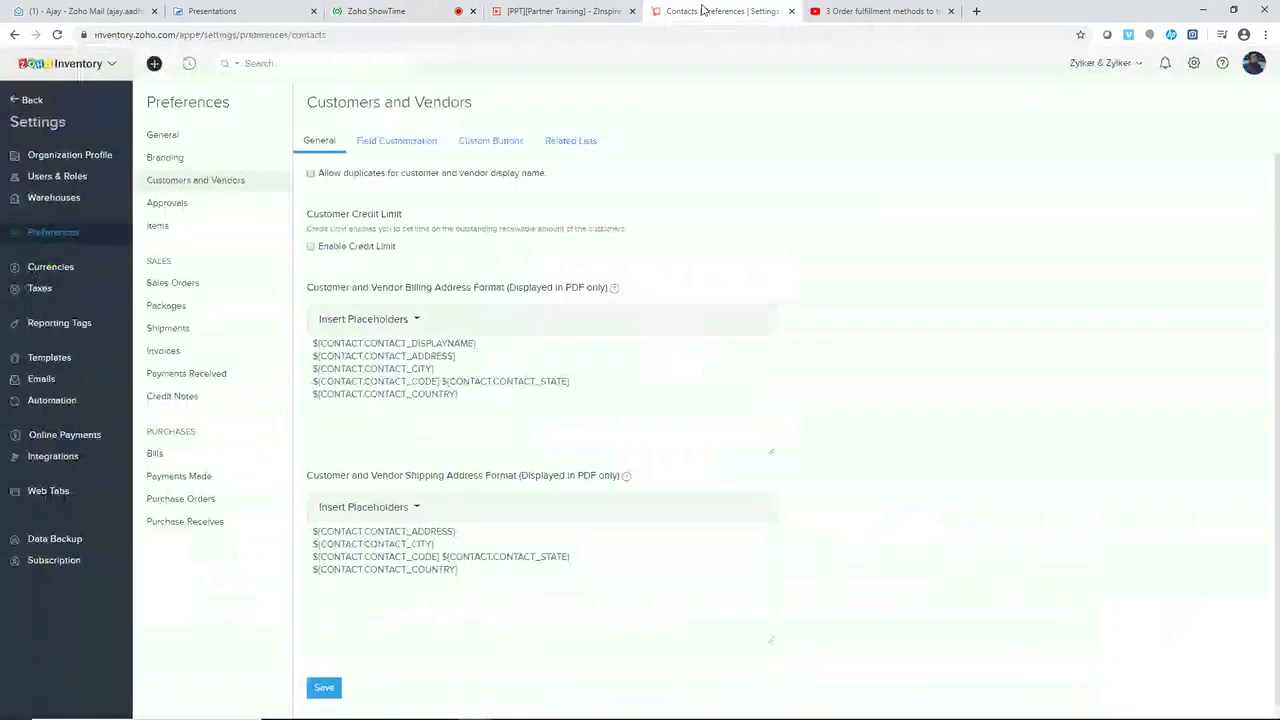
{"action": "left_click", "coordinate": [700, 11]}
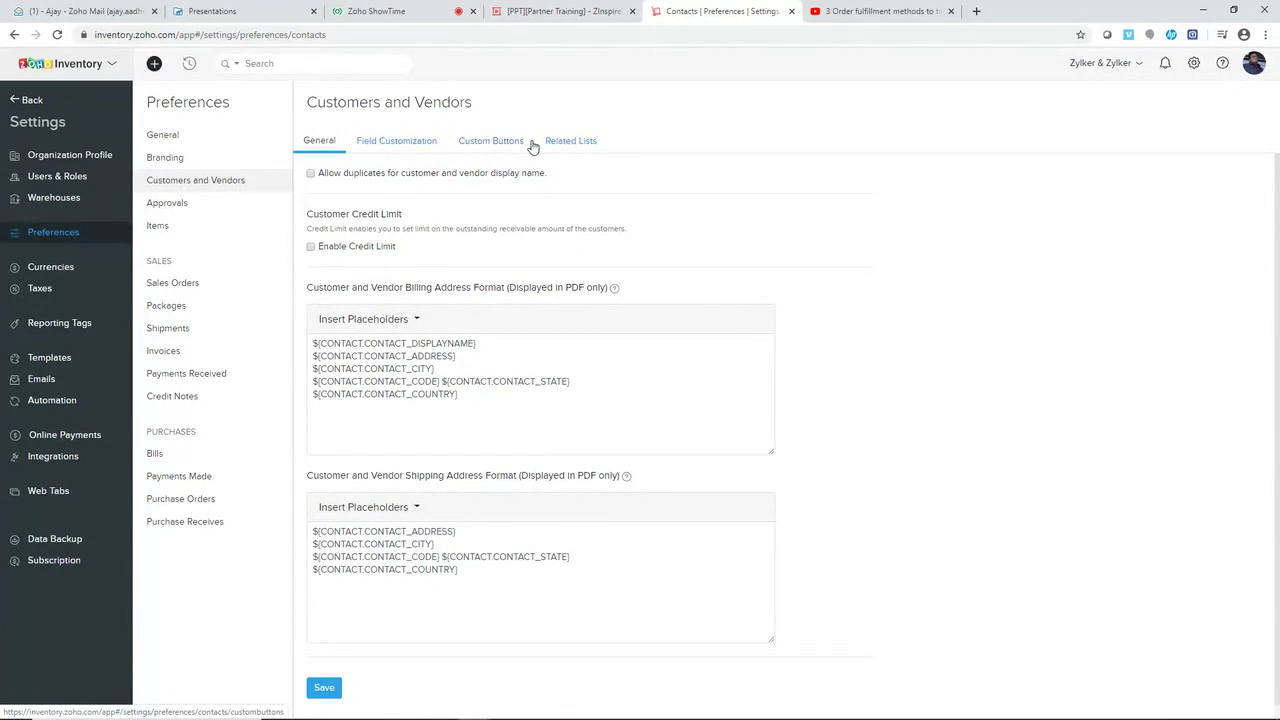
{"action": "left_click", "coordinate": [436, 143]}
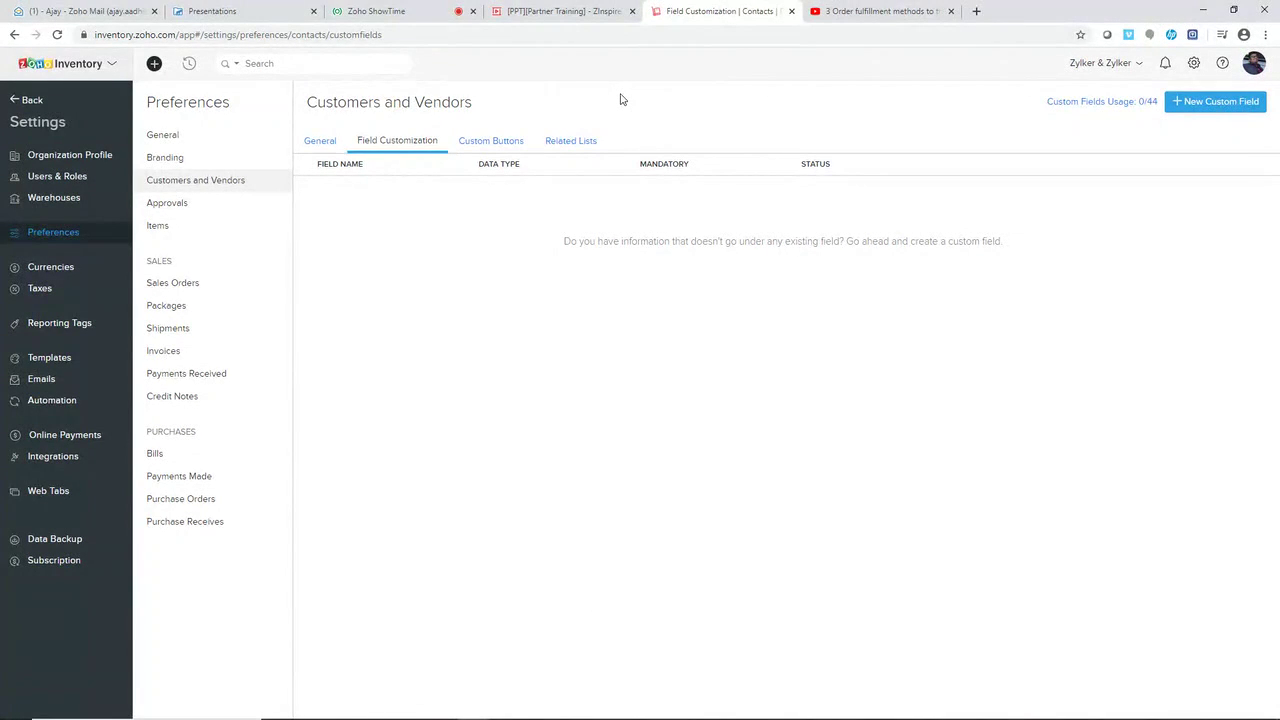
Switch to the incognito browser window with the Zylker Corp Pvt Ltd organisation and examine its Zoho CRM integration details
{"action": "mouse_move", "coordinate": [472, 712]}
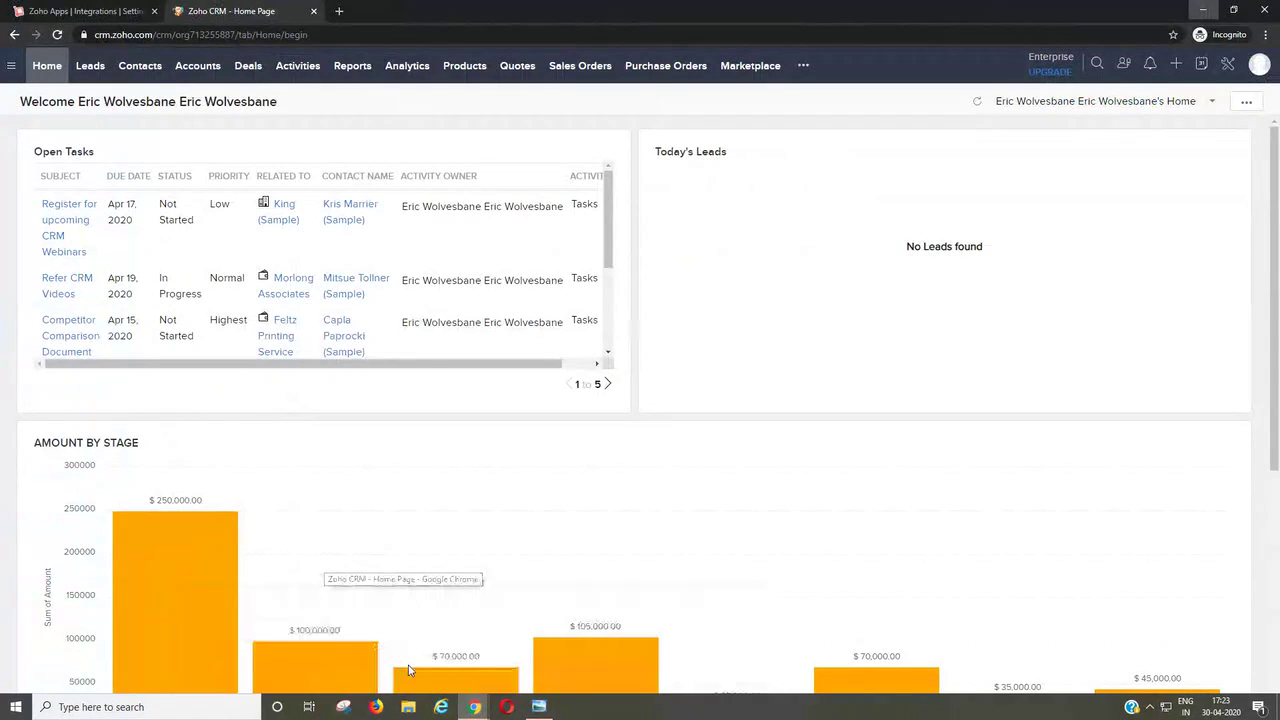
{"action": "left_click", "coordinate": [400, 650]}
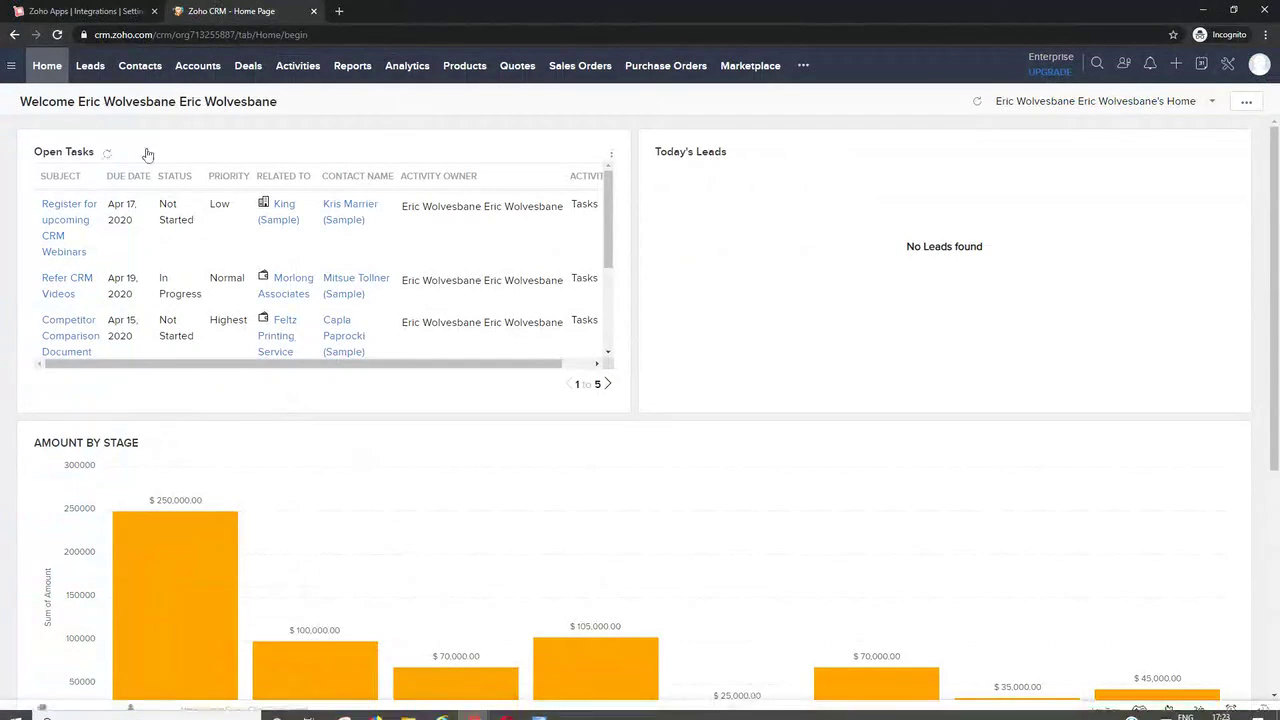
{"action": "left_click", "coordinate": [91, 12]}
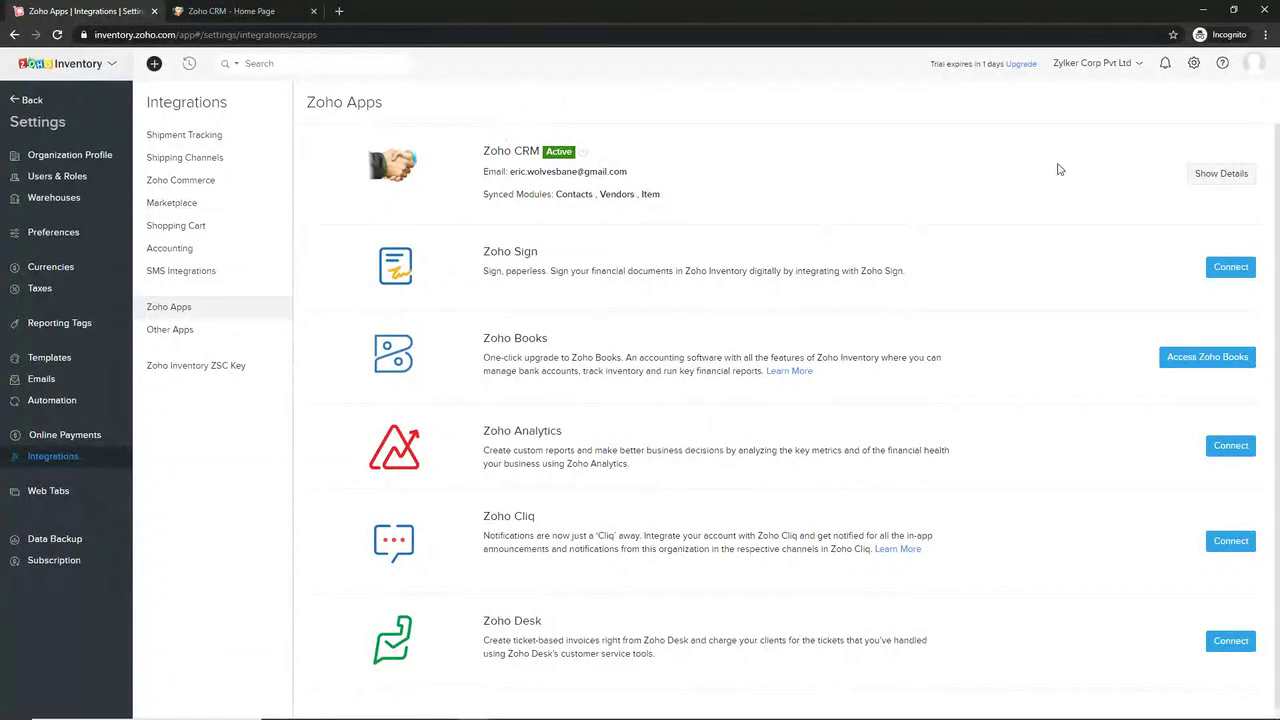
{"action": "left_click", "coordinate": [1221, 174]}
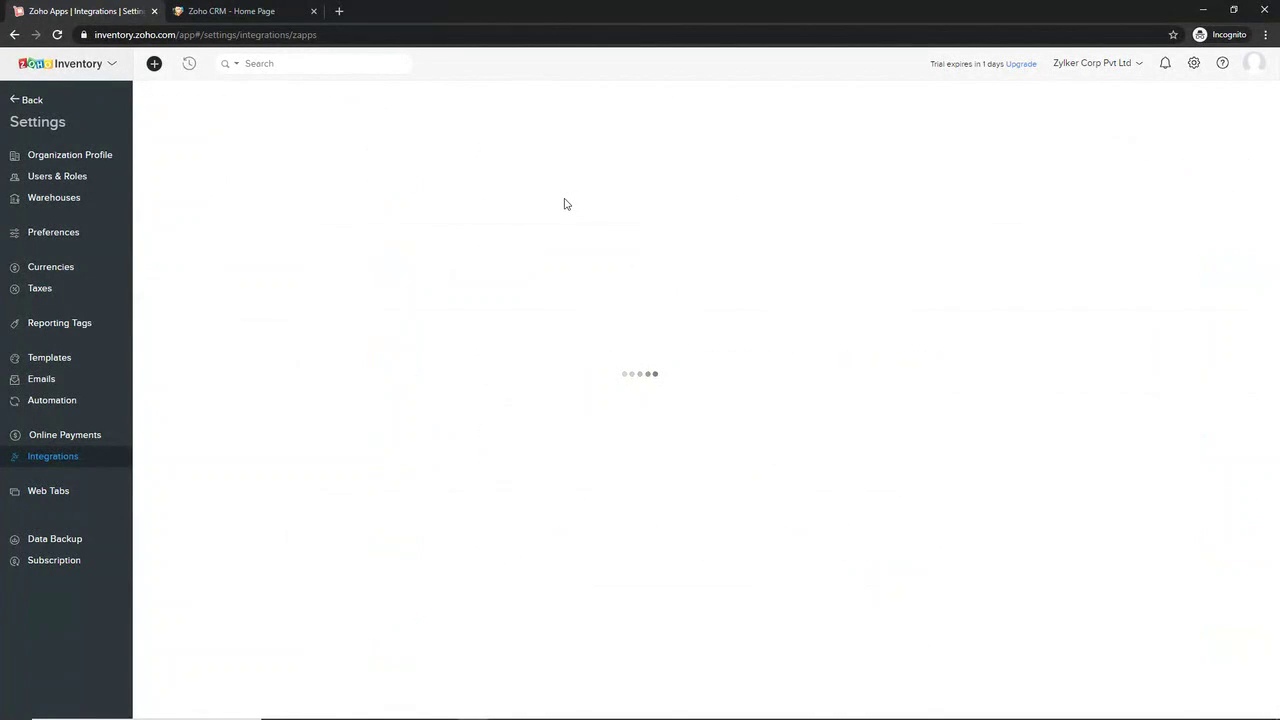
{"action": "scroll", "coordinate": [564, 204], "scroll_direction": "down", "scroll_amount": 1}
{"action": "scroll", "coordinate": [564, 204], "scroll_direction": "up", "scroll_amount": 1}
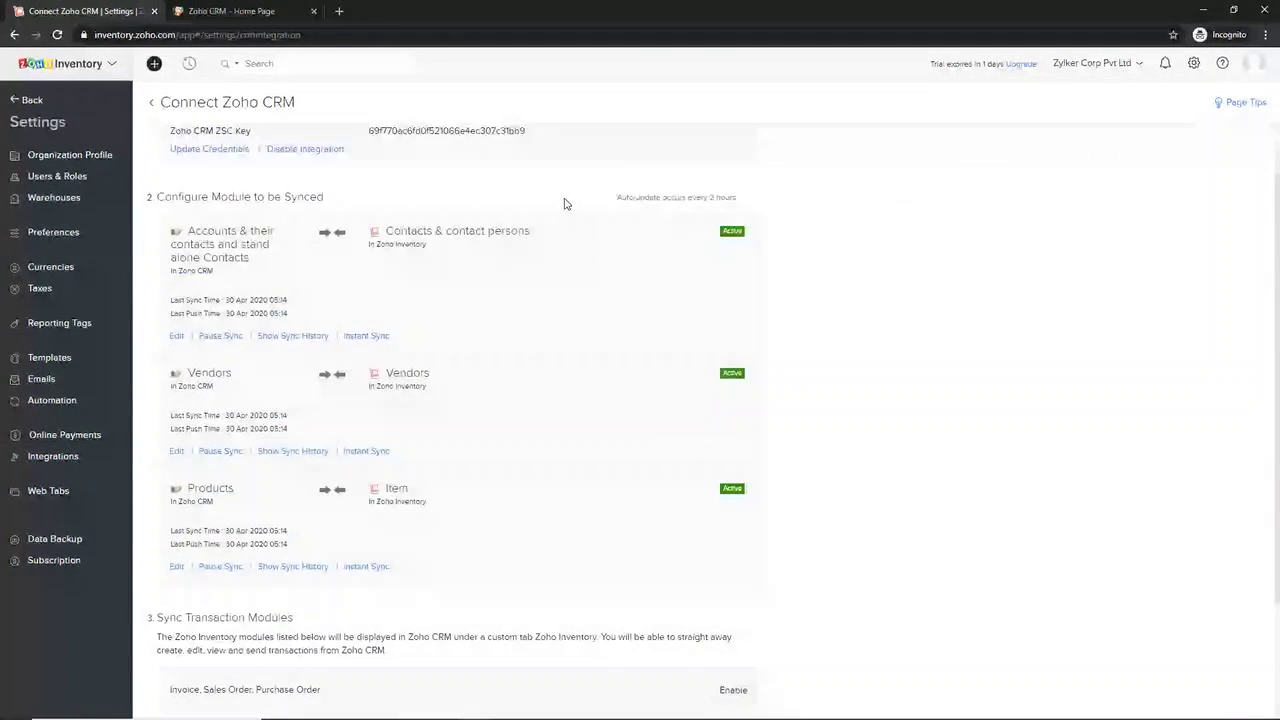
{"action": "scroll", "coordinate": [564, 204], "scroll_direction": "down", "scroll_amount": 1}
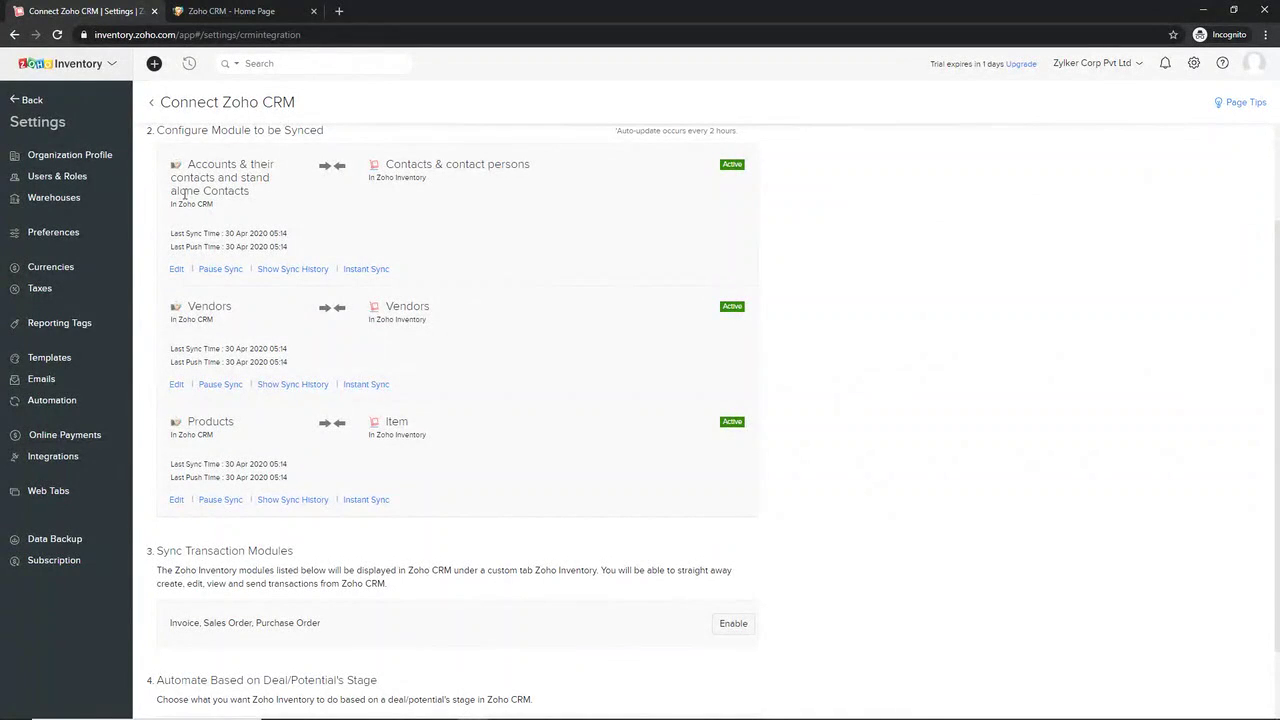
Open the Accounts and Contacts sync configuration for editing and review its module, sync extent, duplication and view options
{"action": "left_click", "coordinate": [177, 270]}
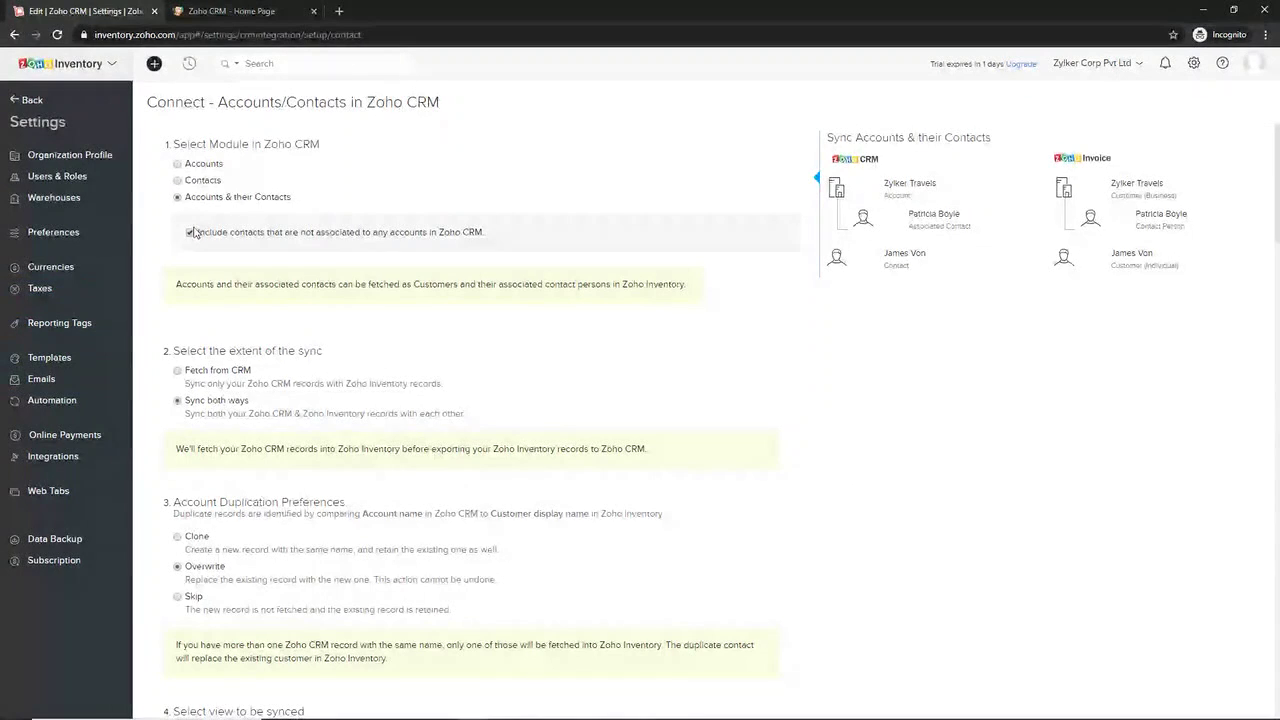
{"action": "scroll", "coordinate": [333, 358], "scroll_direction": "down", "scroll_amount": 2}
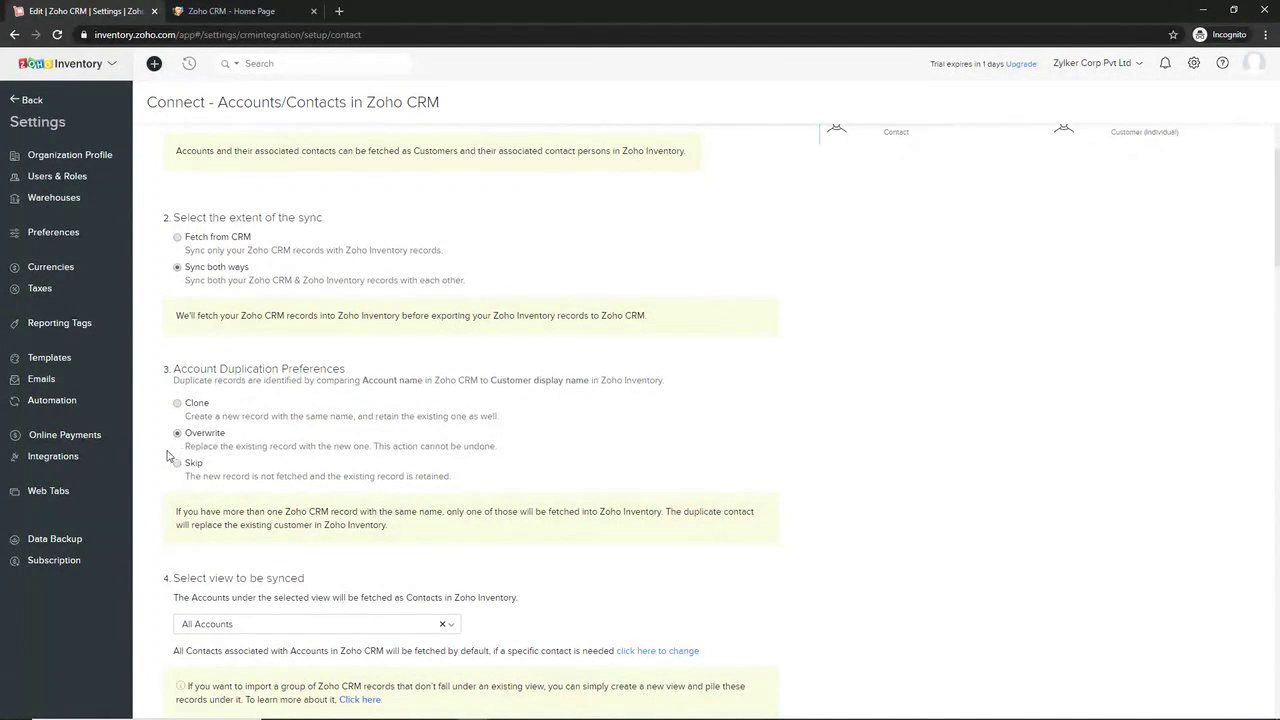
{"action": "scroll", "coordinate": [210, 470], "scroll_direction": "down", "scroll_amount": 3}
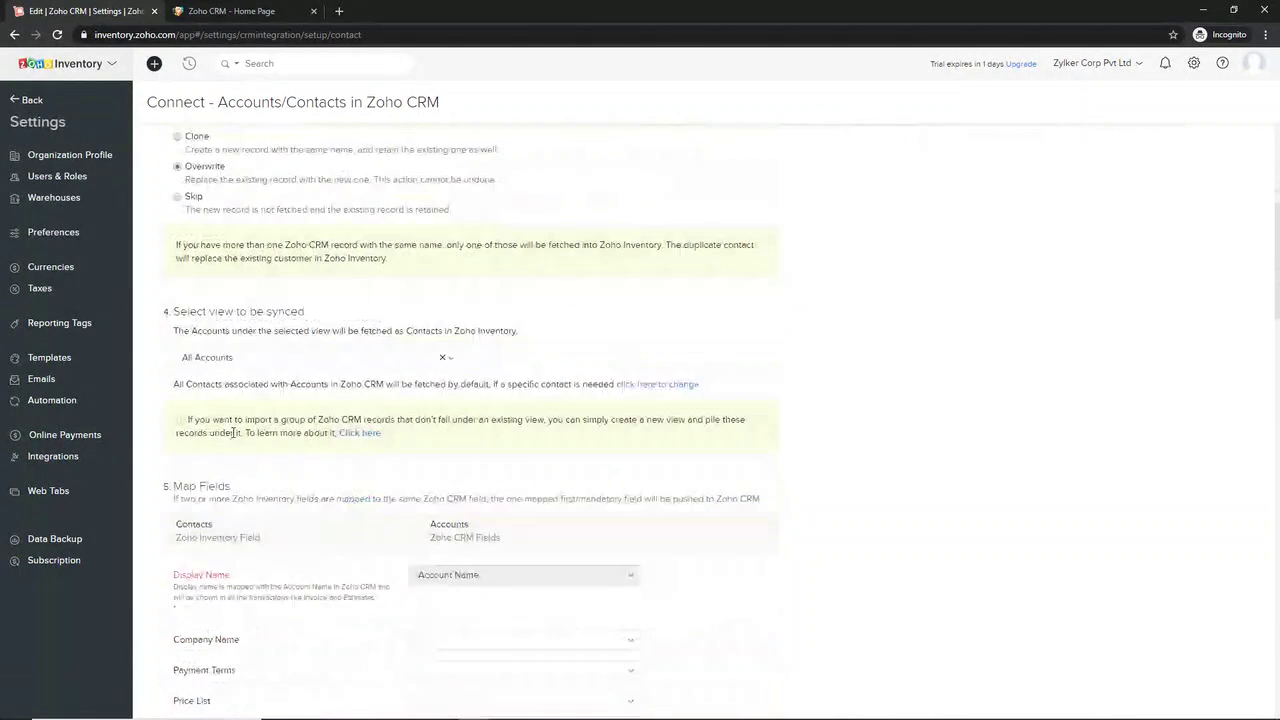
{"action": "left_click", "coordinate": [315, 357]}
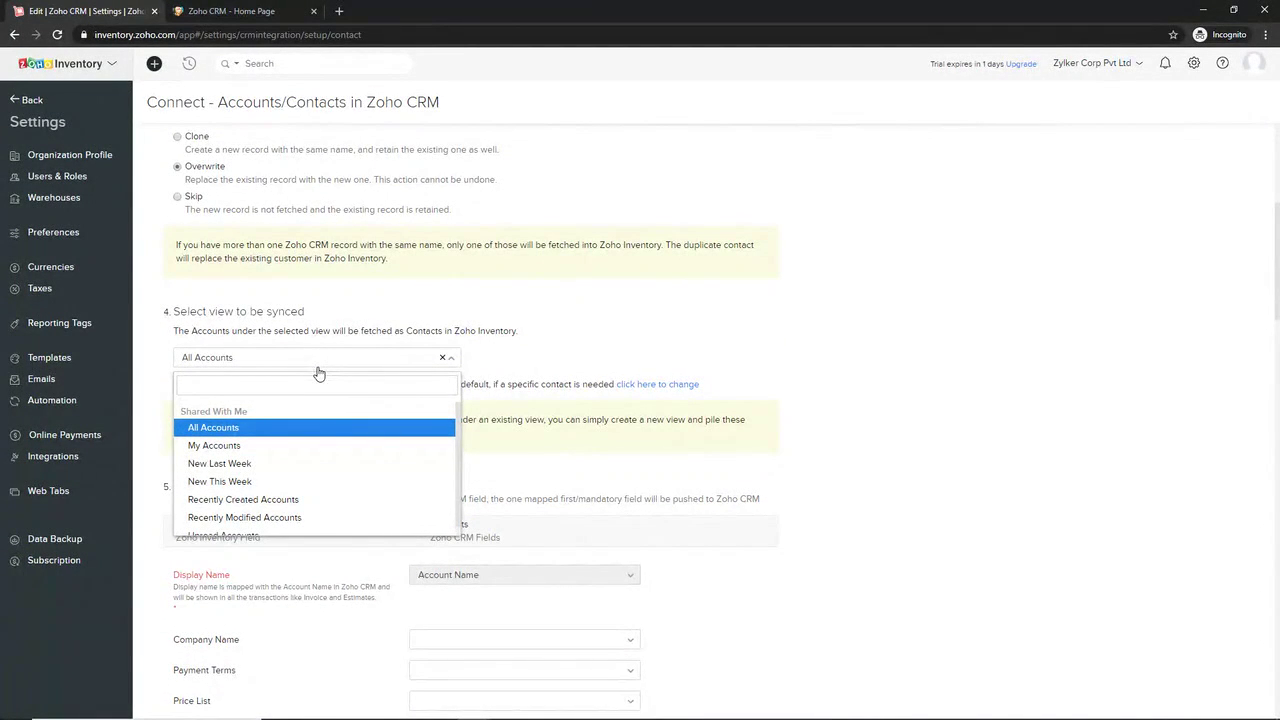
{"action": "scroll", "coordinate": [336, 421], "scroll_direction": "down", "scroll_amount": 1}
{"action": "left_click", "coordinate": [516, 356]}
Examine the field mappings between Zoho Inventory contacts and Zoho CRM accounts and contacts
{"action": "scroll", "coordinate": [468, 450], "scroll_direction": "down", "scroll_amount": 8}
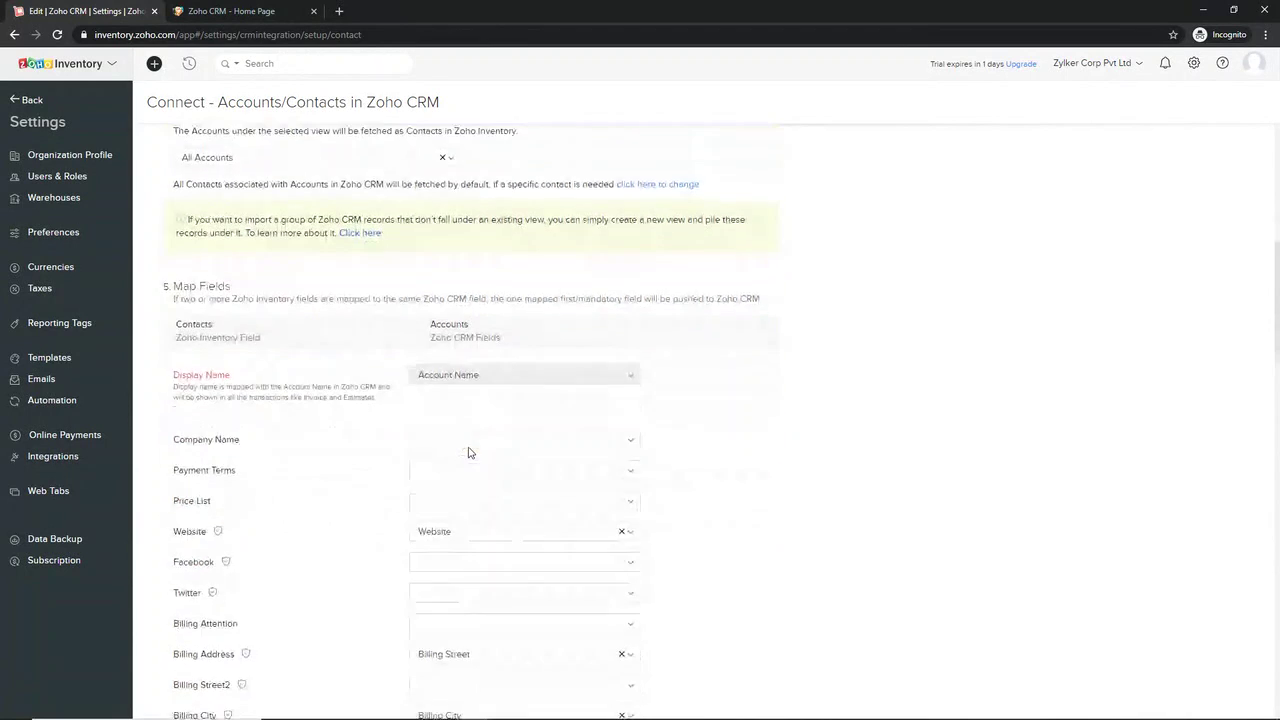
{"action": "scroll", "coordinate": [468, 452], "scroll_direction": "down", "scroll_amount": 7}
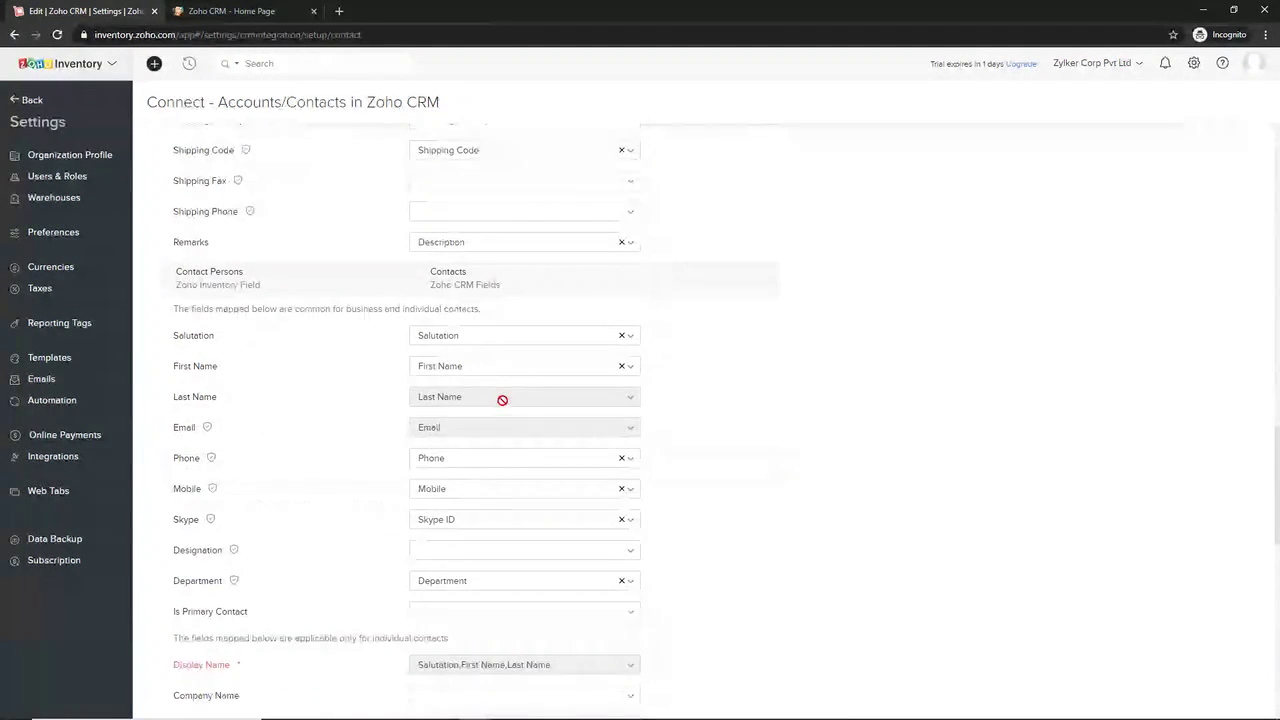
{"action": "scroll", "coordinate": [502, 400], "scroll_direction": "down", "scroll_amount": 5}
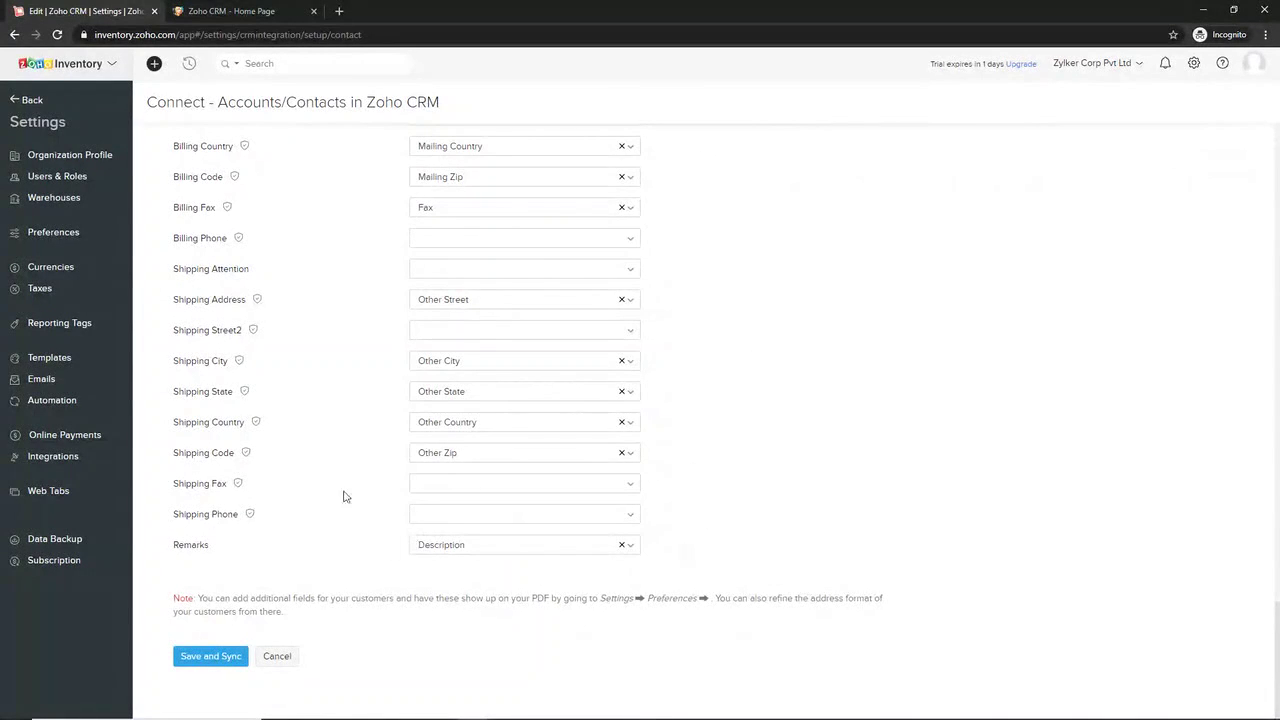
{"action": "scroll", "coordinate": [329, 443], "scroll_direction": "up", "scroll_amount": 7}
{"action": "scroll", "coordinate": [329, 443], "scroll_direction": "up", "scroll_amount": 12}
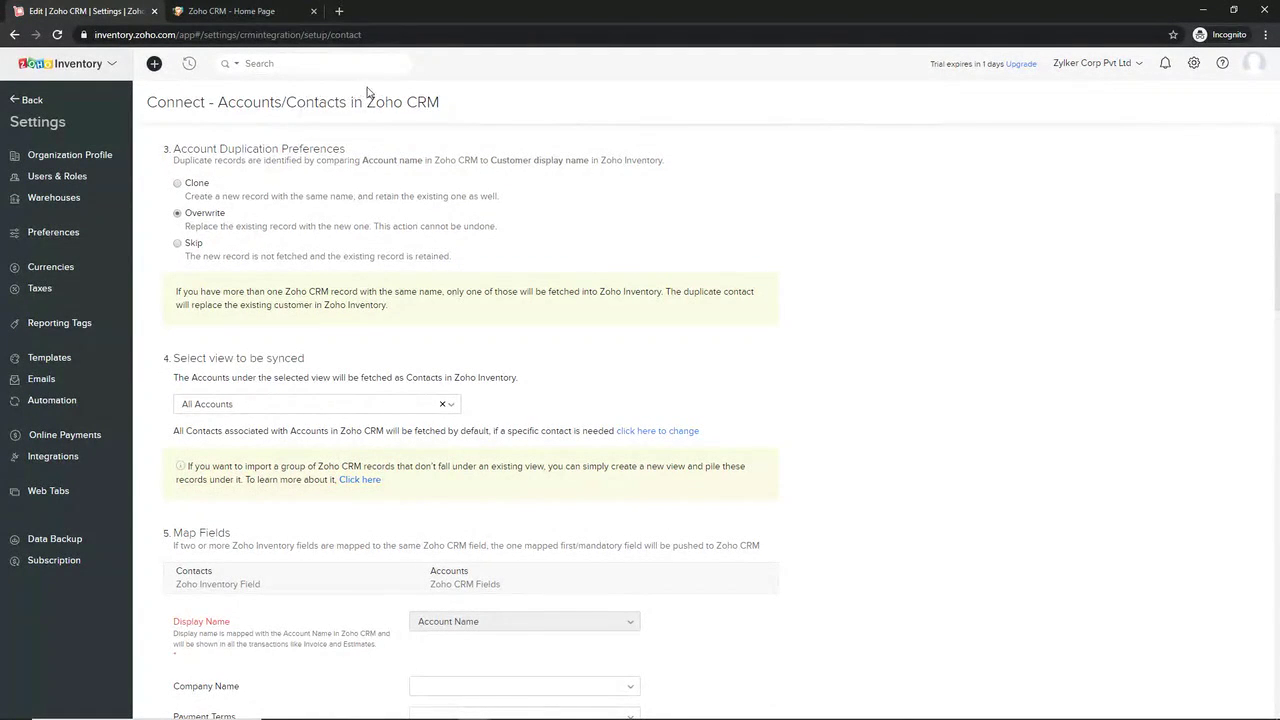
{"action": "scroll", "coordinate": [363, 343], "scroll_direction": "down", "scroll_amount": 5}
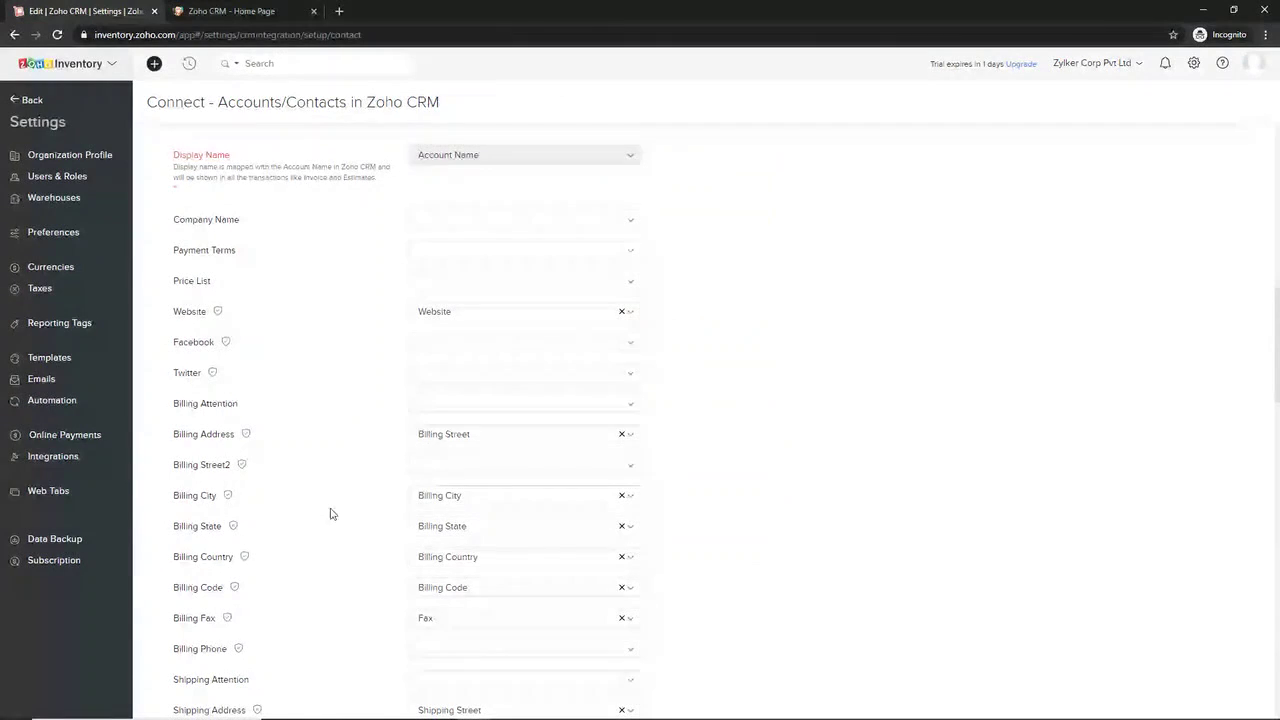
Review the CRM field choices for mapping Company Name, plus the mappings for shipping details, contact persons and individual contacts
{"action": "left_click", "coordinate": [597, 219]}
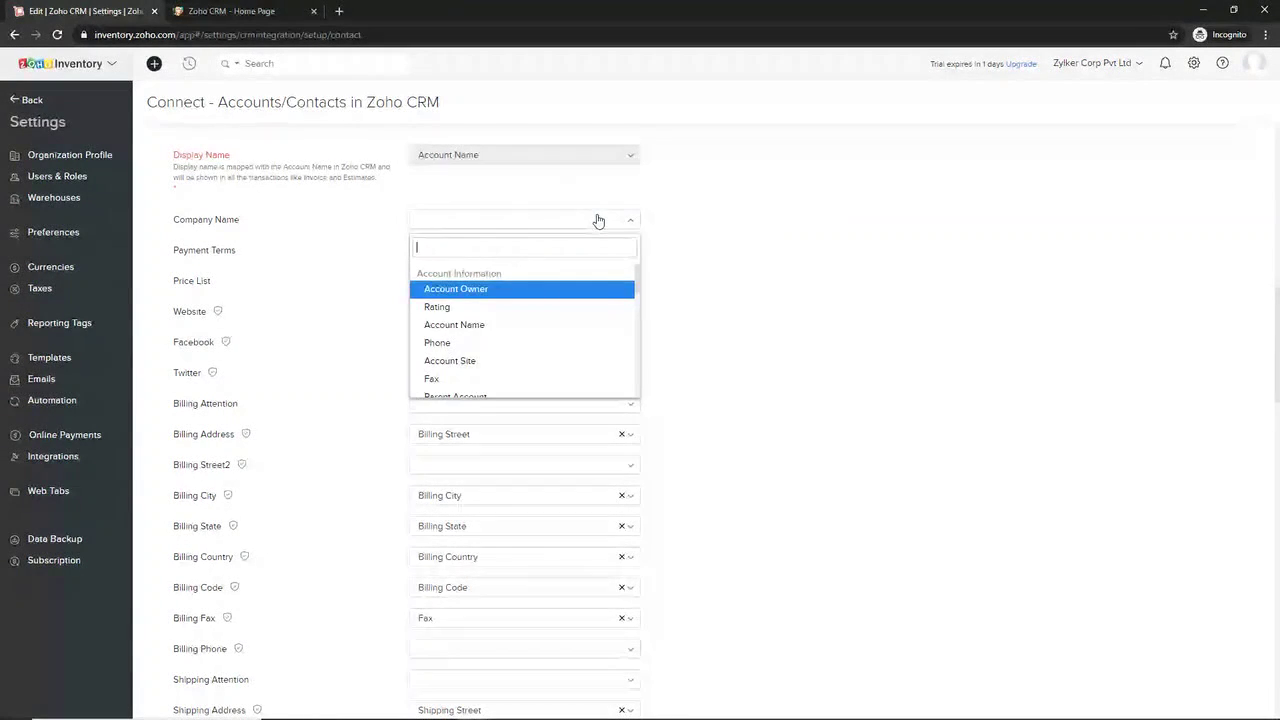
{"action": "left_click", "coordinate": [763, 277]}
{"action": "scroll", "coordinate": [591, 306], "scroll_direction": "down", "scroll_amount": 2}
{"action": "scroll", "coordinate": [592, 311], "scroll_direction": "down", "scroll_amount": 4}
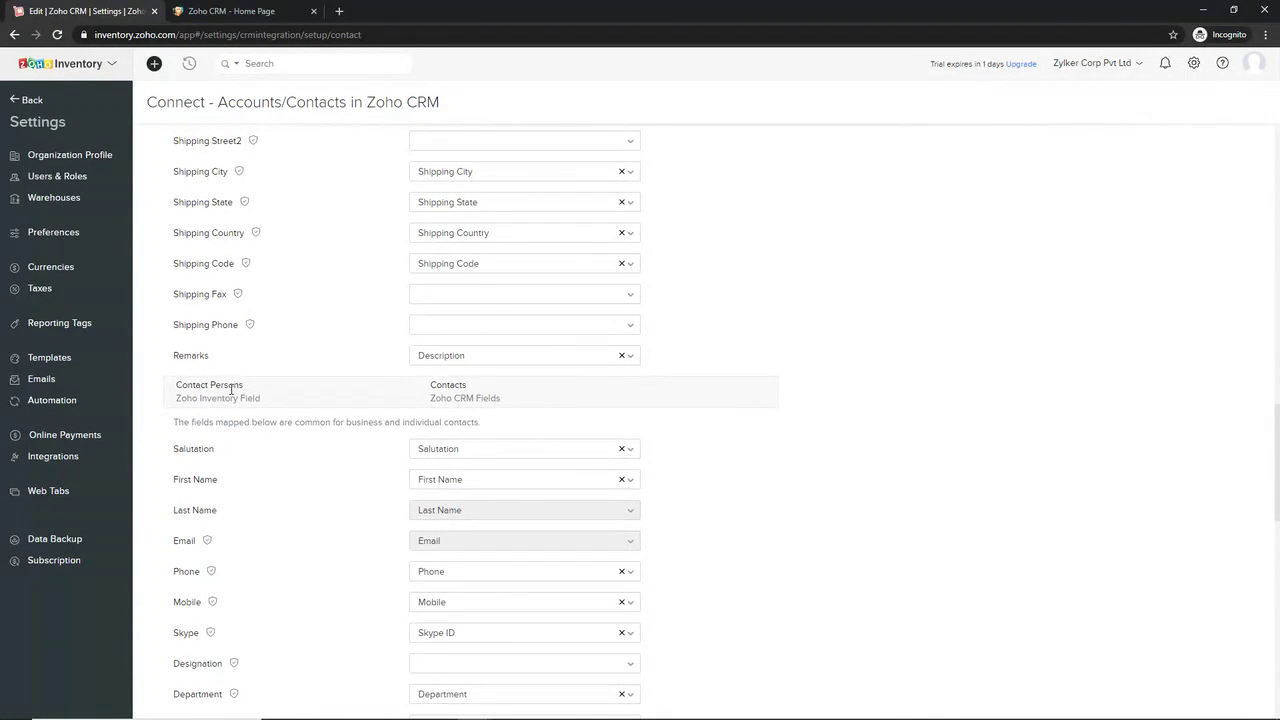
{"action": "scroll", "coordinate": [297, 414], "scroll_direction": "down", "scroll_amount": 3}
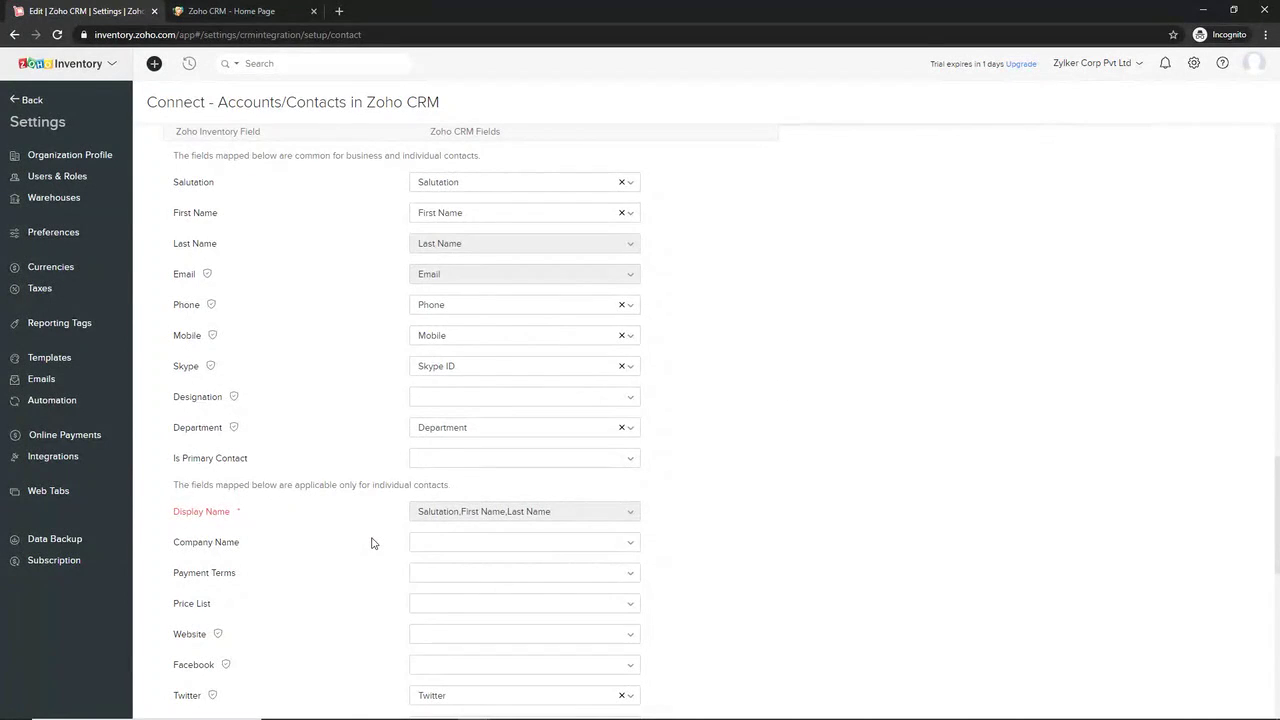
{"action": "scroll", "coordinate": [371, 543], "scroll_direction": "down", "scroll_amount": 7}
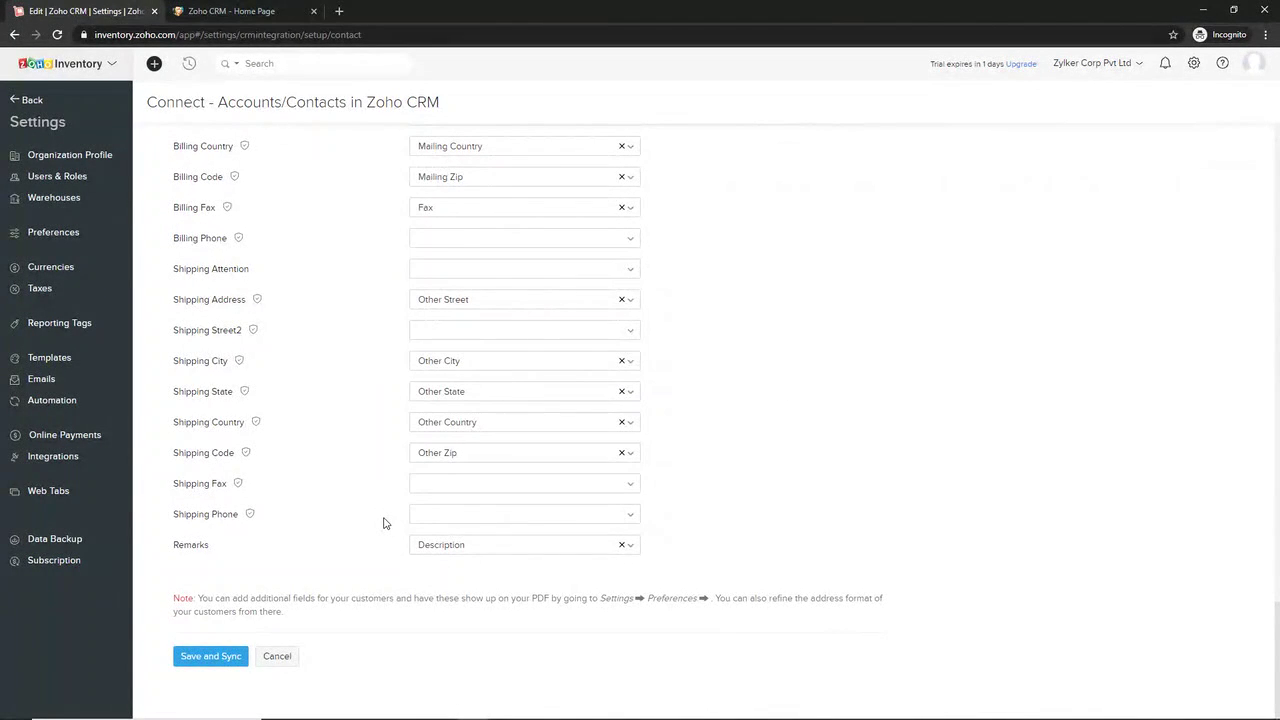
{"action": "scroll", "coordinate": [383, 523], "scroll_direction": "up", "scroll_amount": 7}
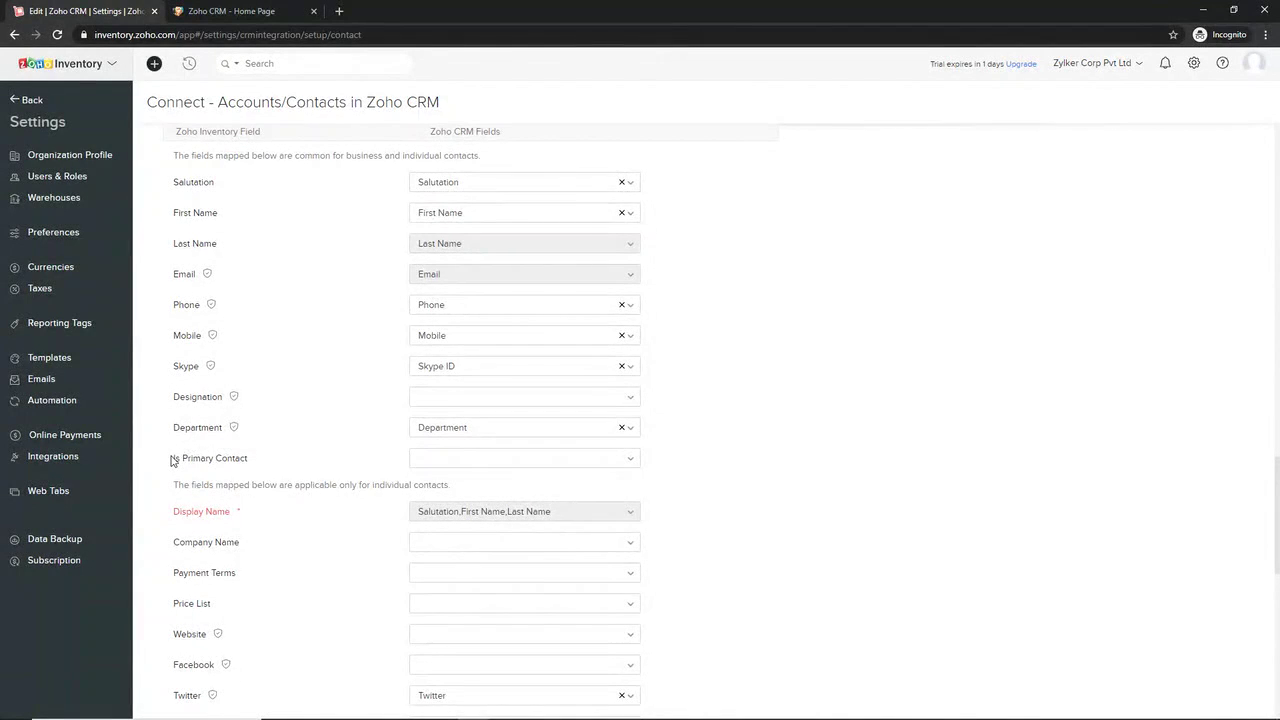
Review the CRM fields available for mapping Is Primary Contact, and leave the Accounts/Contacts configuration without saving
{"action": "left_click_drag", "start_coordinate": [171, 457], "coordinate": [252, 461]}
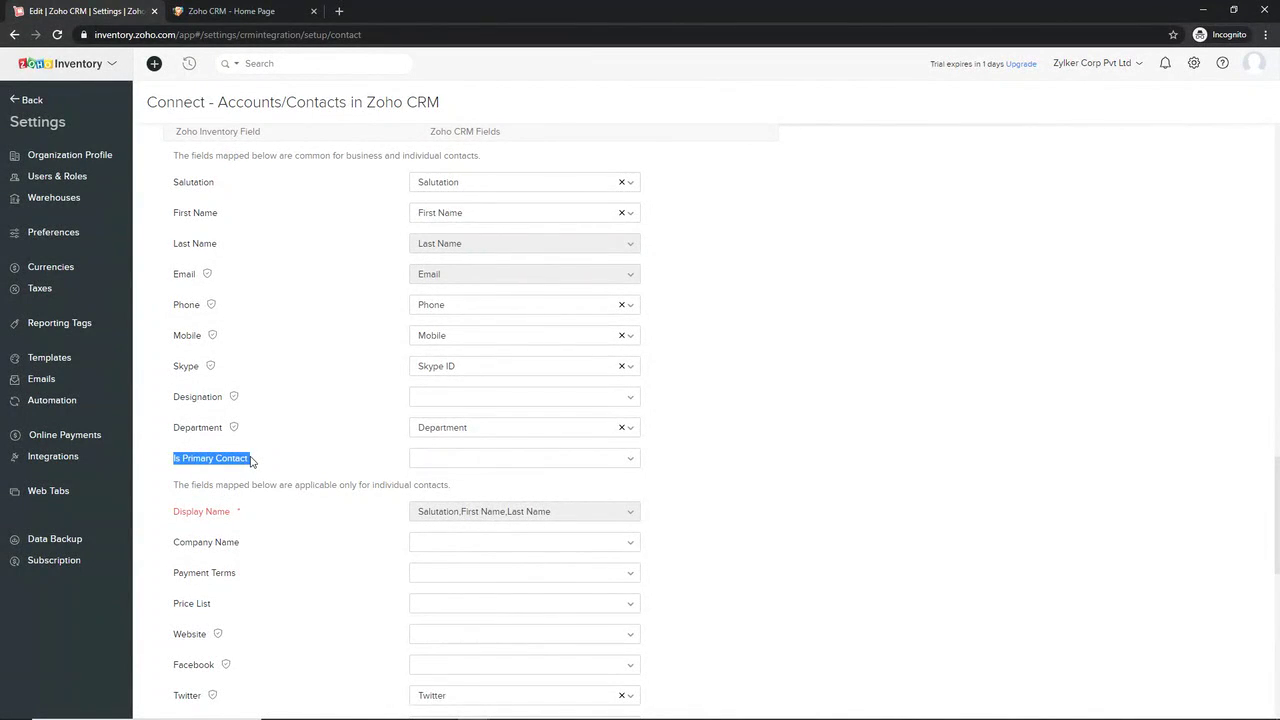
{"action": "left_click", "coordinate": [488, 458]}
{"action": "scroll", "coordinate": [497, 538], "scroll_direction": "down", "scroll_amount": 10}
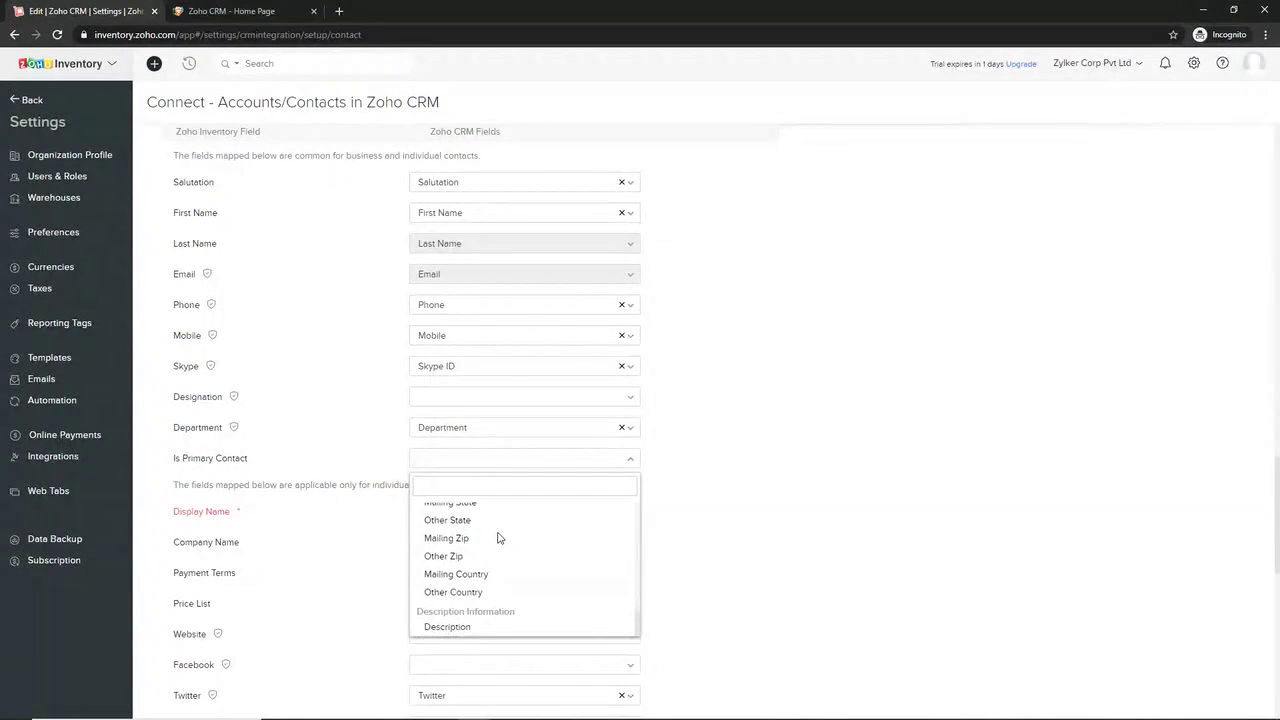
{"action": "scroll", "coordinate": [499, 538], "scroll_direction": "up", "scroll_amount": 2}
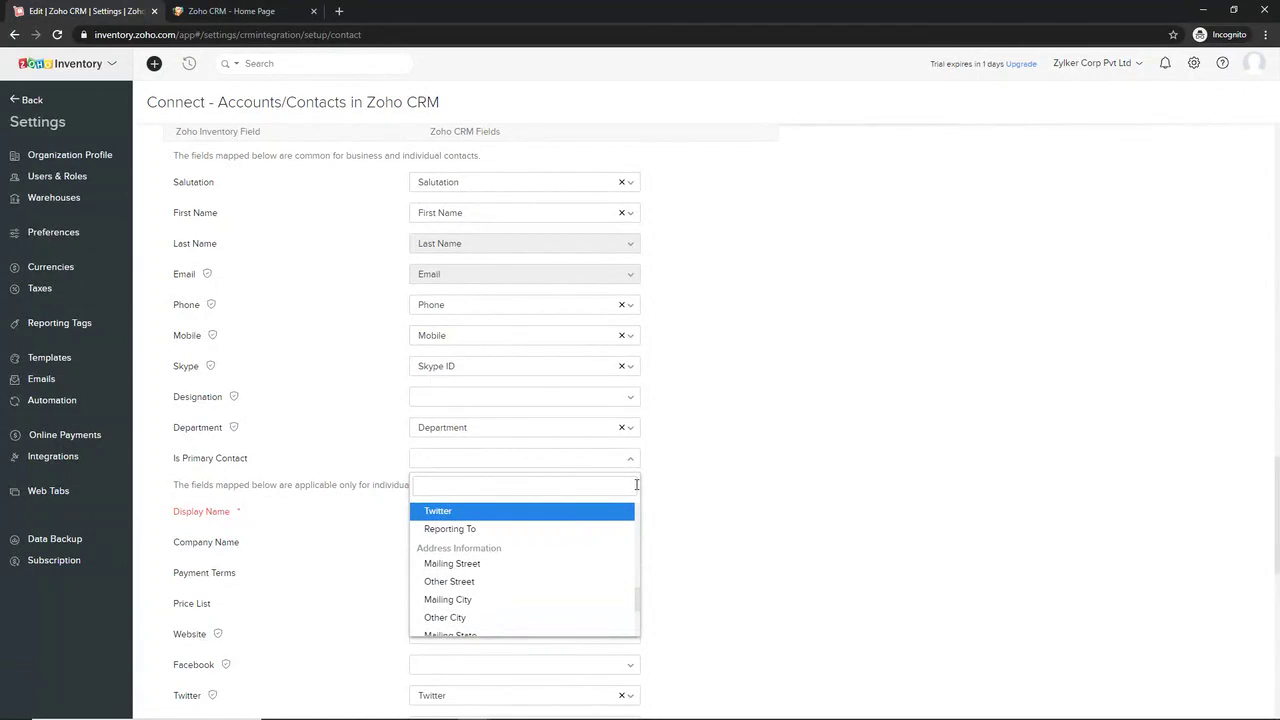
{"action": "left_click", "coordinate": [714, 449]}
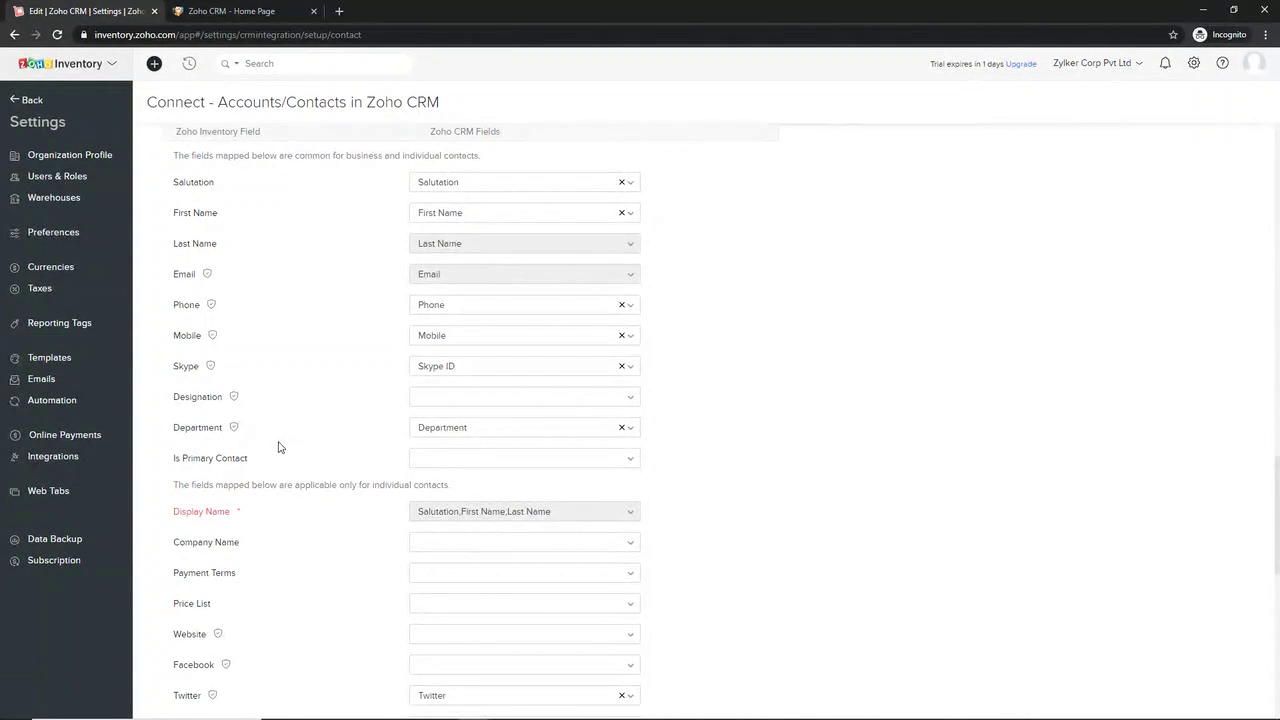
{"action": "scroll", "coordinate": [279, 447], "scroll_direction": "down", "scroll_amount": 10}
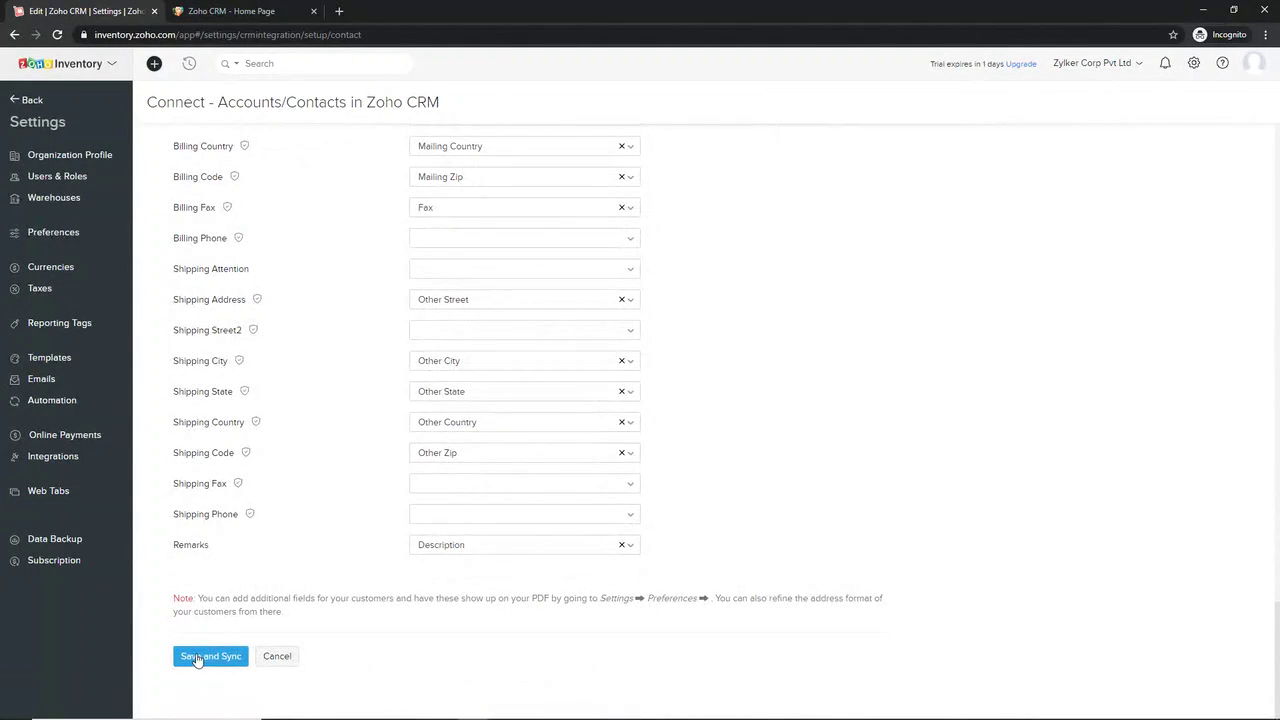
{"action": "left_click", "coordinate": [276, 658]}
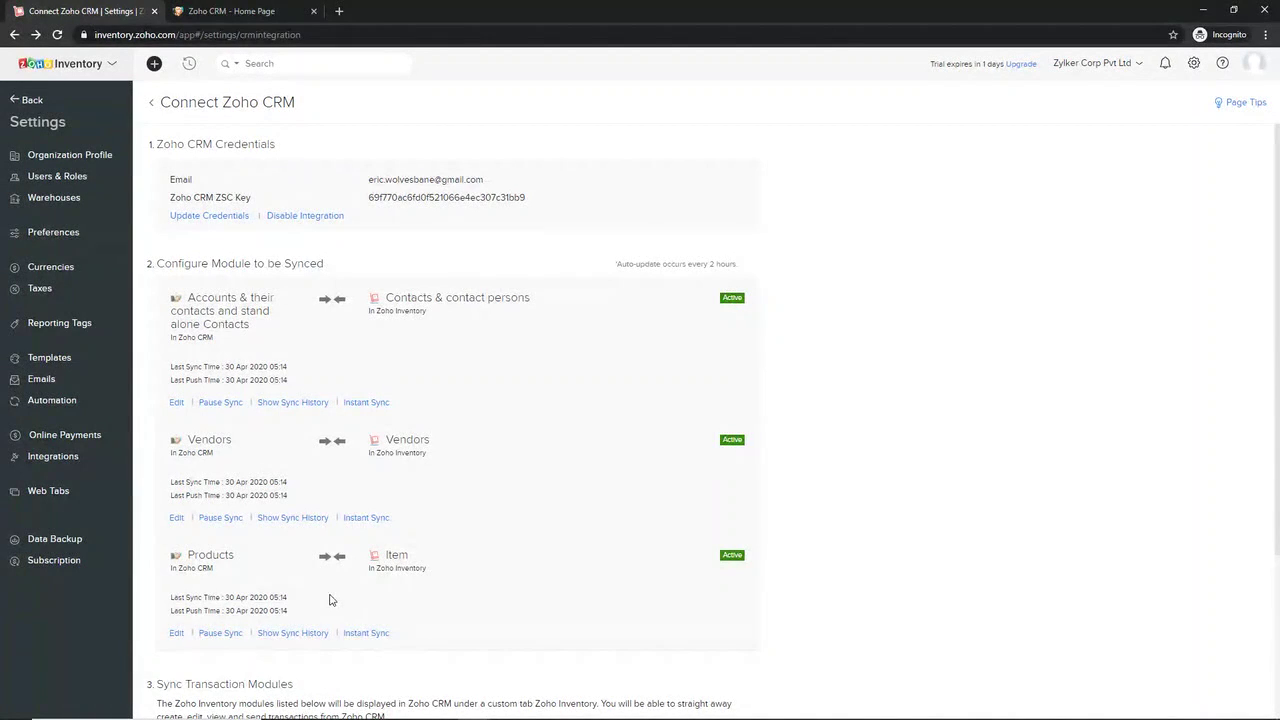
Switch to Zoho CRM and look through its additional modules, Setup page and Developer Space connections
{"action": "left_click", "coordinate": [238, 11]}
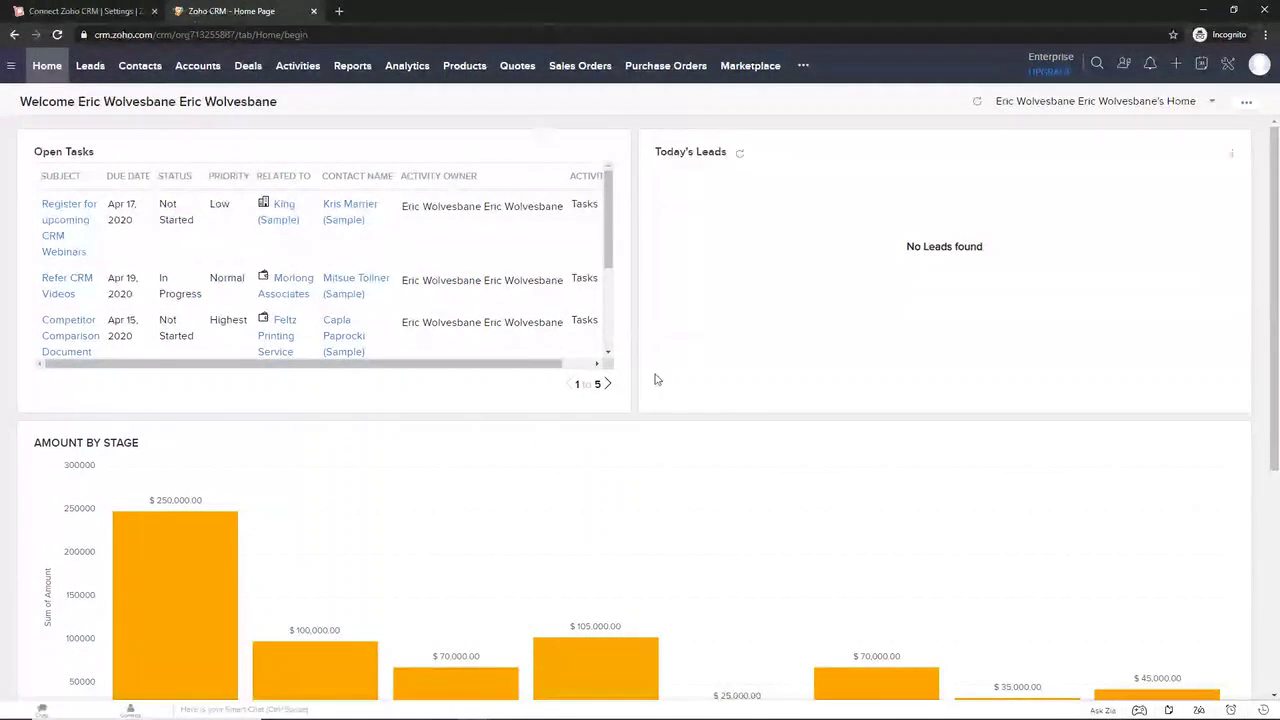
{"action": "left_click", "coordinate": [803, 66]}
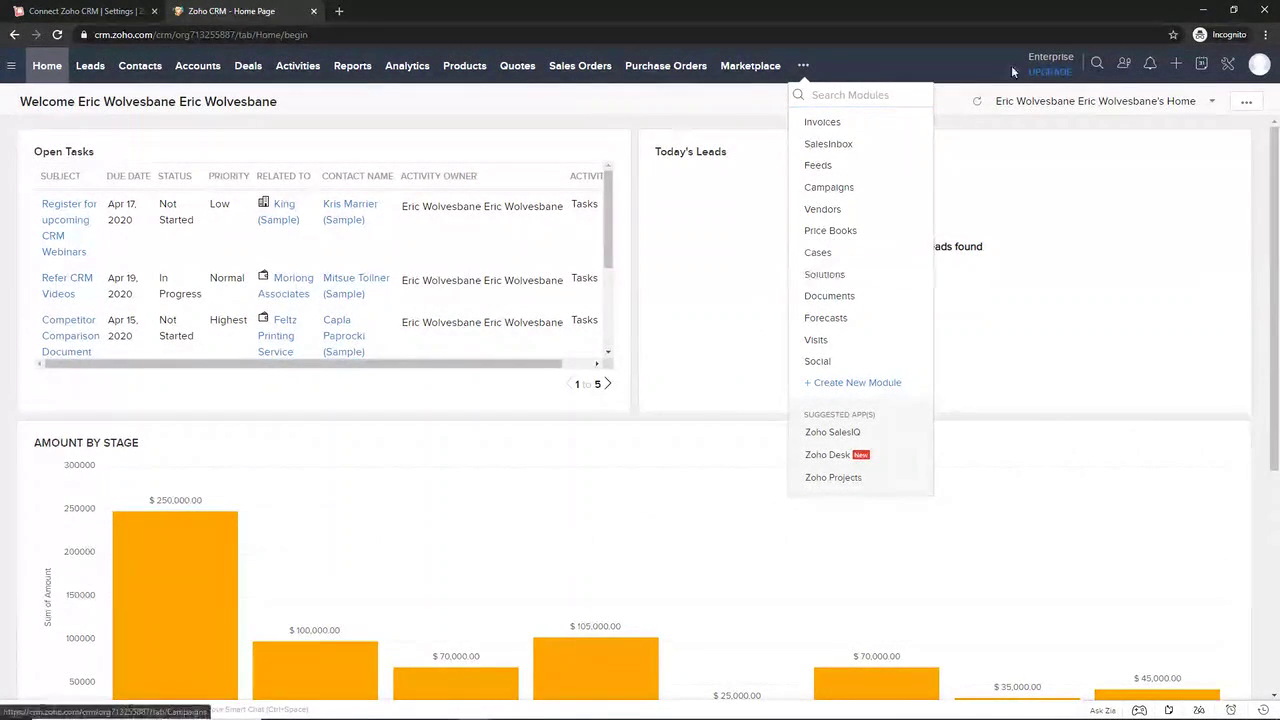
{"action": "left_click", "coordinate": [1227, 64]}
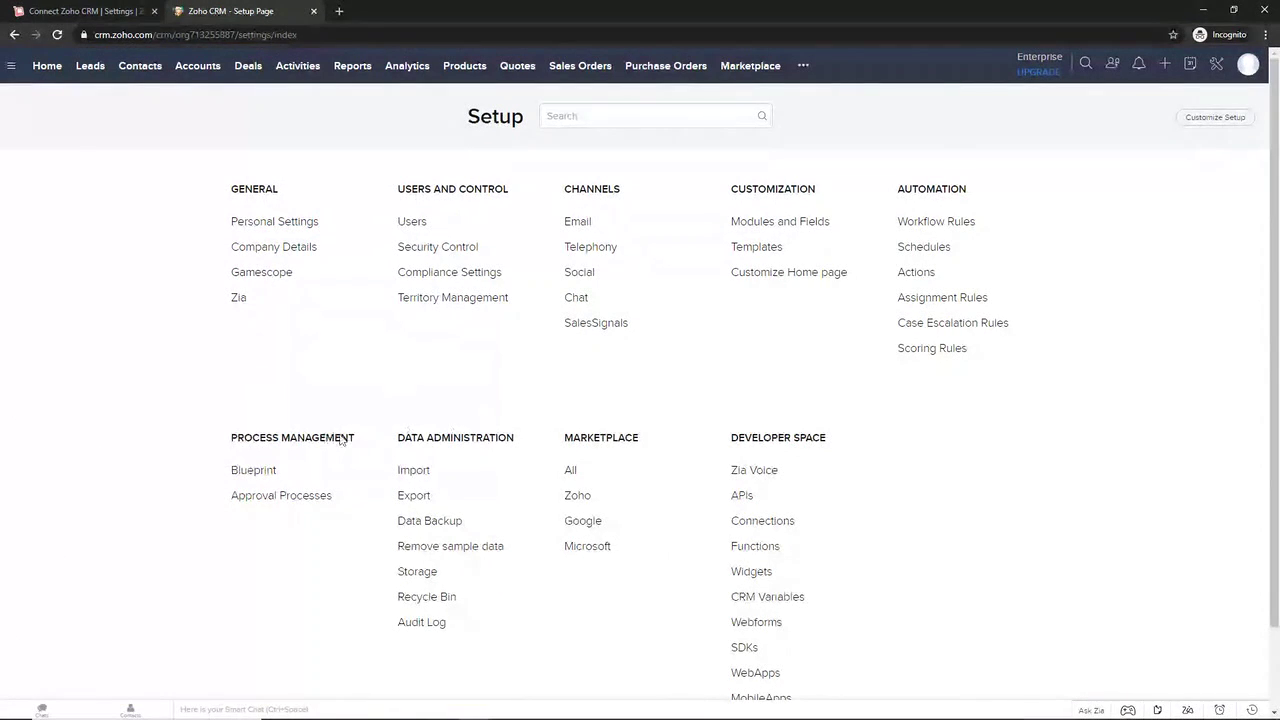
{"action": "left_click", "coordinate": [764, 521]}
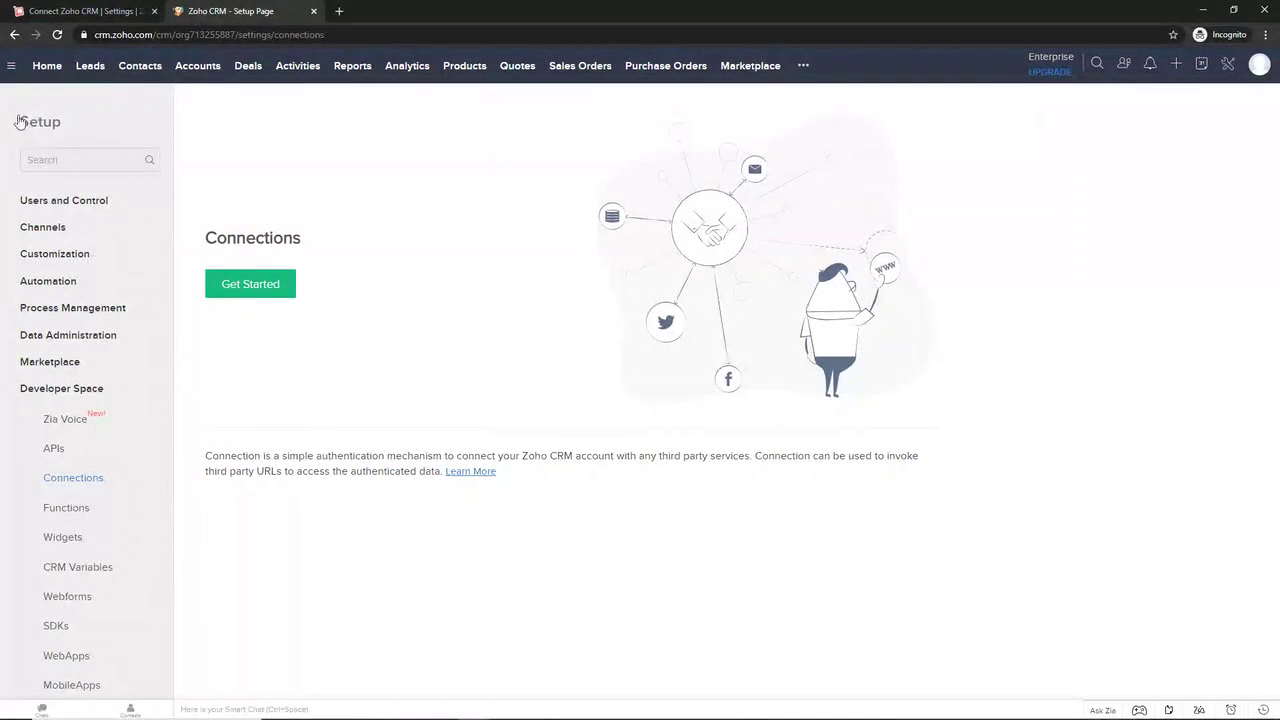
{"action": "left_click", "coordinate": [15, 35]}
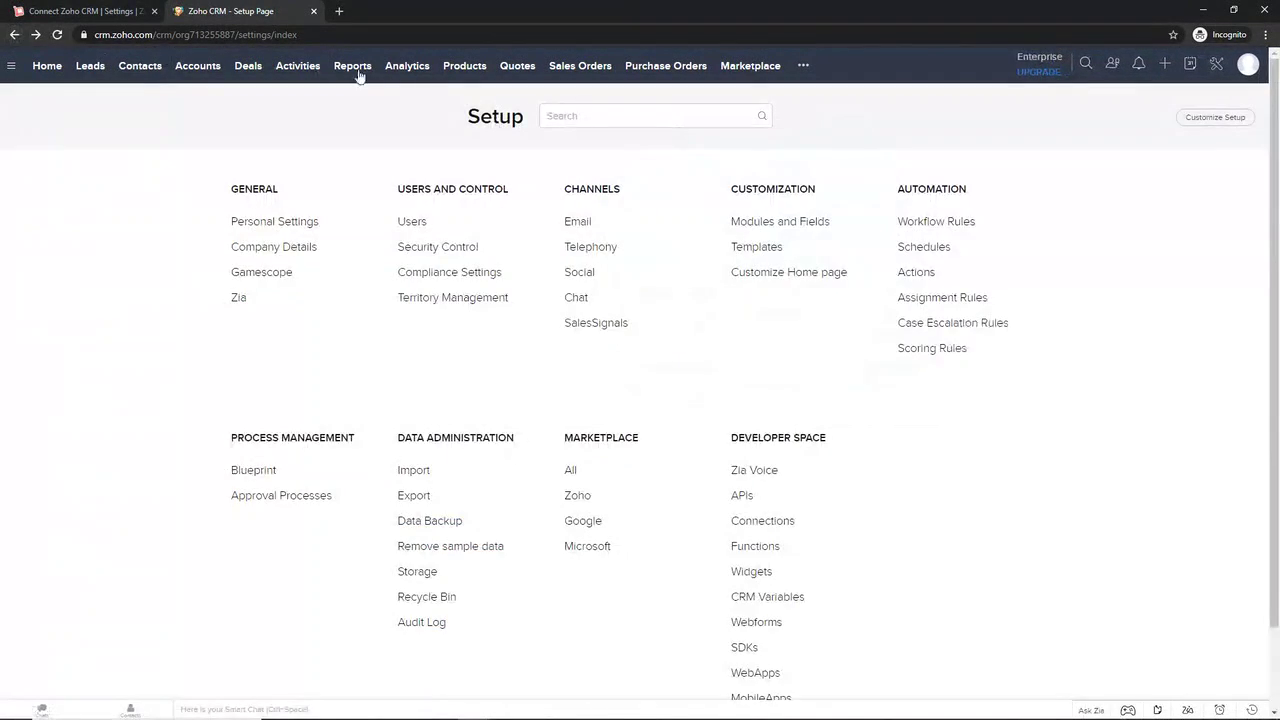
{"action": "scroll", "coordinate": [532, 233], "scroll_direction": "down", "scroll_amount": 1}
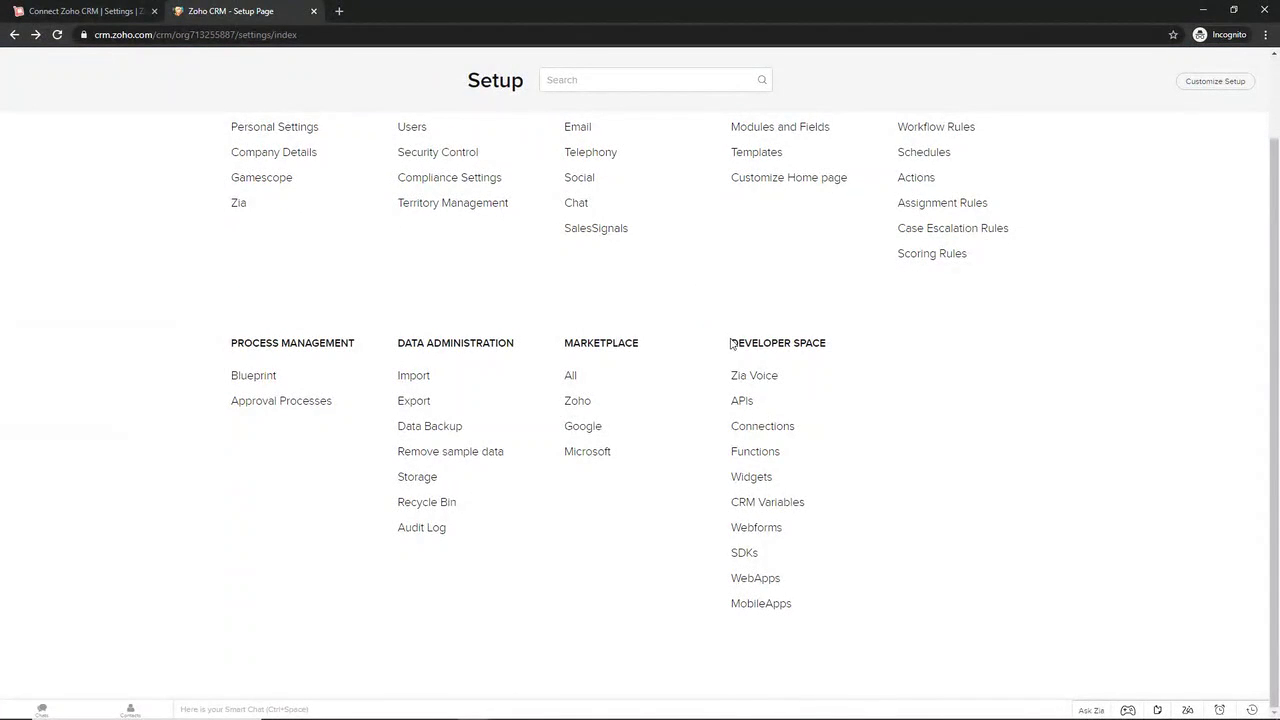
{"action": "scroll", "coordinate": [836, 391], "scroll_direction": "up", "scroll_amount": 1}
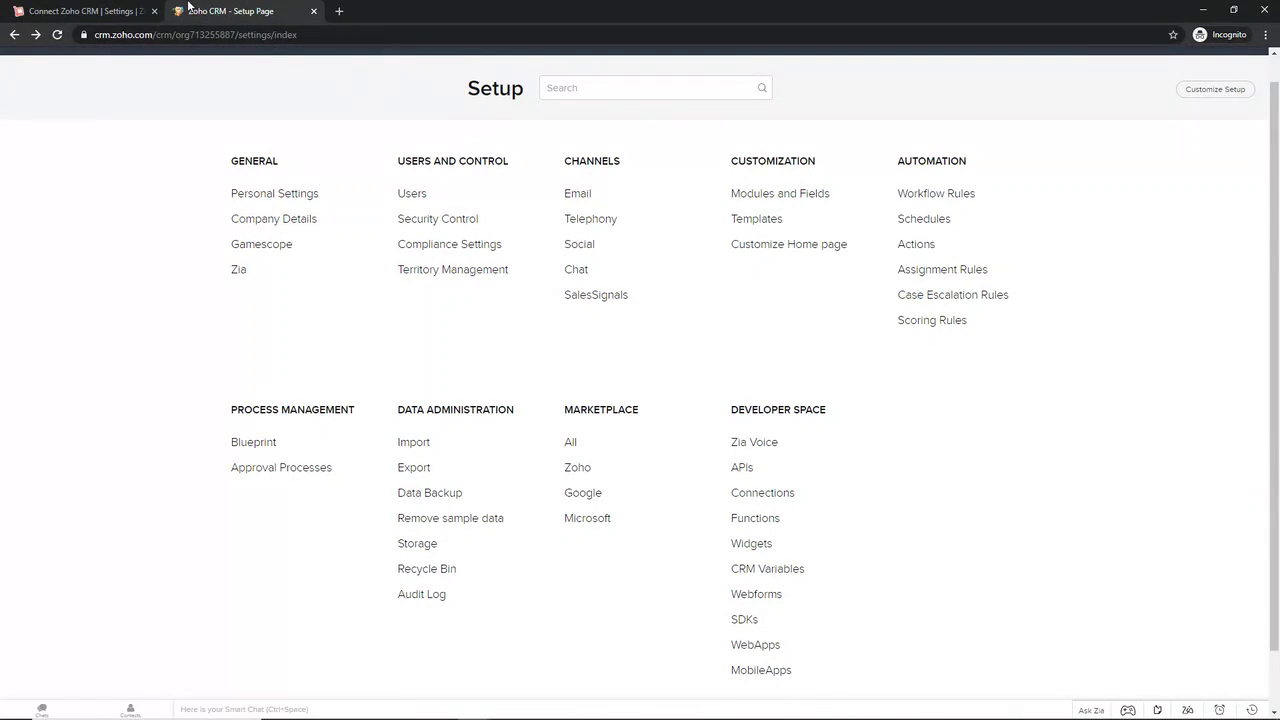
Return to the Connect Zoho CRM page in Zoho Inventory and enable transaction module syncing for Invoice, Sales Order and Purchase Order
{"action": "left_click", "coordinate": [123, 10]}
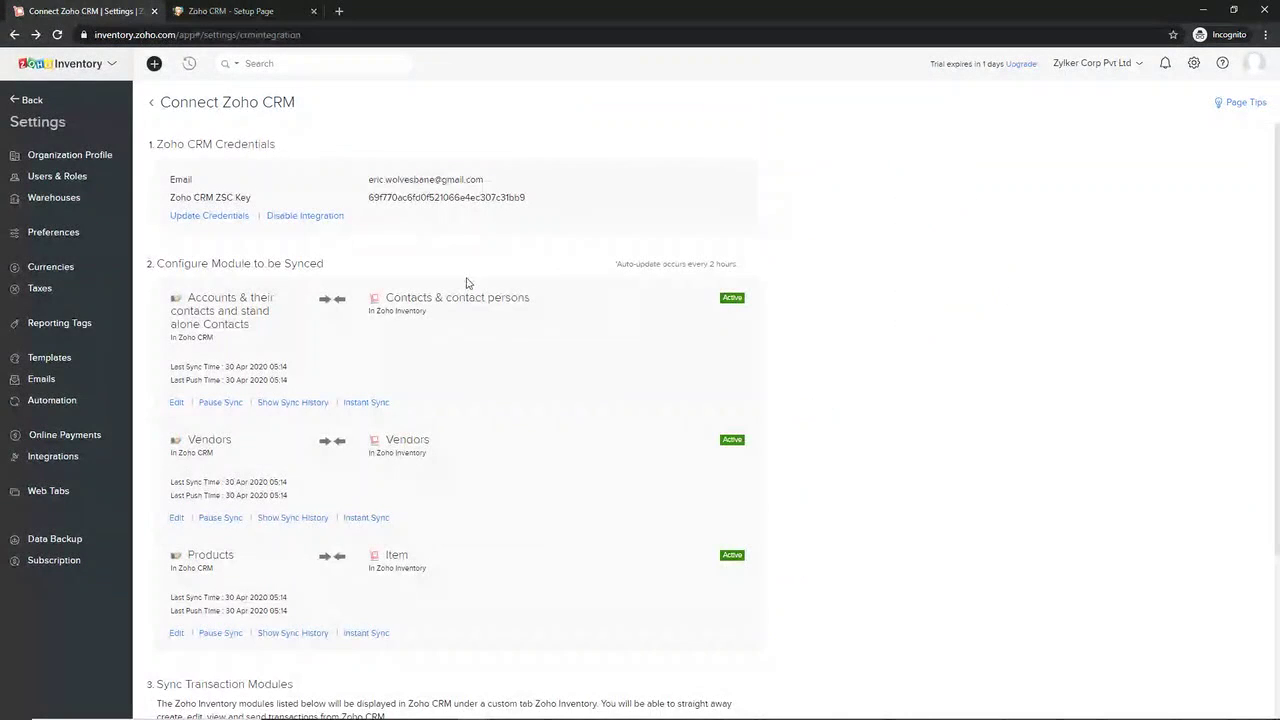
{"action": "scroll", "coordinate": [466, 283], "scroll_direction": "down", "scroll_amount": 3}
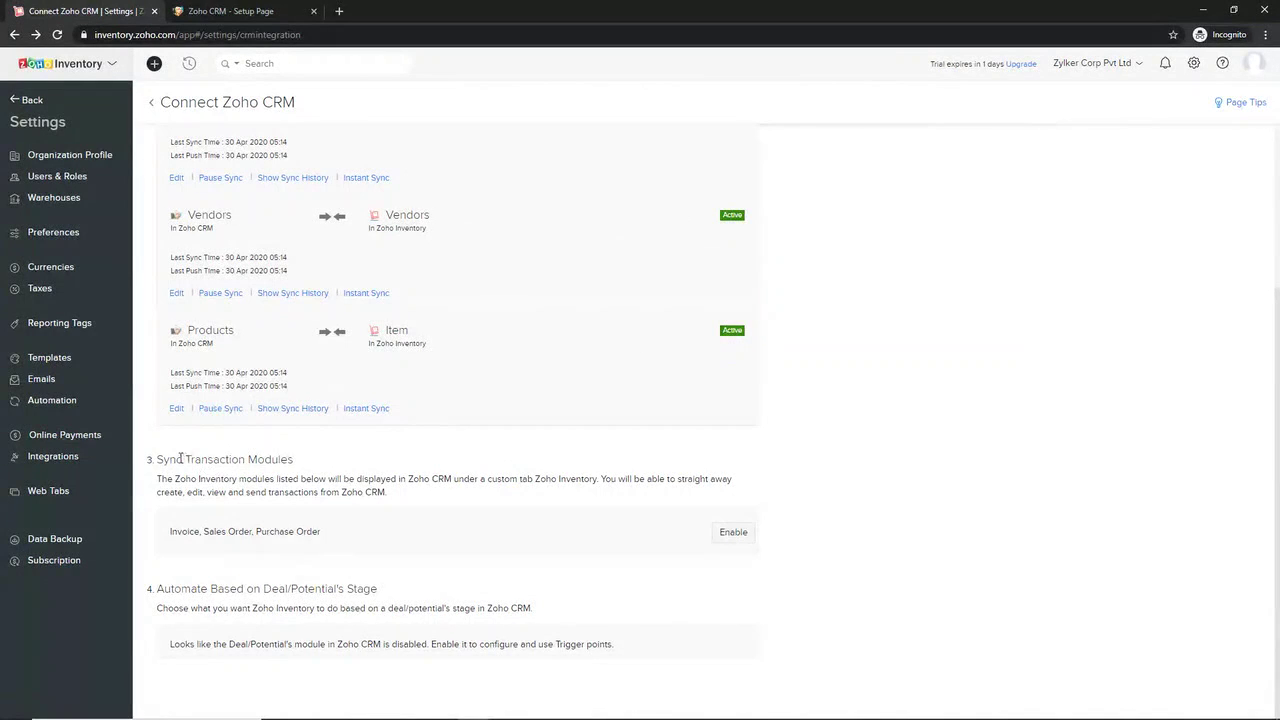
{"action": "left_click_drag", "start_coordinate": [159, 459], "coordinate": [208, 462]}
{"action": "left_click", "coordinate": [301, 467]}
{"action": "left_click_drag", "start_coordinate": [196, 532], "coordinate": [325, 538]}
{"action": "left_click", "coordinate": [850, 535]}
{"action": "left_click", "coordinate": [737, 534]}
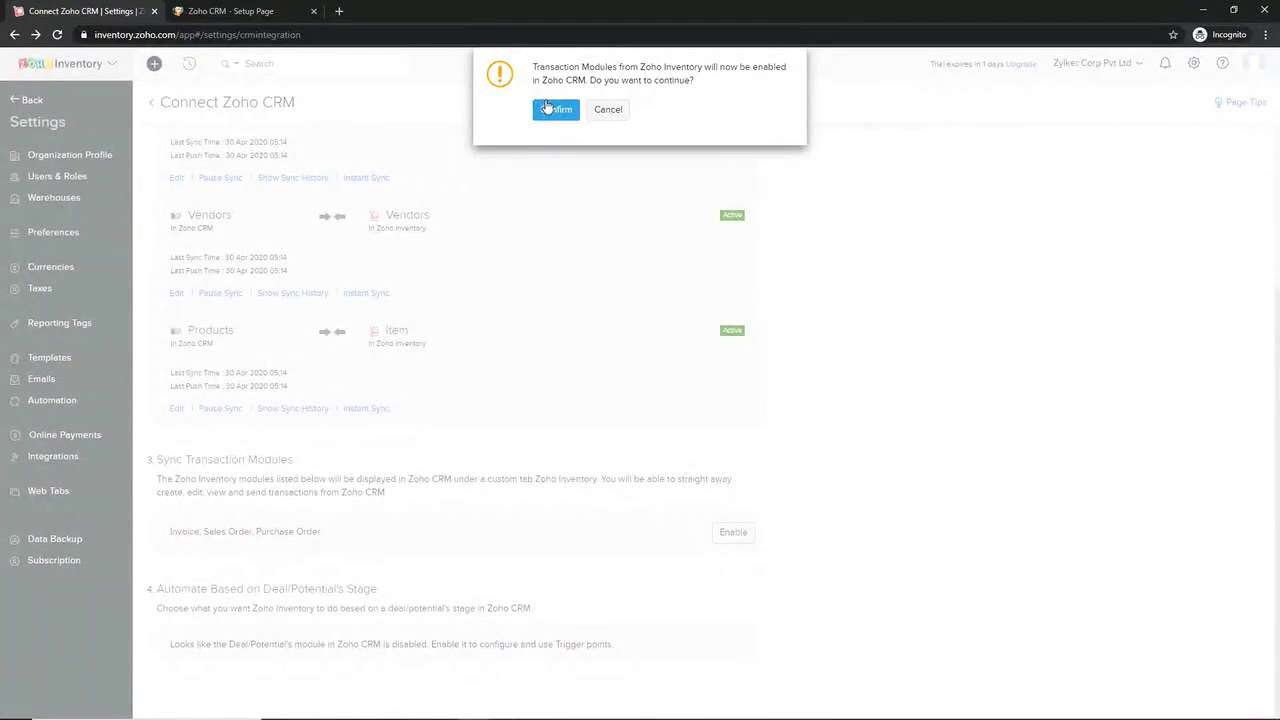
{"action": "left_click", "coordinate": [556, 110]}
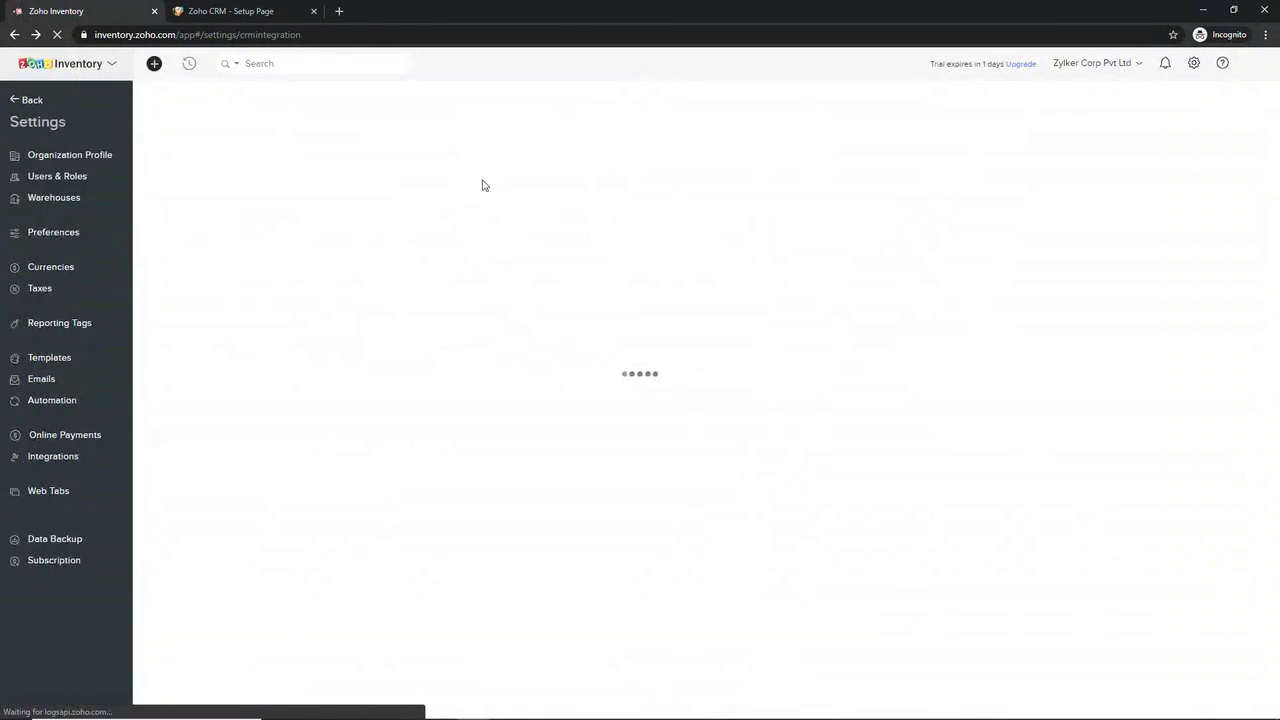
{"action": "scroll", "coordinate": [463, 319], "scroll_direction": "down", "scroll_amount": 3}
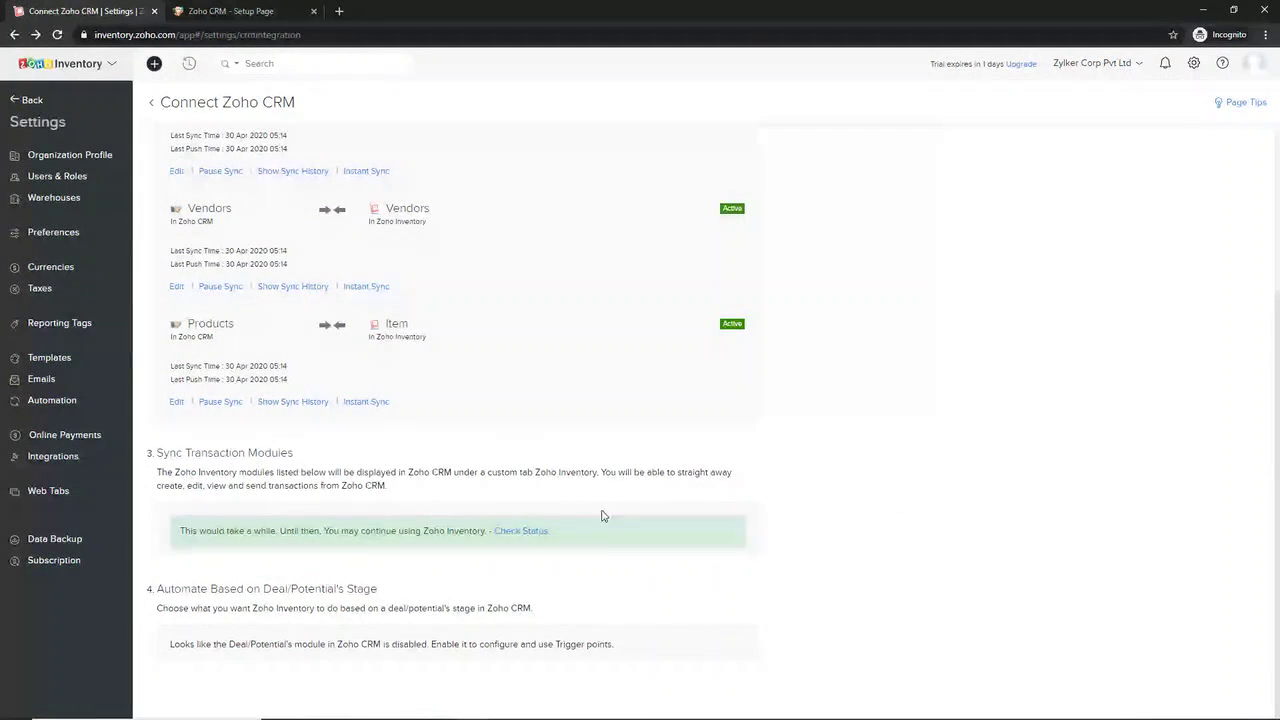
Check the additional modules on the Zoho CRM home page for a Zoho Inventory tab, reload the page and check again
{"action": "left_click", "coordinate": [230, 11]}
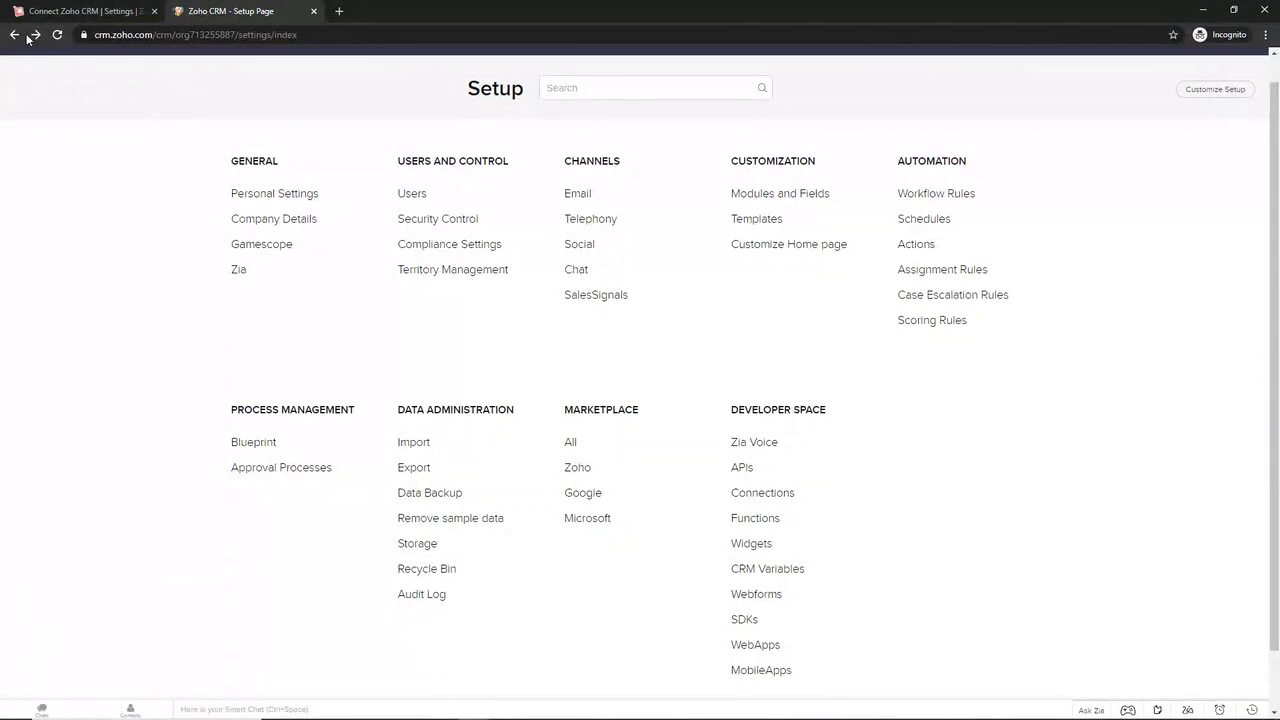
{"action": "left_click", "coordinate": [28, 36]}
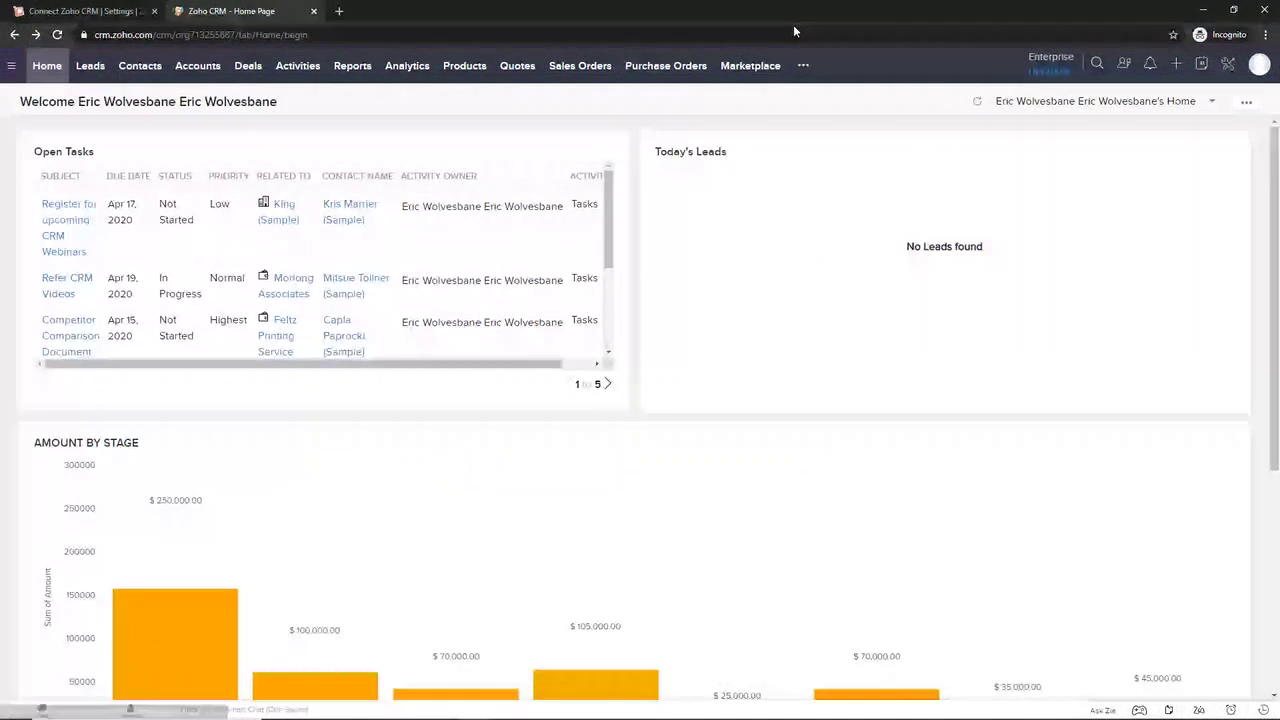
{"action": "left_click", "coordinate": [802, 66]}
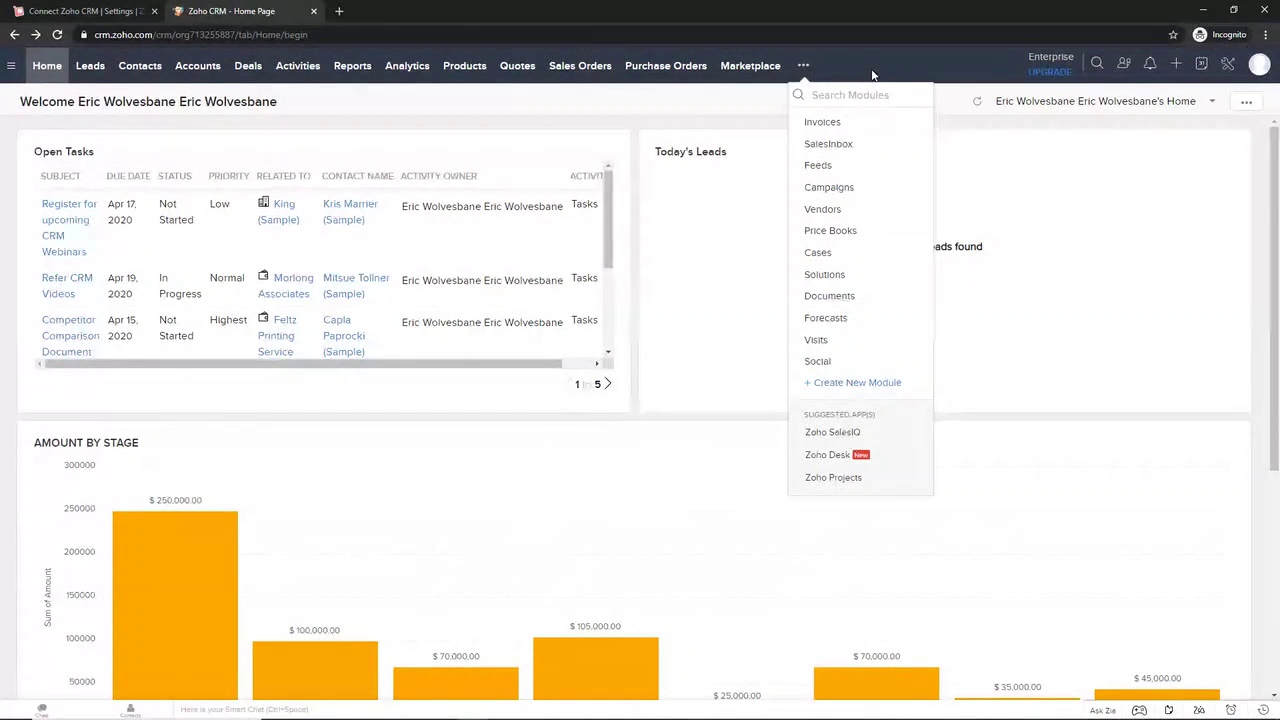
{"action": "left_click", "coordinate": [56, 34]}
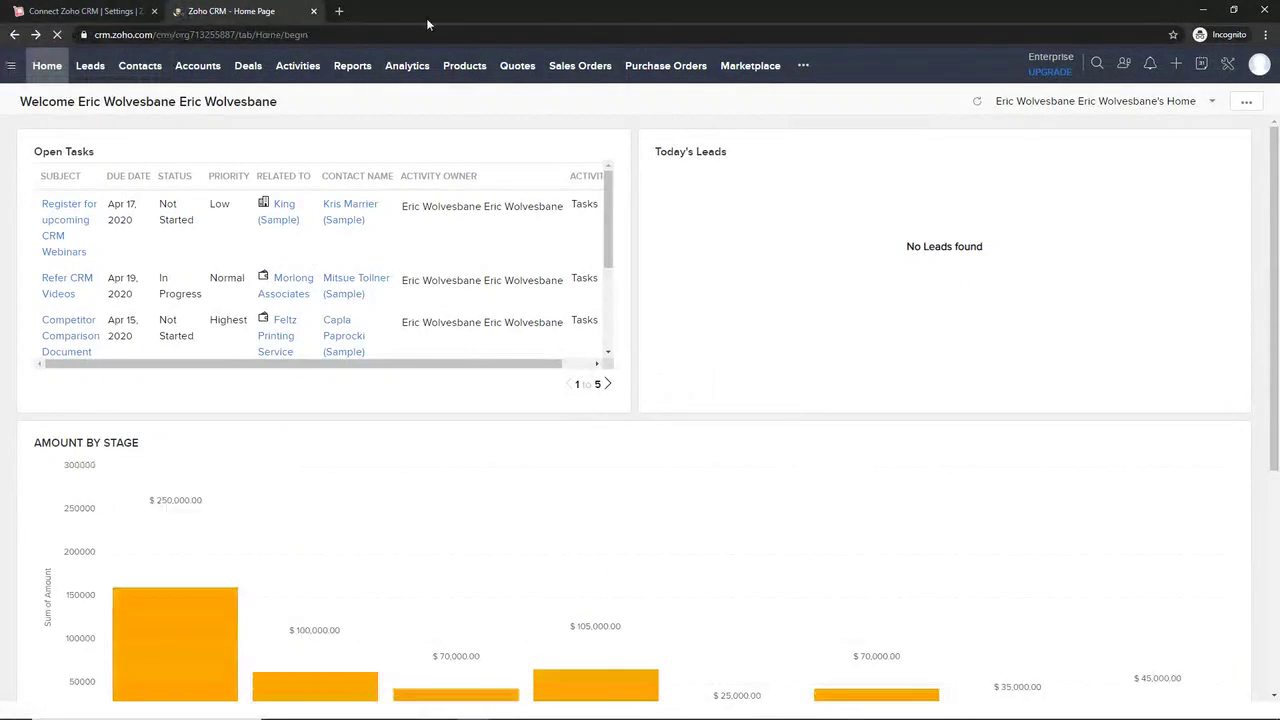
{"action": "left_click", "coordinate": [802, 66]}
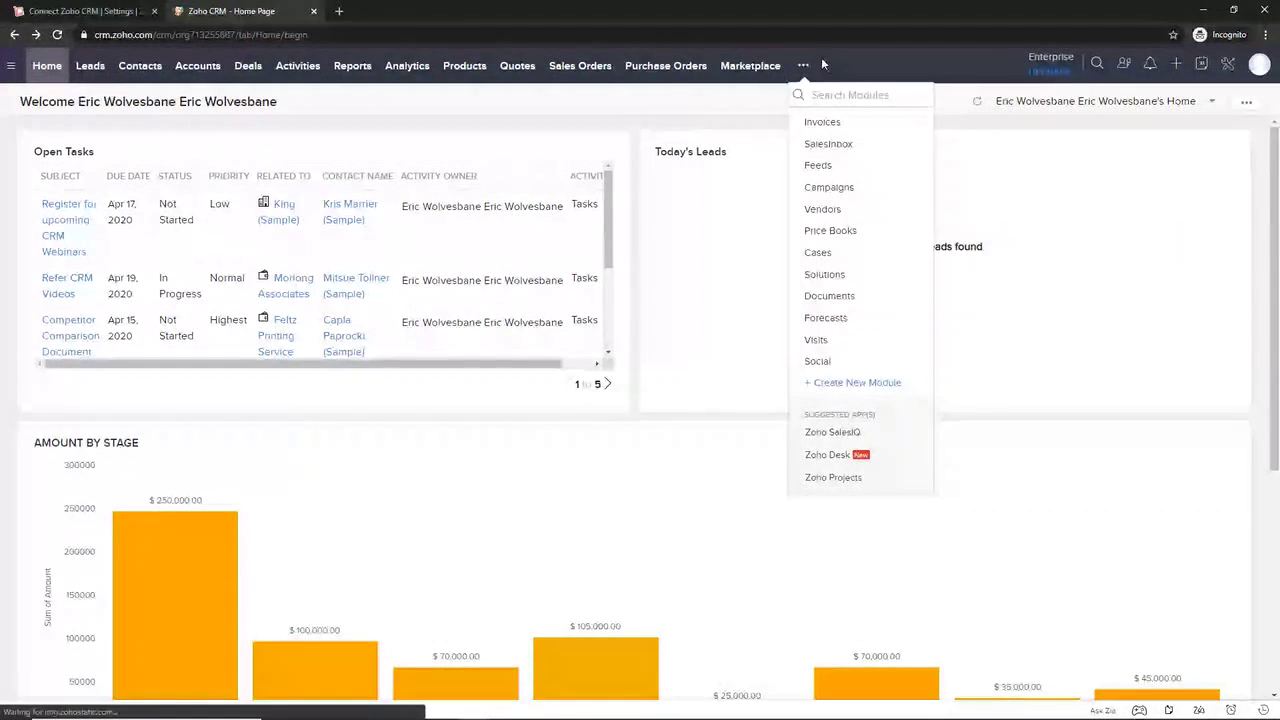
{"action": "left_click", "coordinate": [100, 11]}
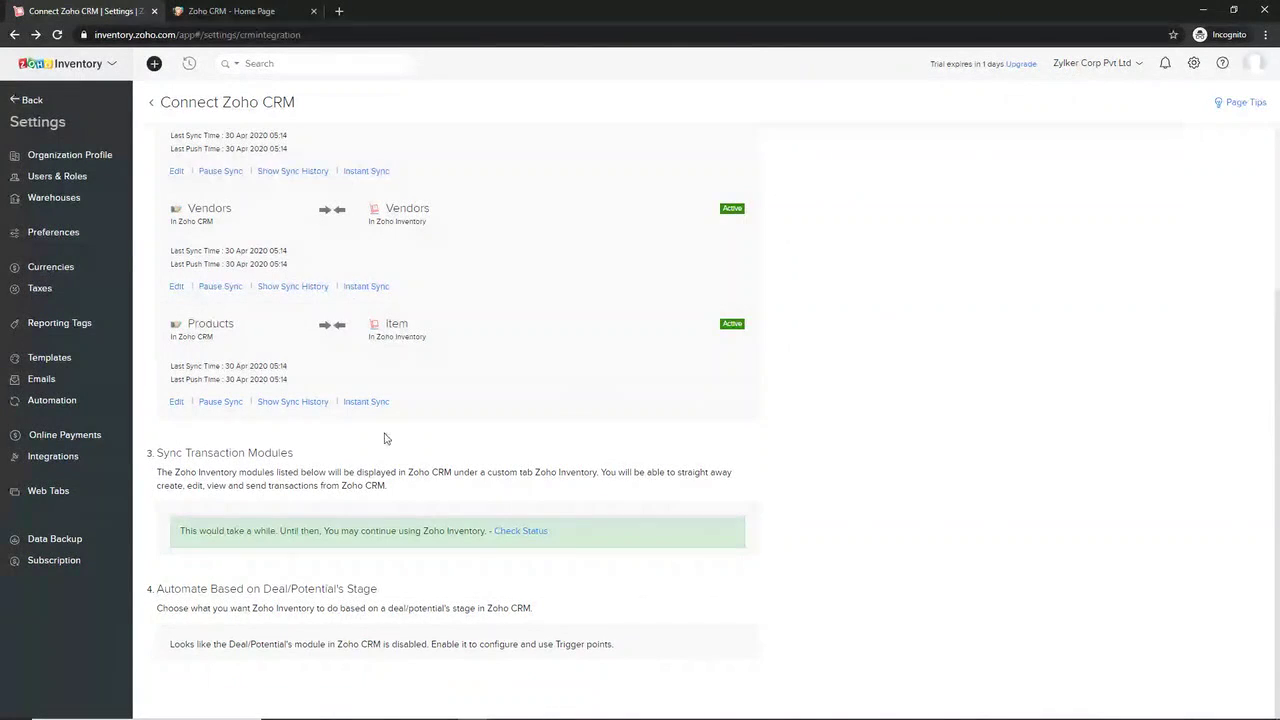
Return to the Zylker & Zylker organisation, display its Zoho Apps integrations and access Zoho Books from there
{"action": "left_click", "coordinate": [28, 102]}
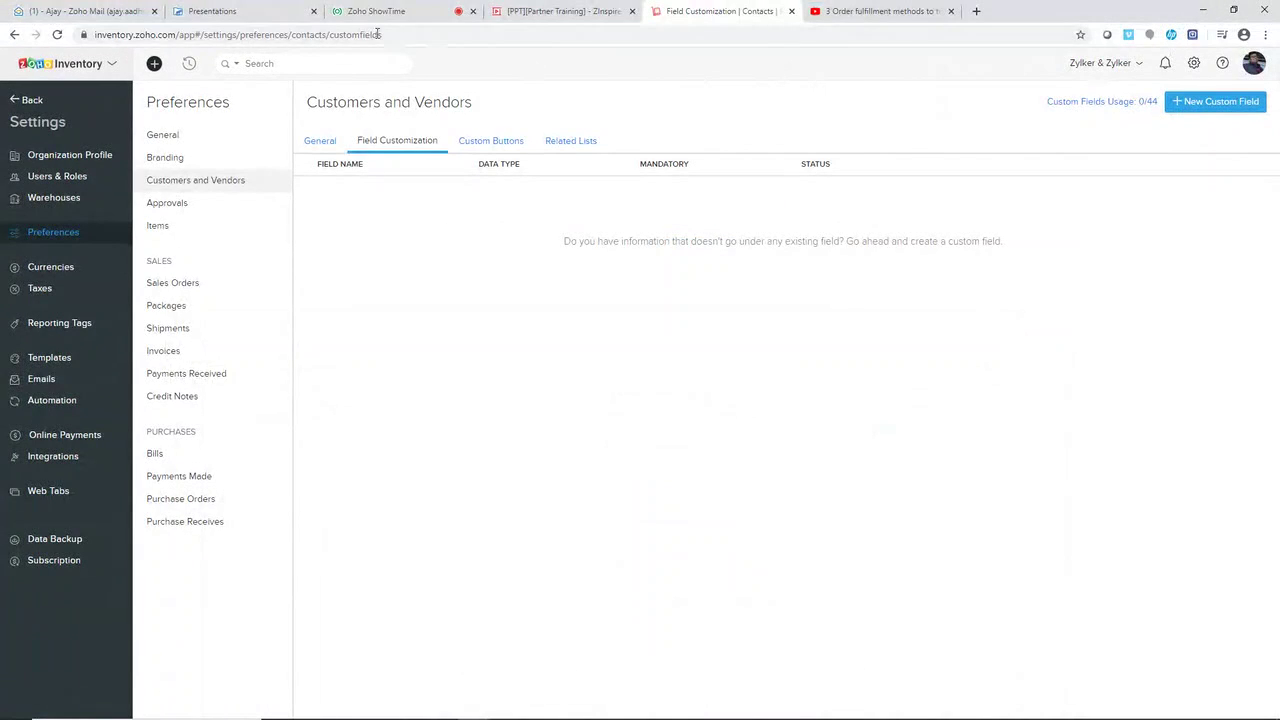
{"action": "left_click", "coordinate": [440, 12]}
{"action": "left_click", "coordinate": [749, 18]}
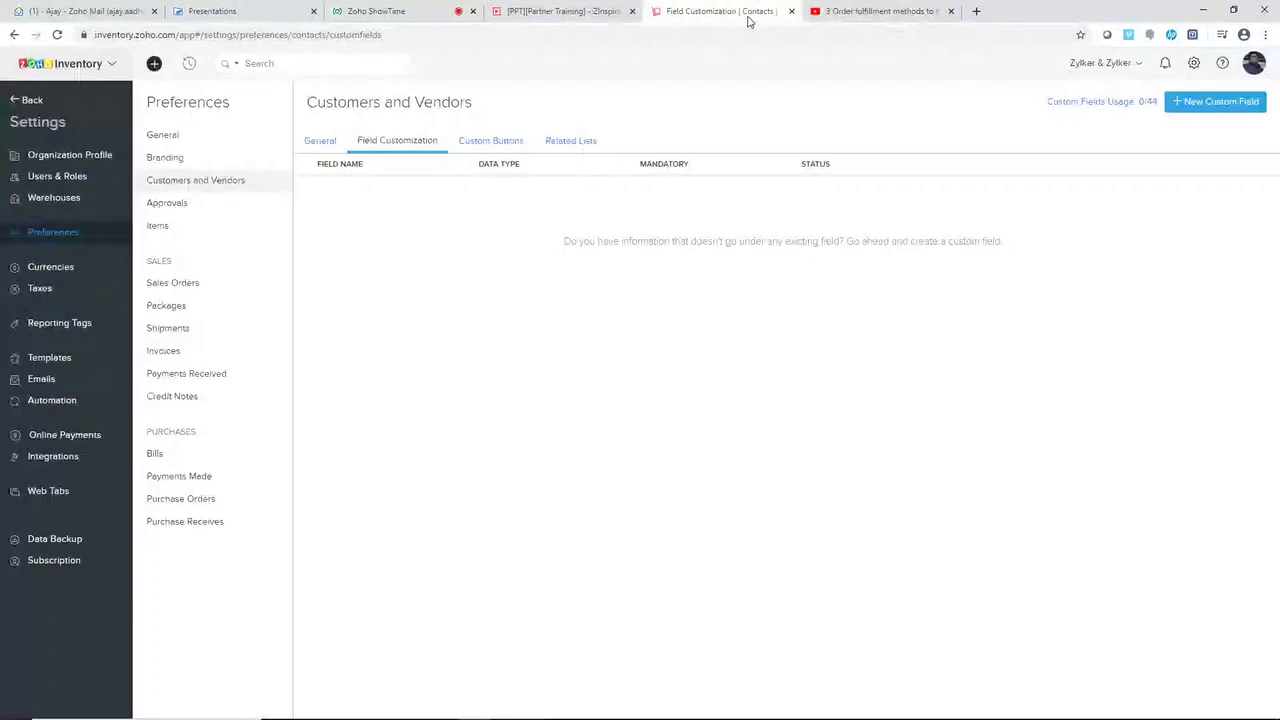
{"action": "left_click", "coordinate": [18, 101]}
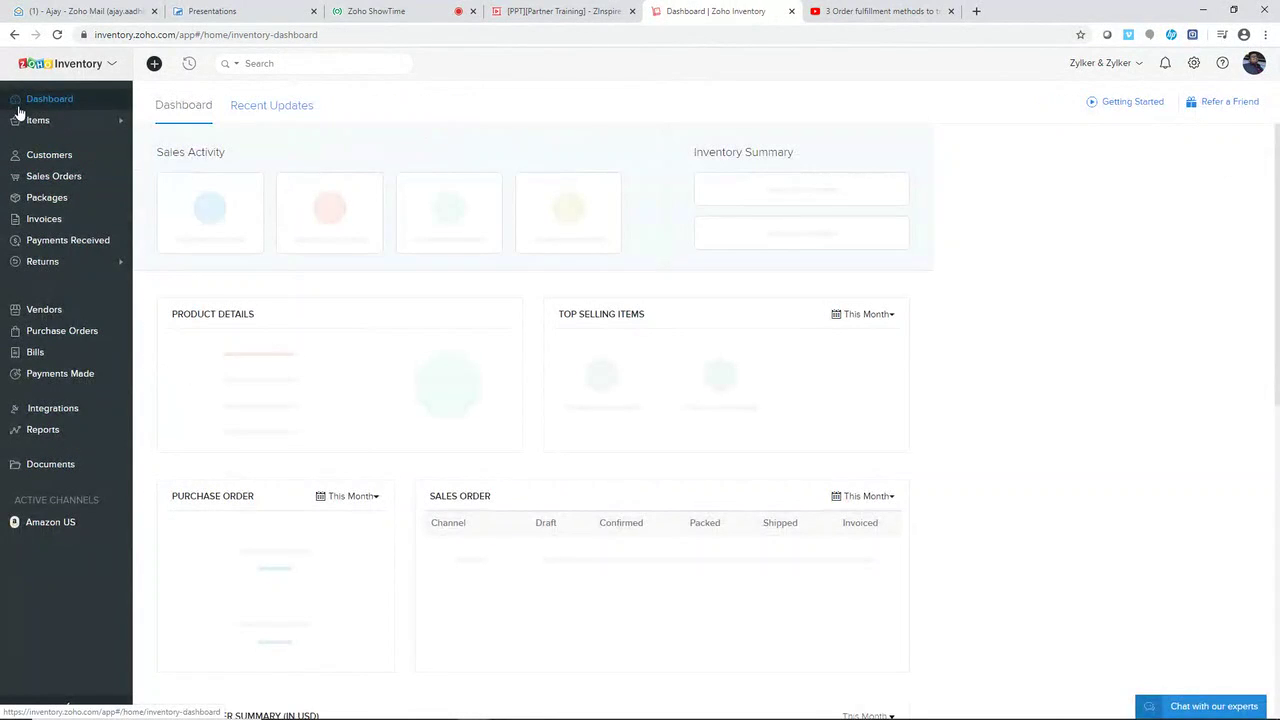
{"action": "left_click", "coordinate": [30, 410]}
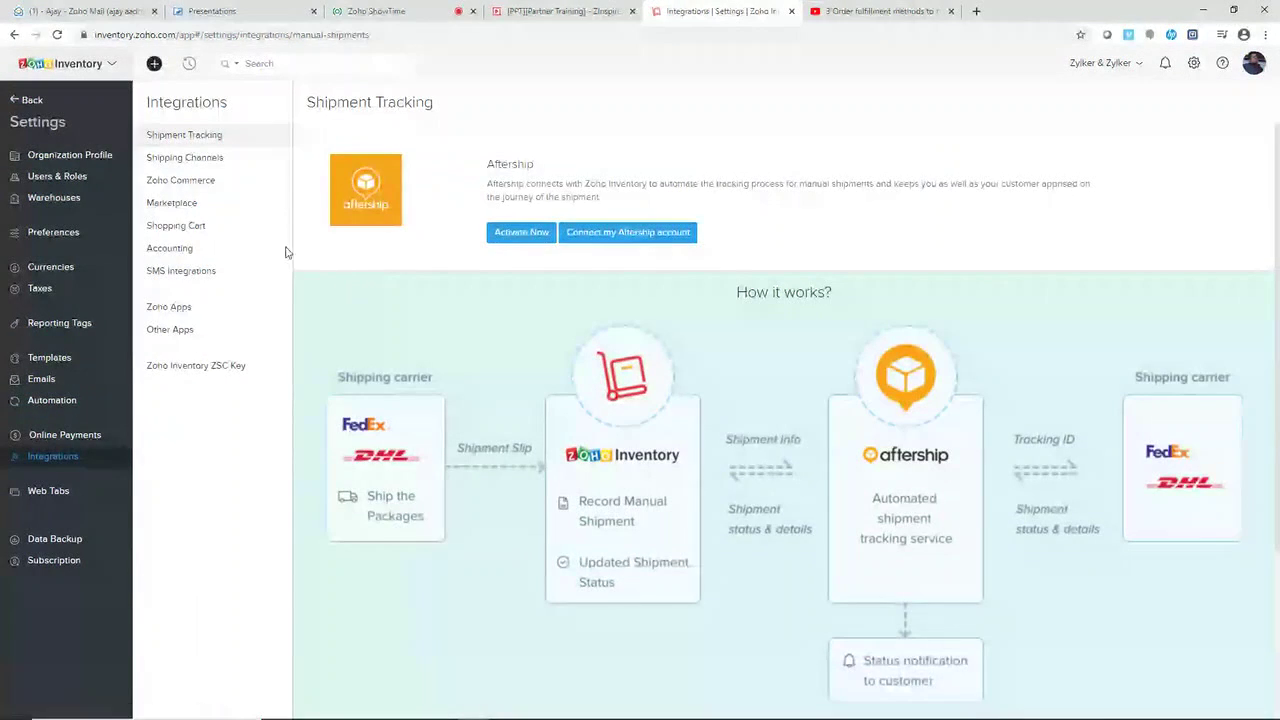
{"action": "left_click", "coordinate": [170, 307]}
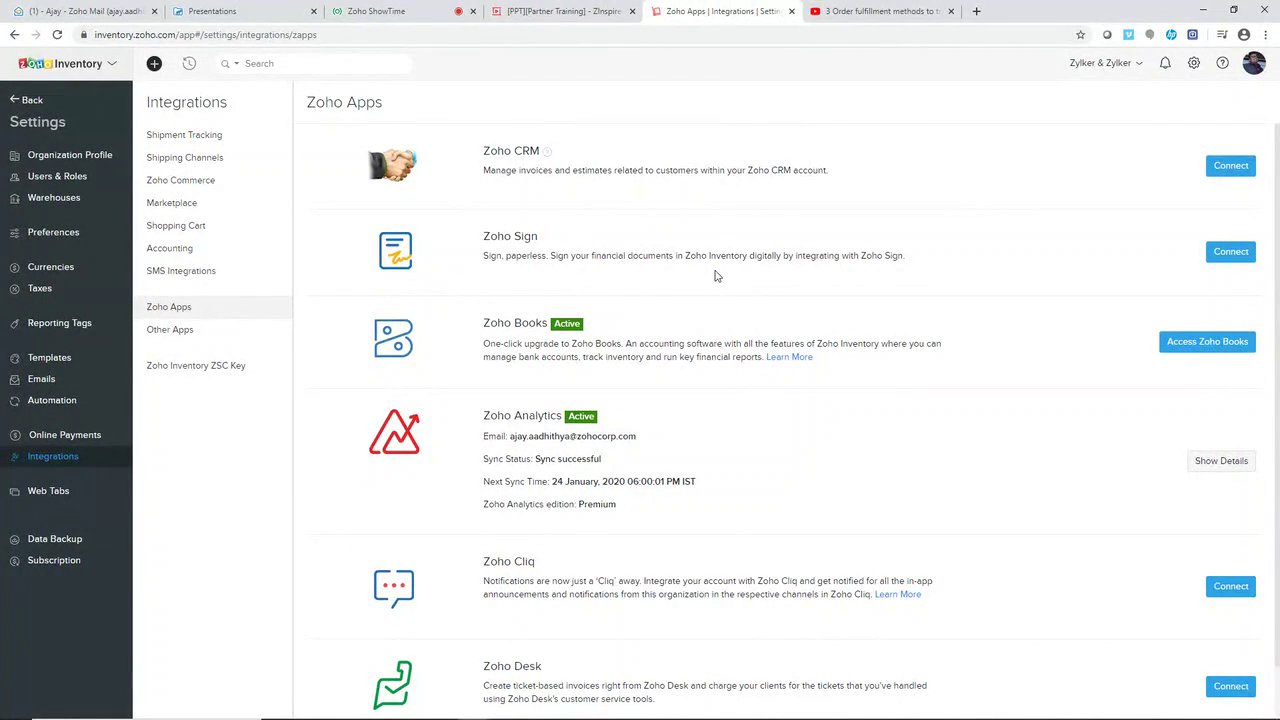
{"action": "left_click", "coordinate": [1195, 342]}
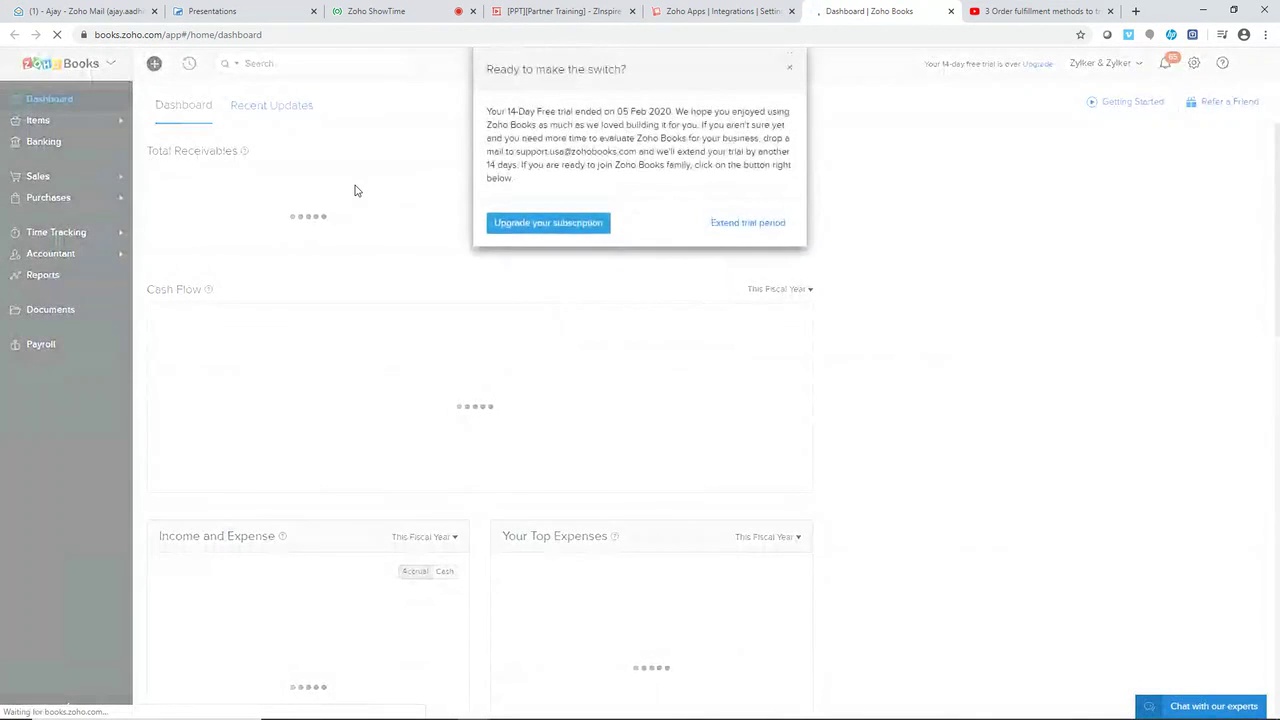
Dismiss the trial extension form and the subscription notice in Zoho Books, and display the list of all sales orders
{"action": "left_click", "coordinate": [784, 226]}
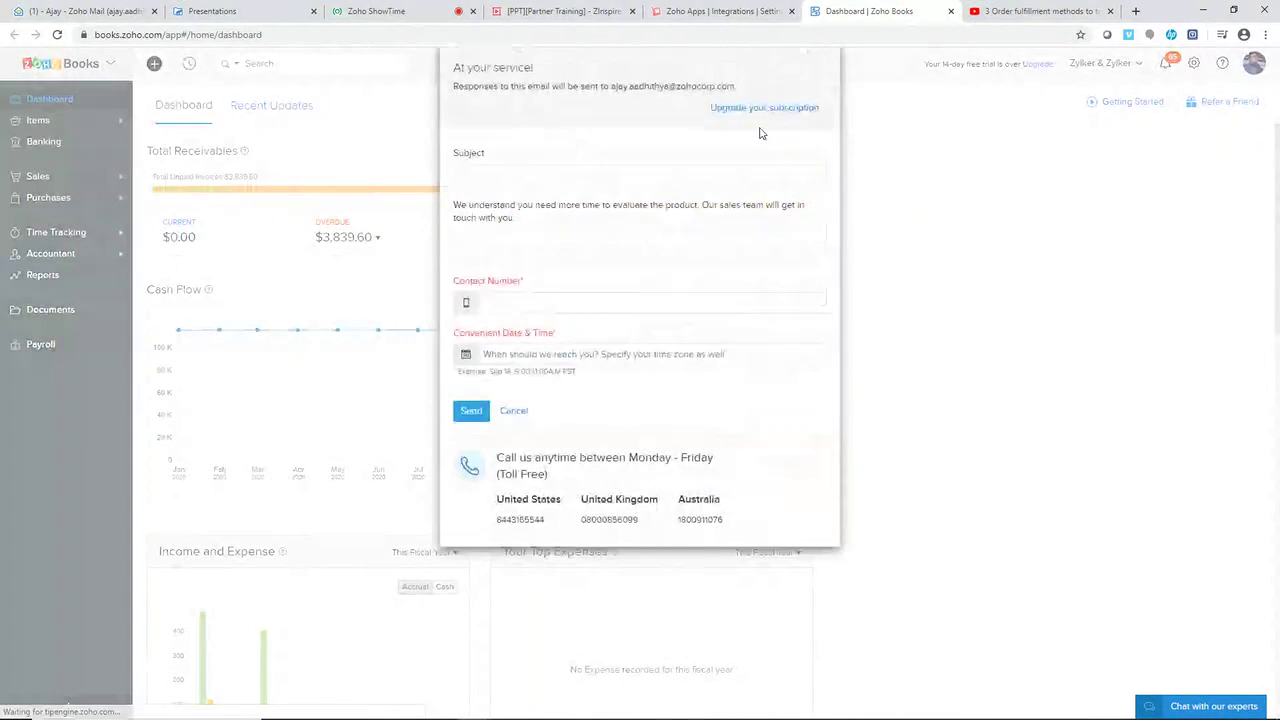
{"action": "left_click", "coordinate": [515, 411]}
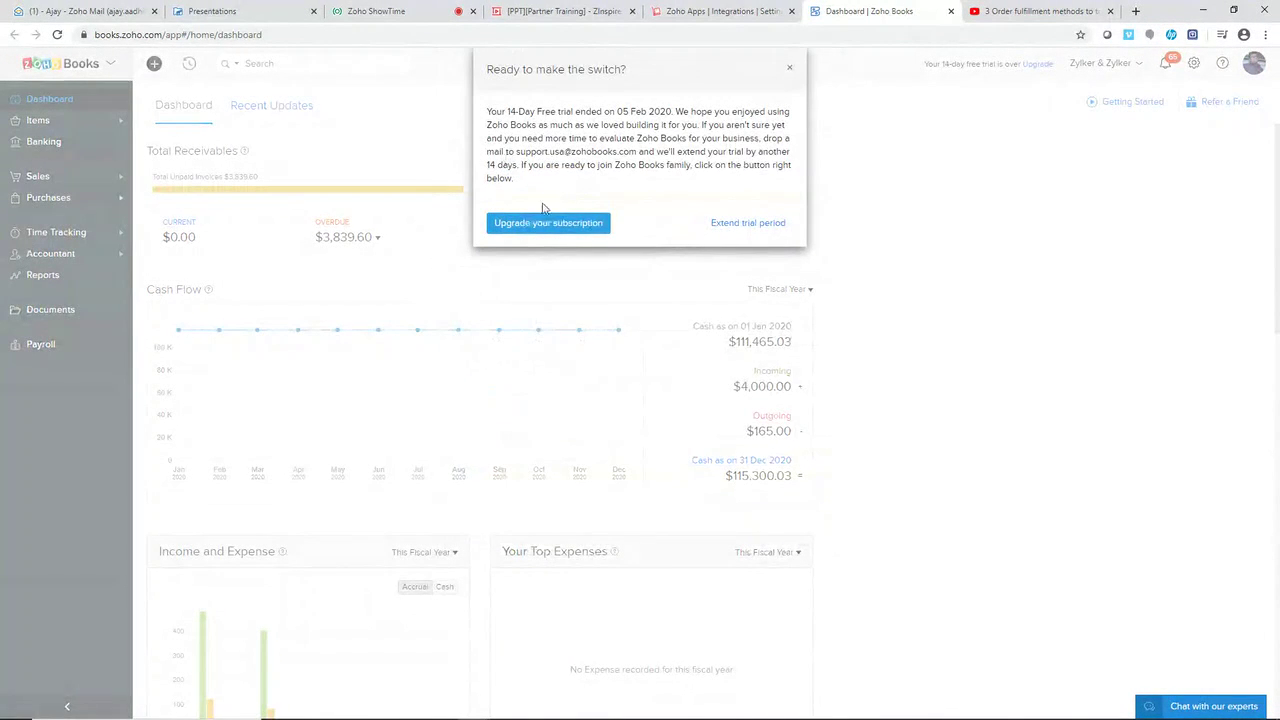
{"action": "left_click", "coordinate": [795, 67]}
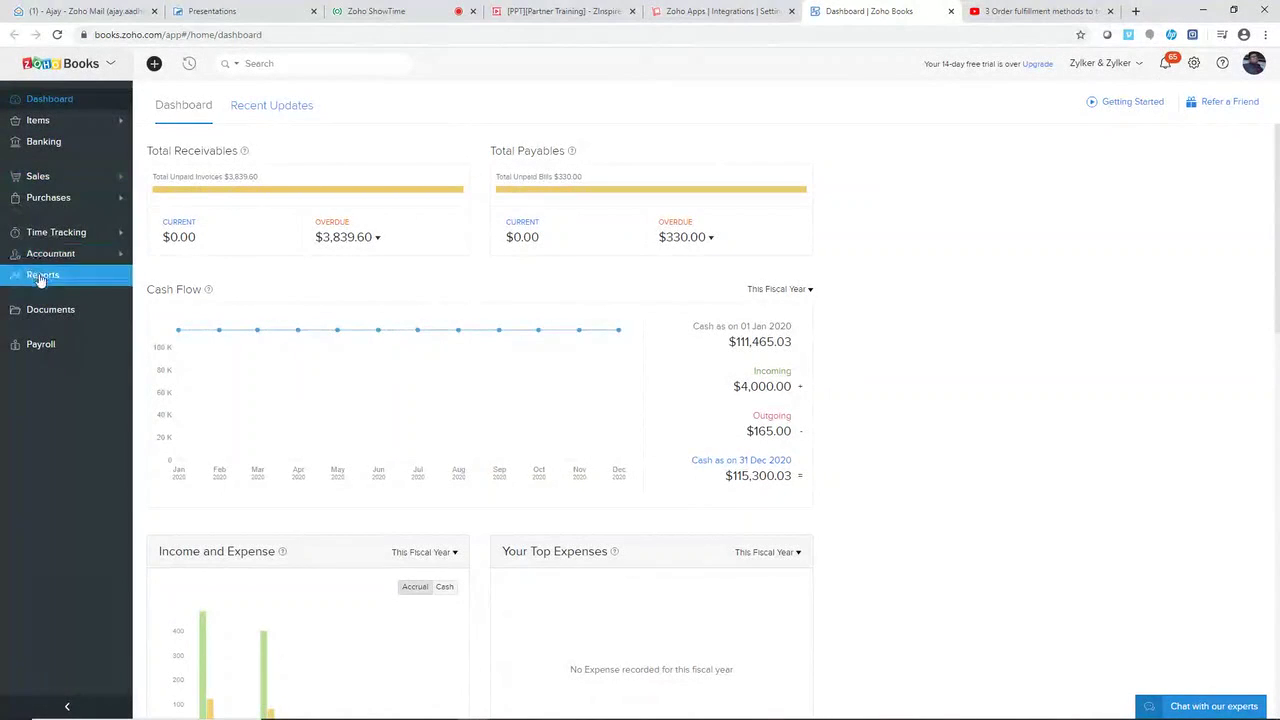
{"action": "left_click", "coordinate": [77, 176]}
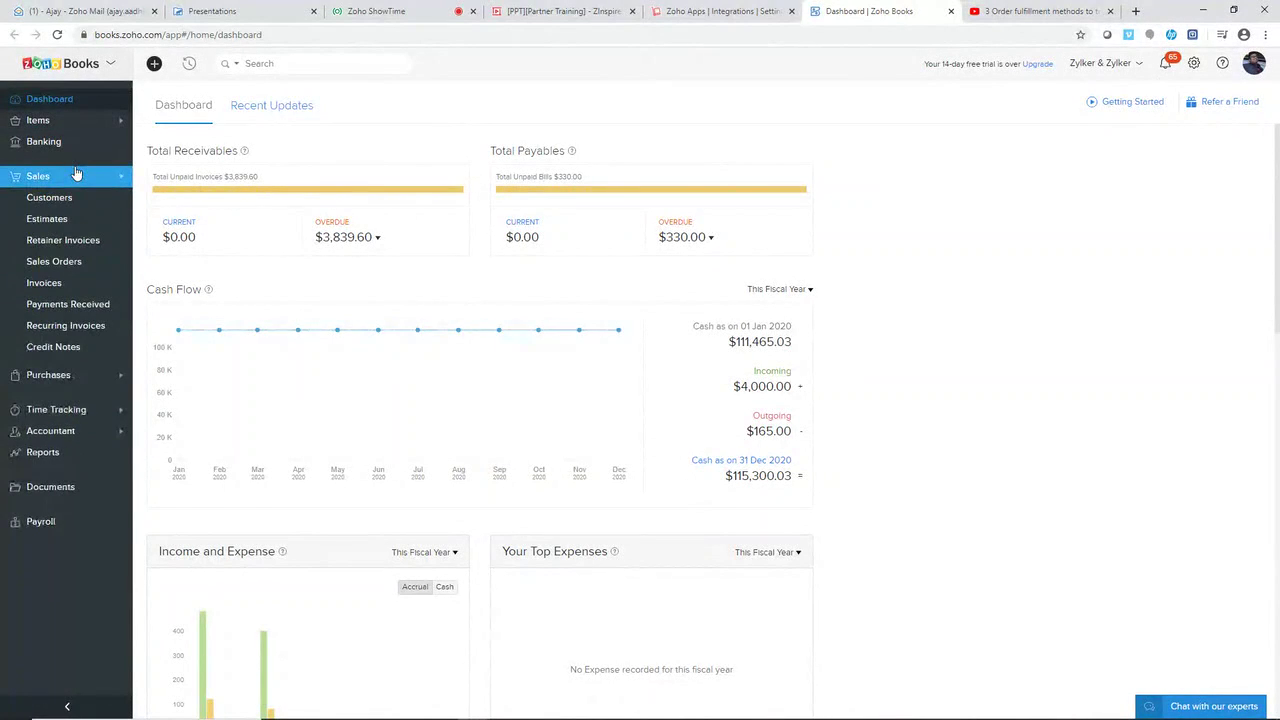
{"action": "left_click", "coordinate": [58, 261]}
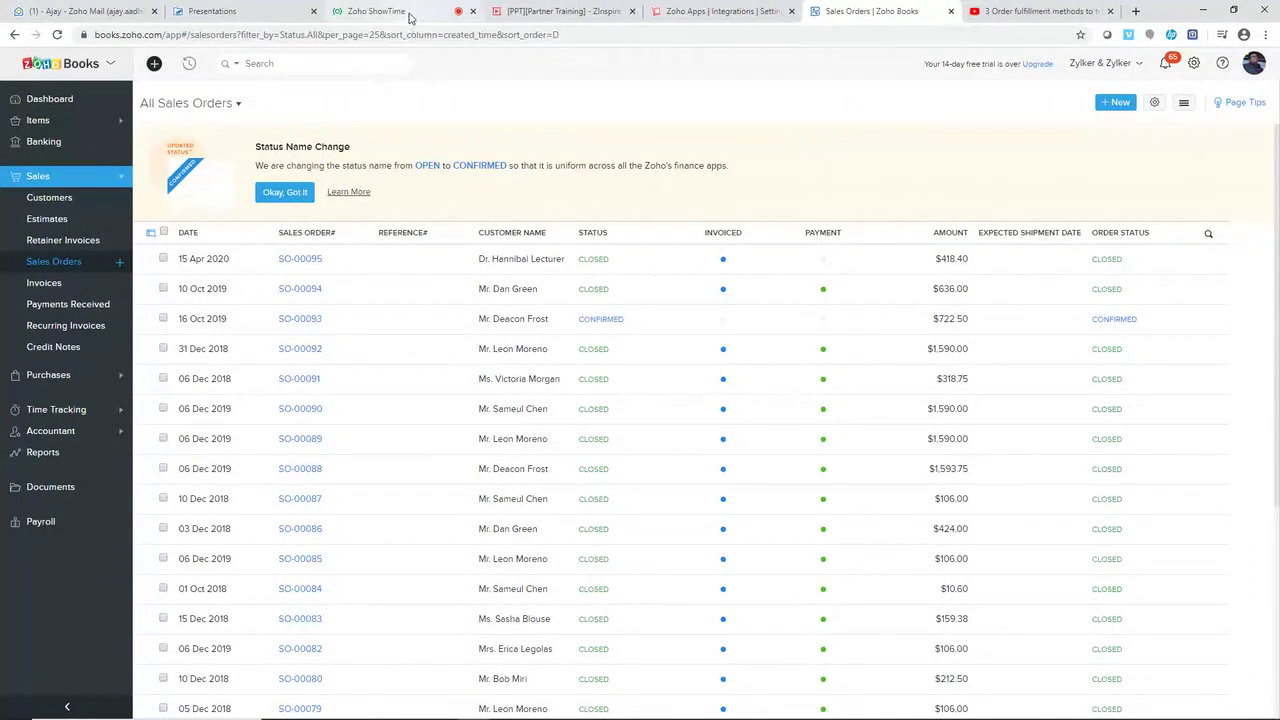
Switch to Zoho Inventory, look through its sales orders and compare them with the sales orders list in Zoho Books
{"action": "left_click", "coordinate": [720, 11]}
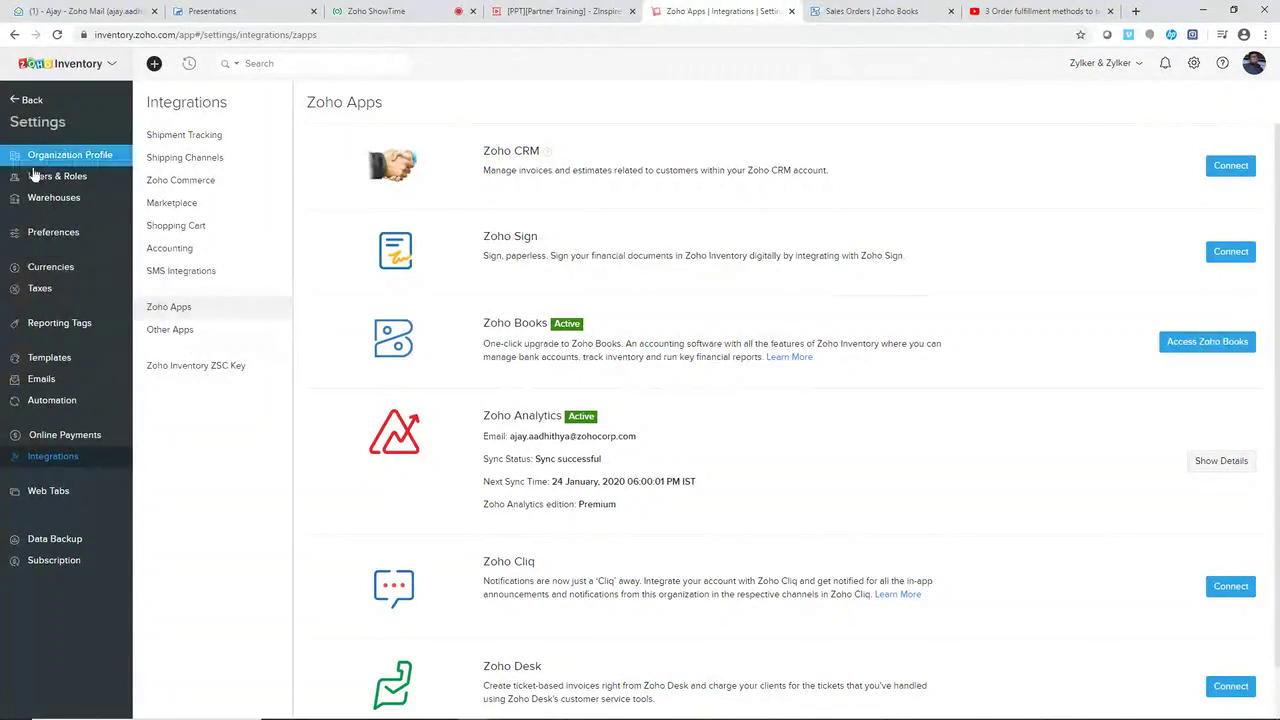
{"action": "left_click", "coordinate": [26, 101]}
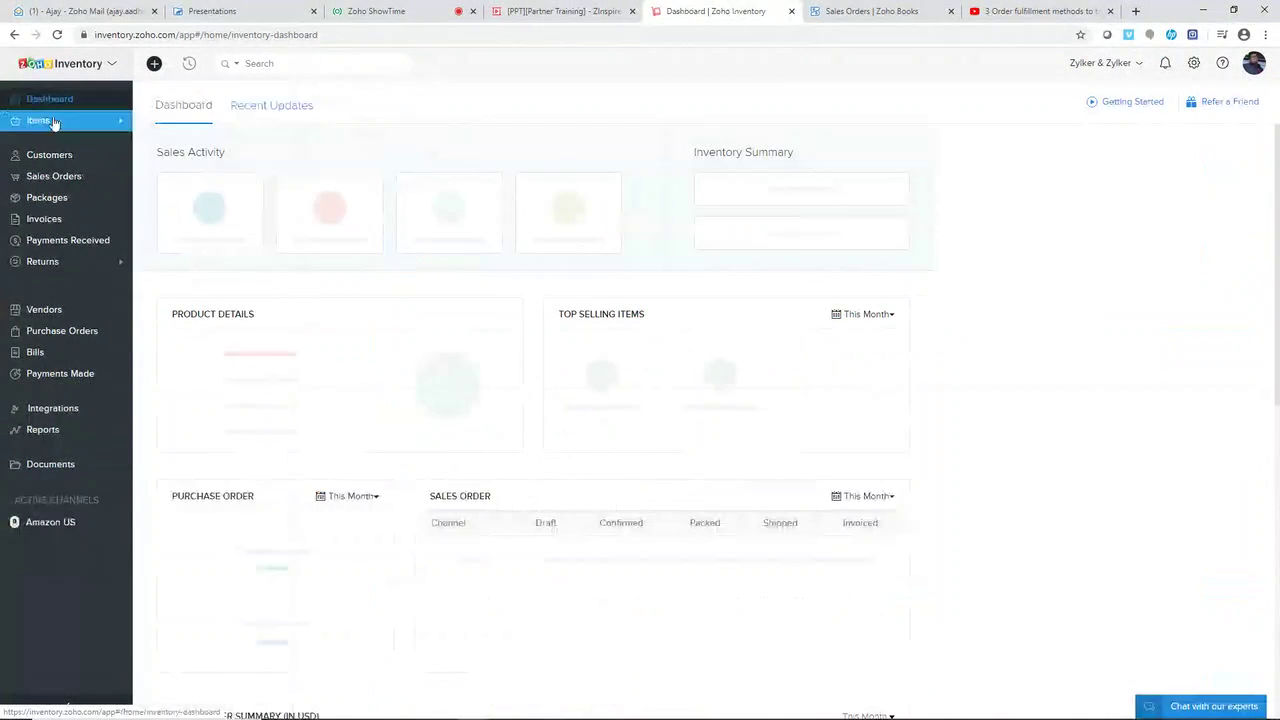
{"action": "left_click", "coordinate": [55, 180]}
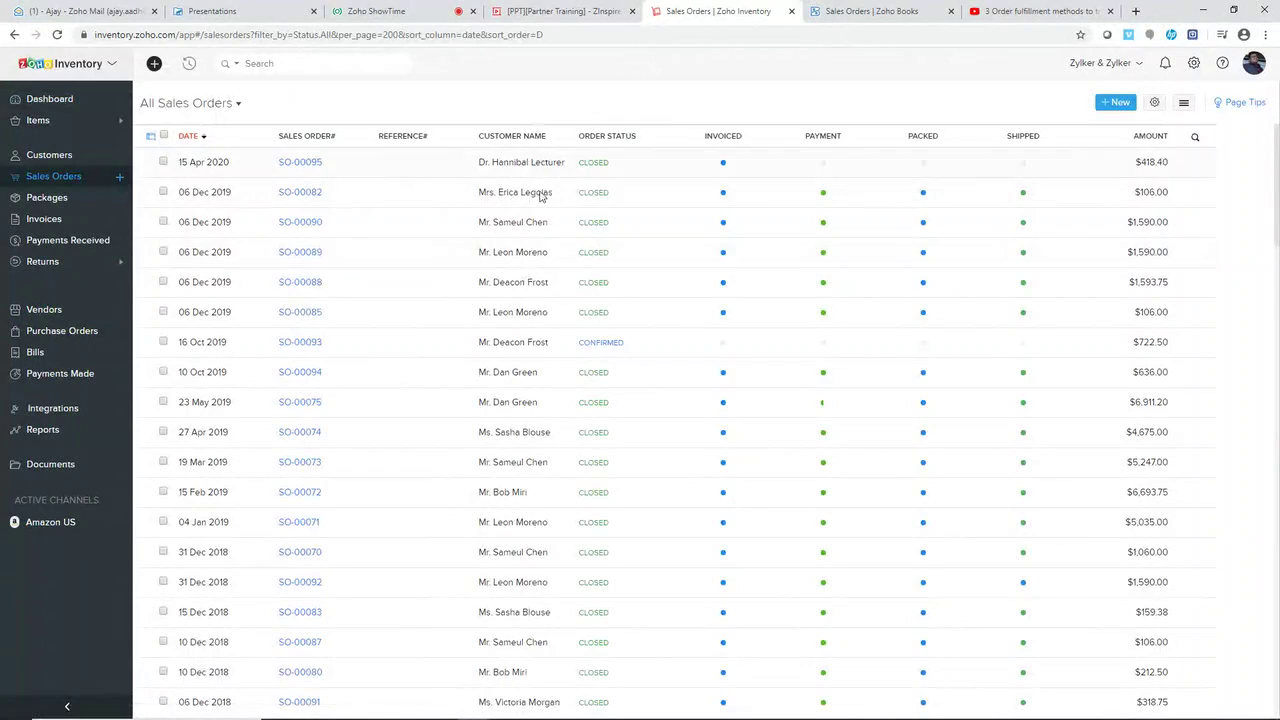
{"action": "scroll", "coordinate": [553, 372], "scroll_direction": "down", "scroll_amount": 10}
{"action": "scroll", "coordinate": [553, 372], "scroll_direction": "down", "scroll_amount": 12}
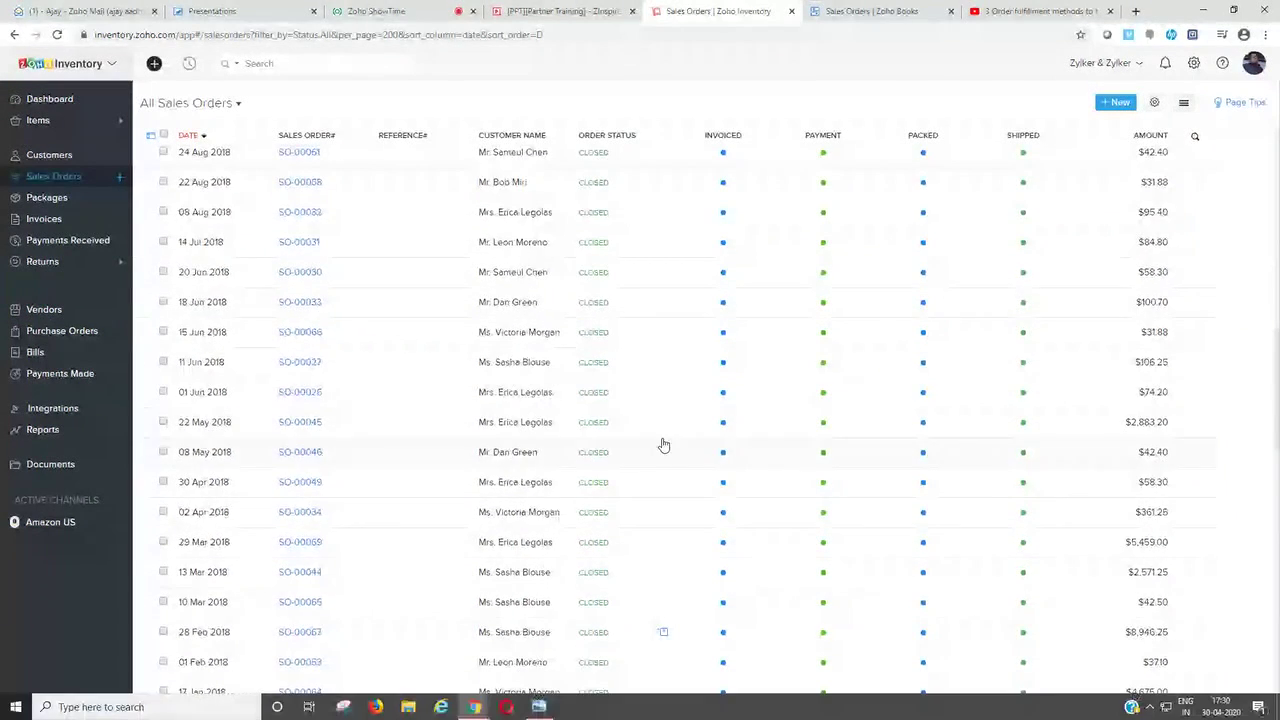
{"action": "left_click", "coordinate": [848, 9]}
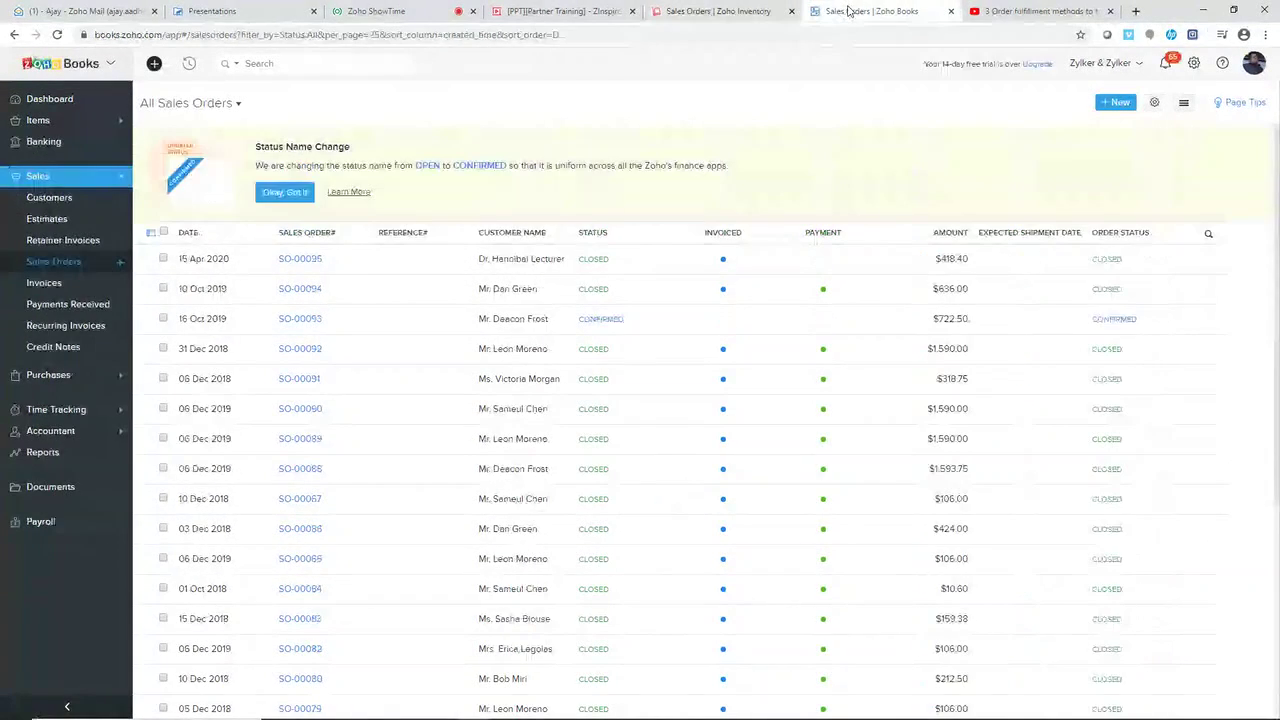
{"action": "scroll", "coordinate": [582, 345], "scroll_direction": "down", "scroll_amount": 3}
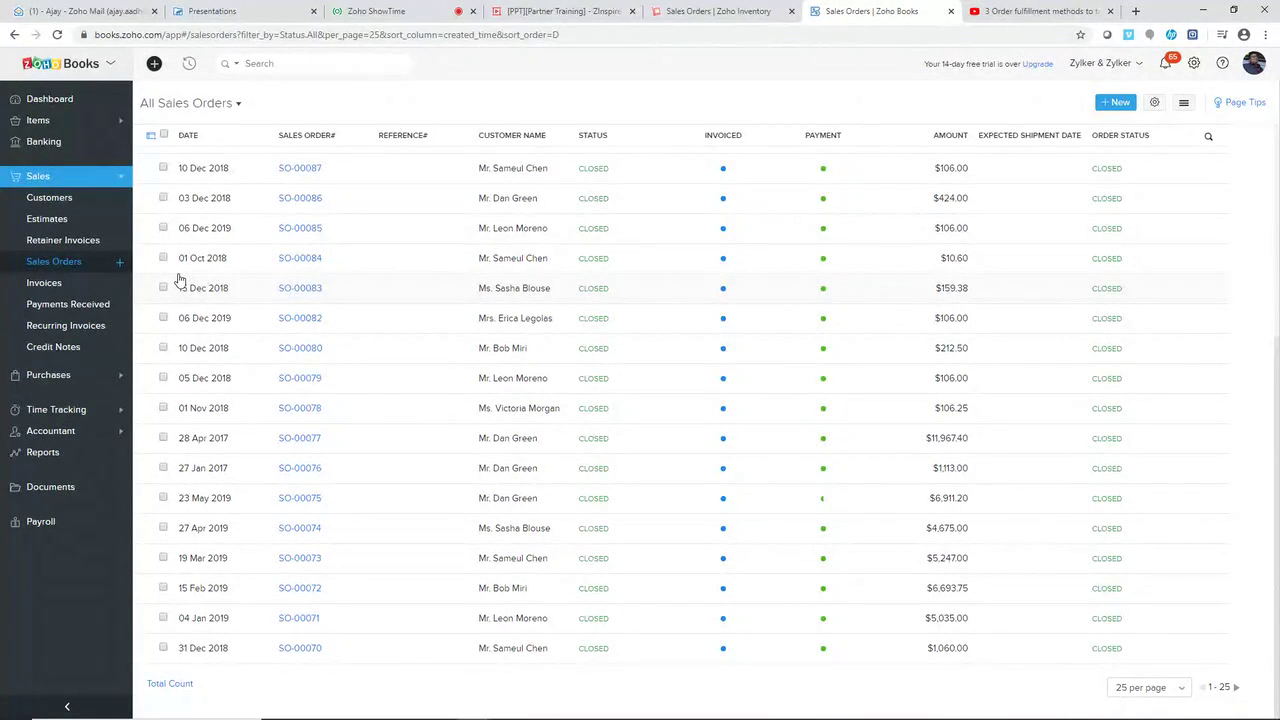
Return to the Zoho Apps integrations in Zoho Inventory and open the Zoho Analytics integration's settings for editing
{"action": "left_click", "coordinate": [684, 8]}
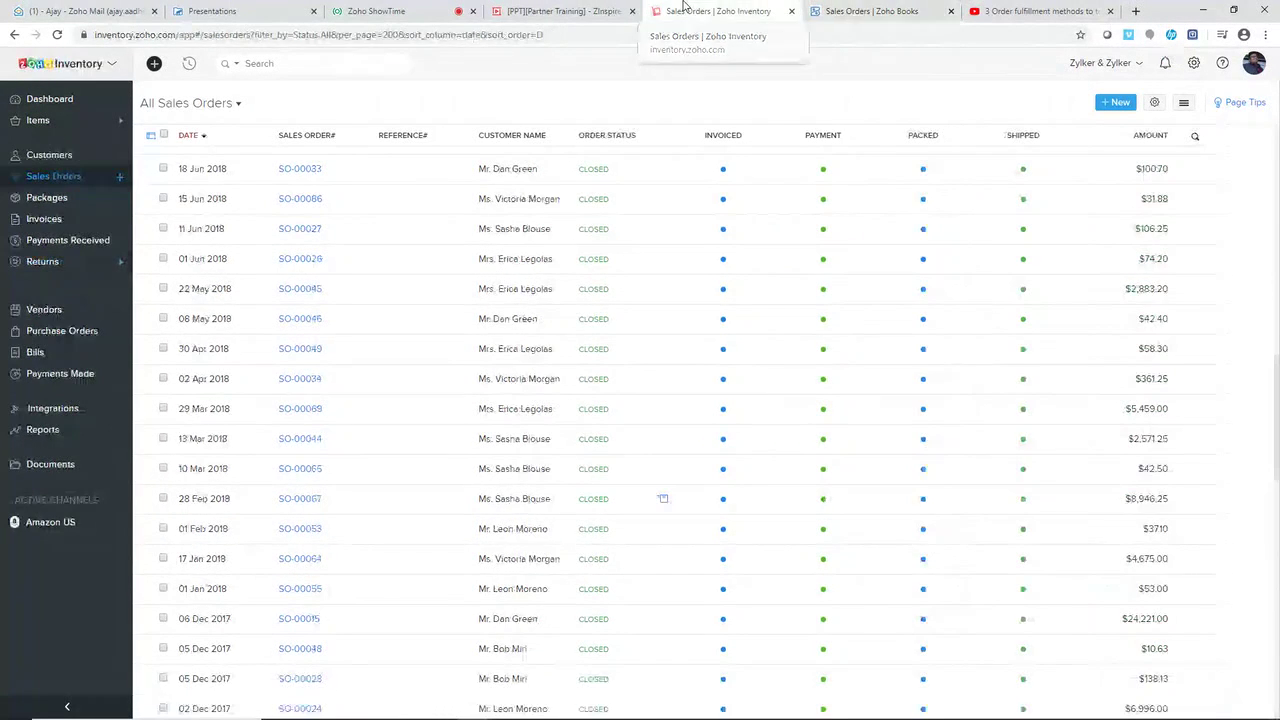
{"action": "left_click", "coordinate": [41, 412]}
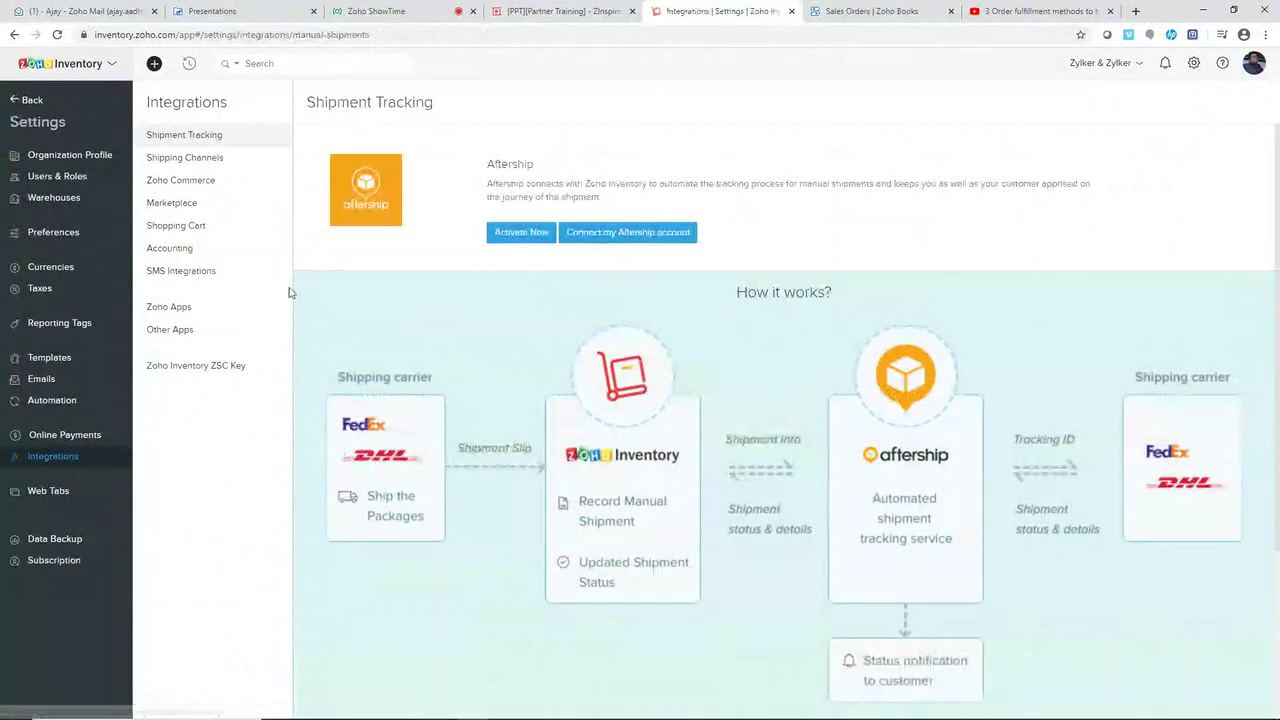
{"action": "left_click", "coordinate": [171, 310]}
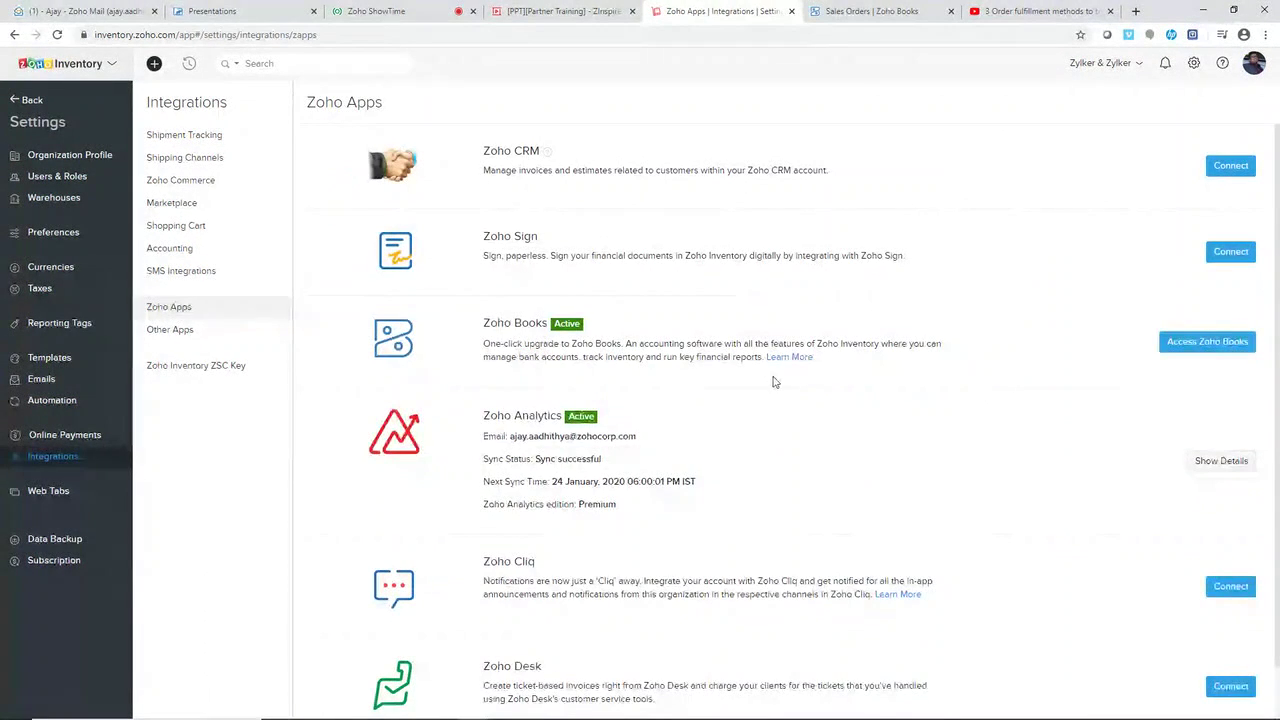
{"action": "left_click", "coordinate": [1238, 465]}
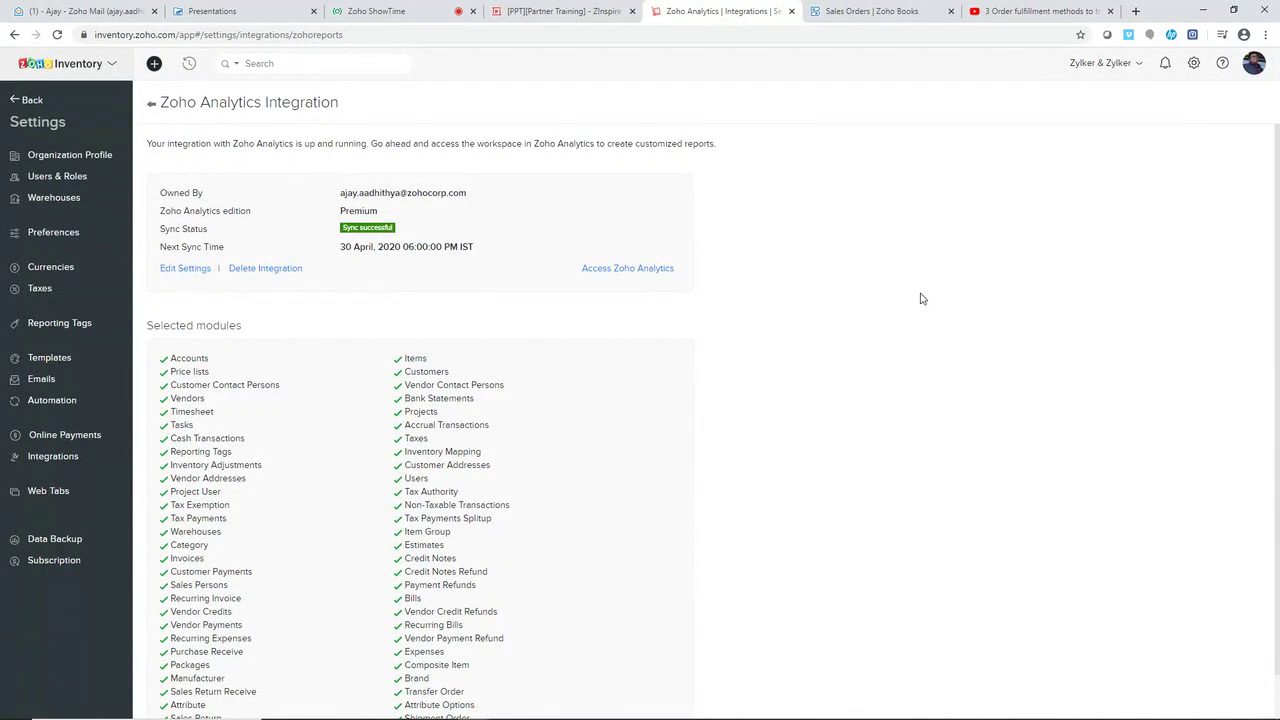
{"action": "left_click", "coordinate": [196, 273]}
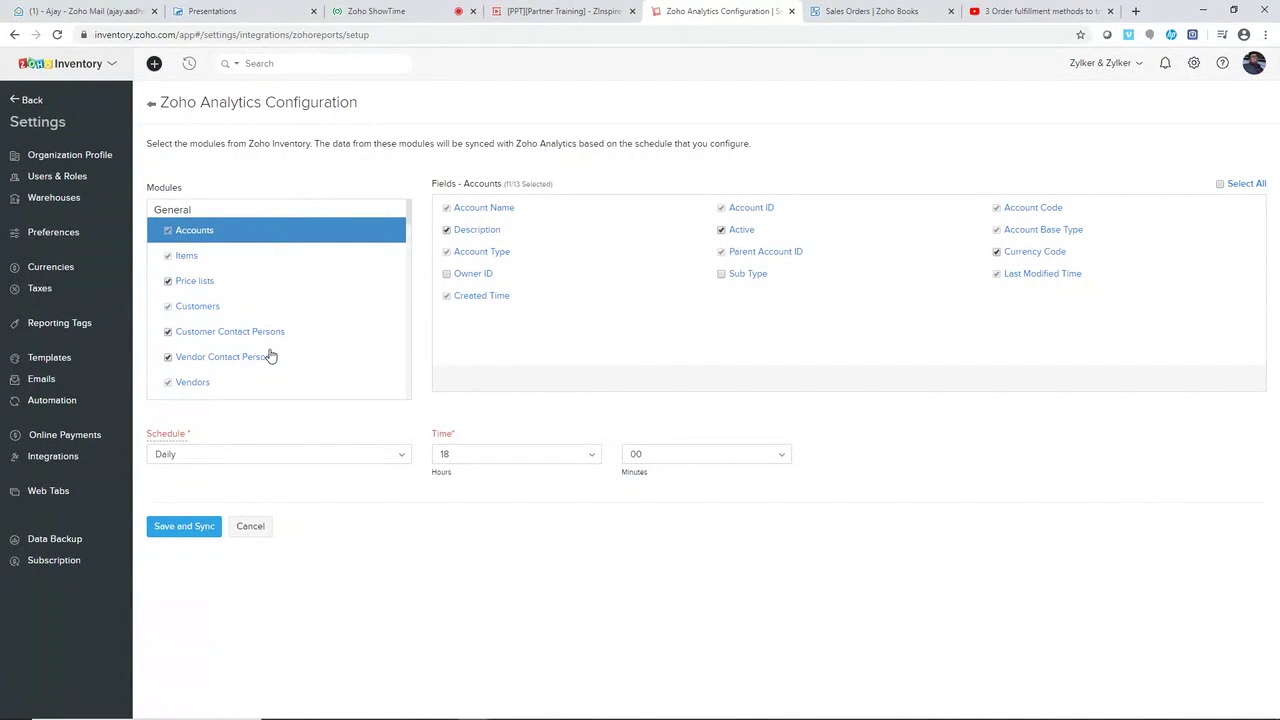
Inspect the sync fields of the Accrual Transactions, Inventory Adjustments and Vendor Credit Refunds modules
{"action": "scroll", "coordinate": [270, 356], "scroll_direction": "down", "scroll_amount": 5}
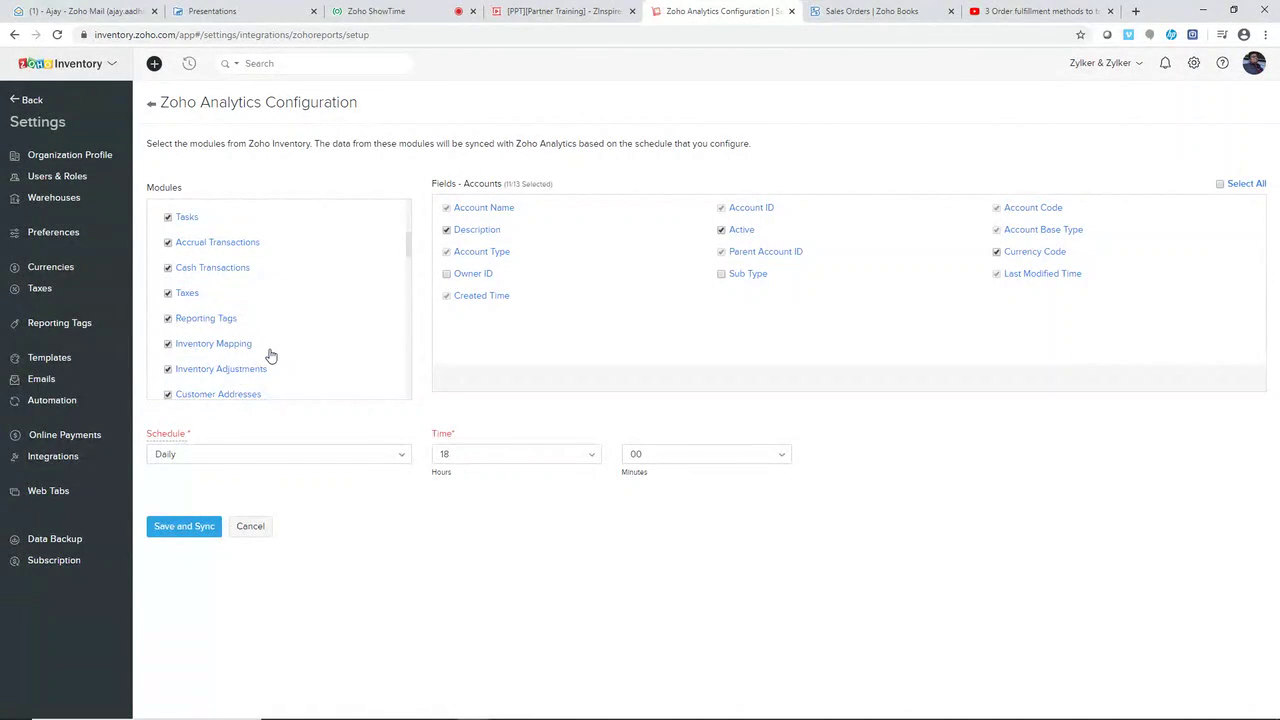
{"action": "left_click", "coordinate": [196, 245]}
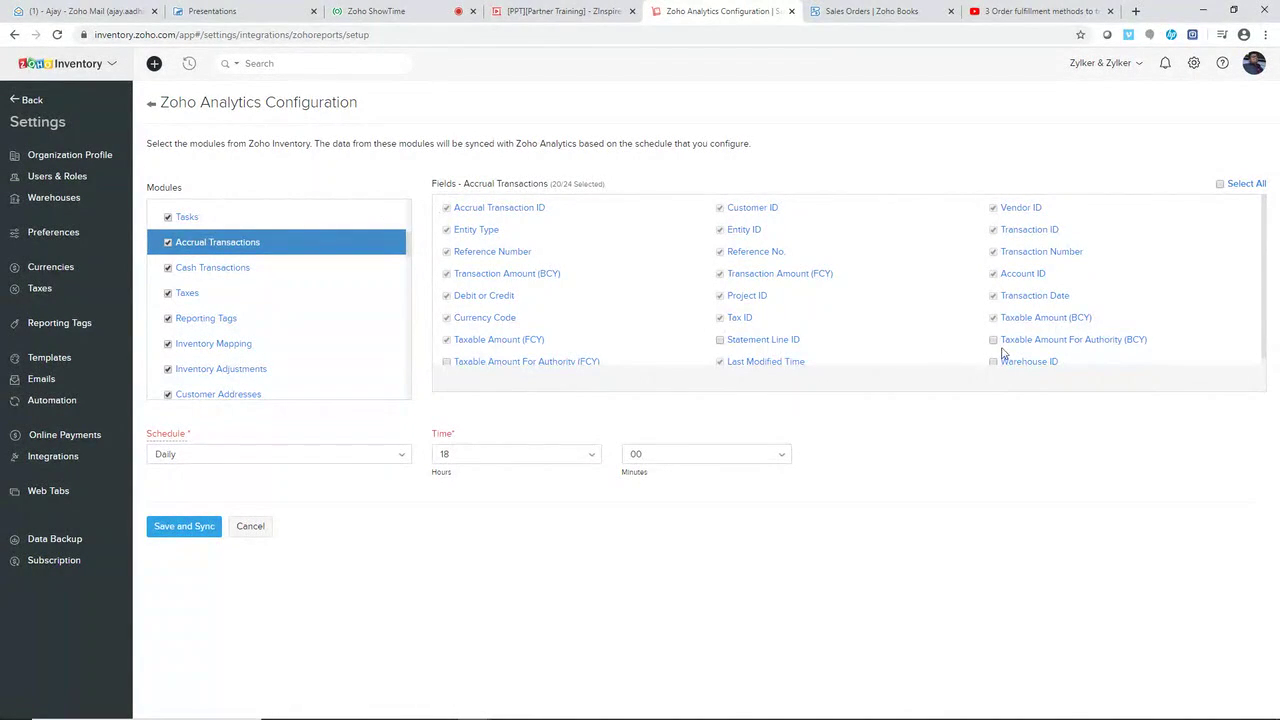
{"action": "scroll", "coordinate": [1050, 260], "scroll_direction": "down", "scroll_amount": 1}
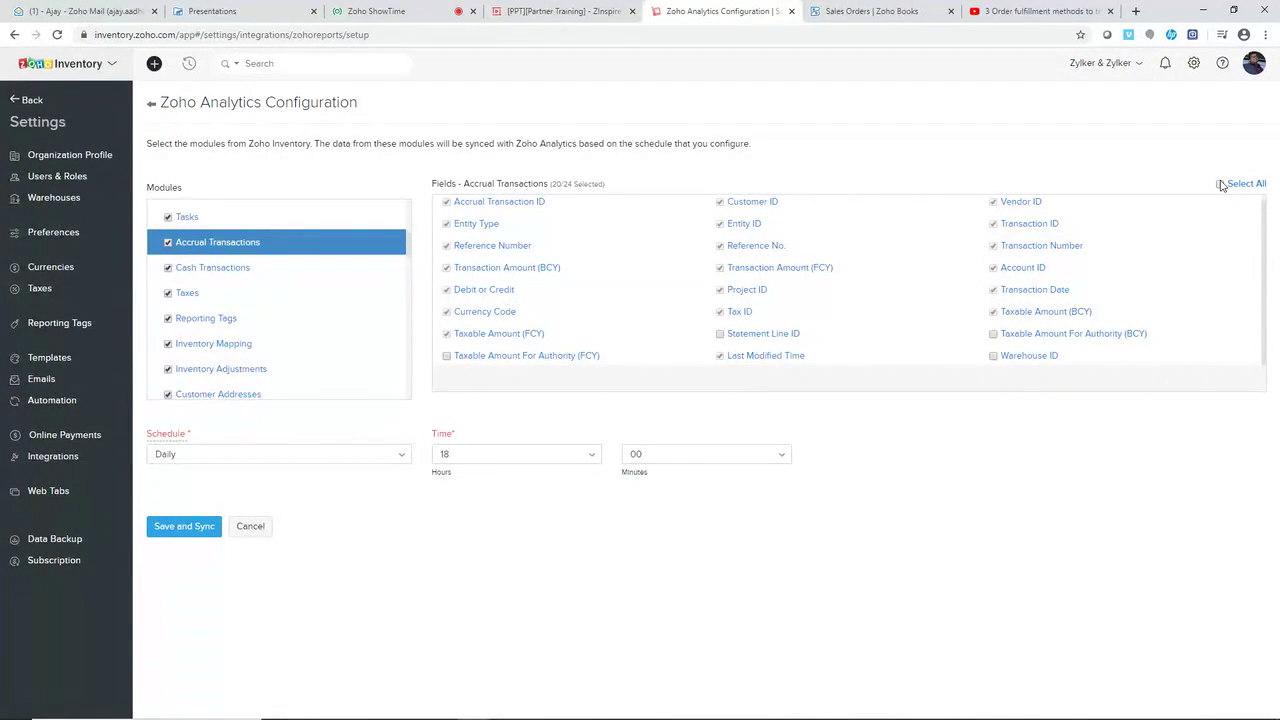
{"action": "left_click", "coordinate": [270, 372]}
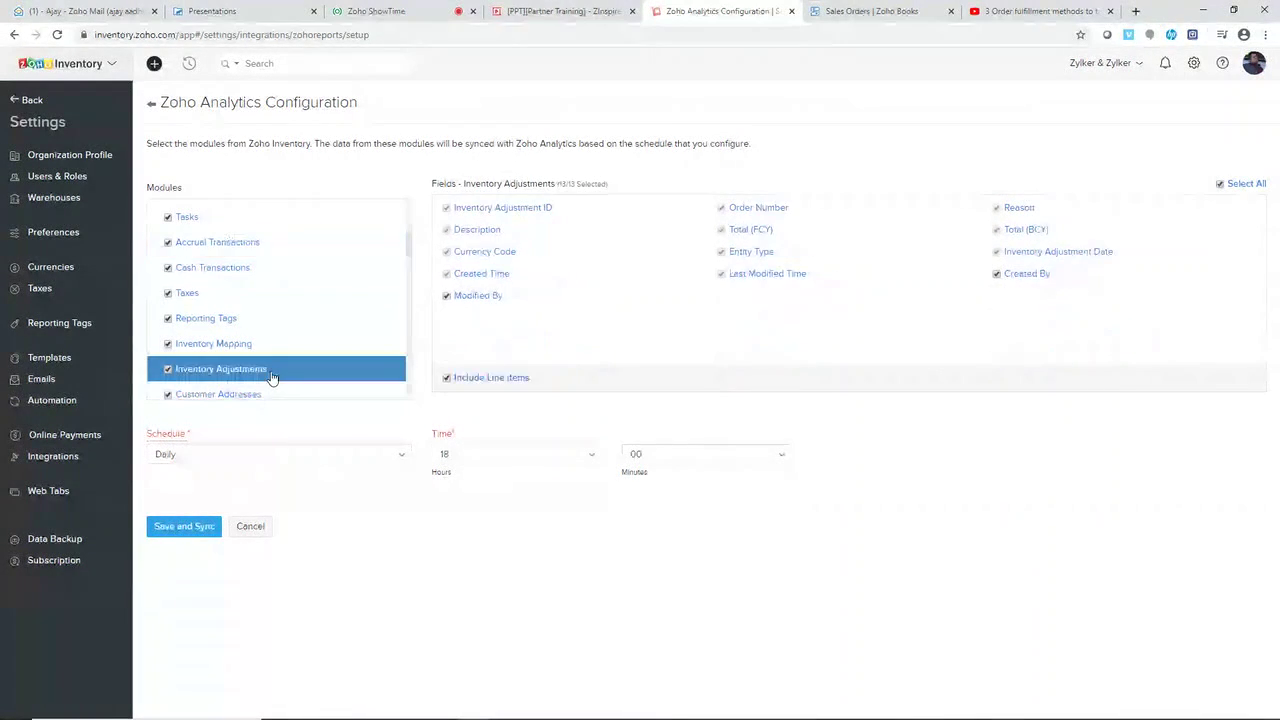
{"action": "scroll", "coordinate": [273, 340], "scroll_direction": "down", "scroll_amount": 10}
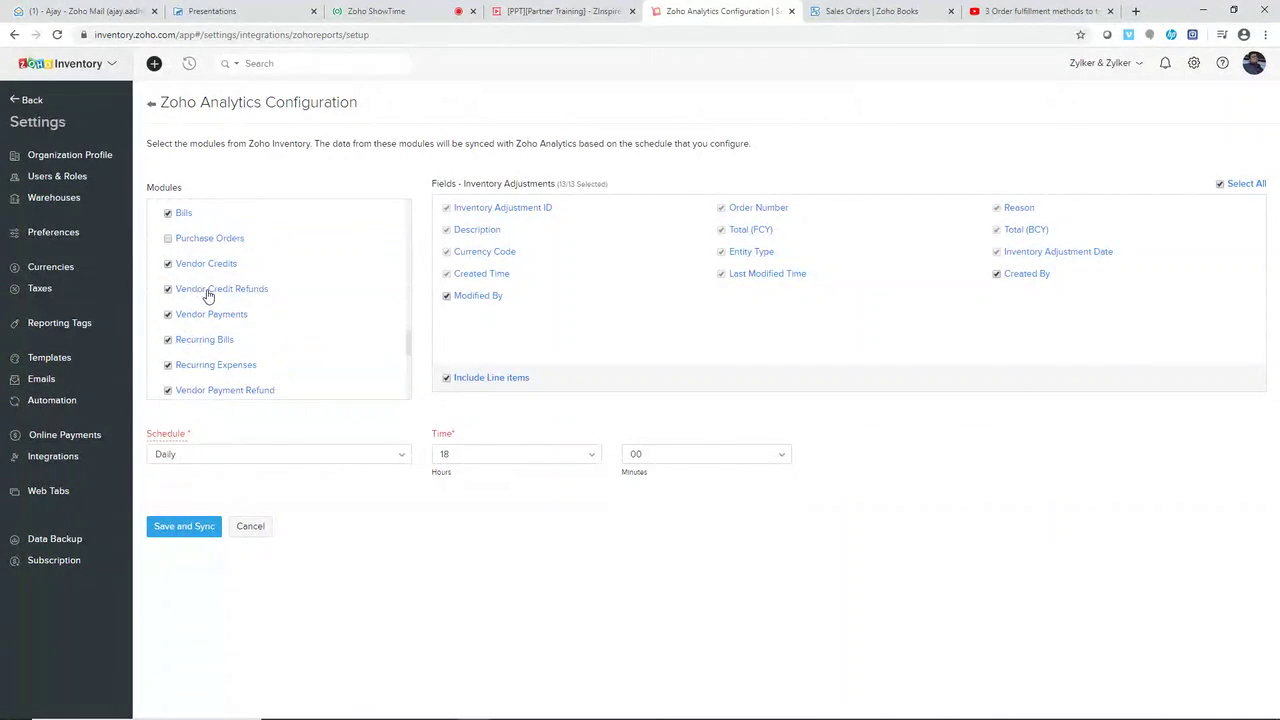
{"action": "left_click", "coordinate": [208, 296]}
Examine the modules available for Zoho Analytics sync across the General, Sales, Purchases, Expense and Inventory groups
{"action": "scroll", "coordinate": [243, 300], "scroll_direction": "up", "scroll_amount": 10}
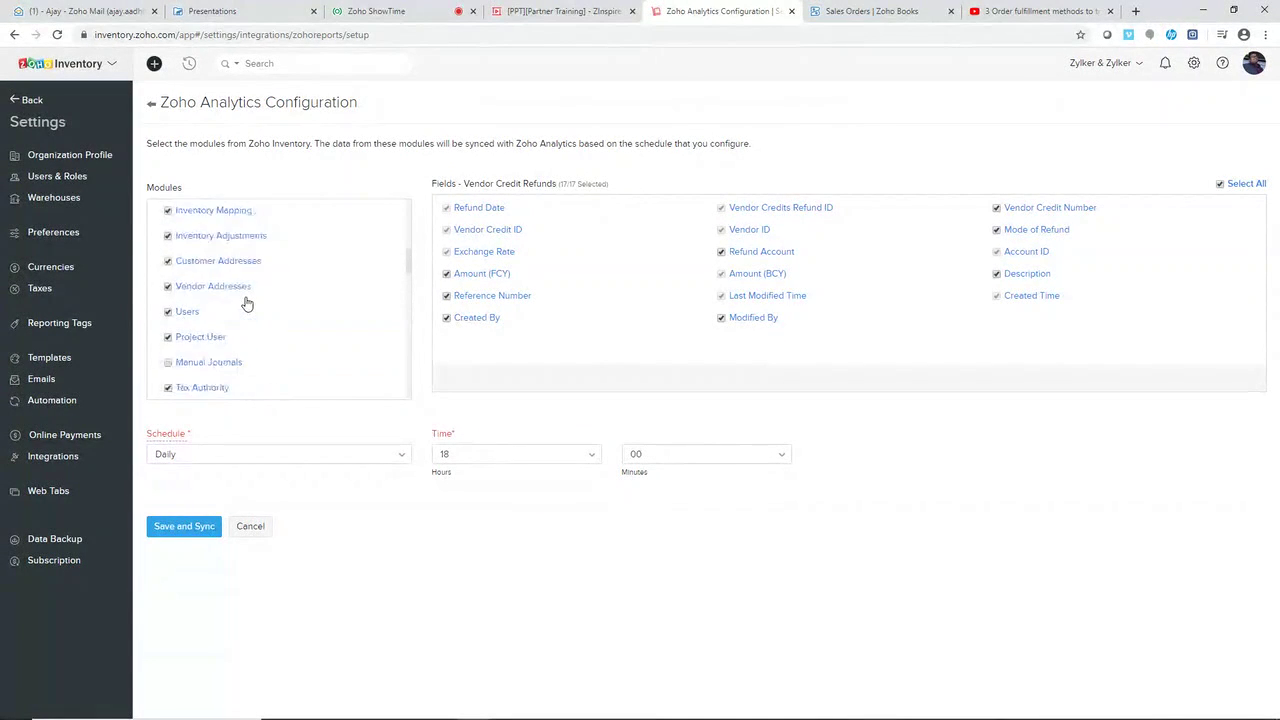
{"action": "scroll", "coordinate": [247, 303], "scroll_direction": "down", "scroll_amount": 5}
{"action": "scroll", "coordinate": [247, 303], "scroll_direction": "up", "scroll_amount": 10}
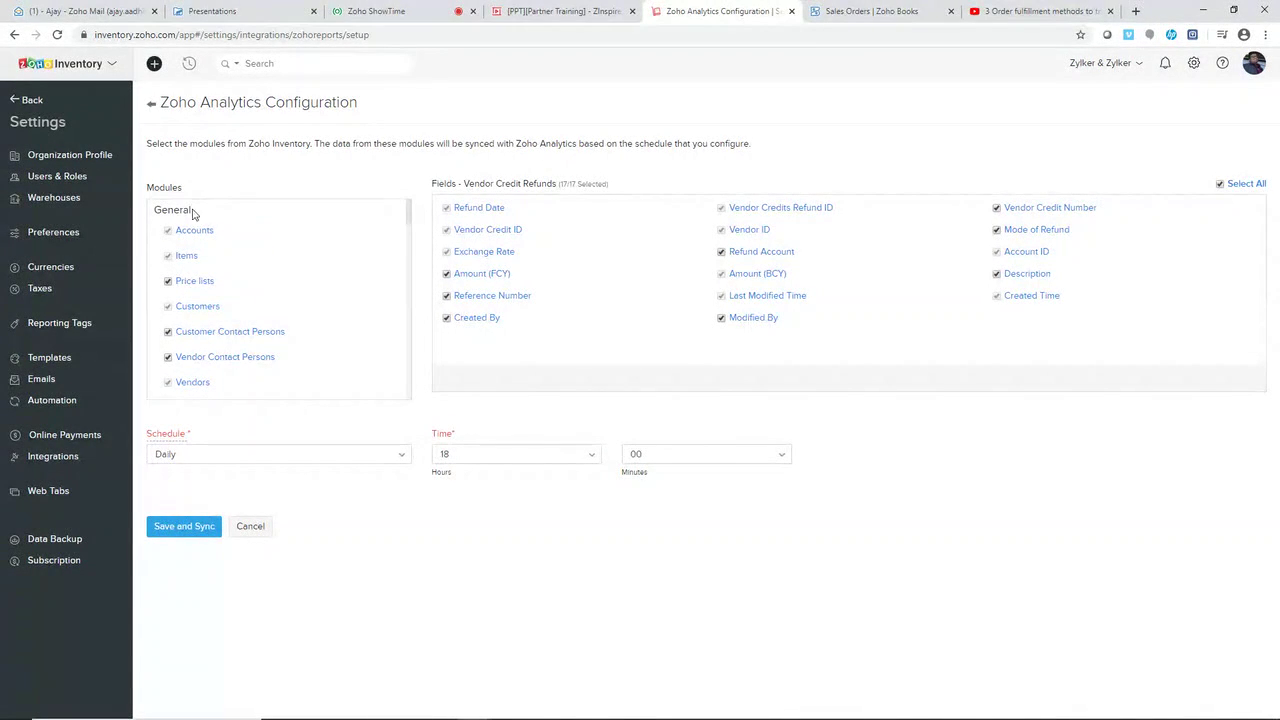
{"action": "scroll", "coordinate": [176, 218], "scroll_direction": "down", "scroll_amount": 12}
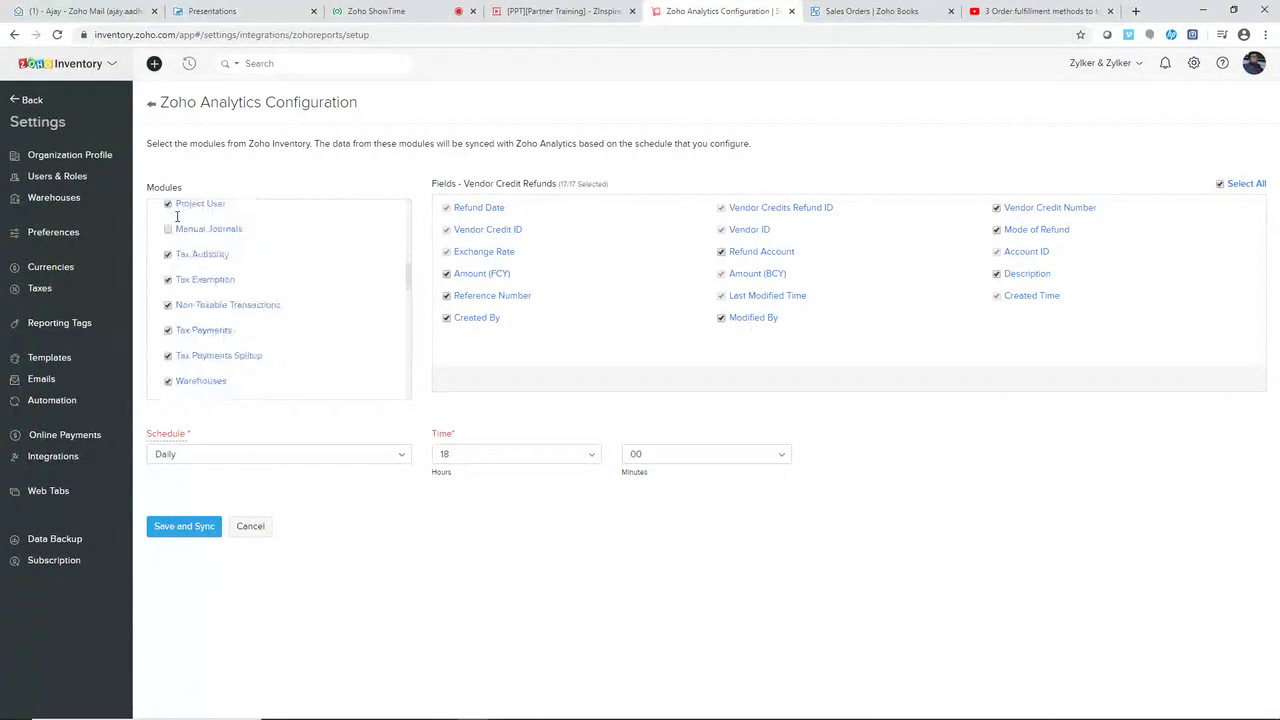
{"action": "scroll", "coordinate": [178, 217], "scroll_direction": "down", "scroll_amount": 3}
{"action": "scroll", "coordinate": [188, 228], "scroll_direction": "up", "scroll_amount": 2}
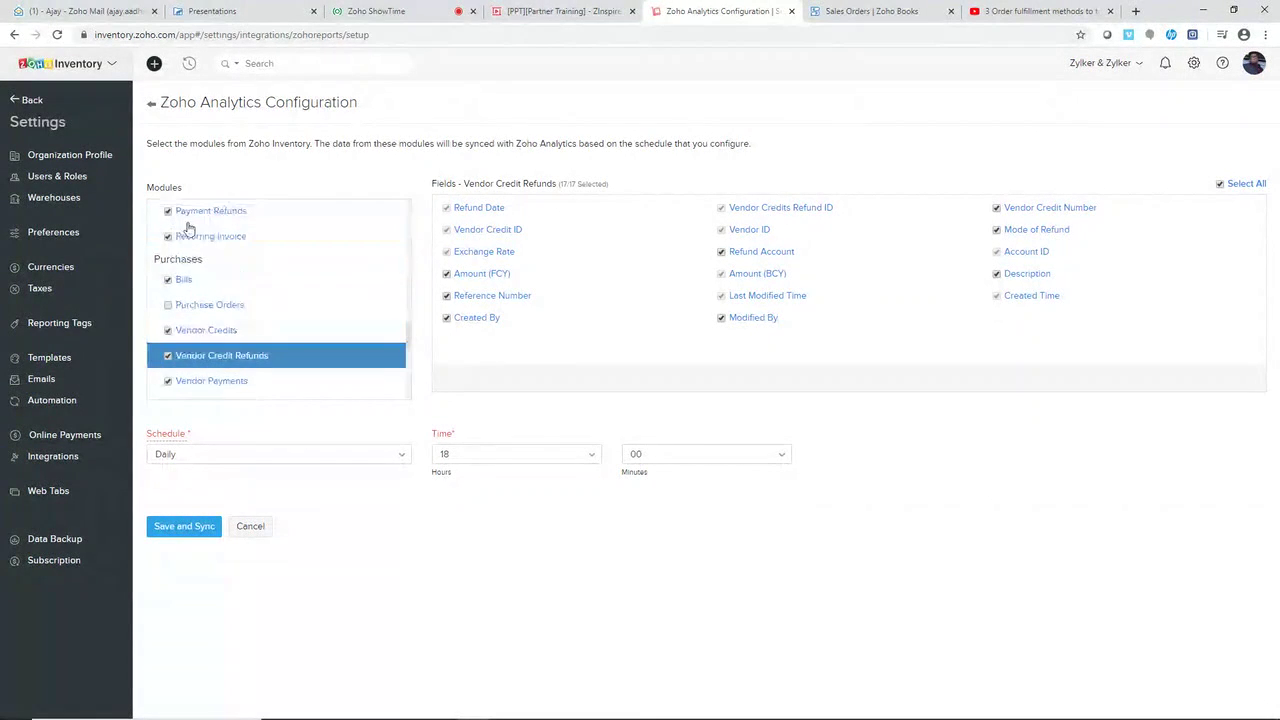
{"action": "scroll", "coordinate": [180, 260], "scroll_direction": "down", "scroll_amount": 10}
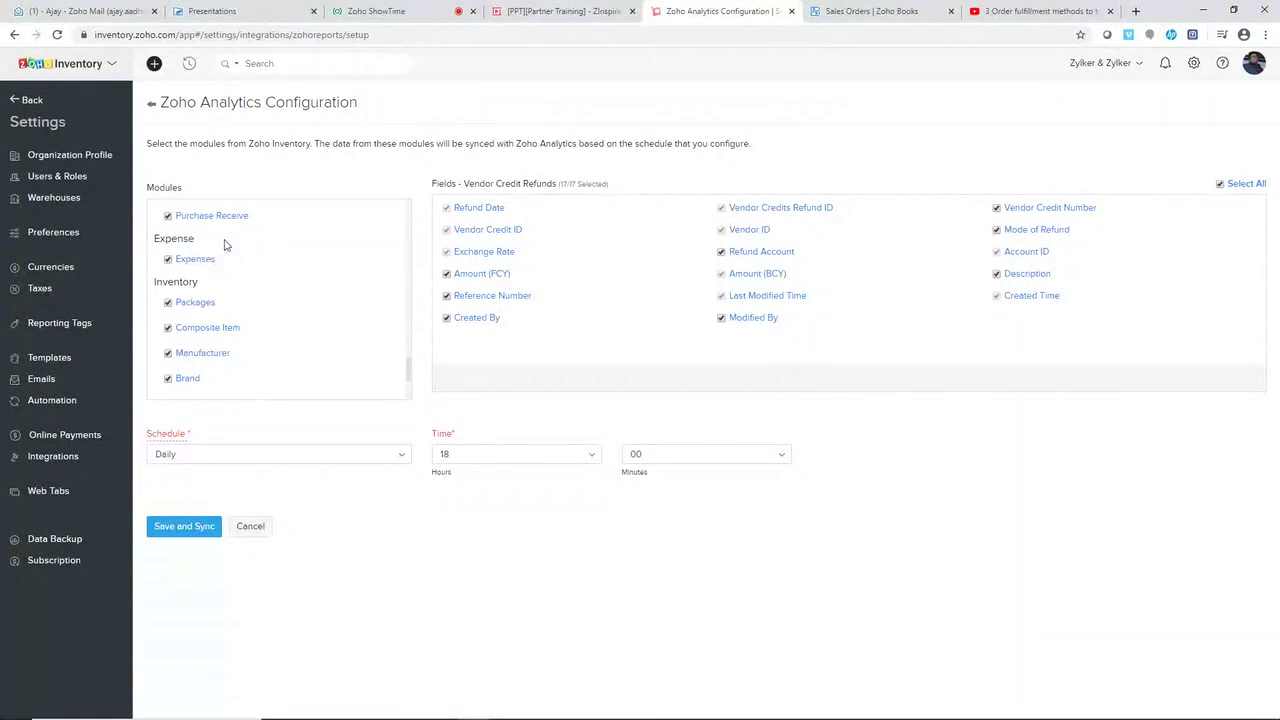
{"action": "scroll", "coordinate": [195, 240], "scroll_direction": "up", "scroll_amount": 2}
{"action": "scroll", "coordinate": [205, 250], "scroll_direction": "up", "scroll_amount": 3}
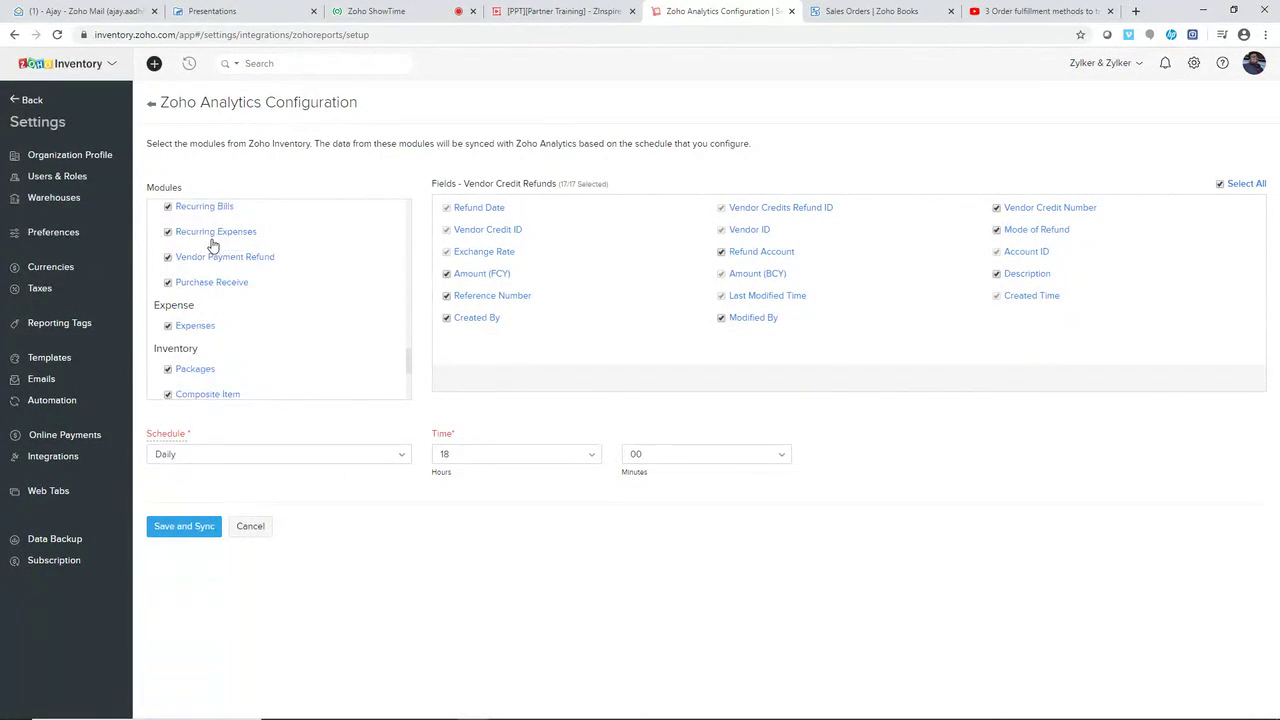
{"action": "scroll", "coordinate": [253, 320], "scroll_direction": "up", "scroll_amount": 8}
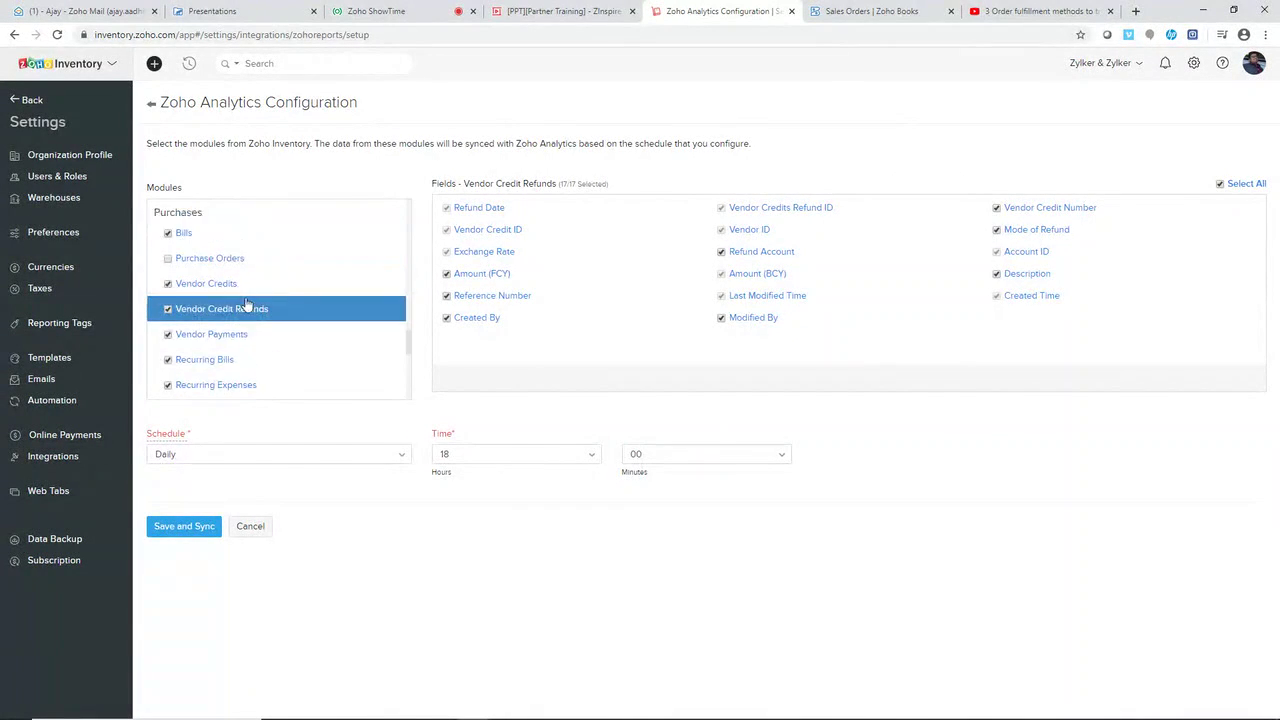
{"action": "scroll", "coordinate": [247, 304], "scroll_direction": "down", "scroll_amount": 5}
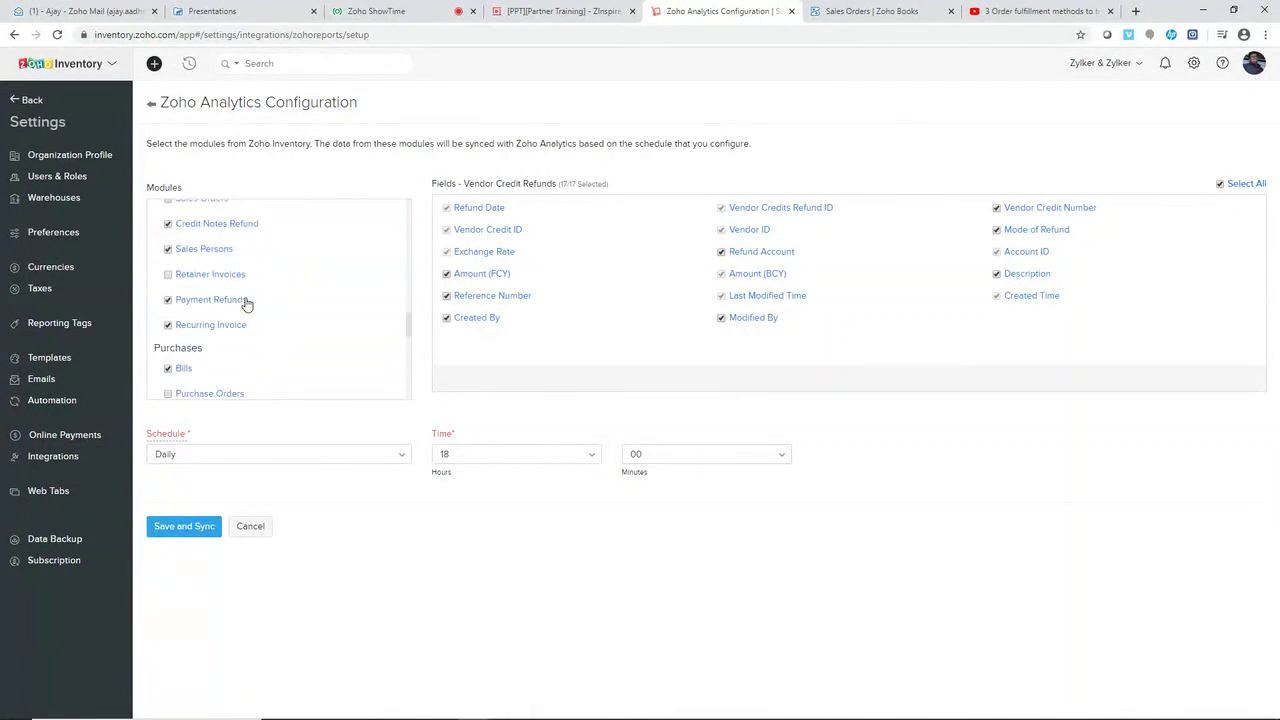
{"action": "scroll", "coordinate": [247, 304], "scroll_direction": "down", "scroll_amount": 1}
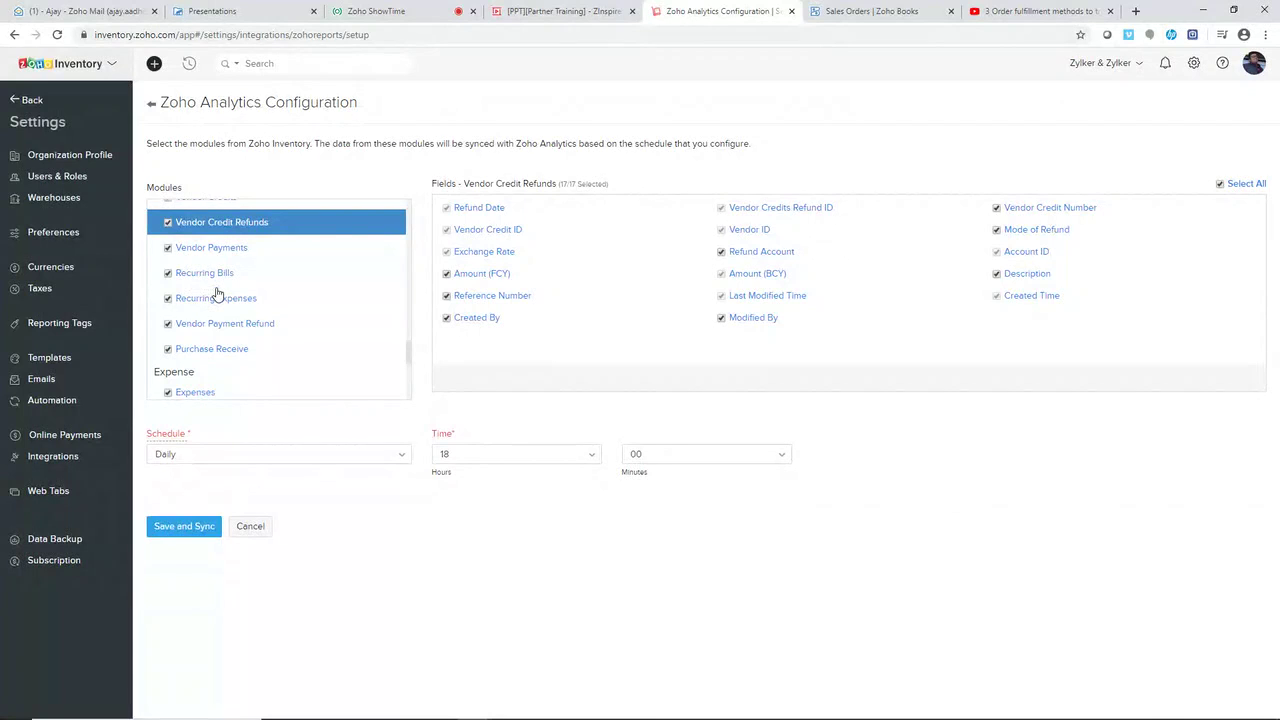
{"action": "scroll", "coordinate": [218, 292], "scroll_direction": "down", "scroll_amount": 5}
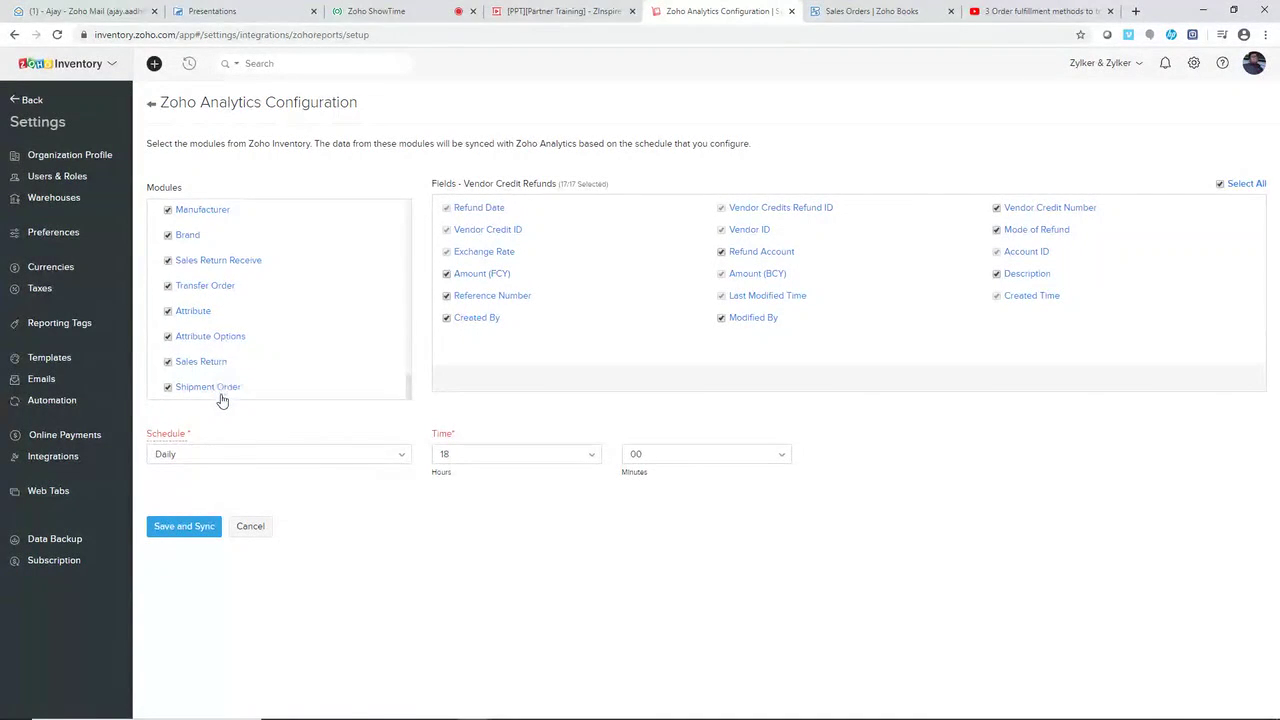
{"action": "scroll", "coordinate": [286, 362], "scroll_direction": "up", "scroll_amount": 8}
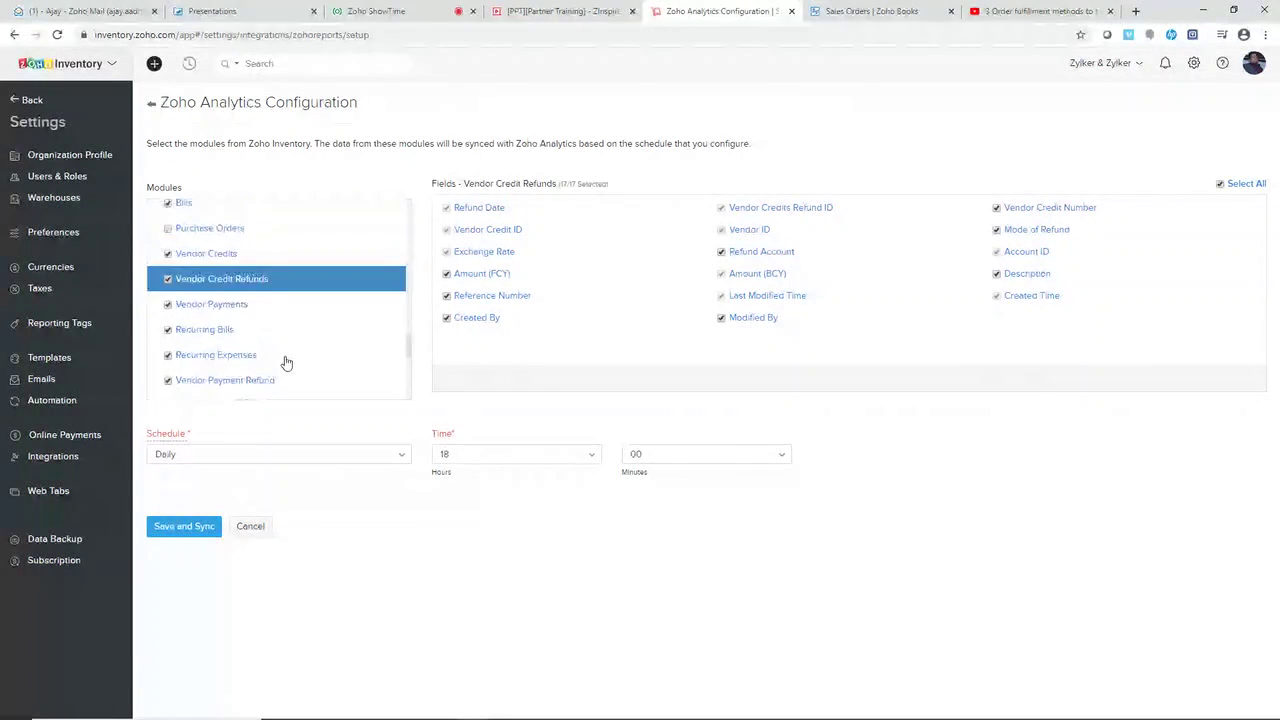
Check the sync schedule options and leave the Zoho Analytics configuration and the settings without saving
{"action": "left_click", "coordinate": [394, 454]}
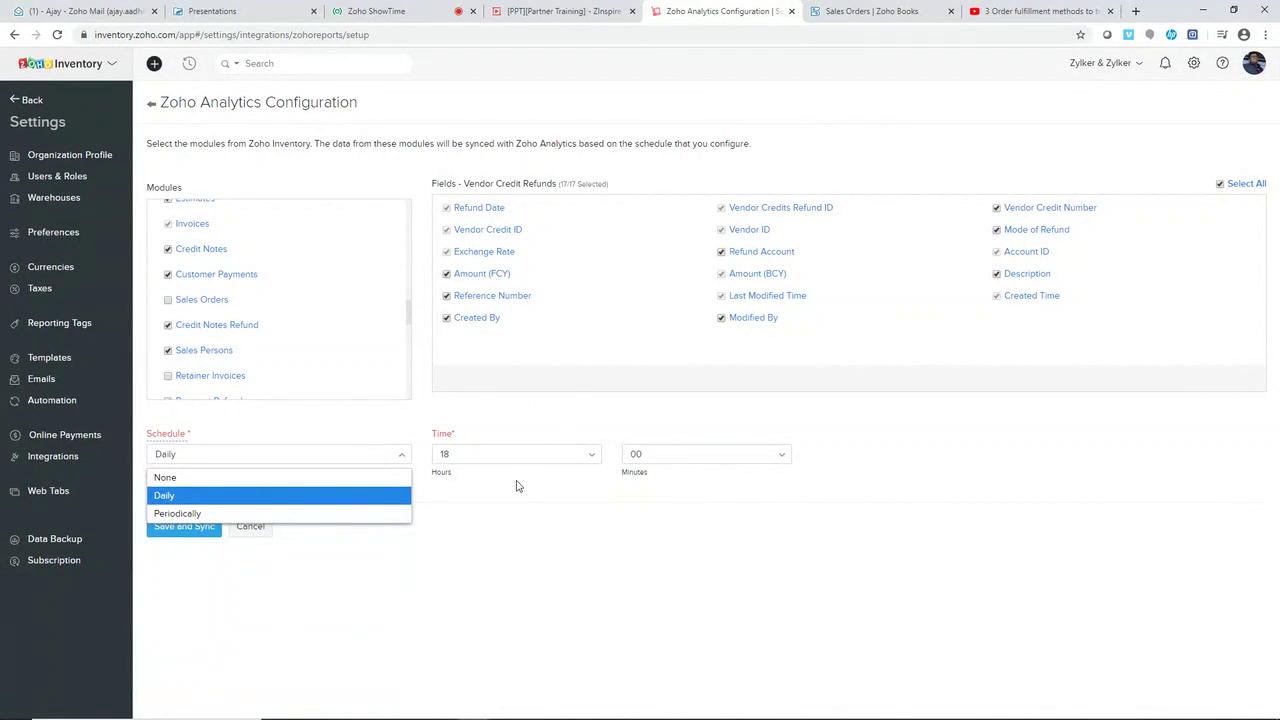
{"action": "left_click", "coordinate": [525, 544]}
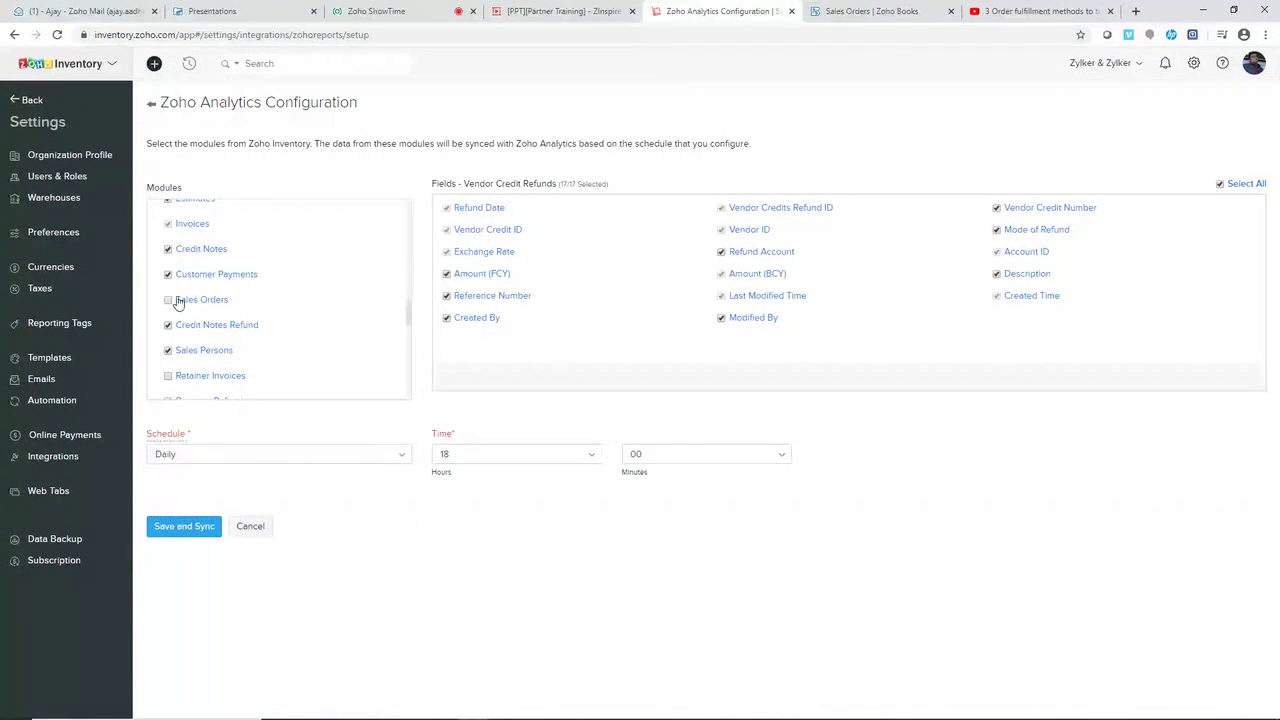
{"action": "left_click", "coordinate": [22, 100]}
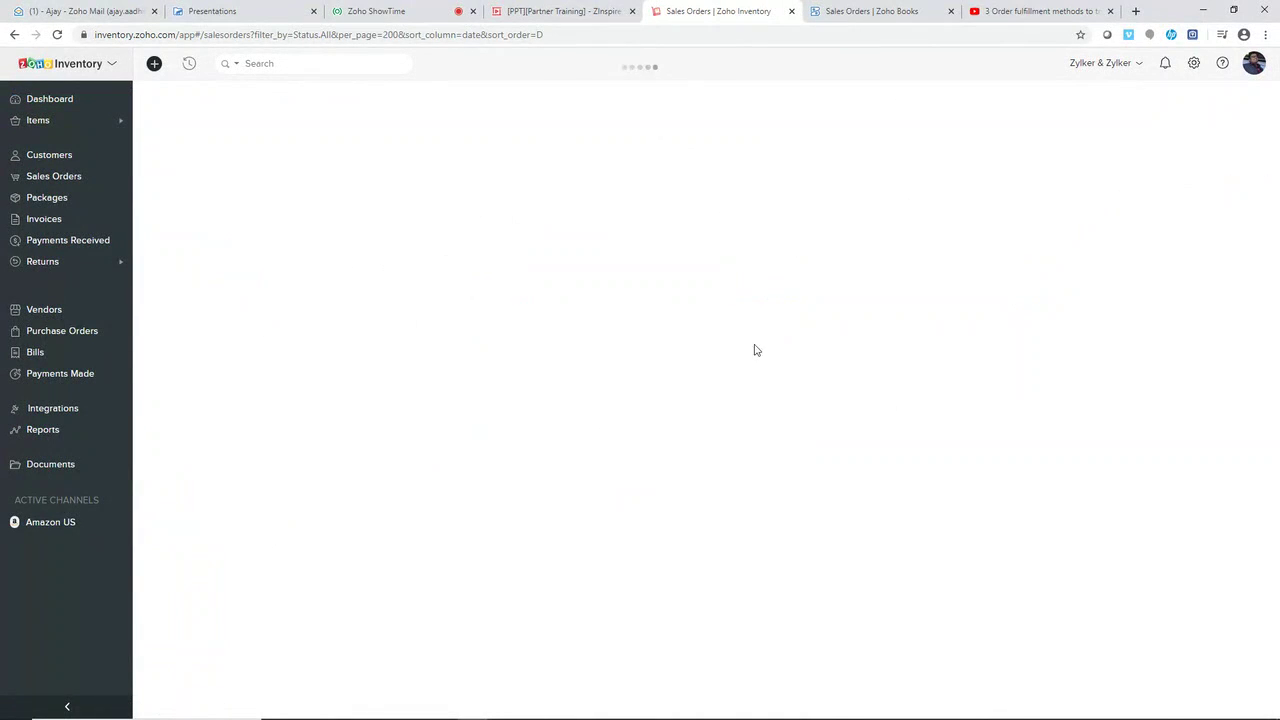
Open the Zoho Analytics integration's details from the Zoho Apps integrations and switch to its linked Zoho Analytics workspace
{"action": "left_click", "coordinate": [50, 407]}
{"action": "left_click", "coordinate": [166, 306]}
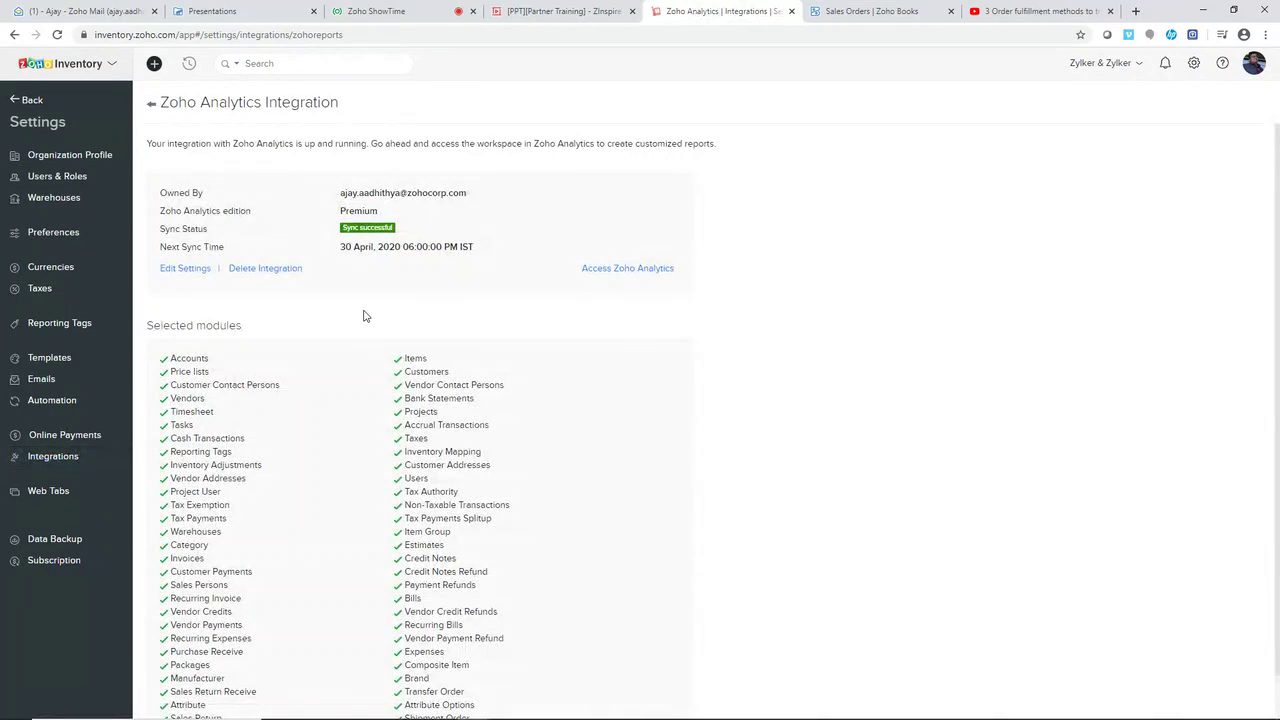
{"action": "left_click", "coordinate": [599, 276]}
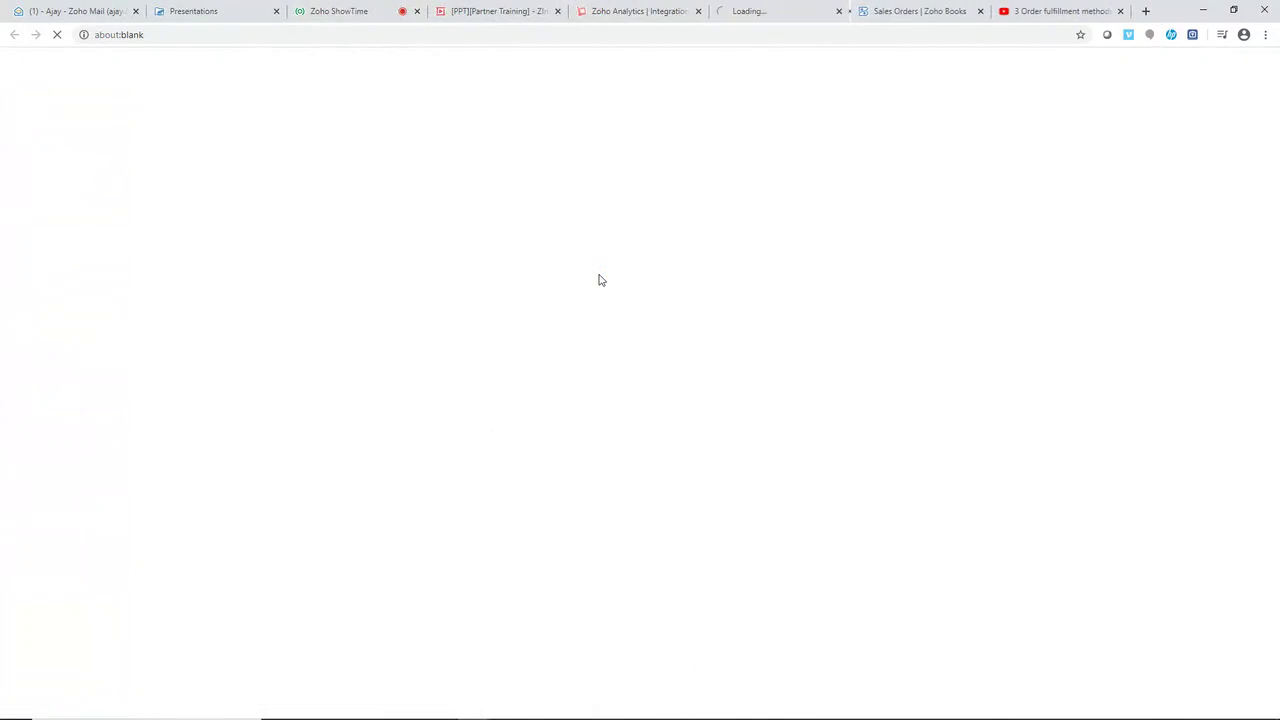
{"action": "left_click", "coordinate": [783, 11]}
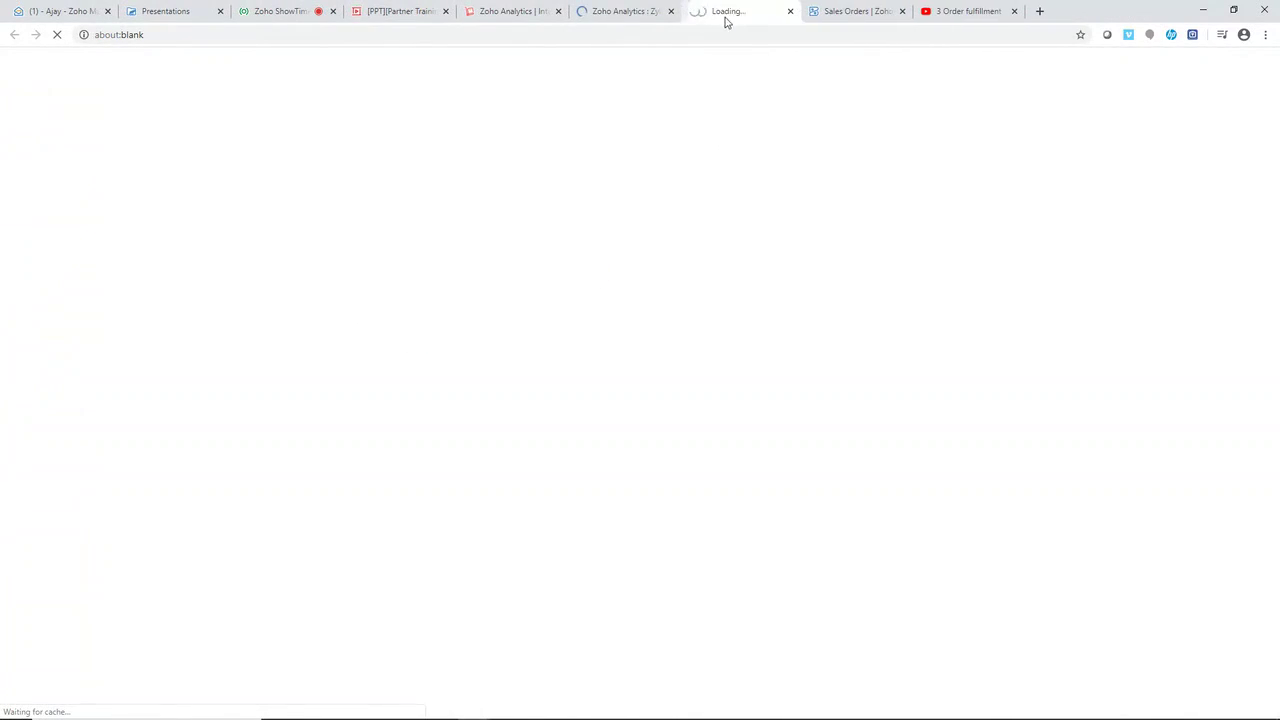
{"action": "left_click", "coordinate": [671, 11]}
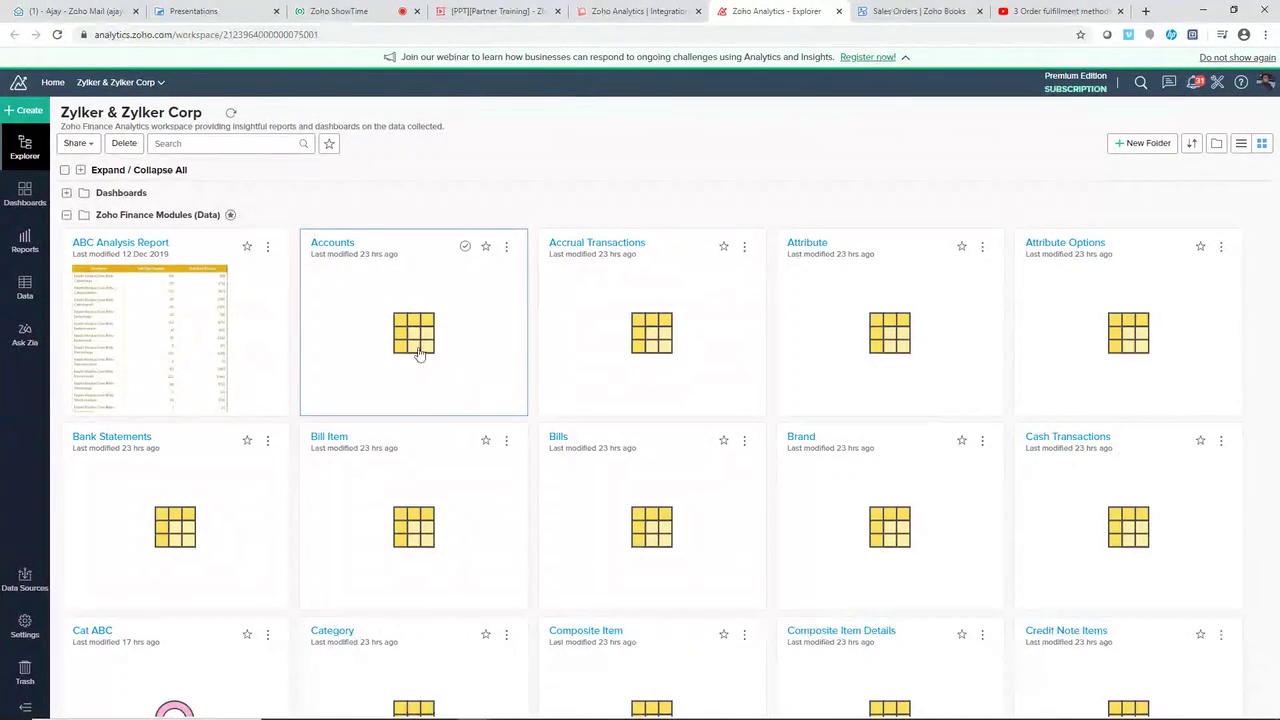
Open the New Dashboard stored in the Zoho Finance Modules (Data) folder of the workspace
{"action": "left_click", "coordinate": [27, 190]}
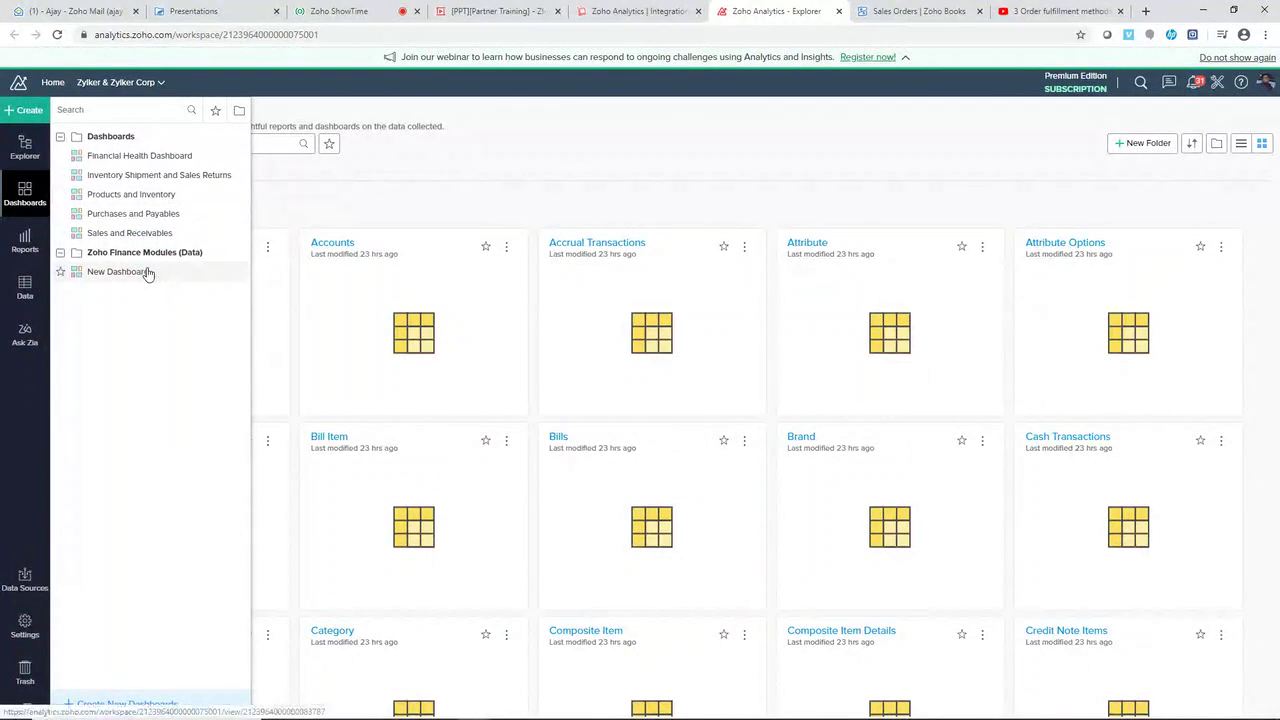
{"action": "left_click", "coordinate": [25, 148]}
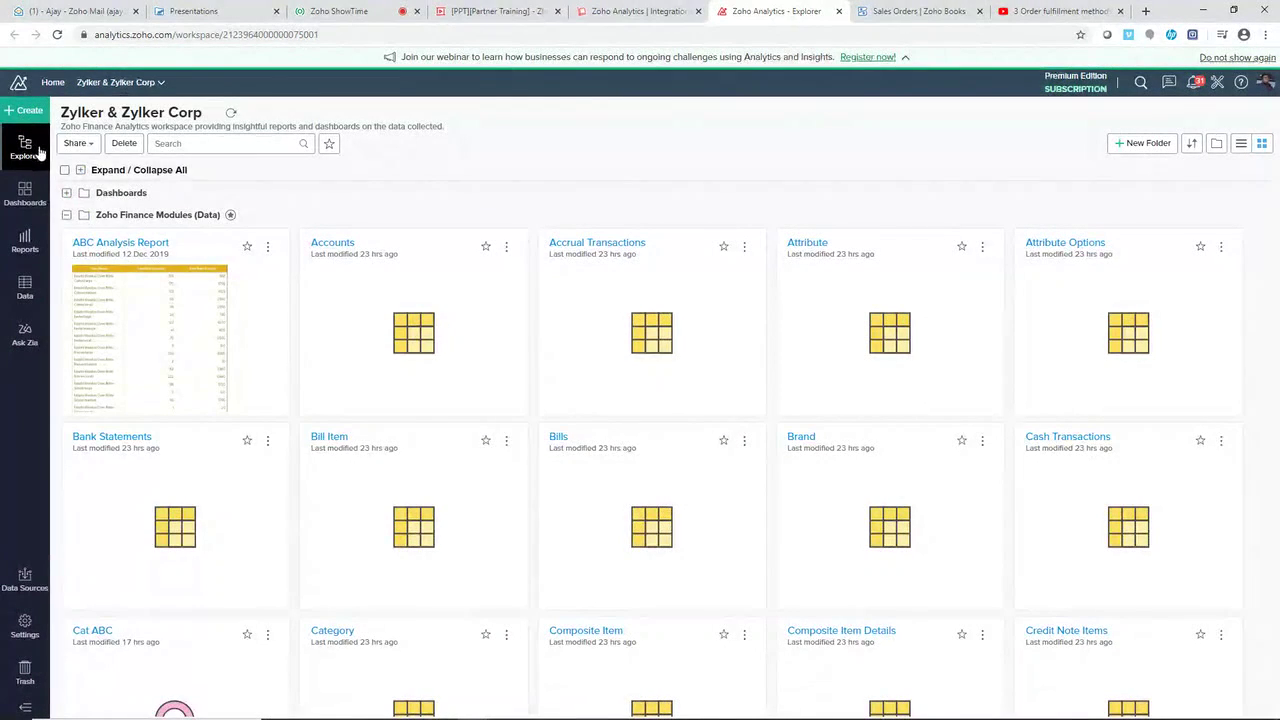
{"action": "left_click", "coordinate": [24, 195]}
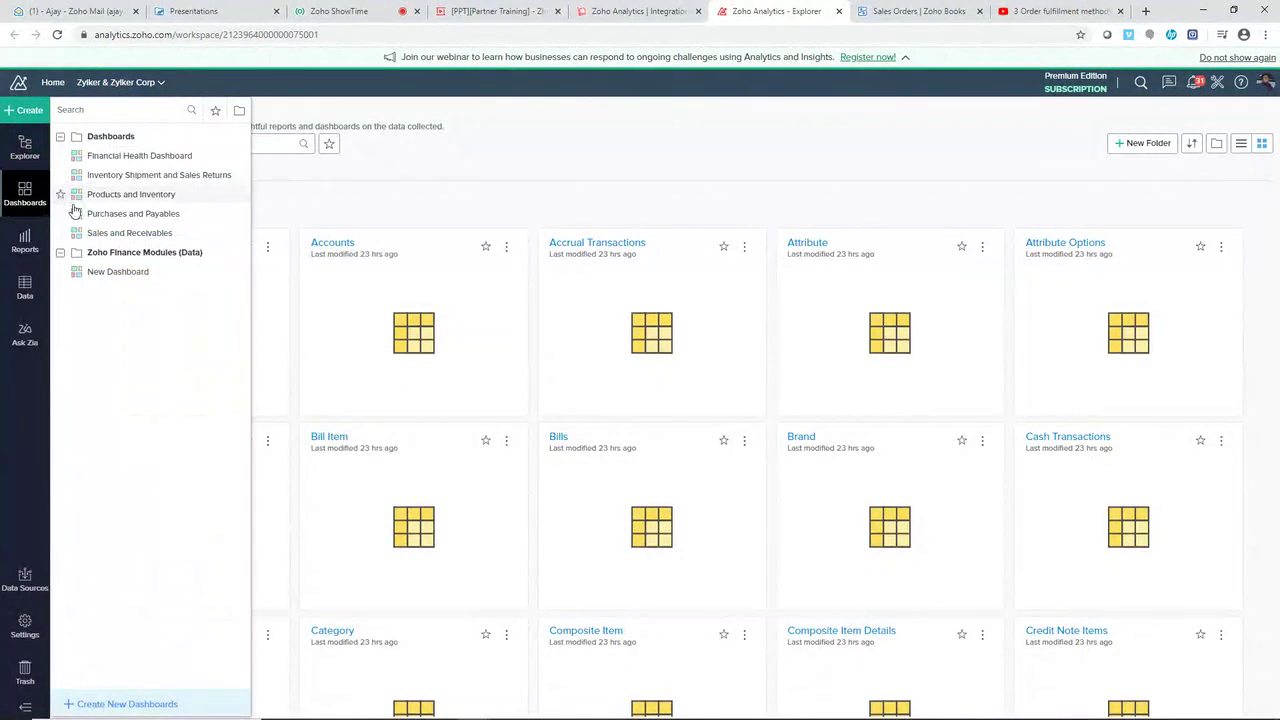
{"action": "left_click", "coordinate": [124, 277]}
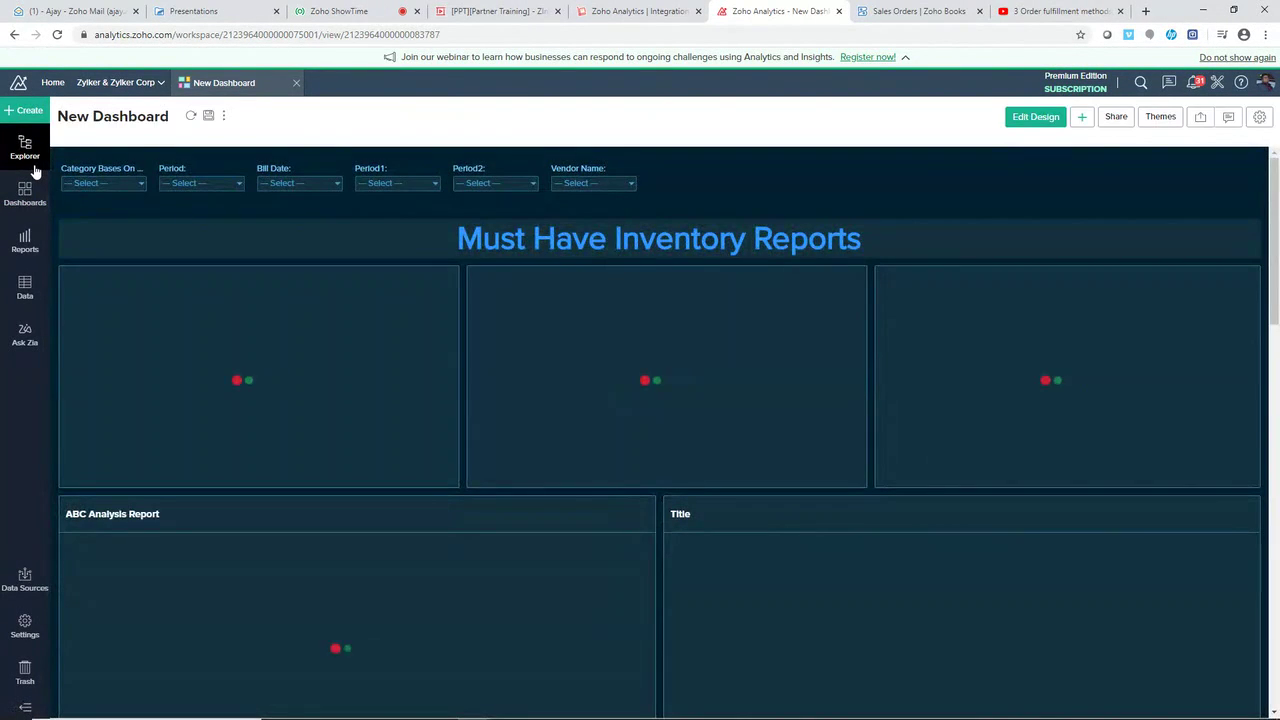
Examine the dashboard's headline figures and its ABC Analysis, YTD Sales, Sales Forecast and Sales by Region reports
{"action": "scroll", "coordinate": [395, 241], "scroll_direction": "down", "scroll_amount": 1}
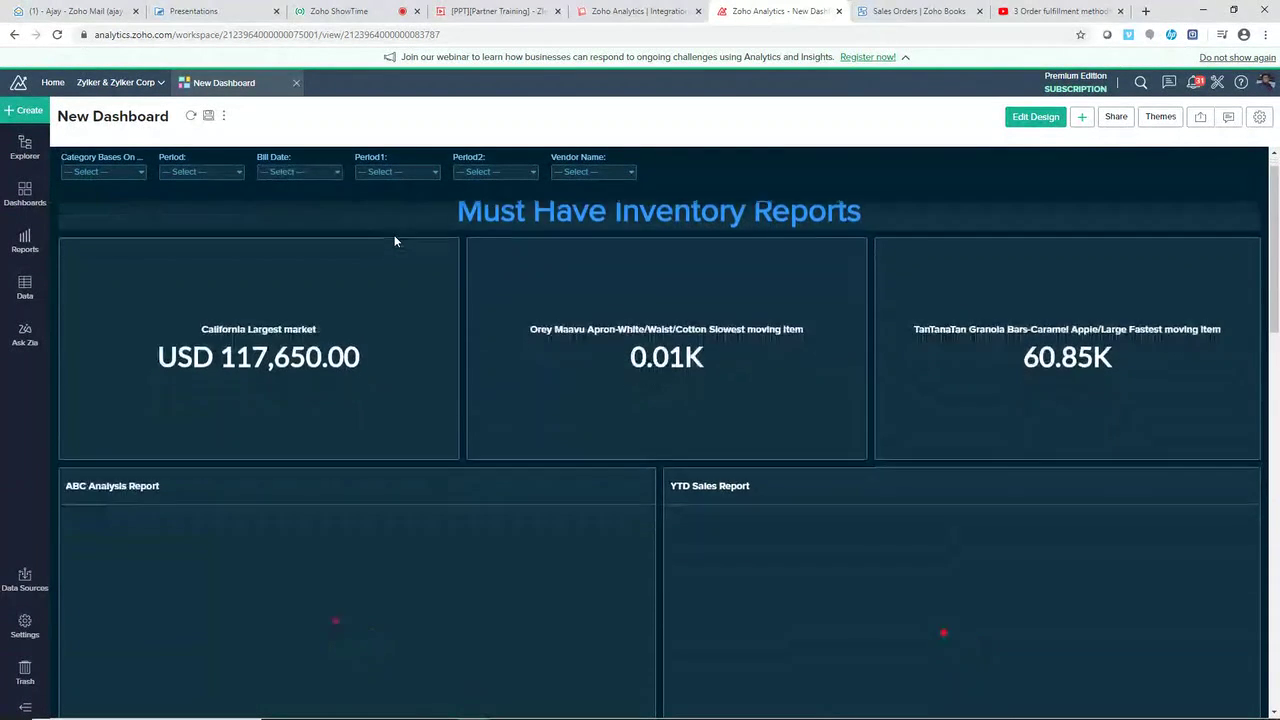
{"action": "scroll", "coordinate": [395, 241], "scroll_direction": "down", "scroll_amount": 3}
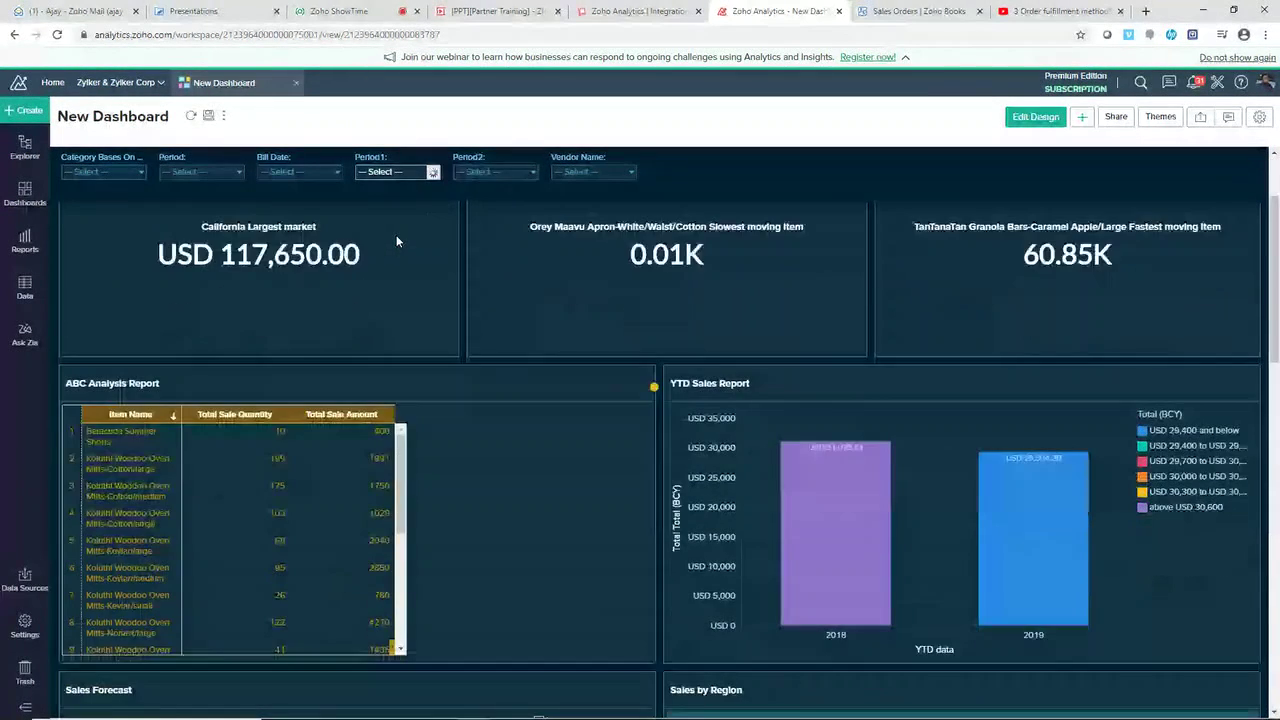
{"action": "scroll", "coordinate": [396, 235], "scroll_direction": "down", "scroll_amount": 5}
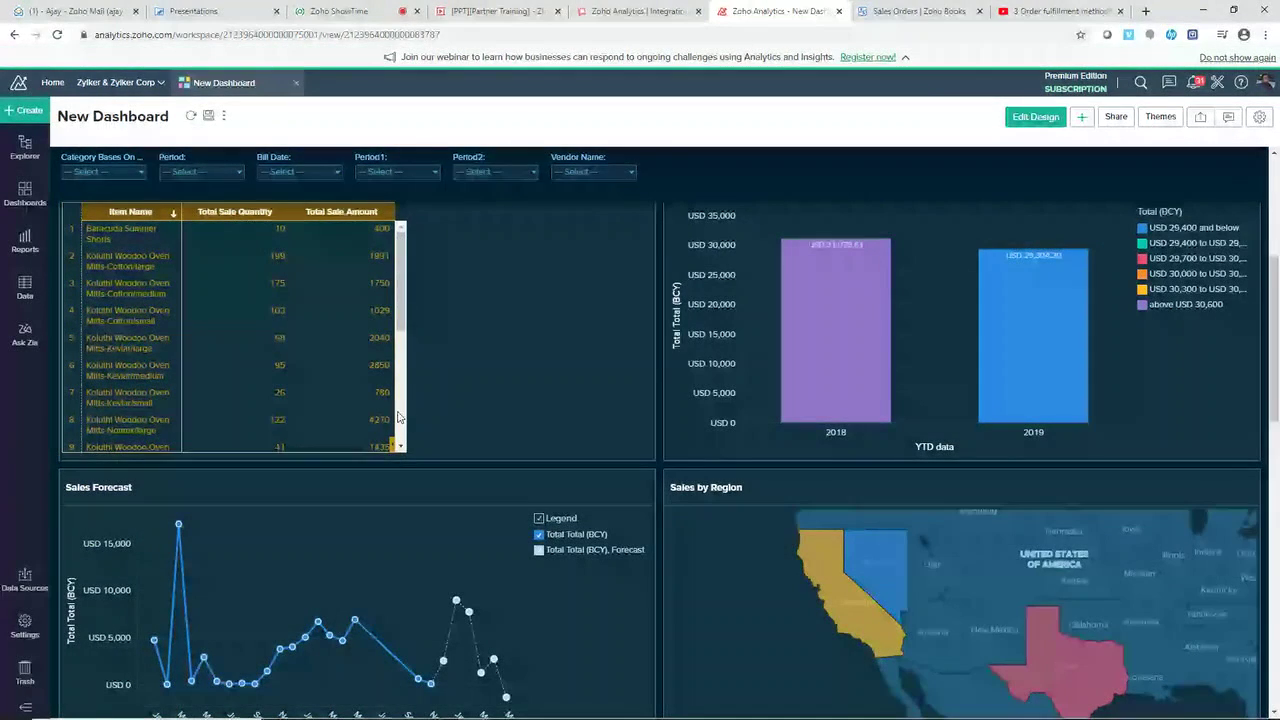
{"action": "scroll", "coordinate": [582, 393], "scroll_direction": "down", "scroll_amount": 5}
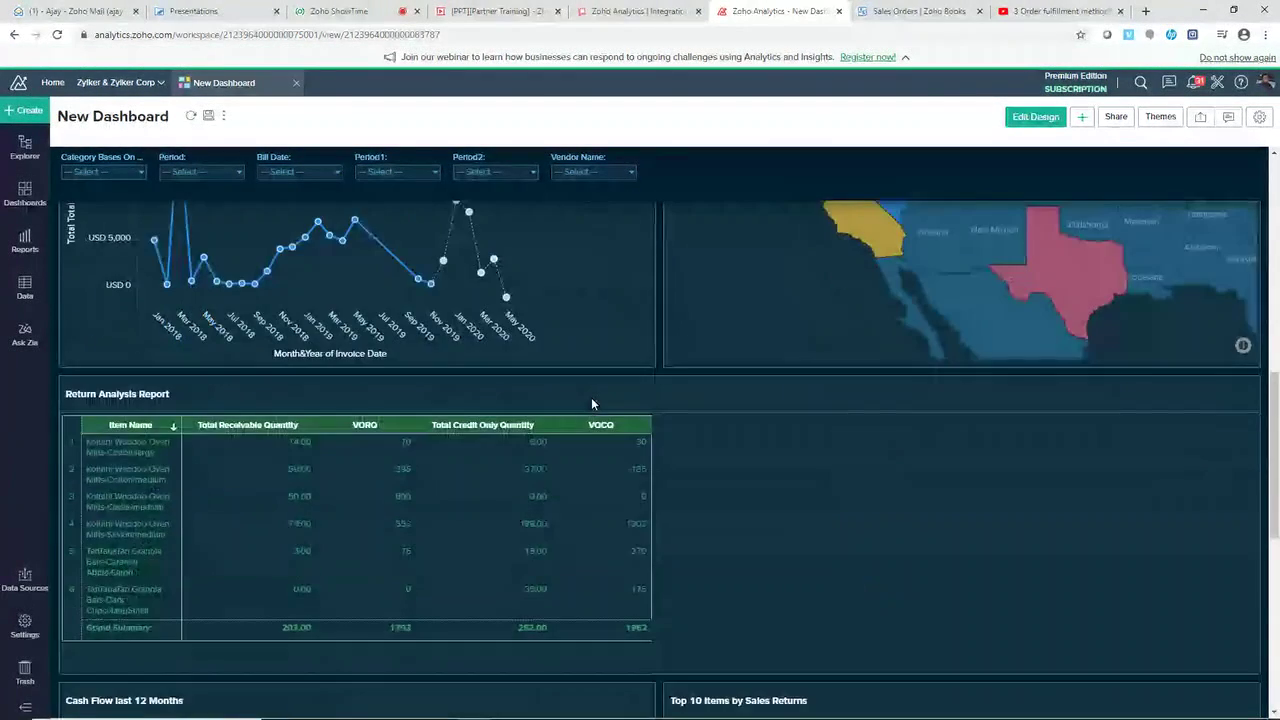
{"action": "scroll", "coordinate": [591, 397], "scroll_direction": "up", "scroll_amount": 8}
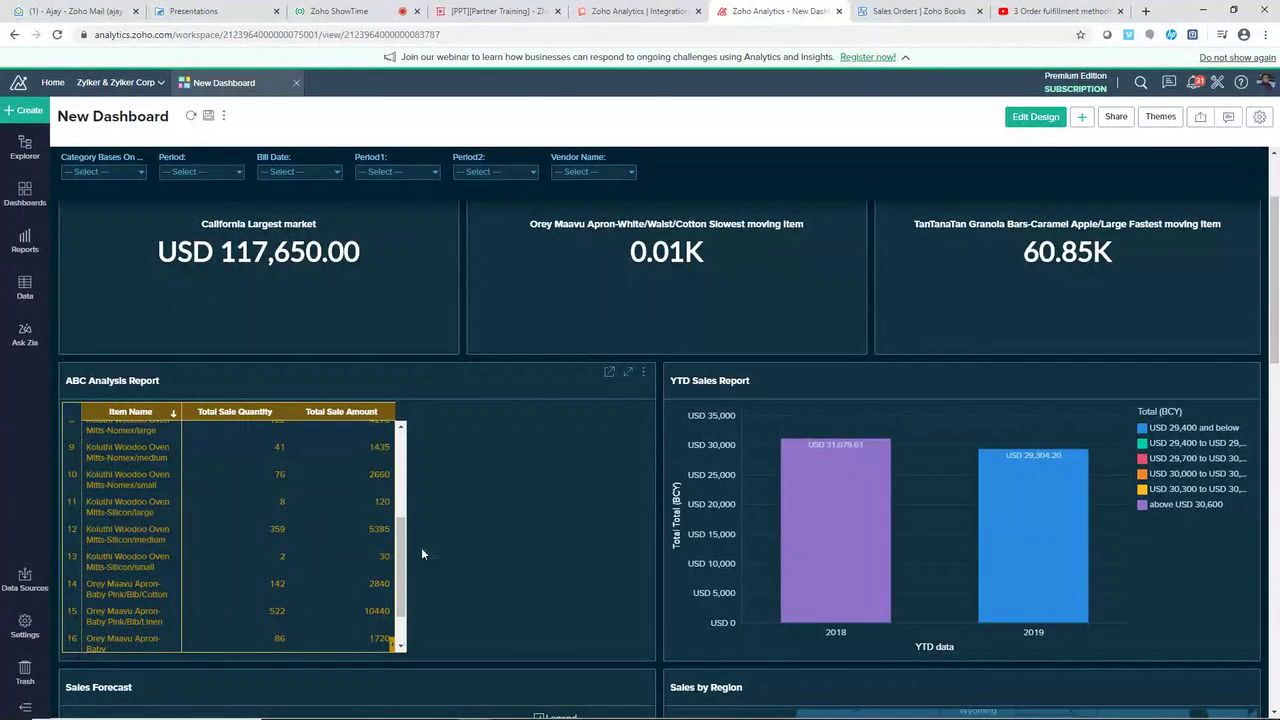
{"action": "scroll", "coordinate": [843, 548], "scroll_direction": "down", "scroll_amount": 1}
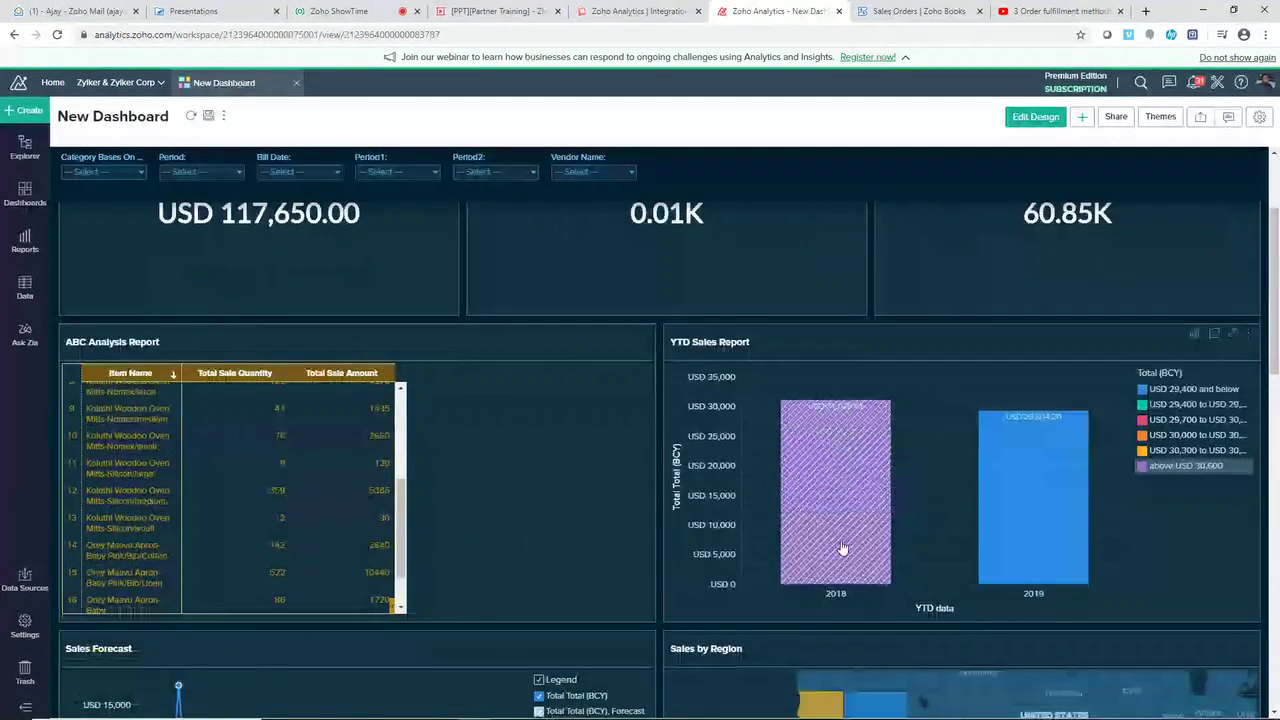
{"action": "scroll", "coordinate": [843, 548], "scroll_direction": "down", "scroll_amount": 3}
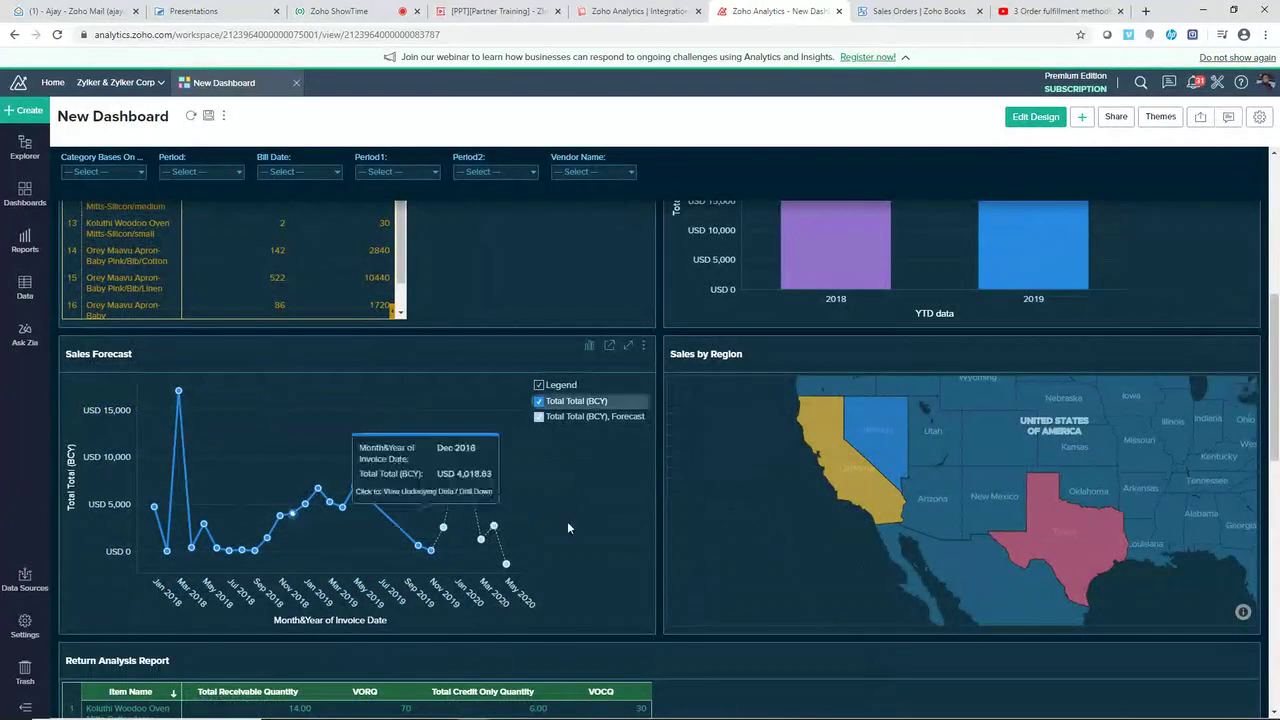
{"action": "scroll", "coordinate": [884, 577], "scroll_direction": "down", "scroll_amount": 1}
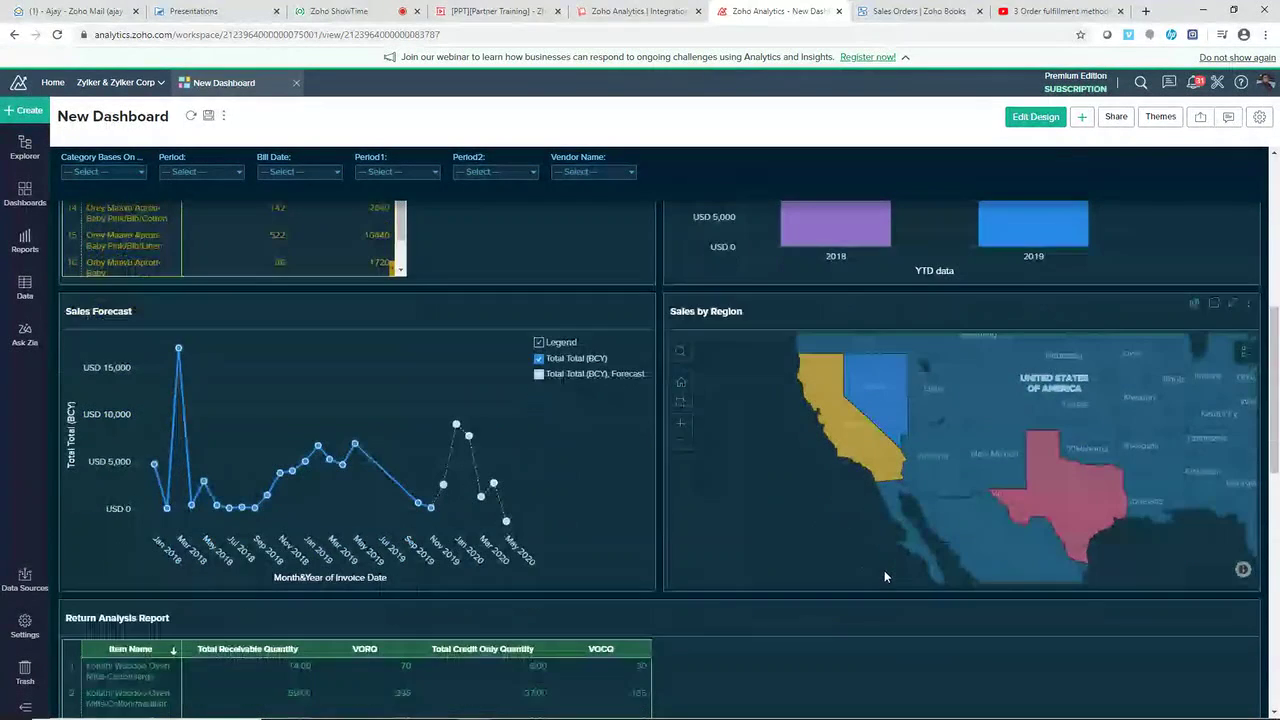
Examine the dashboard's Return Analysis, Cash Flow, Top 10 Items by Sales Returns, Sales by Items in Warehouses and Cost of Sales reports
{"action": "scroll", "coordinate": [884, 577], "scroll_direction": "down", "scroll_amount": 2}
{"action": "scroll", "coordinate": [323, 477], "scroll_direction": "down", "scroll_amount": 2}
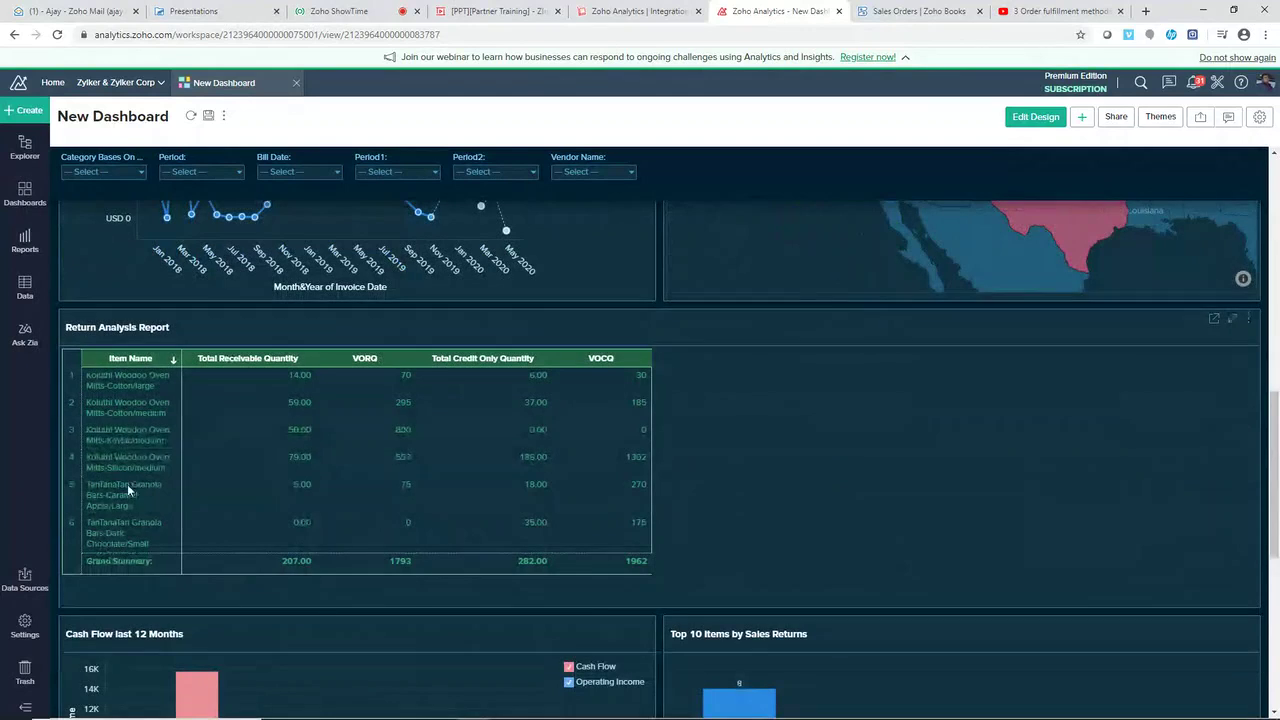
{"action": "scroll", "coordinate": [645, 603], "scroll_direction": "down", "scroll_amount": 2}
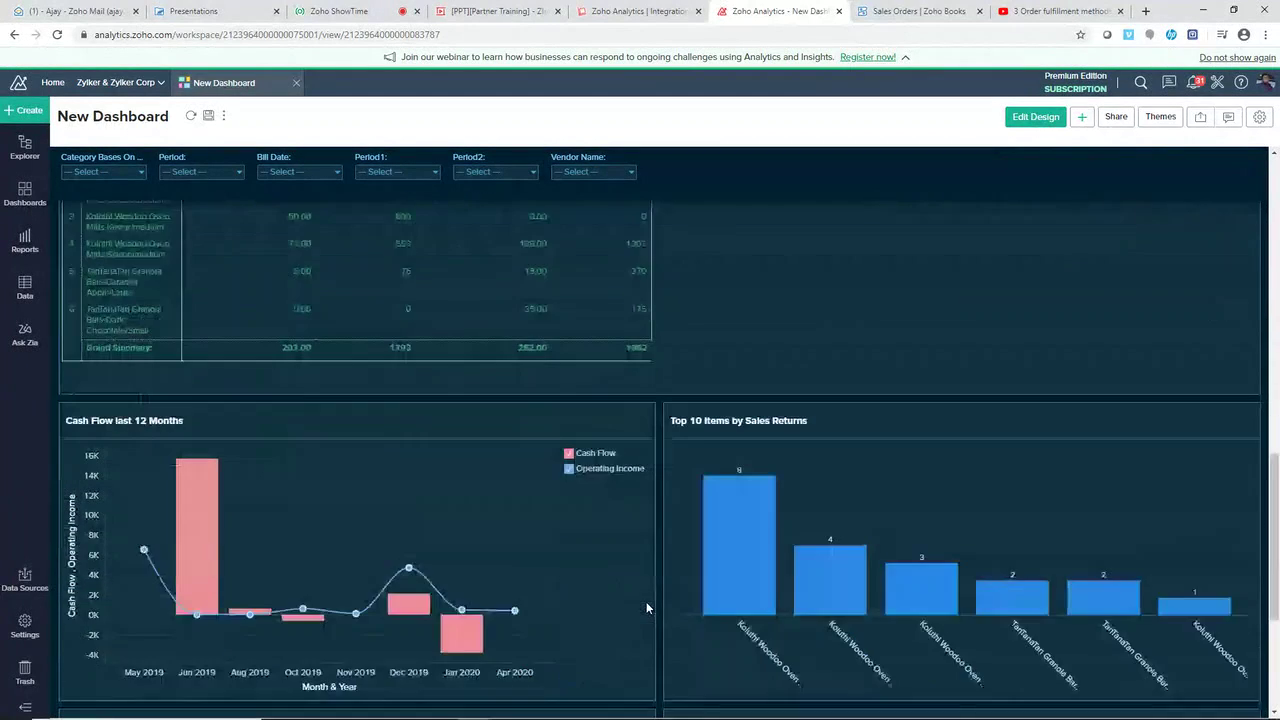
{"action": "scroll", "coordinate": [646, 601], "scroll_direction": "down", "scroll_amount": 2}
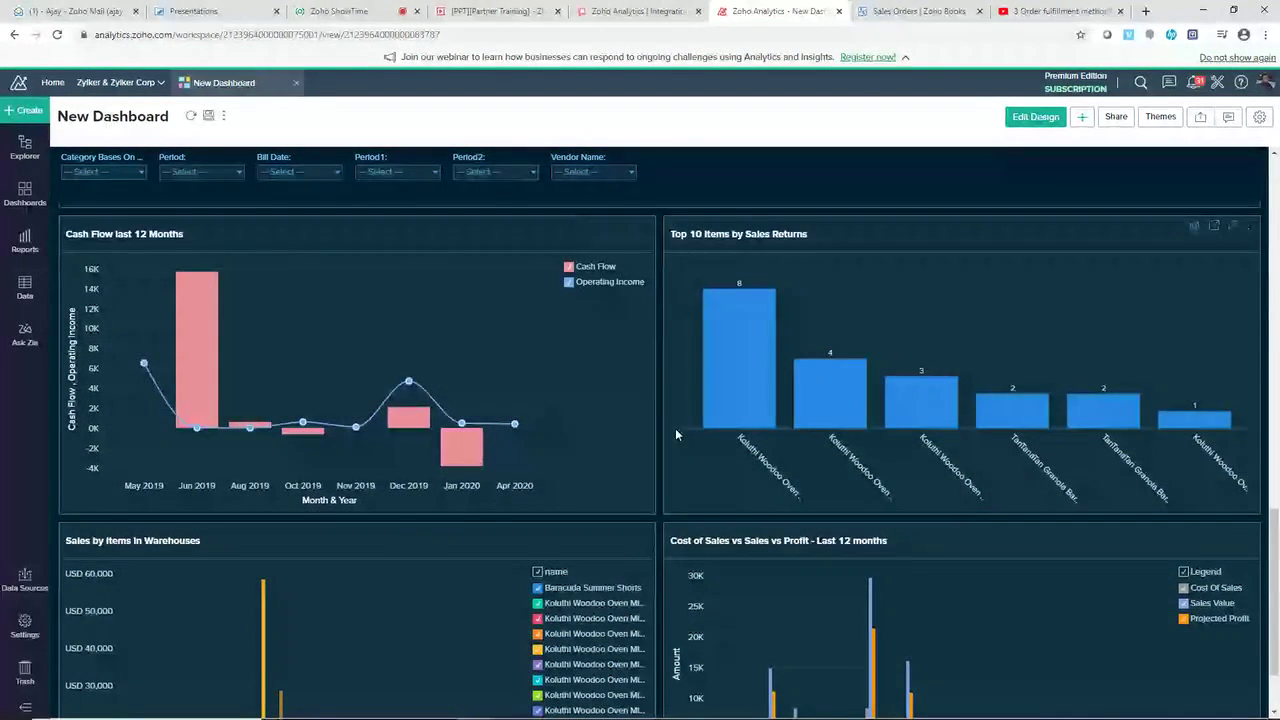
{"action": "scroll", "coordinate": [675, 428], "scroll_direction": "down", "scroll_amount": 1}
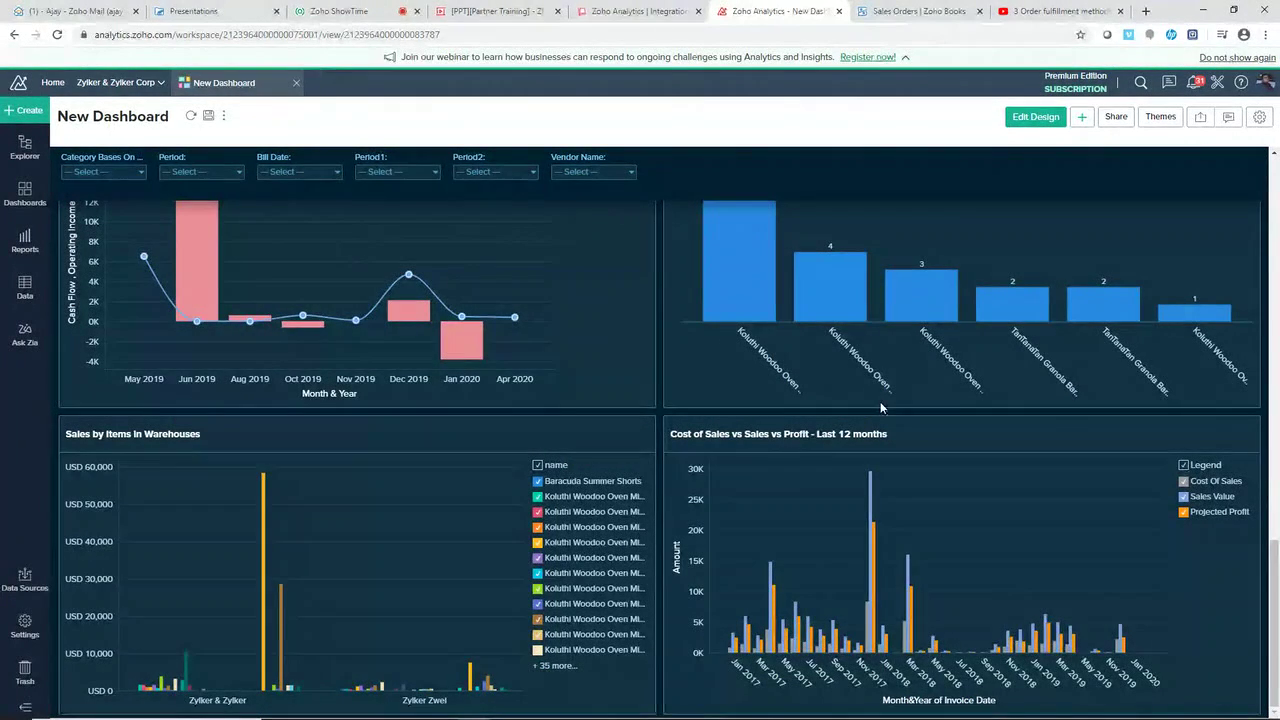
{"action": "mouse_move", "coordinate": [716, 285]}
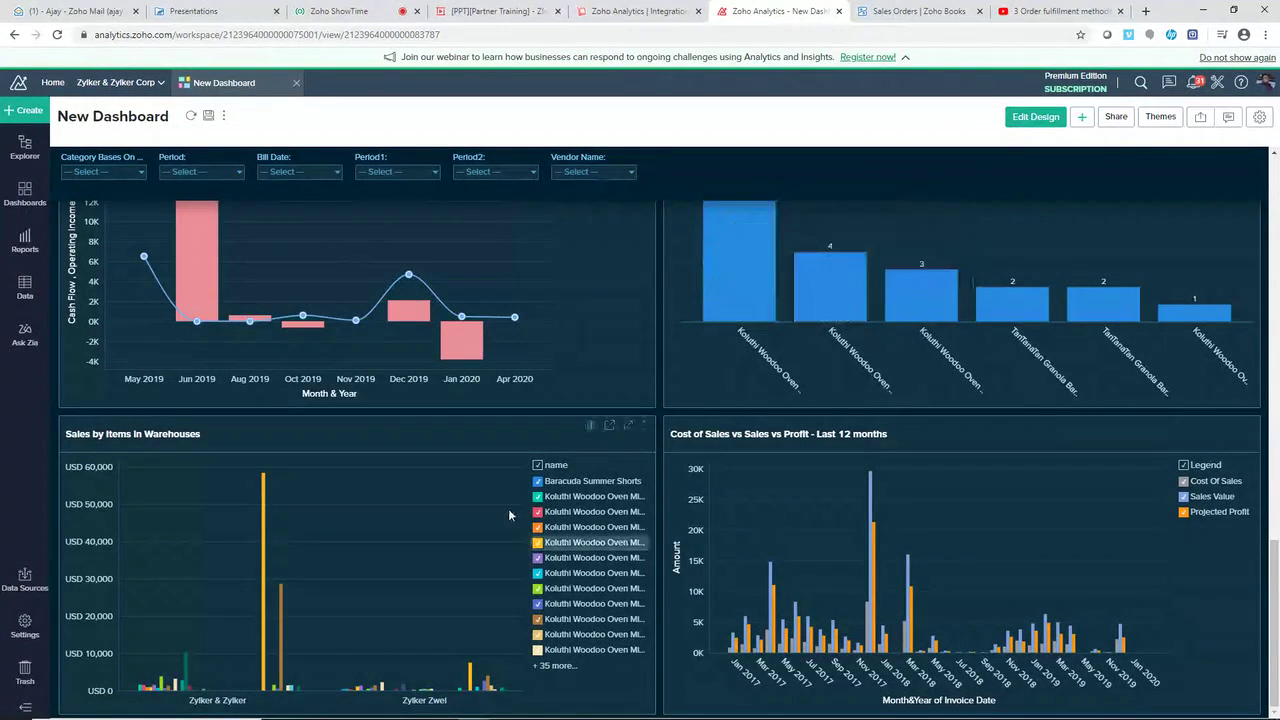
{"action": "scroll", "coordinate": [700, 360], "scroll_direction": "up", "scroll_amount": 4}
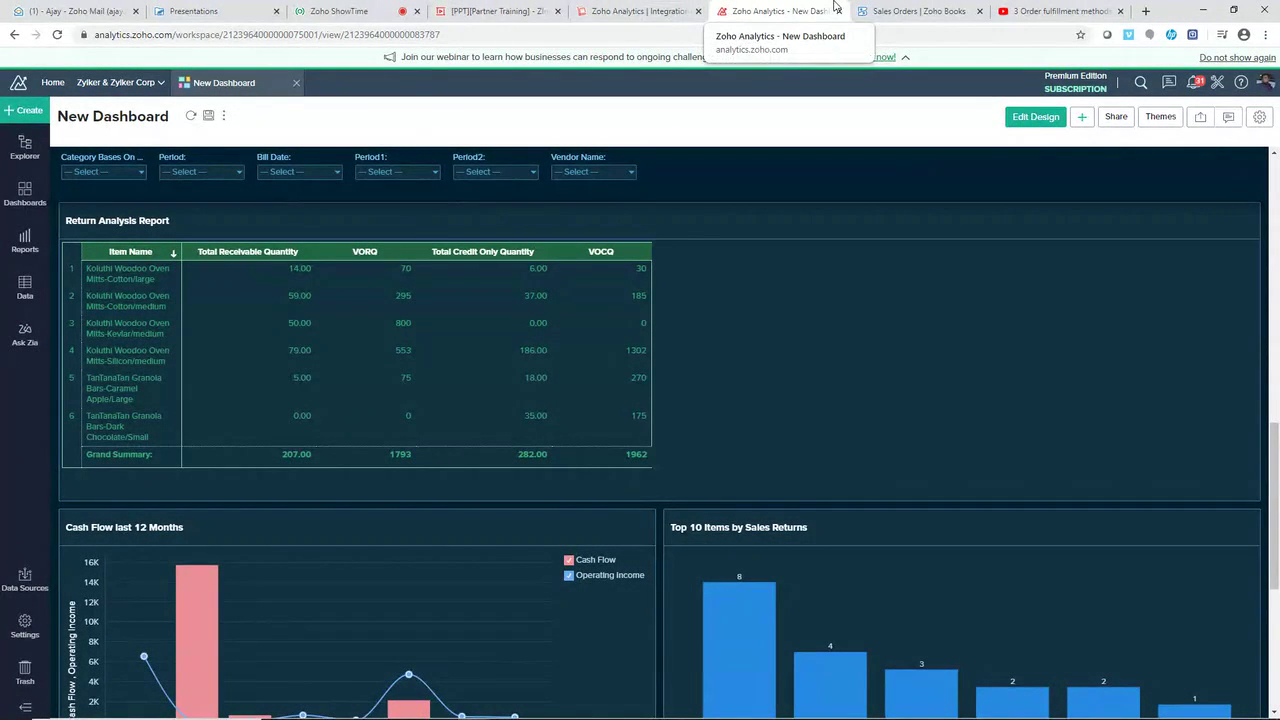
Return to Zoho Inventory and review the Zoho Apps, Other Apps, Shopping Cart and Marketplace integrations
{"action": "left_click", "coordinate": [622, 10]}
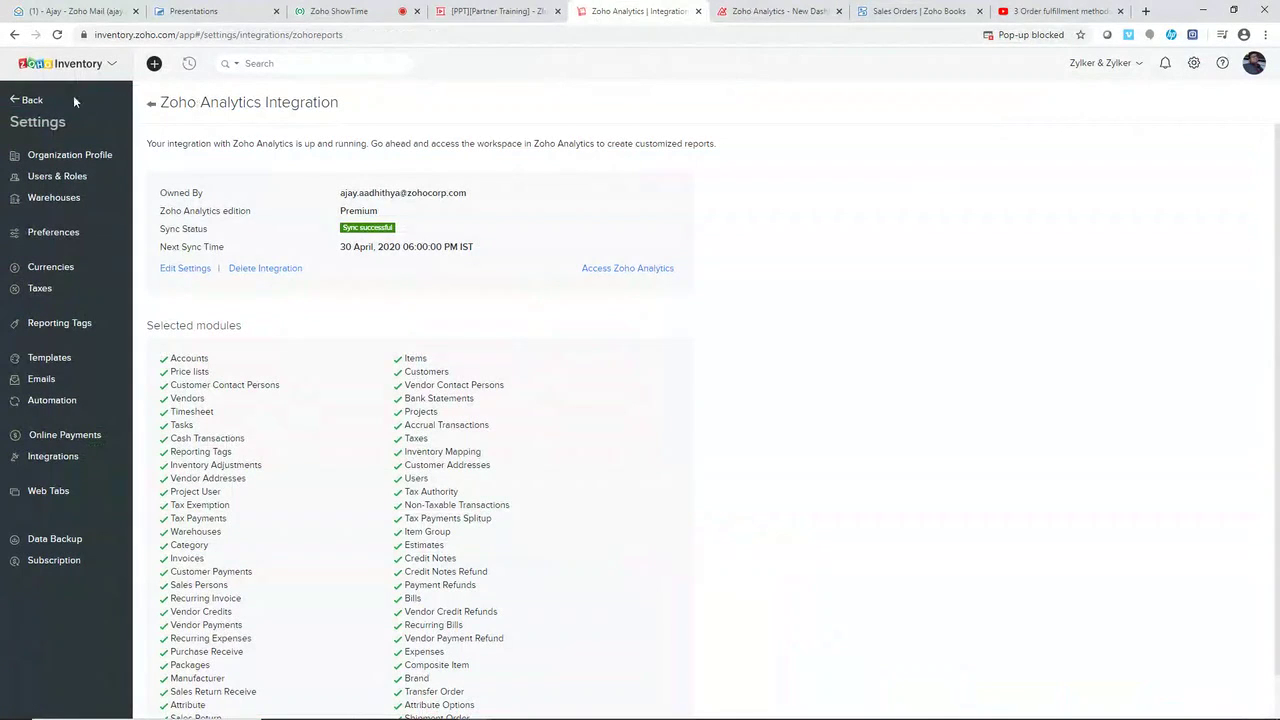
{"action": "left_click", "coordinate": [150, 104]}
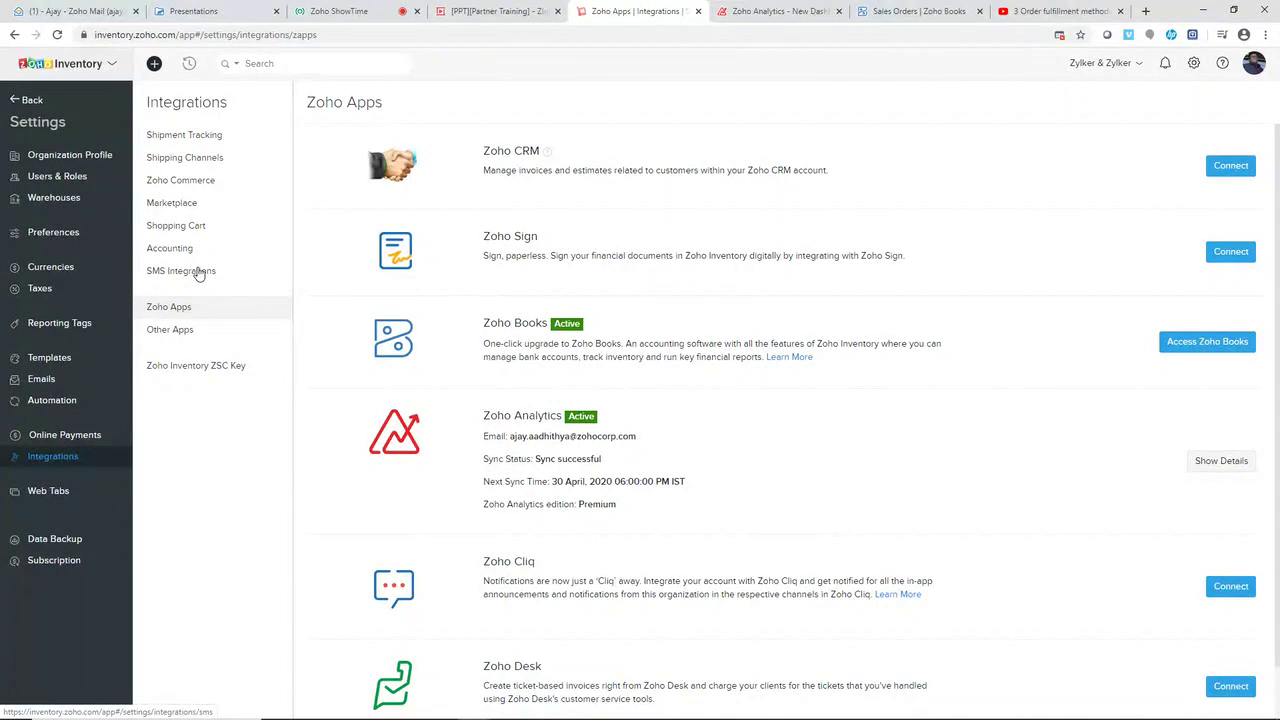
{"action": "mouse_move", "coordinate": [214, 716]}
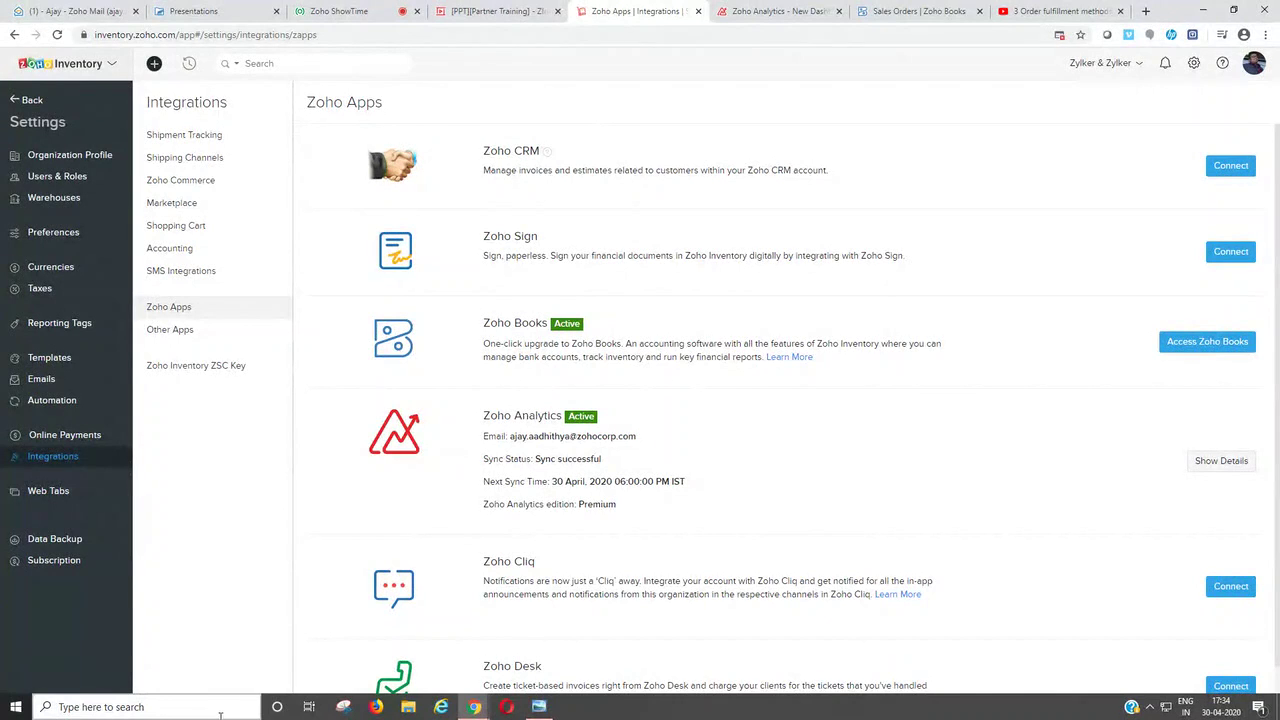
{"action": "left_click", "coordinate": [162, 341]}
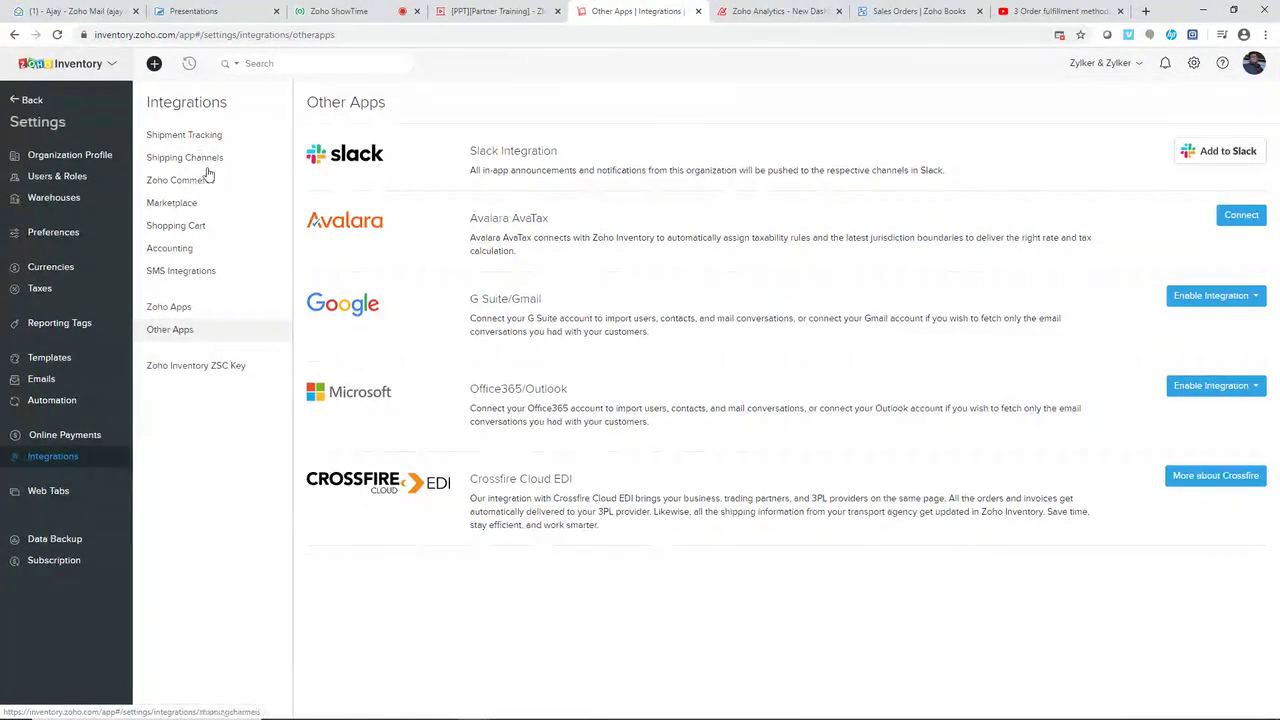
{"action": "left_click", "coordinate": [198, 227]}
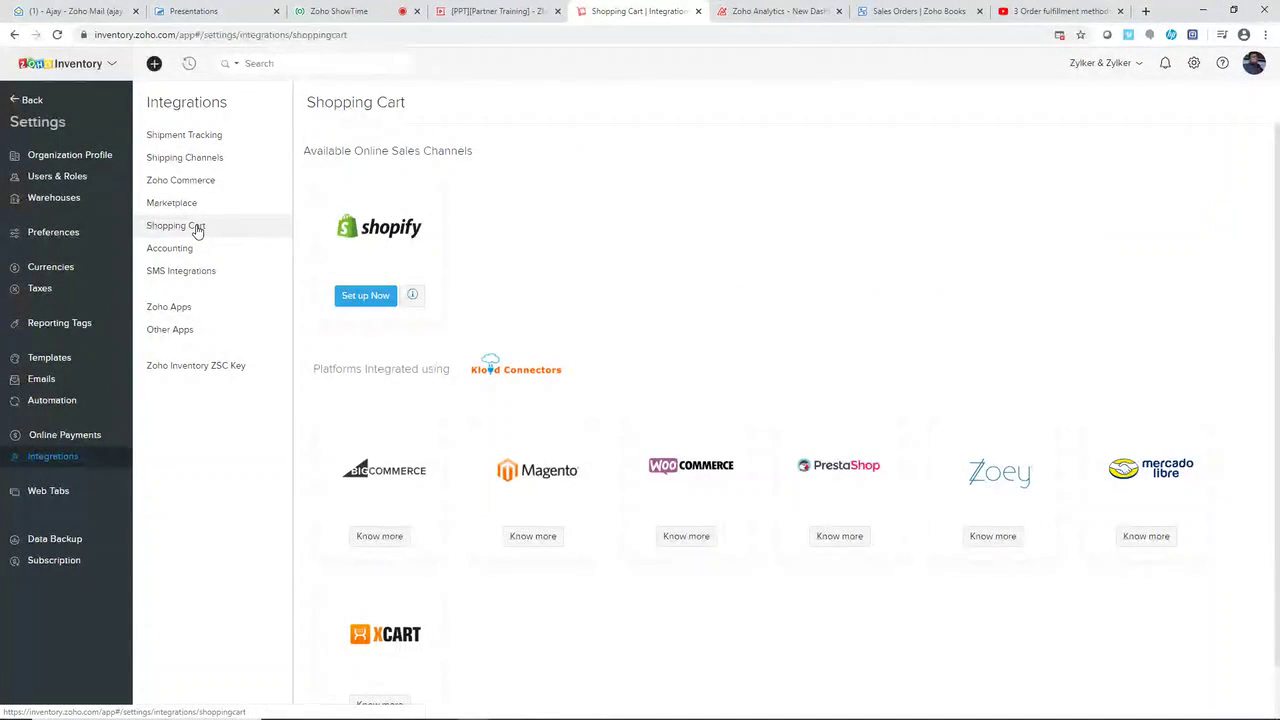
{"action": "left_click", "coordinate": [197, 205]}
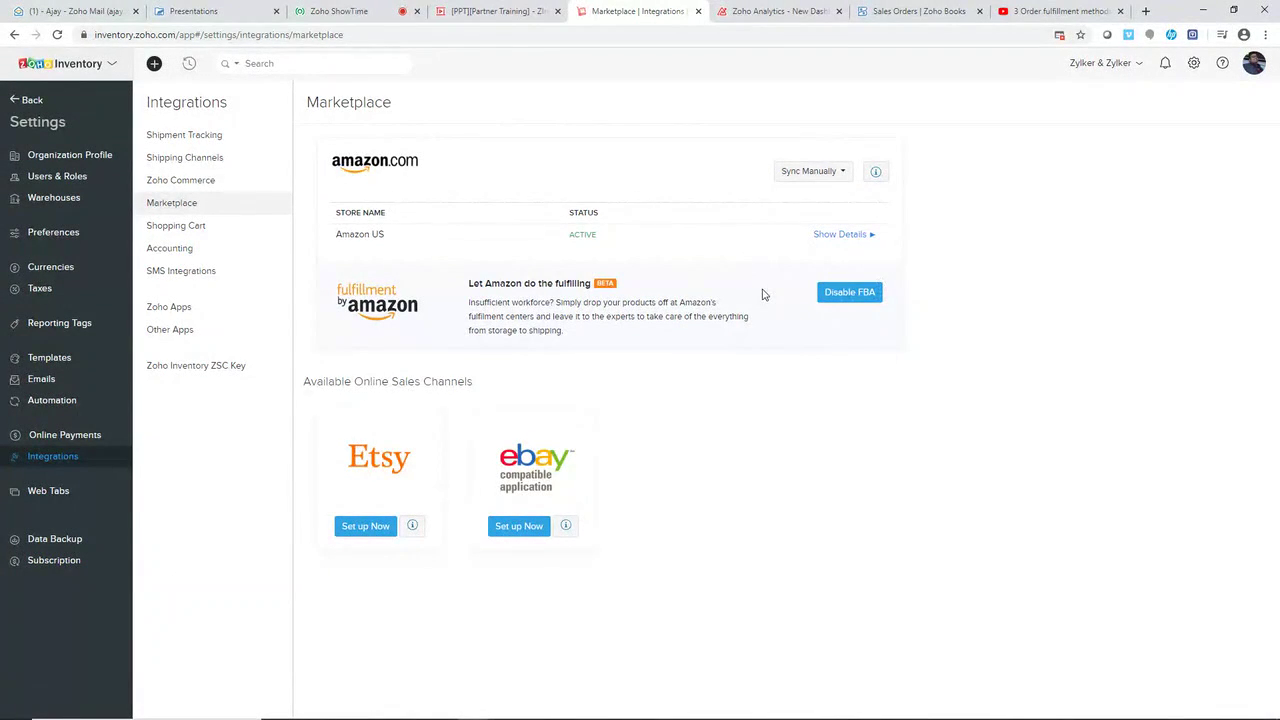
Switch to the Zylker US organization and review the modules in sync for its Etsy channel
{"action": "left_click", "coordinate": [1117, 65]}
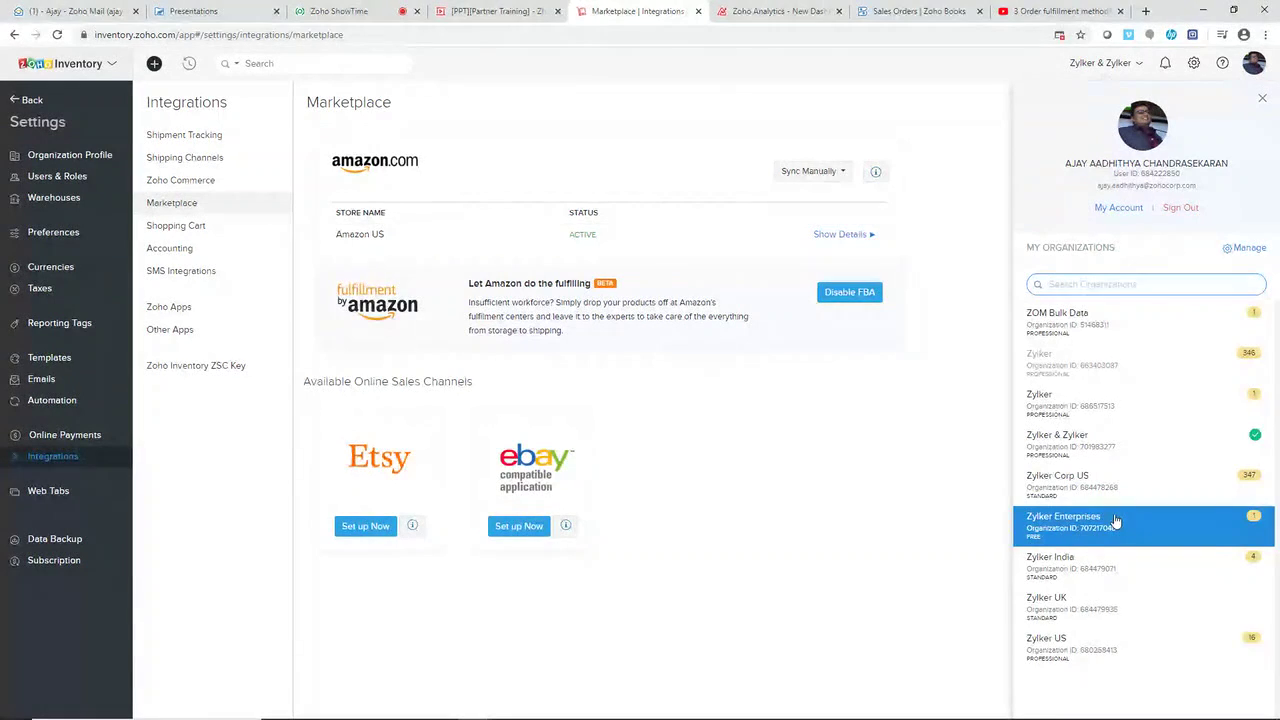
{"action": "left_click", "coordinate": [1092, 649]}
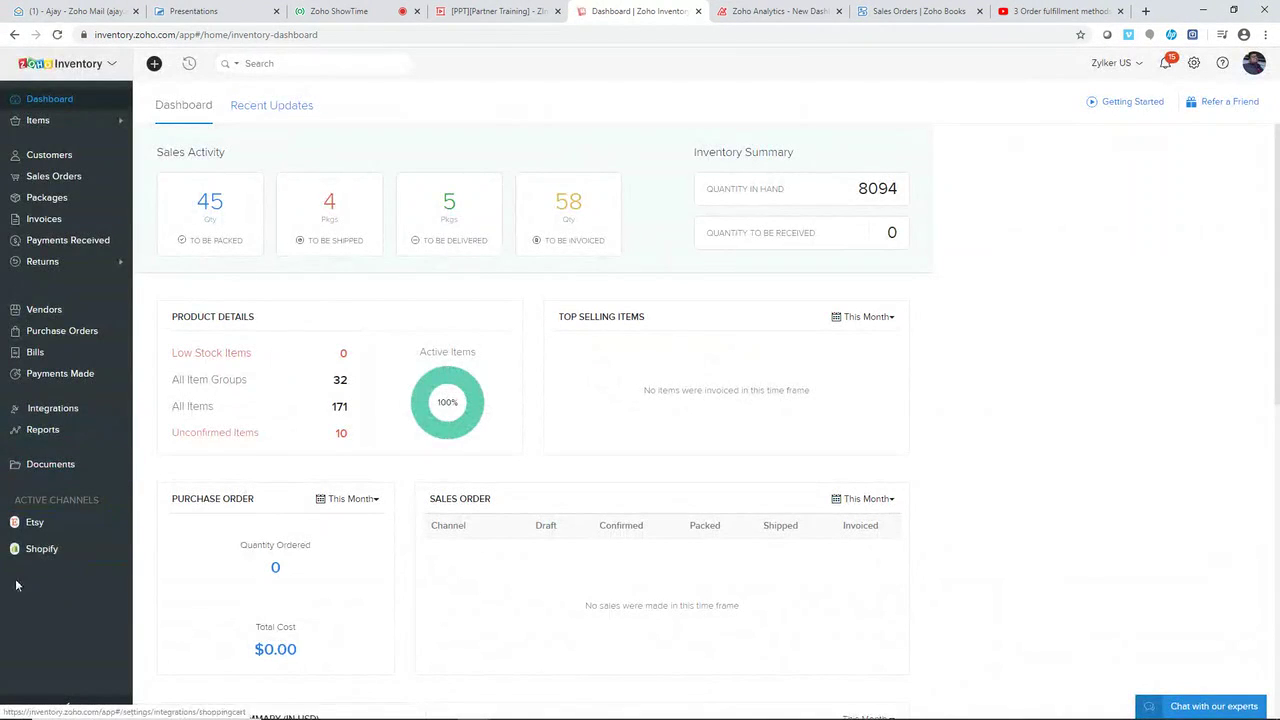
{"action": "left_click", "coordinate": [36, 526]}
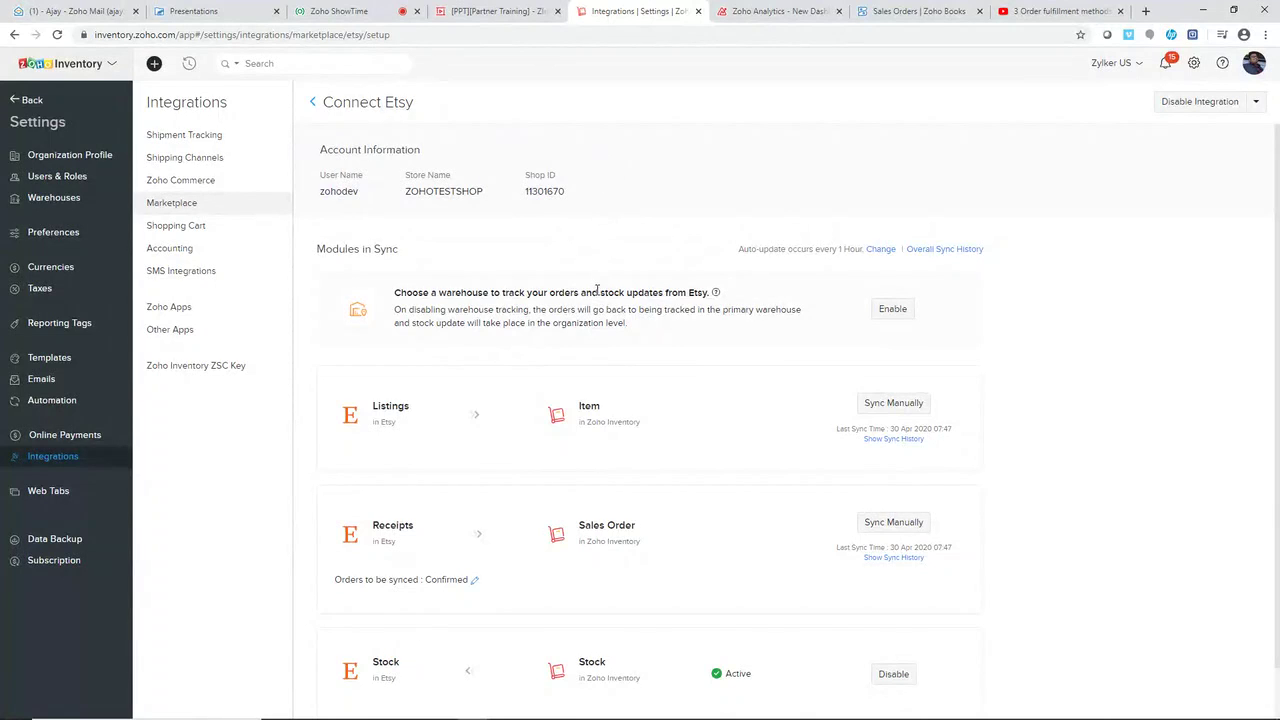
{"action": "scroll", "coordinate": [594, 290], "scroll_direction": "down", "scroll_amount": 1}
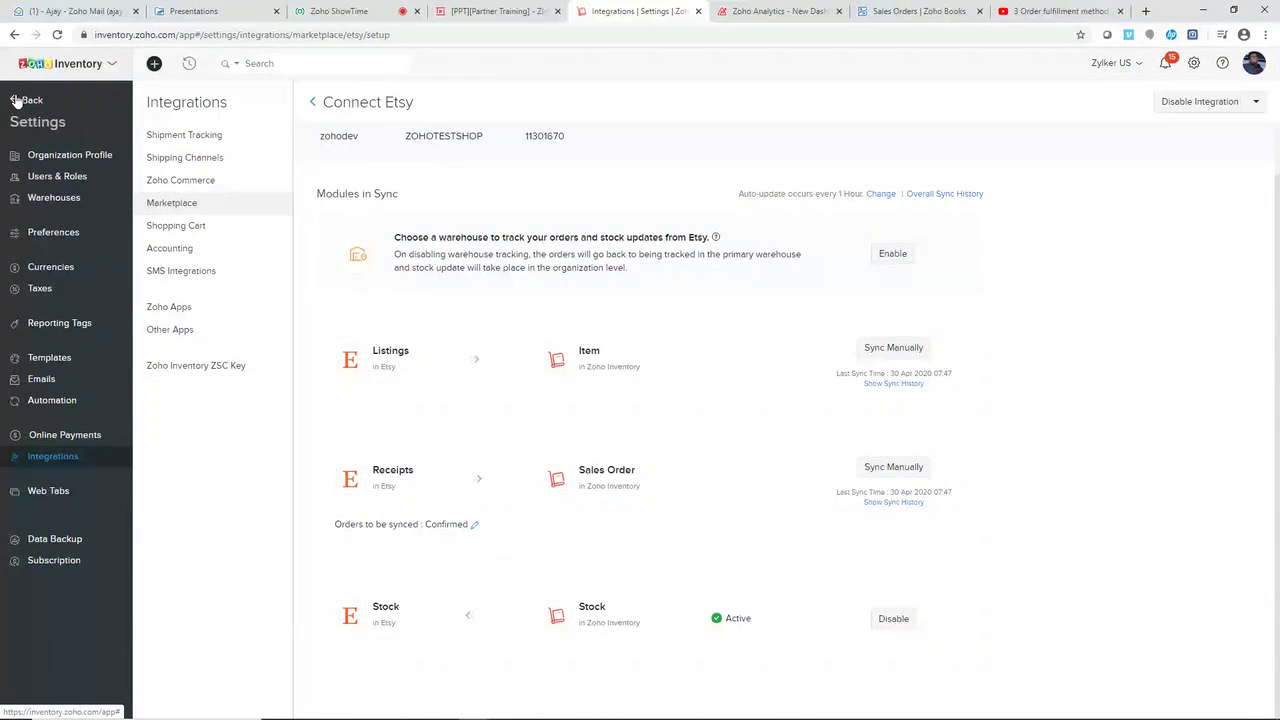
{"action": "scroll", "coordinate": [342, 136], "scroll_direction": "up", "scroll_amount": 1}
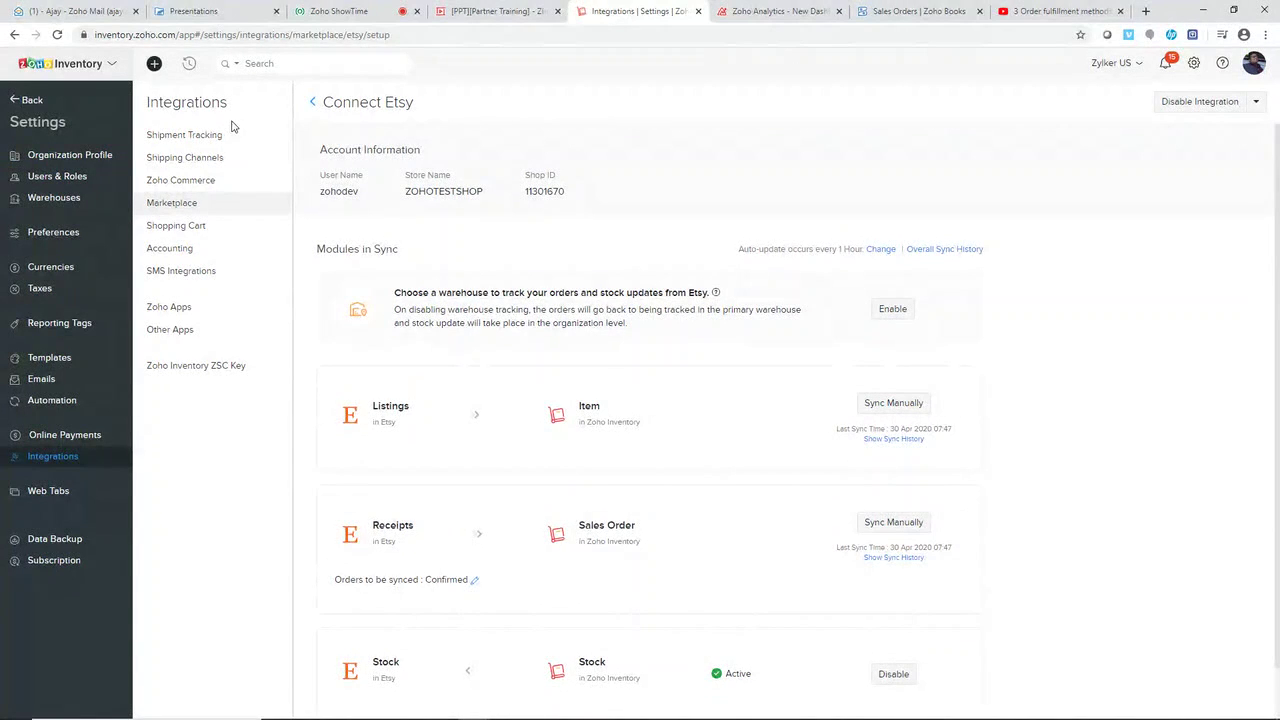
Review the Shopping Cart integrations and the shop name form for adding a Shopify store, leaving it without connecting
{"action": "left_click", "coordinate": [192, 228]}
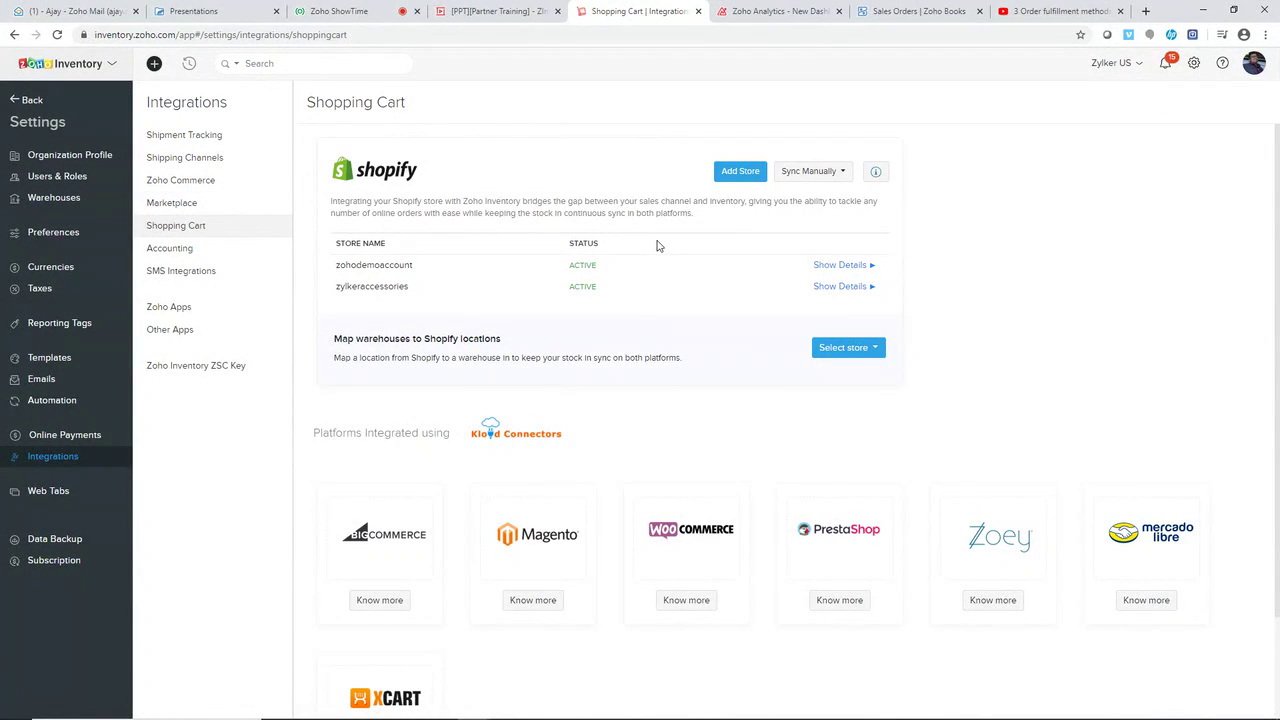
{"action": "left_click", "coordinate": [740, 178]}
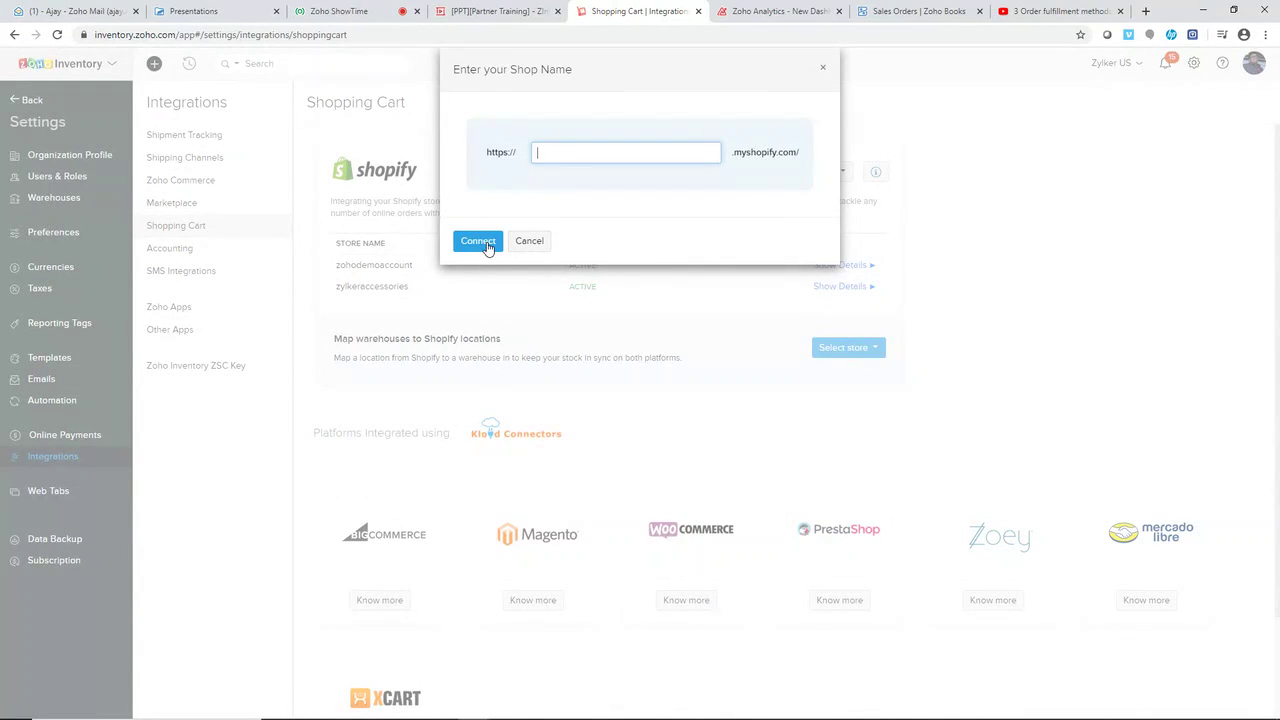
{"action": "left_click", "coordinate": [822, 68]}
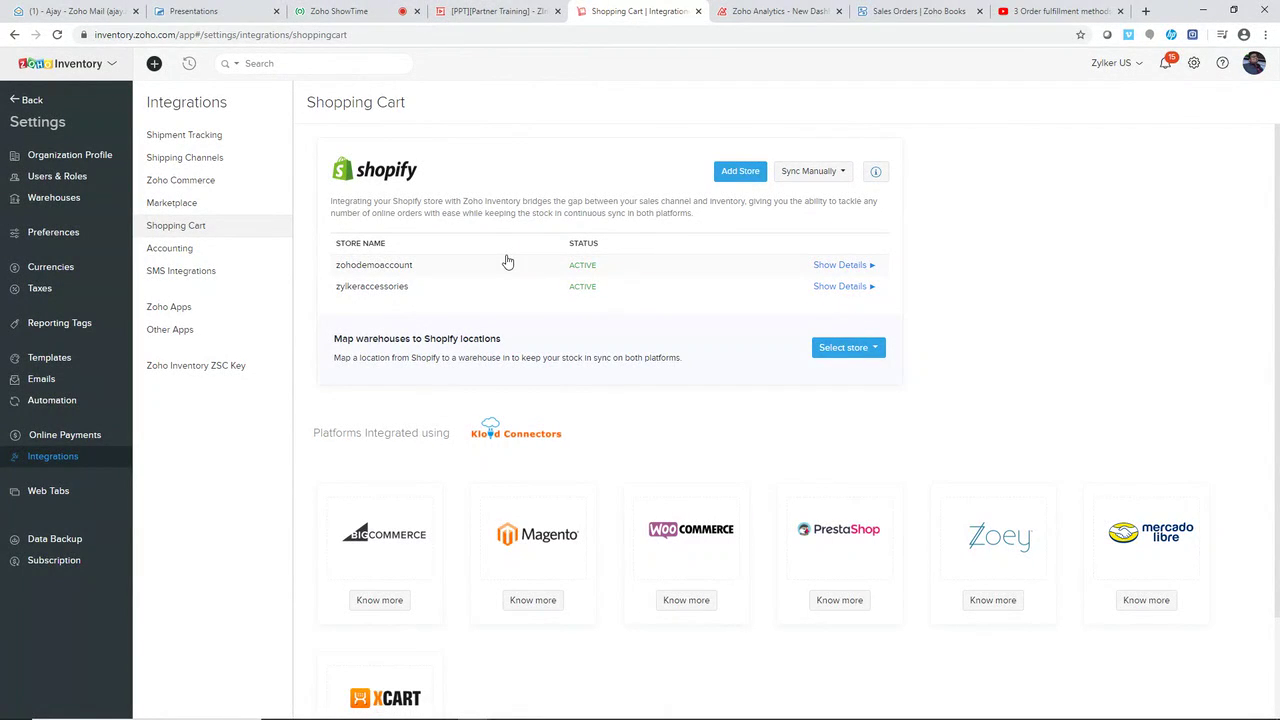
Leave the settings for the sales orders list and review the notifications about items and orders synced from Etsy and Shopify
{"action": "left_click", "coordinate": [20, 100]}
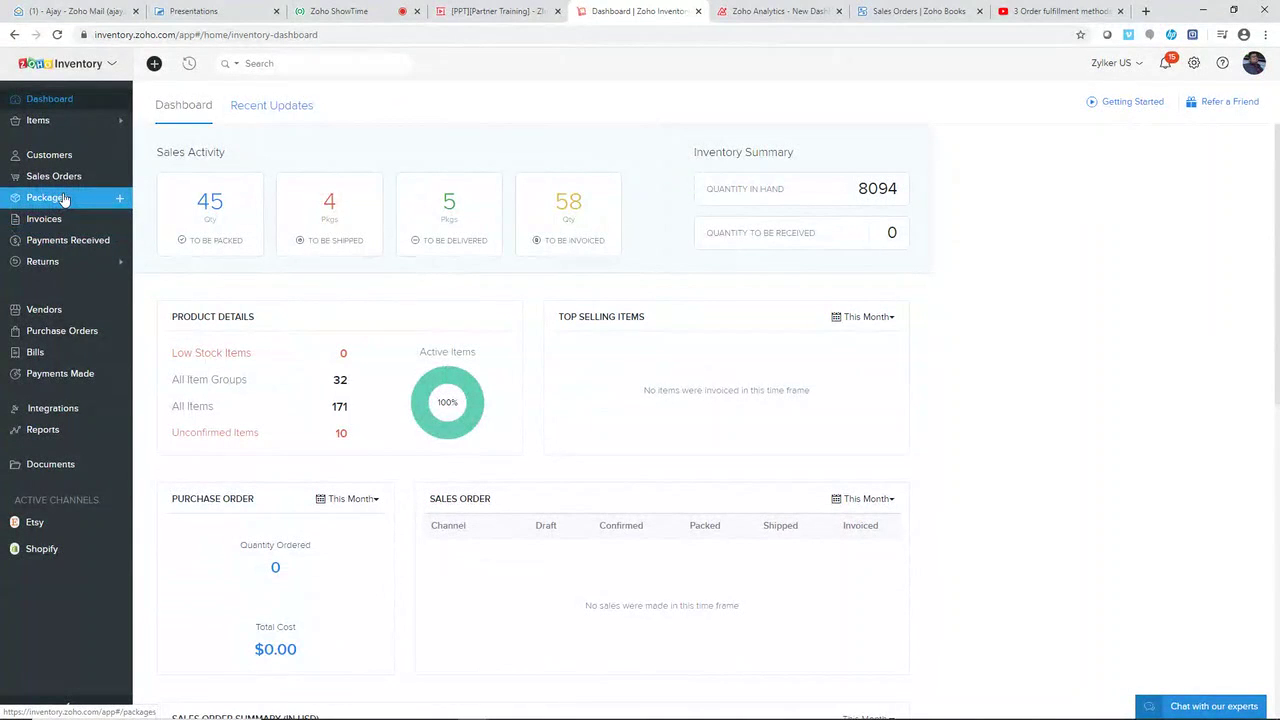
{"action": "left_click", "coordinate": [66, 177]}
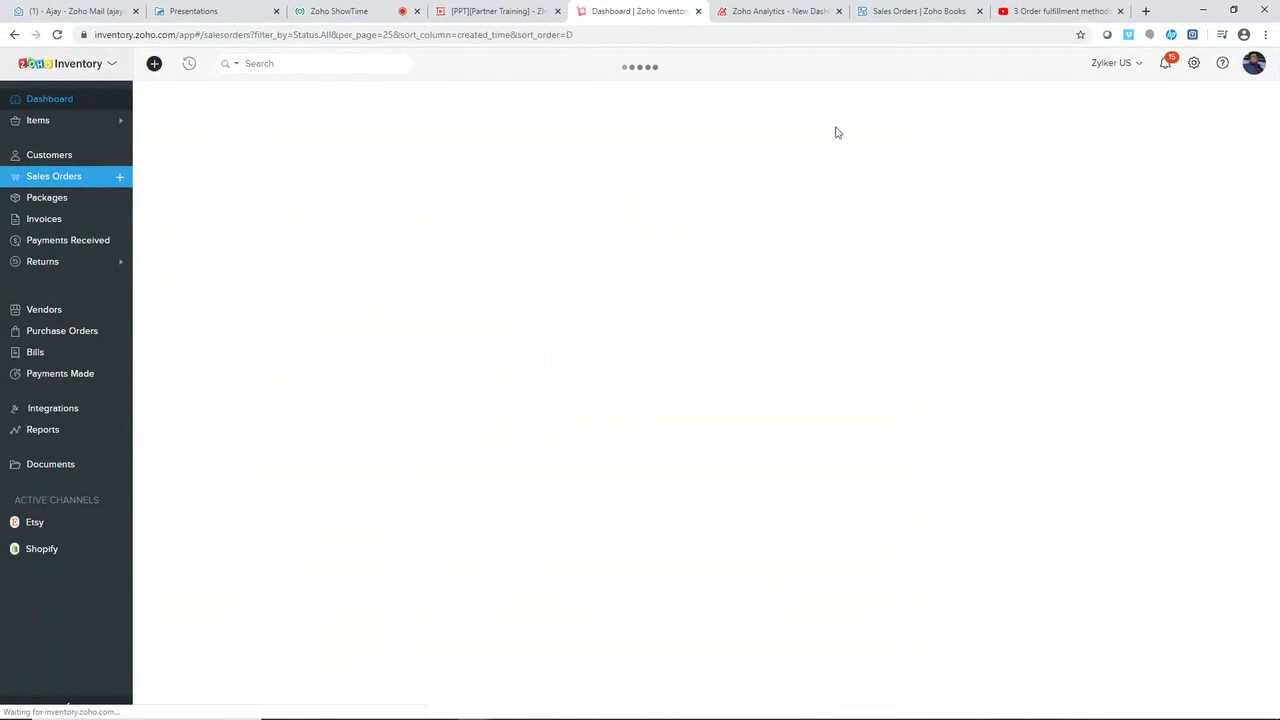
{"action": "left_click", "coordinate": [1168, 64]}
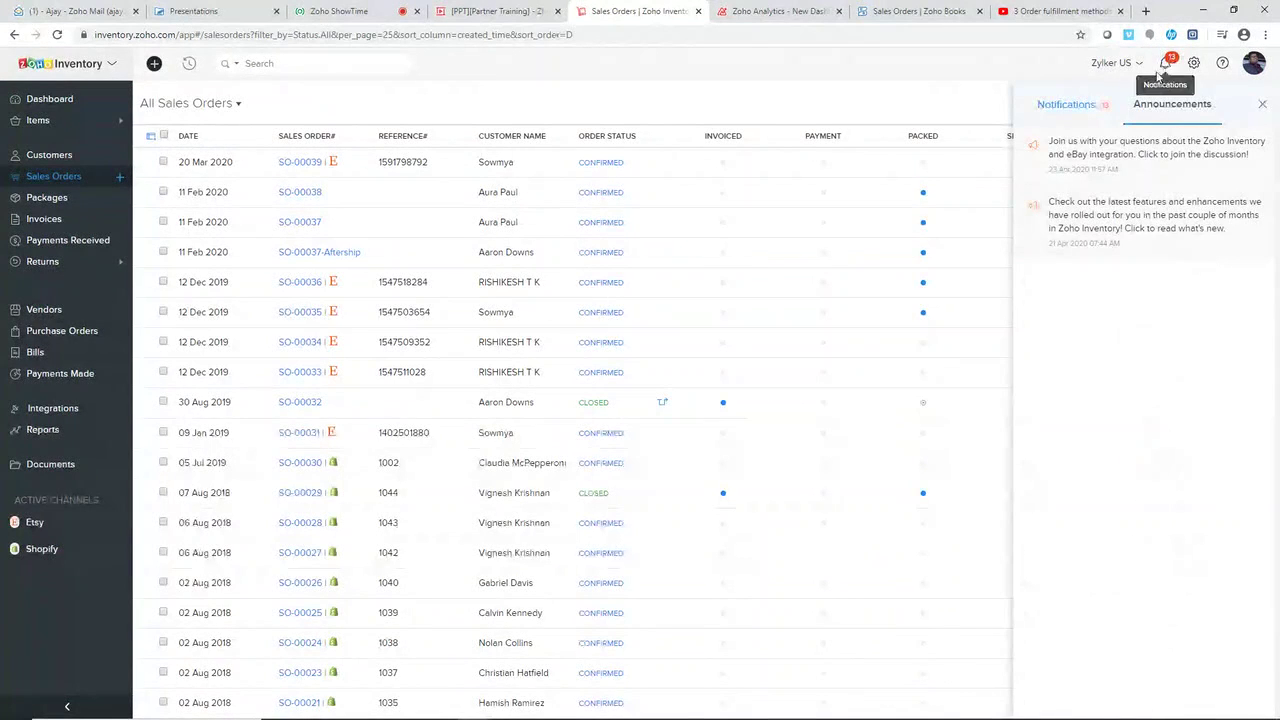
{"action": "left_click", "coordinate": [1078, 107]}
{"action": "scroll", "coordinate": [1100, 383], "scroll_direction": "down", "scroll_amount": 2}
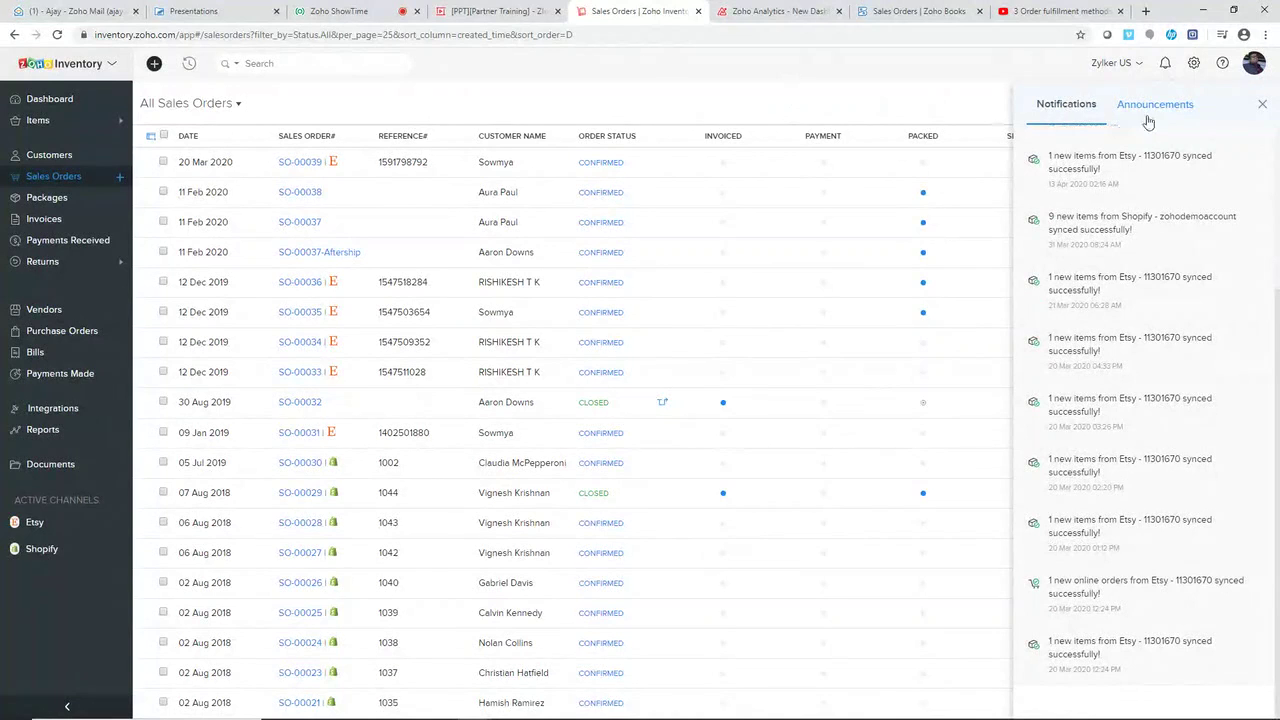
{"action": "left_click", "coordinate": [677, 107]}
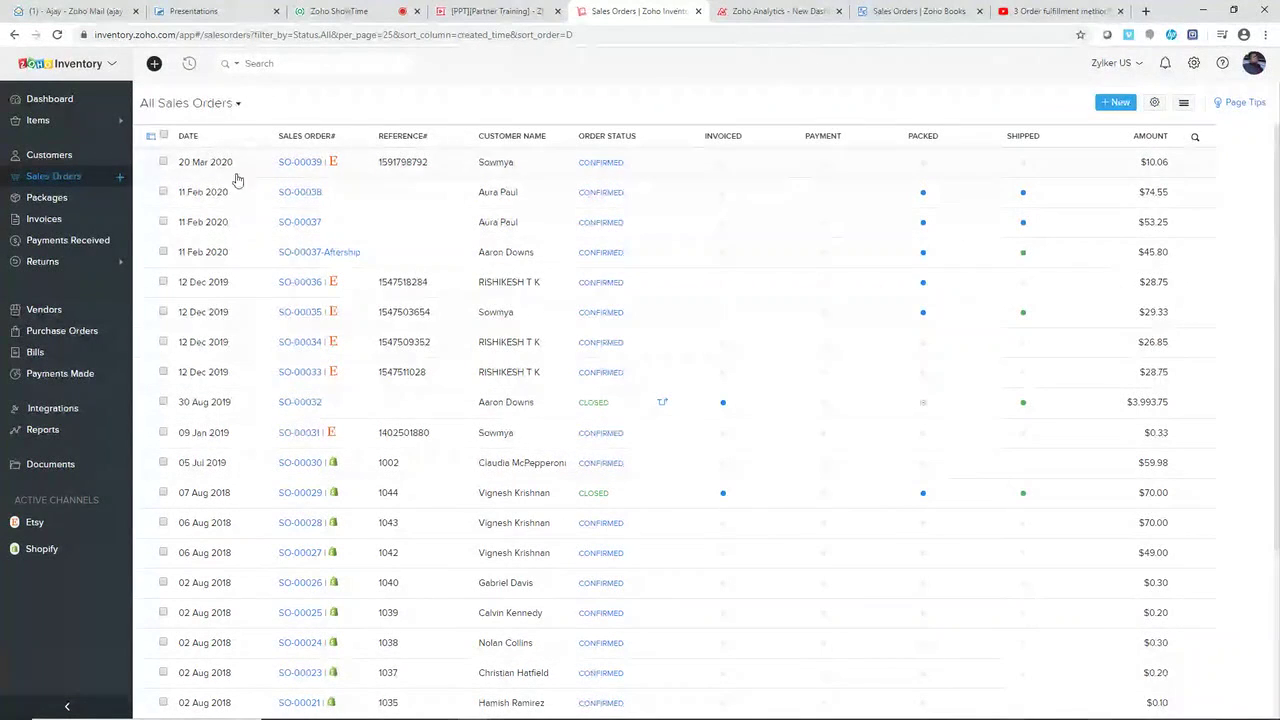
Look through all sales orders and filter the list to show only Marketplace orders
{"action": "scroll", "coordinate": [245, 572], "scroll_direction": "down", "scroll_amount": 2}
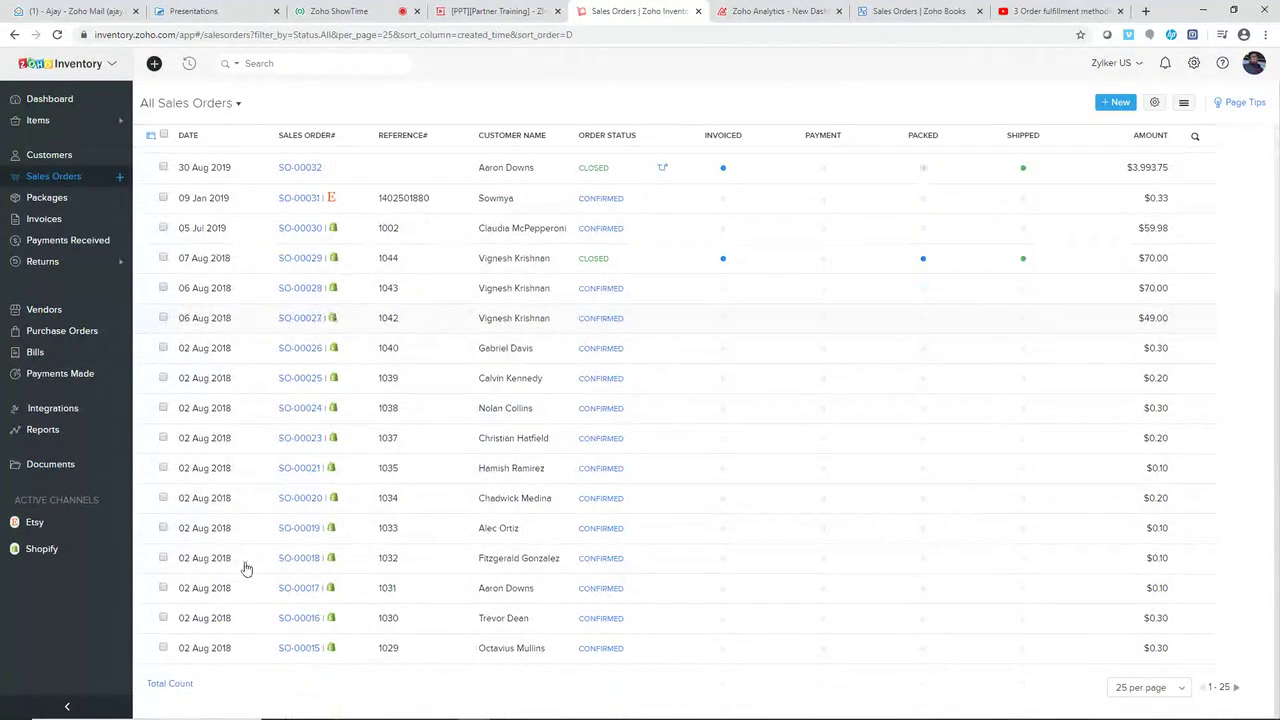
{"action": "scroll", "coordinate": [248, 555], "scroll_direction": "up", "scroll_amount": 3}
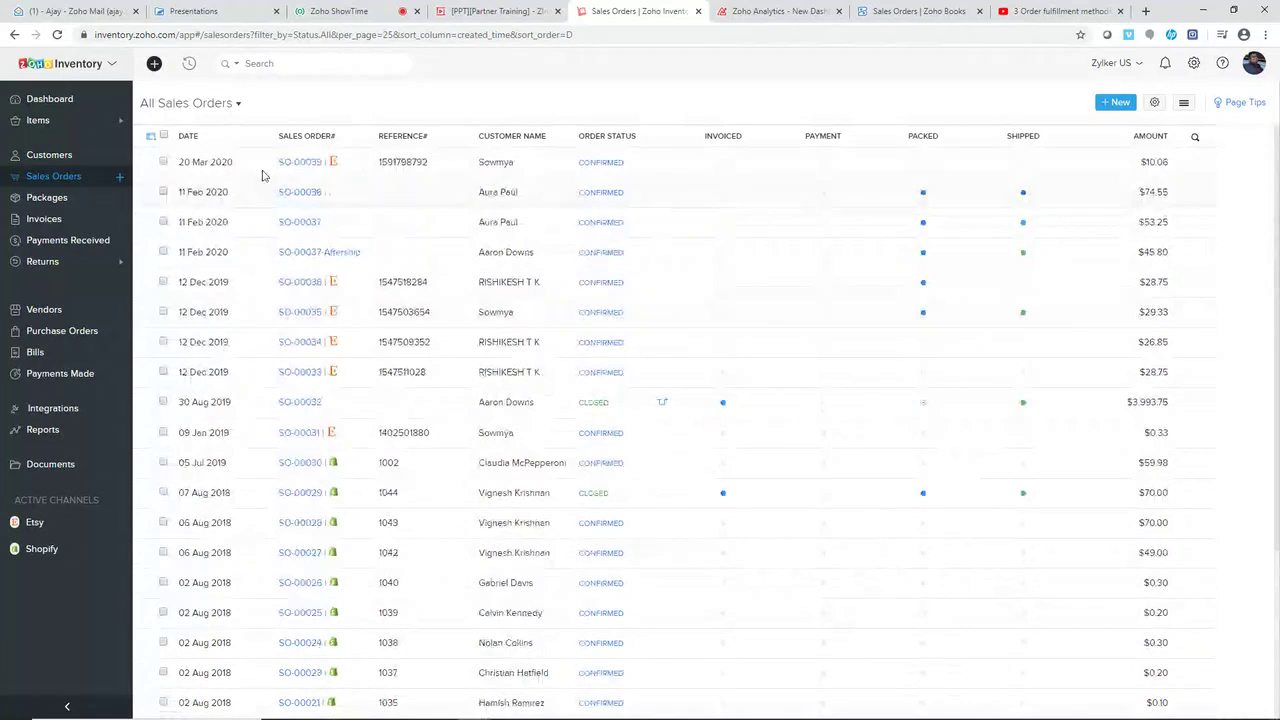
{"action": "left_click", "coordinate": [236, 103]}
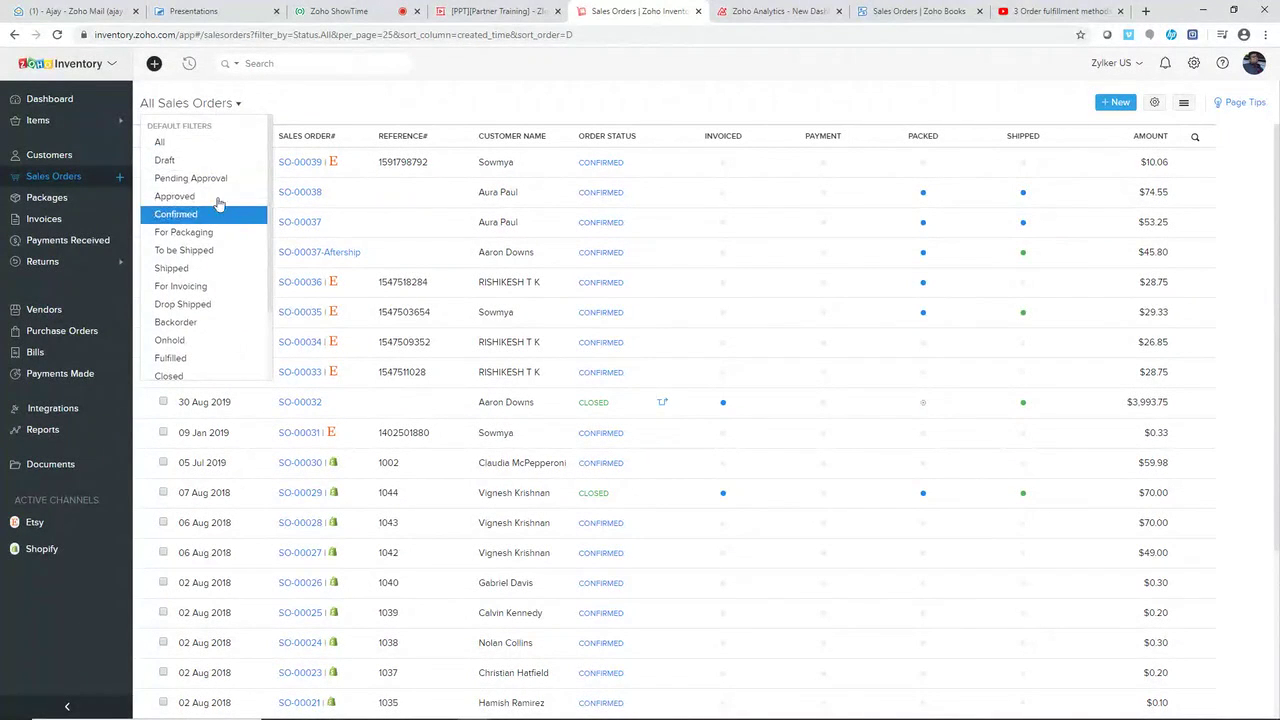
{"action": "scroll", "coordinate": [218, 140], "scroll_direction": "down", "scroll_amount": 2}
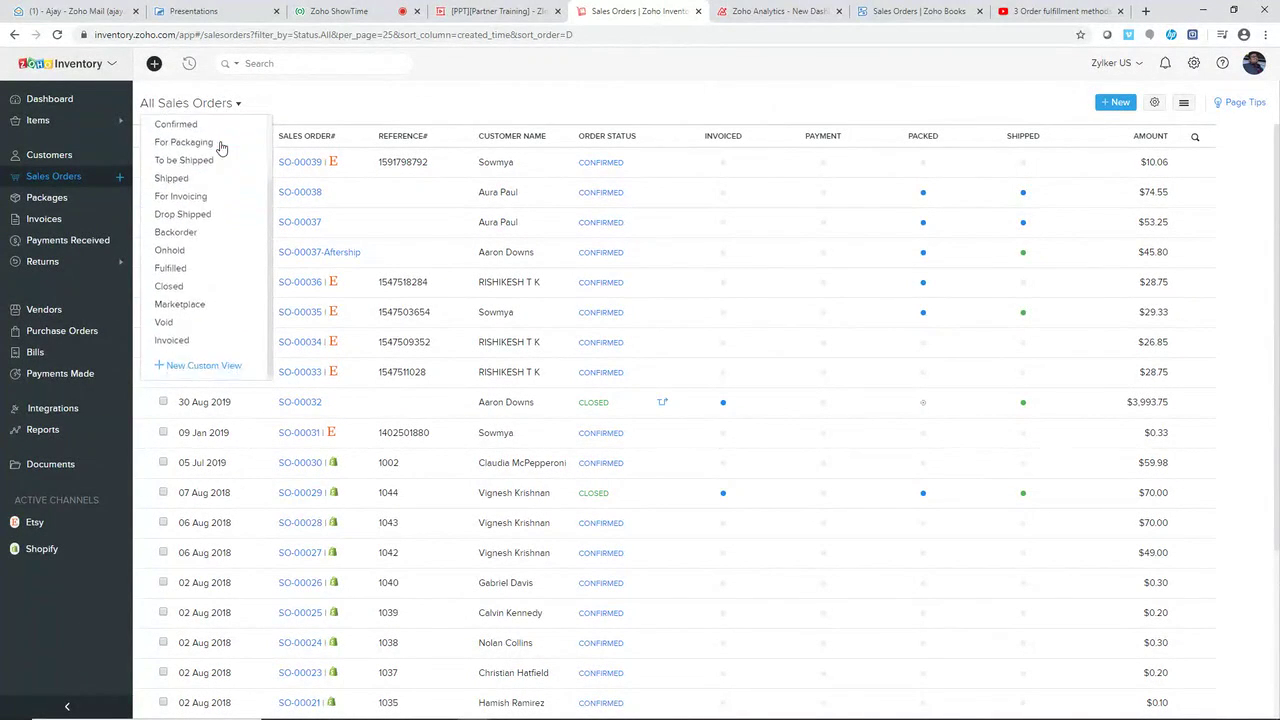
{"action": "left_click", "coordinate": [216, 306]}
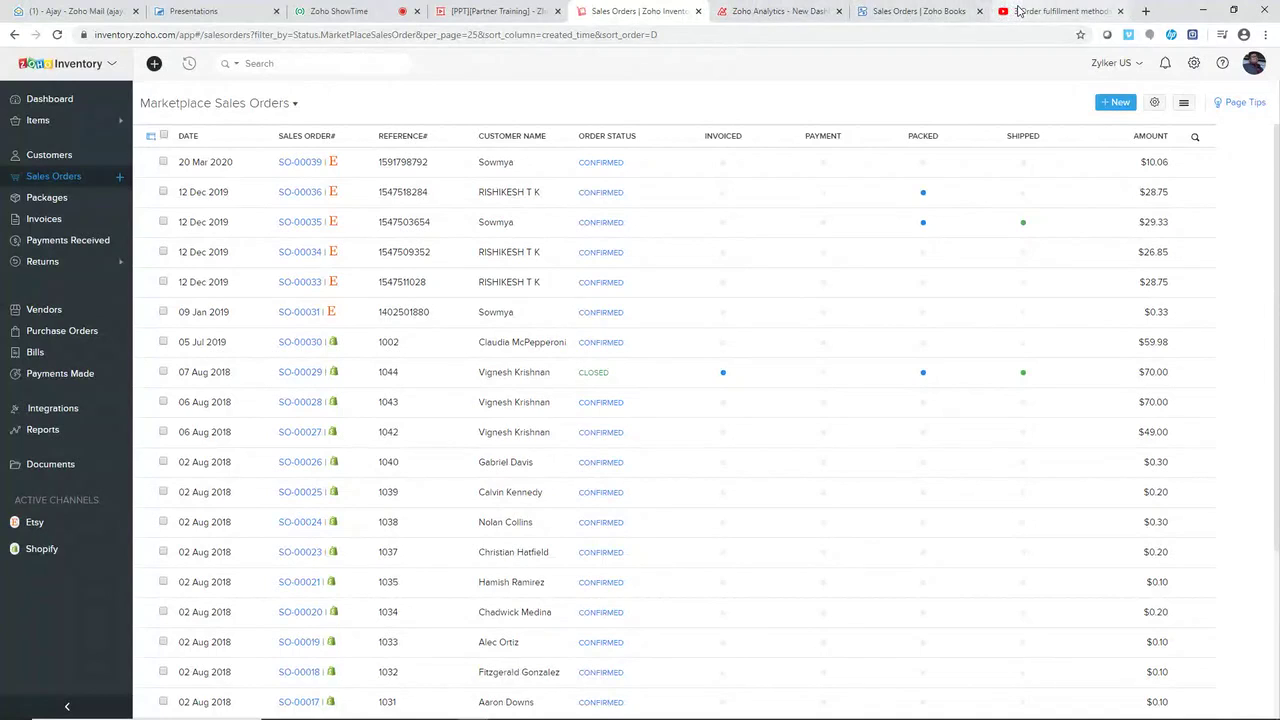
Switch to YouTube and review the title and description of the "3 Order fulfillment methods to try at least once" webinar
{"action": "left_click", "coordinate": [1020, 11]}
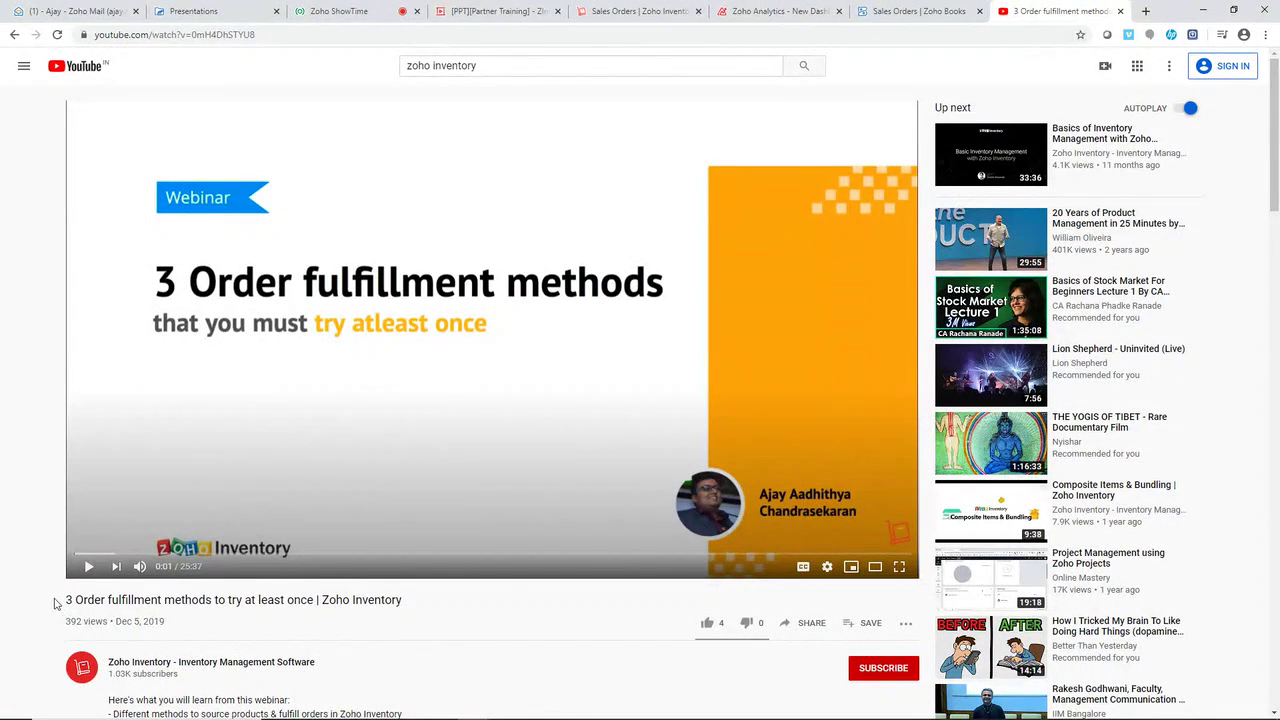
{"action": "mouse_move", "coordinate": [58, 606]}
{"action": "left_mouse_down"}
{"action": "mouse_move", "coordinate": [112, 600]}
{"action": "mouse_move", "coordinate": [78, 600]}
{"action": "left_mouse_up"}
{"action": "left_click", "coordinate": [167, 594]}
{"action": "scroll", "coordinate": [104, 618], "scroll_direction": "down", "scroll_amount": 1}
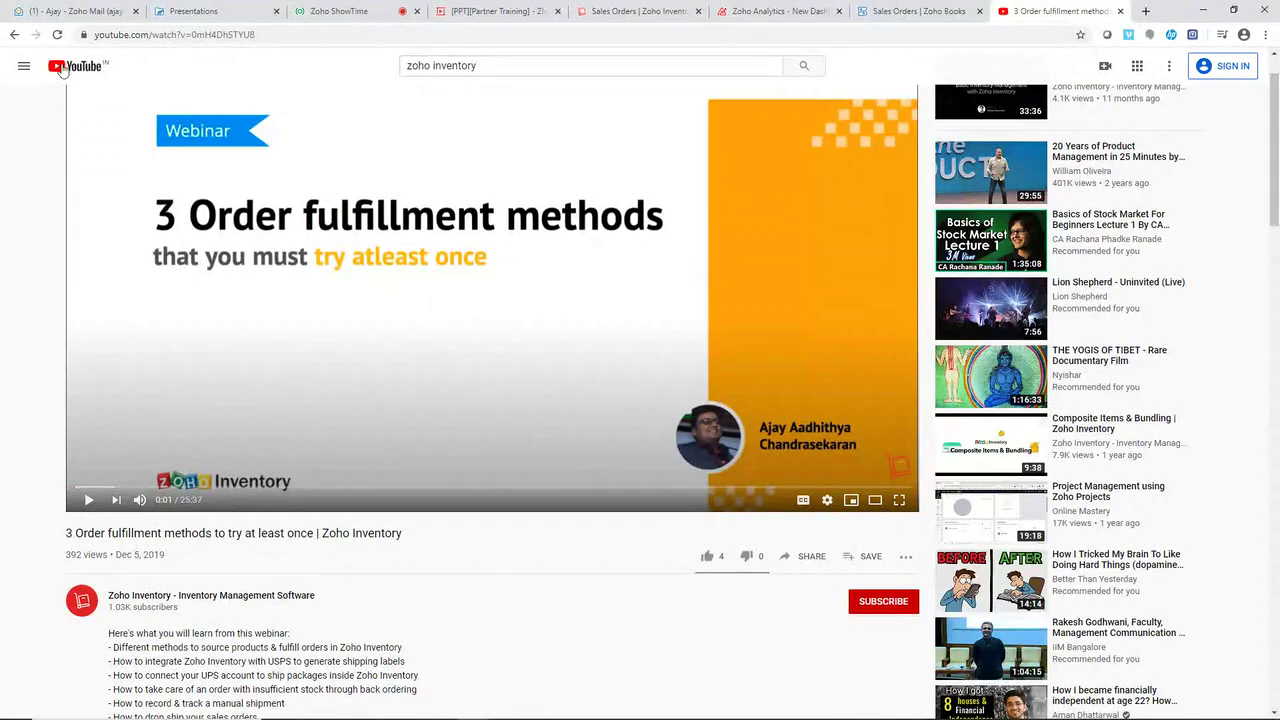
Return to the Zoho Inventory channel and browse its uploaded videos, including the one on must-have inventory reports
{"action": "left_click", "coordinate": [13, 37]}
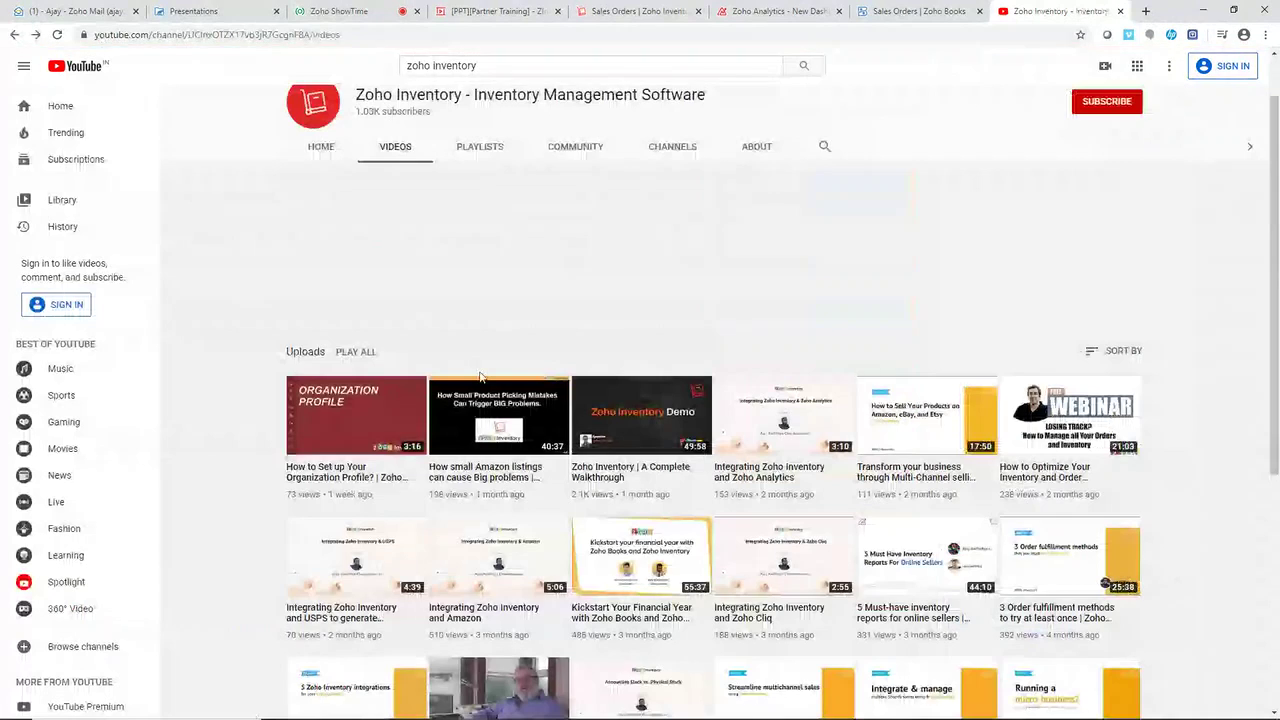
{"action": "scroll", "coordinate": [512, 365], "scroll_direction": "down", "scroll_amount": 3}
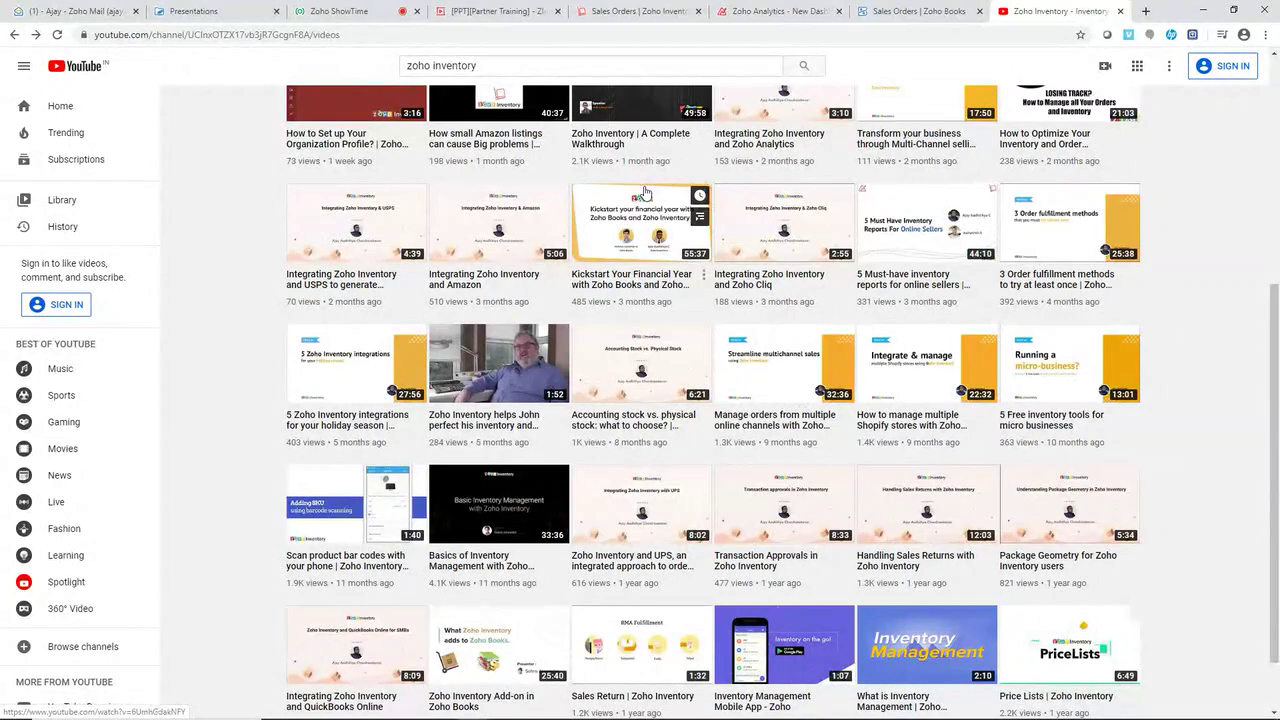
{"action": "left_click", "coordinate": [915, 254]}
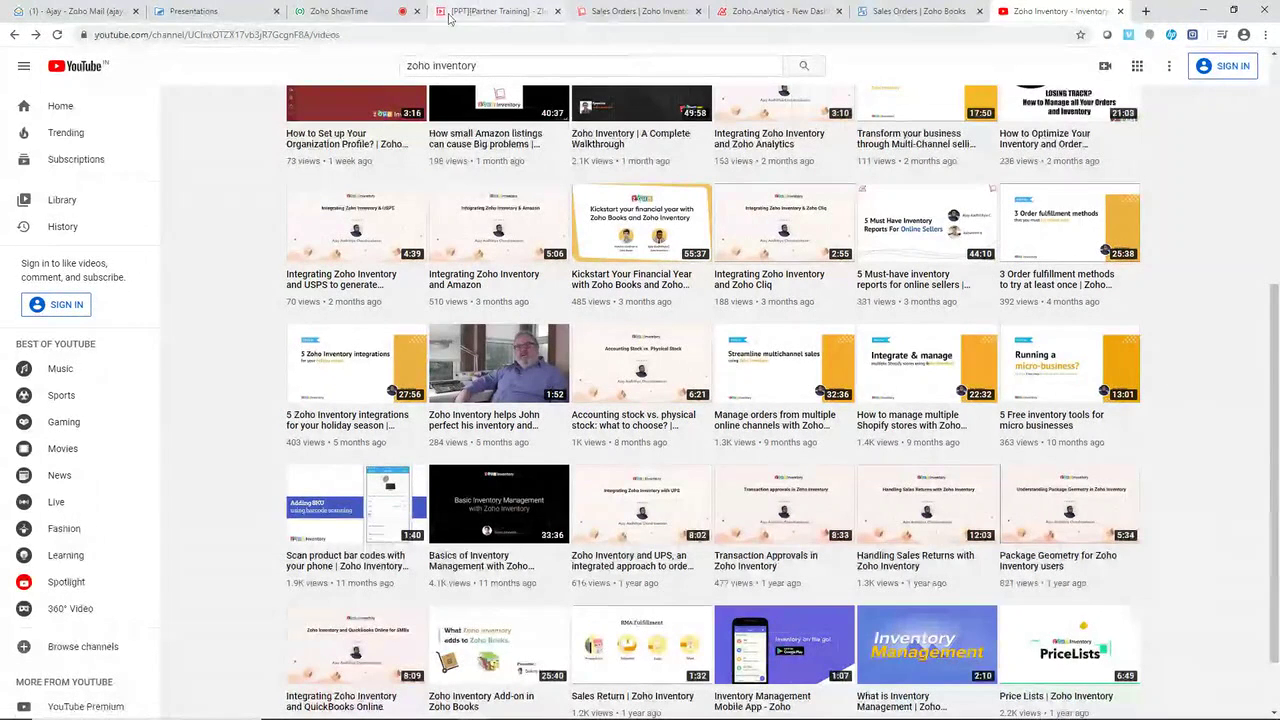
Switch to the Zoho ShowTime session and check the computer's current time and date
{"action": "left_click", "coordinate": [338, 10]}
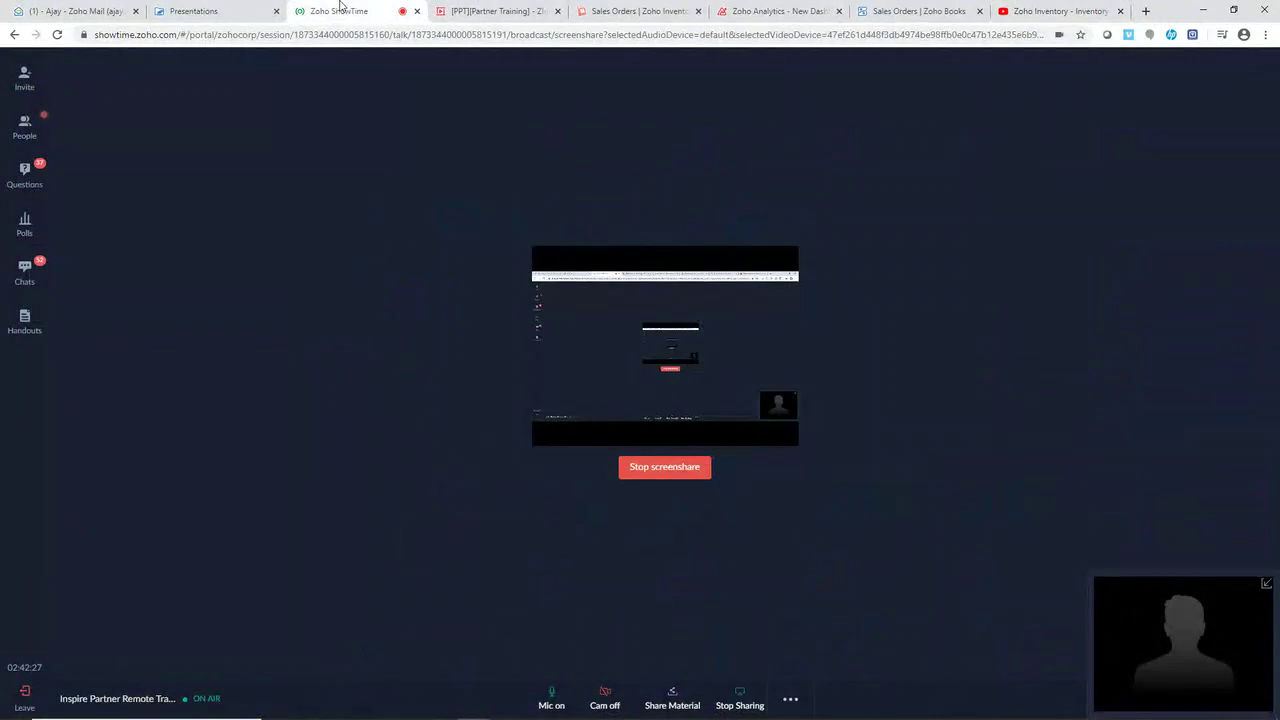
{"action": "mouse_move", "coordinate": [828, 712]}
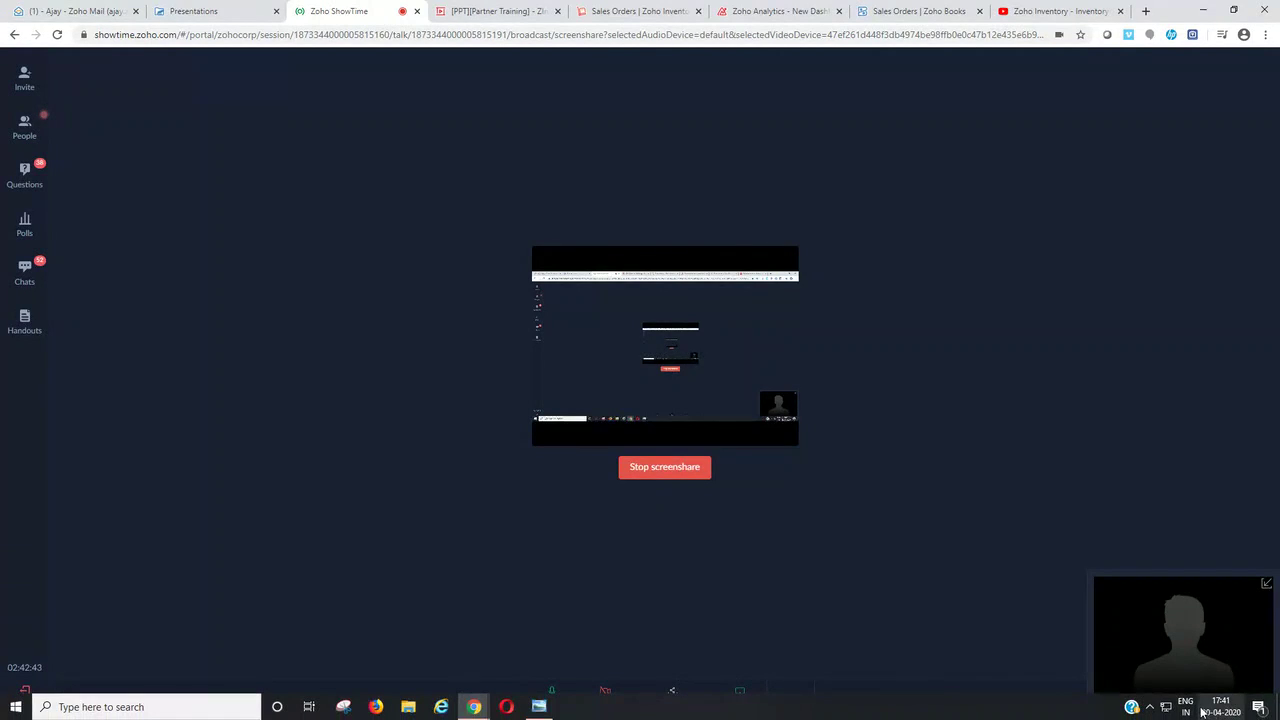
{"action": "mouse_move", "coordinate": [1213, 704]}
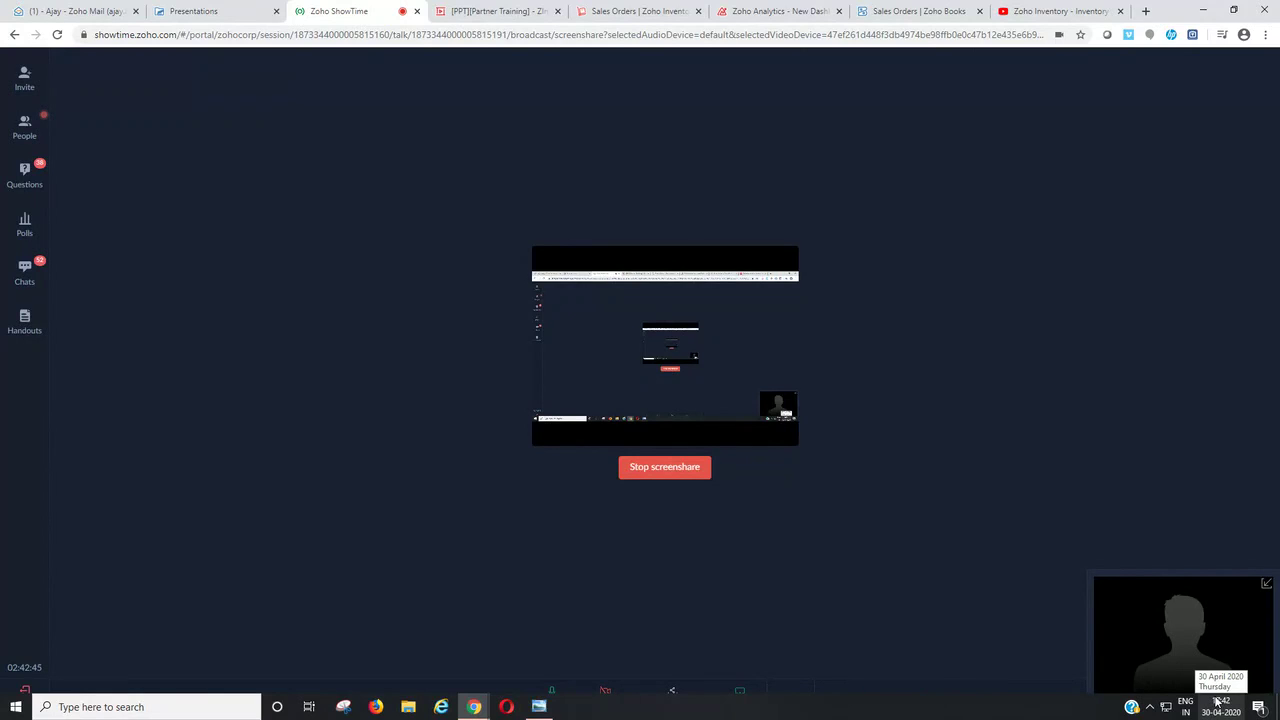